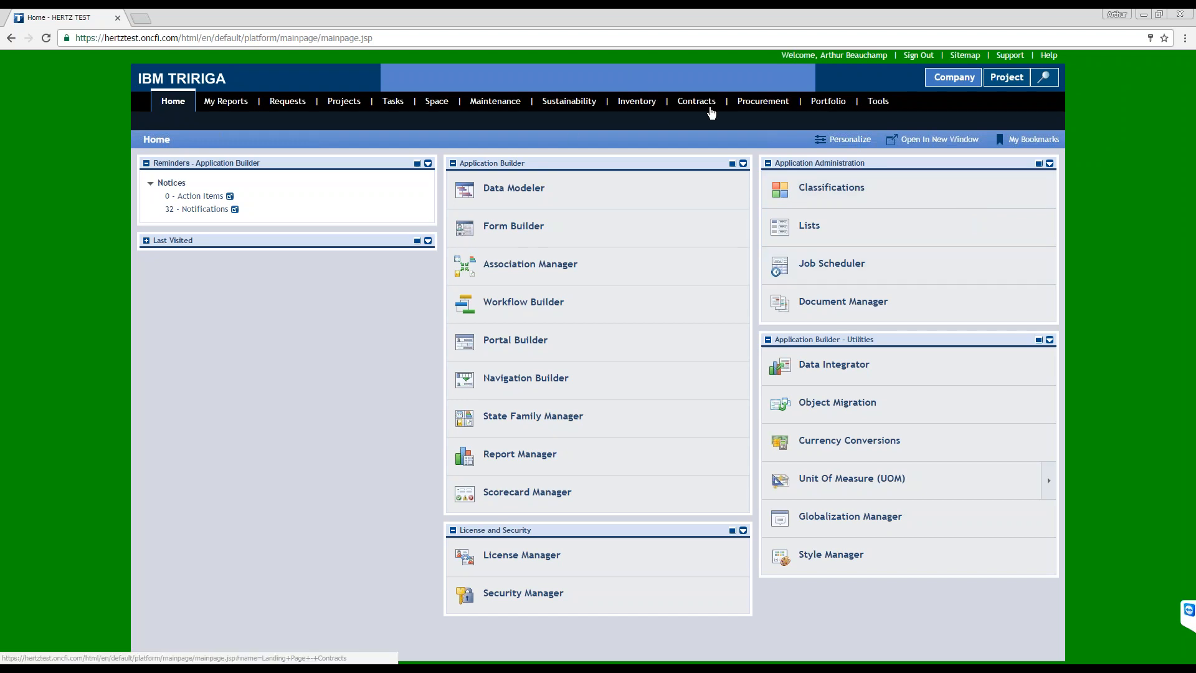
# Open the Leases list under Contracts and load all real estate leases with no ID filter
pyautogui.click(696, 101)
pyautogui.click(514, 122)
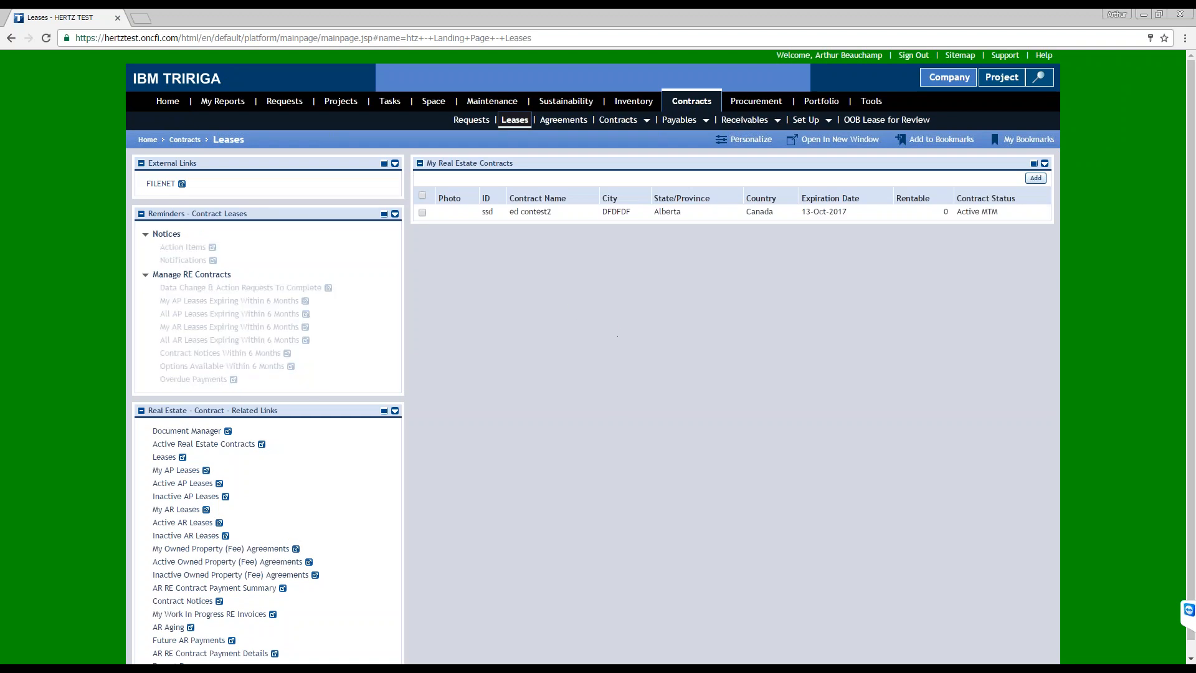
pyautogui.click(165, 457)
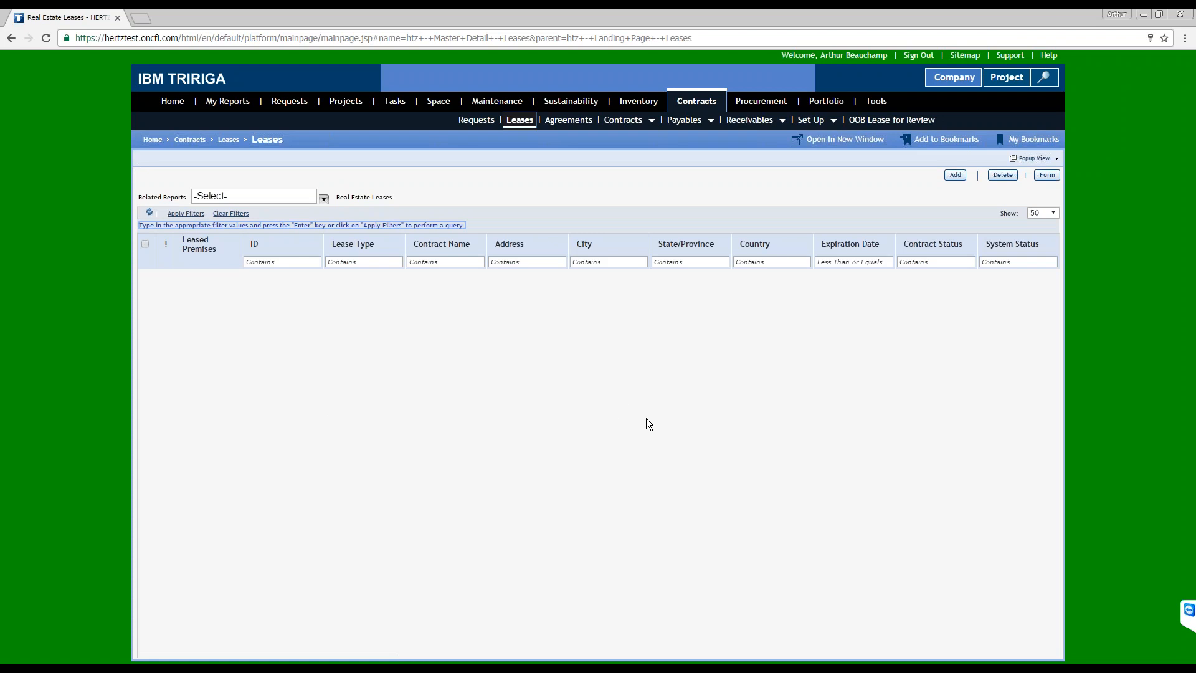
pyautogui.click(269, 262)
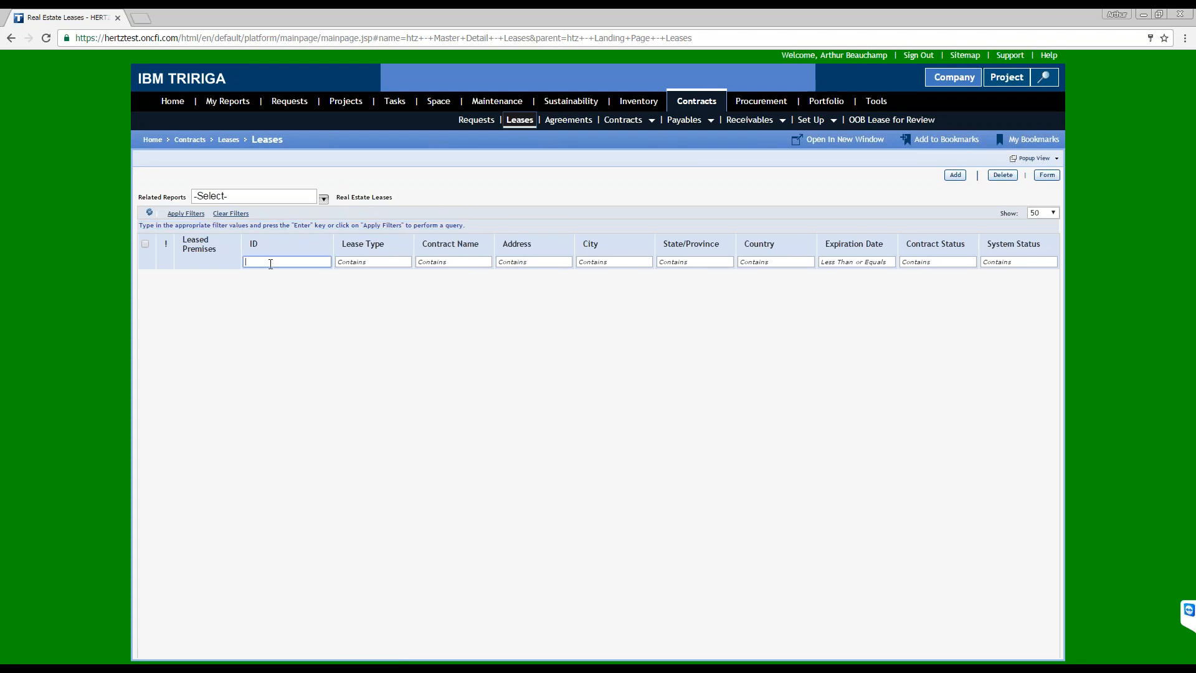
pyautogui.press('Return')
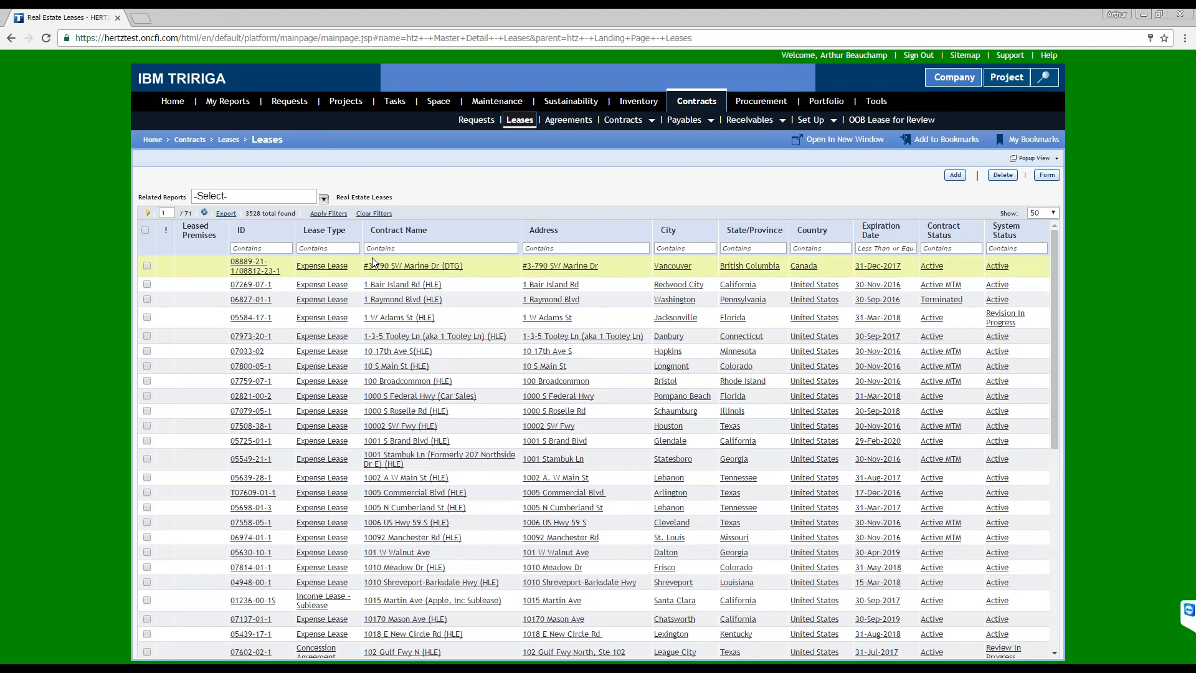
# Open the first lease in the list in a maximized window and review its general details, critical dates and primary location
pyautogui.click(421, 272)
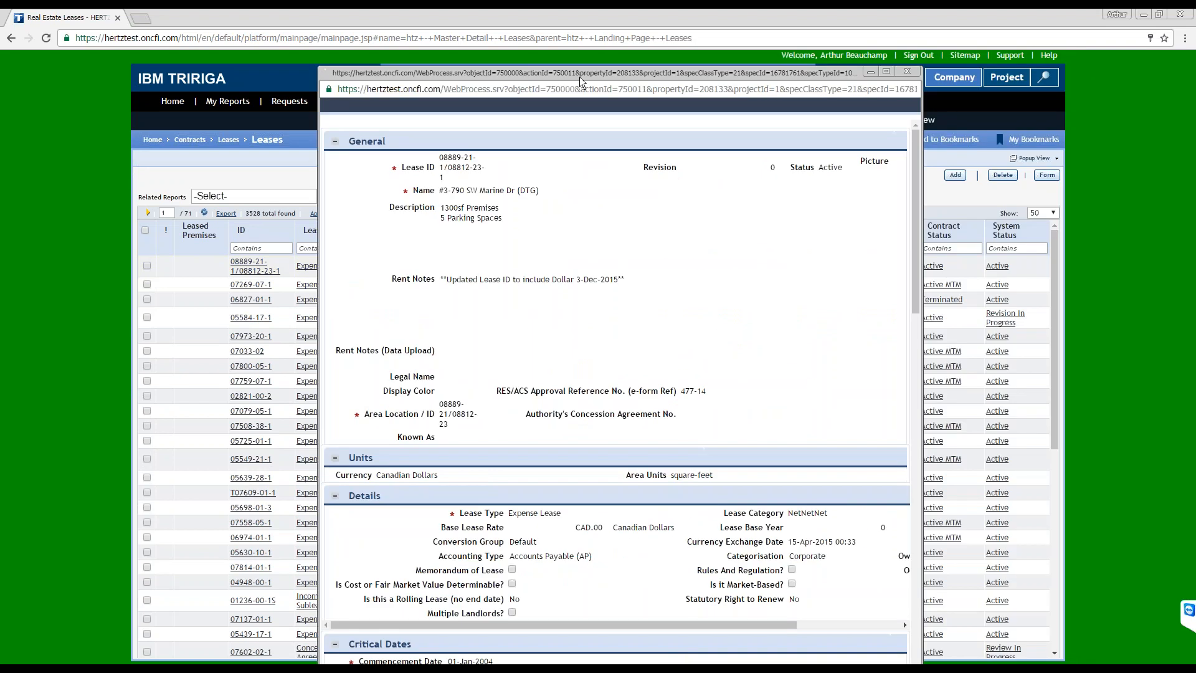
pyautogui.doubleClick(579, 77)
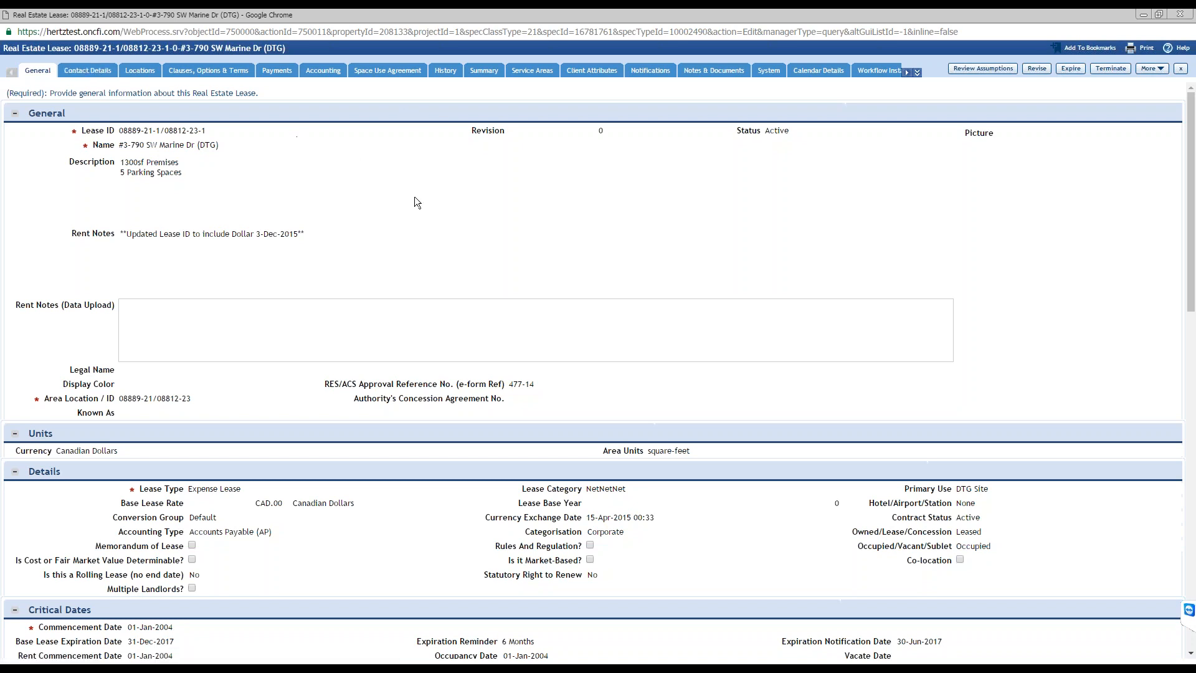
pyautogui.scroll(-5, 497, 218)
pyautogui.scroll(-1, 497, 218)
pyautogui.scroll(-1, 496, 213)
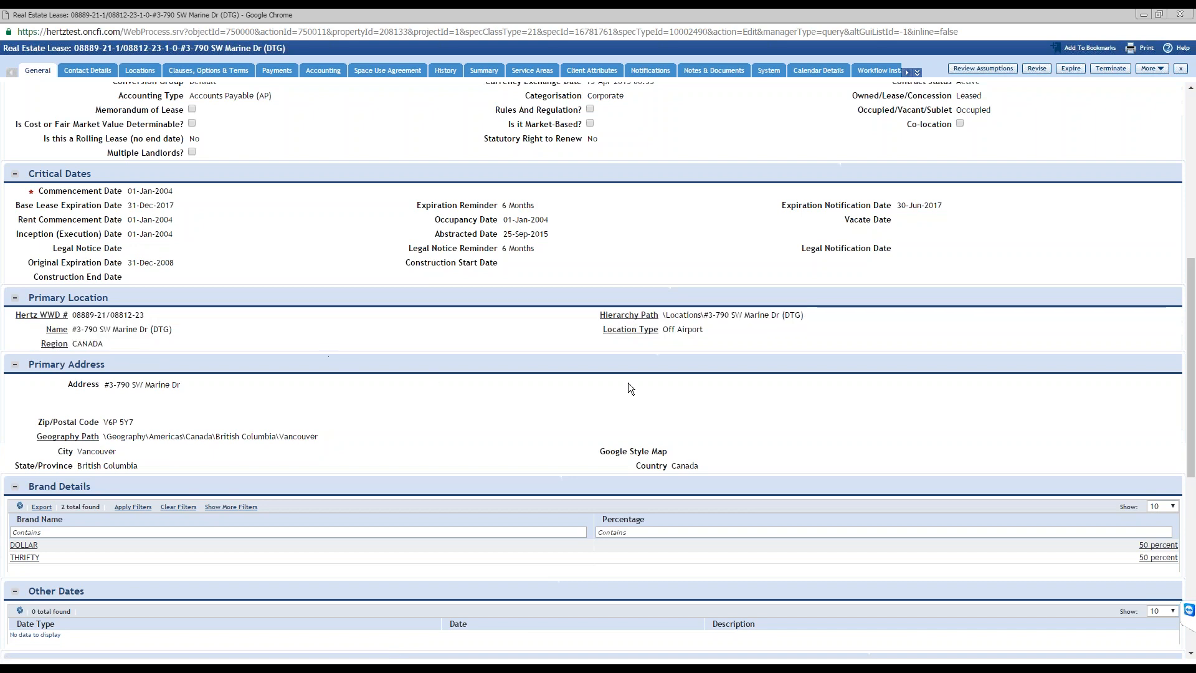
# View the property record linked through the Hertz WWD # in the lease's Primary Location section, and close it
pyautogui.click(50, 319)
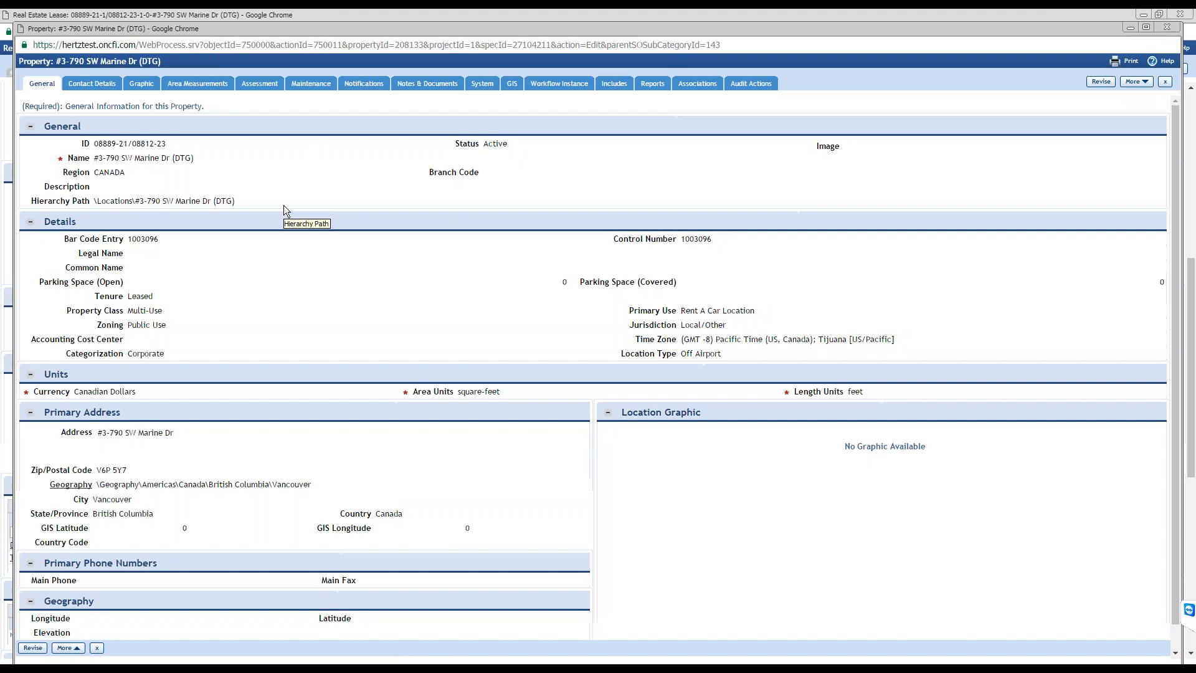
pyautogui.click(1167, 26)
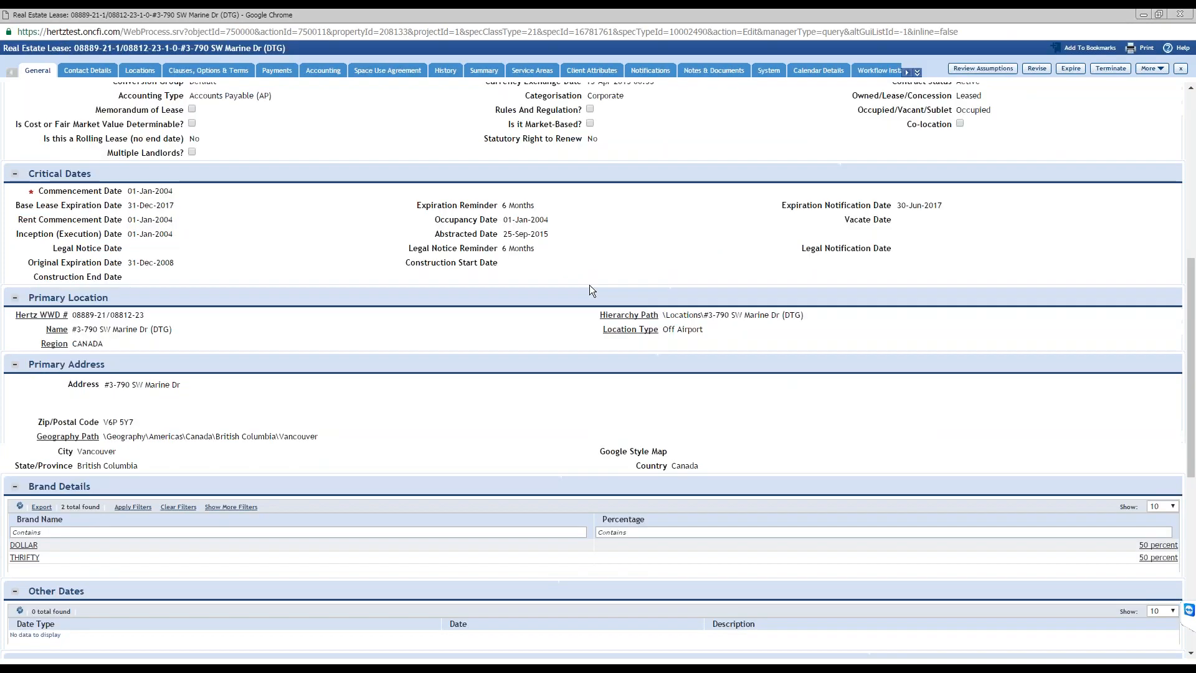
# Examine the lease's Brand Details section and view the DOLLAR brand record, closing it when done
pyautogui.scroll(-2, 392, 391)
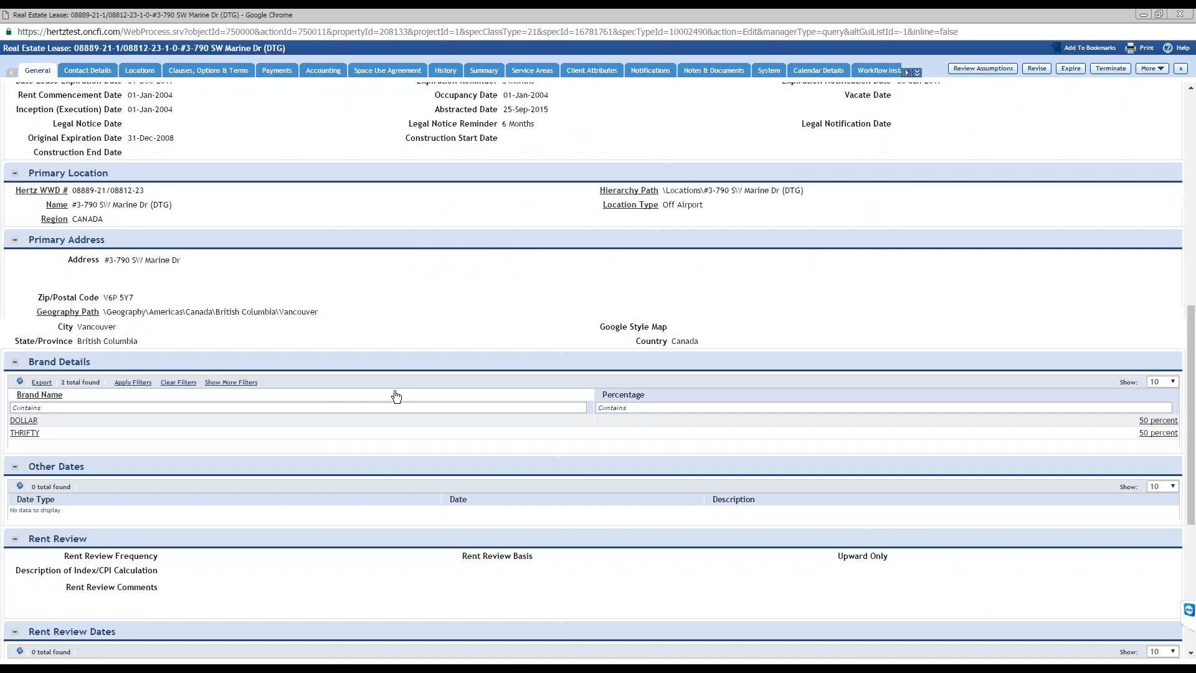
pyautogui.moveTo(31, 359); pyautogui.dragTo(94, 363)
pyautogui.click(116, 365)
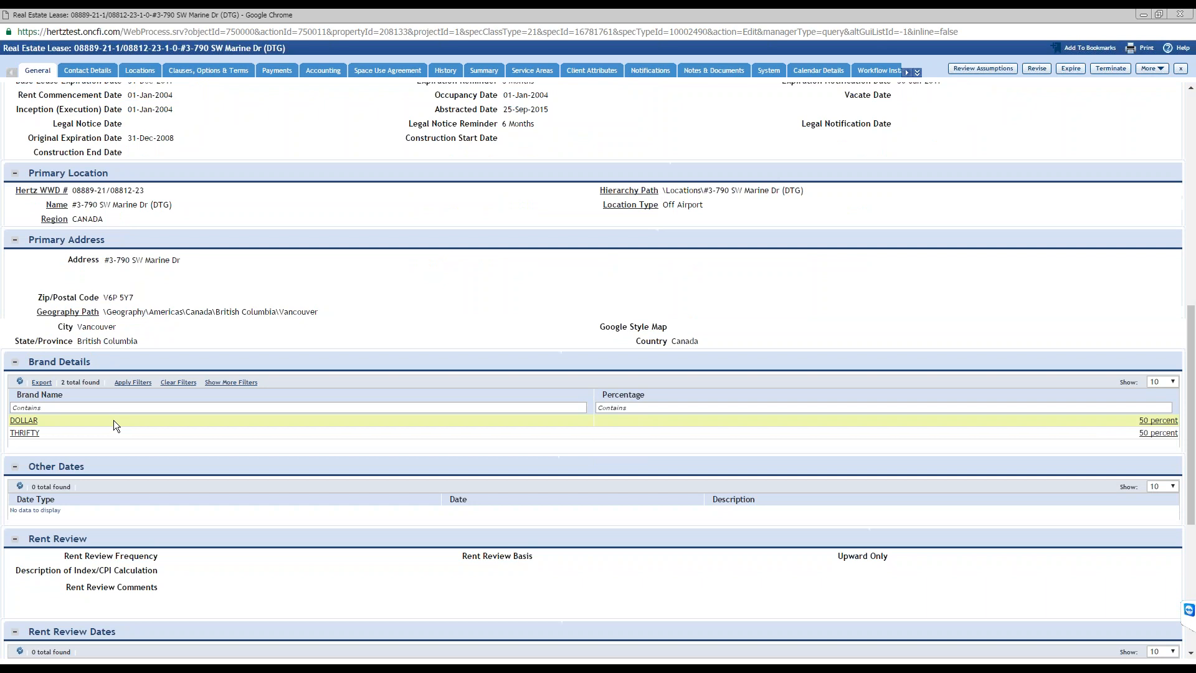
pyautogui.click(24, 421)
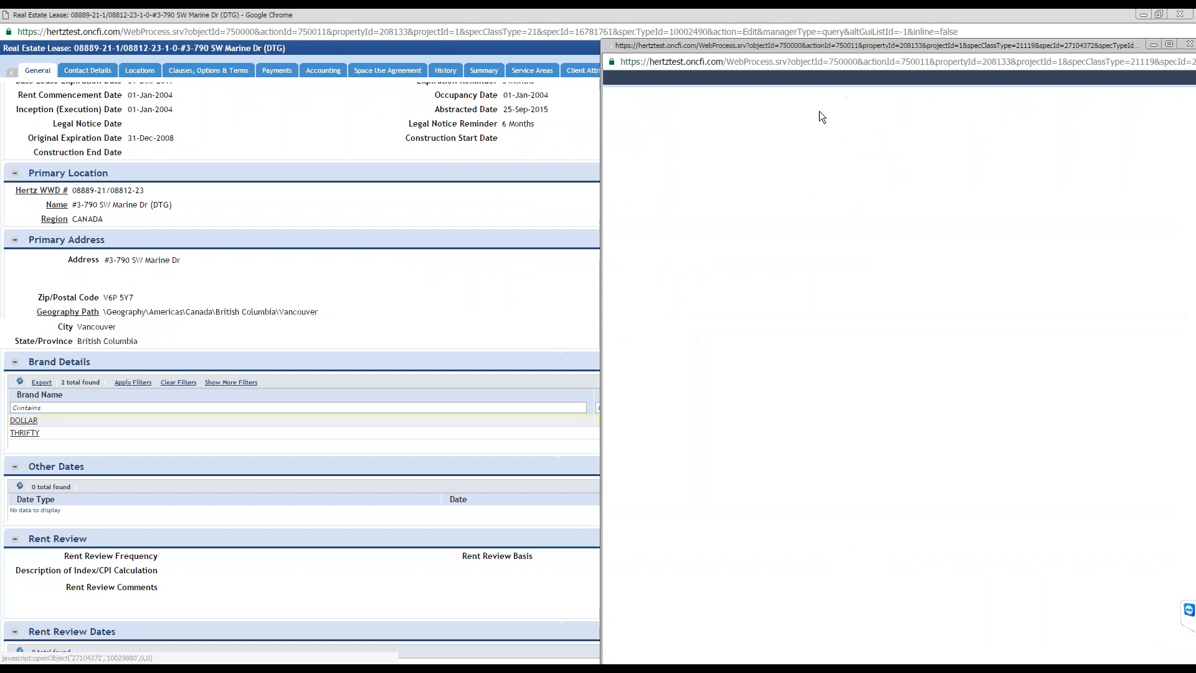
pyautogui.moveTo(705, 41); pyautogui.dragTo(521, 60)
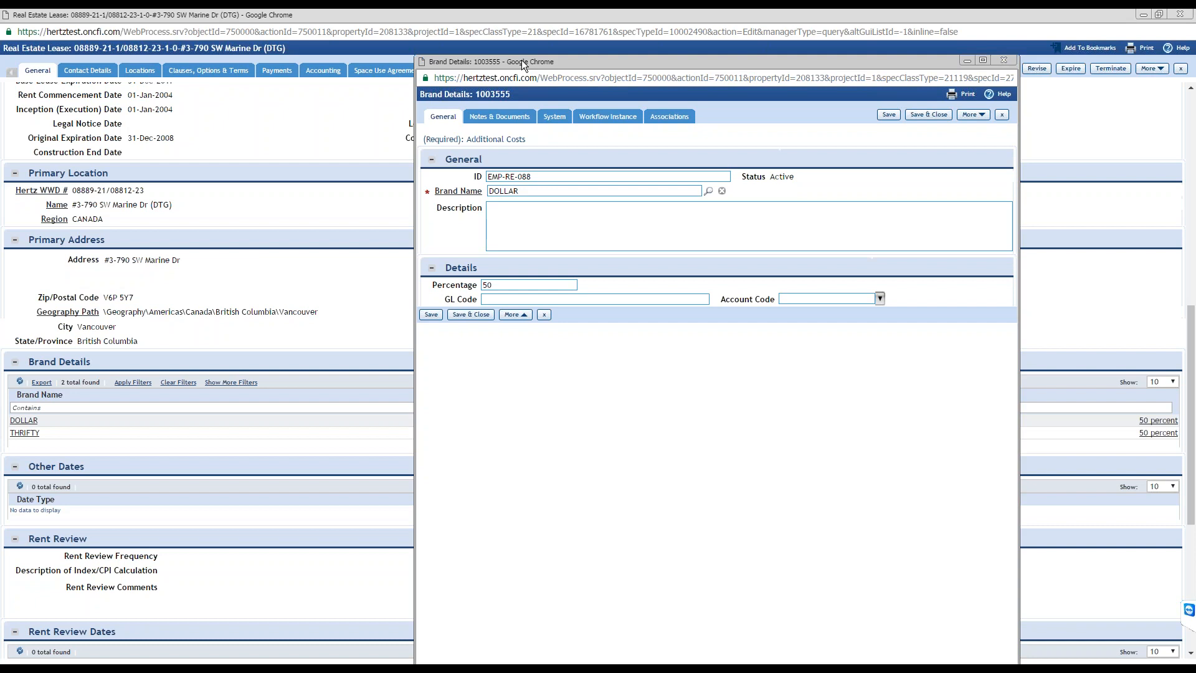
pyautogui.click(1001, 60)
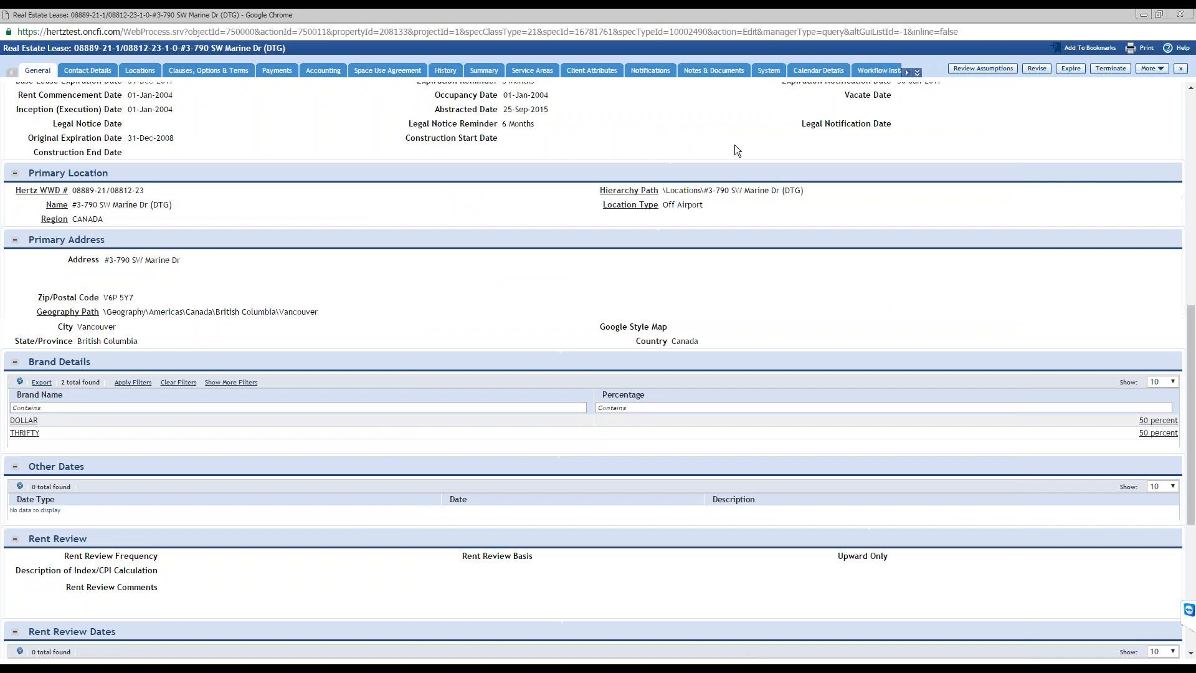
# Display the lease's Associations view showing its association tree
pyautogui.click(917, 73)
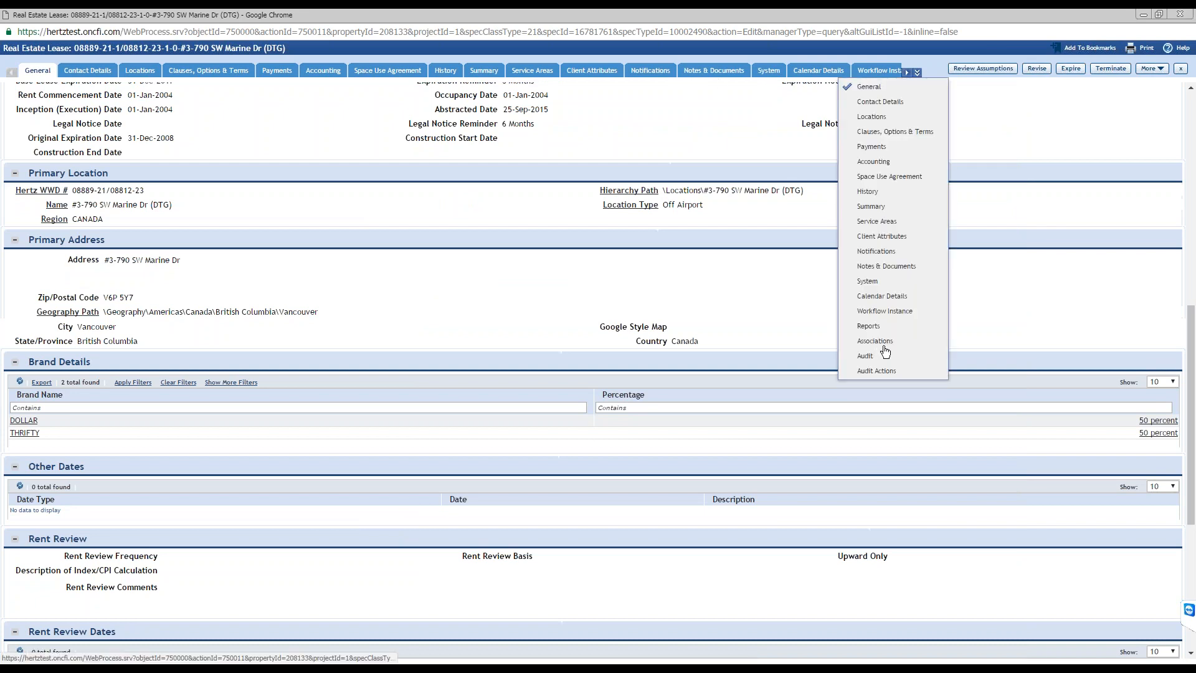
pyautogui.click(1052, 206)
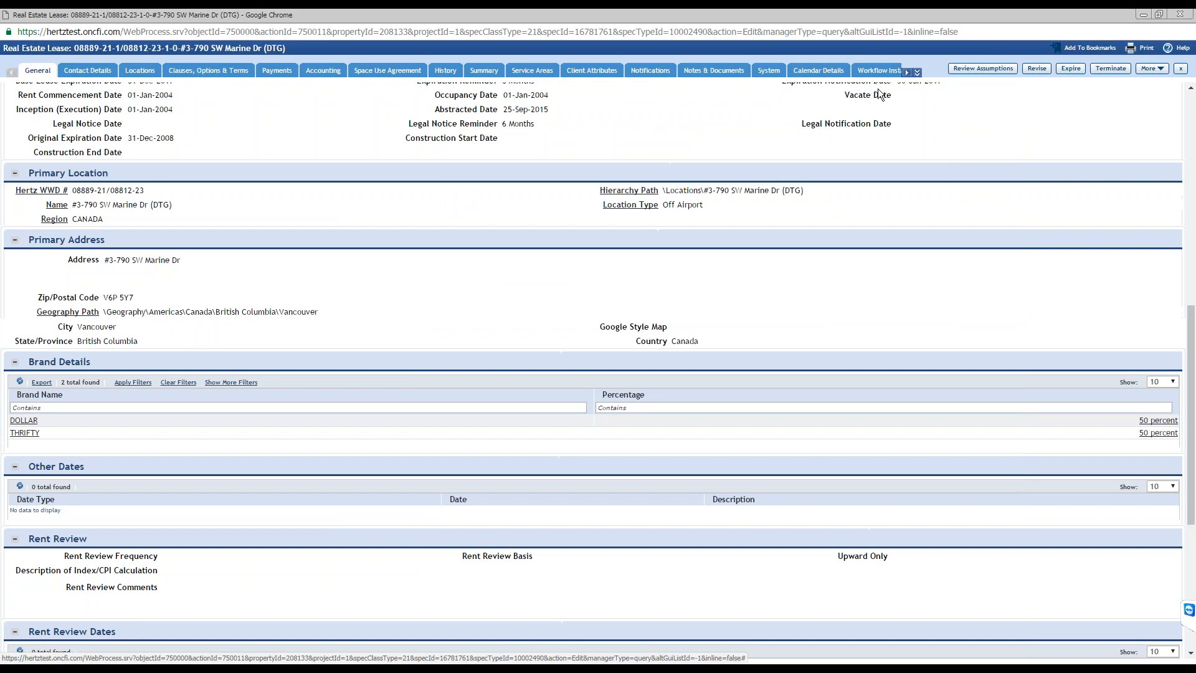
pyautogui.click(907, 72)
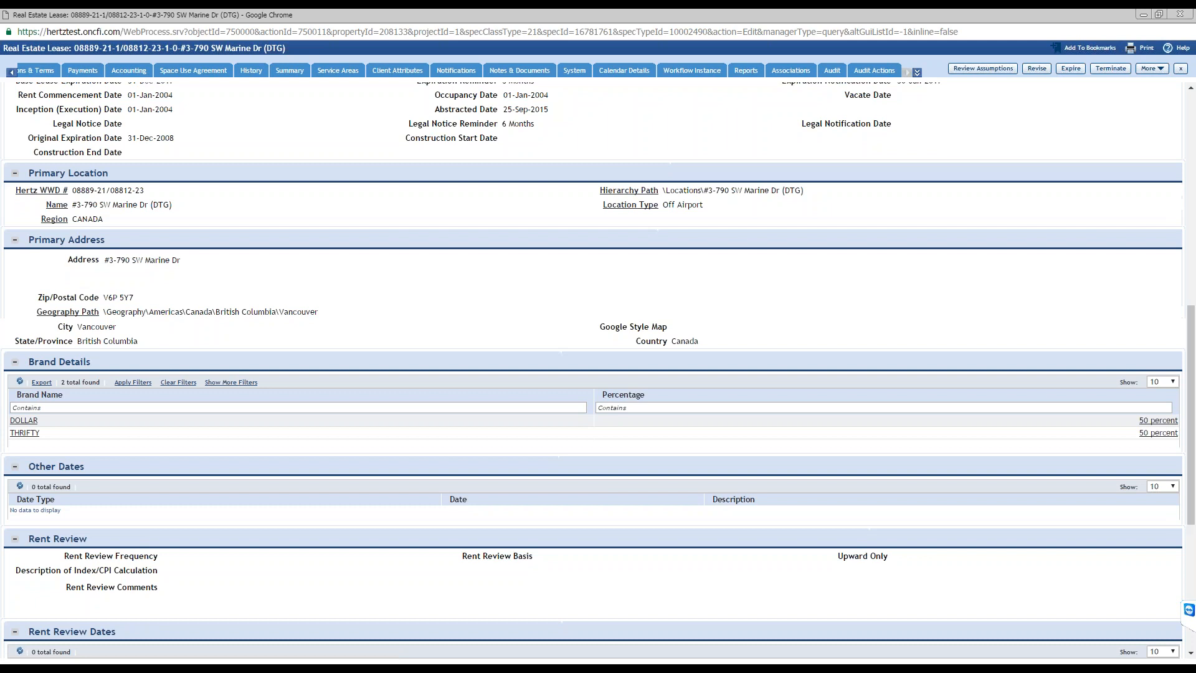
pyautogui.click(917, 74)
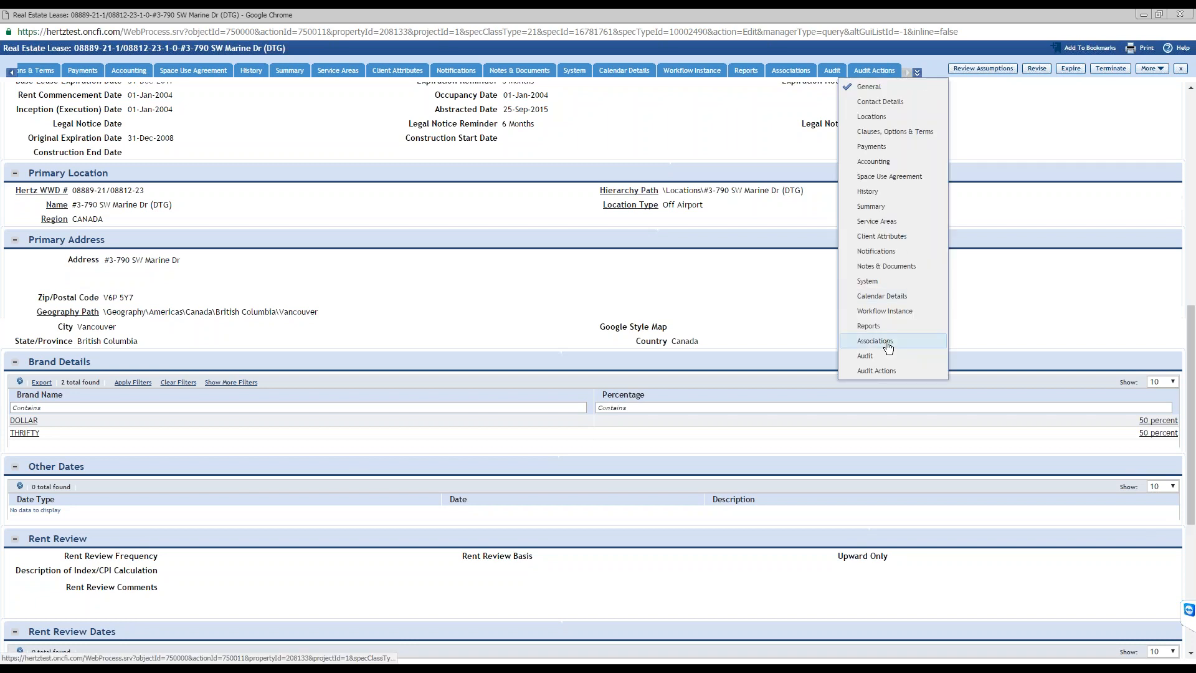
pyautogui.click(912, 341)
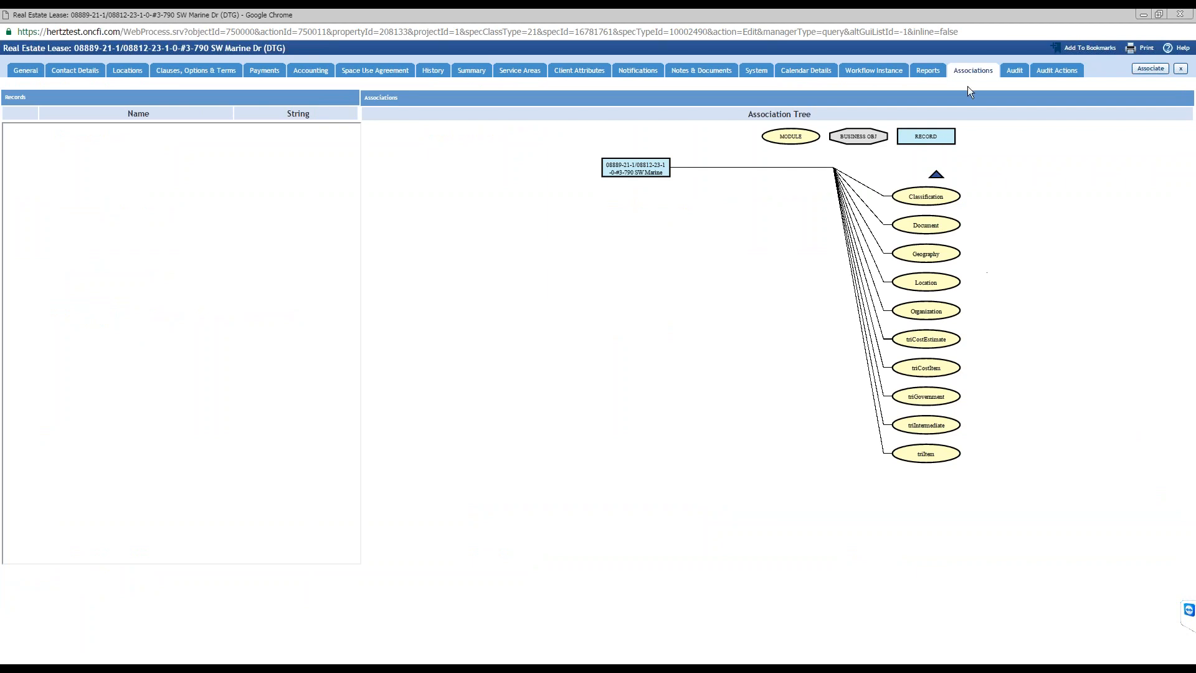
pyautogui.moveTo(1013, 17); pyautogui.dragTo(994, 71)
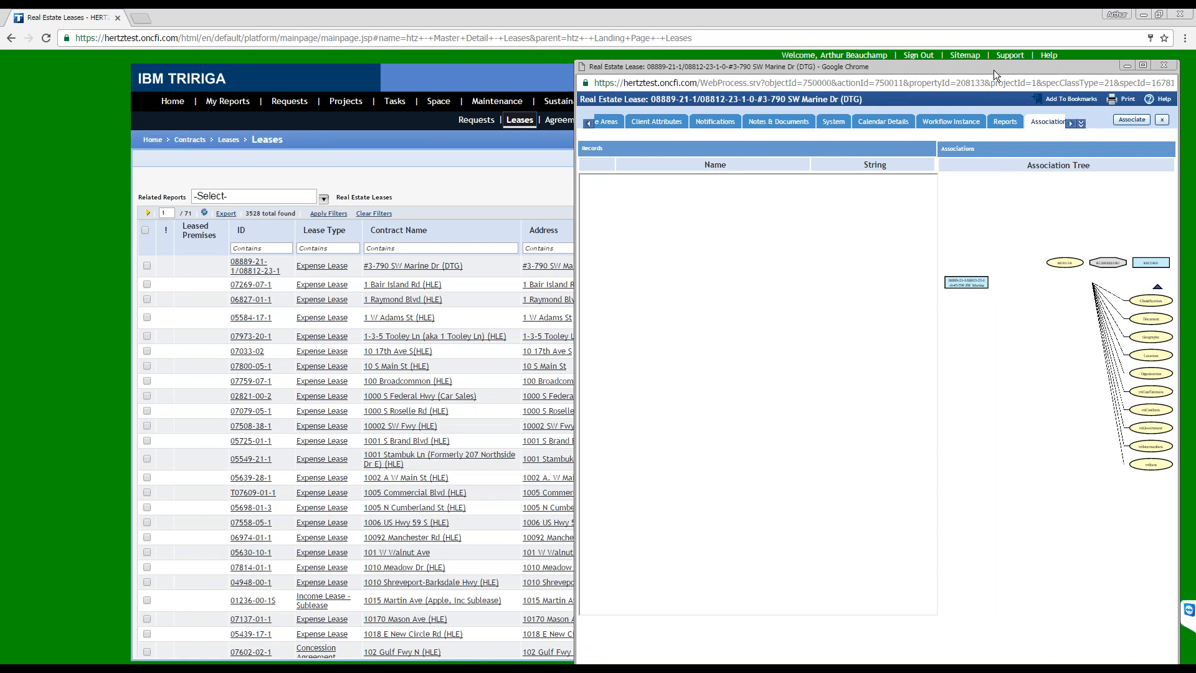
pyautogui.doubleClick(993, 70)
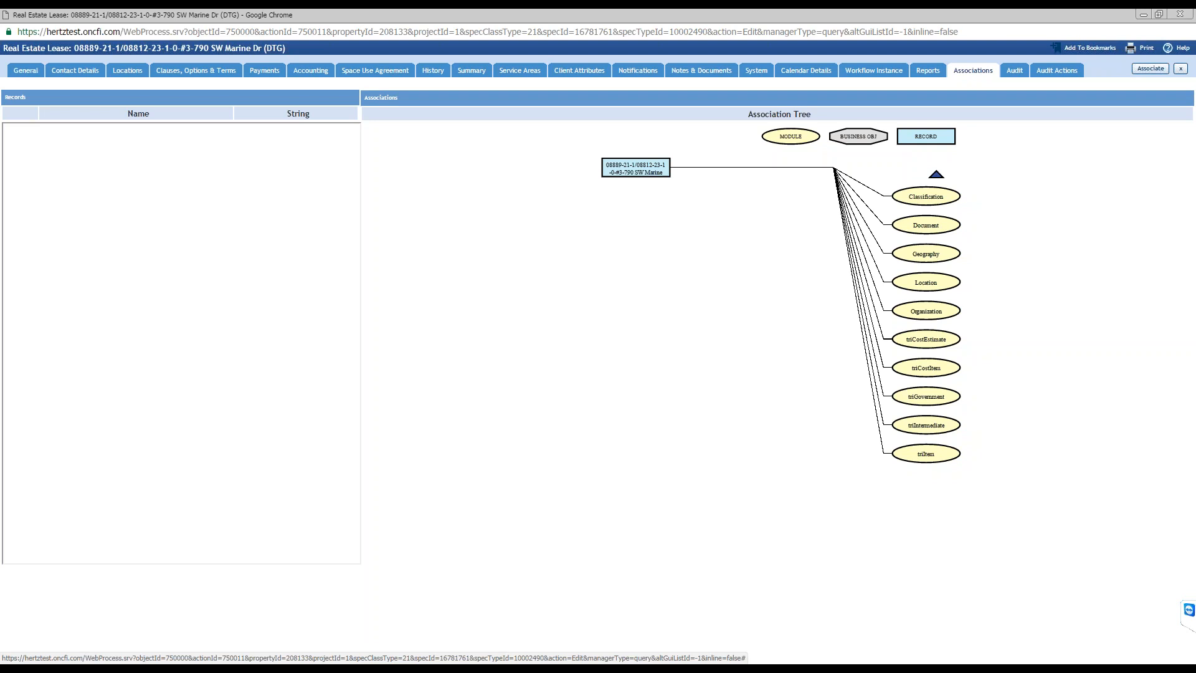
# Close the leftover "Sign In Required" browser window while keeping the lease window in front
pyautogui.click(61, 668)
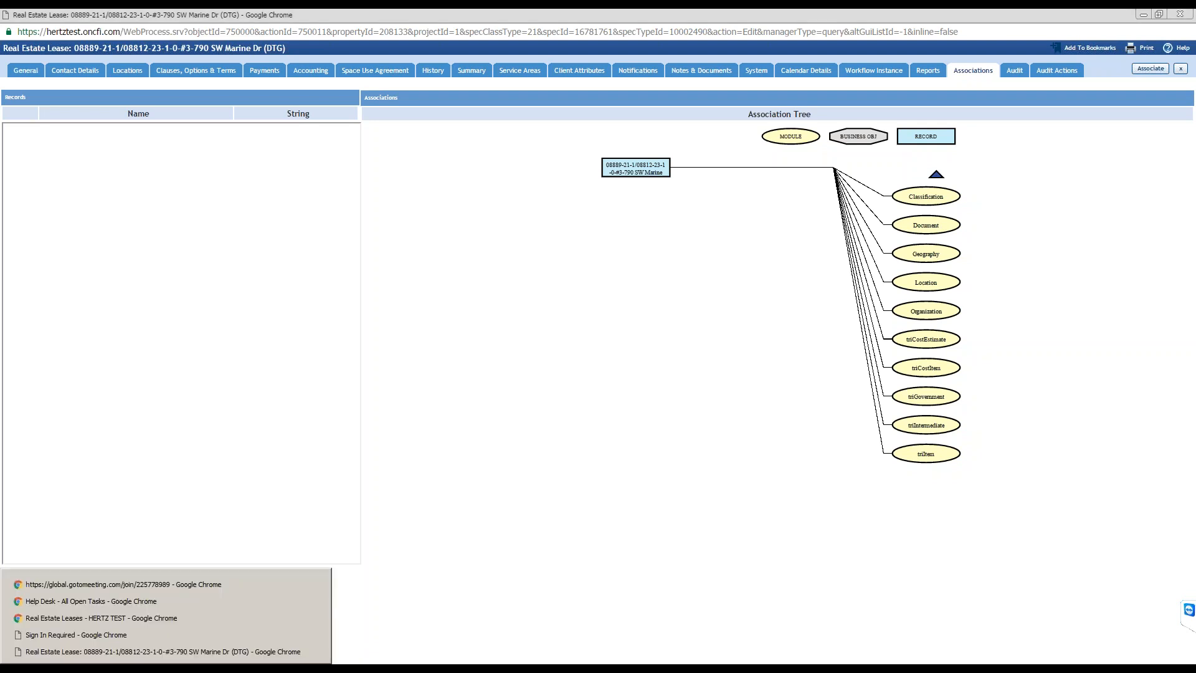
pyautogui.middleClick(51, 635)
pyautogui.click(110, 437)
# Return to the lease's General information, view the linked primary location record once more, and close it
pyautogui.click(26, 71)
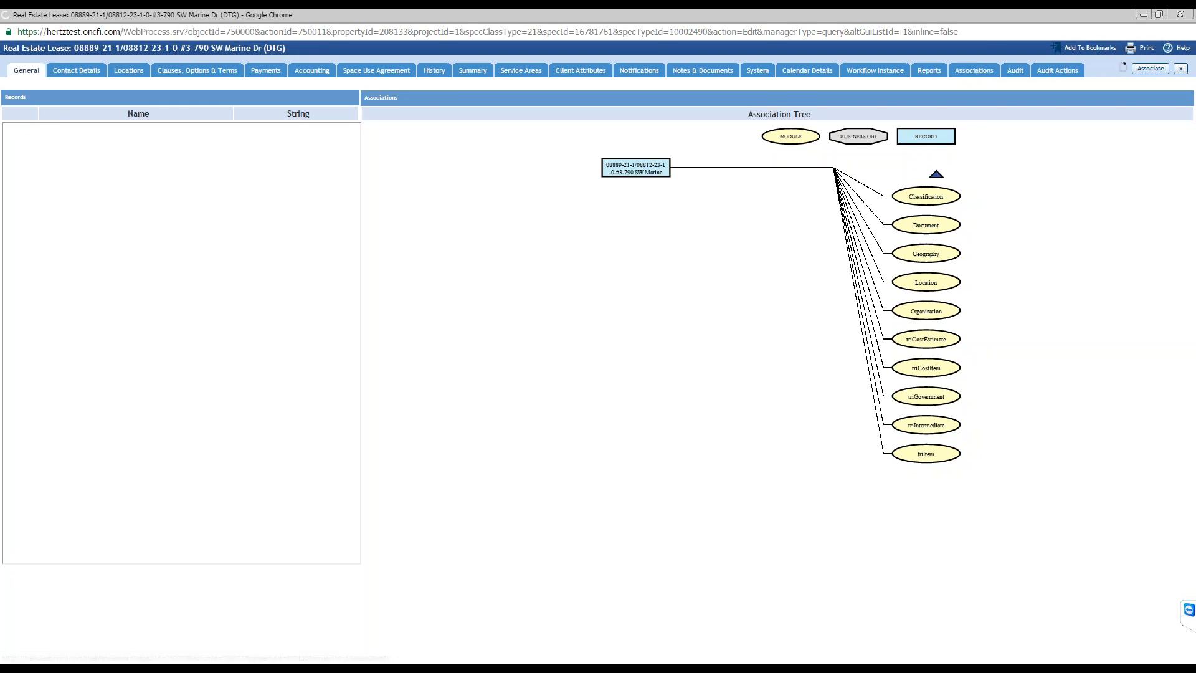
pyautogui.scroll(-4, 58, 440)
pyautogui.click(57, 441)
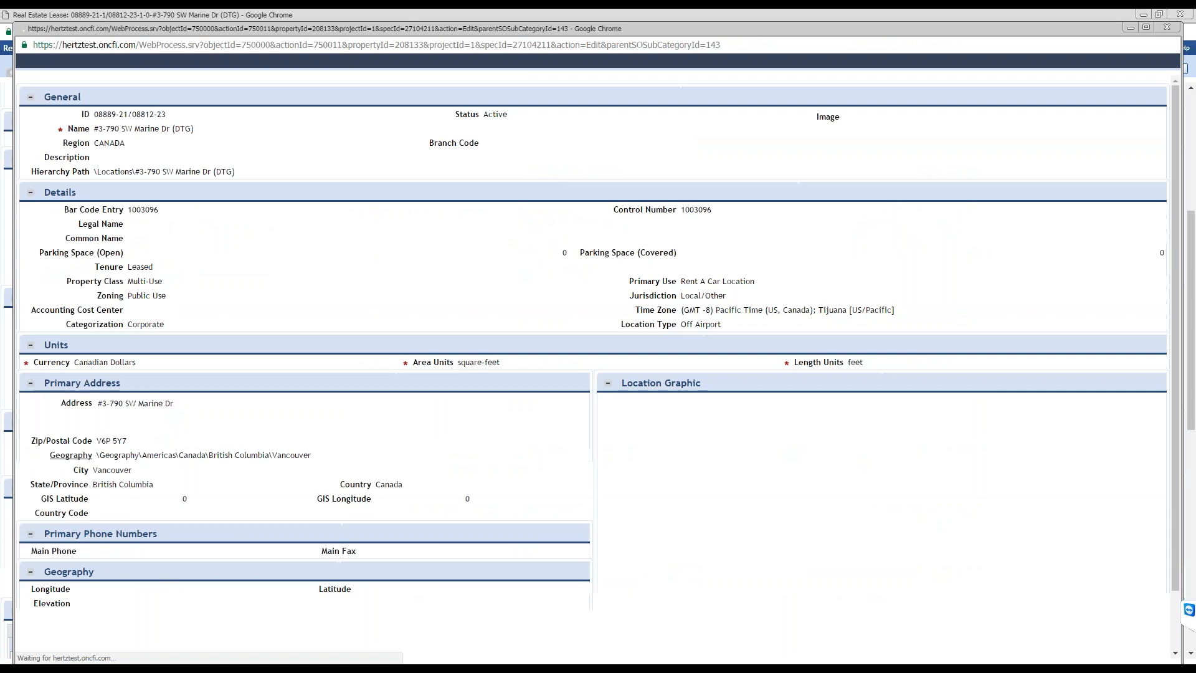
pyautogui.click(1167, 27)
# In the lease's association tree, expand the Location module and list the records associated through the triProperty business object
pyautogui.click(916, 72)
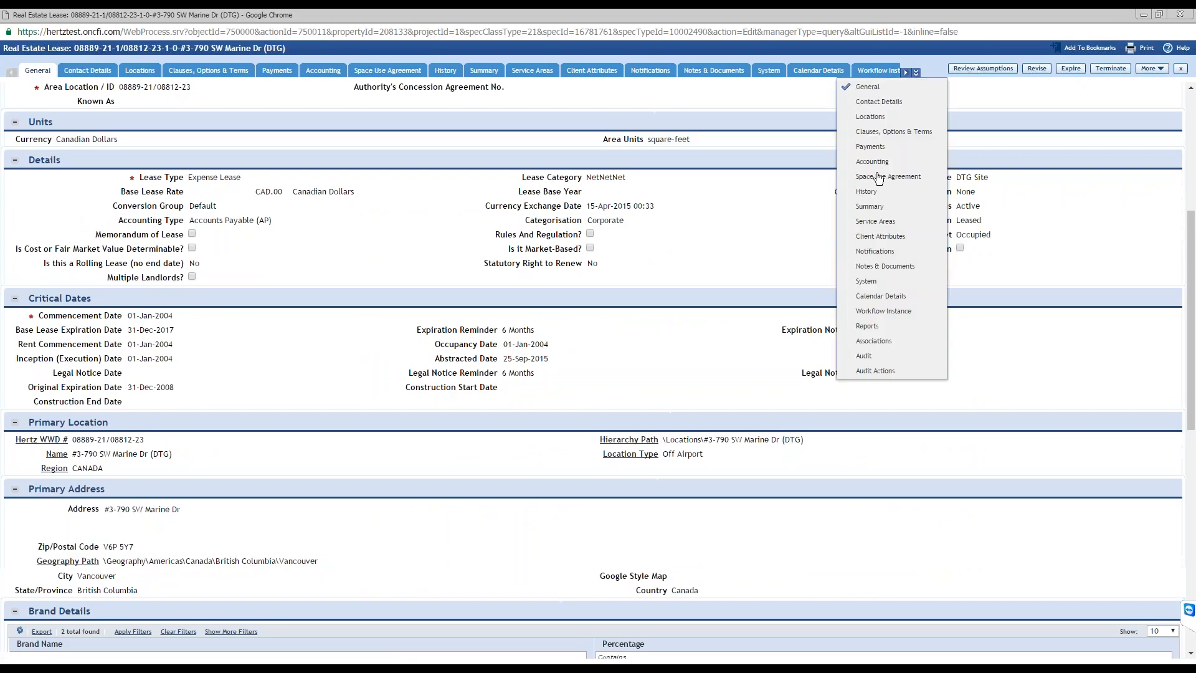
pyautogui.click(872, 368)
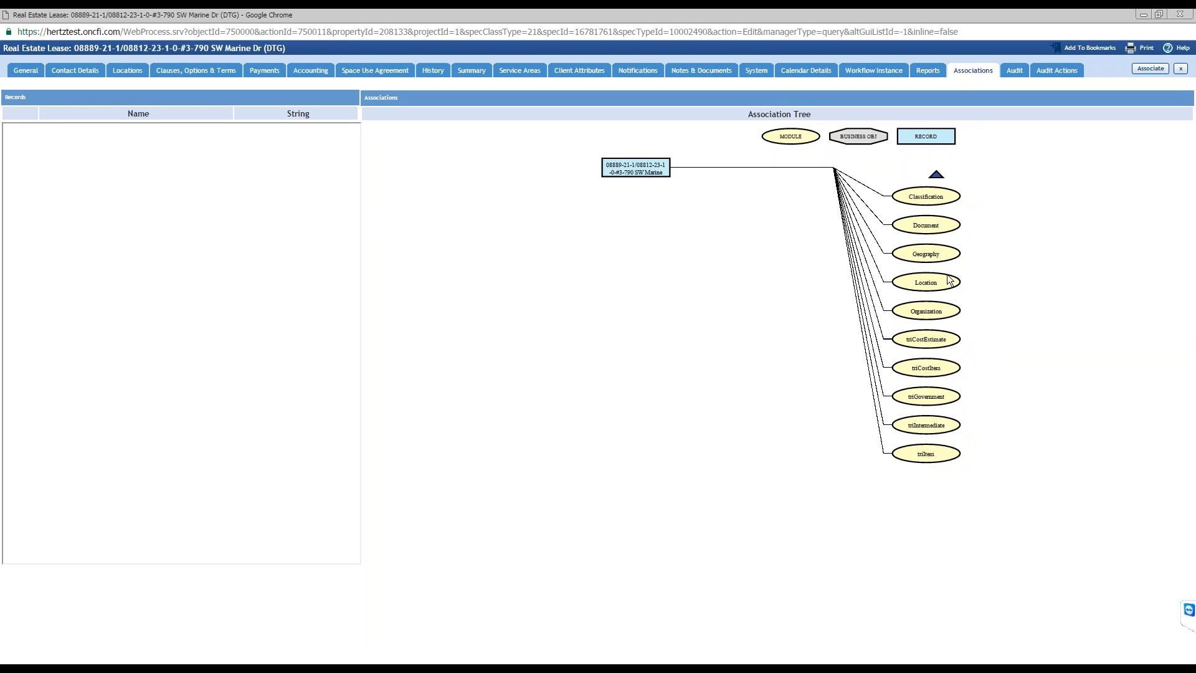
pyautogui.click(935, 174)
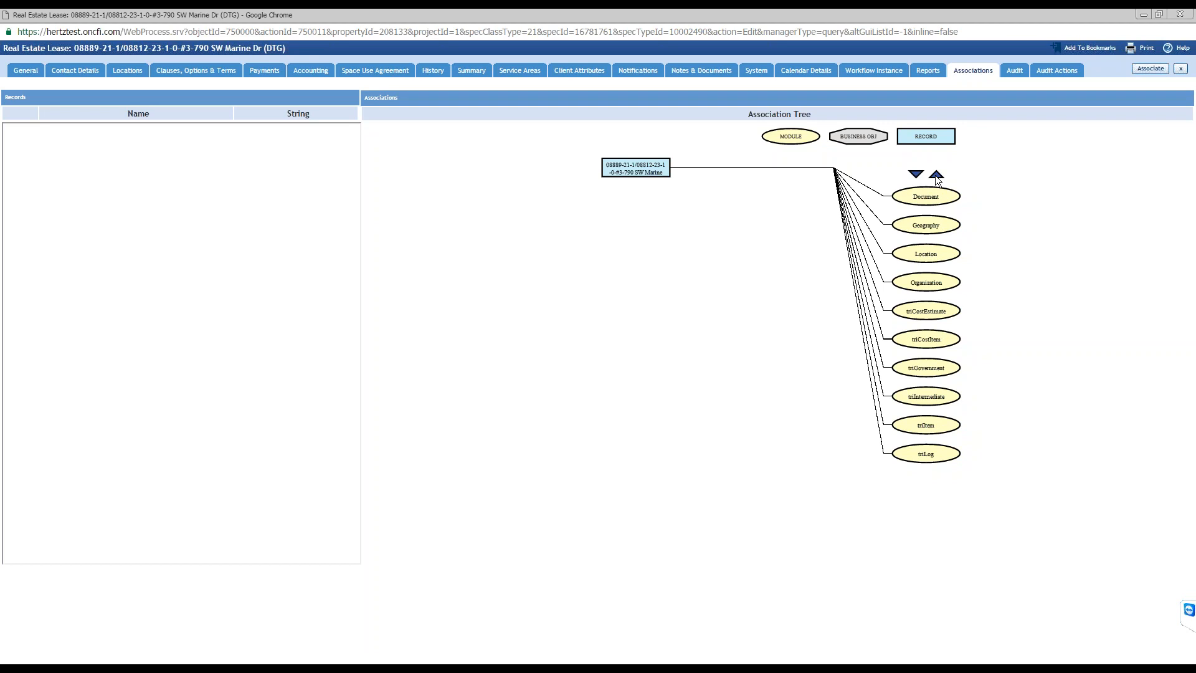
pyautogui.click(946, 251)
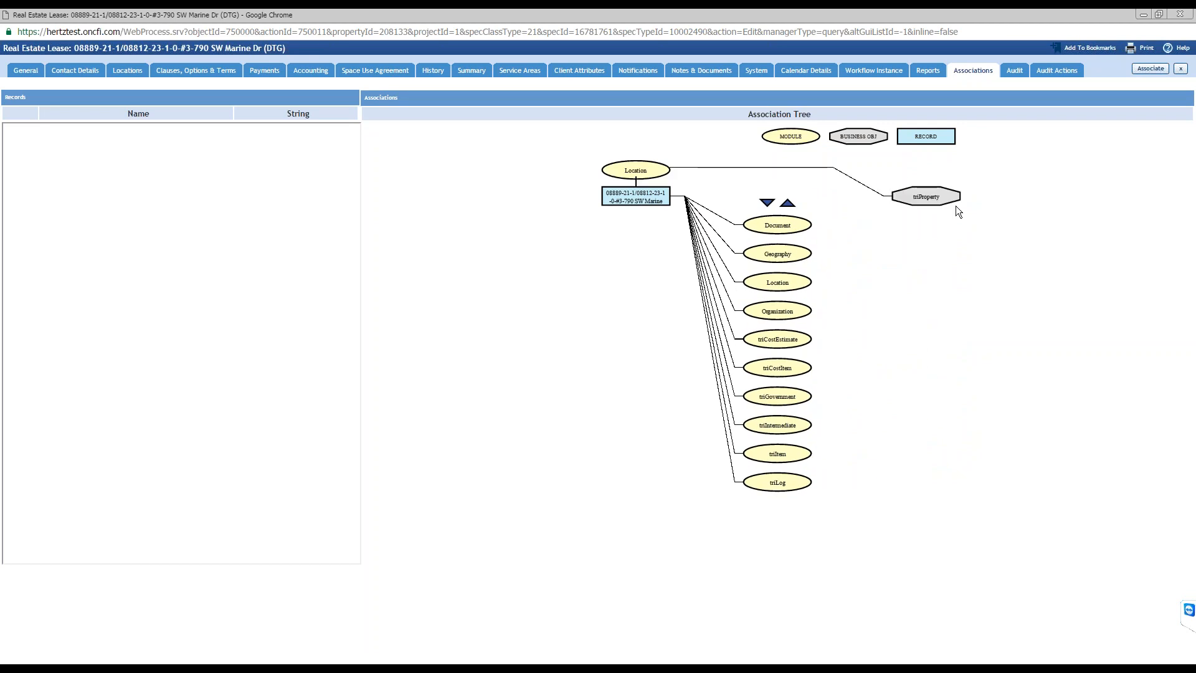
pyautogui.click(921, 204)
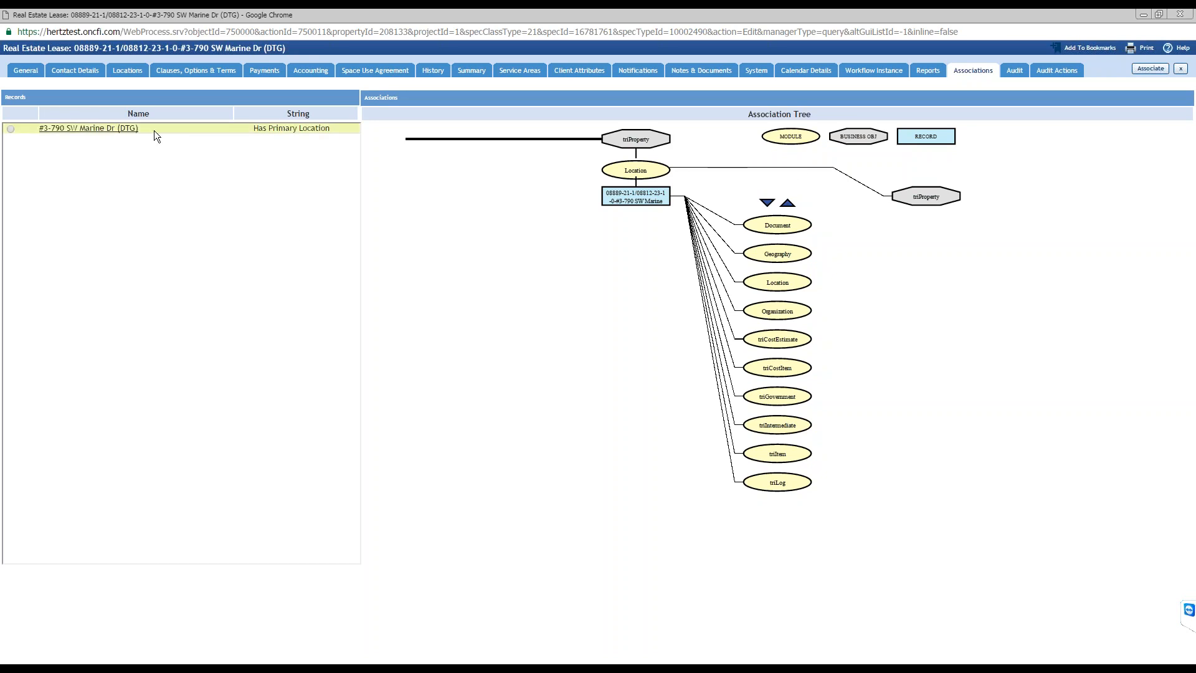
# Open the associated property record that has the Has Primary Location string and place its window beside the lease
pyautogui.moveTo(155, 129); pyautogui.dragTo(43, 127)
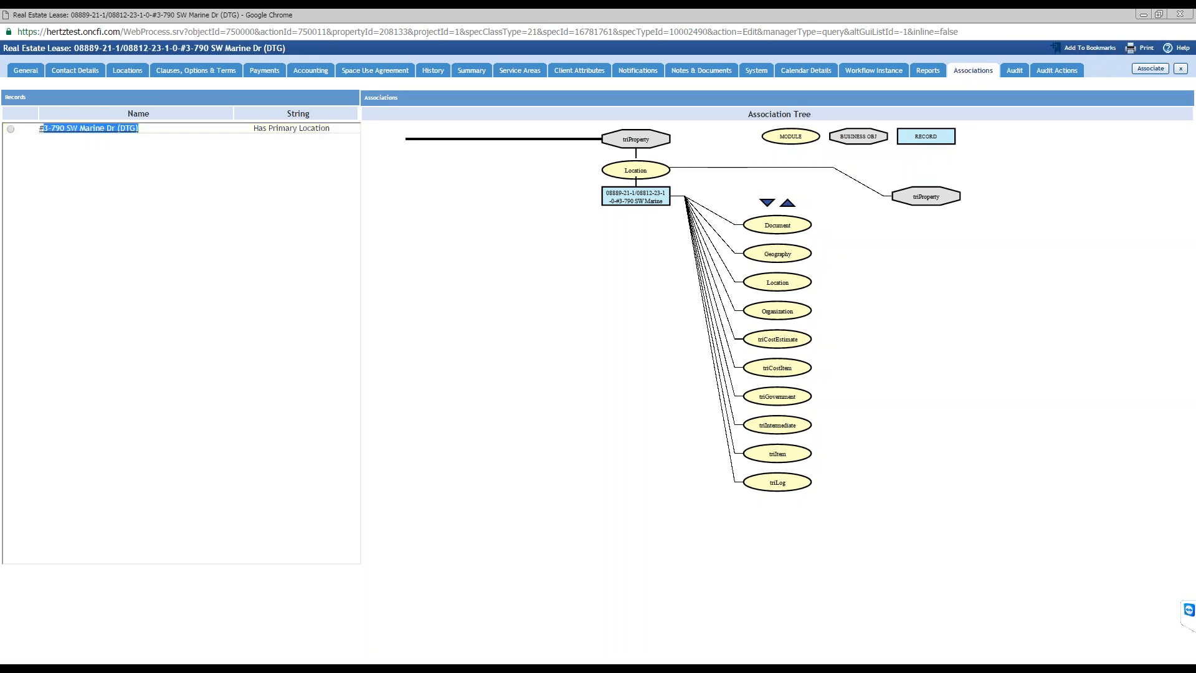
pyautogui.click(72, 651)
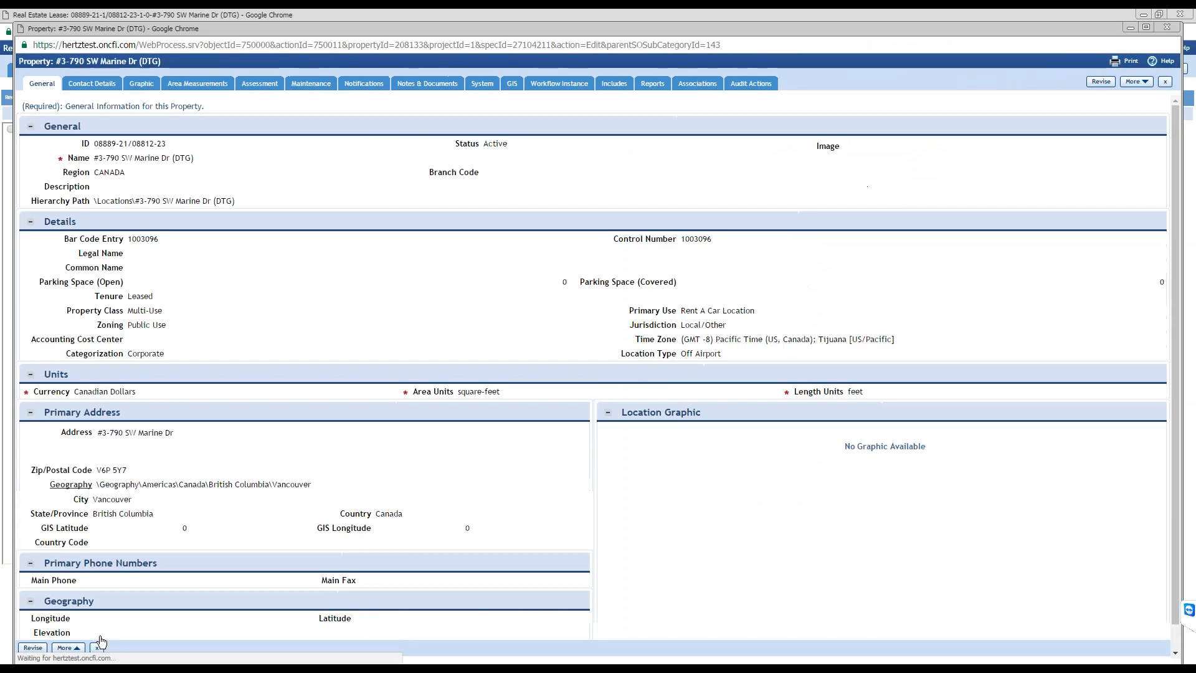
pyautogui.press('super+Right')
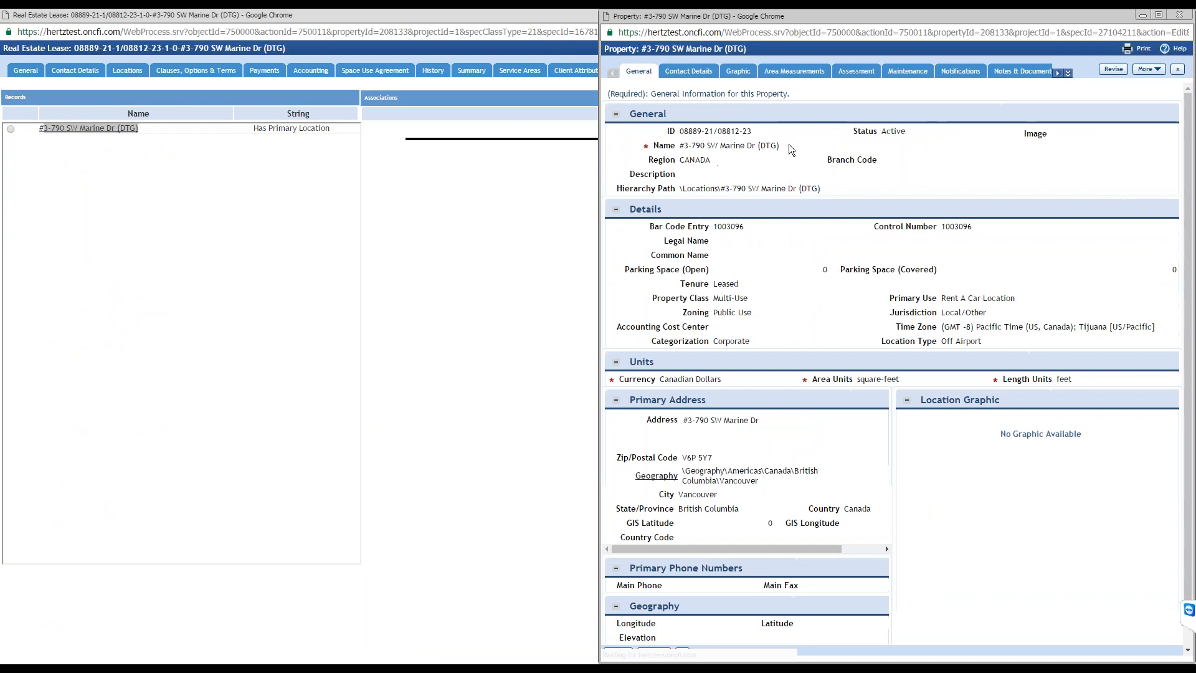
# Compare the Name shown in the lease's association records with the open property record, switching between the two windows
pyautogui.click(149, 113)
pyautogui.doubleClick(134, 112)
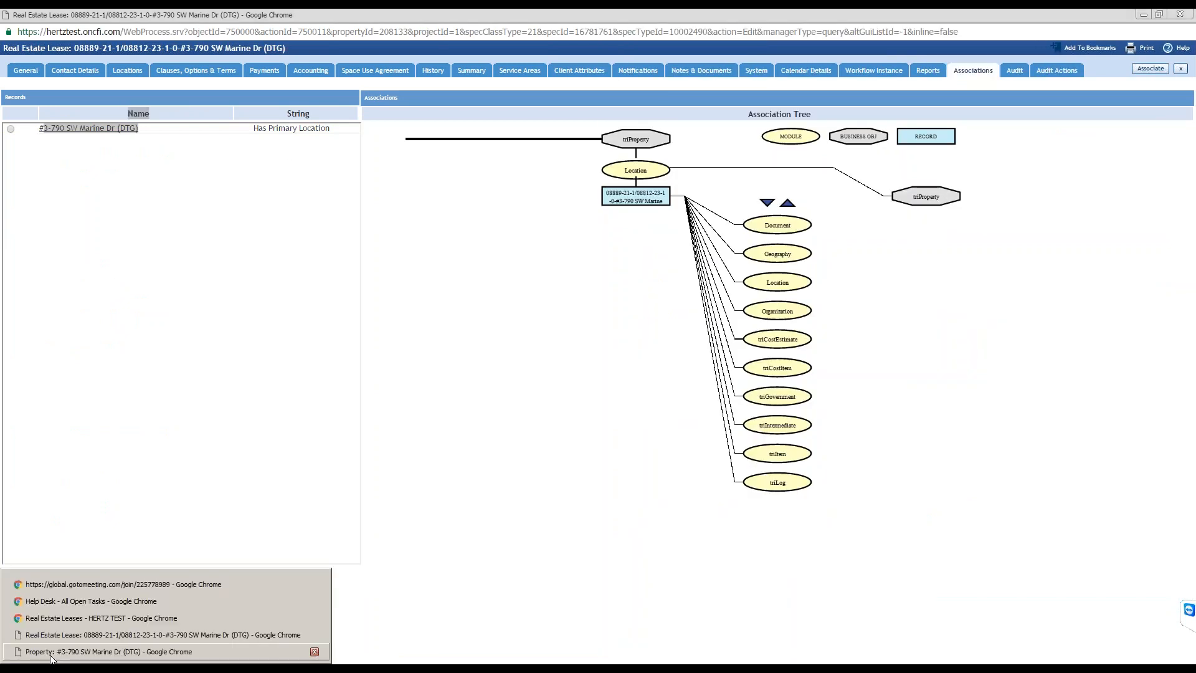
pyautogui.click(50, 655)
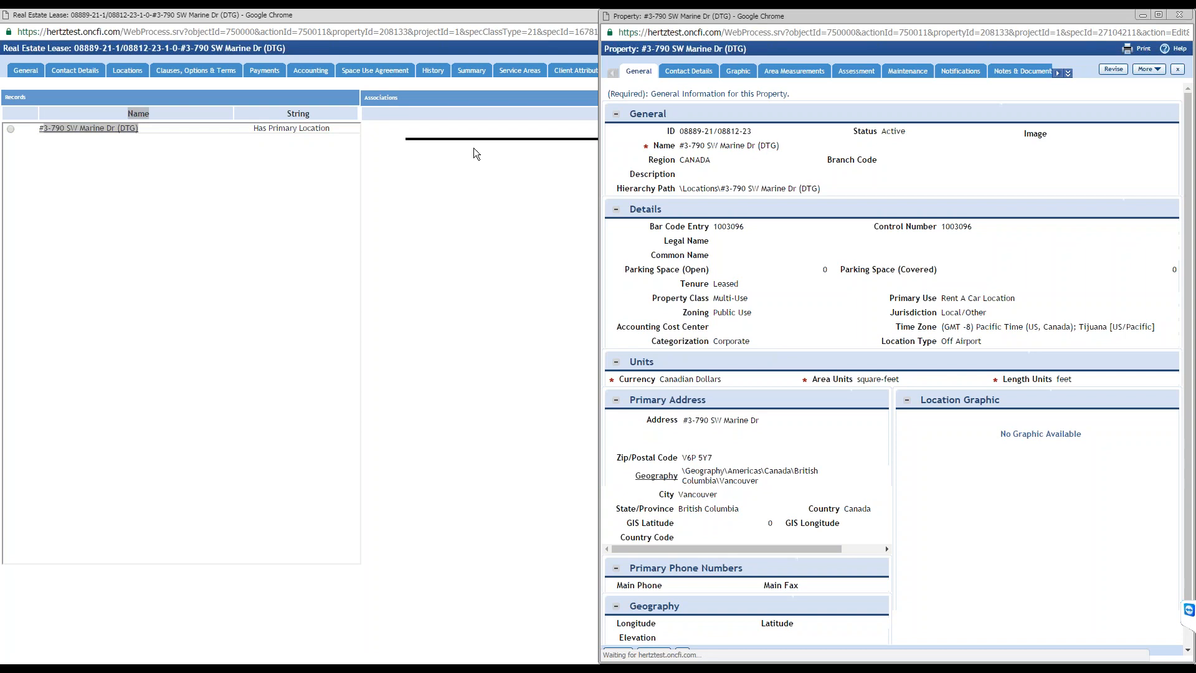
pyautogui.click(247, 128)
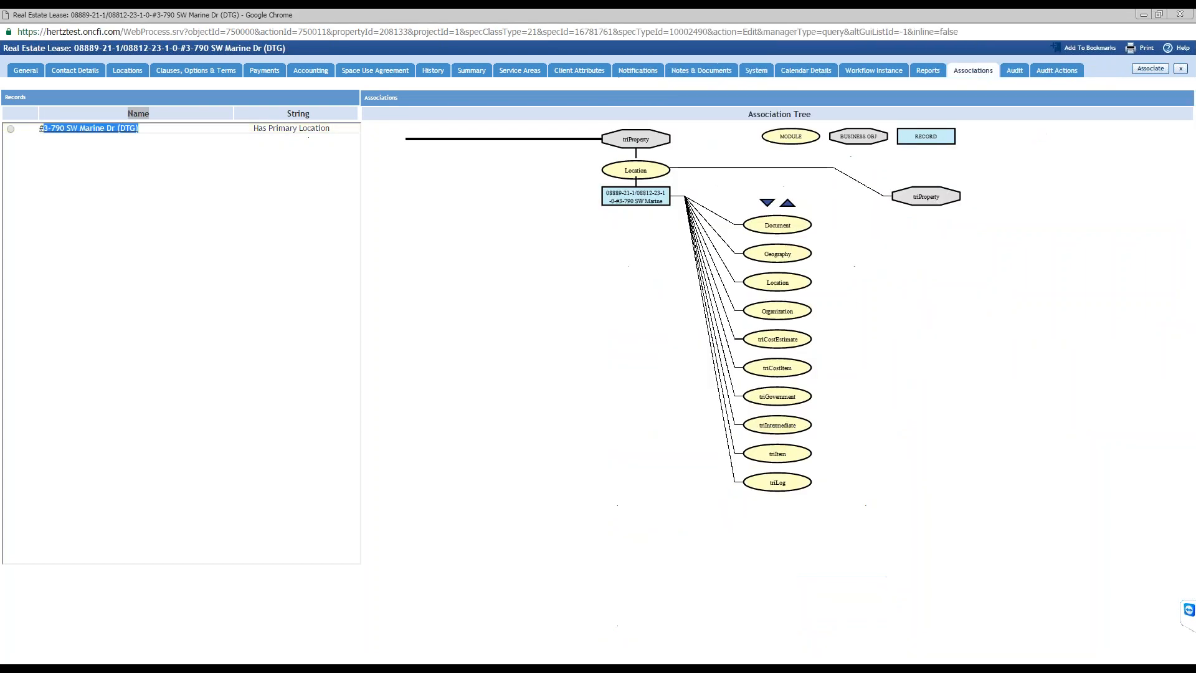
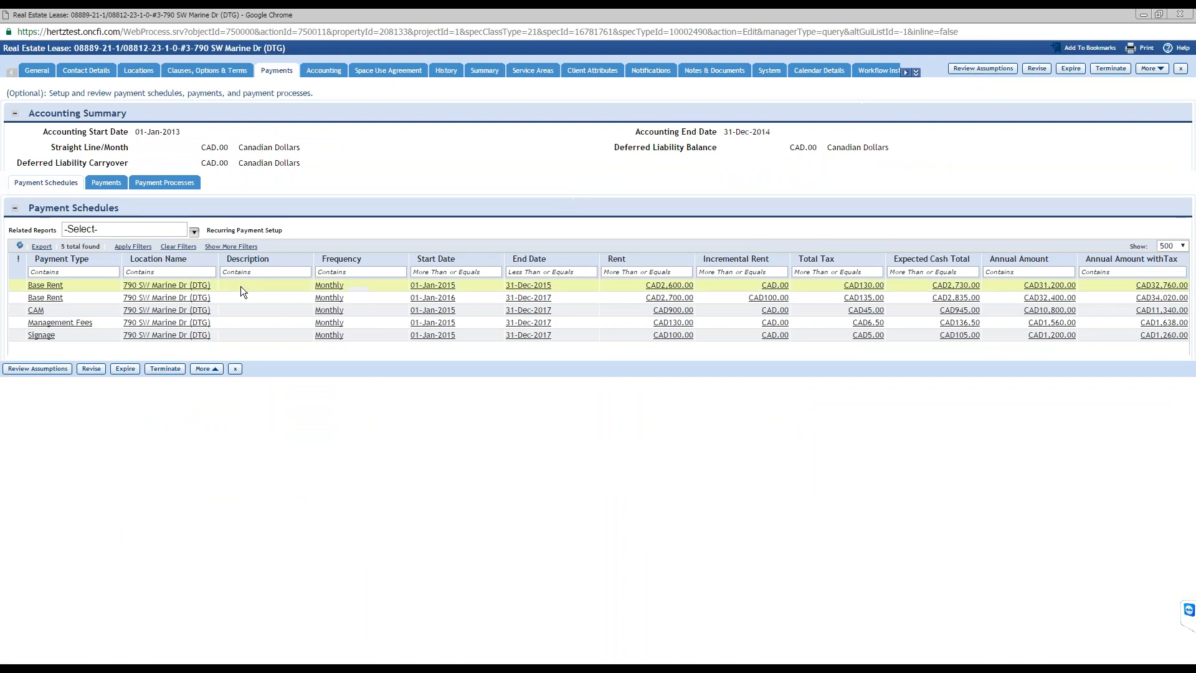
# Open the lease's first Base Rent payment schedule, check its Business Object and Record Form in the system information, and close it
pyautogui.click(189, 286)
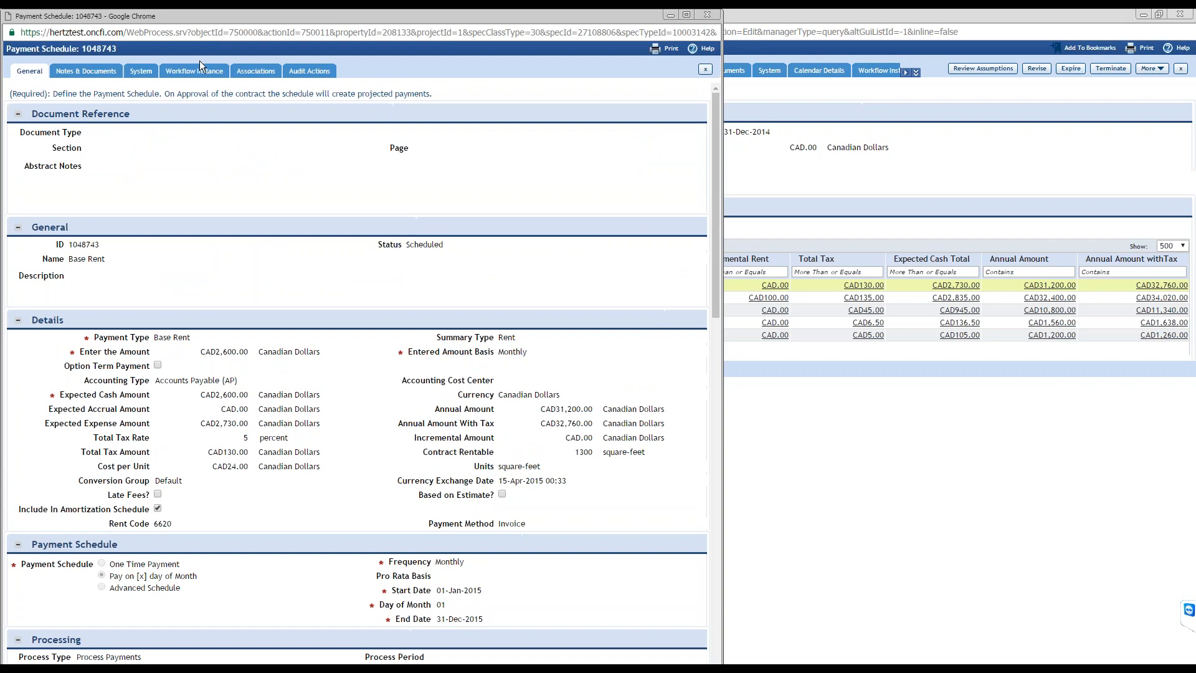
pyautogui.click(143, 73)
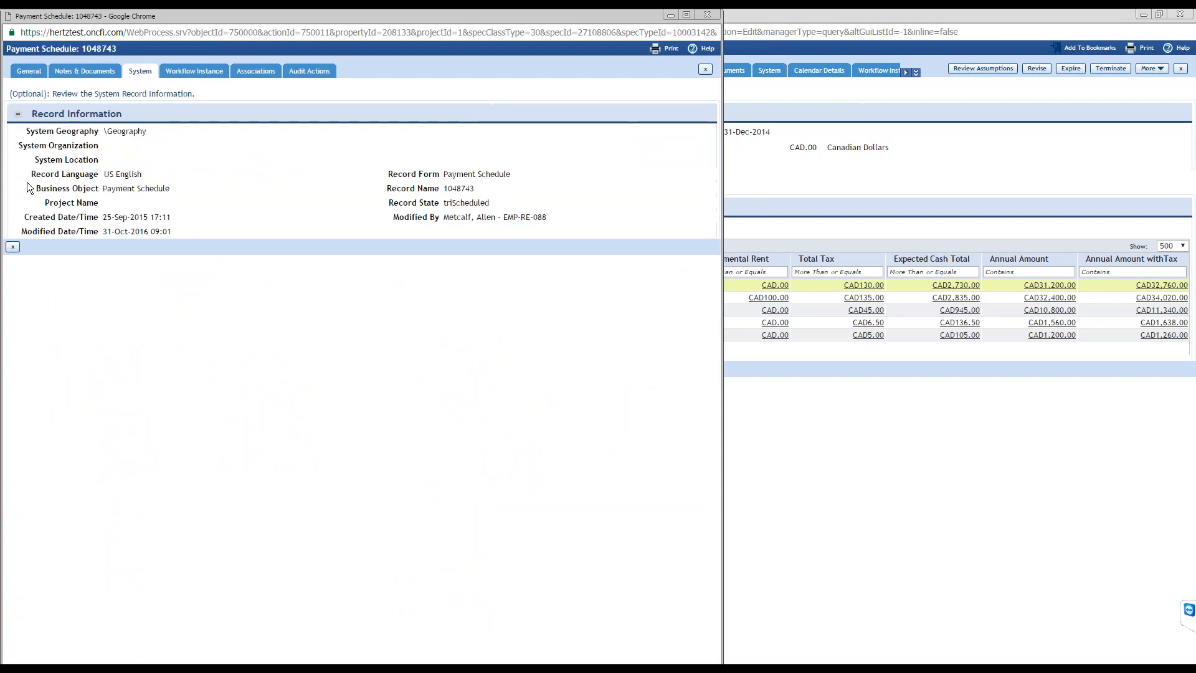
pyautogui.moveTo(38, 187); pyautogui.dragTo(191, 189)
pyautogui.click(191, 189)
pyautogui.moveTo(388, 175); pyautogui.dragTo(527, 173)
pyautogui.click(551, 188)
pyautogui.moveTo(599, 16); pyautogui.dragTo(581, 39)
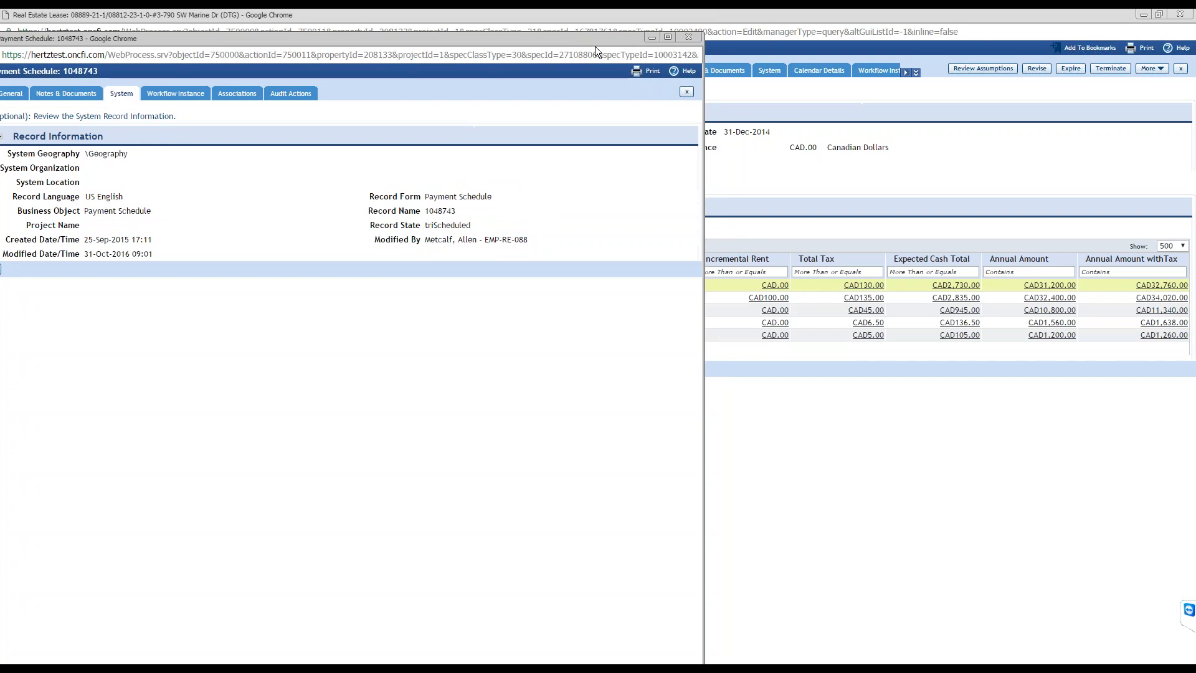
pyautogui.click(688, 36)
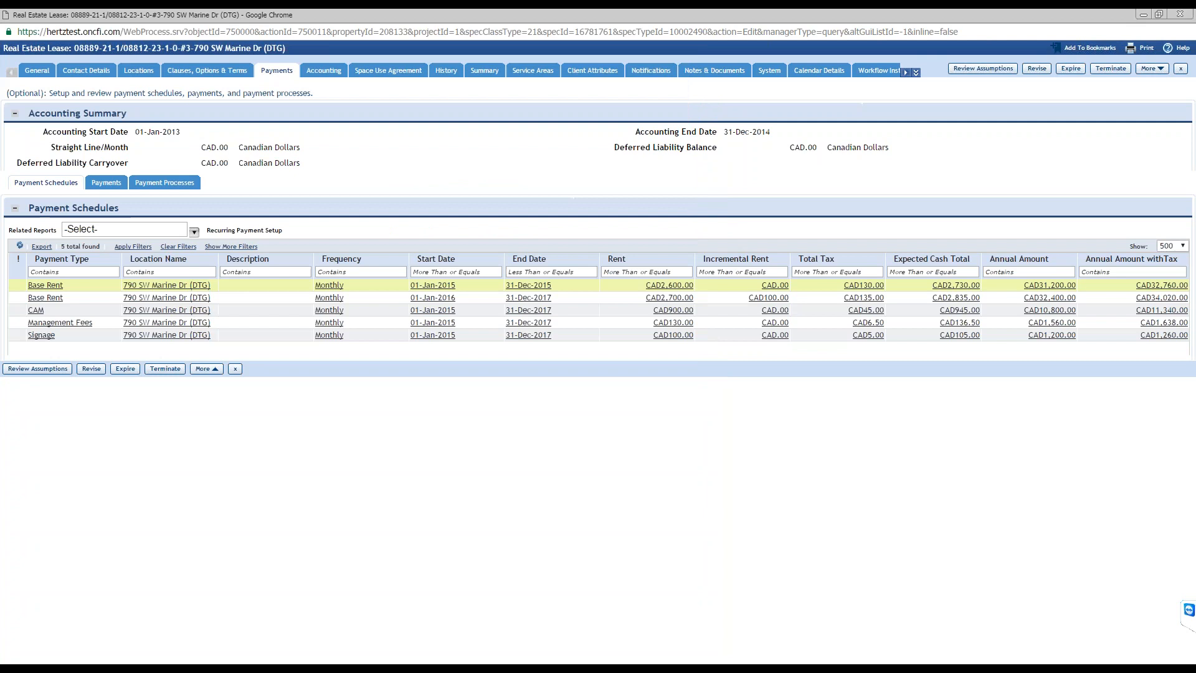
# View the lease's clauses, options and terms, and return to its association tree
pyautogui.click(239, 71)
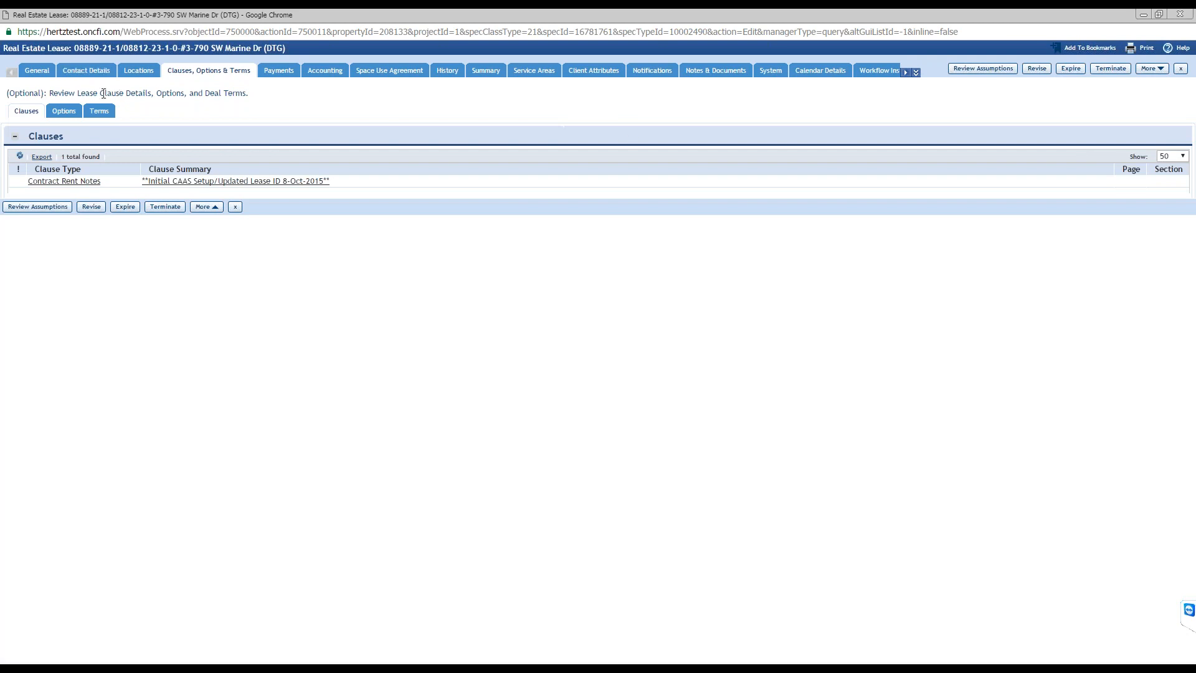
pyautogui.click(916, 72)
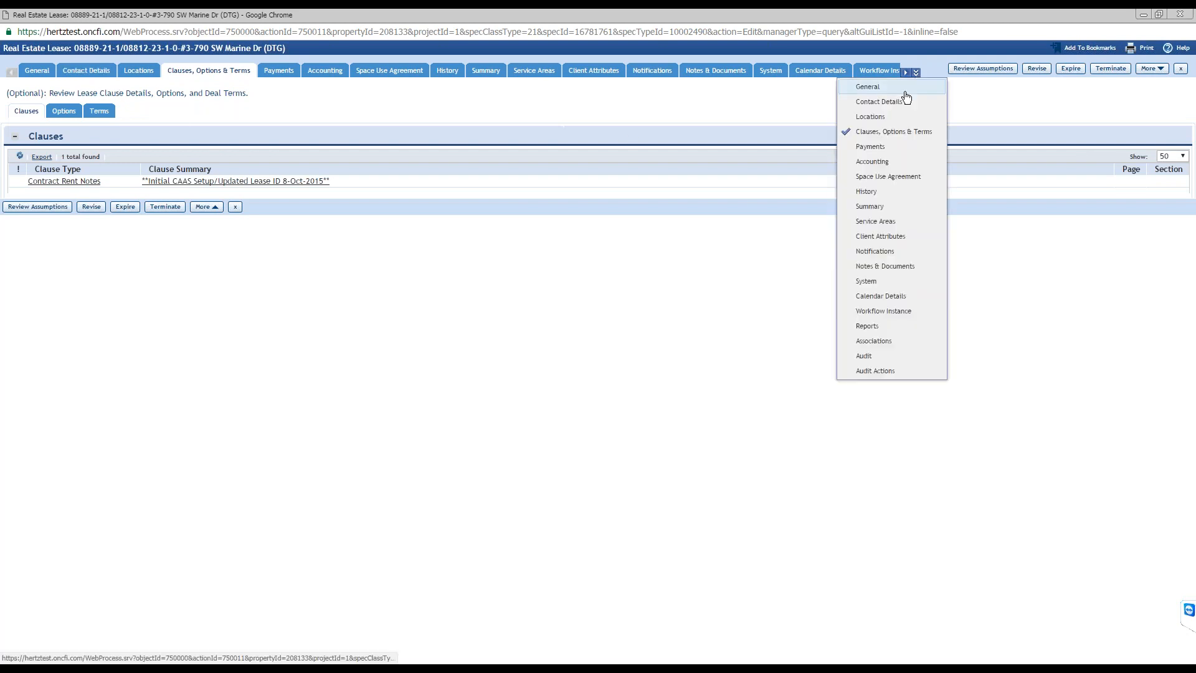
pyautogui.click(892, 346)
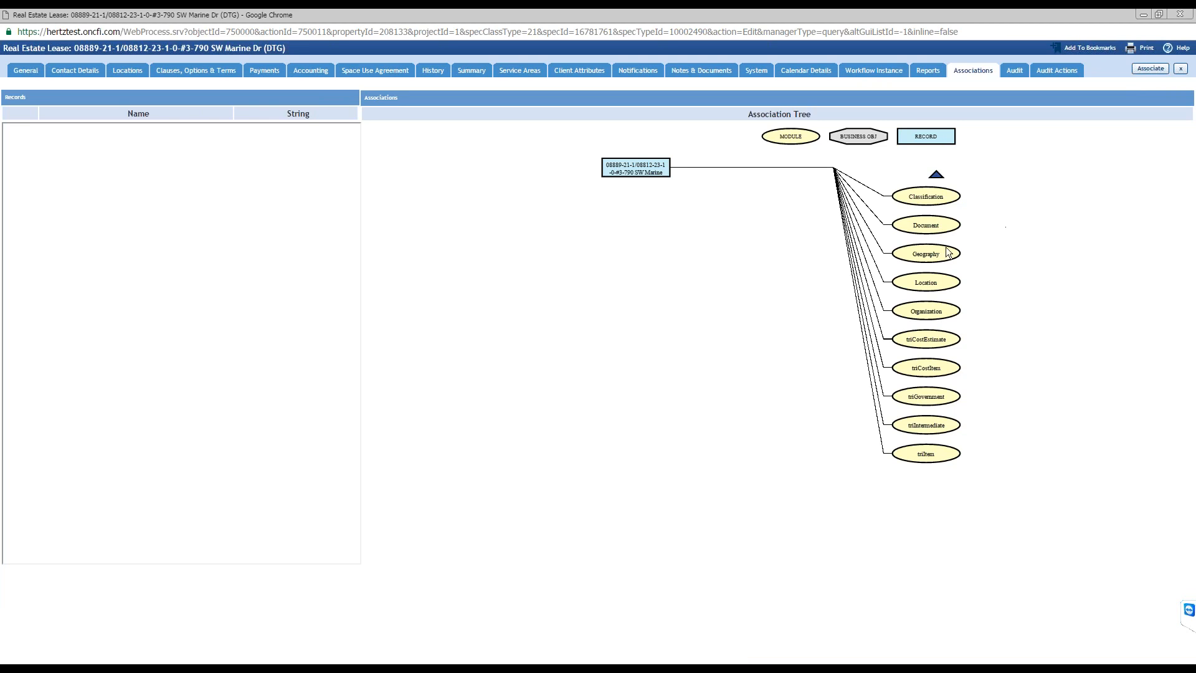
# Switch to the property record's window, enlarge it, check the property's Region, and minimize the window
pyautogui.click(68, 648)
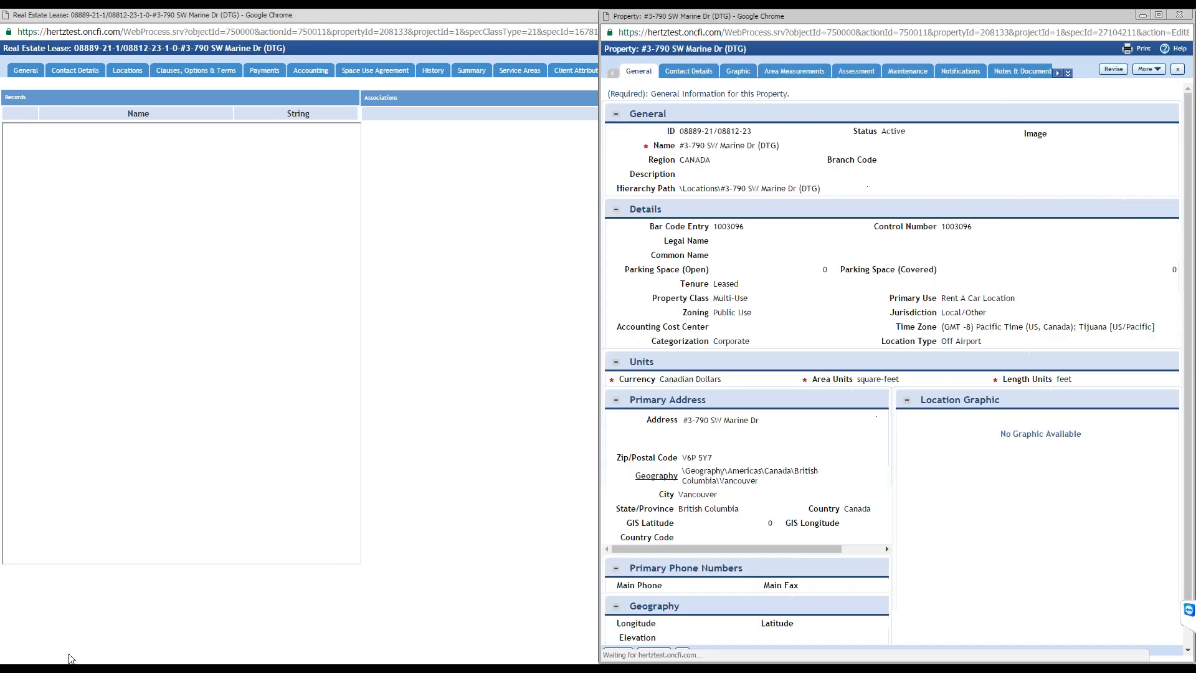
pyautogui.press('super+Left')
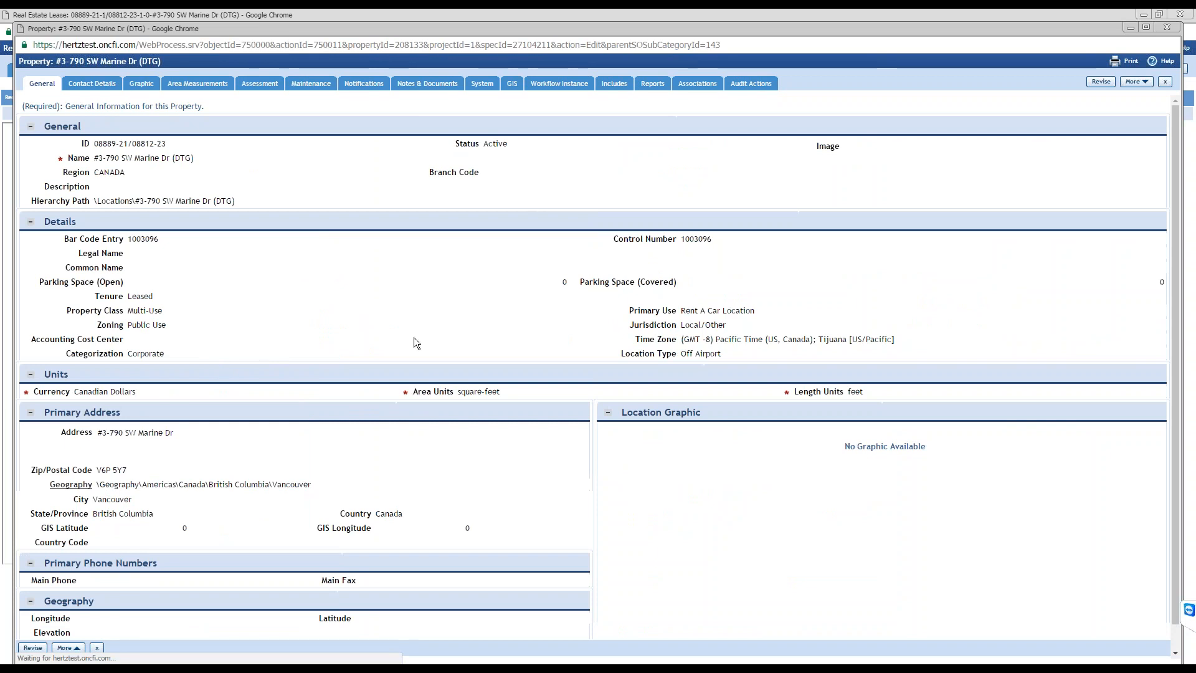
pyautogui.moveTo(63, 172); pyautogui.dragTo(210, 172)
pyautogui.click(214, 173)
pyautogui.click(1129, 29)
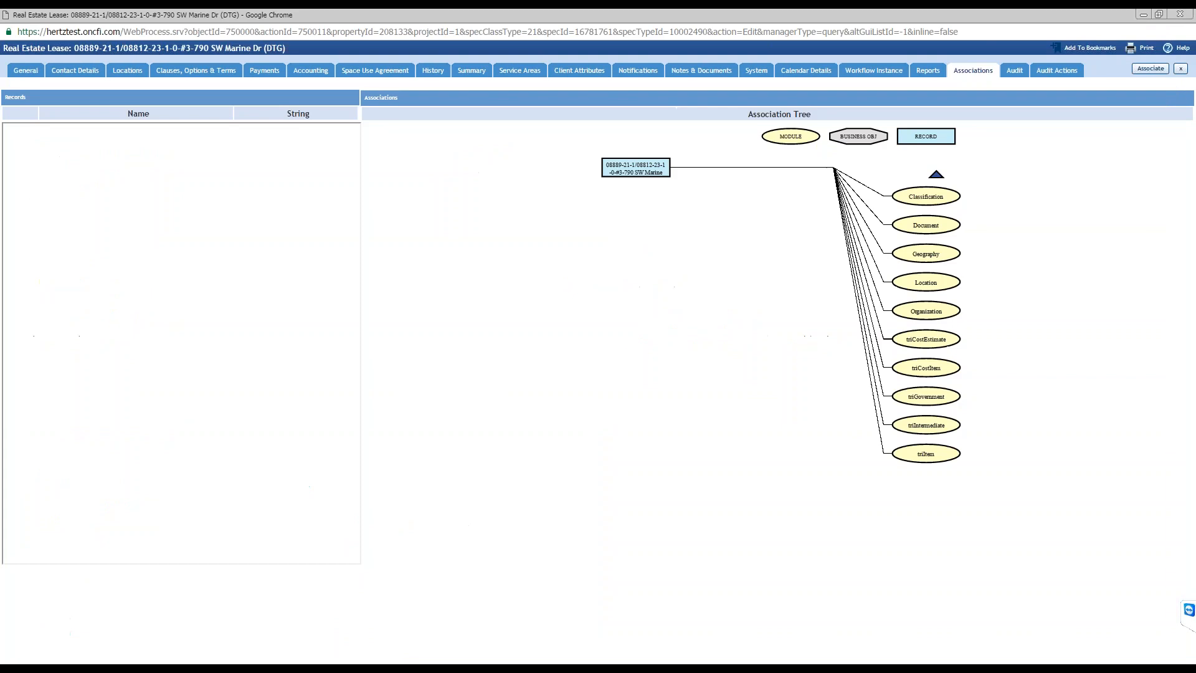
# Minimize the lease window and open the Form Builder from the application's tools
pyautogui.click(1143, 14)
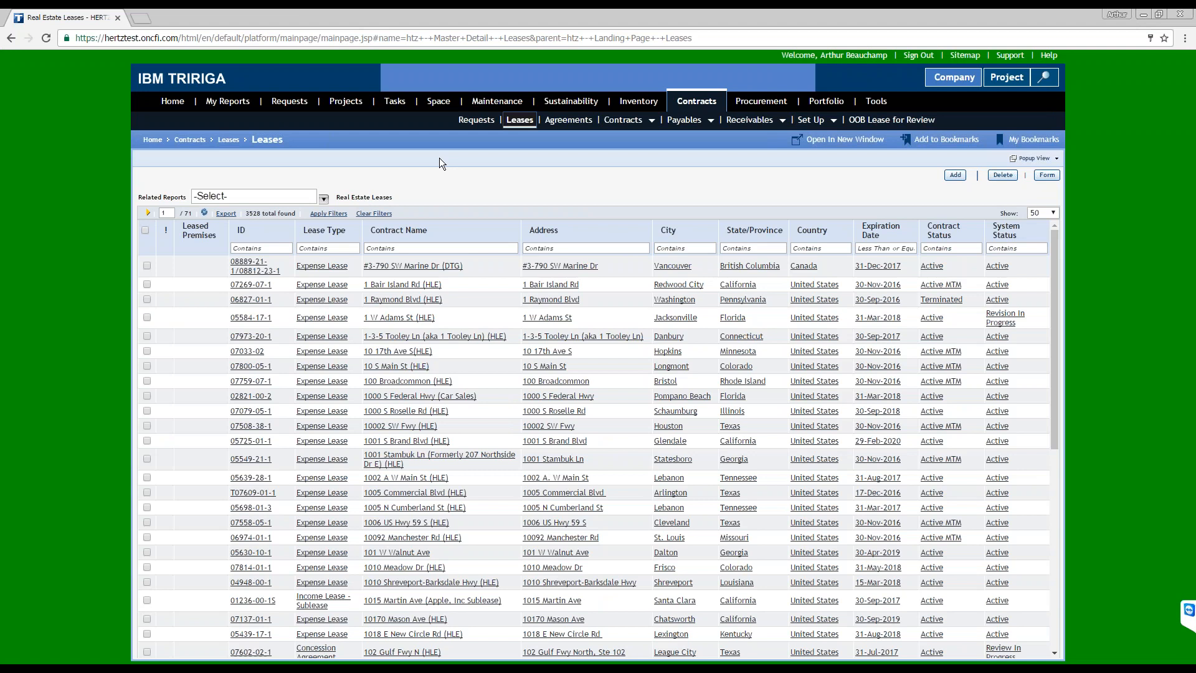
pyautogui.click(877, 102)
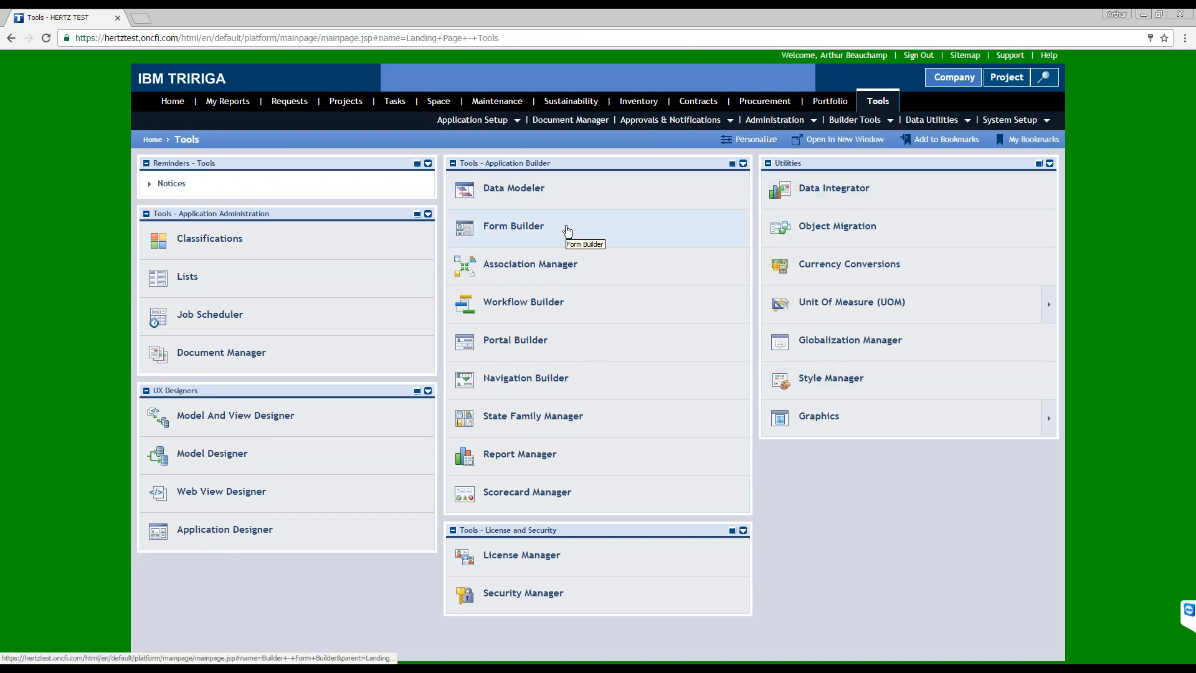
pyautogui.click(567, 231)
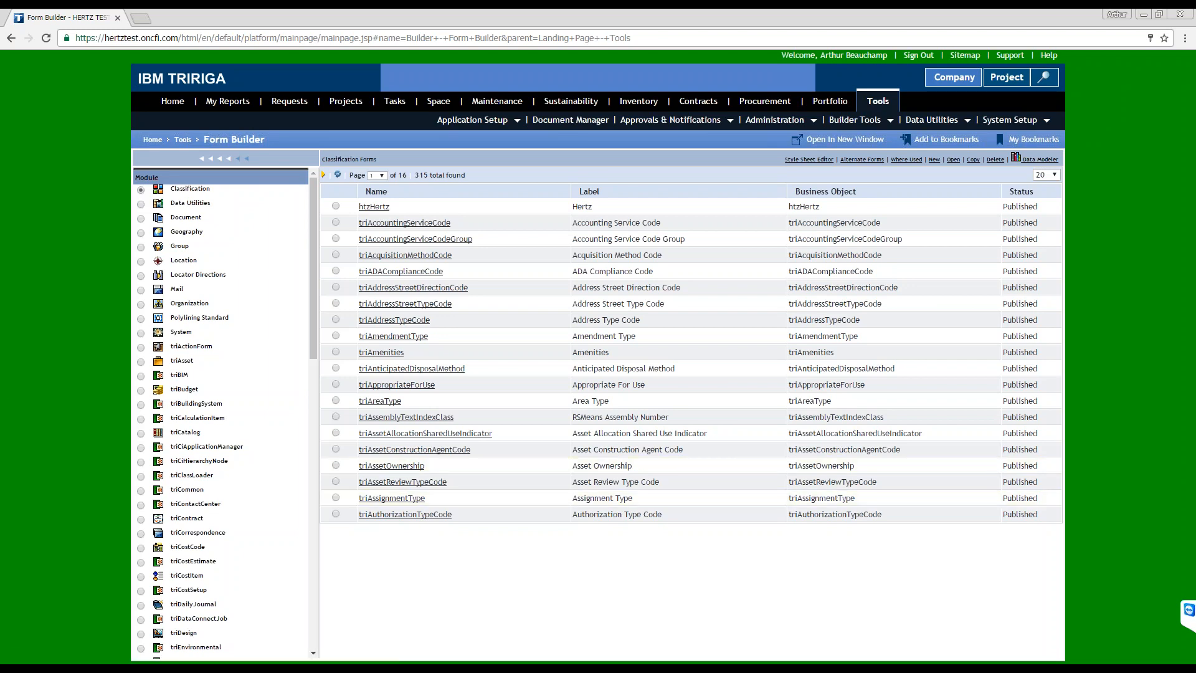
# Bring the lease window back and view the Primary Location section in its general information
pyautogui.click(62, 668)
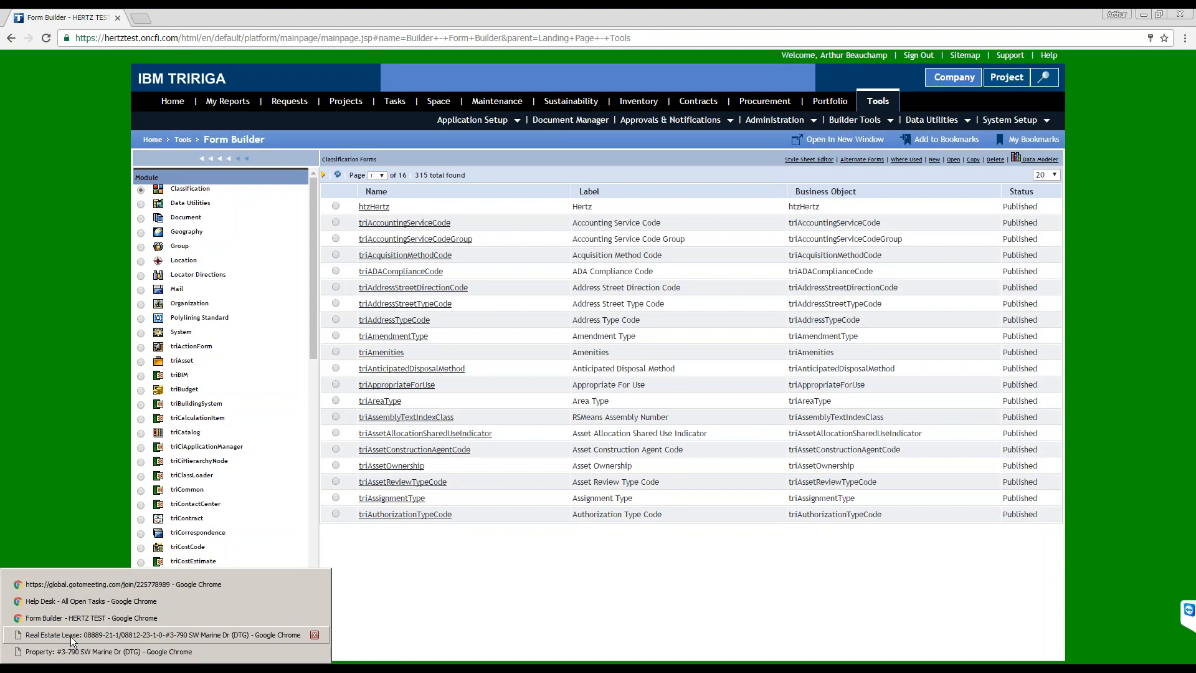
pyautogui.click(70, 637)
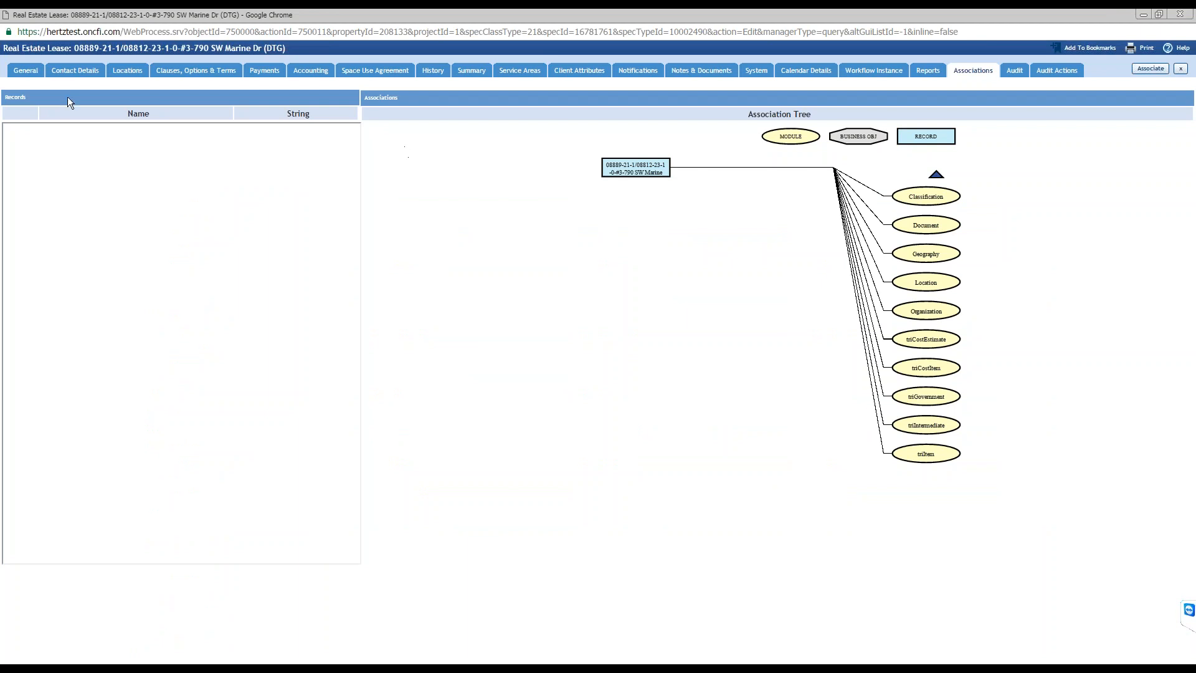
pyautogui.click(26, 69)
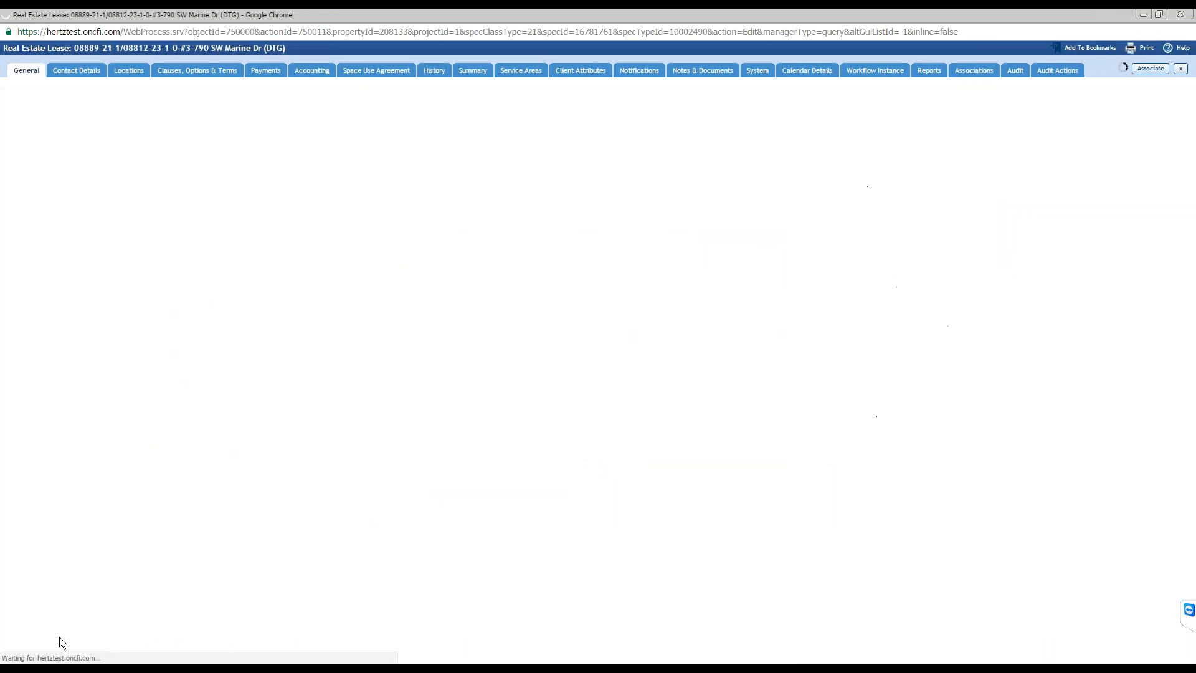
pyautogui.scroll(-3, 133, 528)
pyautogui.scroll(-1, 135, 530)
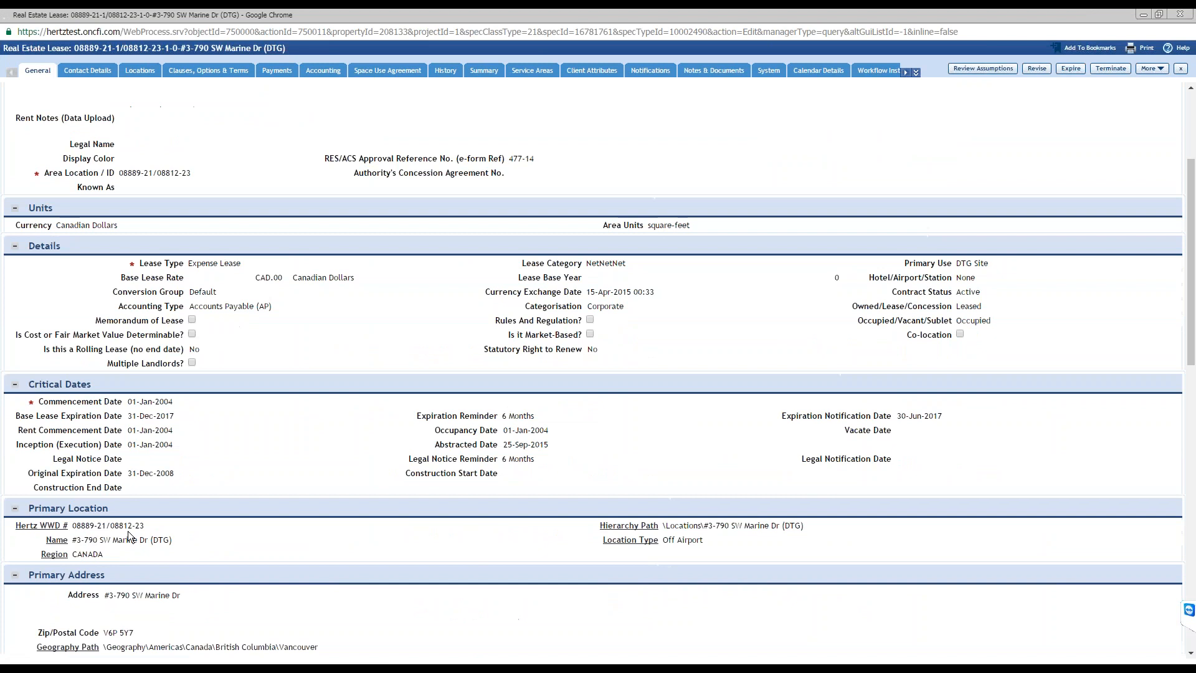
# Switch to the property record, maximize its window, and check the Business Object in its system information
pyautogui.click(64, 669)
pyautogui.click(64, 652)
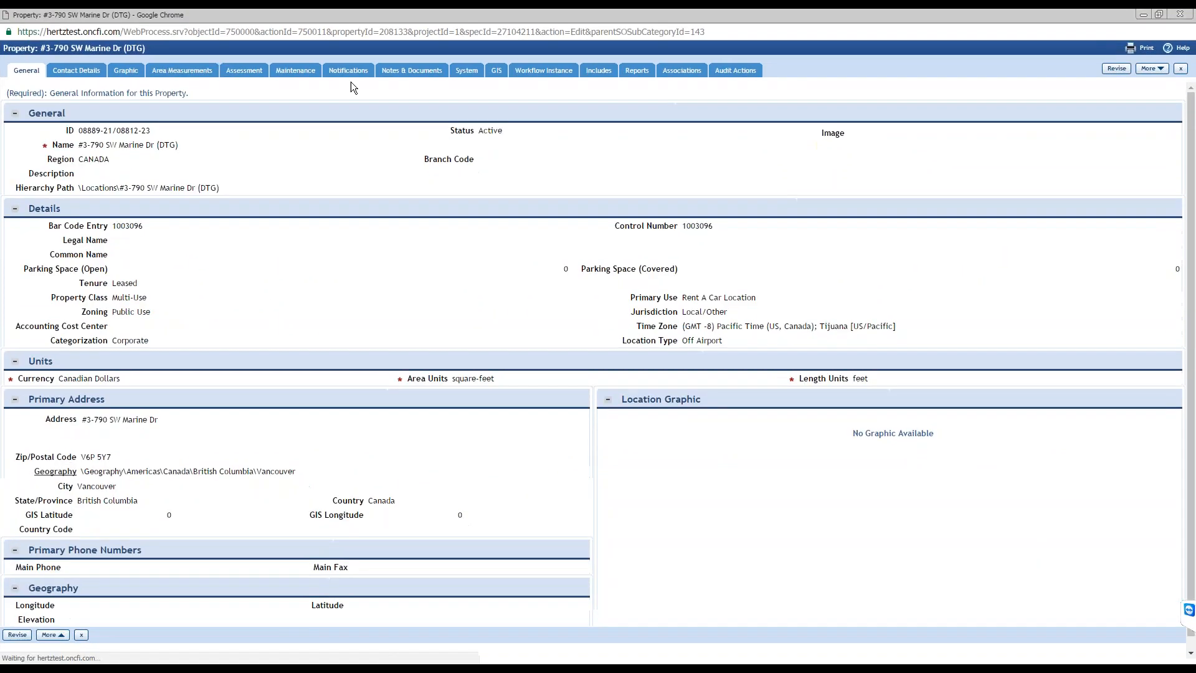
pyautogui.doubleClick(238, 29)
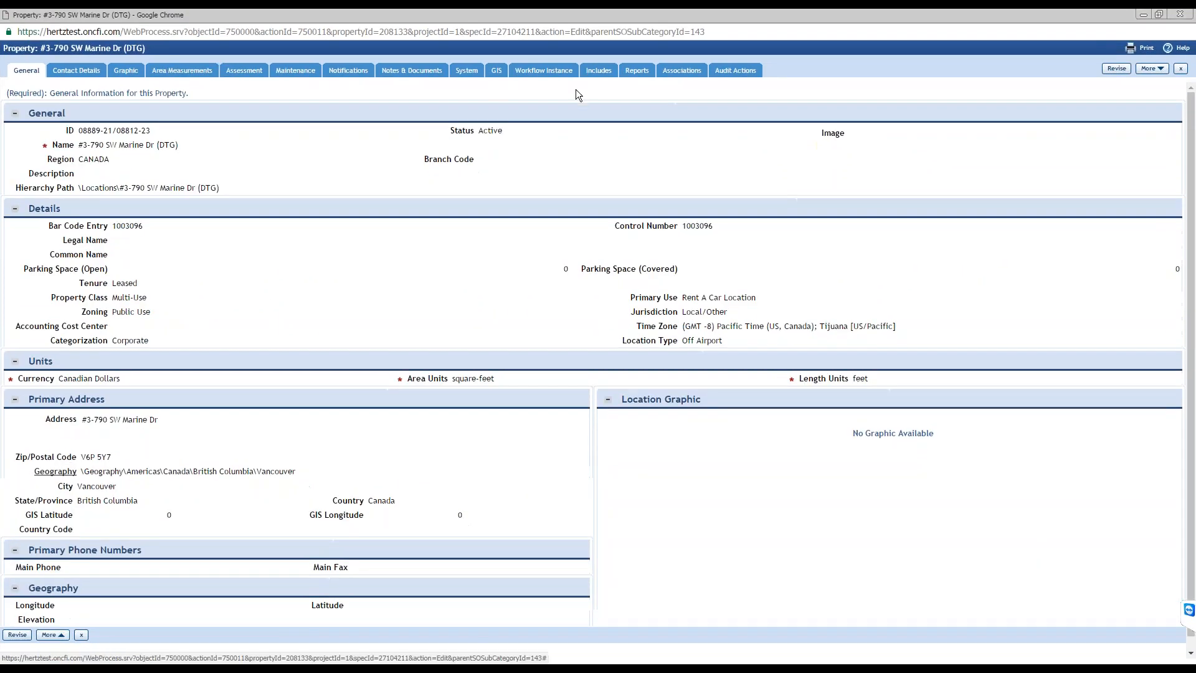
pyautogui.click(468, 70)
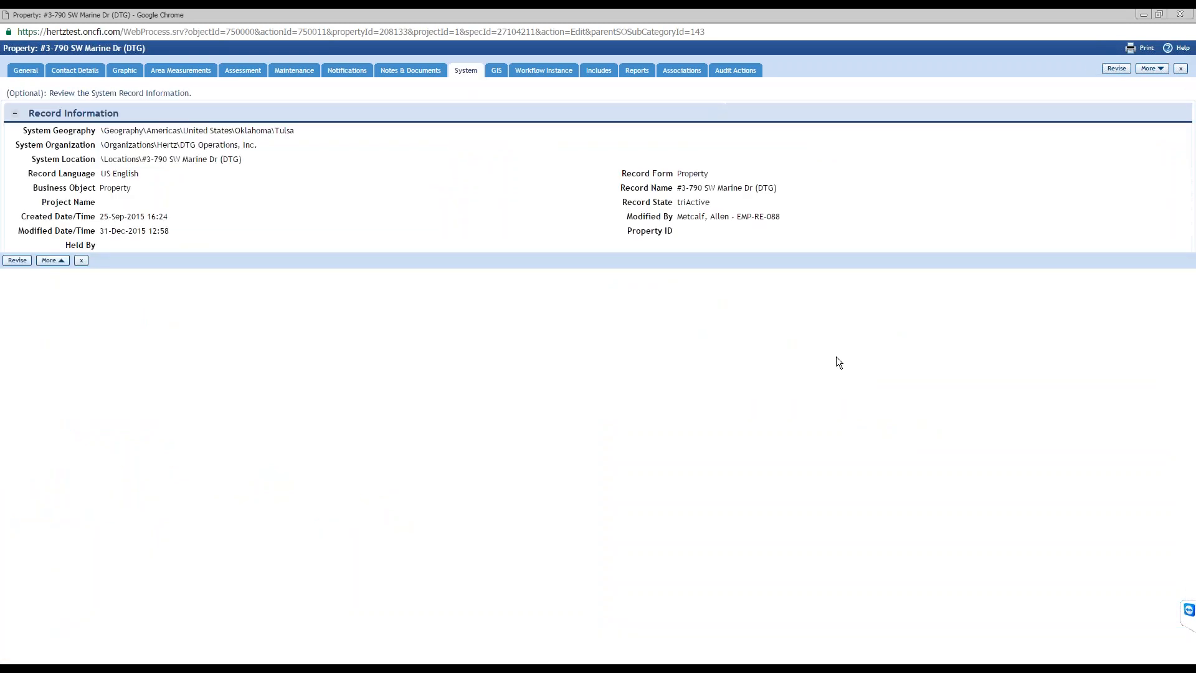
pyautogui.moveTo(133, 189); pyautogui.dragTo(74, 186)
pyautogui.click(259, 199)
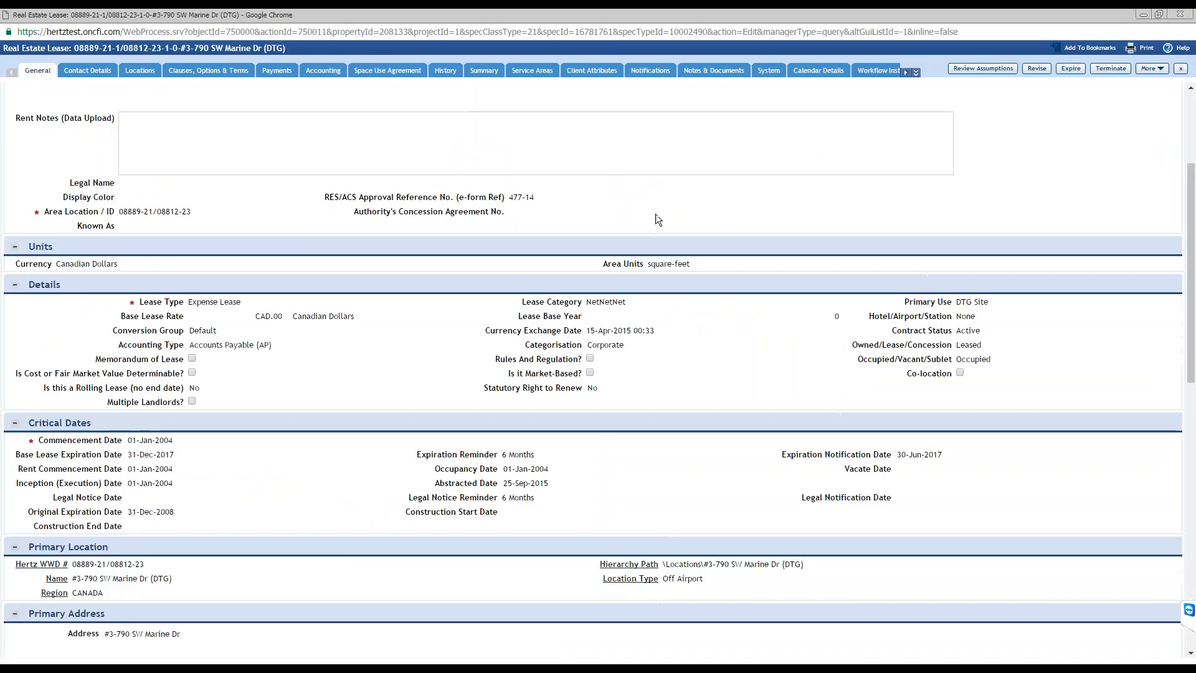
# Return to the Form Builder and list the forms of the Location module
pyautogui.click(1145, 15)
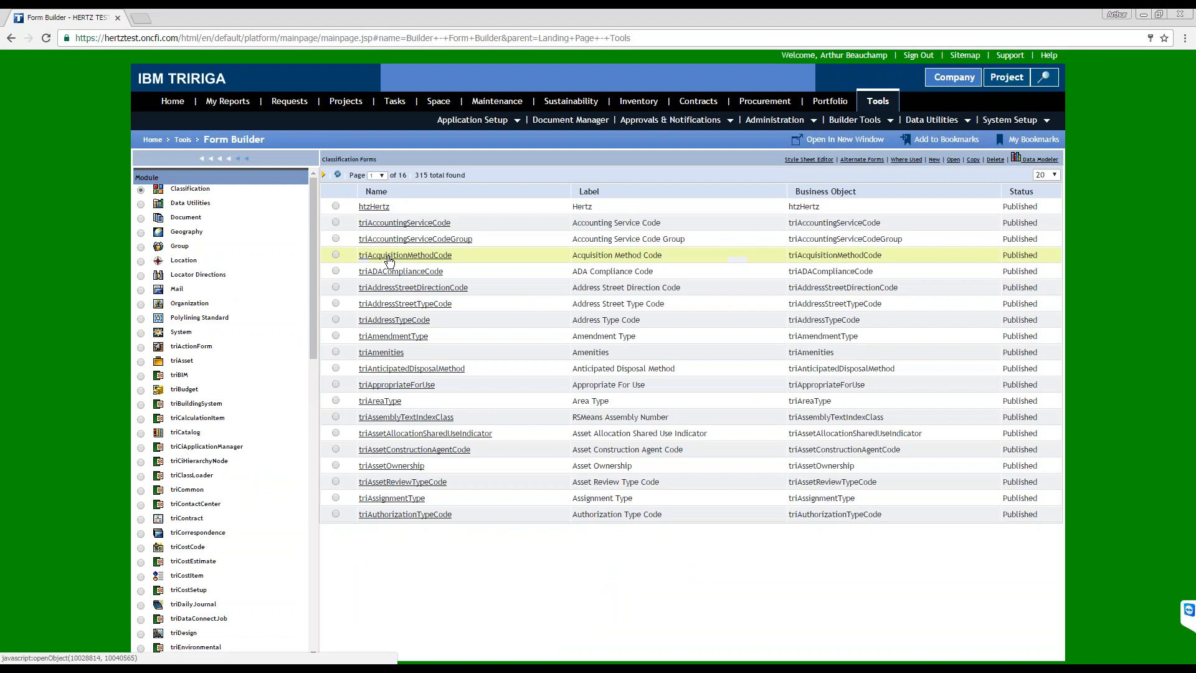
pyautogui.moveTo(315, 209); pyautogui.dragTo(273, 218)
pyautogui.click(141, 261)
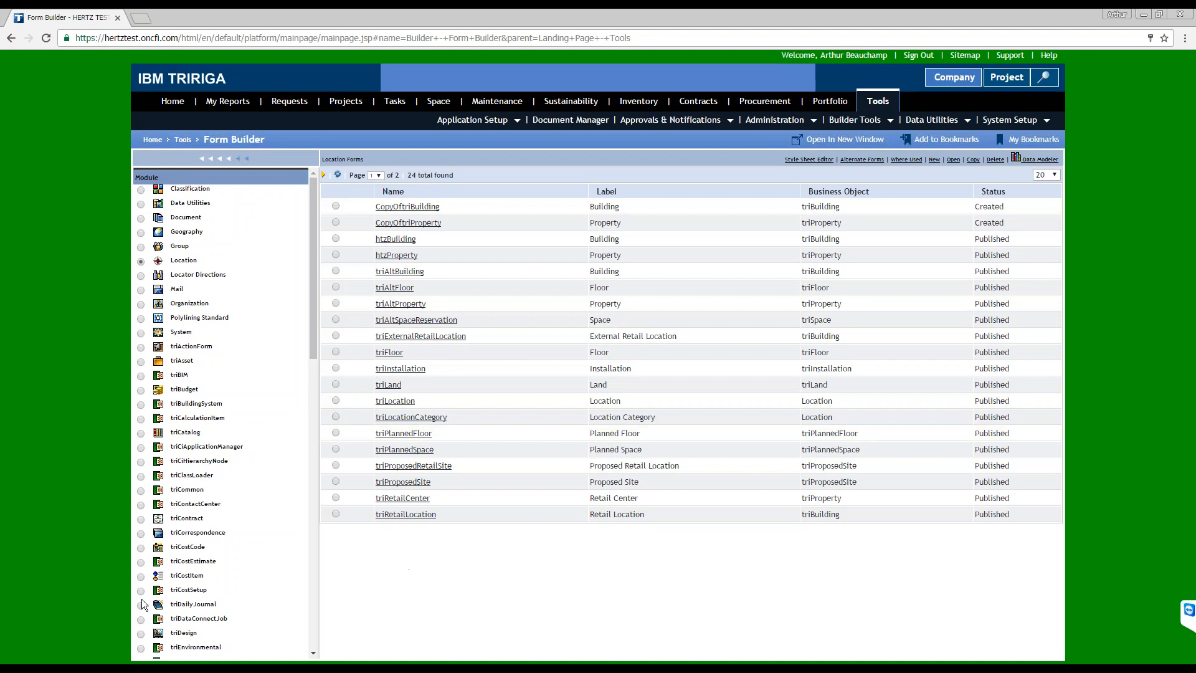
# Switch to the property record, check the Record Form in its system information, and minimize its window
pyautogui.click(63, 669)
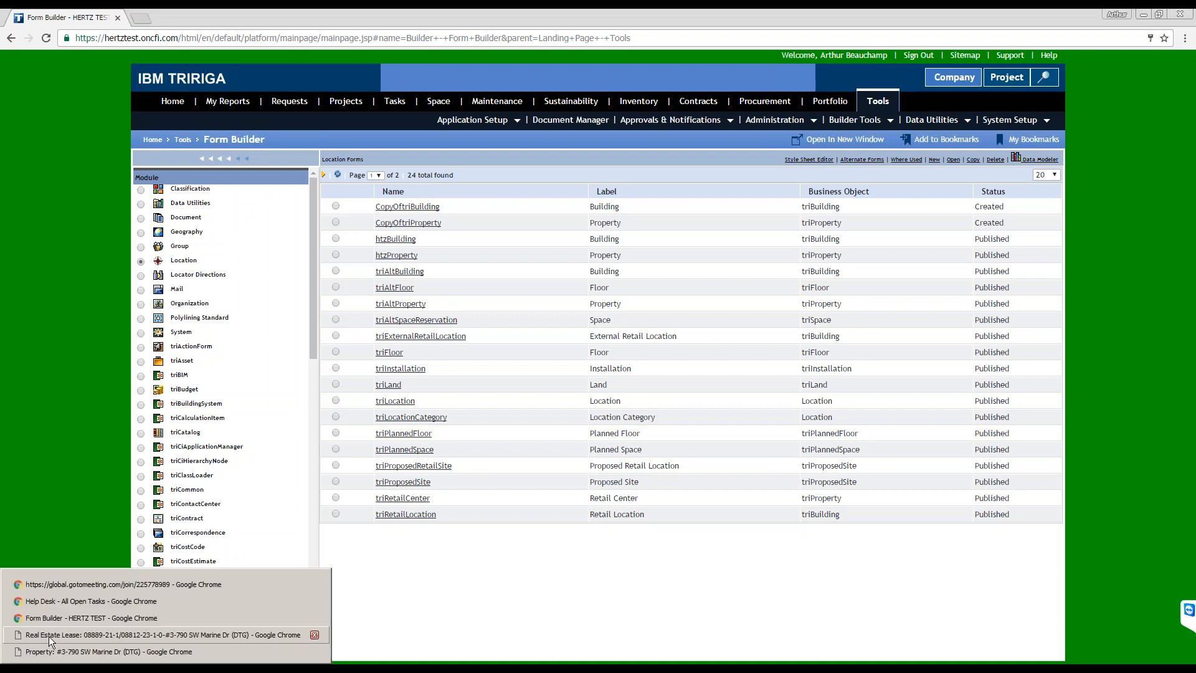
pyautogui.click(92, 650)
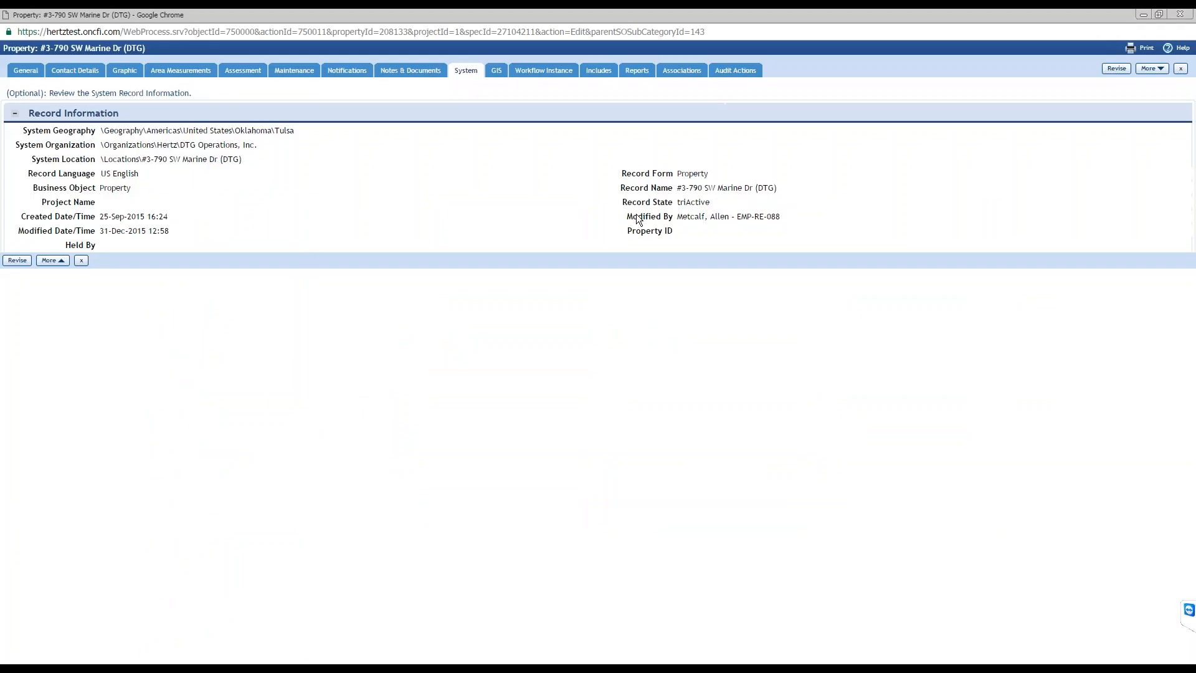
pyautogui.doubleClick(691, 173)
pyautogui.click(1142, 14)
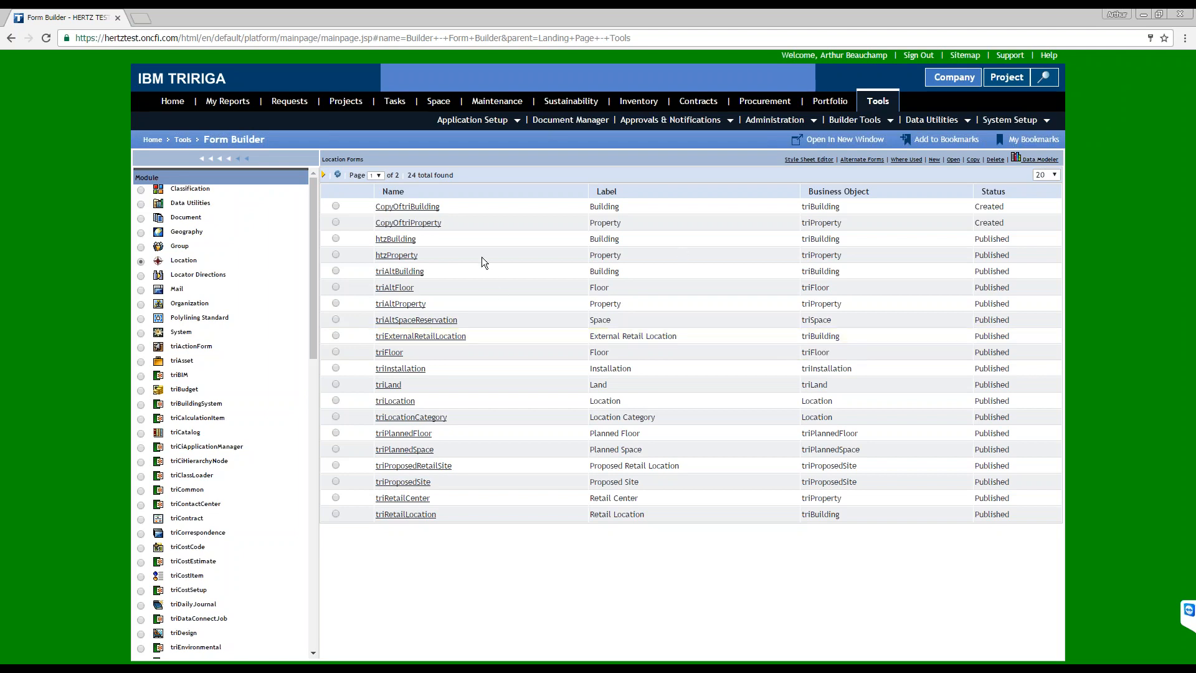
# Locate the htzProperty form among the Location forms, open it in its own window, and minimize that window
pyautogui.moveTo(853, 256); pyautogui.dragTo(373, 256)
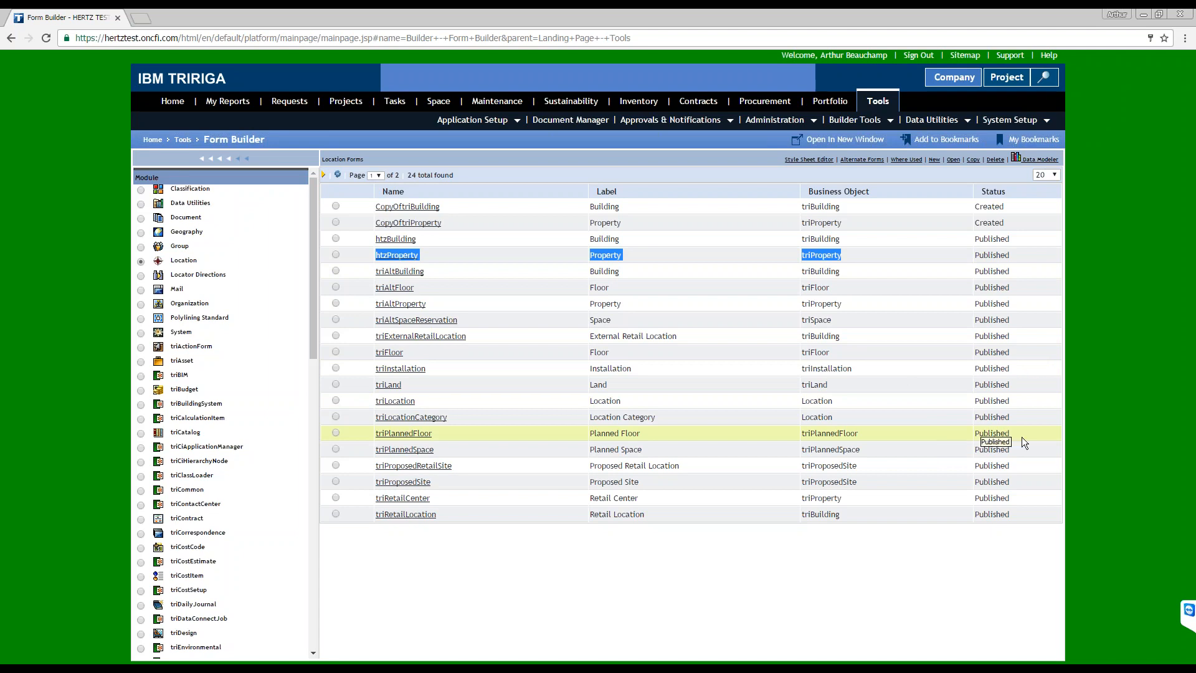
pyautogui.click(488, 262)
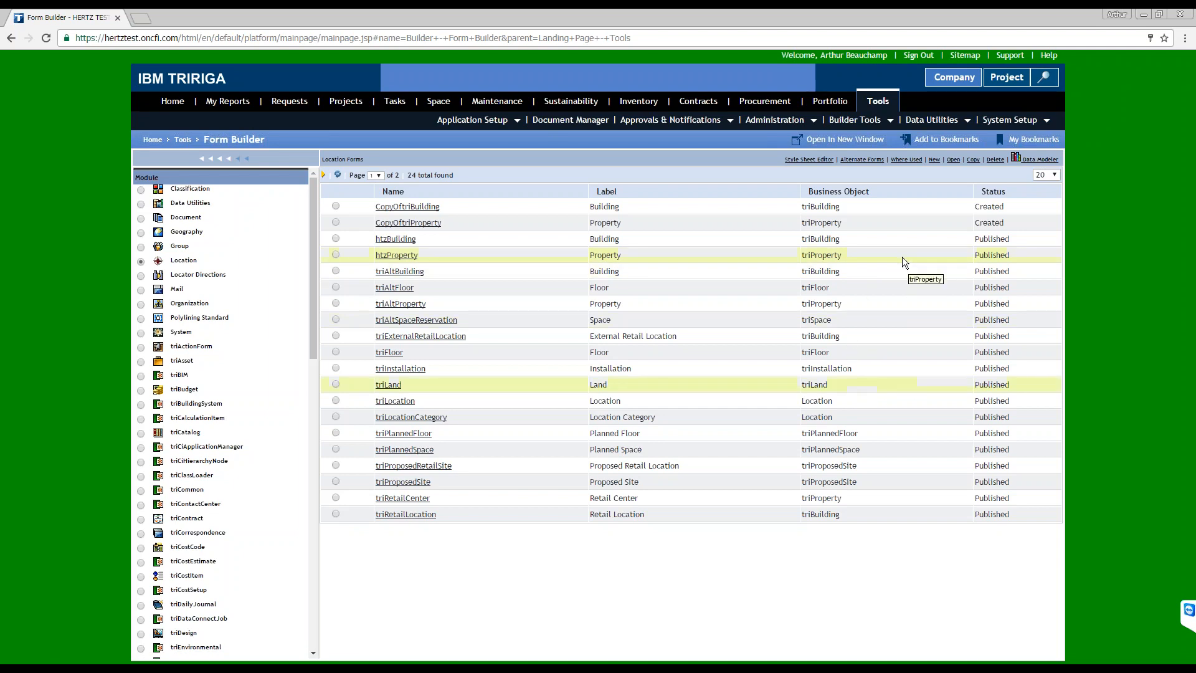
pyautogui.click(410, 257)
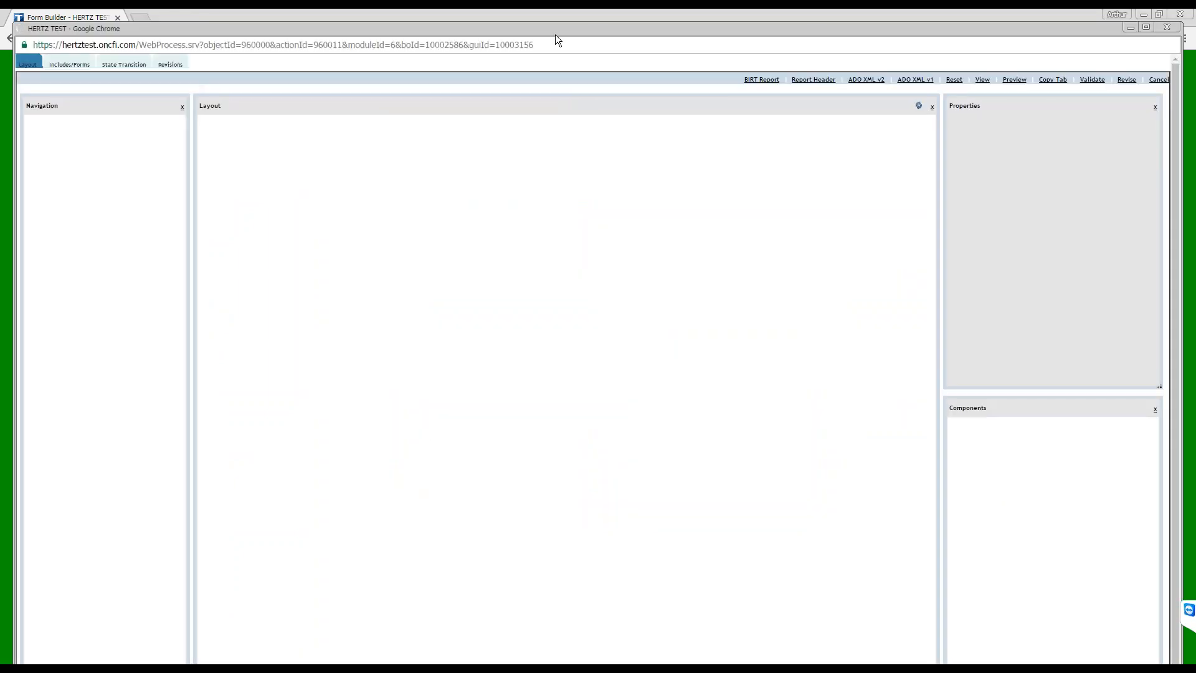
pyautogui.click(1129, 27)
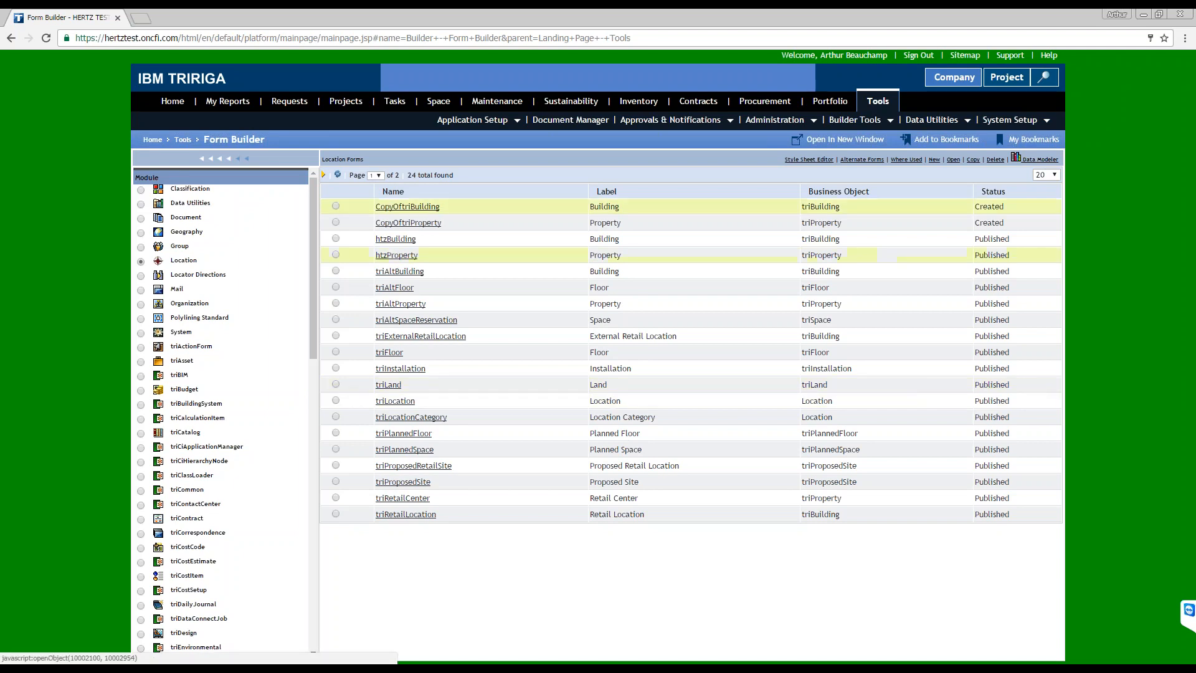
# Check the business object of the htzProperty form in the Location forms list, and bring the form's own window to the front
pyautogui.moveTo(844, 257); pyautogui.dragTo(783, 261)
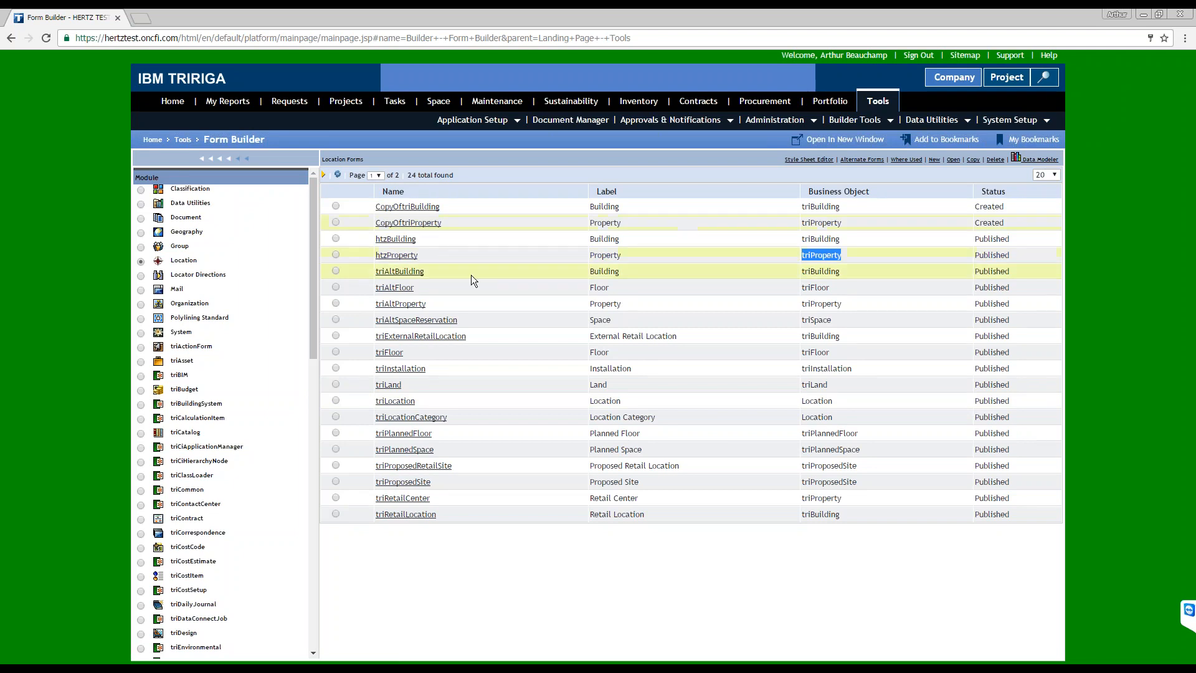
pyautogui.click(125, 667)
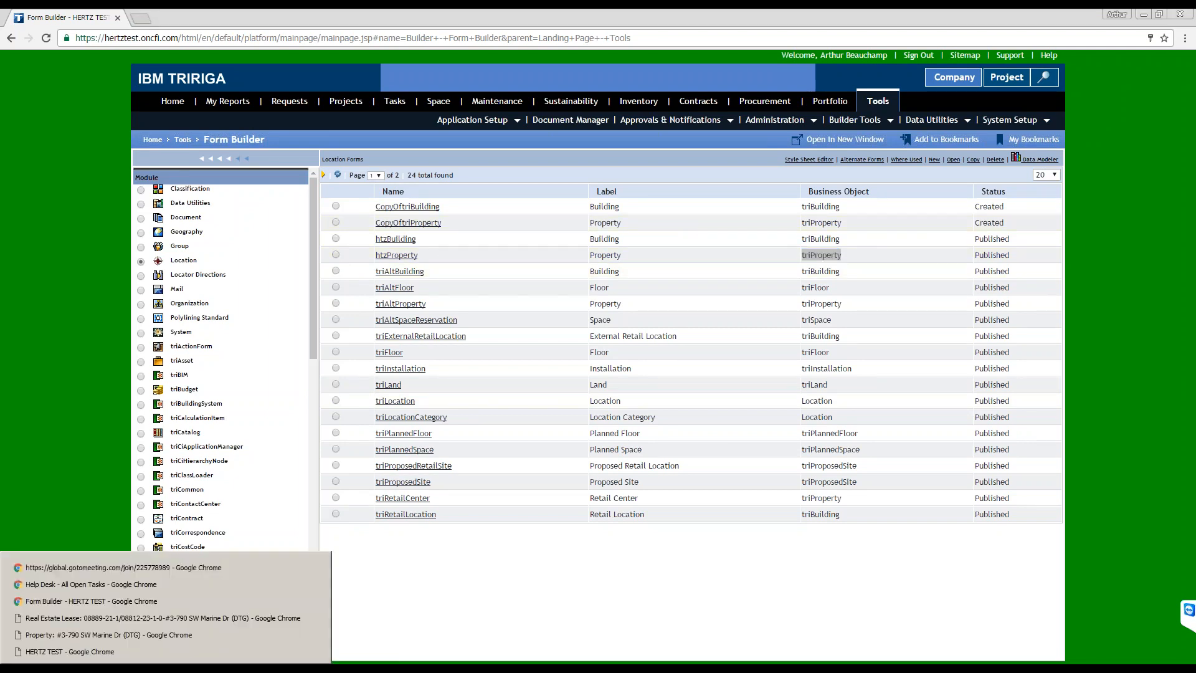
pyautogui.click(488, 558)
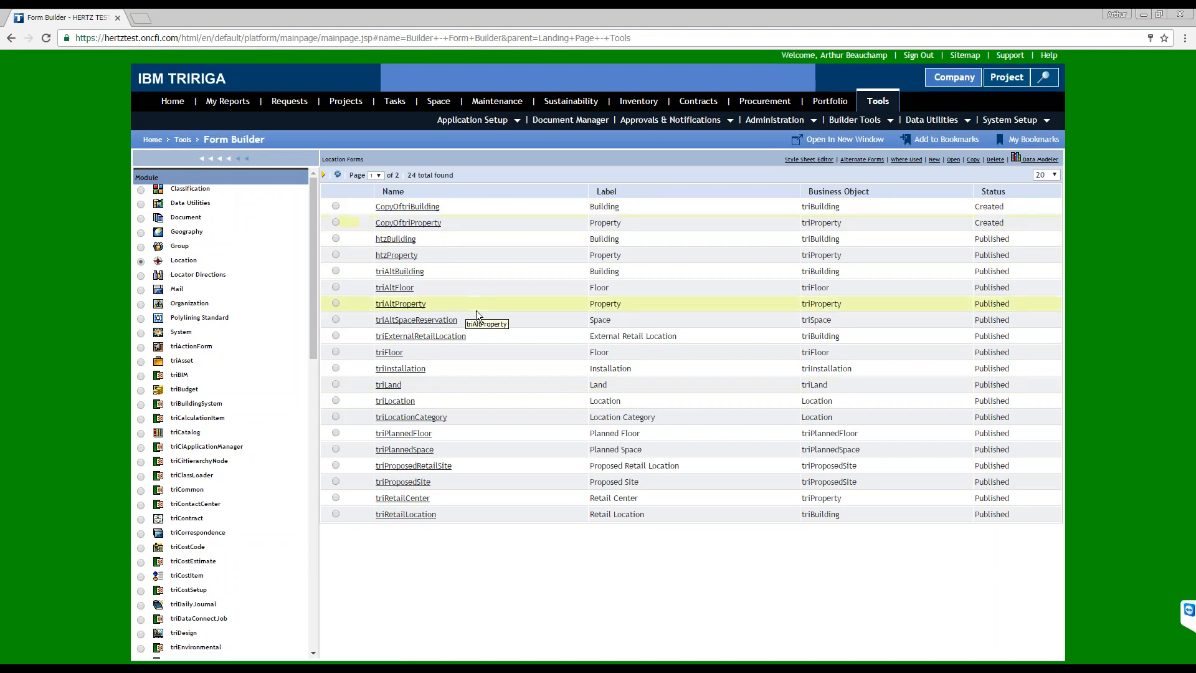
pyautogui.click(125, 667)
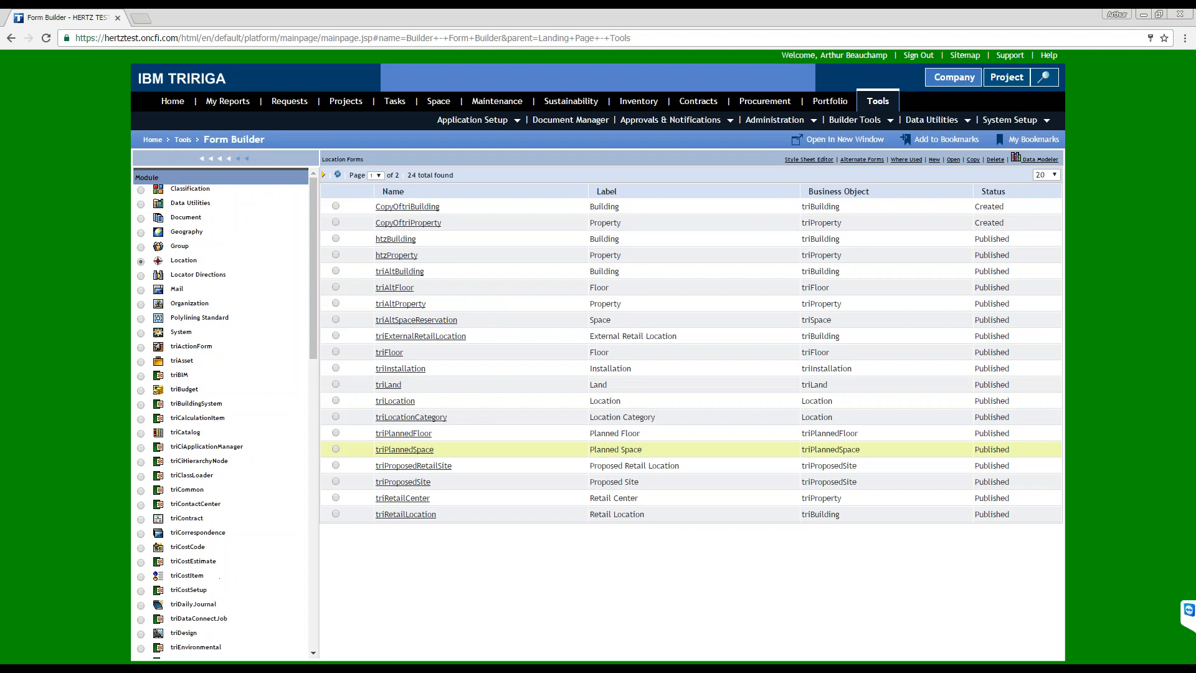
pyautogui.click(83, 651)
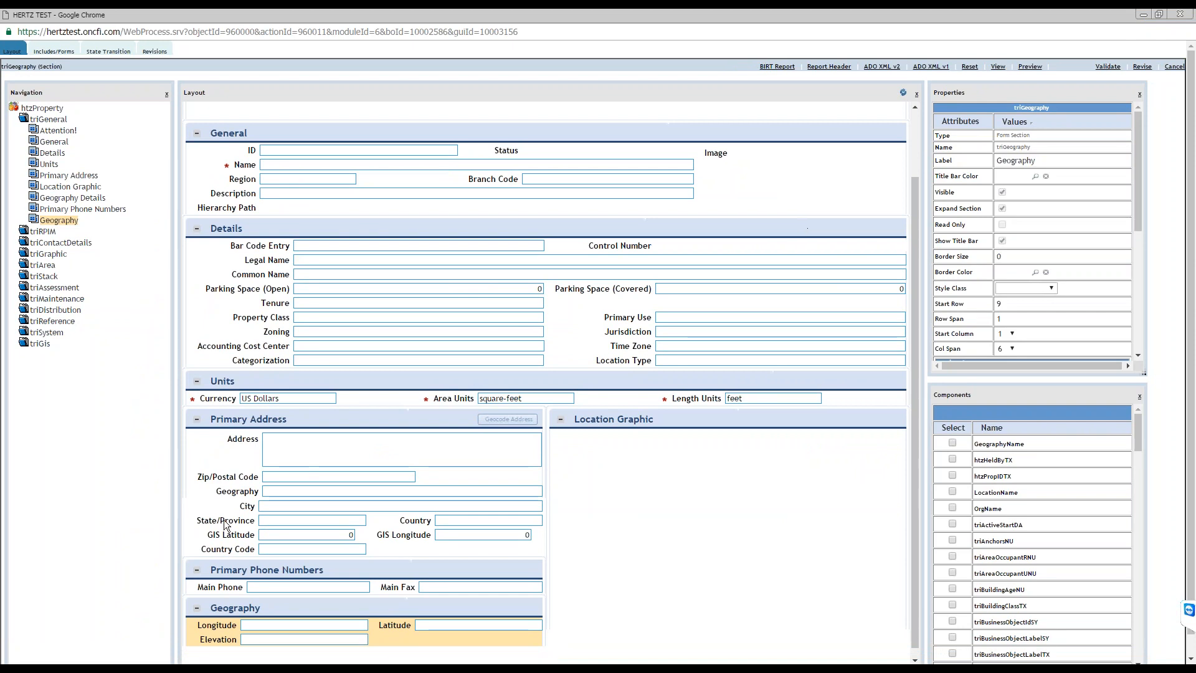
# Switch to the property record to compare its general information with the form layout, and minimize the record's window
pyautogui.click(124, 668)
pyautogui.click(66, 639)
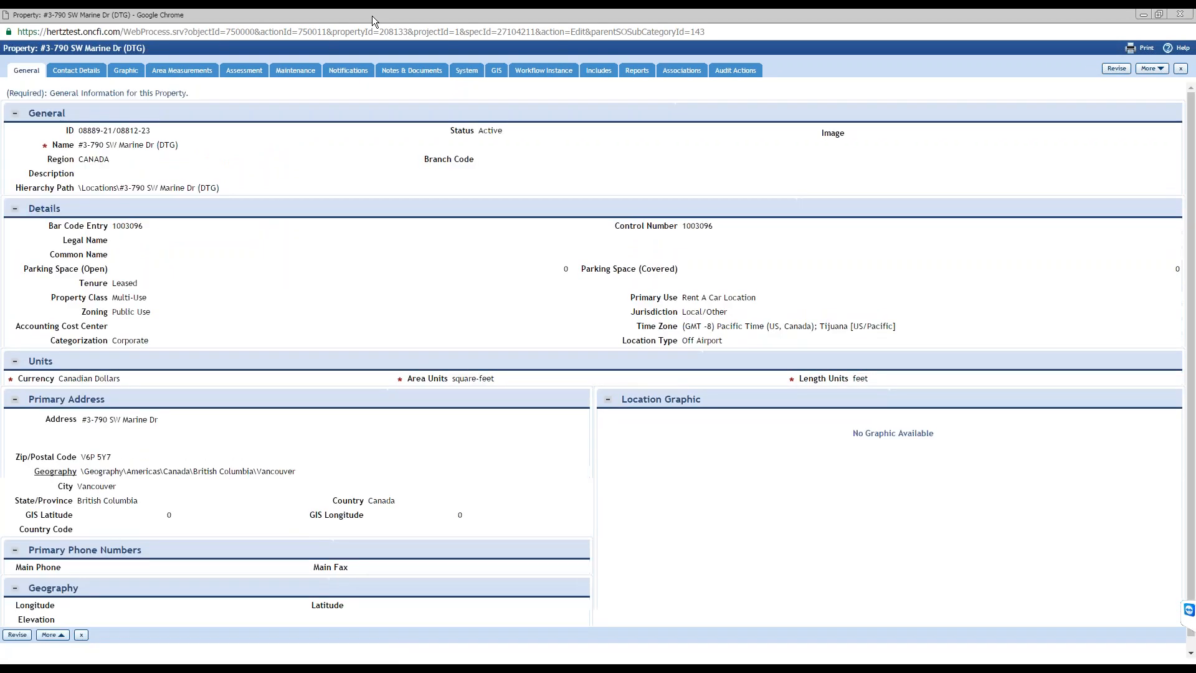
pyautogui.click(1144, 15)
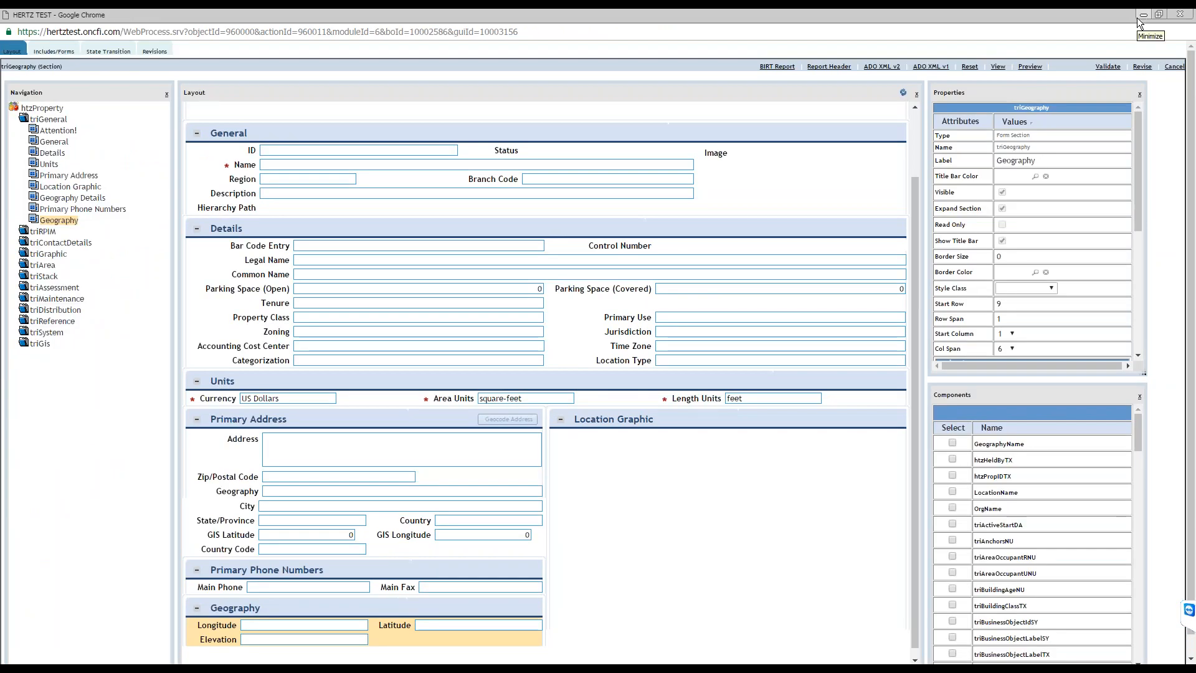
# Inspect the label of the form's triGeneral tab, and expand the triDistribution tab to check its sections and label
pyautogui.click(29, 119)
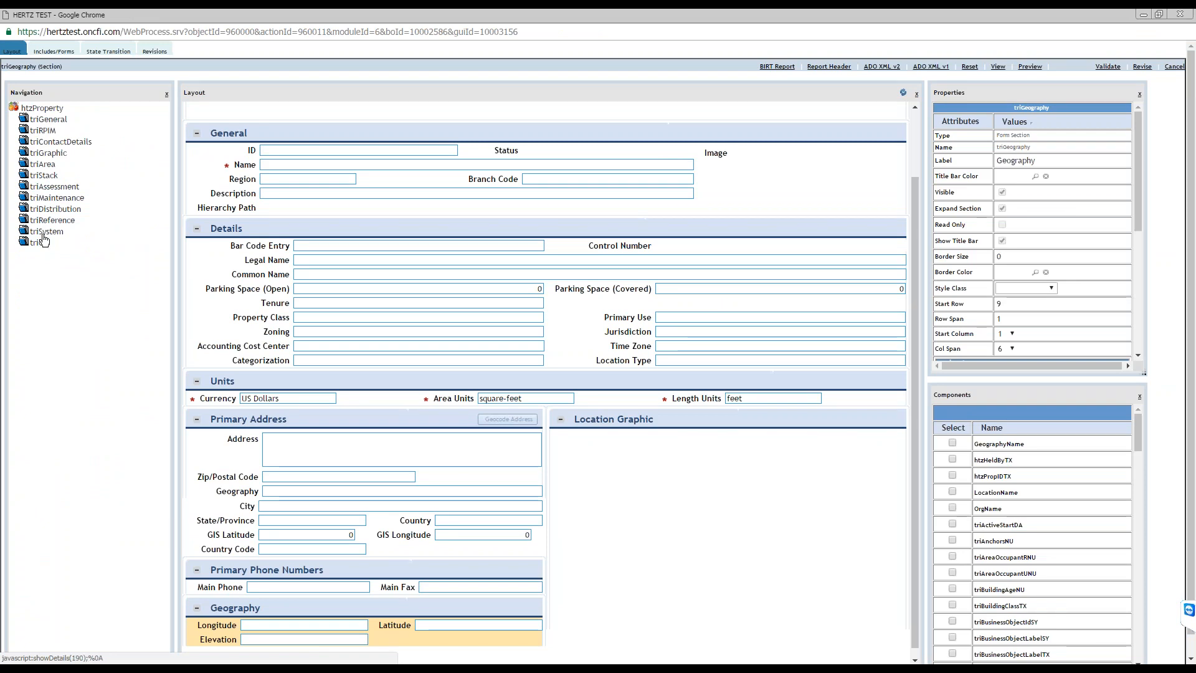
pyautogui.click(51, 121)
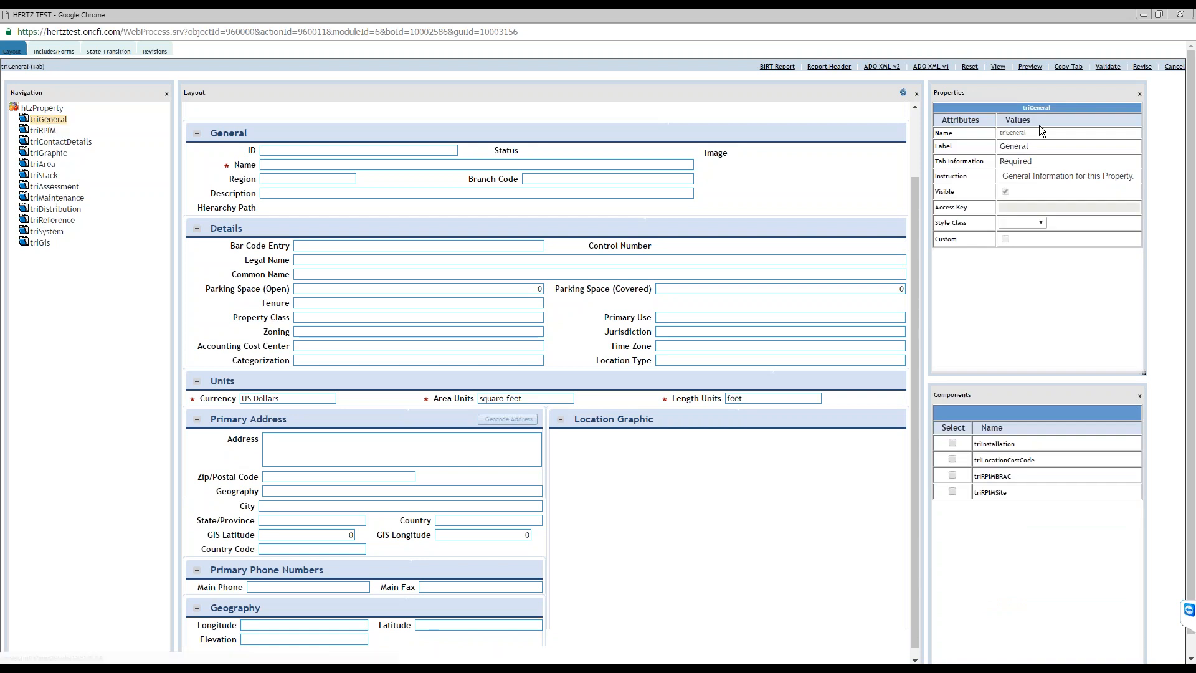
pyautogui.click(28, 212)
pyautogui.click(25, 211)
pyautogui.click(23, 211)
pyautogui.click(56, 209)
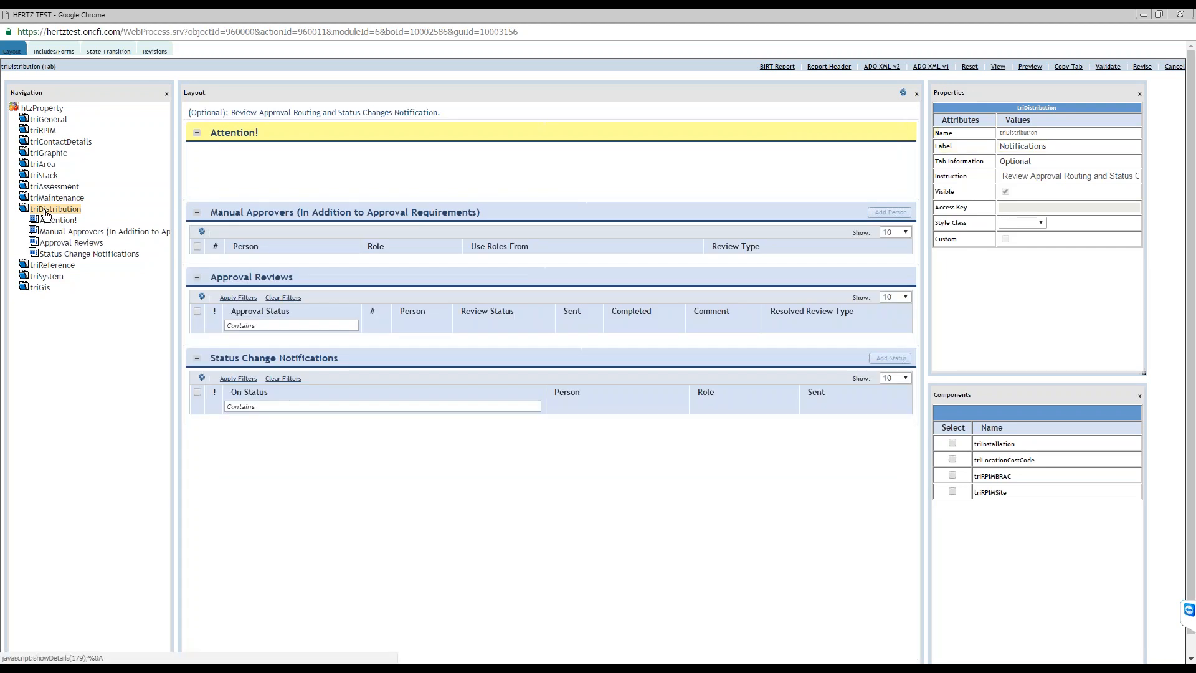
pyautogui.moveTo(45, 216); pyautogui.dragTo(169, 255)
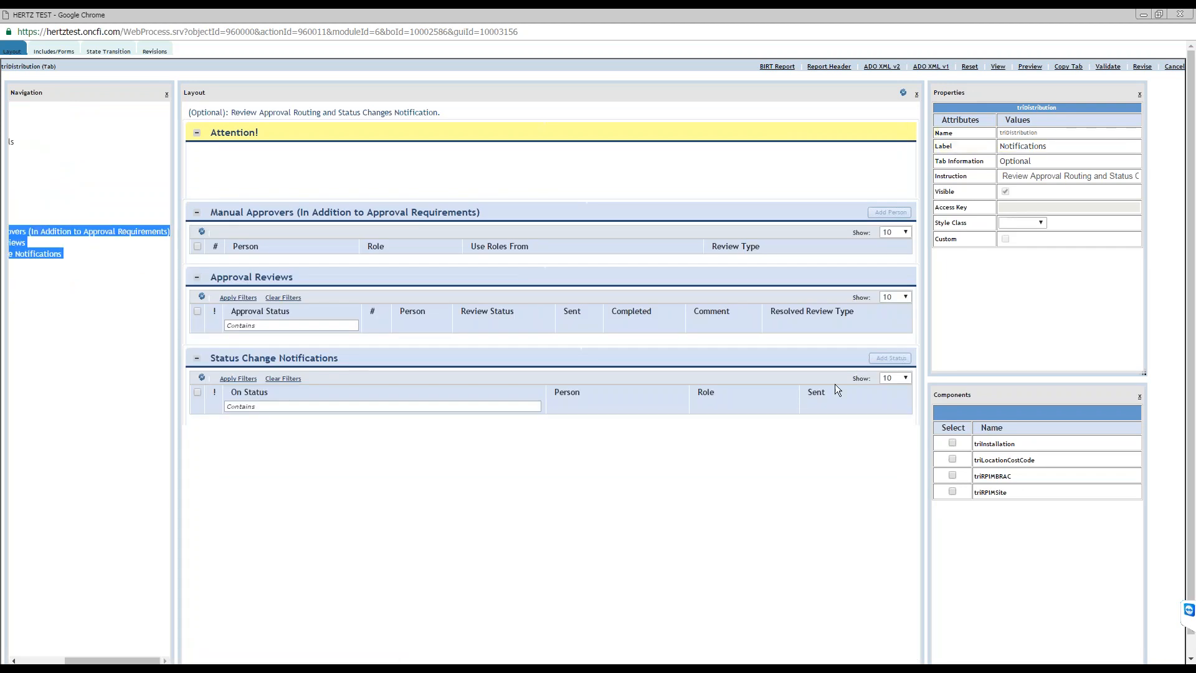
pyautogui.click(1039, 148)
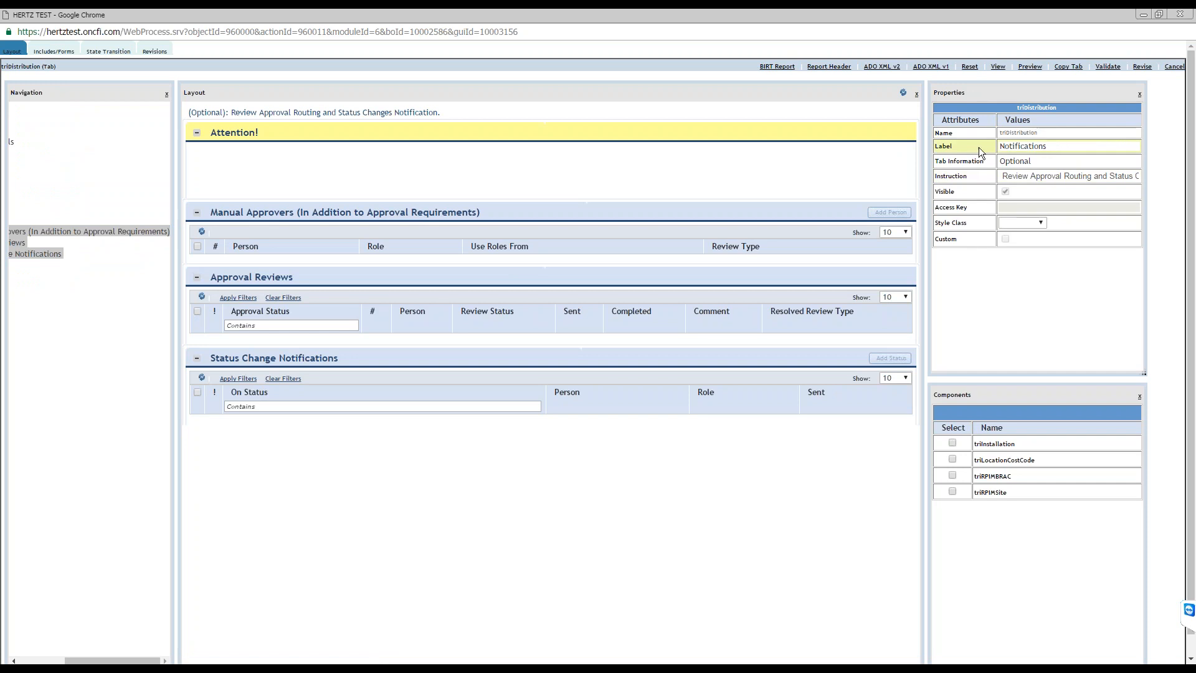
# Switch to the property record and view its Notifications information
pyautogui.click(61, 667)
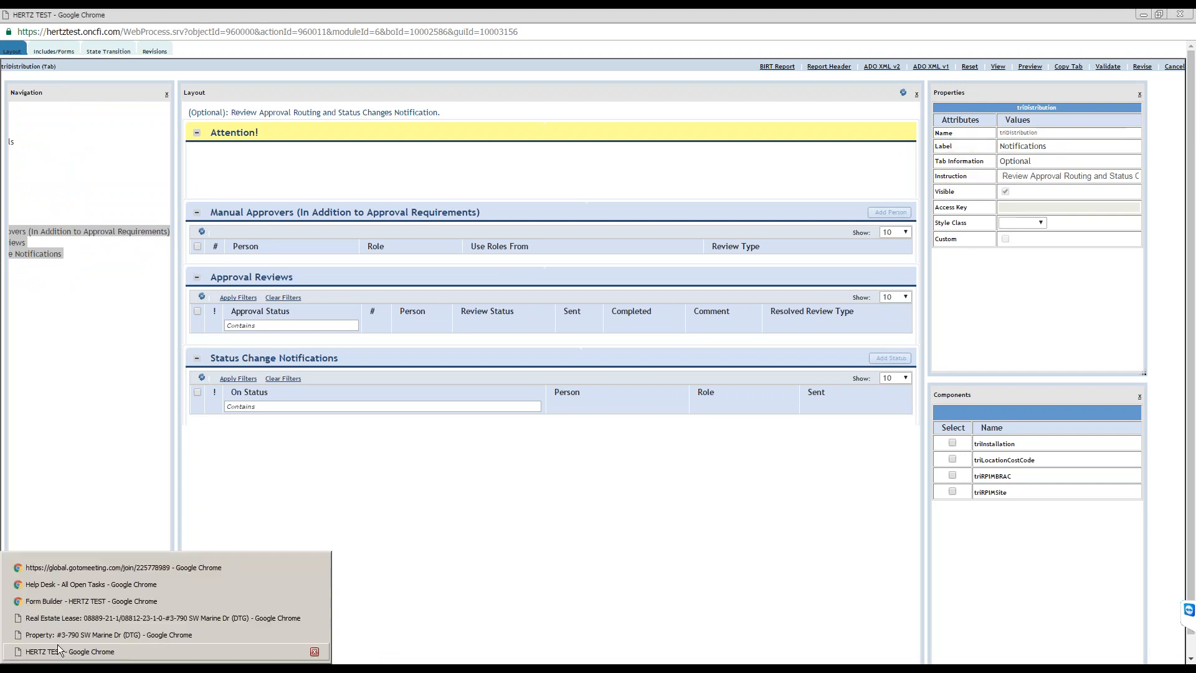
pyautogui.click(62, 634)
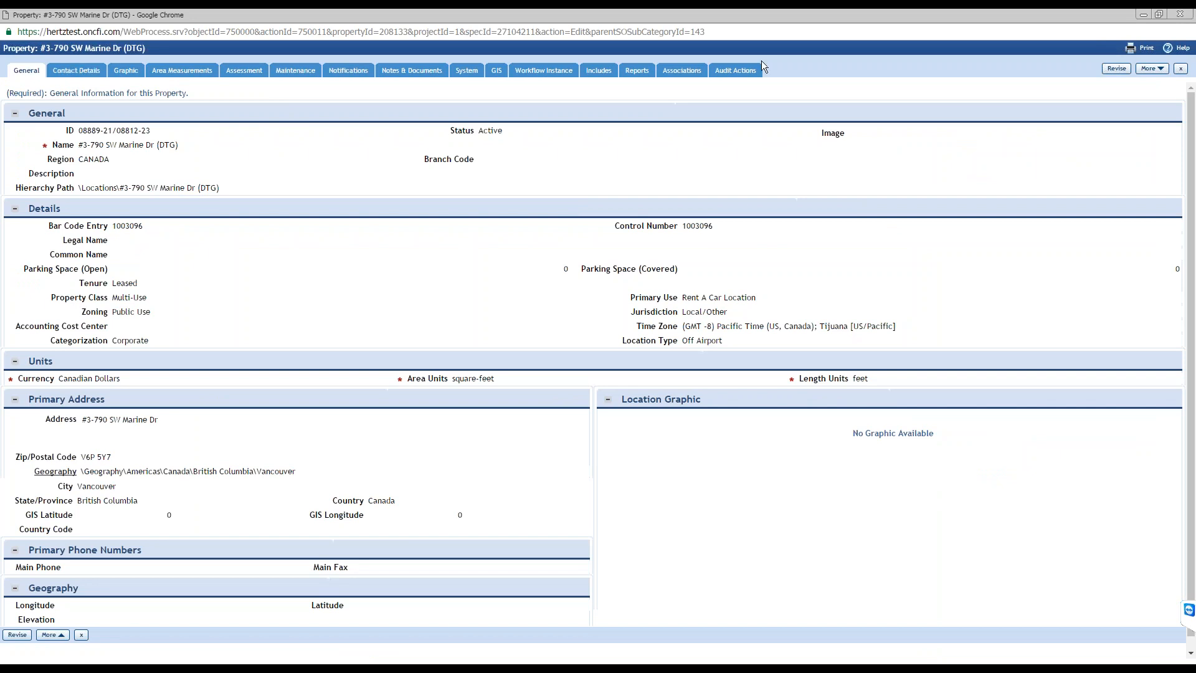
pyautogui.click(345, 72)
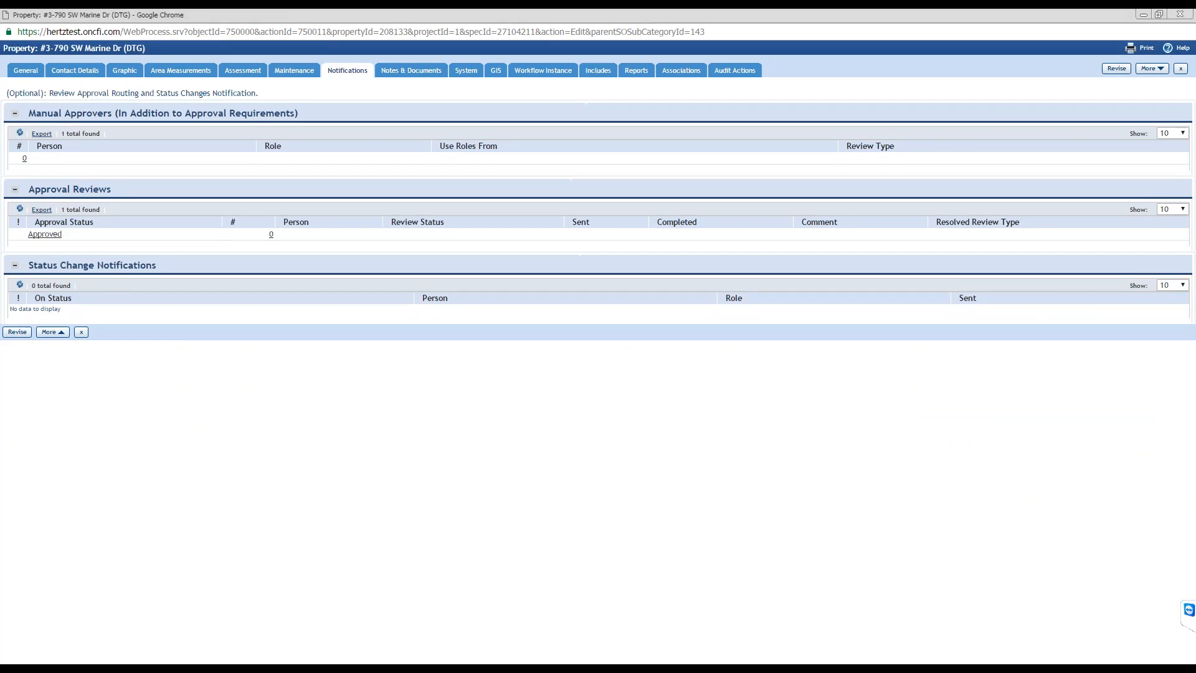
# Return to the htzProperty form, collapse triDistribution, and show the properties of the form's root node
pyautogui.click(62, 649)
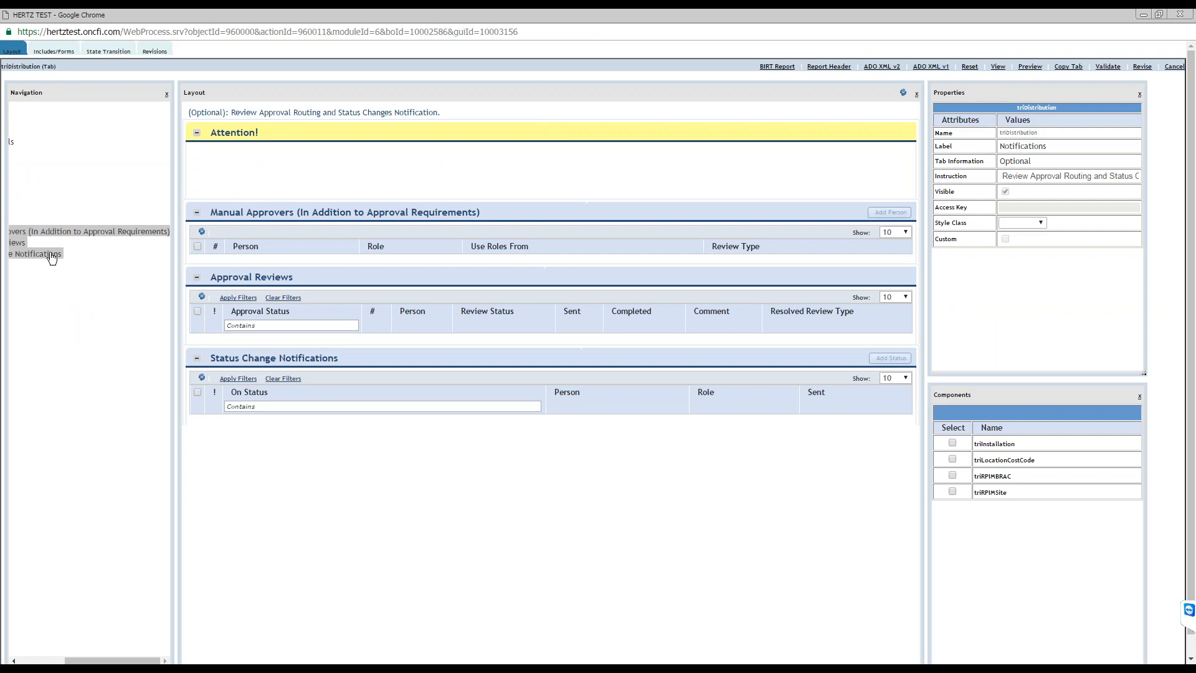
pyautogui.moveTo(90, 660); pyautogui.dragTo(41, 660)
pyautogui.doubleClick(24, 208)
pyautogui.click(34, 108)
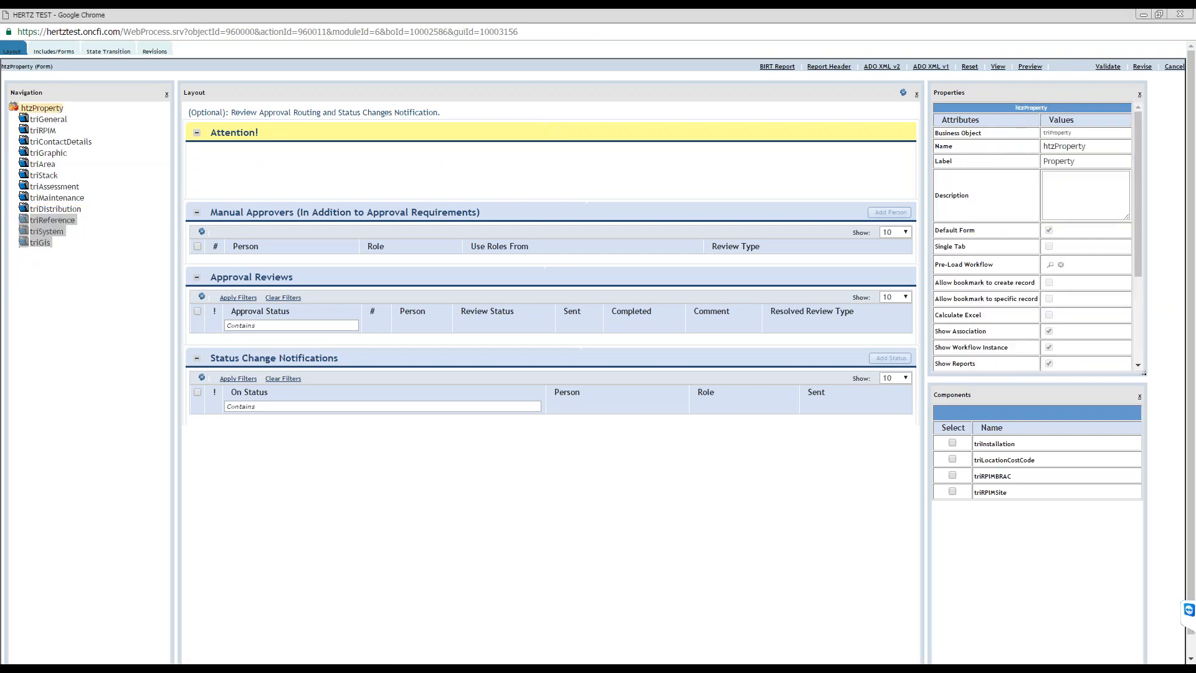
# Switch to the property record's General information and highlight the Parking Space (Open) field under Details
pyautogui.click(54, 634)
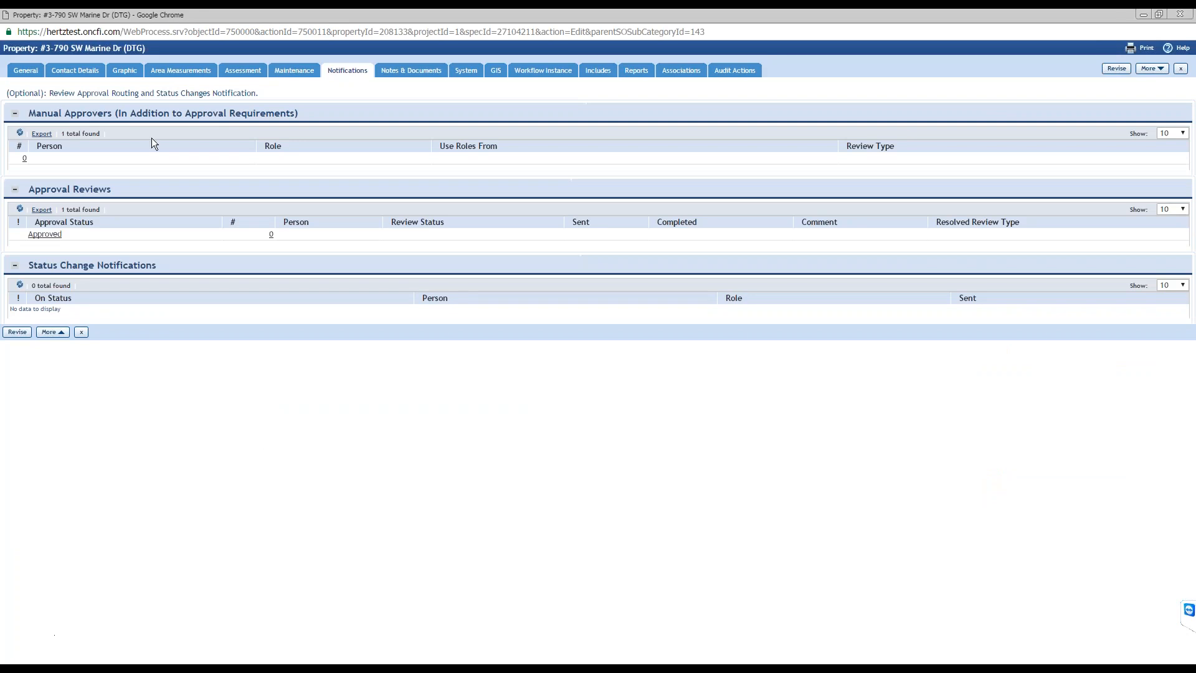
pyautogui.click(26, 70)
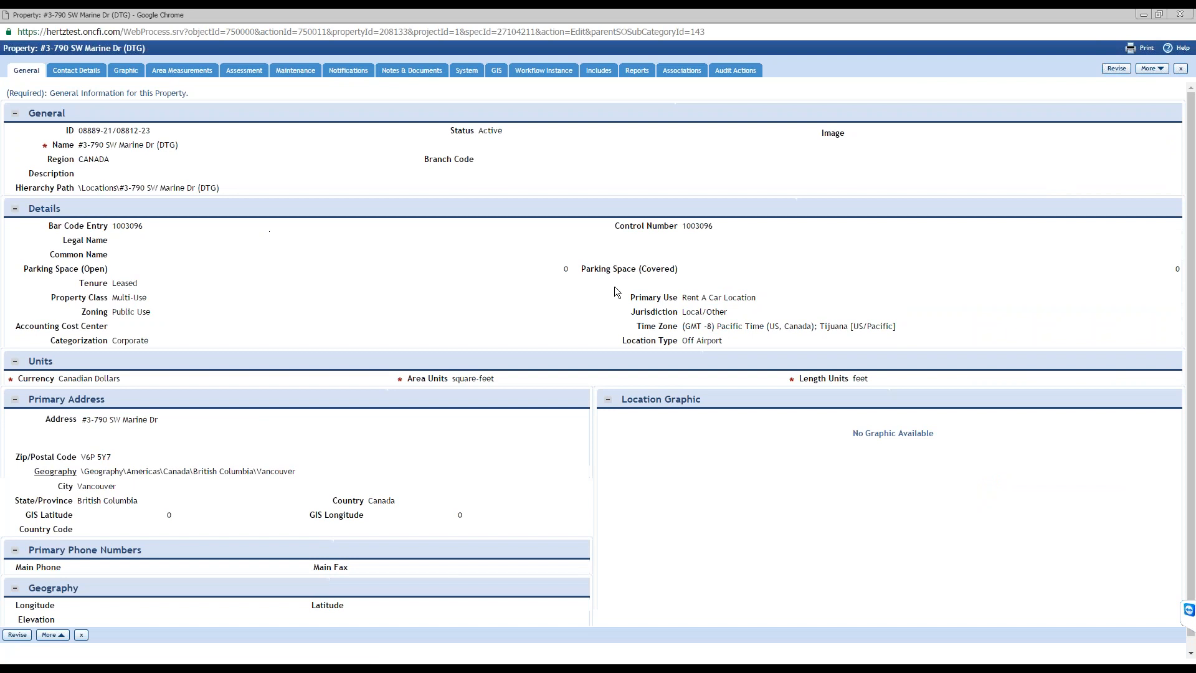
pyautogui.moveTo(43, 269); pyautogui.dragTo(568, 268)
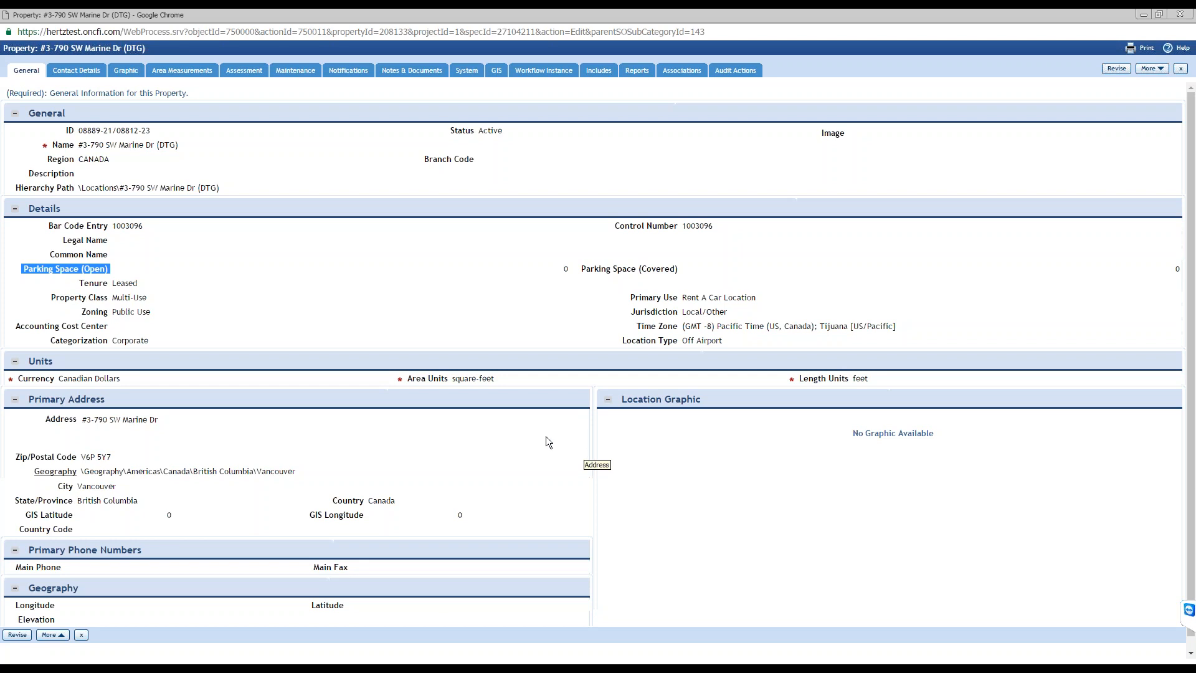
# Return to the form and locate the Parking Space (Open) field in the Details section of the triGeneral tab, examining the neighbouring sections
pyautogui.click(50, 655)
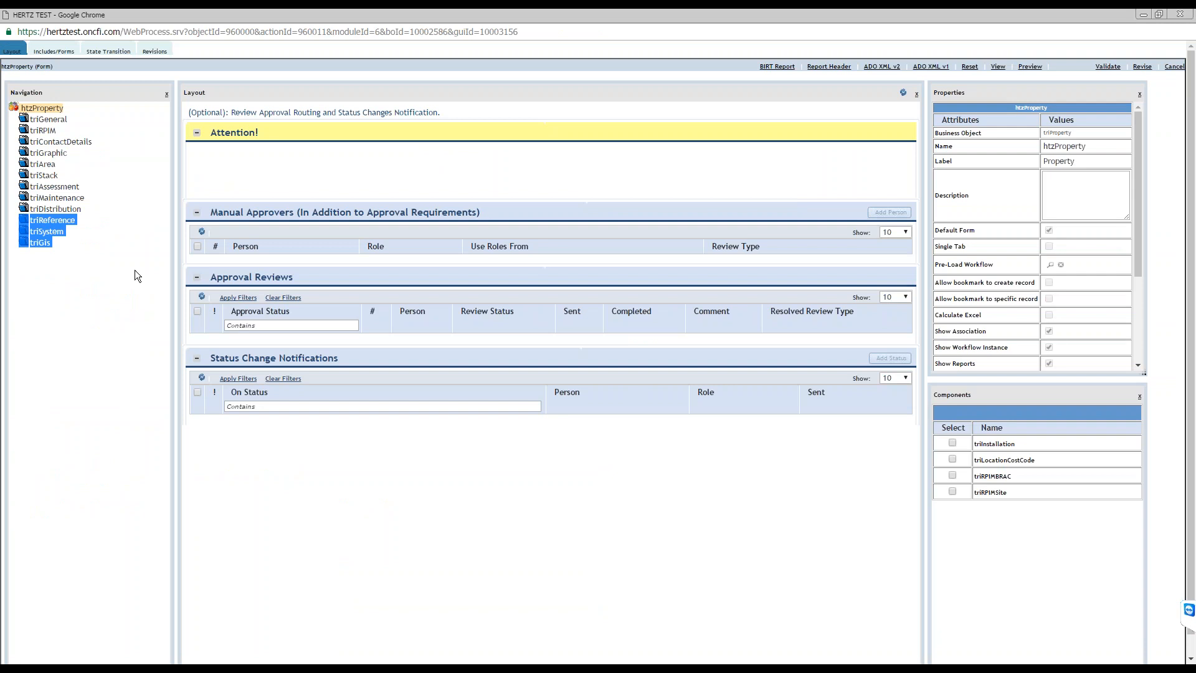
pyautogui.click(23, 122)
pyautogui.click(23, 122)
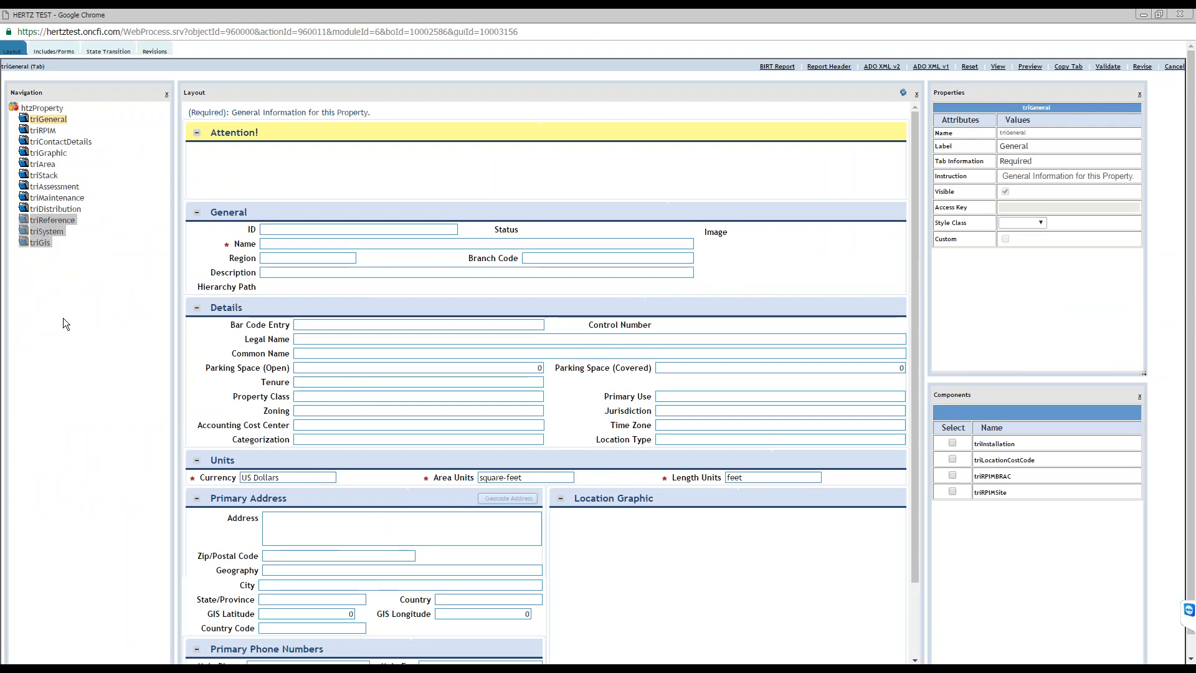
pyautogui.click(229, 368)
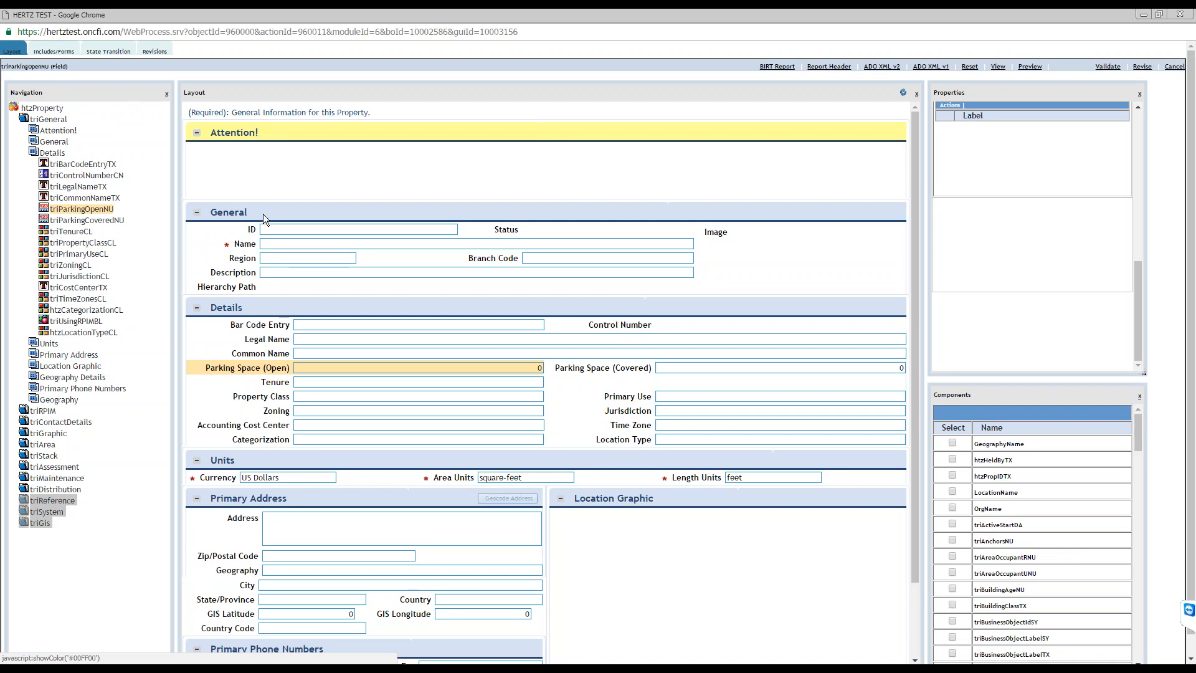
pyautogui.click(52, 149)
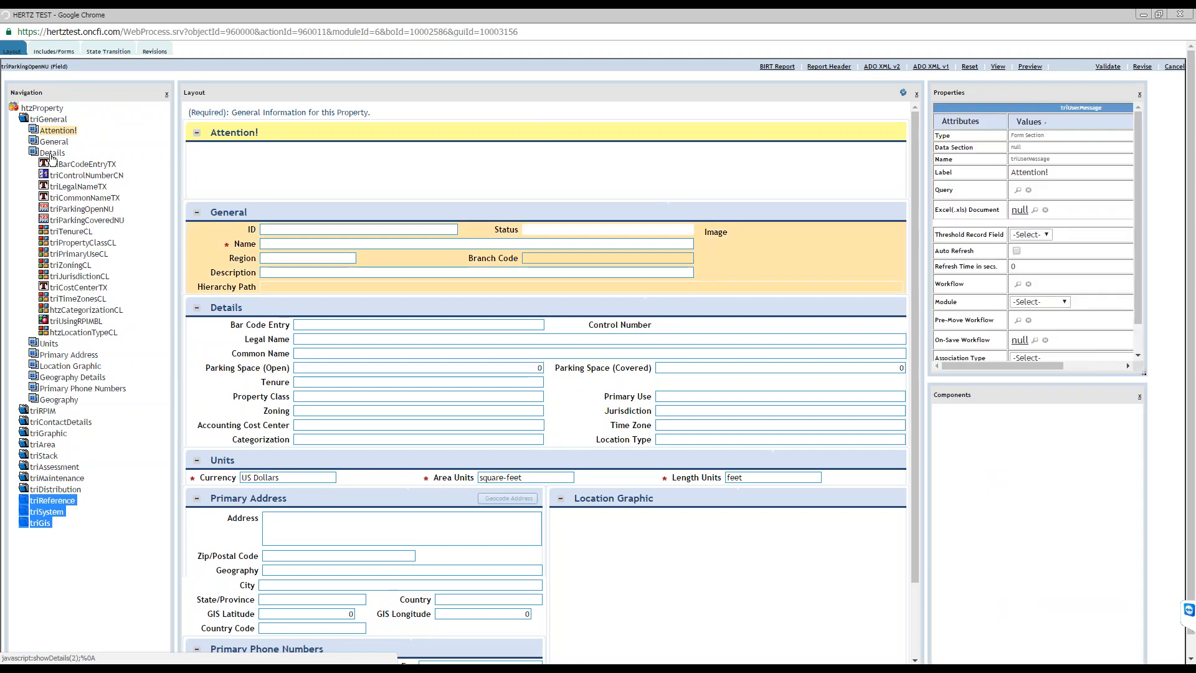
pyautogui.click(49, 344)
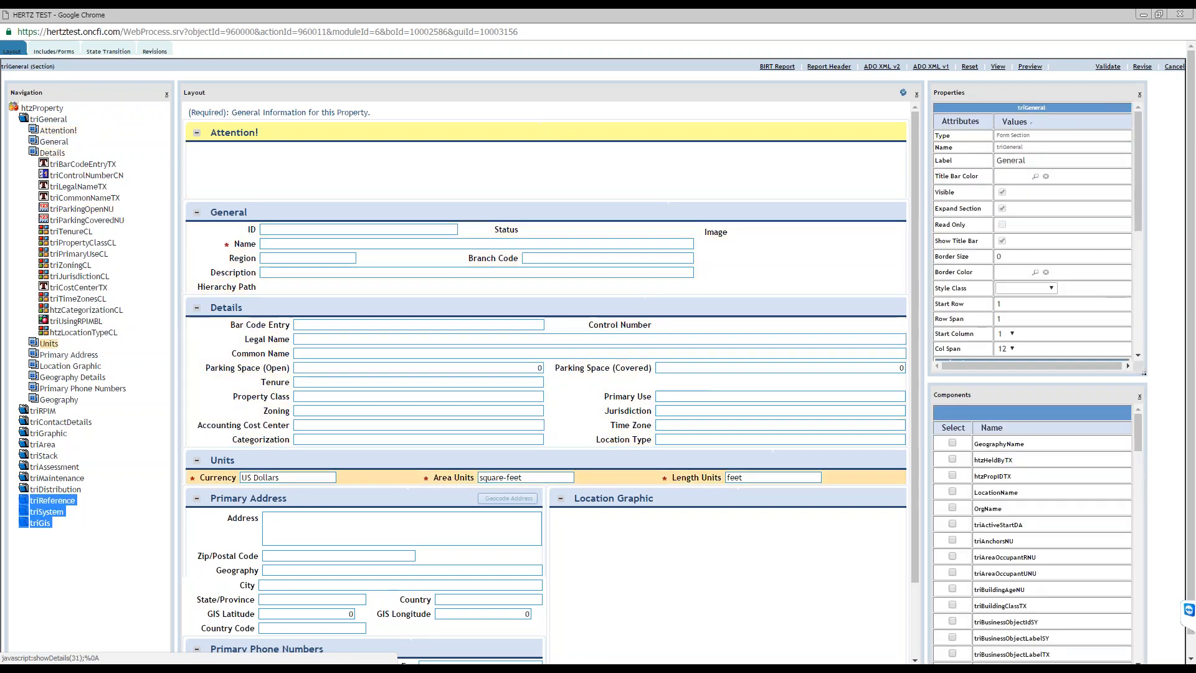
pyautogui.click(252, 368)
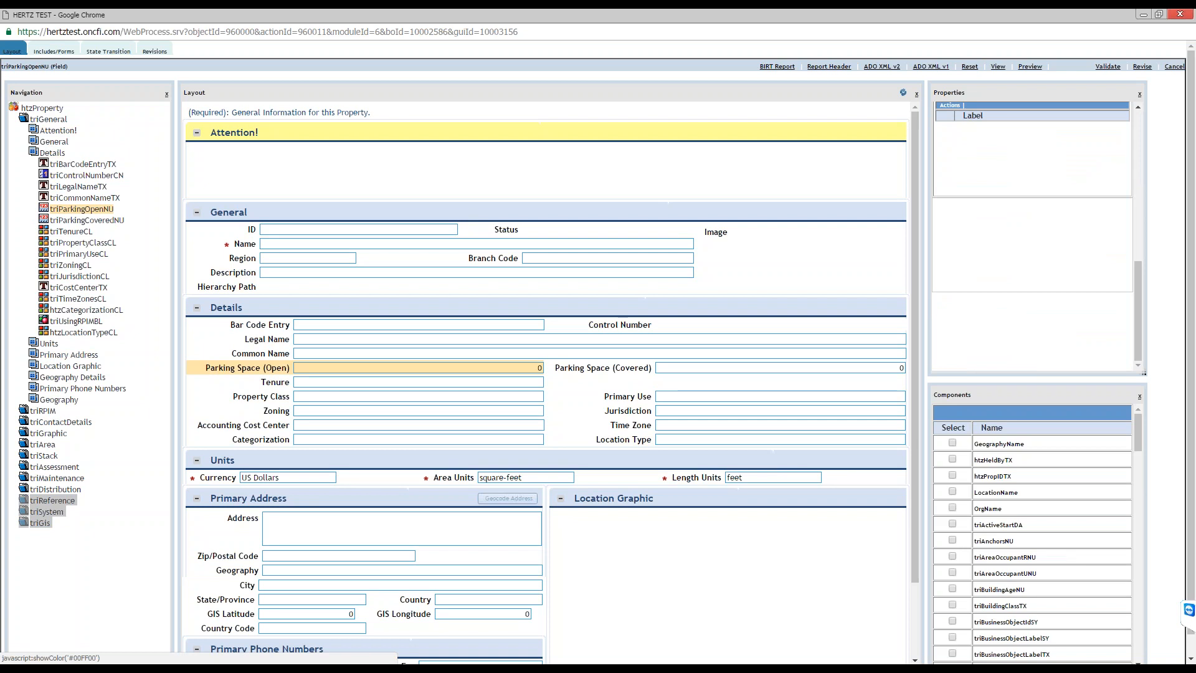
# Close the form window, minimize the property record, and reopen the Form Builder listing the Location module's forms
pyautogui.click(1179, 14)
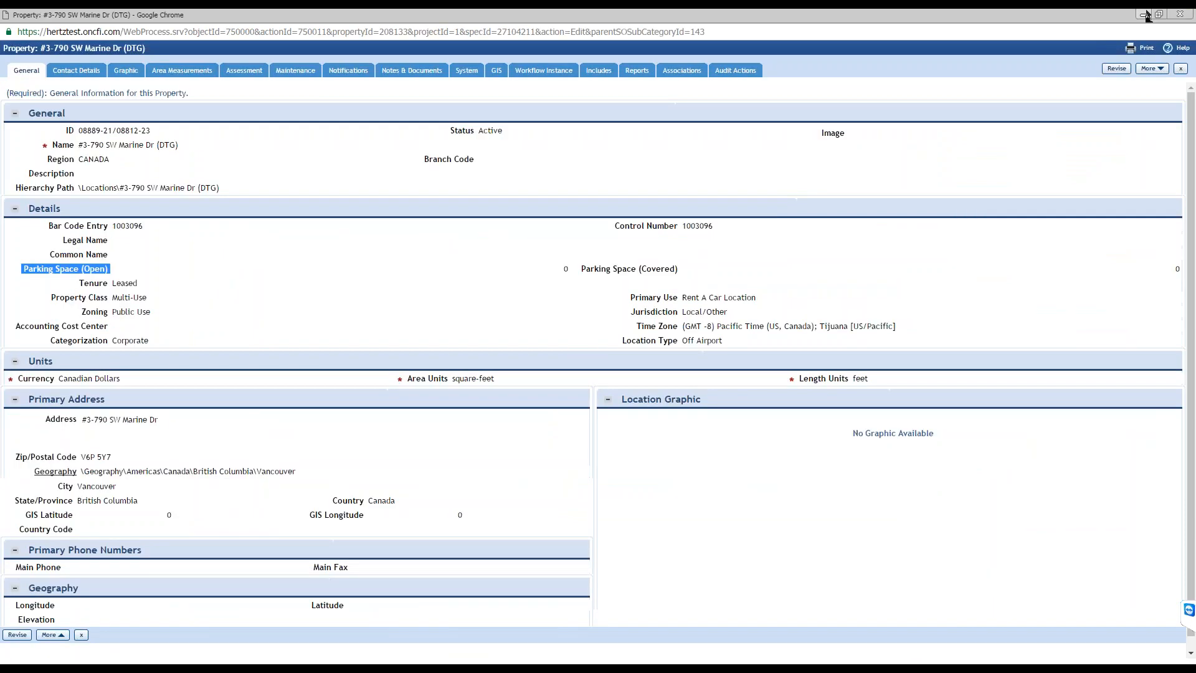
pyautogui.click(1144, 14)
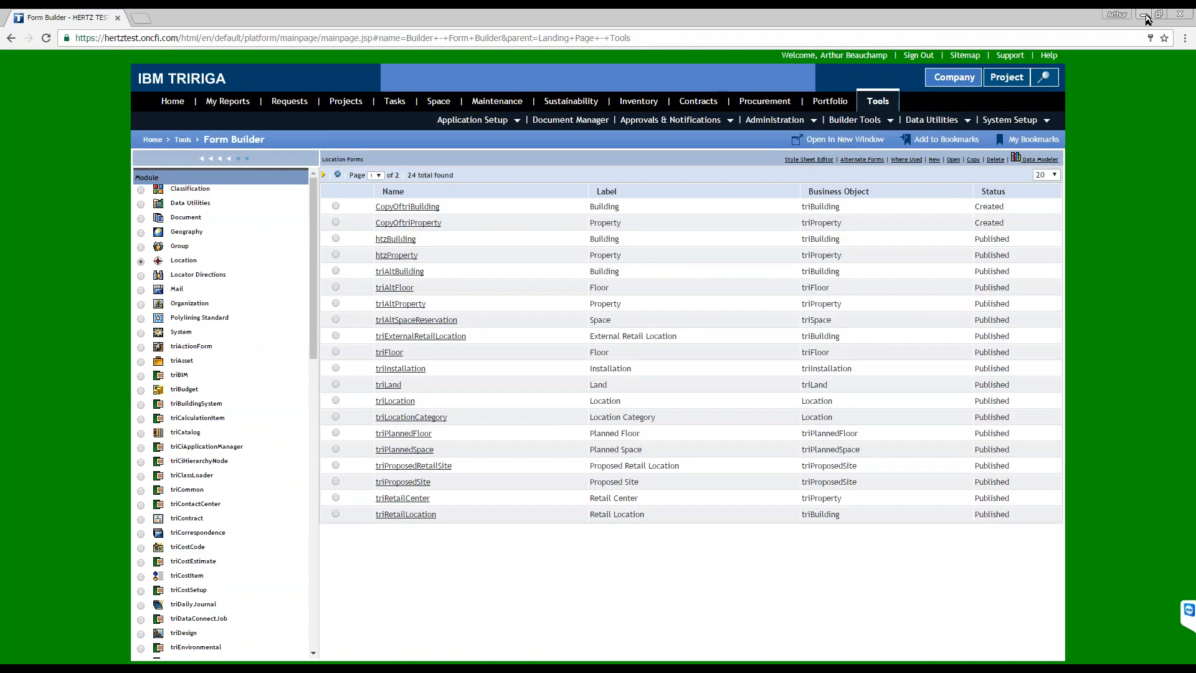
pyautogui.click(880, 102)
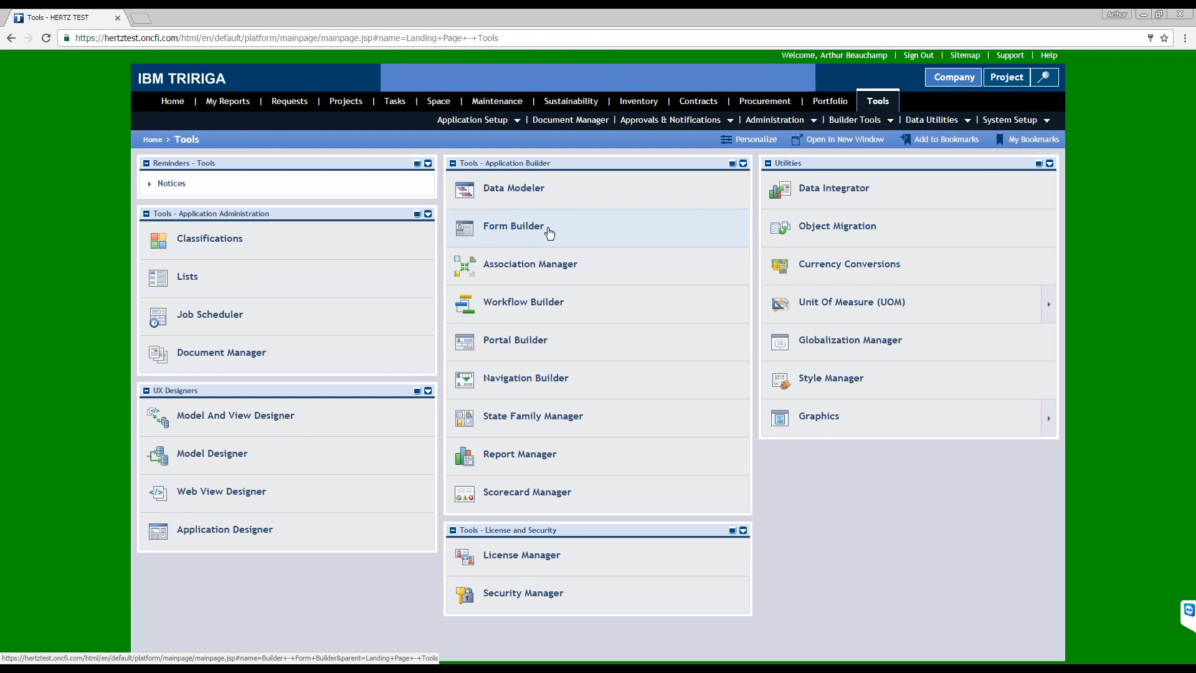
pyautogui.click(545, 230)
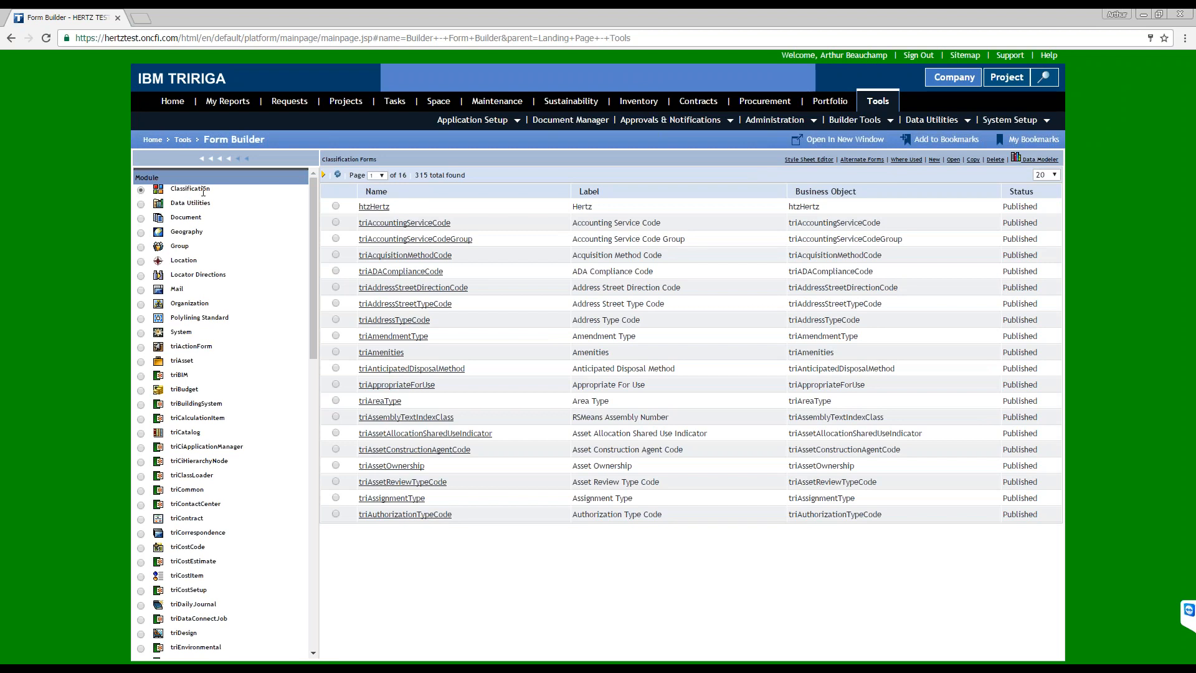
pyautogui.click(141, 262)
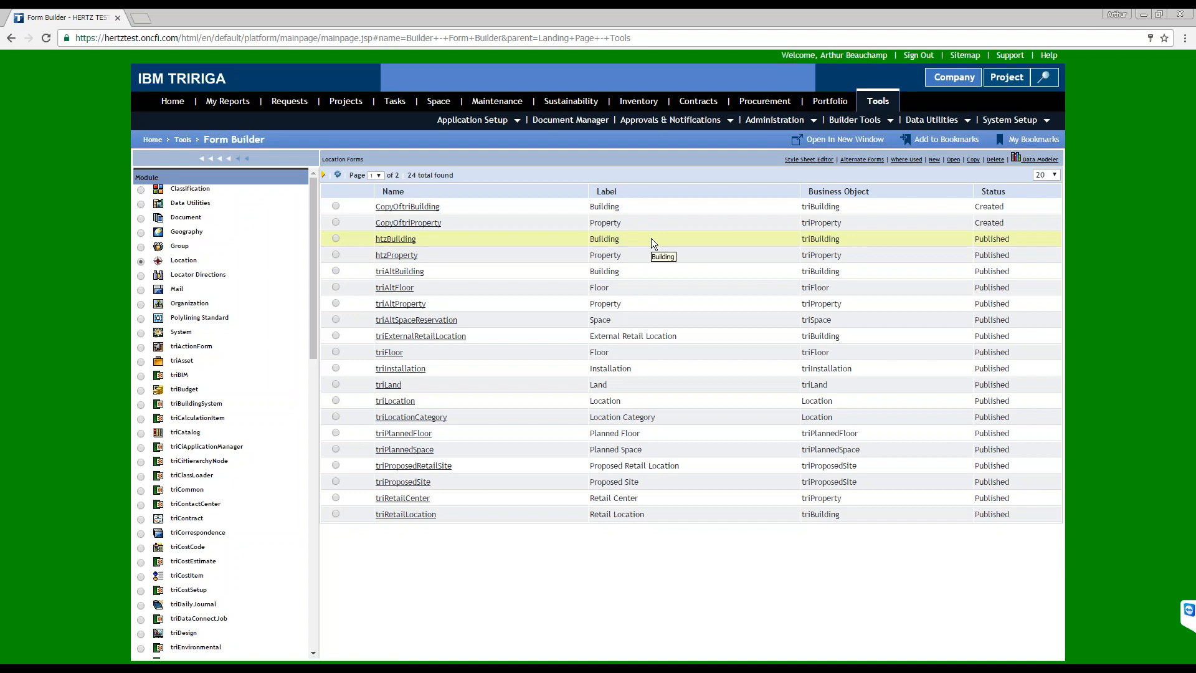
# Open the htzProperty form from the Location forms list and maximize its window
pyautogui.moveTo(427, 257); pyautogui.dragTo(376, 252)
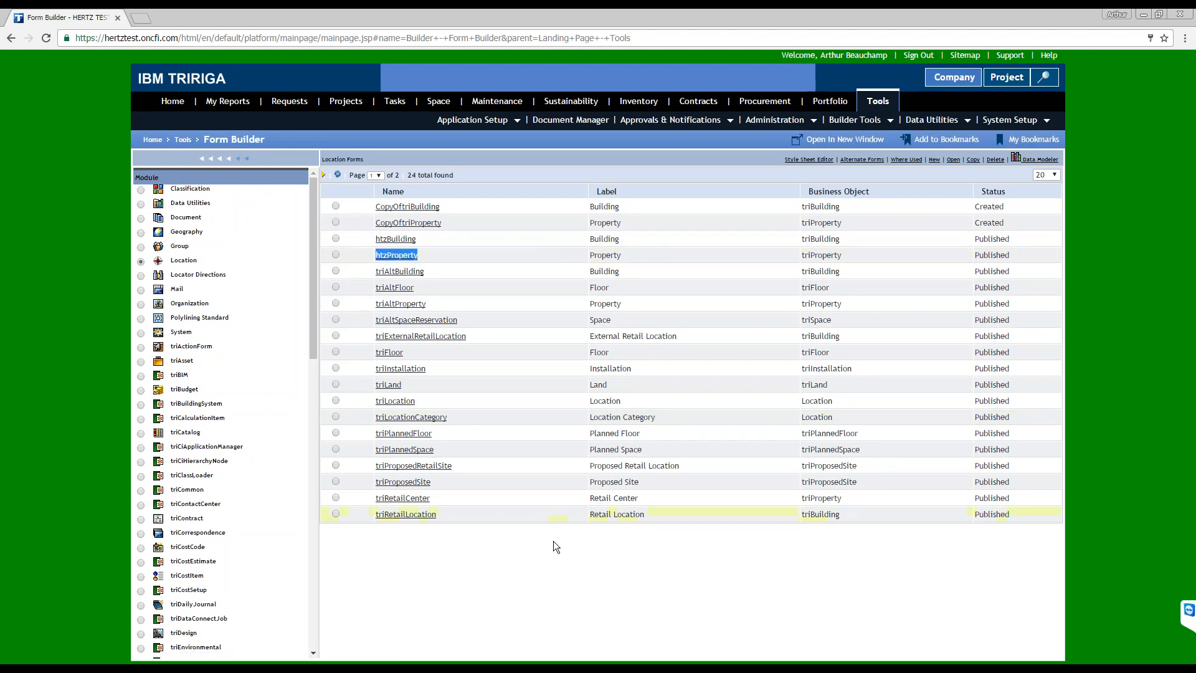
pyautogui.doubleClick(464, 517)
pyautogui.click(626, 578)
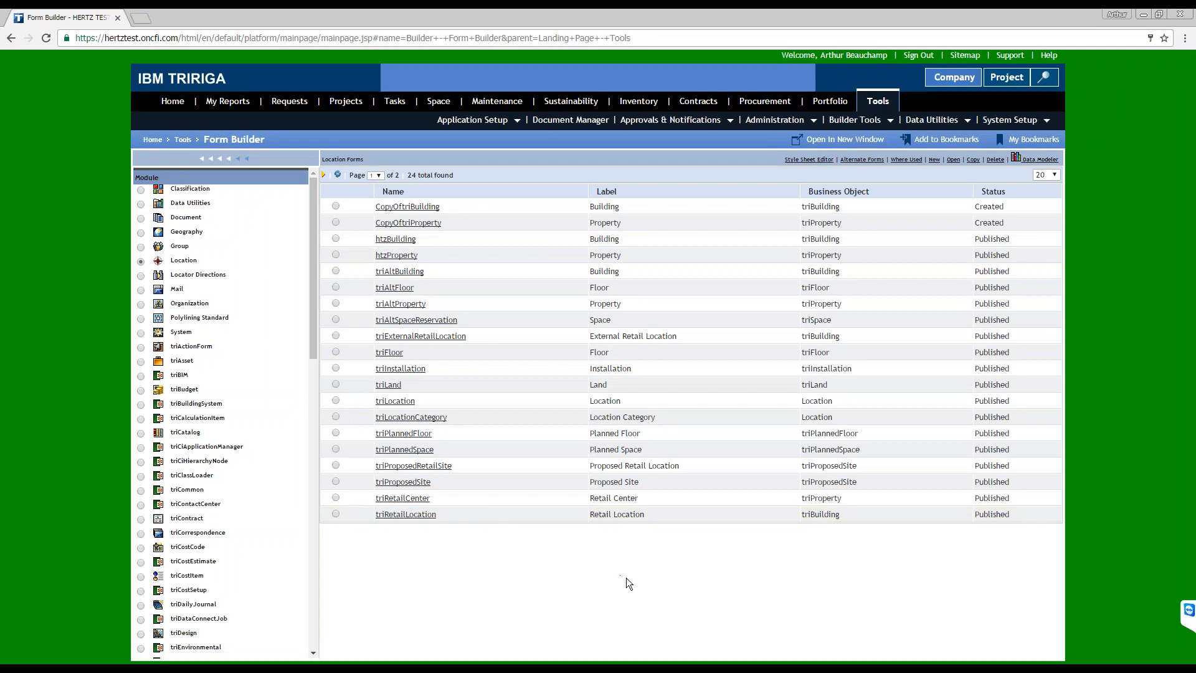
pyautogui.click(410, 260)
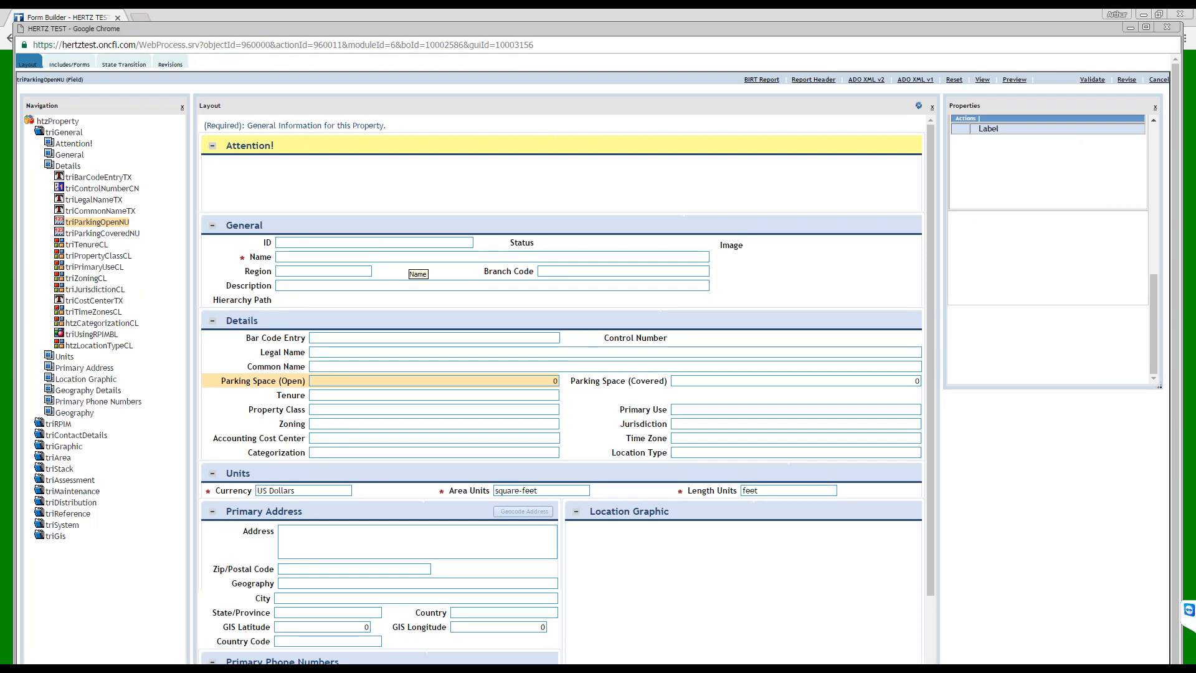
pyautogui.doubleClick(435, 31)
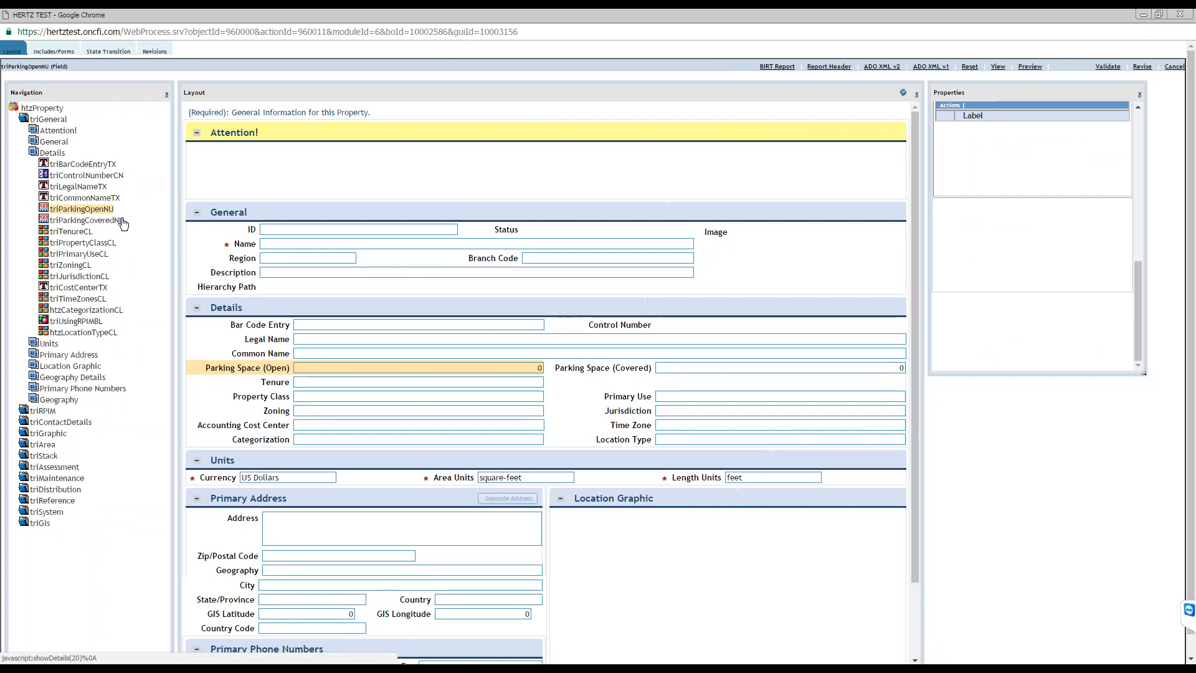
# Select the triParkingOpenNU field in the Details section and examine its properties from Data Field through Source Details
pyautogui.click(260, 378)
pyautogui.click(259, 368)
pyautogui.click(92, 210)
pyautogui.moveTo(1137, 294); pyautogui.dragTo(1131, 112)
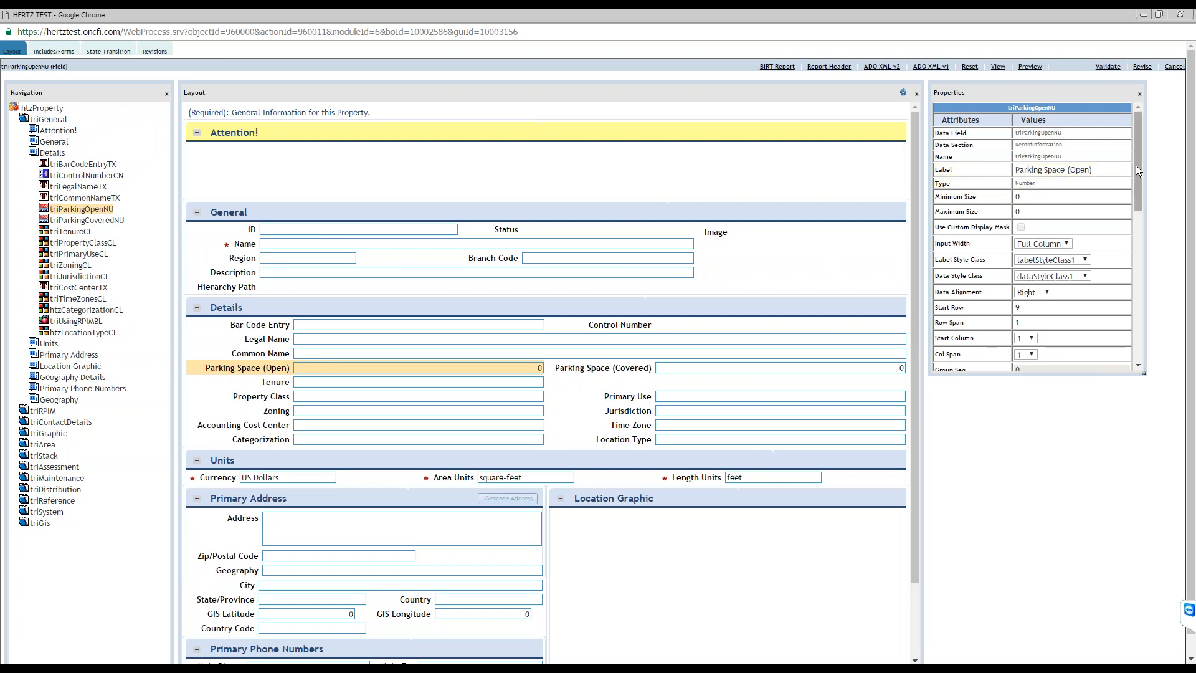
pyautogui.moveTo(1134, 165); pyautogui.dragTo(1153, 245)
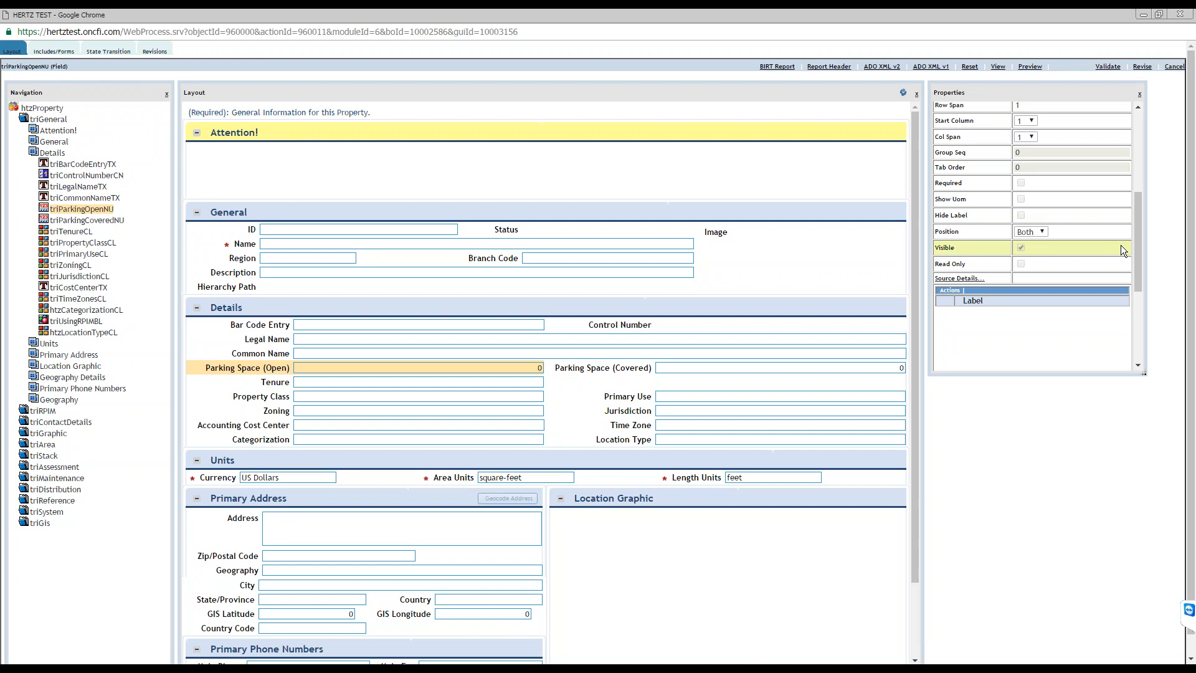
pyautogui.moveTo(1137, 244); pyautogui.dragTo(1142, 191)
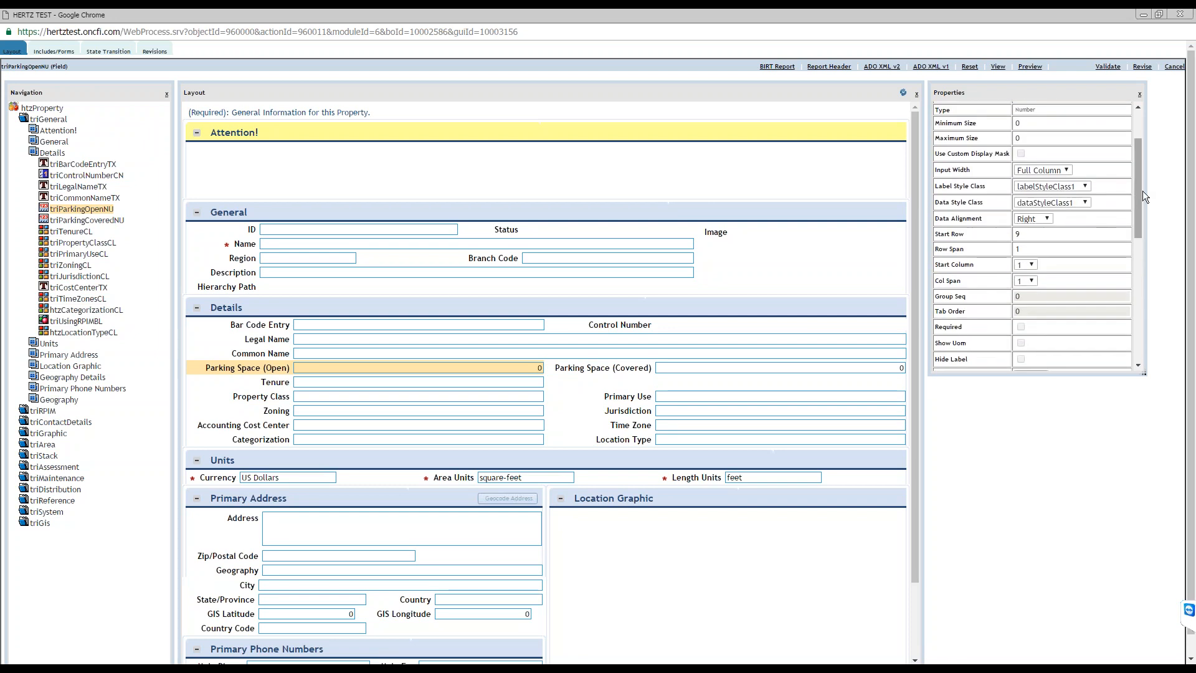
# Look over the triGeneral tab's layout and examine the section properties of Attention! and General
pyautogui.moveTo(912, 243); pyautogui.dragTo(912, 275)
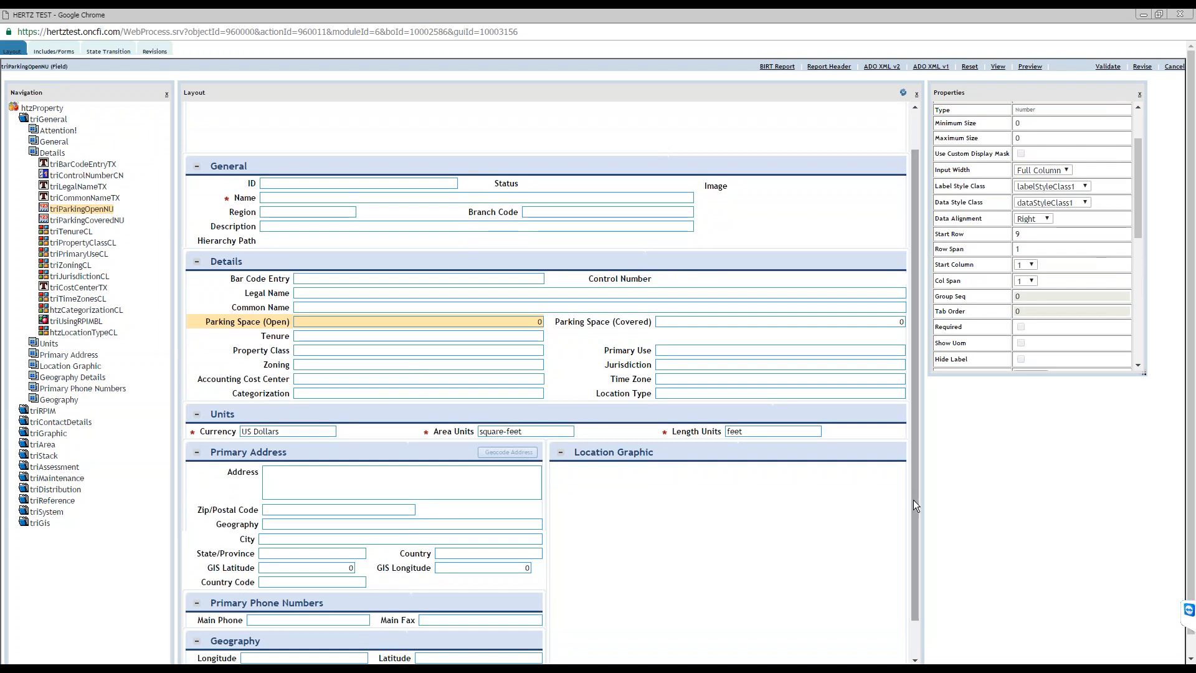
pyautogui.moveTo(913, 499); pyautogui.dragTo(914, 440)
pyautogui.click(352, 130)
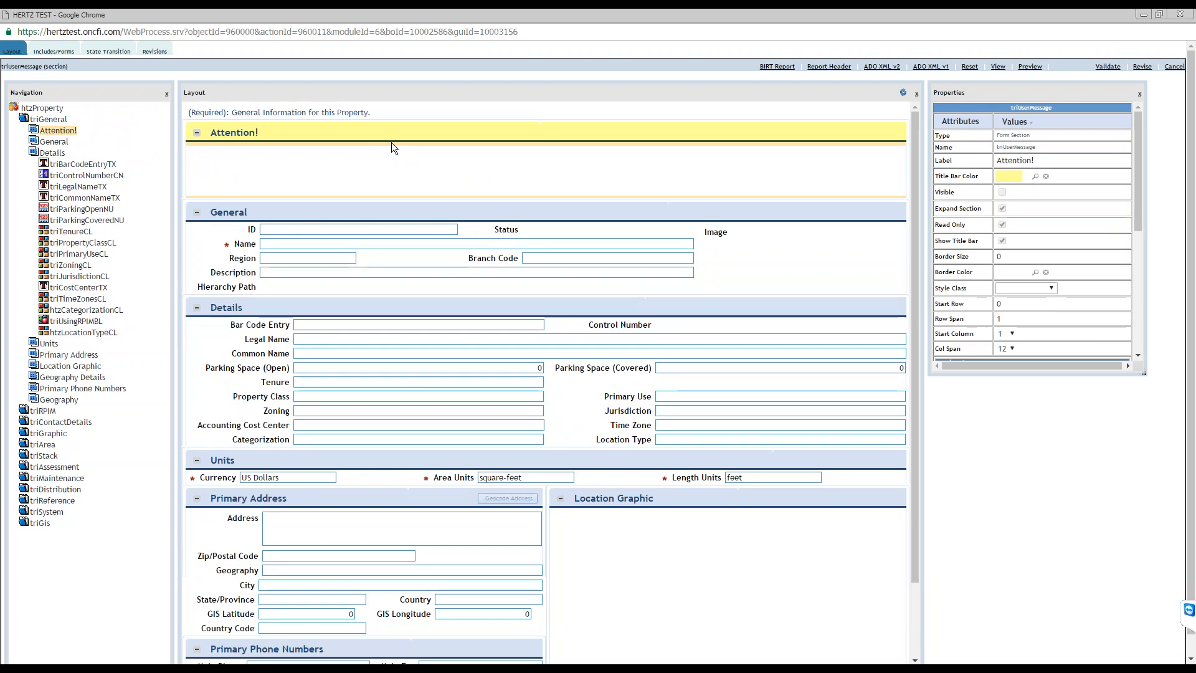
pyautogui.click(393, 212)
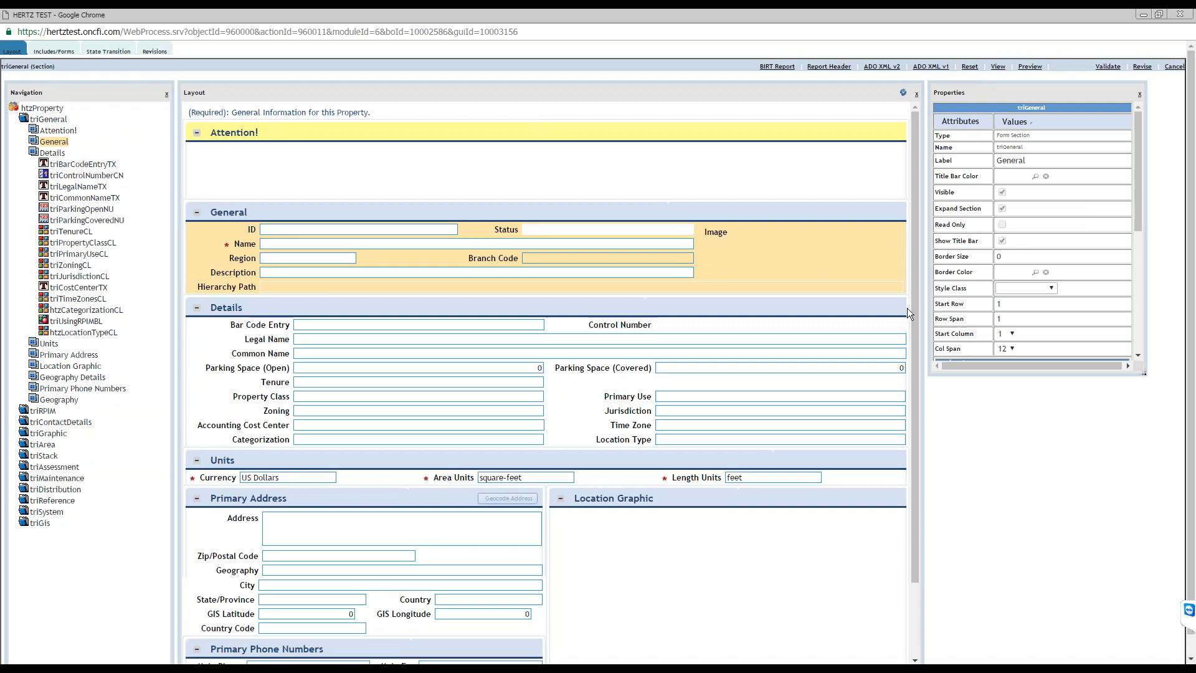
pyautogui.click(942, 318)
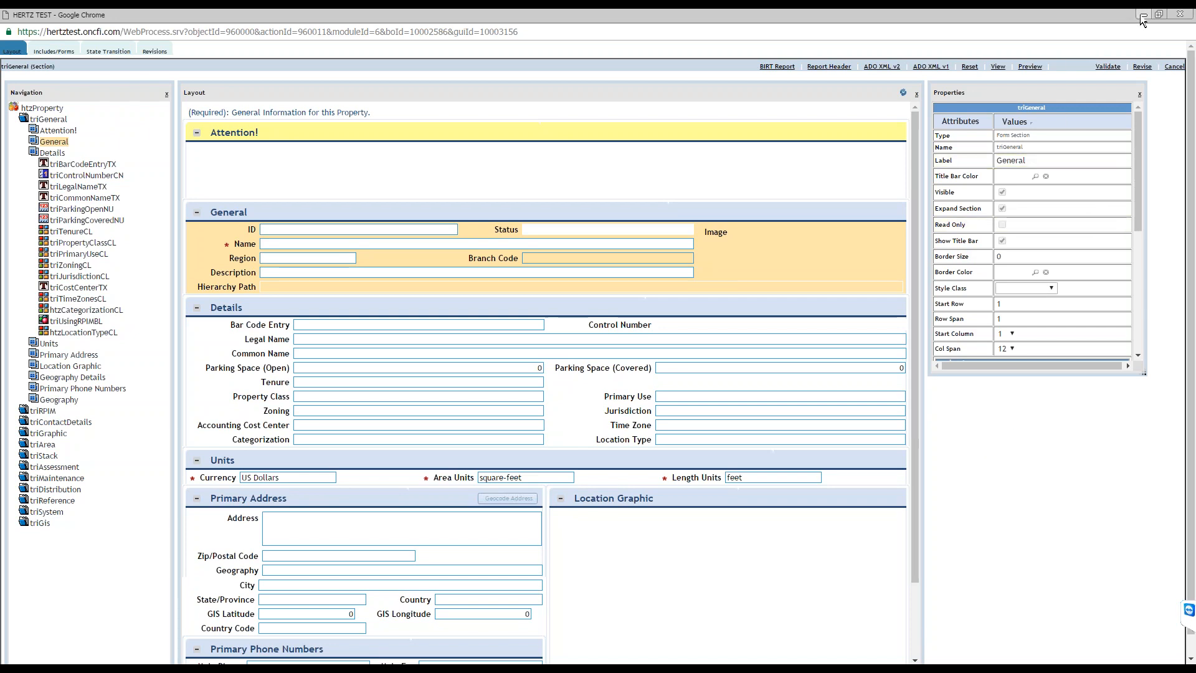
# Leave the form window, start a new report under System Reports in My Reports, and maximize its window
pyautogui.click(1173, 21)
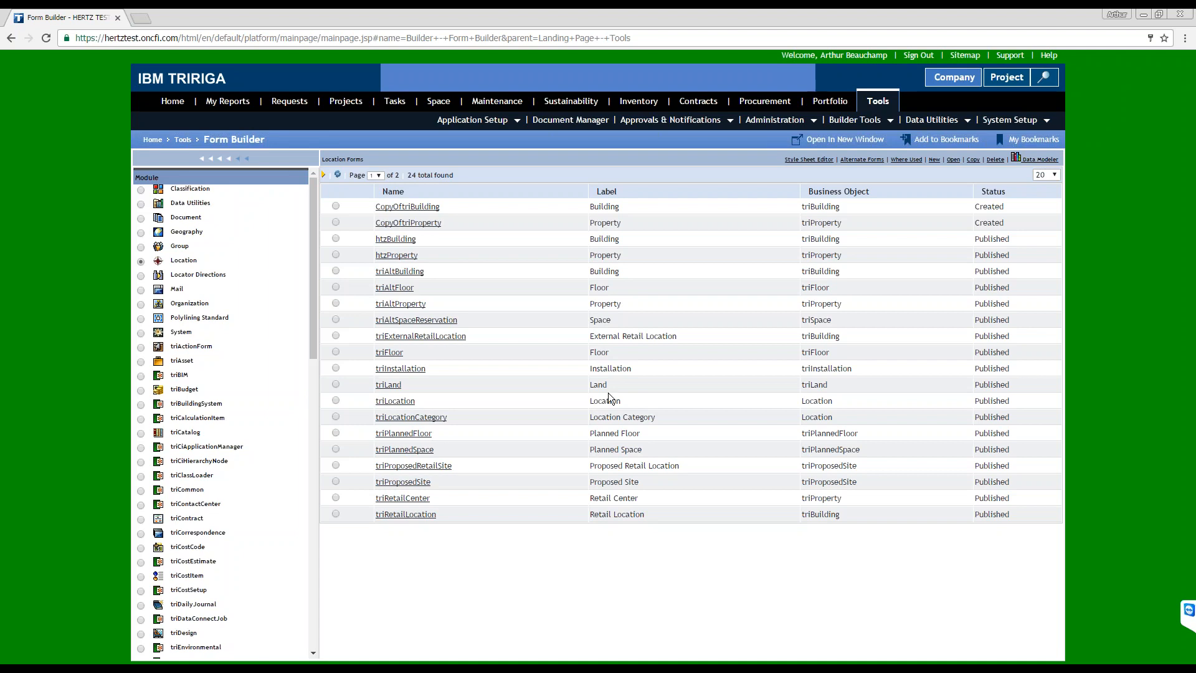
pyautogui.click(227, 102)
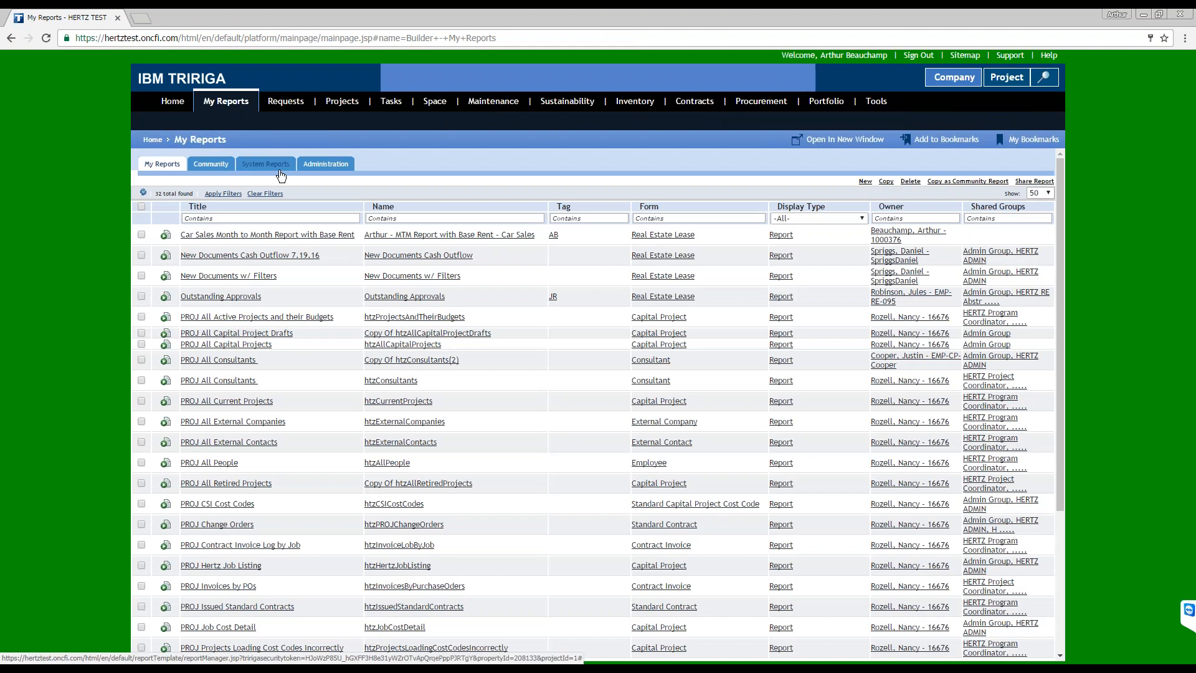
pyautogui.click(279, 173)
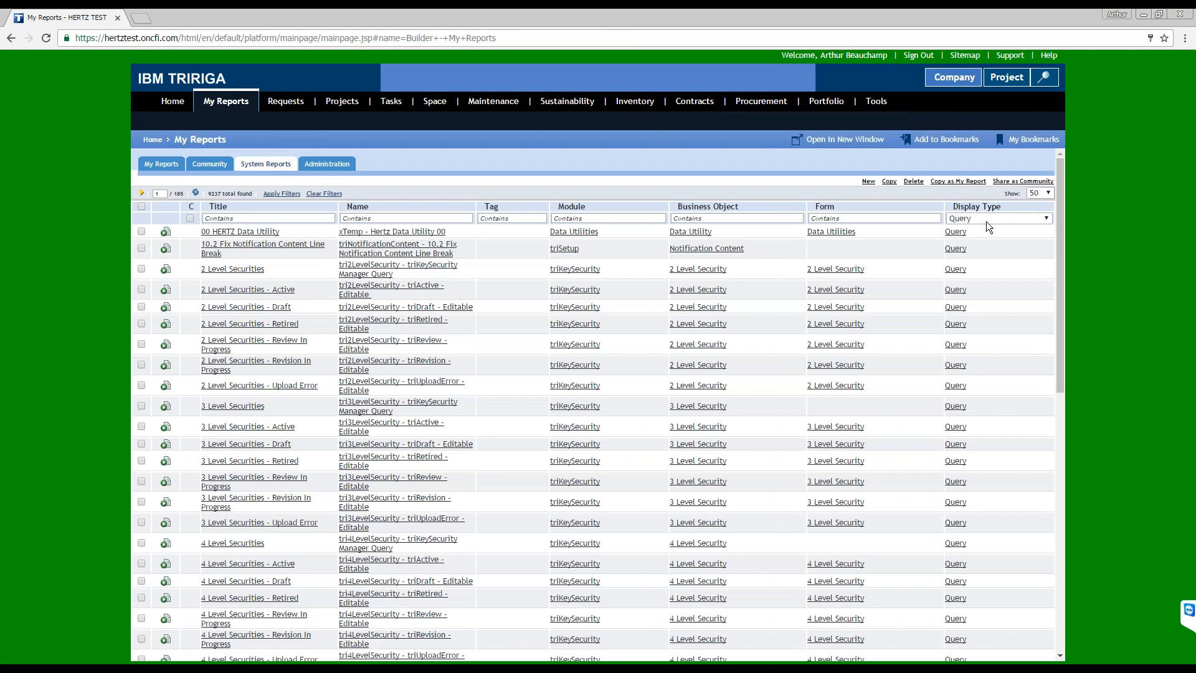
pyautogui.click(868, 181)
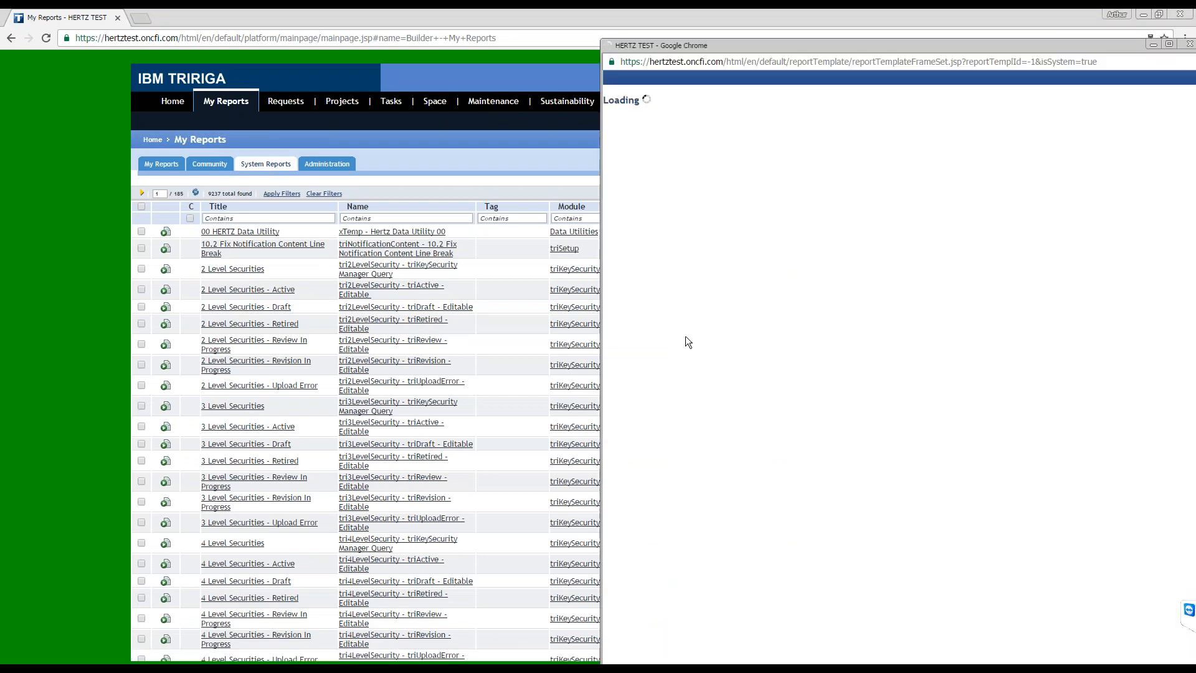
pyautogui.moveTo(717, 49); pyautogui.dragTo(477, 31)
pyautogui.doubleClick(477, 31)
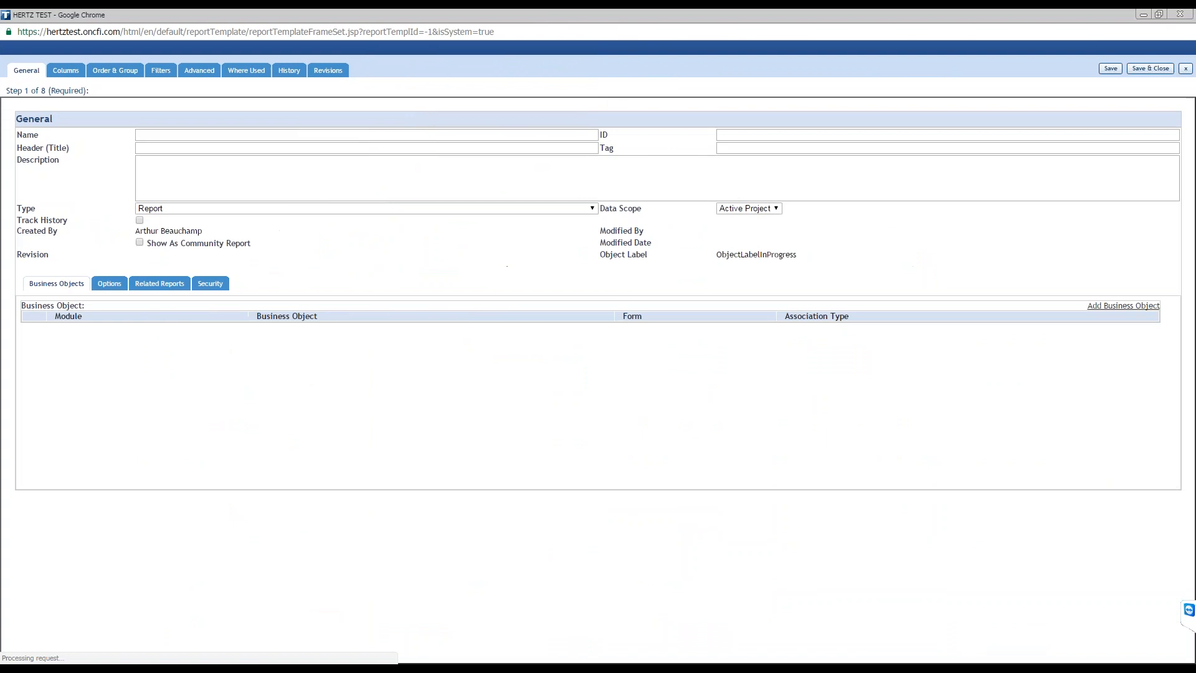
# Name the new report "htz - triProperty - Properties that have no Lease"
pyautogui.write('htz')
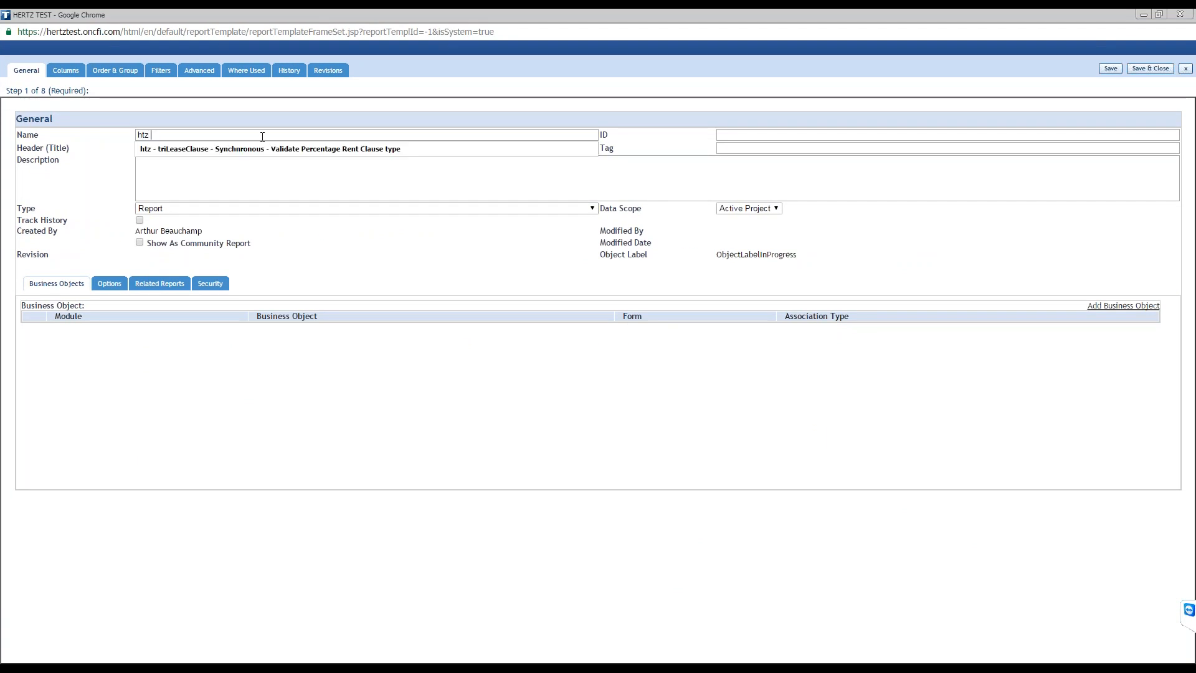
pyautogui.write(' - triProperty')
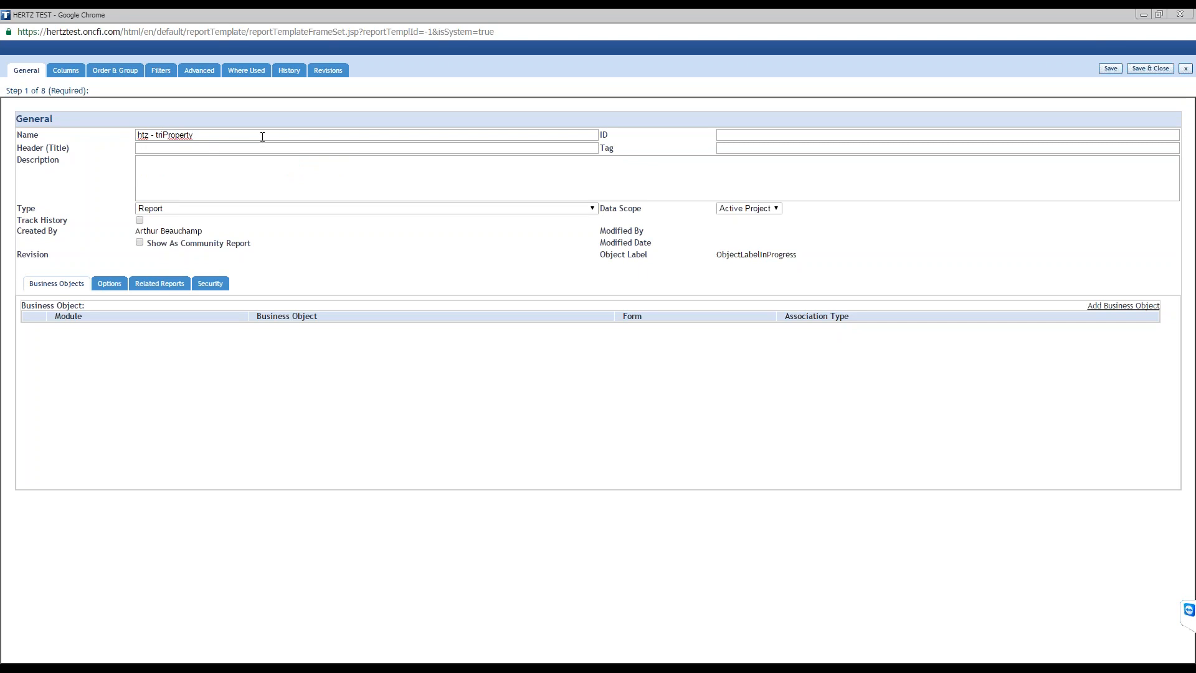
pyautogui.write(' - Properties that have NO')
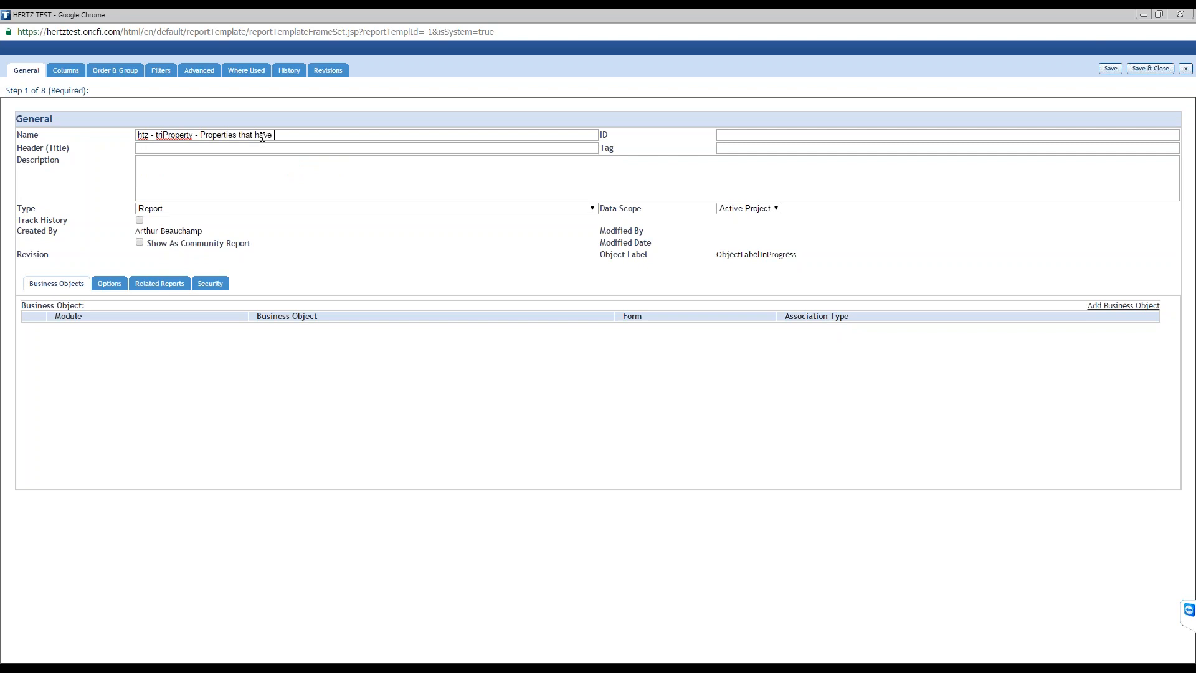
pyautogui.press('BackSpace')
pyautogui.press('BackSpace')
pyautogui.press('BackSpace')
pyautogui.write('n')
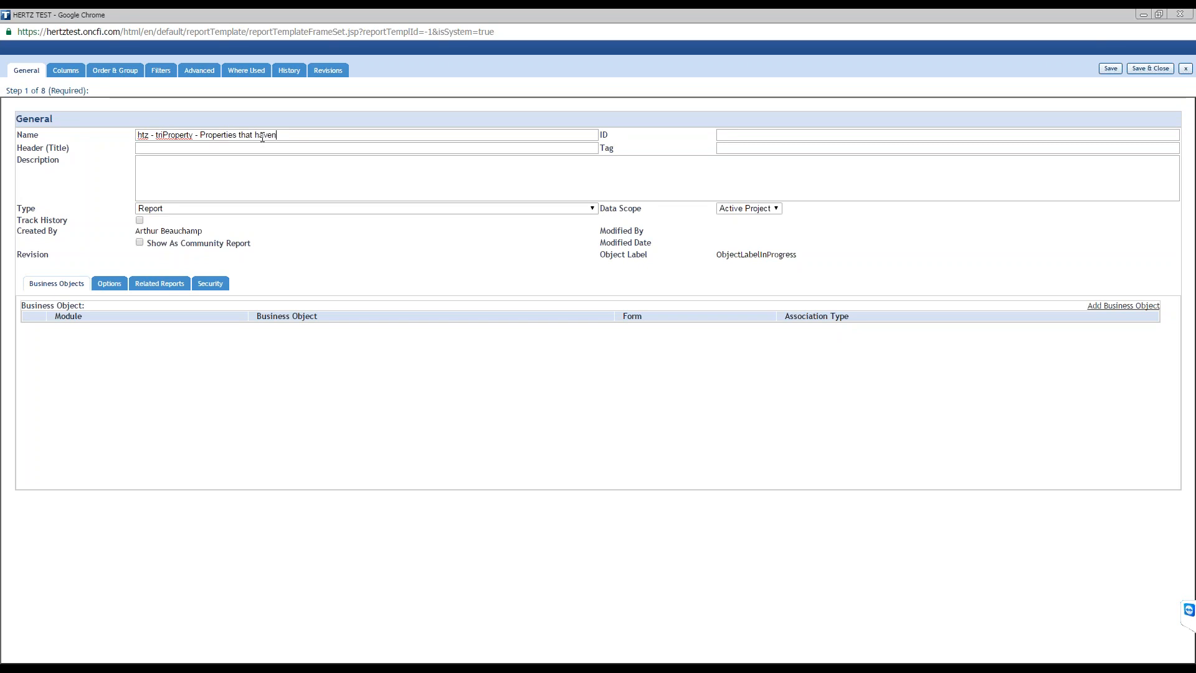
pyautogui.press('BackSpace')
pyautogui.write('no Lease')
# Copy "Properties that have no Lease" from the name into the report's Header (Title) and set its Tag to CUSTOM
pyautogui.moveTo(327, 136); pyautogui.dragTo(203, 128)
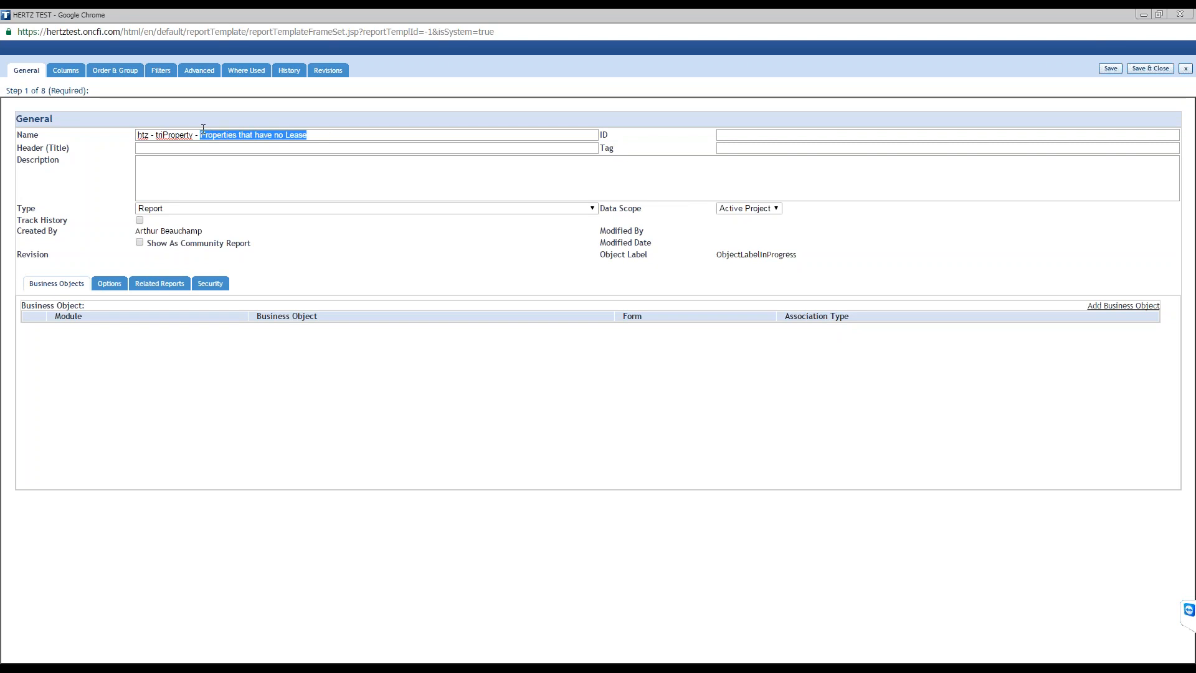
pyautogui.hotkey('ctrl', 'c')
pyautogui.click(239, 148)
pyautogui.hotkey('ctrl', 'v')
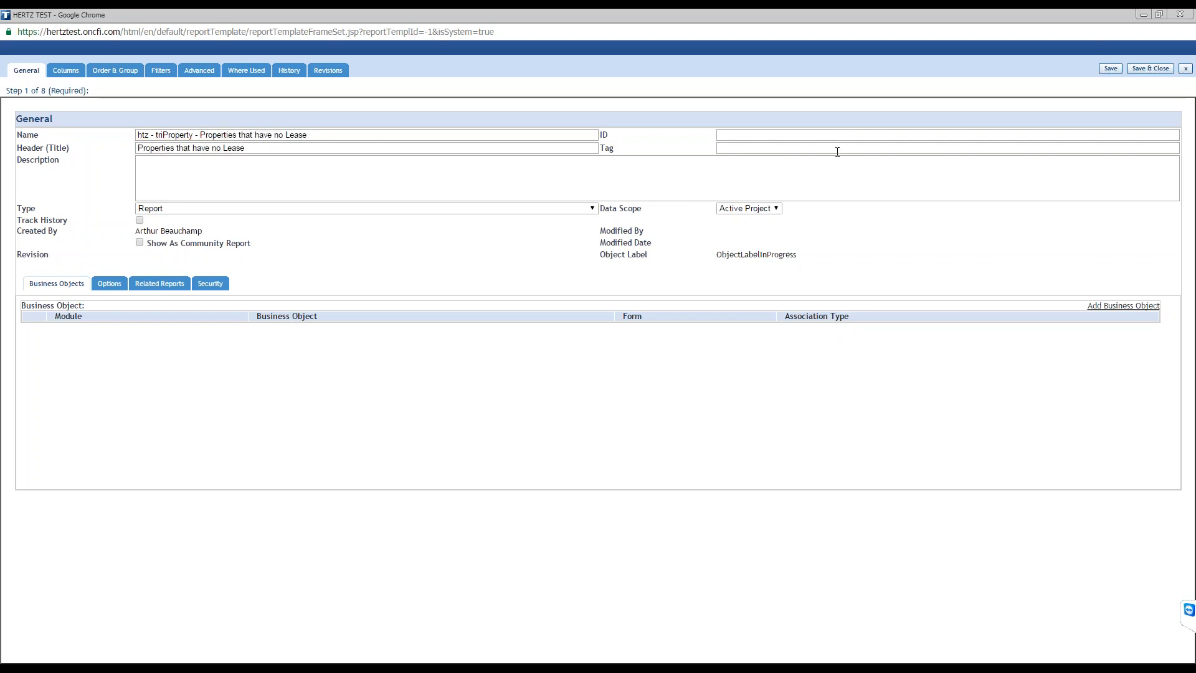
pyautogui.click(831, 148)
pyautogui.write('CUSTOM')
# Set the report's Type to Query and its Data Scope to All Projects
pyautogui.click(580, 209)
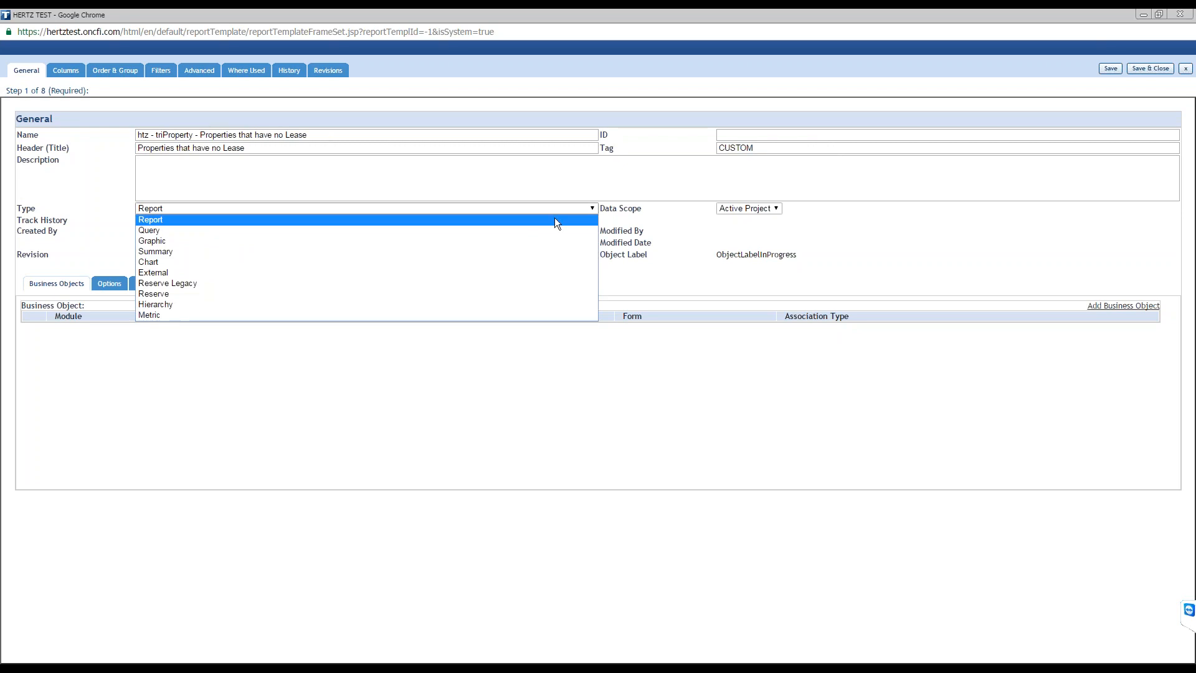
pyautogui.click(516, 230)
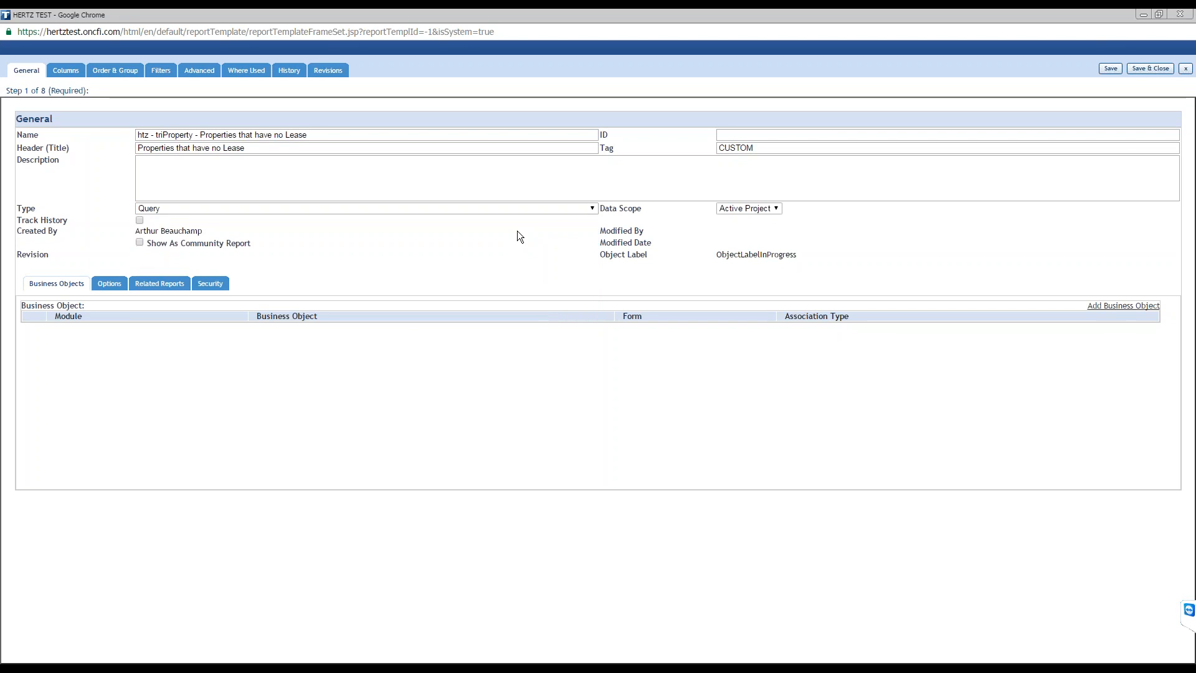
pyautogui.click(771, 209)
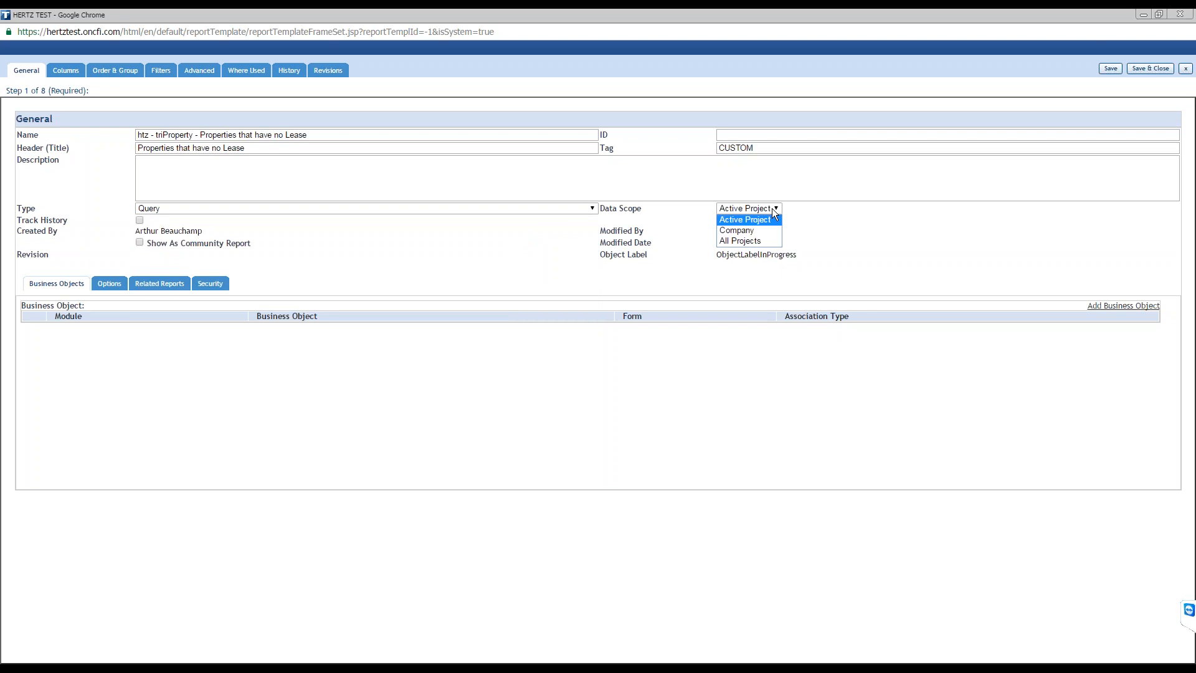
pyautogui.click(757, 239)
# Change the Type back to Report and enable Show As Community Report
pyautogui.click(585, 209)
pyautogui.click(552, 226)
pyautogui.click(547, 212)
pyautogui.click(545, 217)
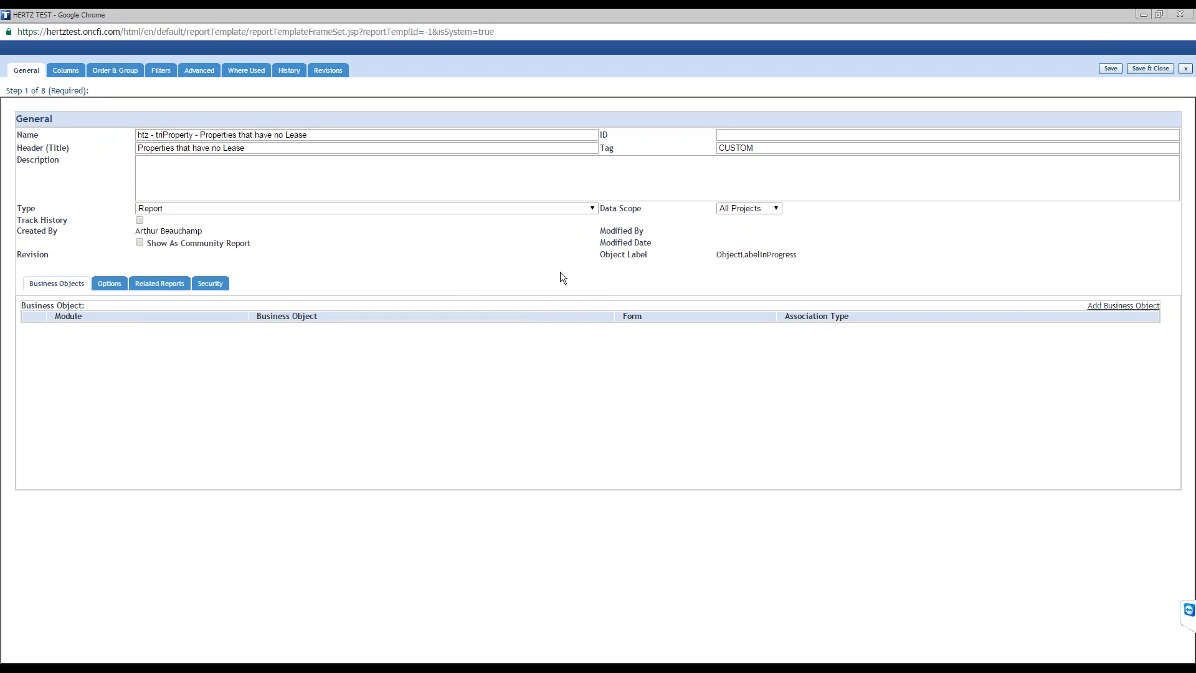
pyautogui.click(139, 242)
# Start adding a business object to the report, choosing the Location module and the Property (triProperty) business object
pyautogui.click(1145, 312)
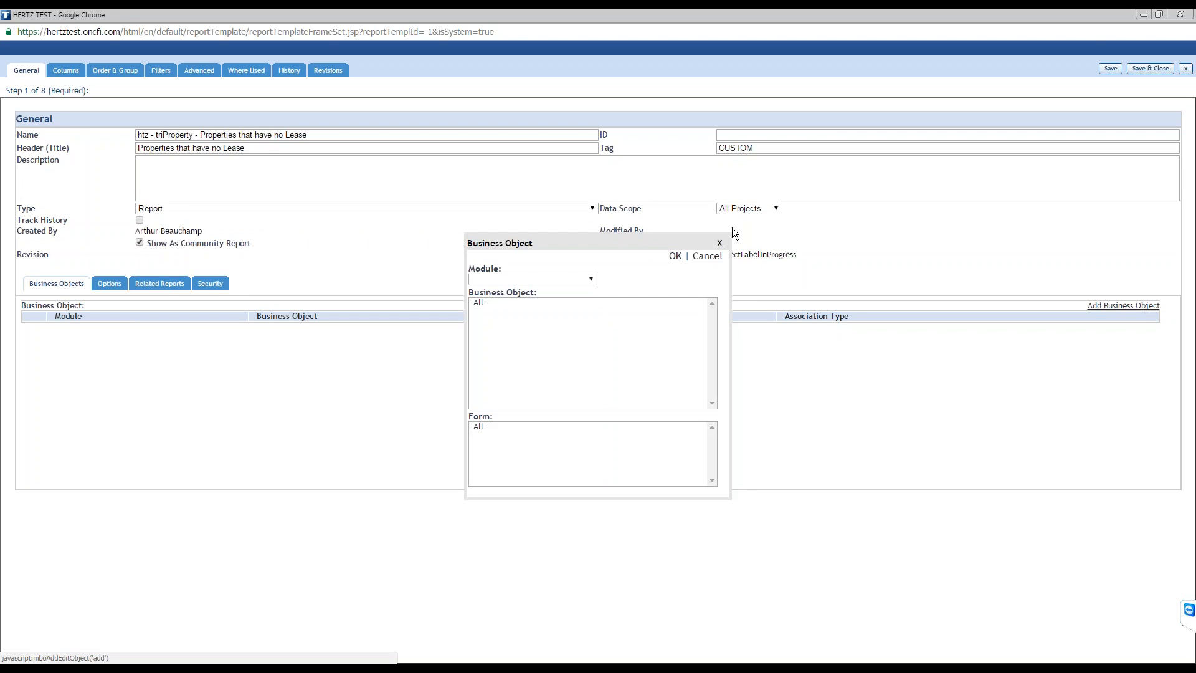
pyautogui.moveTo(637, 245); pyautogui.dragTo(603, 201)
pyautogui.click(368, 287)
pyautogui.click(591, 280)
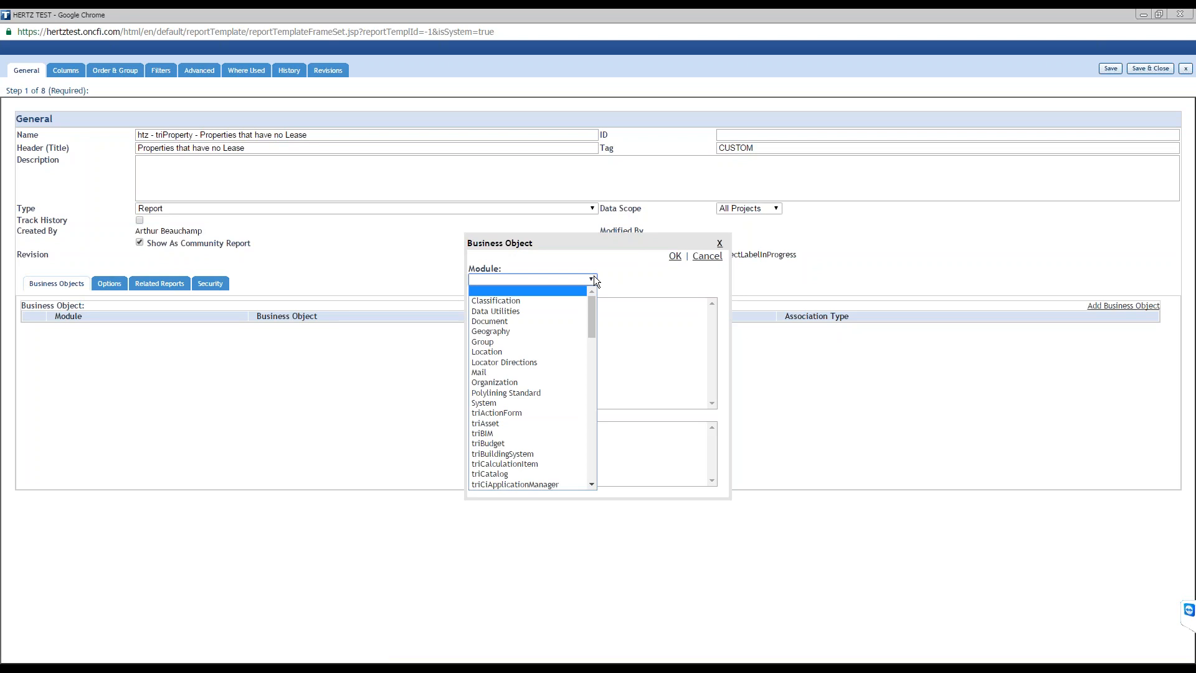
pyautogui.click(515, 352)
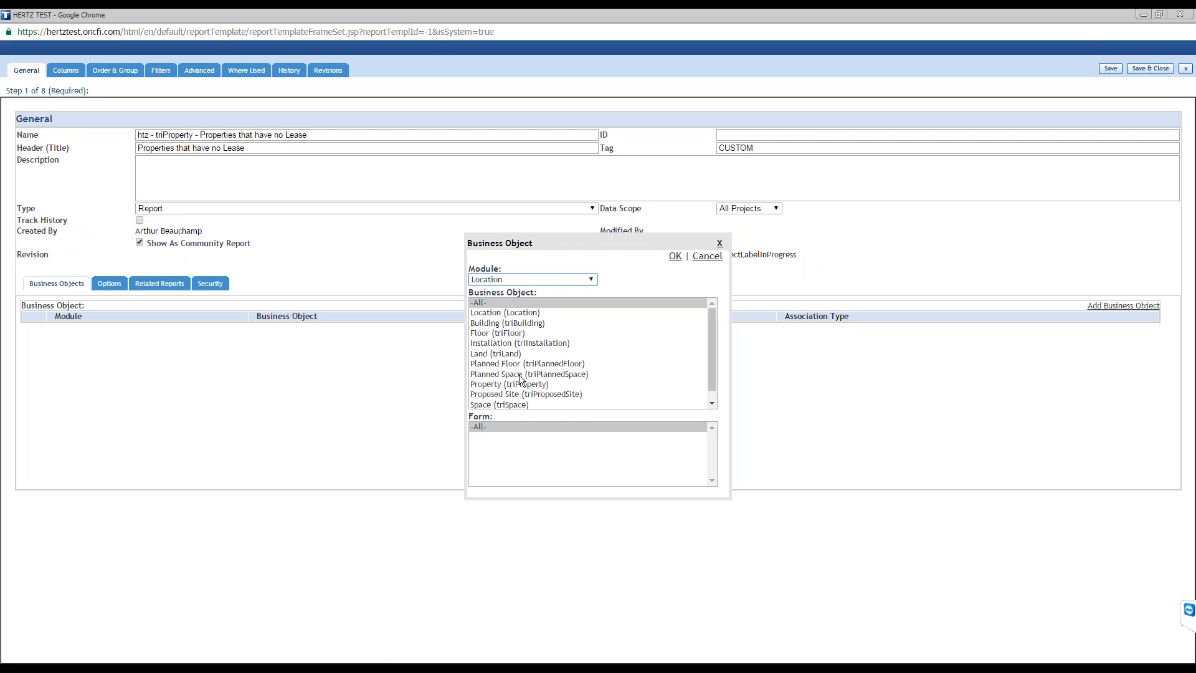
pyautogui.moveTo(711, 342); pyautogui.dragTo(710, 347)
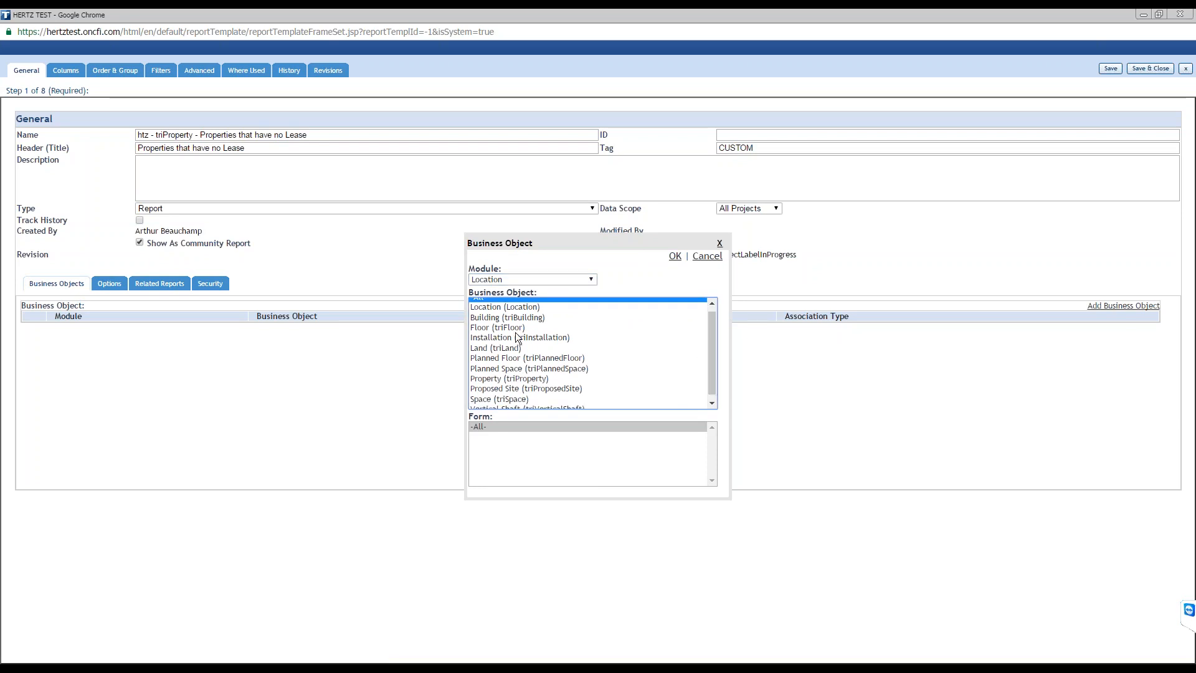
pyautogui.click(490, 377)
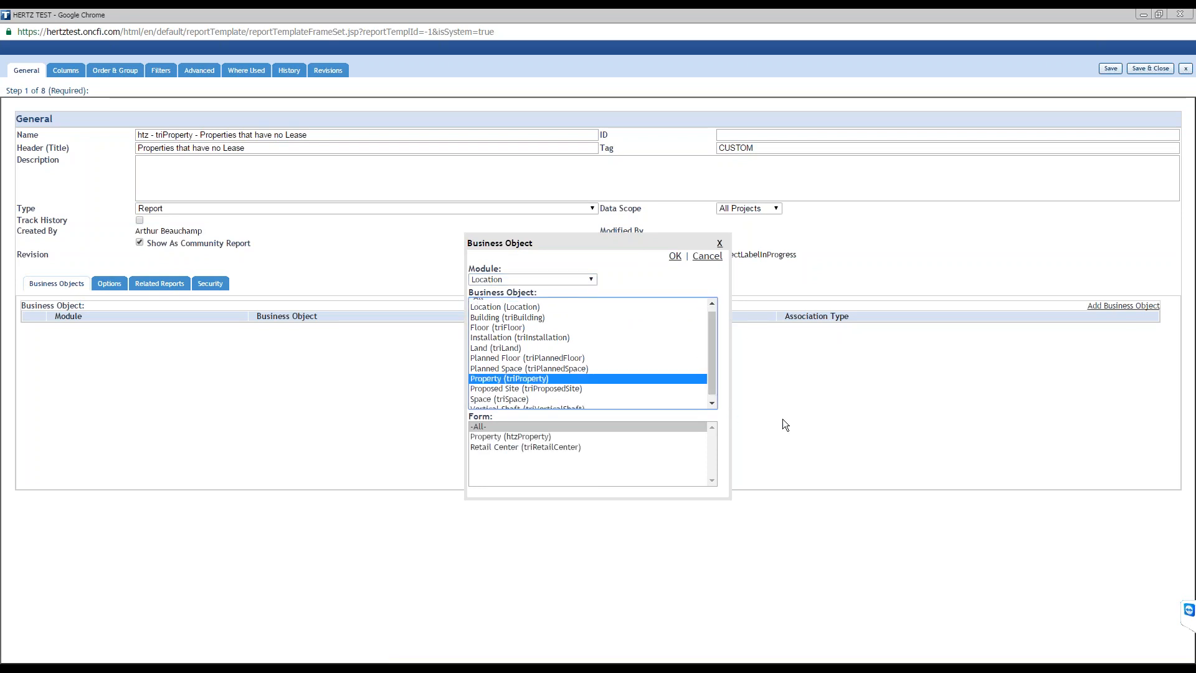
# Compare the available forms for the business object, choose Property (htzProperty), and add it to the report
pyautogui.click(529, 437)
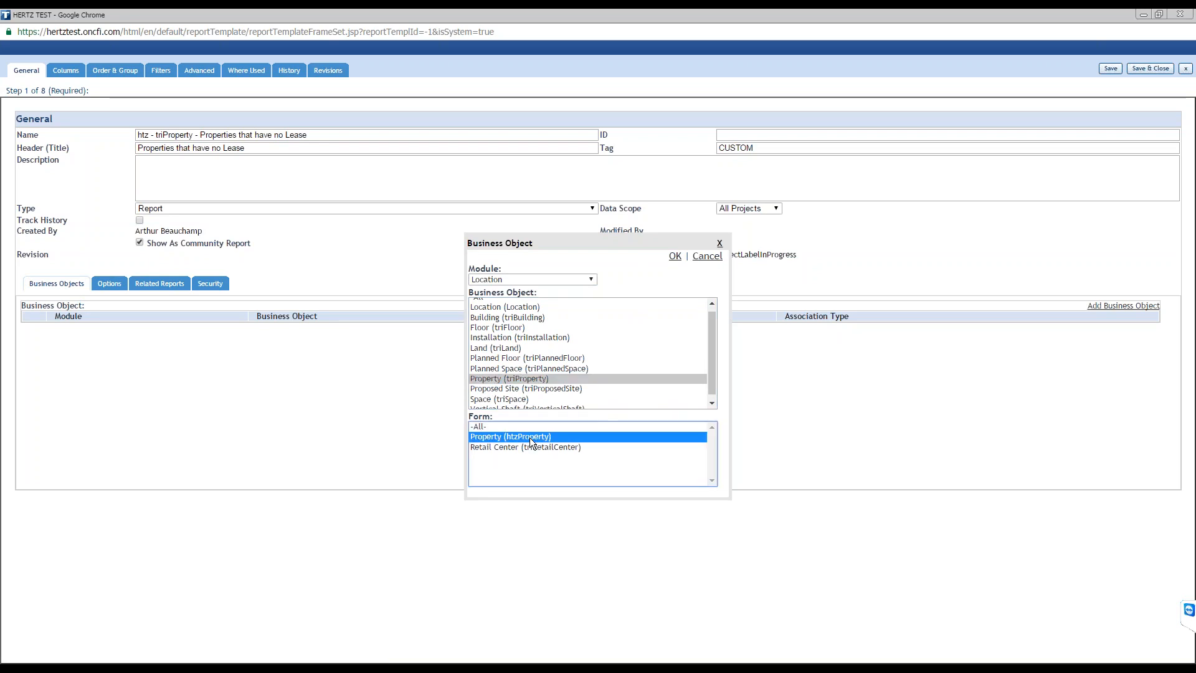
pyautogui.click(568, 427)
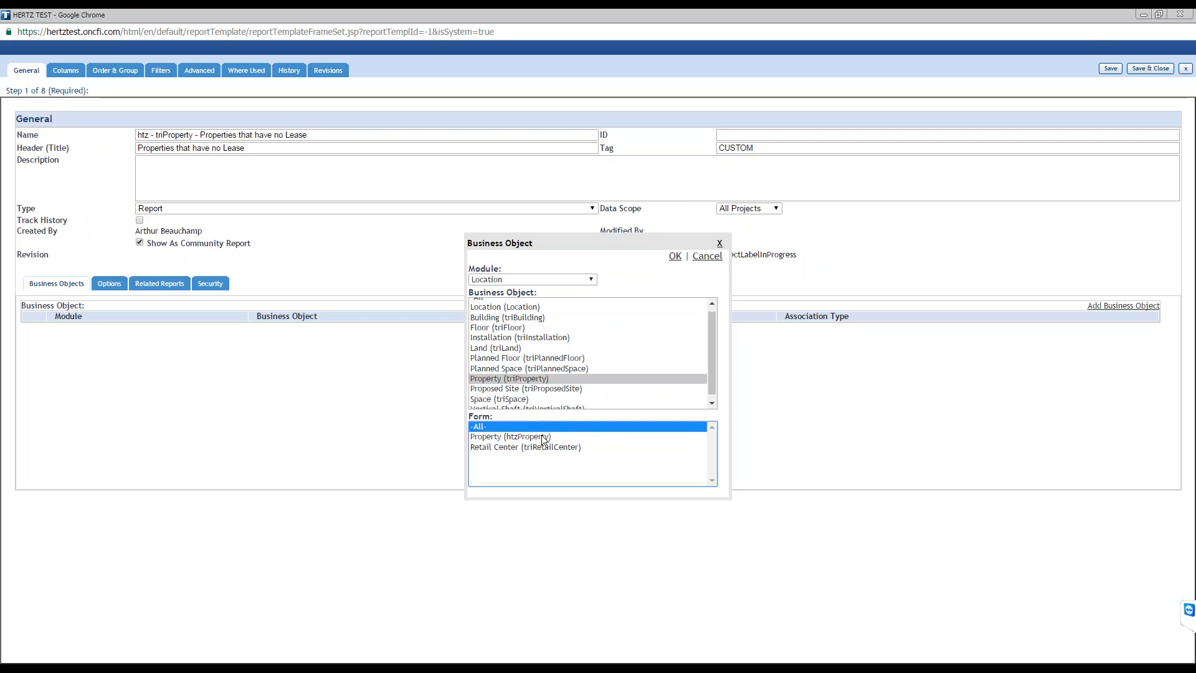
pyautogui.click(544, 436)
pyautogui.click(541, 449)
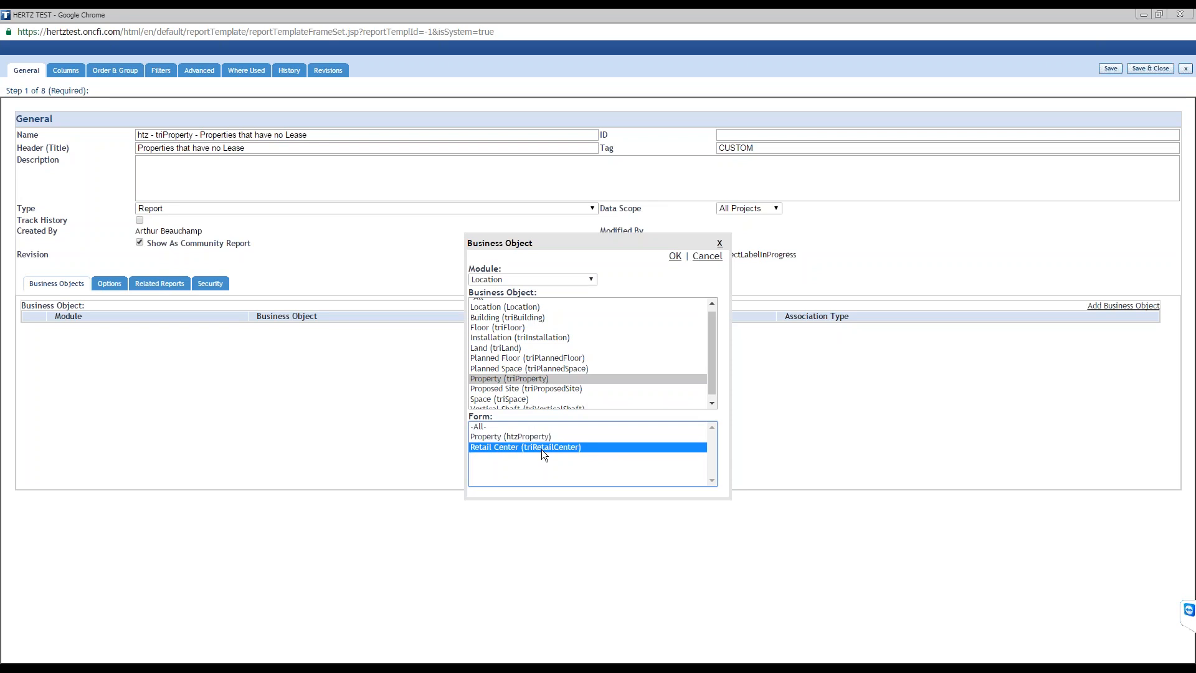
pyautogui.click(525, 437)
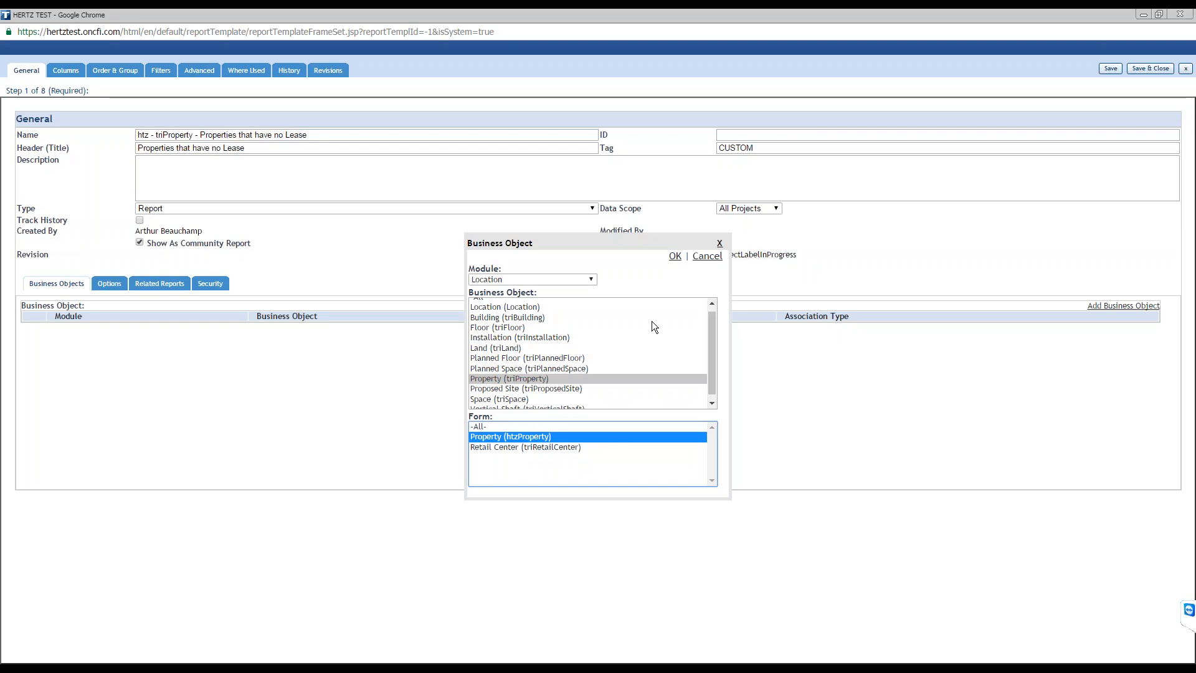
pyautogui.click(675, 258)
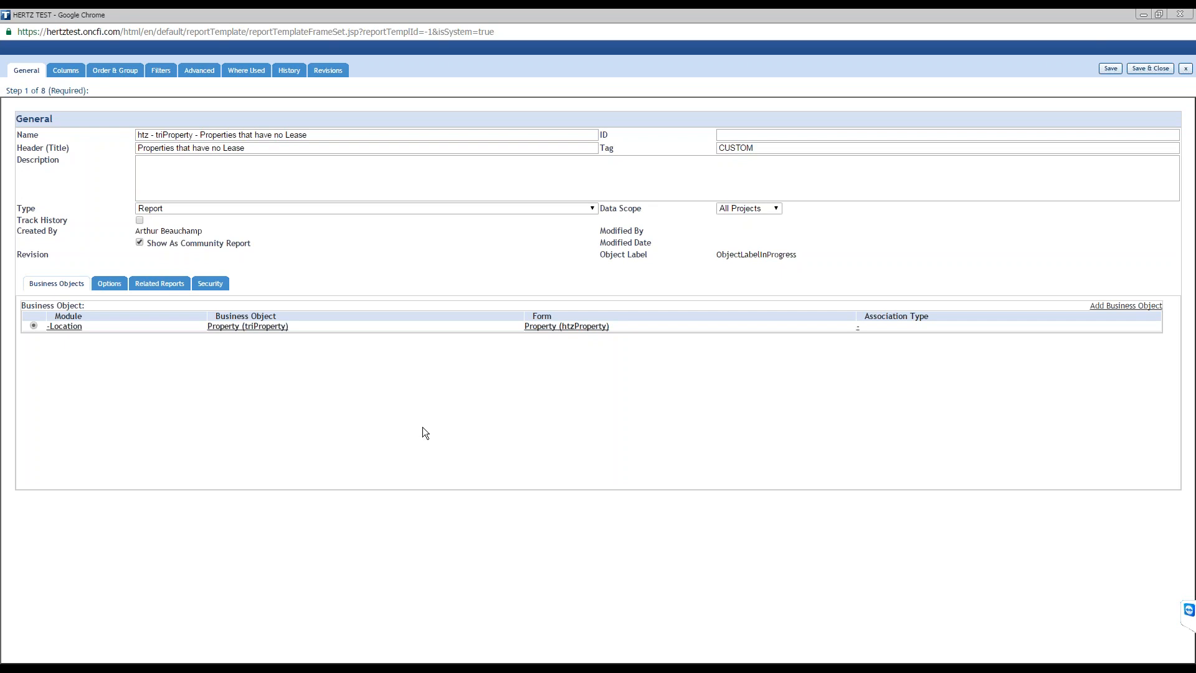
# Minimize the report window and open the Property list from the Portfolio's Locations section
pyautogui.click(1144, 14)
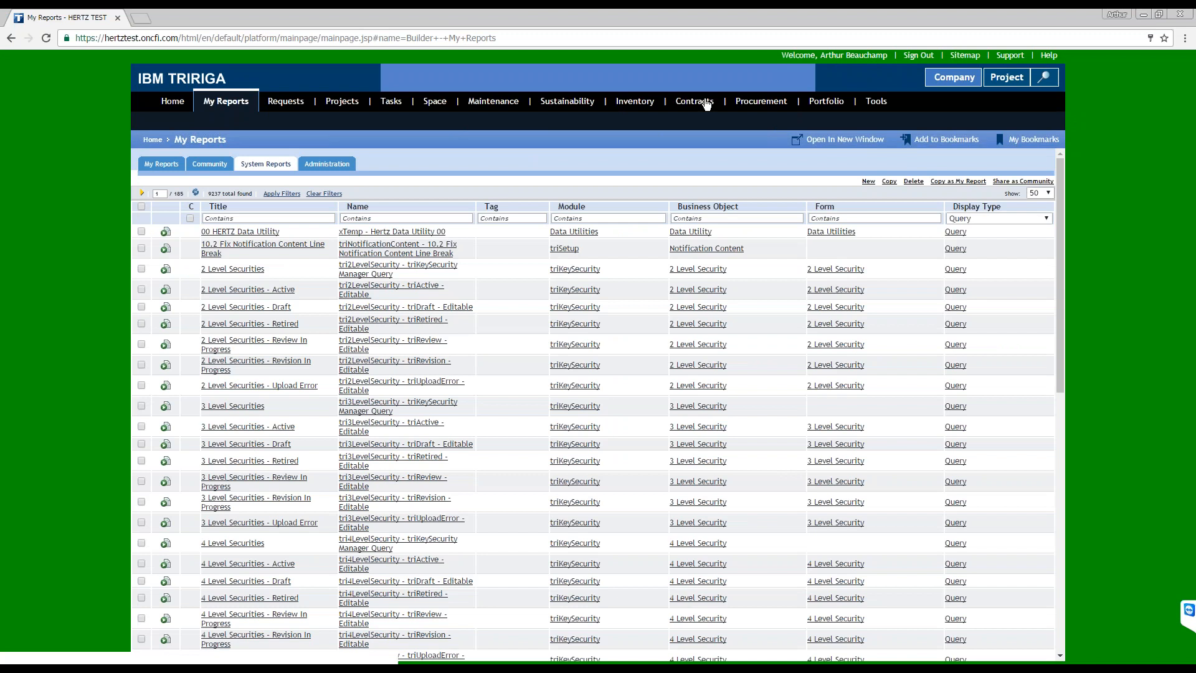
pyautogui.click(826, 101)
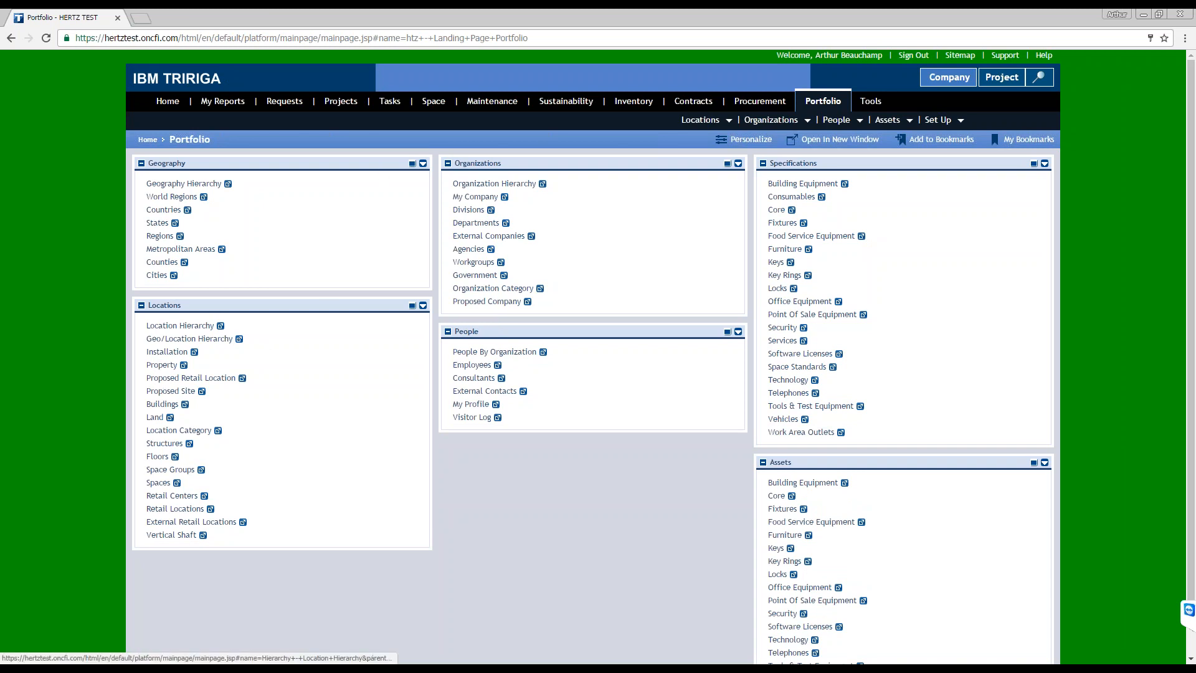
pyautogui.click(163, 366)
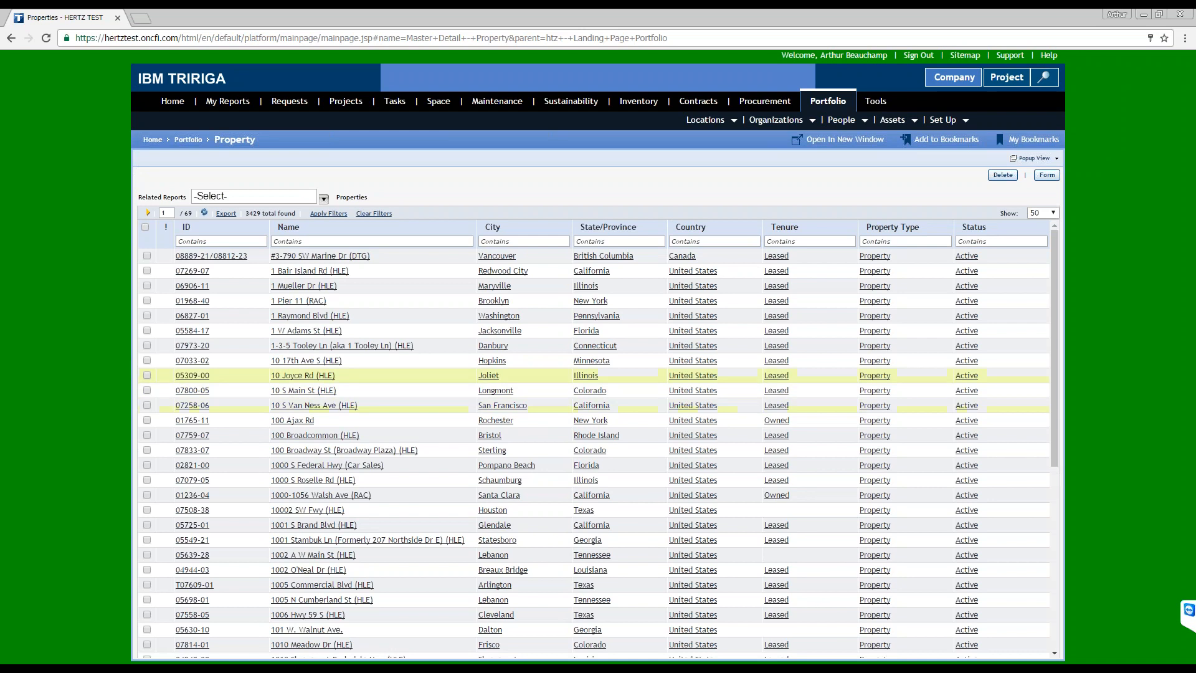
# Open the first property record in the list, maximize its window, and view its contact details
pyautogui.click(330, 255)
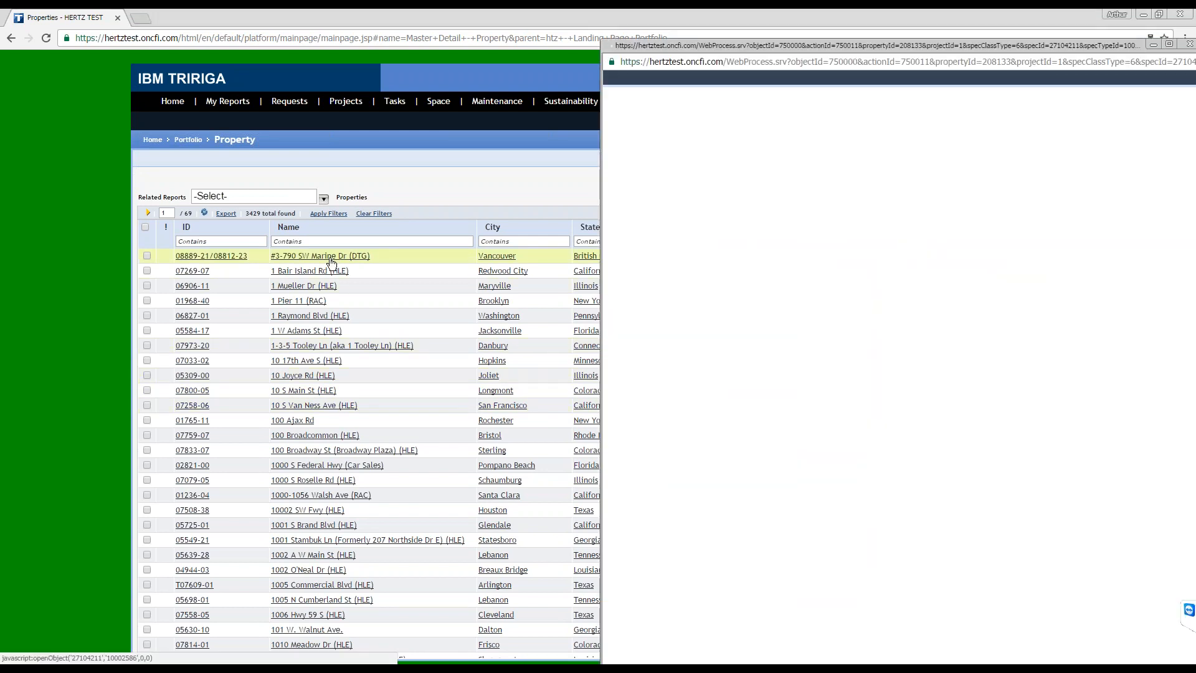
pyautogui.moveTo(702, 47); pyautogui.dragTo(510, 48)
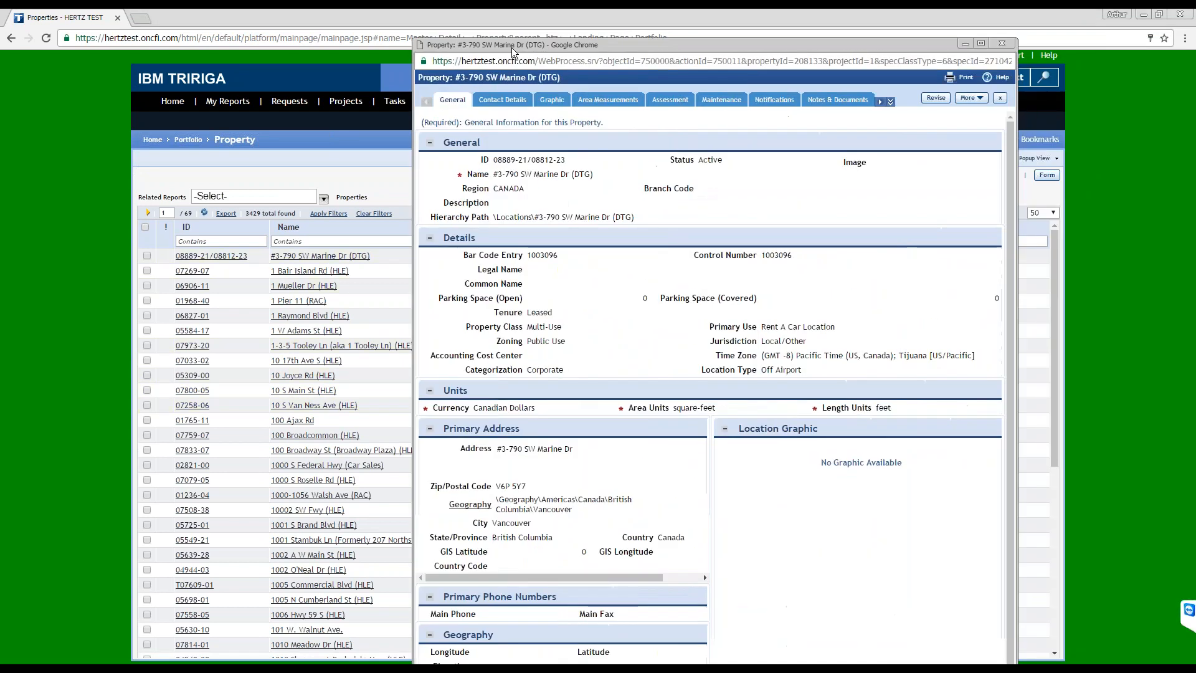
pyautogui.doubleClick(586, 45)
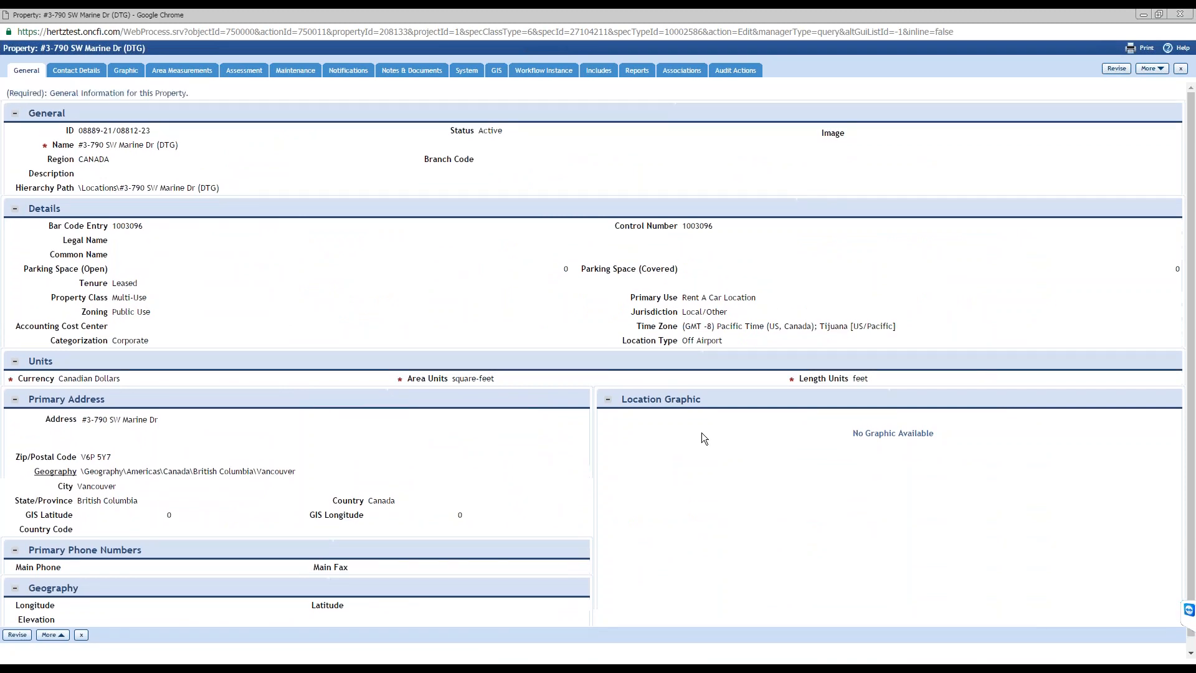
pyautogui.click(76, 70)
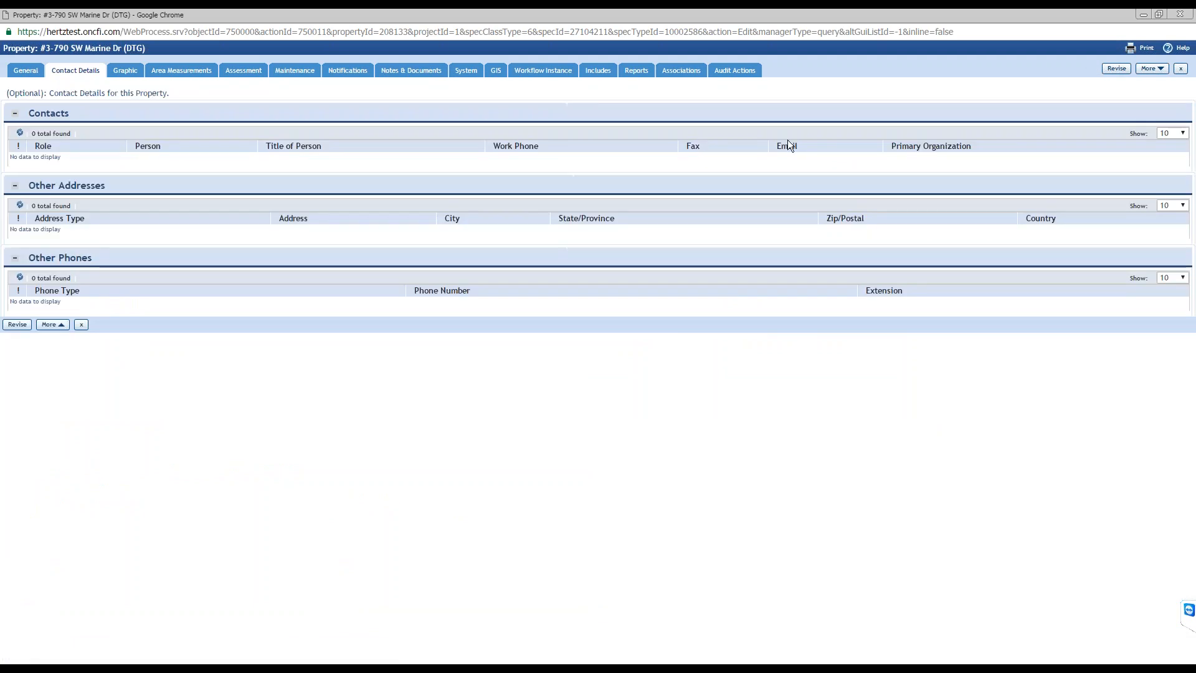
# Examine the property's associations through triContract to triRealEstateContract to find the association string linking it to the contract
pyautogui.click(683, 70)
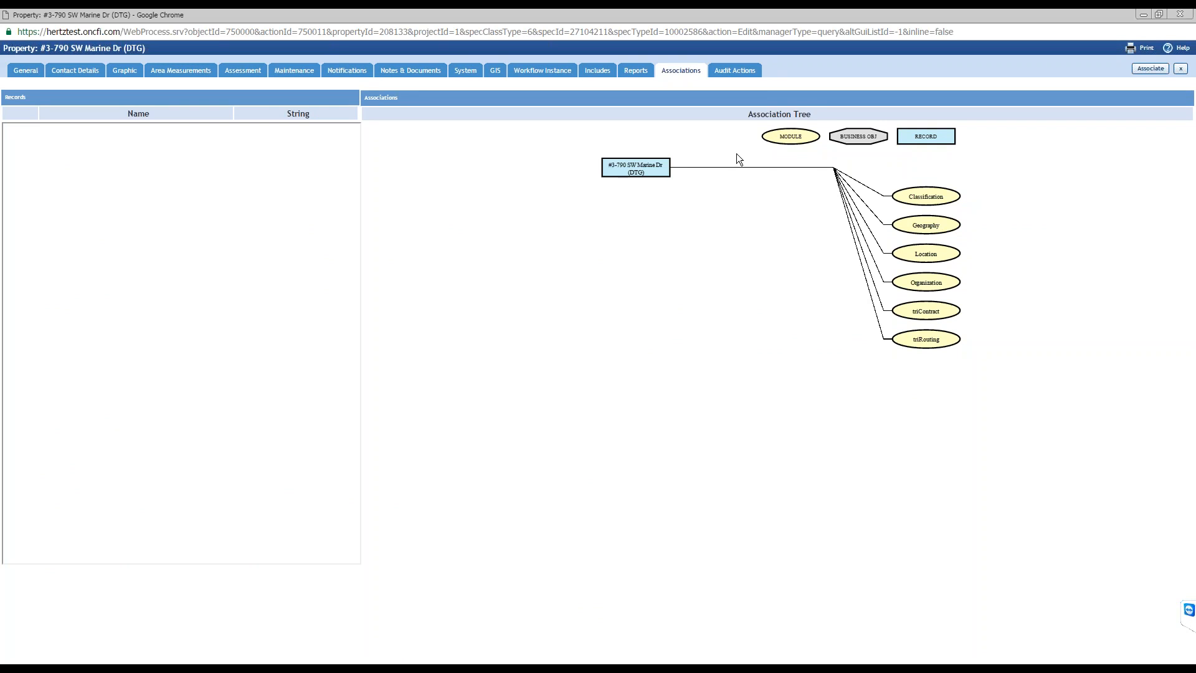
pyautogui.click(942, 316)
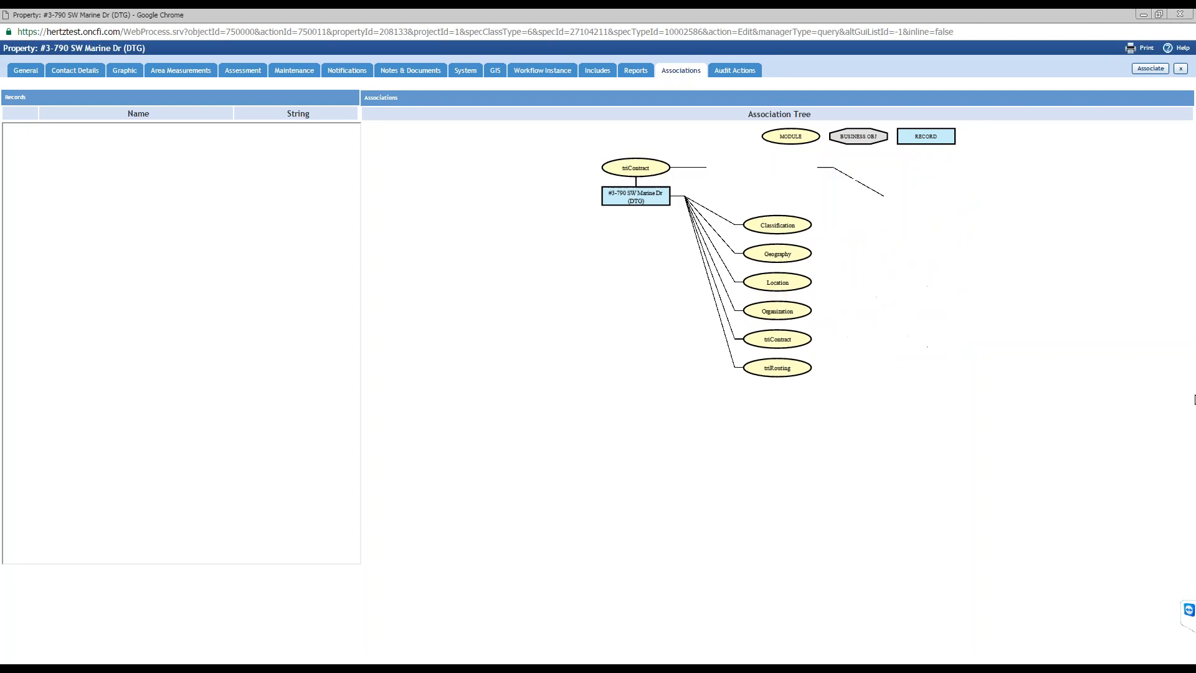
pyautogui.click(925, 196)
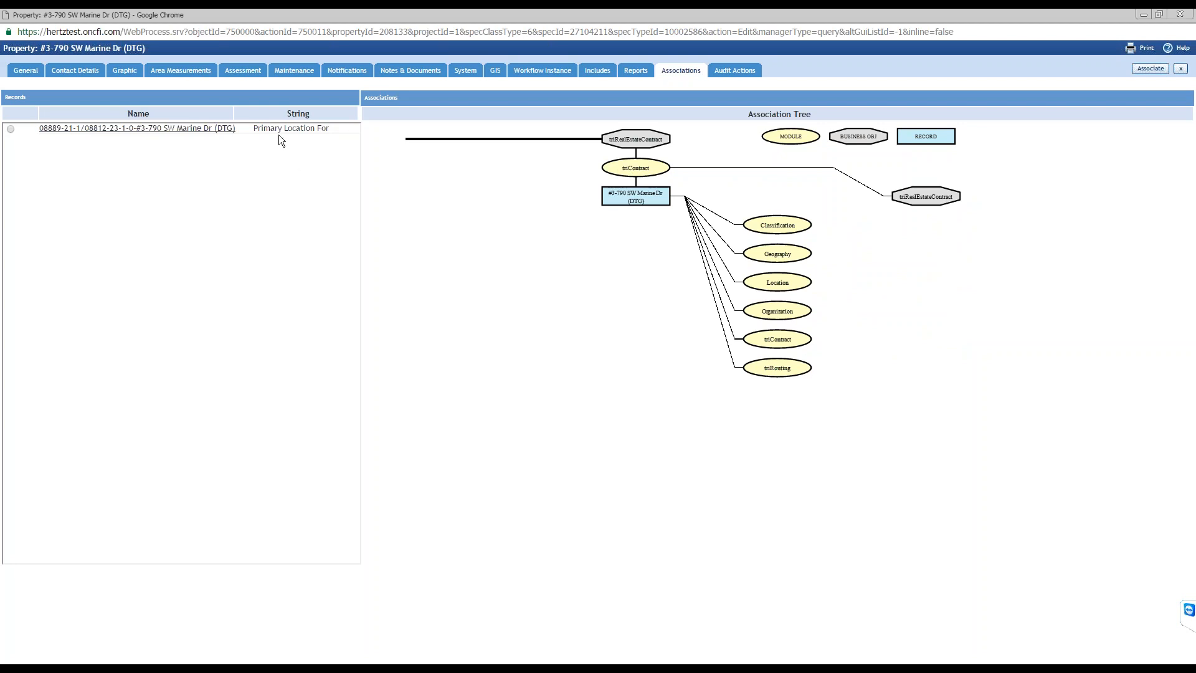
pyautogui.moveTo(253, 129); pyautogui.dragTo(337, 134)
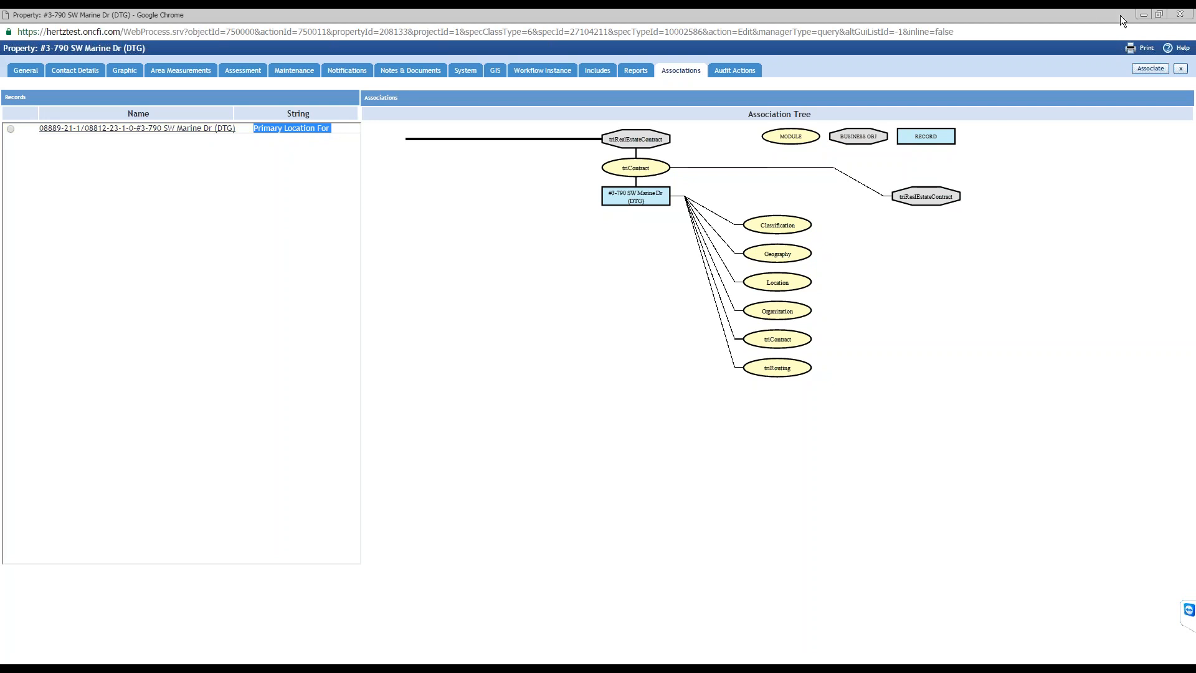
# Minimize the property record and switch back to the report builder window
pyautogui.click(1144, 13)
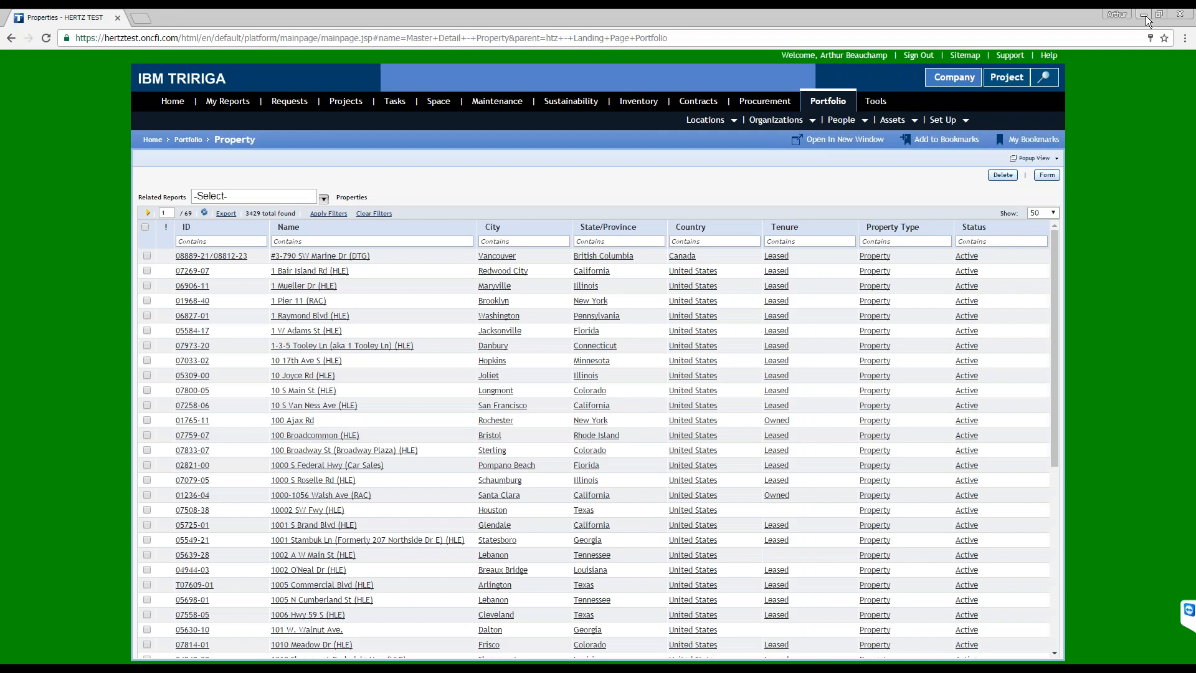
pyautogui.click(67, 669)
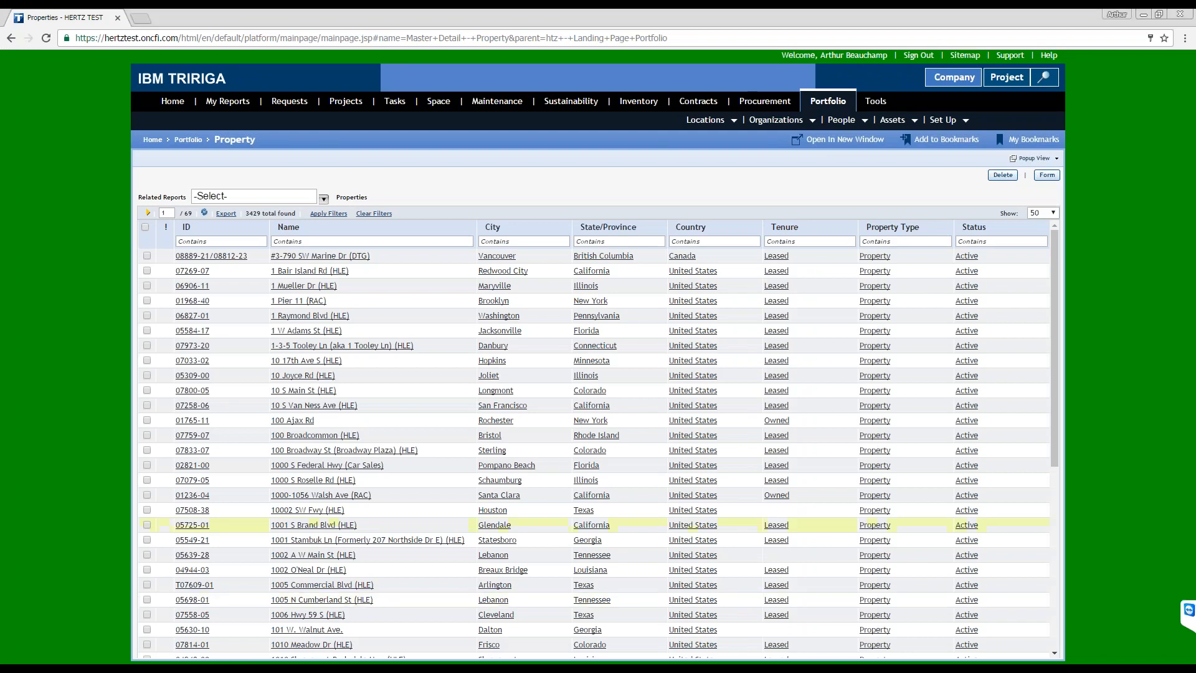
pyautogui.click(69, 636)
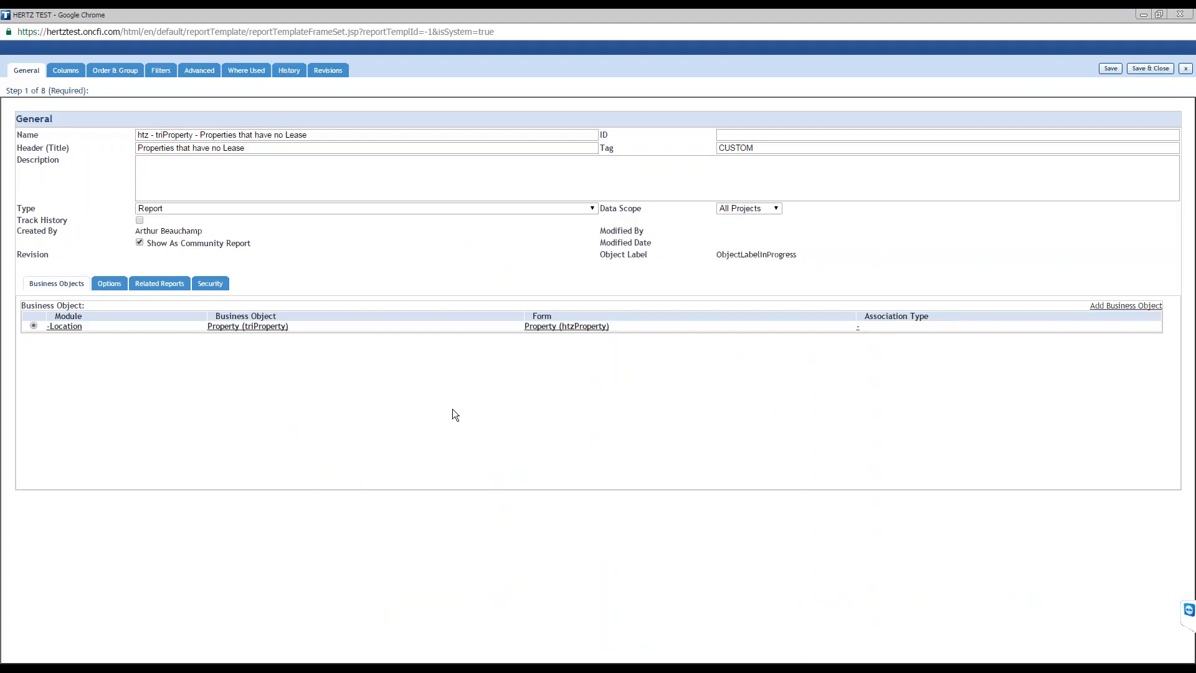
# Start adding a second business object to the report, choosing the triContract module and Real Estate Contract (triRealEstateContract)
pyautogui.click(1119, 307)
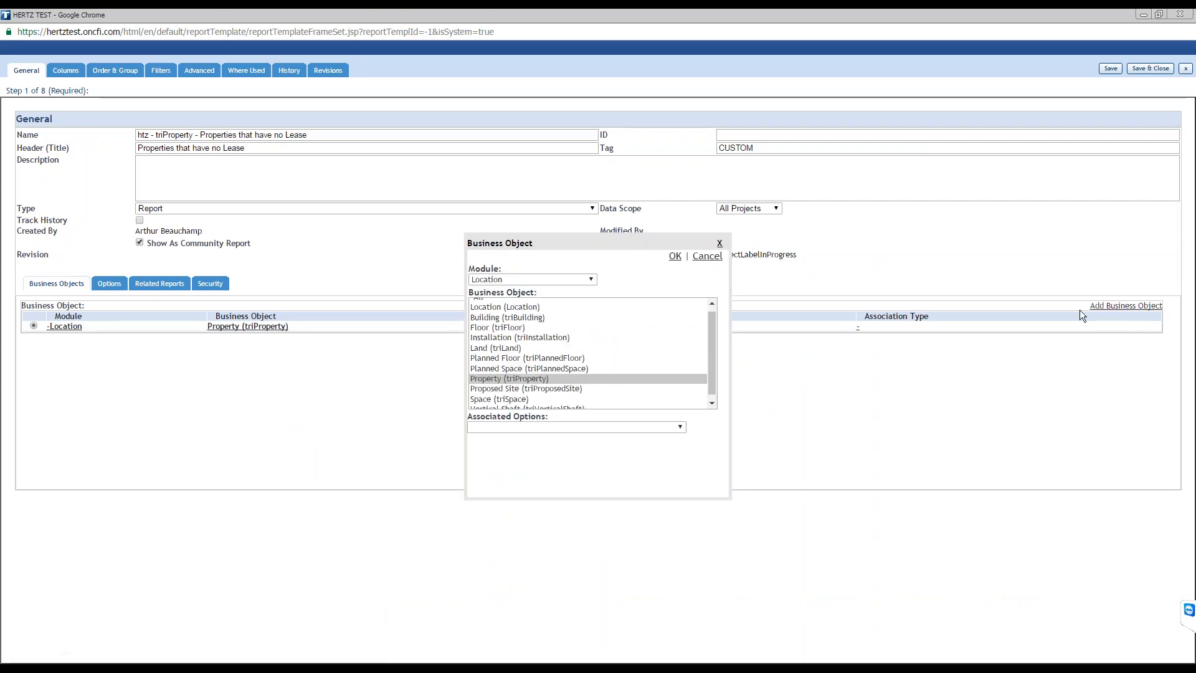
pyautogui.click(584, 280)
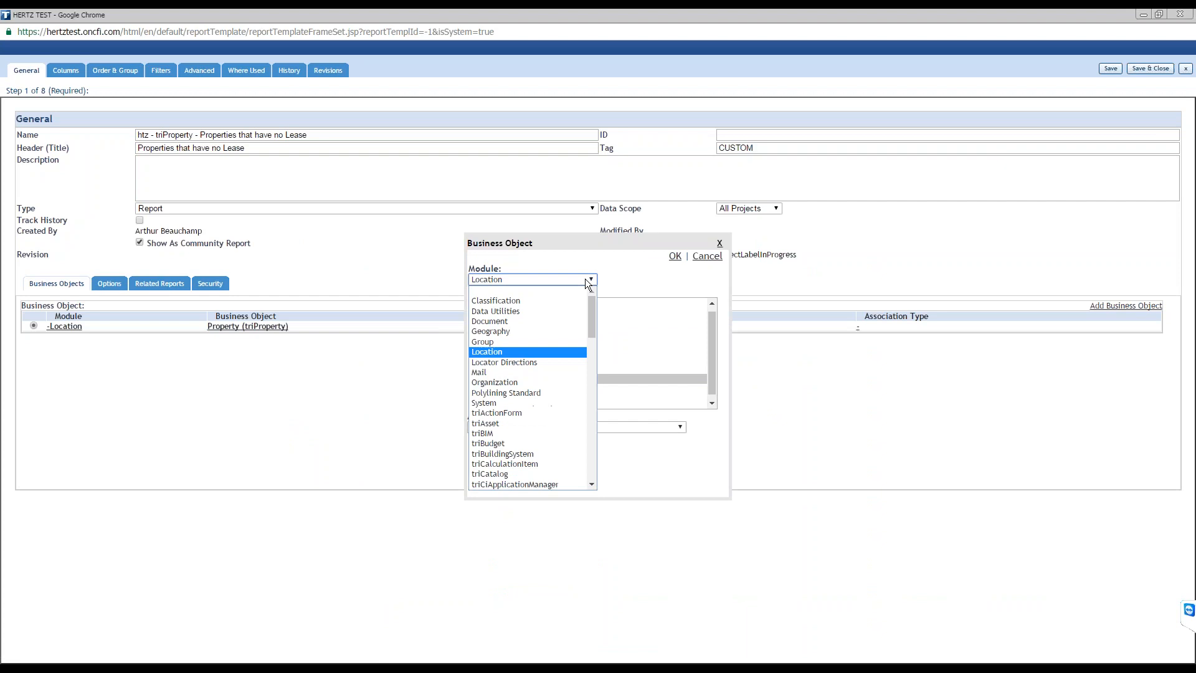
pyautogui.moveTo(592, 308); pyautogui.dragTo(590, 339)
pyautogui.click(542, 377)
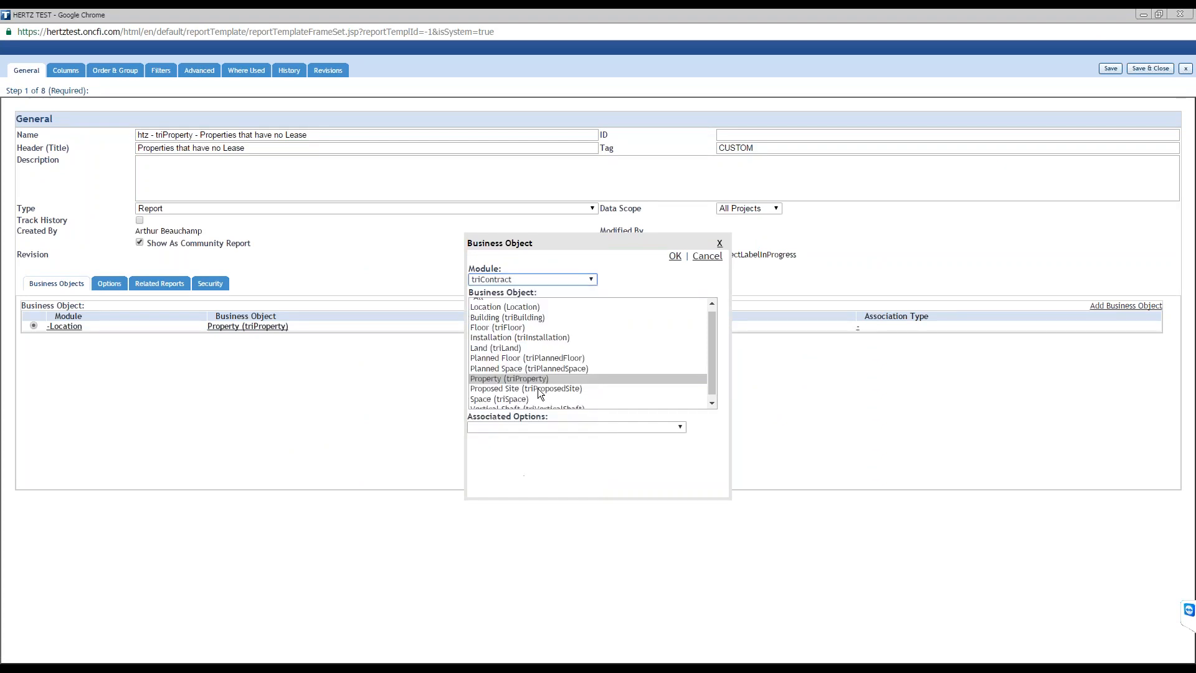
pyautogui.moveTo(714, 337); pyautogui.dragTo(711, 347)
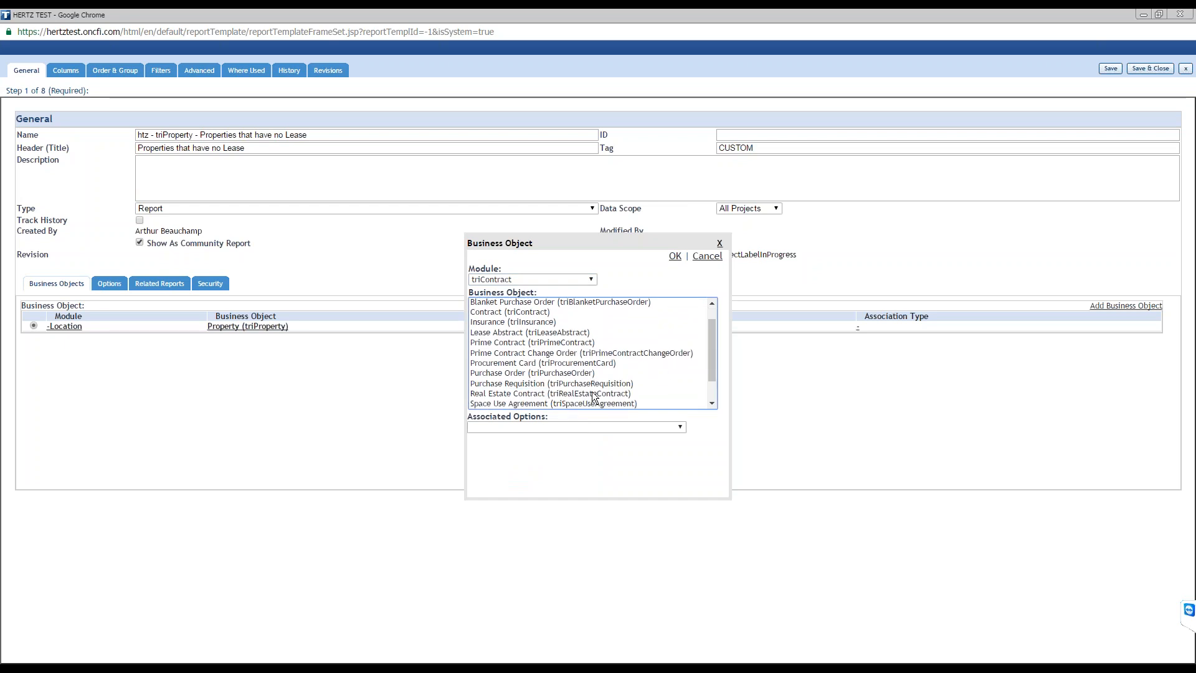
pyautogui.click(562, 393)
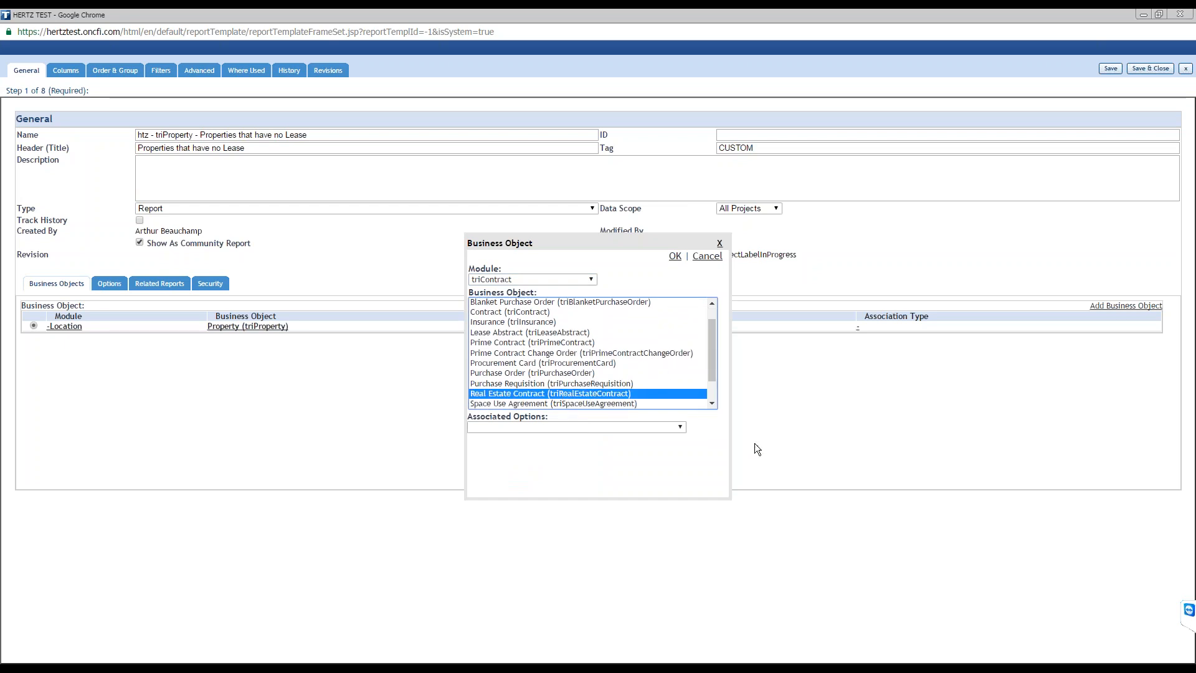
# Recheck the property record's association to the real estate contract and return to the report window
pyautogui.click(633, 428)
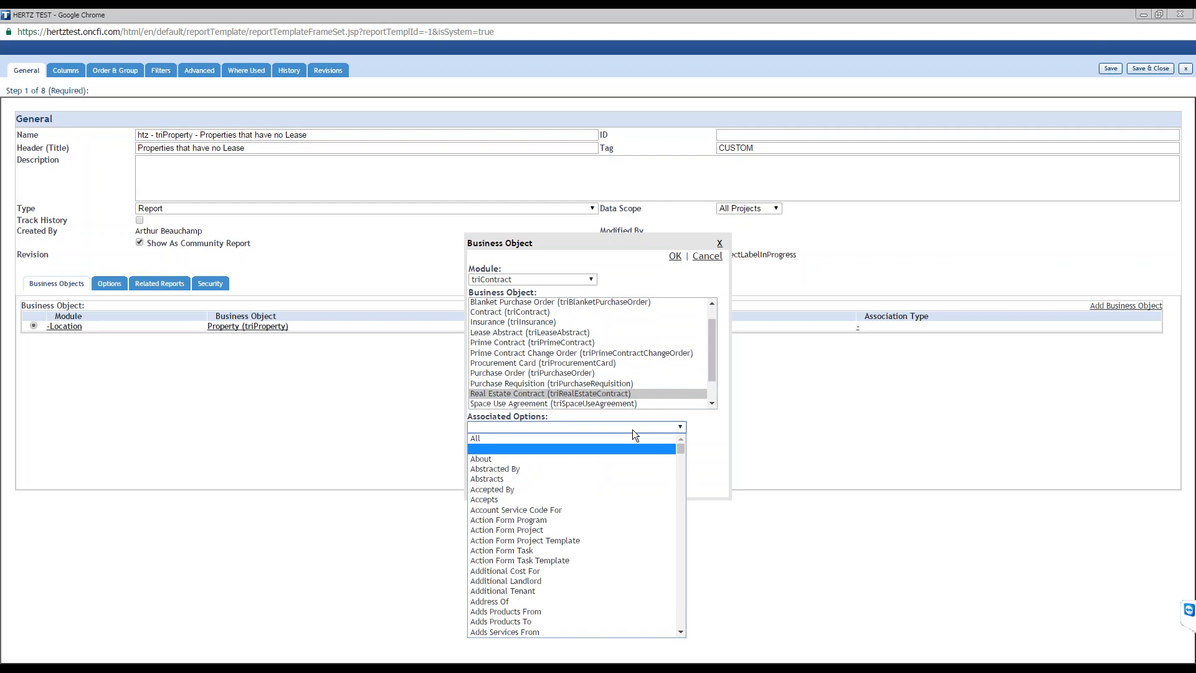
pyautogui.click(56, 668)
pyautogui.click(55, 653)
pyautogui.click(56, 668)
pyautogui.click(63, 637)
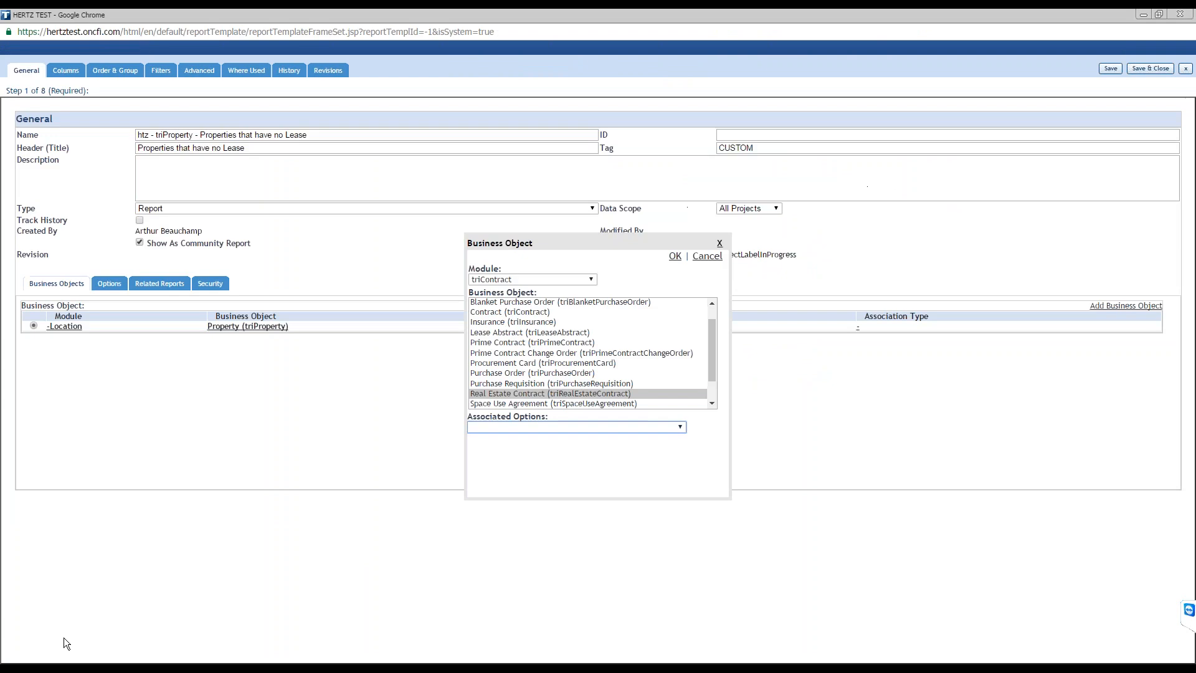
# Add the Real Estate Contract business object with the associated option Primary Location For, and save the report
pyautogui.click(602, 430)
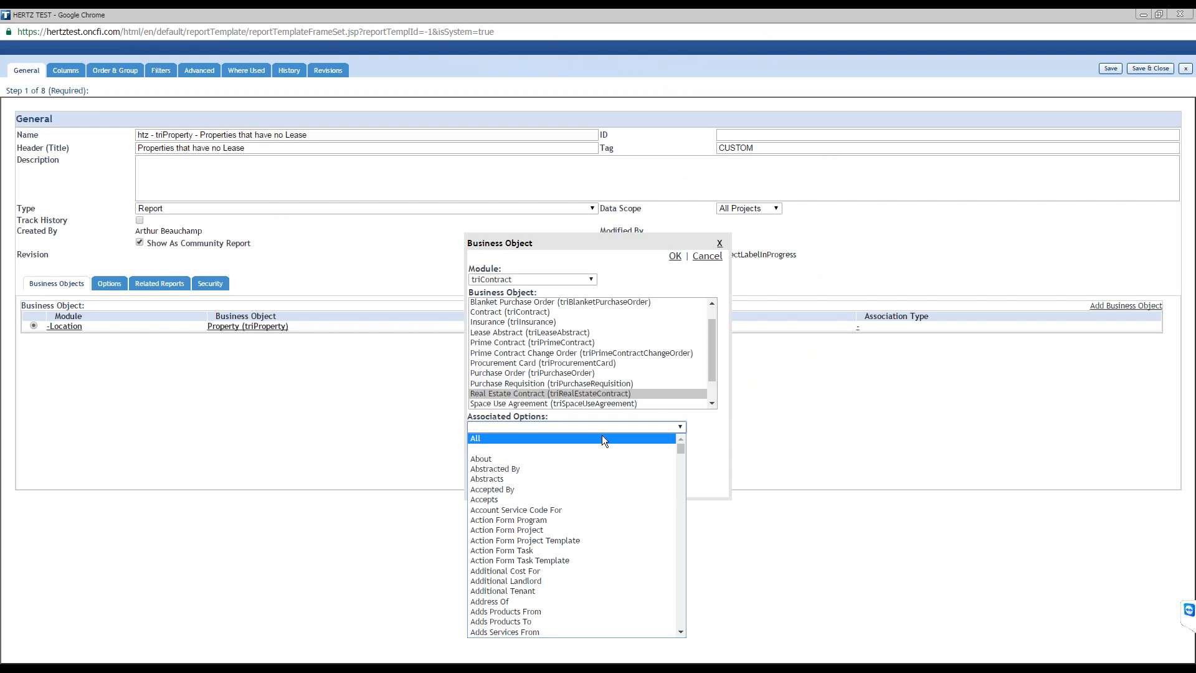
pyautogui.write('pri')
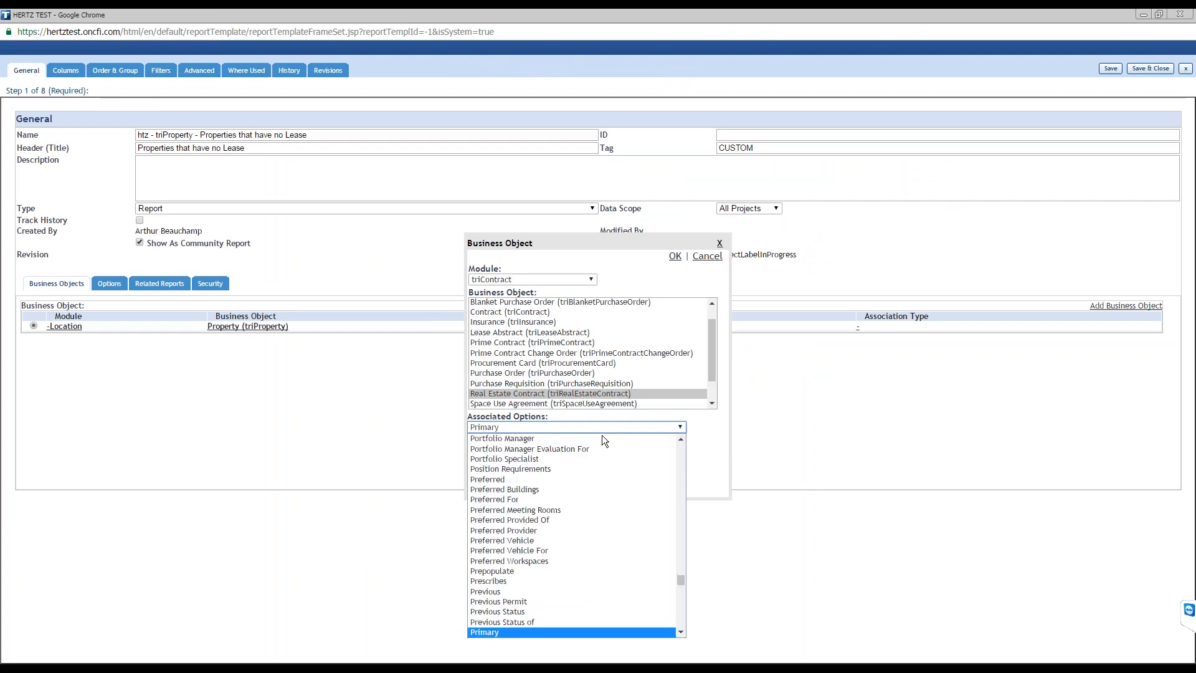
pyautogui.press('Down')
pyautogui.press('Down')
pyautogui.press('Down')
pyautogui.press('Down')
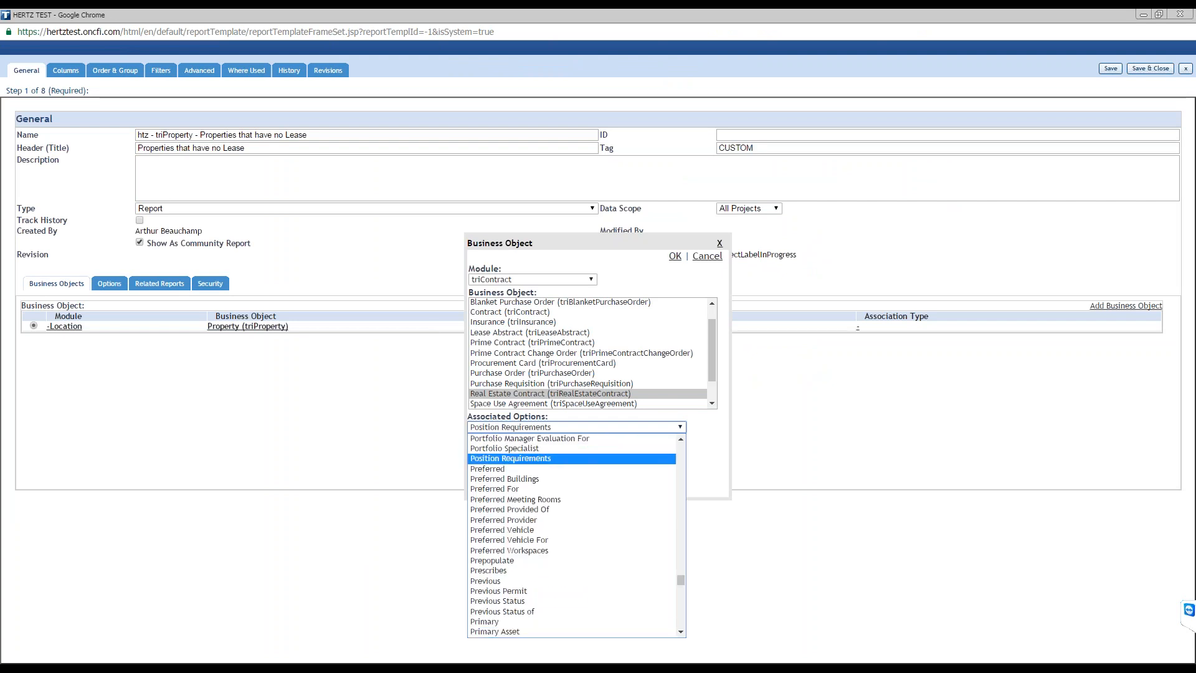
pyautogui.scroll(-8, 584, 528)
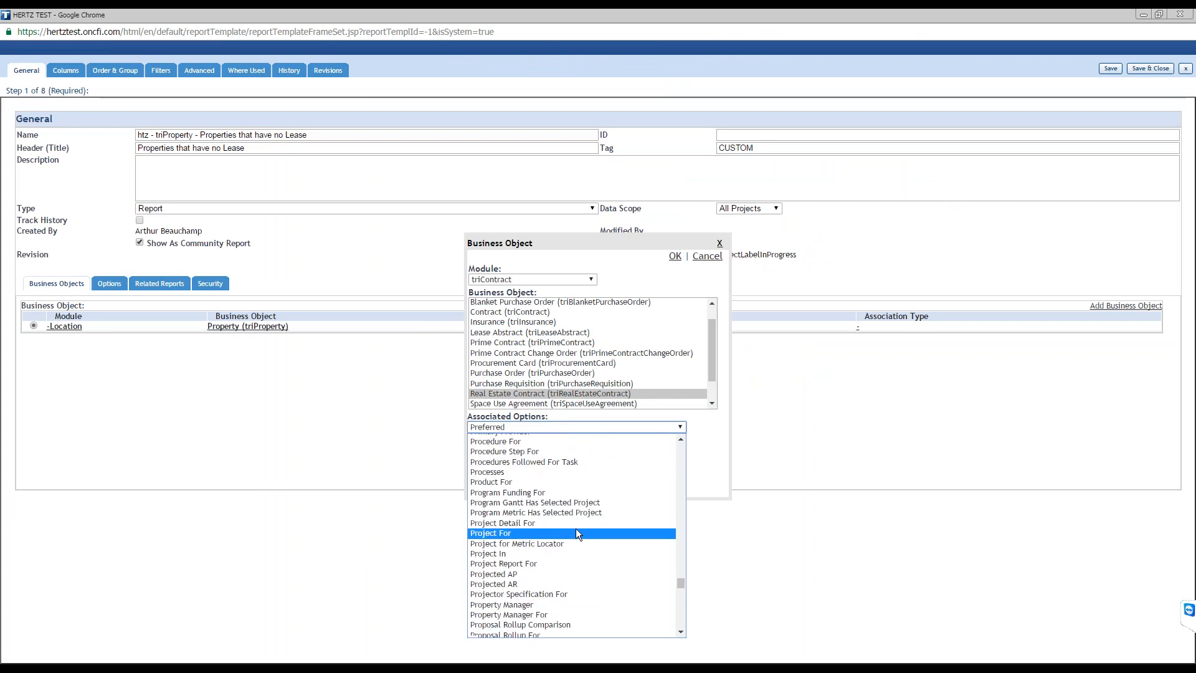
pyautogui.scroll(6, 567, 523)
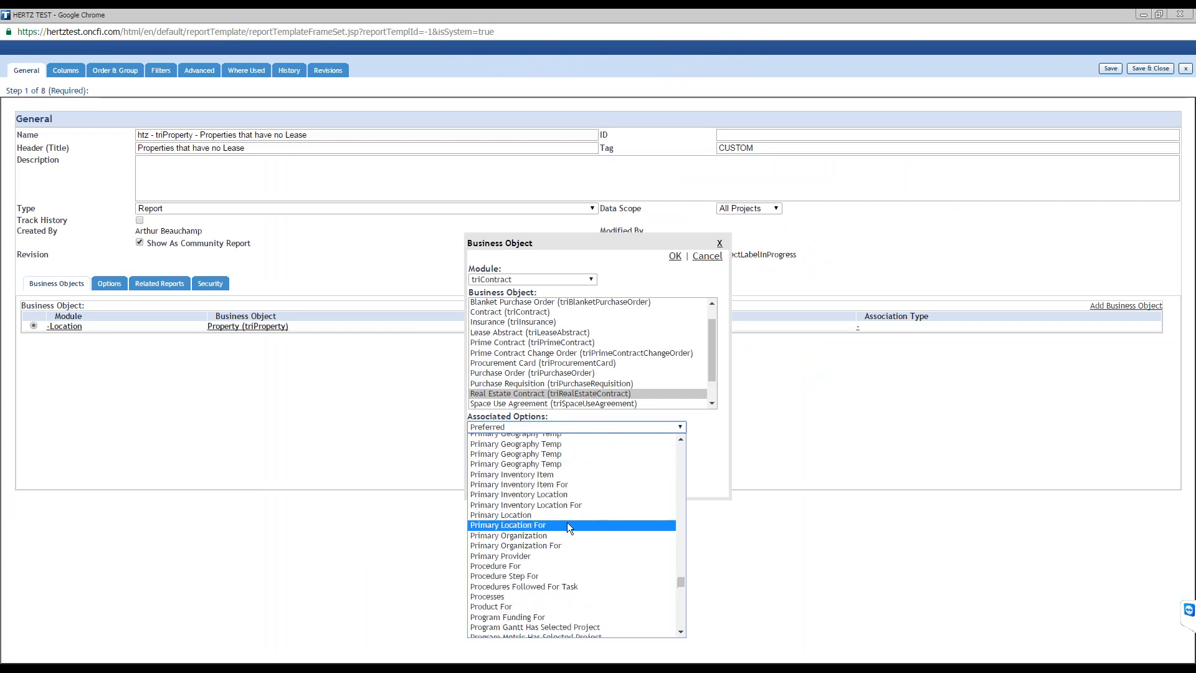
pyautogui.scroll(-3, 680, 583)
pyautogui.moveTo(680, 583); pyautogui.dragTo(680, 581)
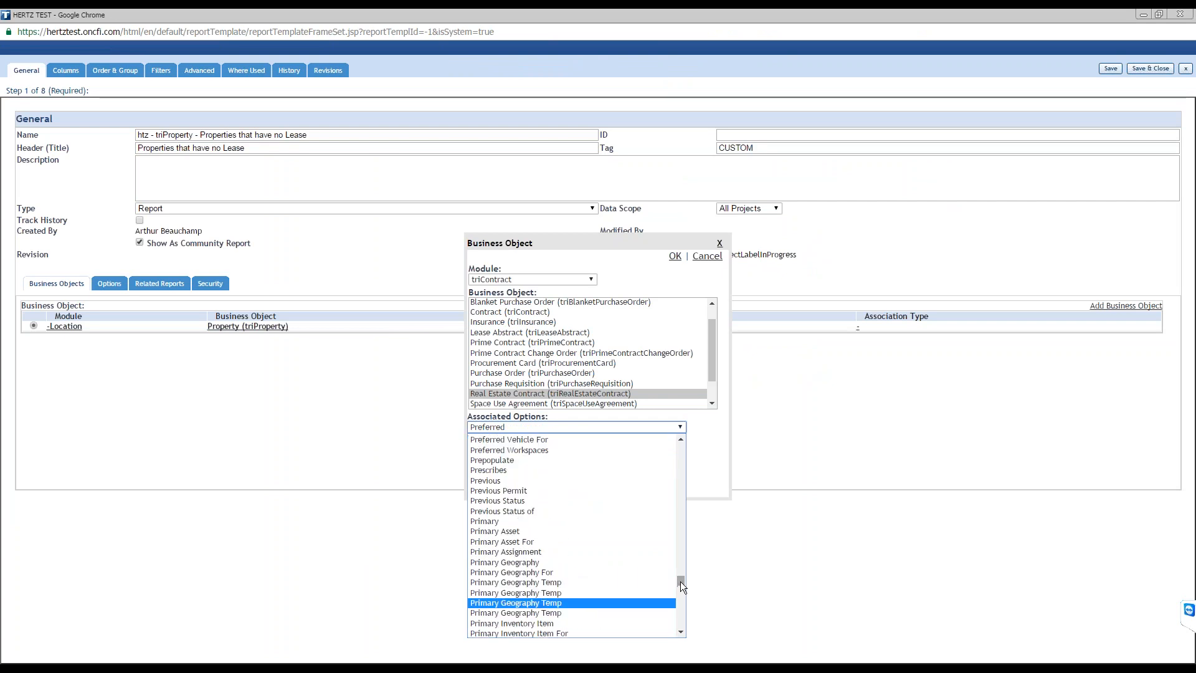
pyautogui.click(683, 633)
pyautogui.click(683, 633)
pyautogui.click(683, 634)
pyautogui.click(683, 633)
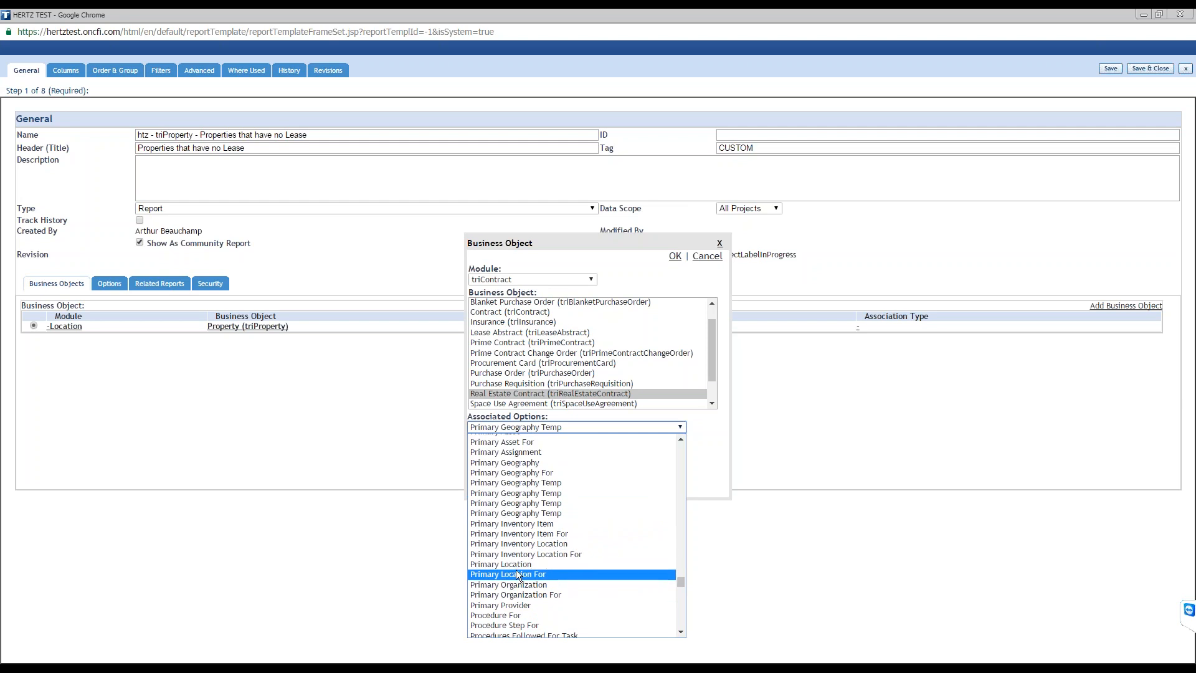
pyautogui.click(567, 578)
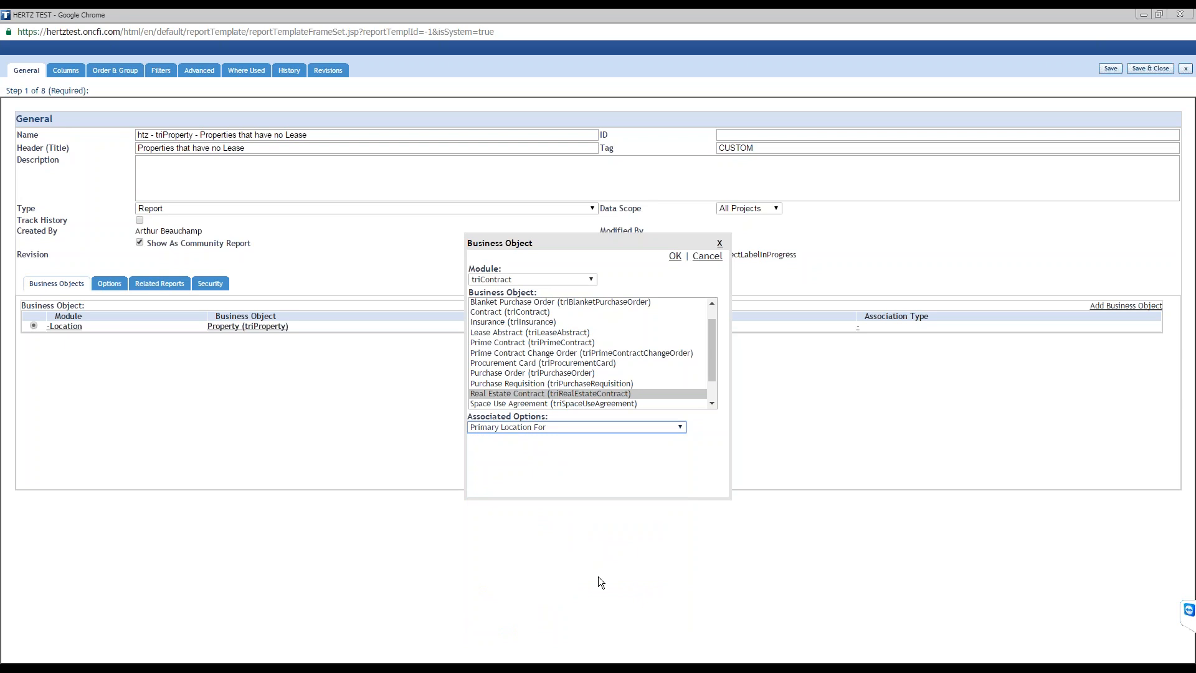
pyautogui.click(675, 256)
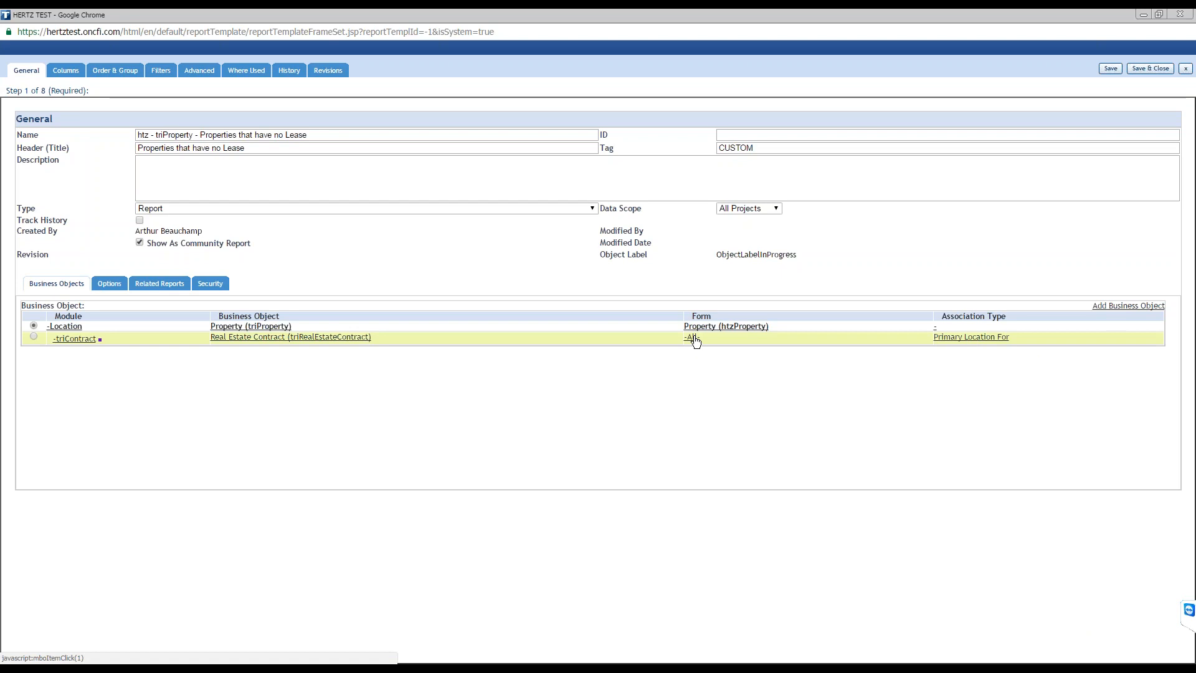
pyautogui.click(1111, 68)
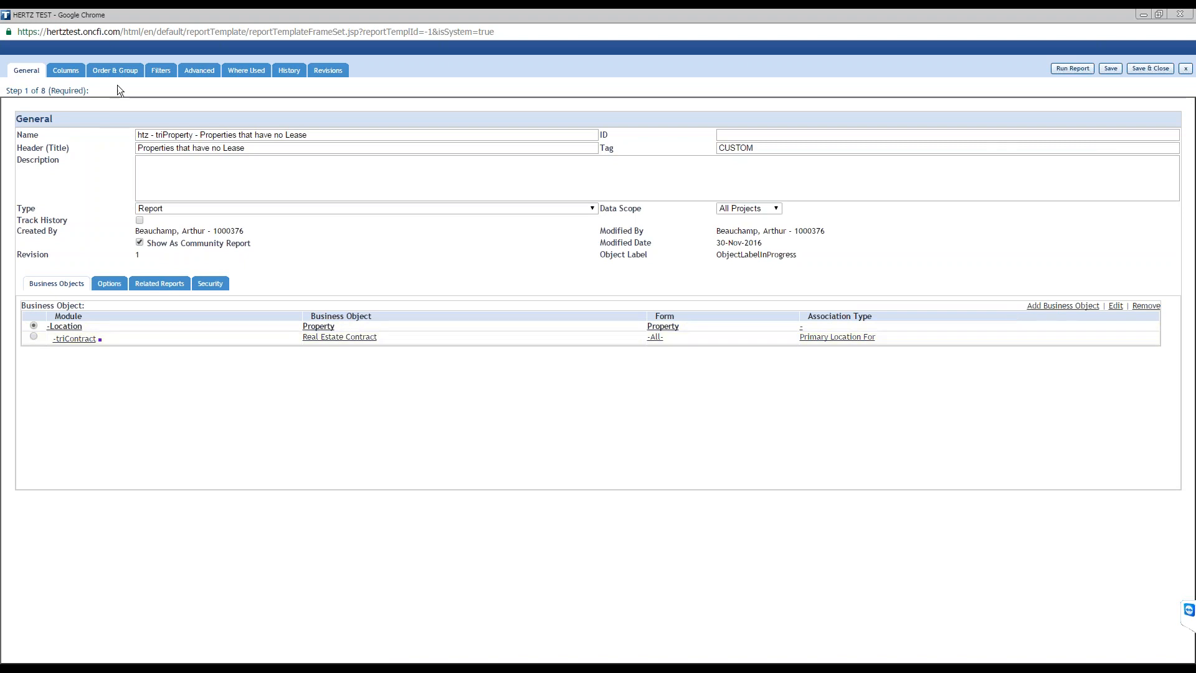
# Add the Property object's ID (triIdTX) and Name (triNameTX) fields to the report's display columns
pyautogui.click(65, 72)
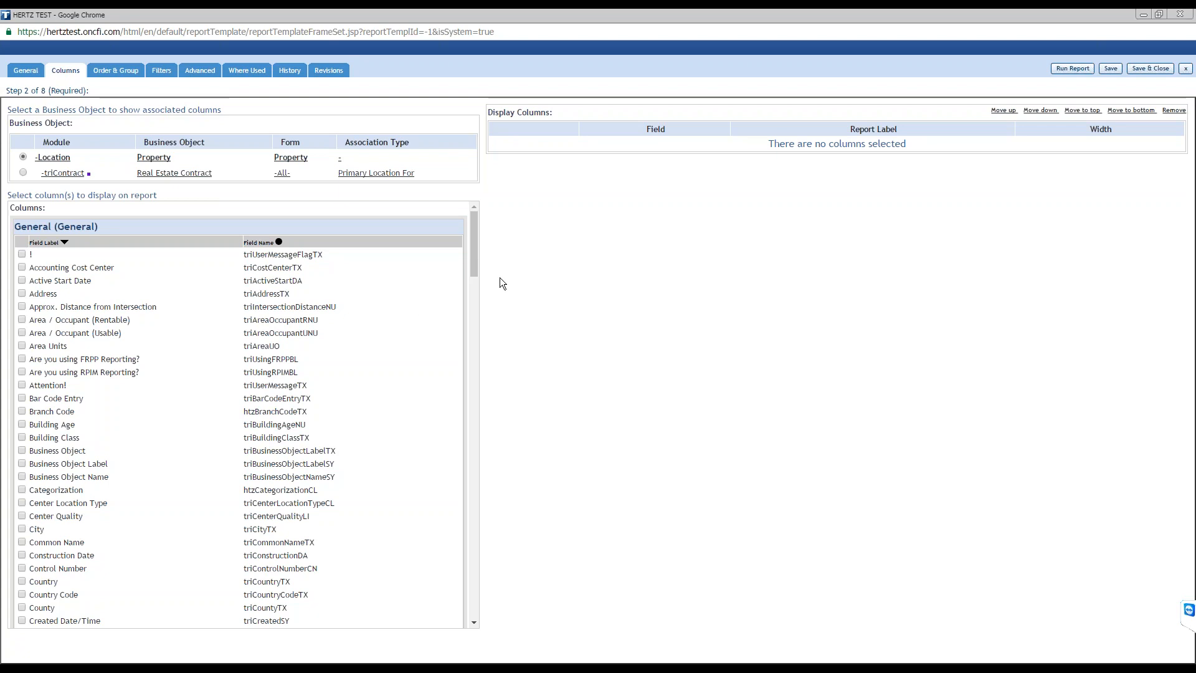
pyautogui.moveTo(472, 263); pyautogui.dragTo(469, 338)
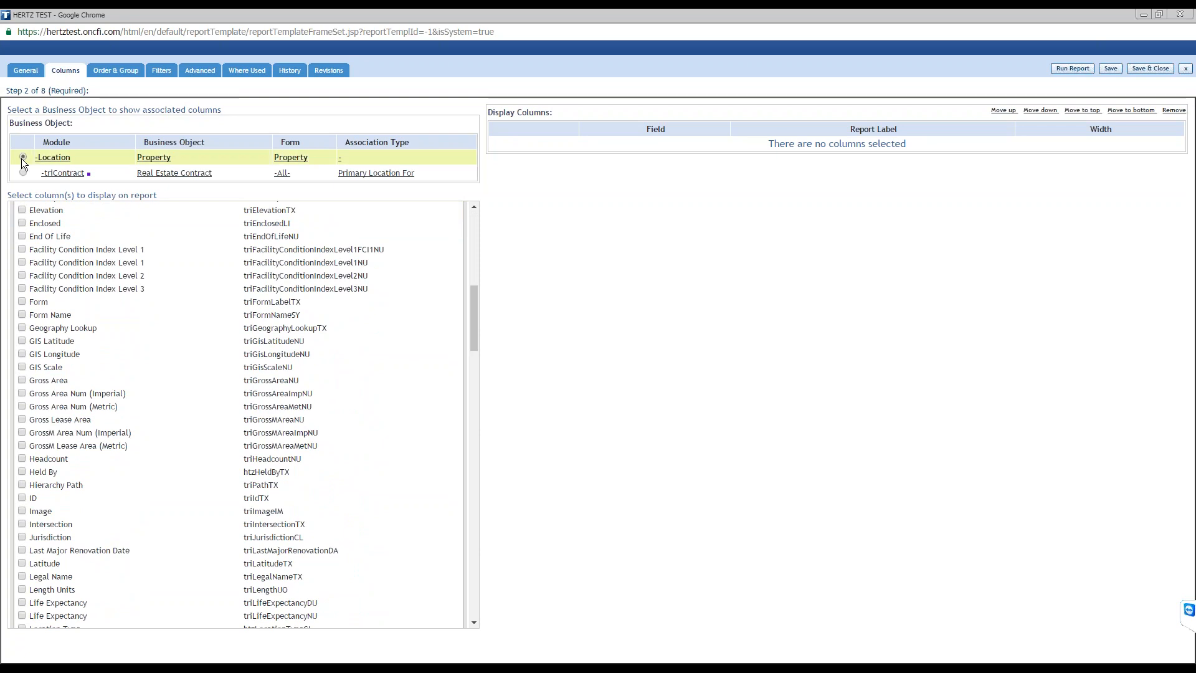
pyautogui.moveTo(476, 325); pyautogui.dragTo(477, 311)
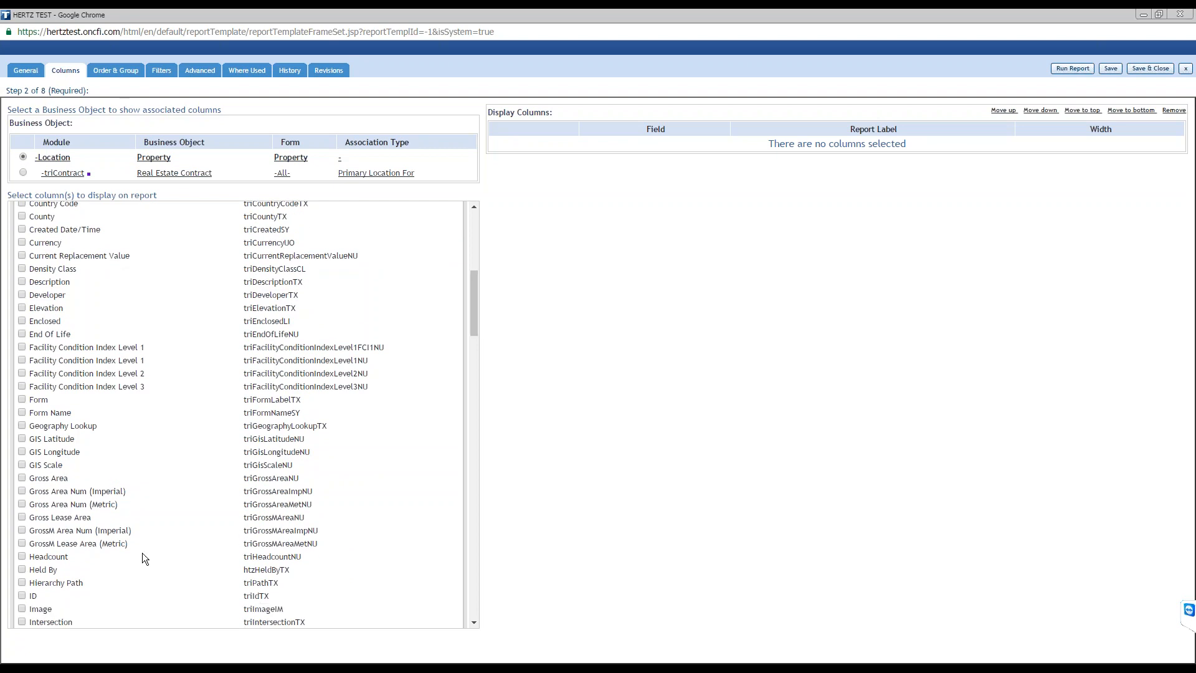
pyautogui.click(22, 595)
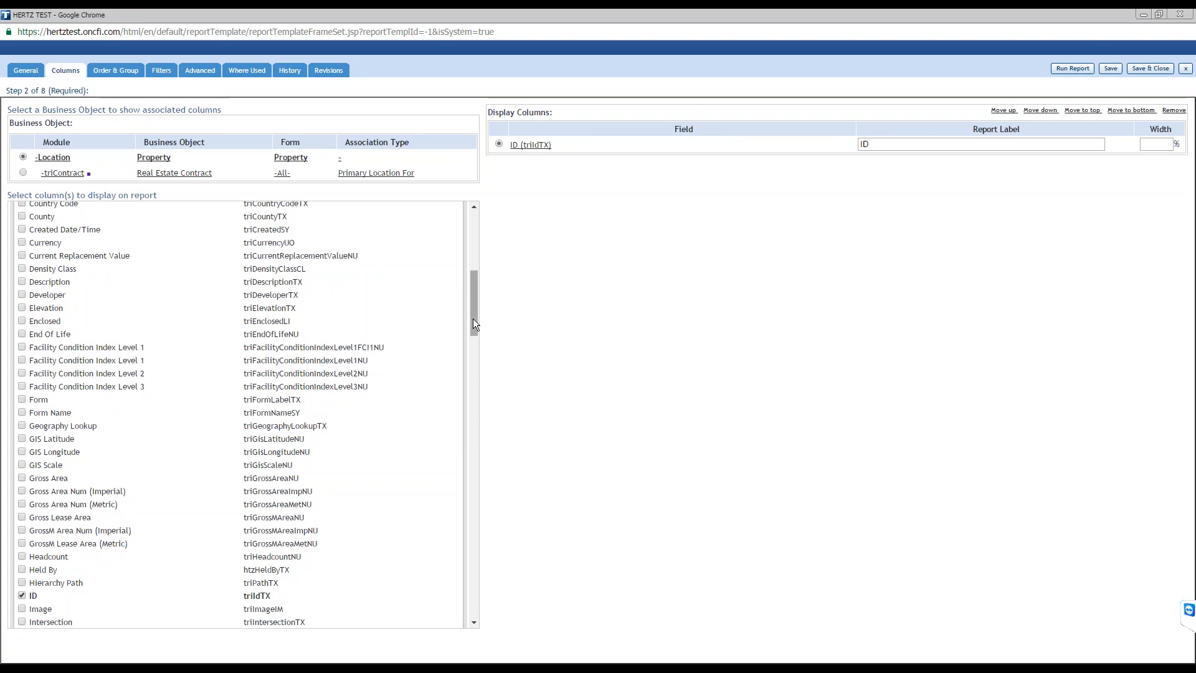
pyautogui.moveTo(476, 319); pyautogui.dragTo(472, 382)
pyautogui.click(201, 468)
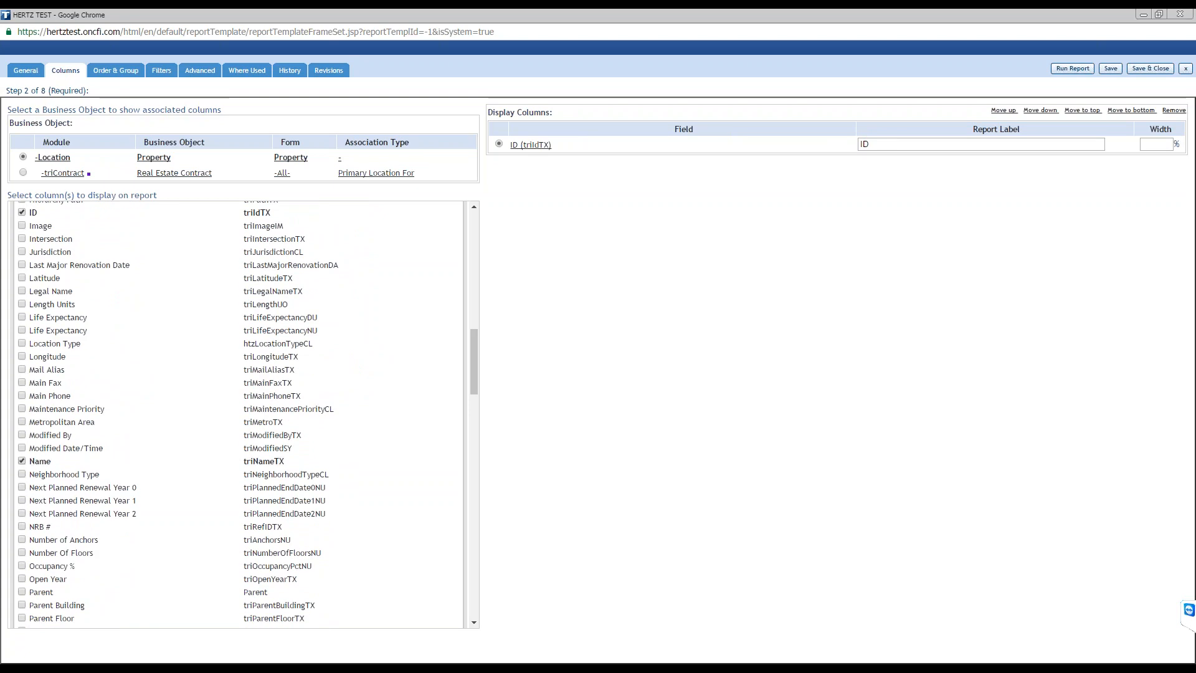
# Add the Property object's City (triCityTX) field to the report's display columns
pyautogui.scroll(-3, 169, 460)
pyautogui.scroll(-1, 110, 481)
pyautogui.scroll(3, 147, 471)
pyautogui.moveTo(473, 390); pyautogui.dragTo(472, 255)
pyautogui.scroll(-2, 87, 395)
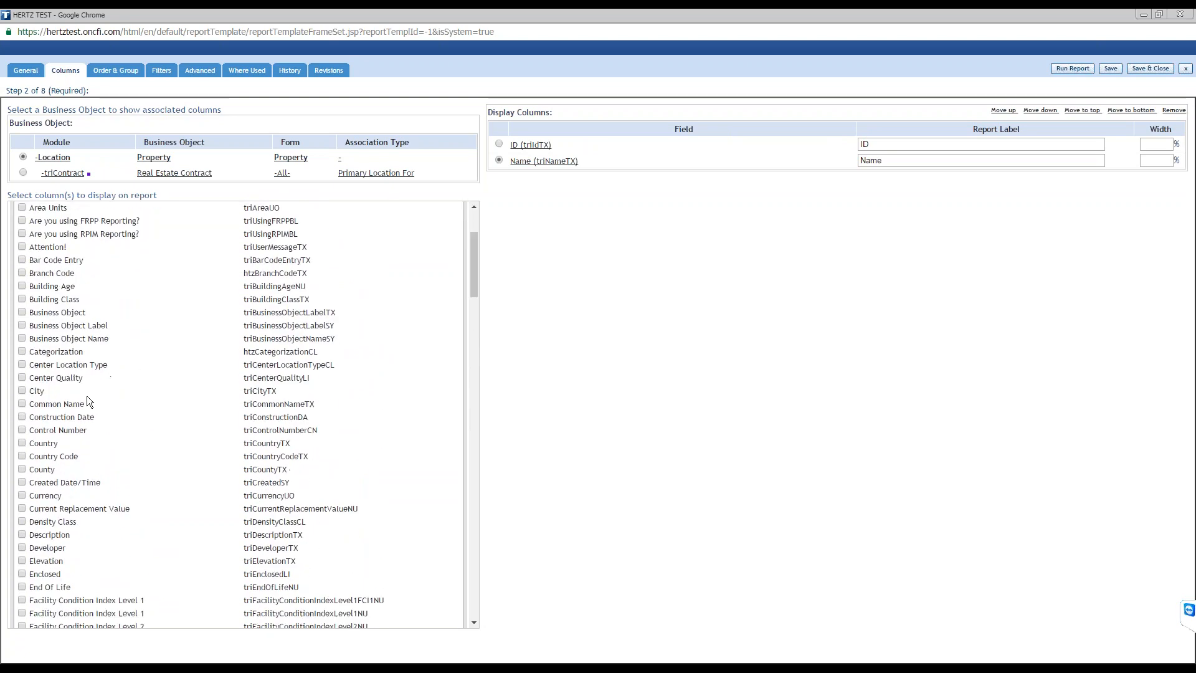
pyautogui.click(22, 391)
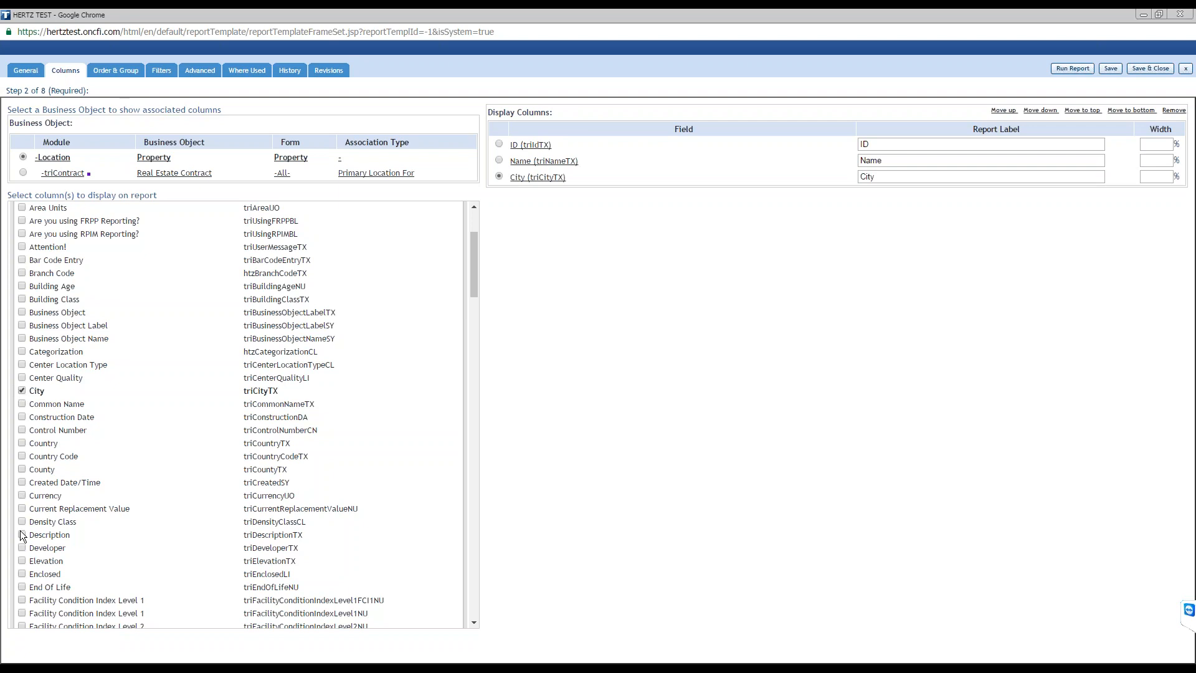
# Add the Property object's Country (triCountryTX) and Address (triAddressTX) fields to the report's display columns
pyautogui.click(22, 443)
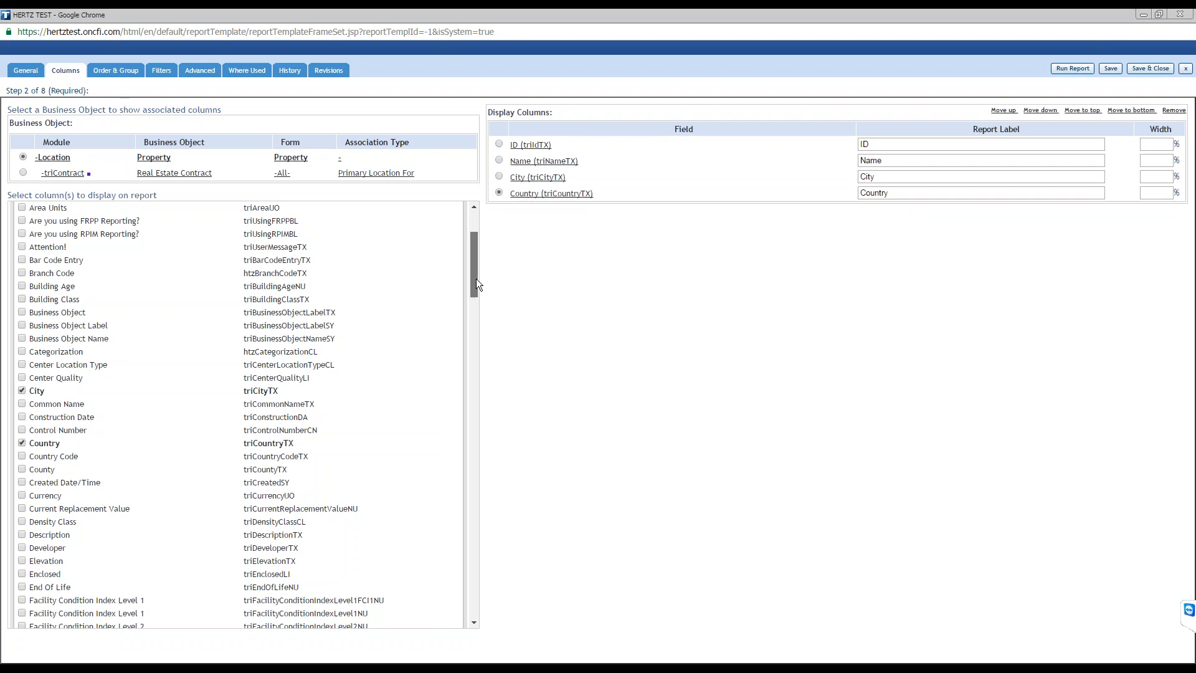
pyautogui.moveTo(476, 279); pyautogui.dragTo(482, 265)
pyautogui.click(21, 249)
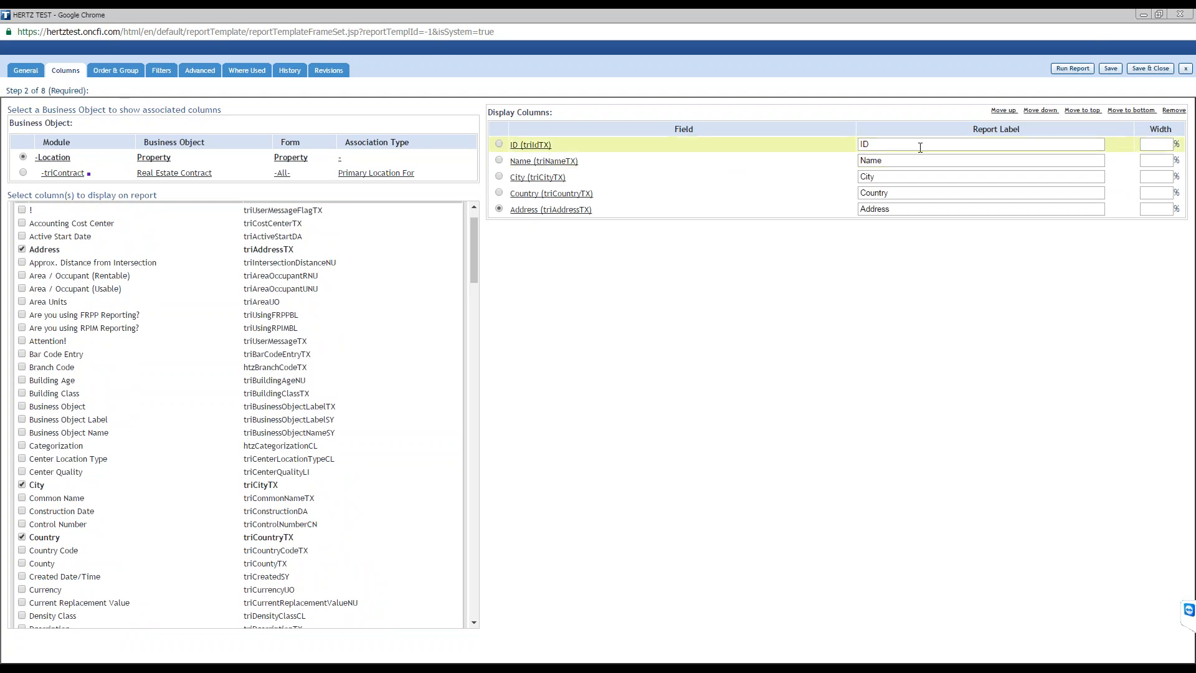
# Change the report labels of the Property ID and Name columns to "Property ID" and "Property Name"
pyautogui.doubleClick(861, 160)
pyautogui.click(832, 264)
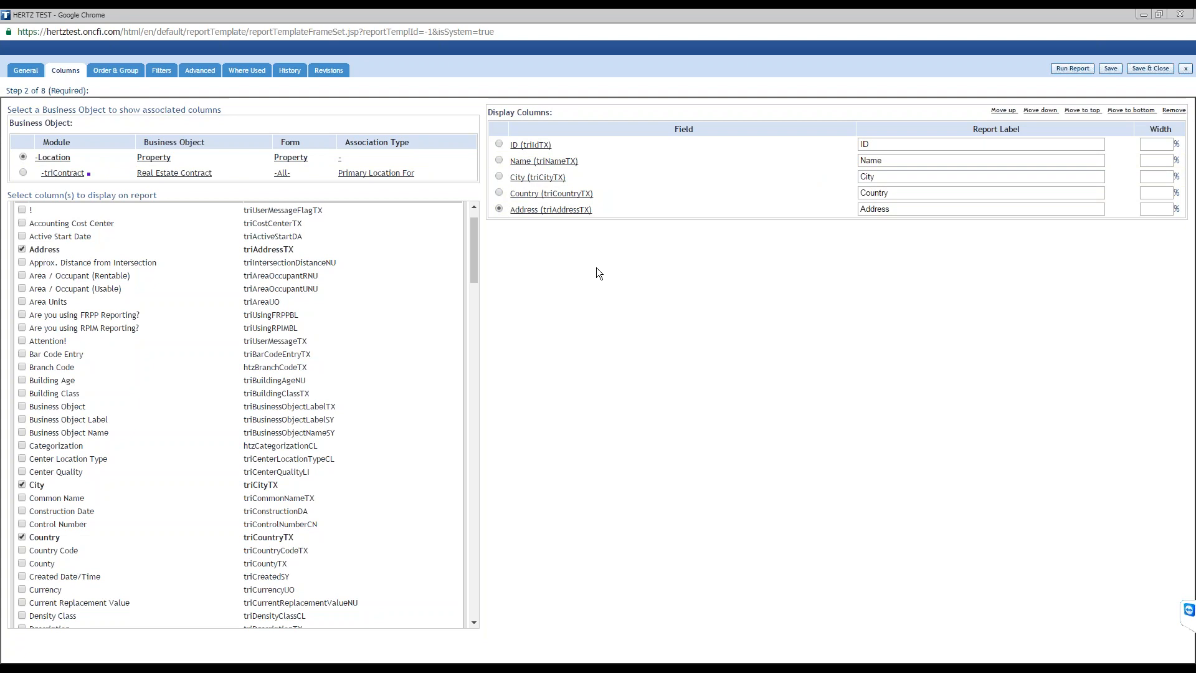
pyautogui.click(861, 144)
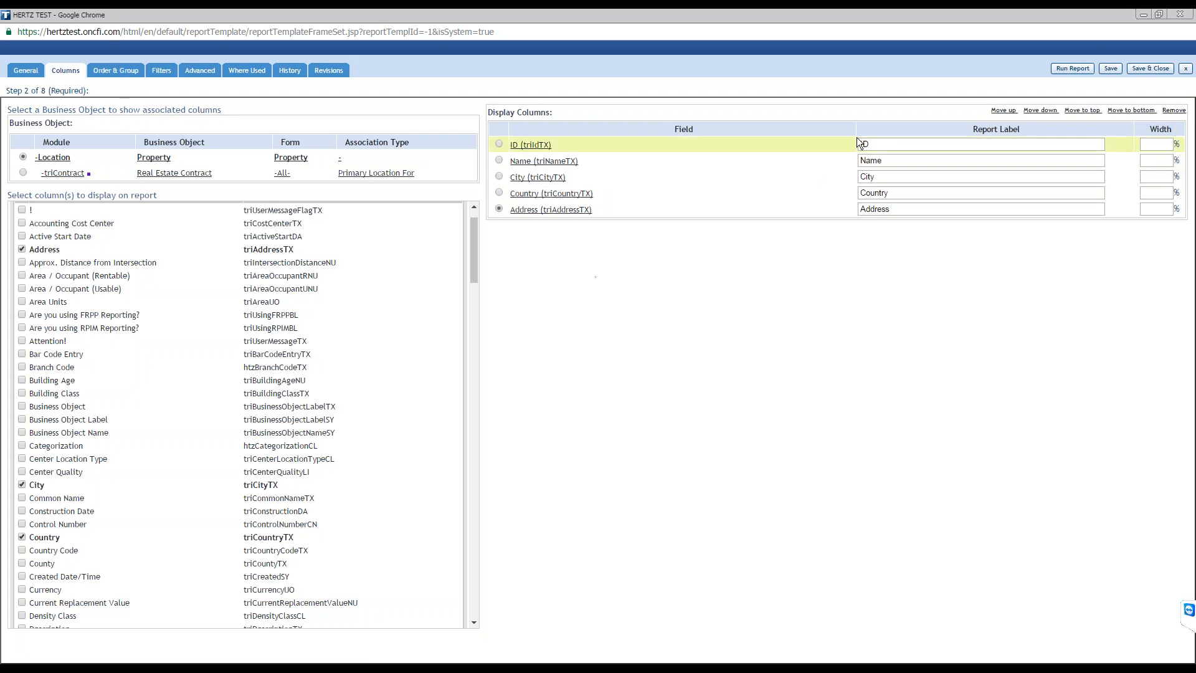
pyautogui.write('Property')
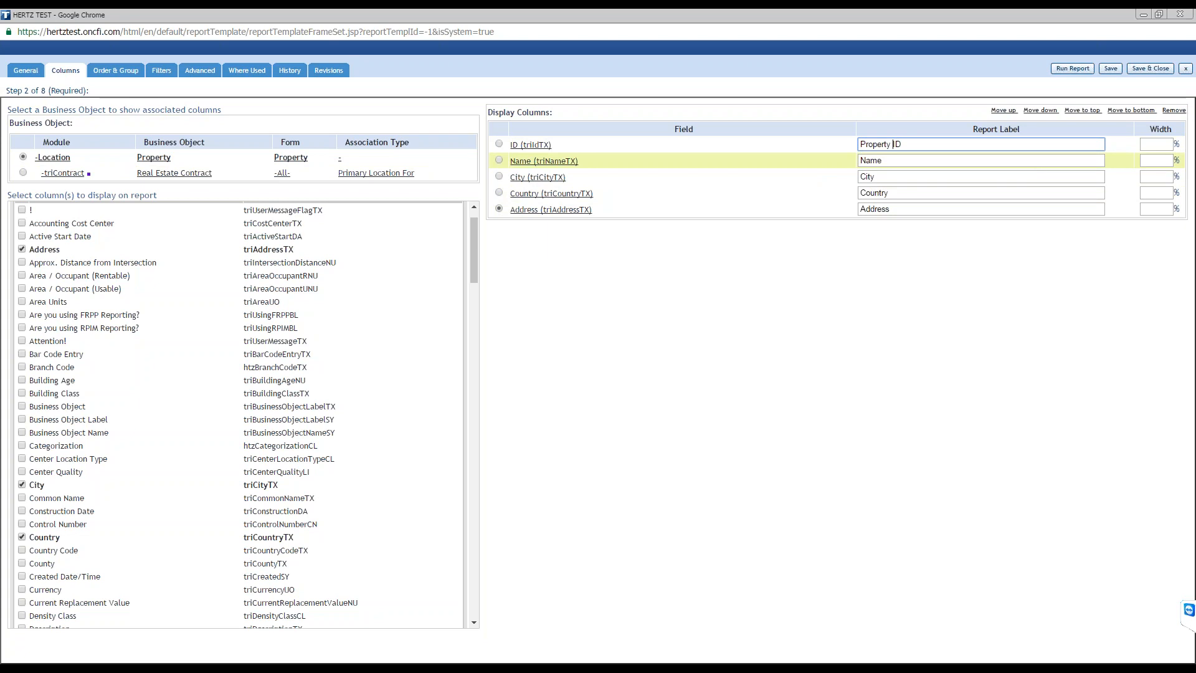
pyautogui.click(861, 161)
pyautogui.write('Property')
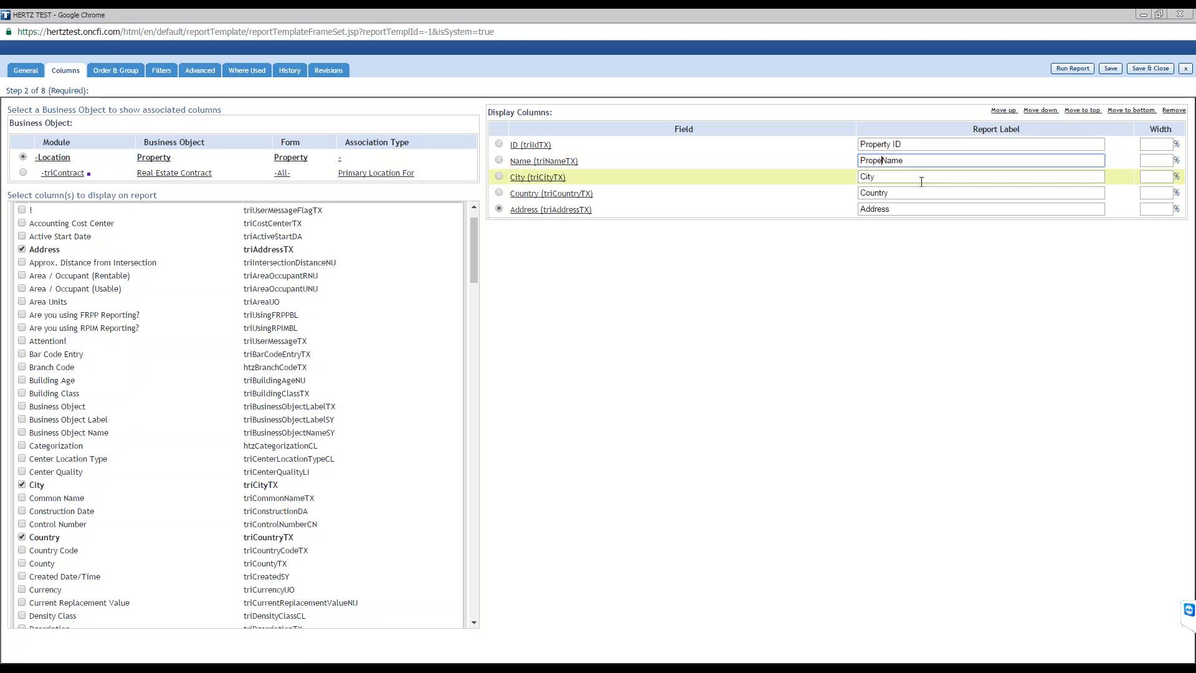
# Copy the "Property" prefix into the other labels to make them "Property City", "Property Country" and "Property Address"
pyautogui.hotkey('shift', 'Left')
pyautogui.hotkey('shift', 'Left')
pyautogui.hotkey('shift', 'Left')
pyautogui.hotkey('shift', 'Left')
pyautogui.hotkey('shift', 'Left')
pyautogui.hotkey('shift', 'Left')
pyautogui.hotkey('shift', 'Left')
pyautogui.hotkey('shift', 'Left')
pyautogui.hotkey('shift', 'Left')
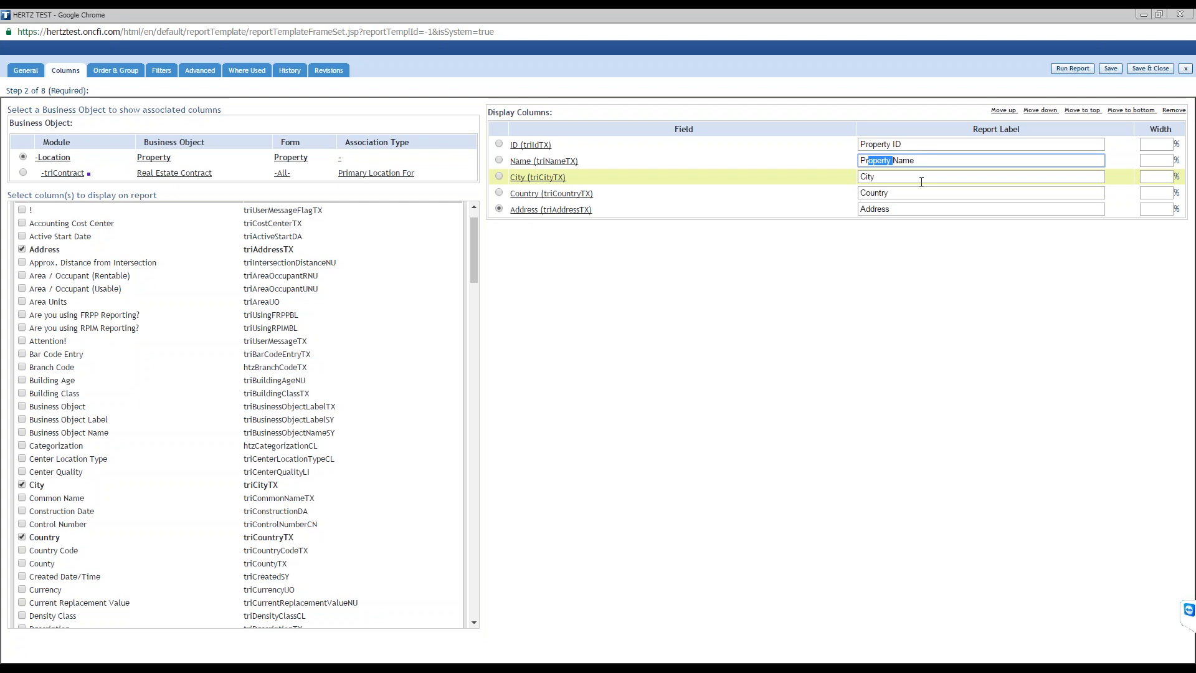
pyautogui.hotkey('ctrl', 'c')
pyautogui.click(861, 177)
pyautogui.hotkey('ctrl', 'v')
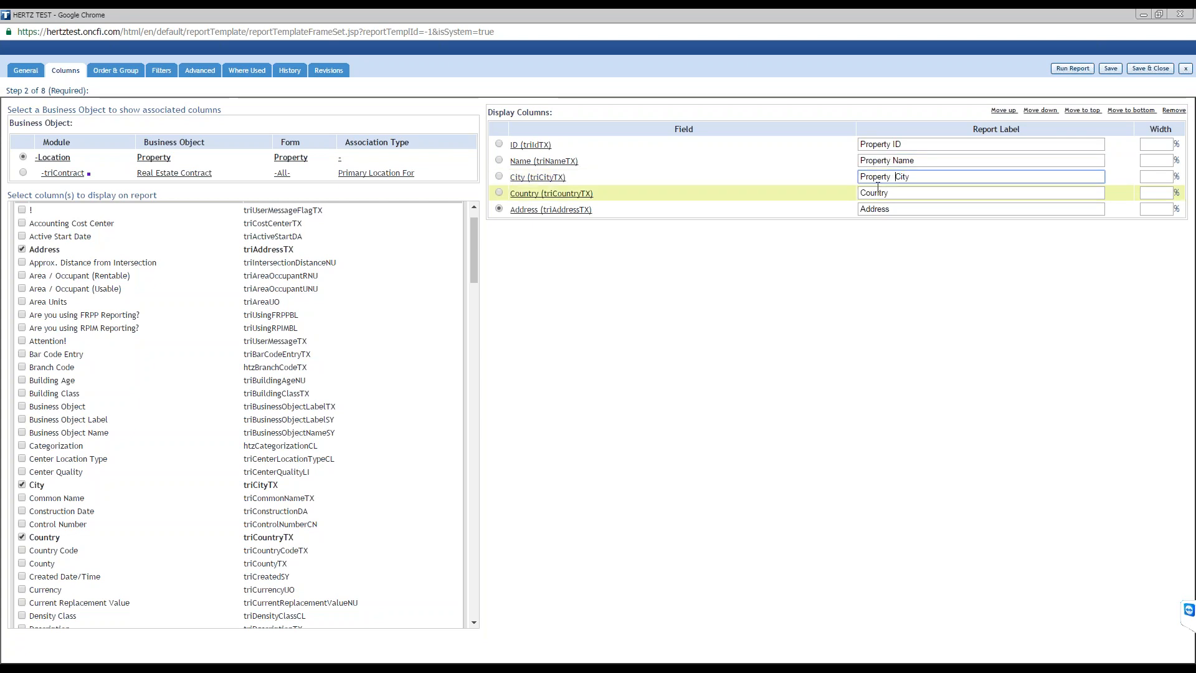
pyautogui.press('BackSpace')
pyautogui.click(860, 193)
pyautogui.hotkey('ctrl', 'v')
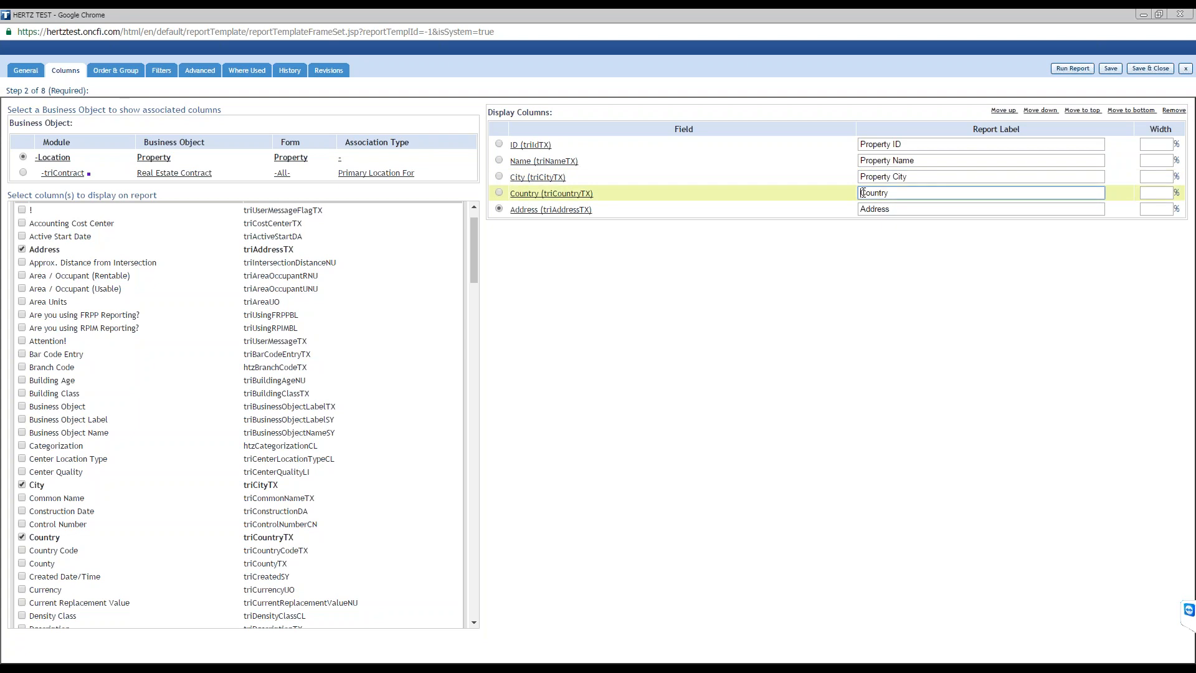
pyautogui.click(862, 209)
pyautogui.hotkey('ctrl', 'v')
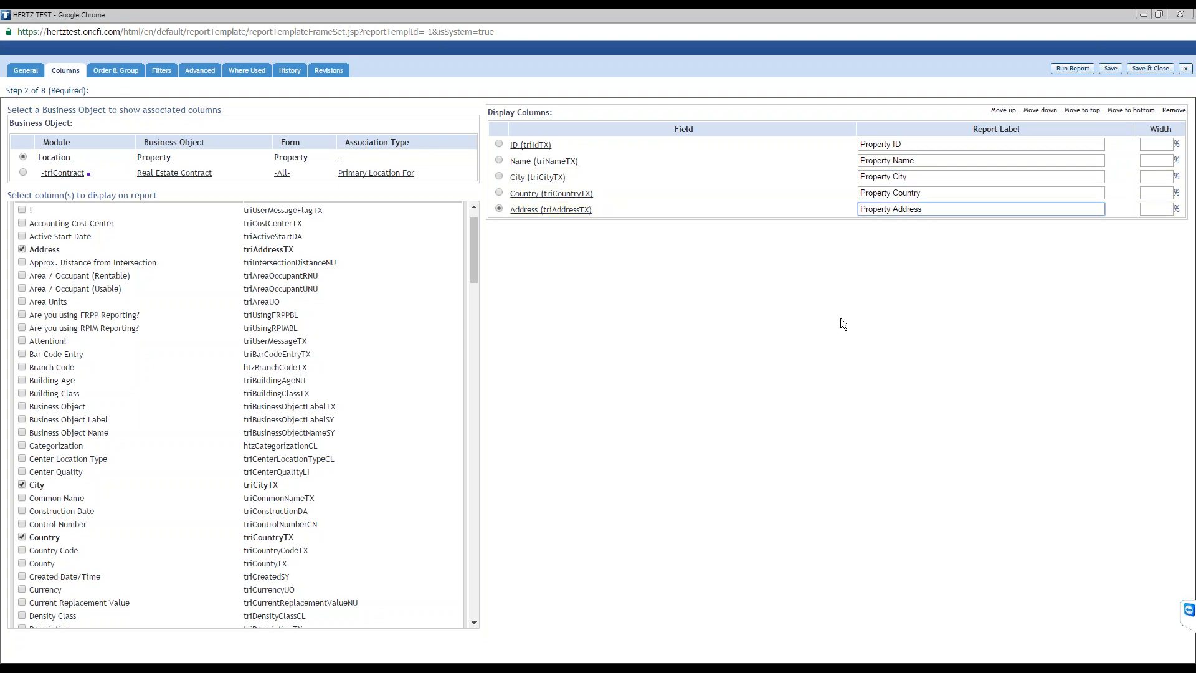
pyautogui.click(821, 318)
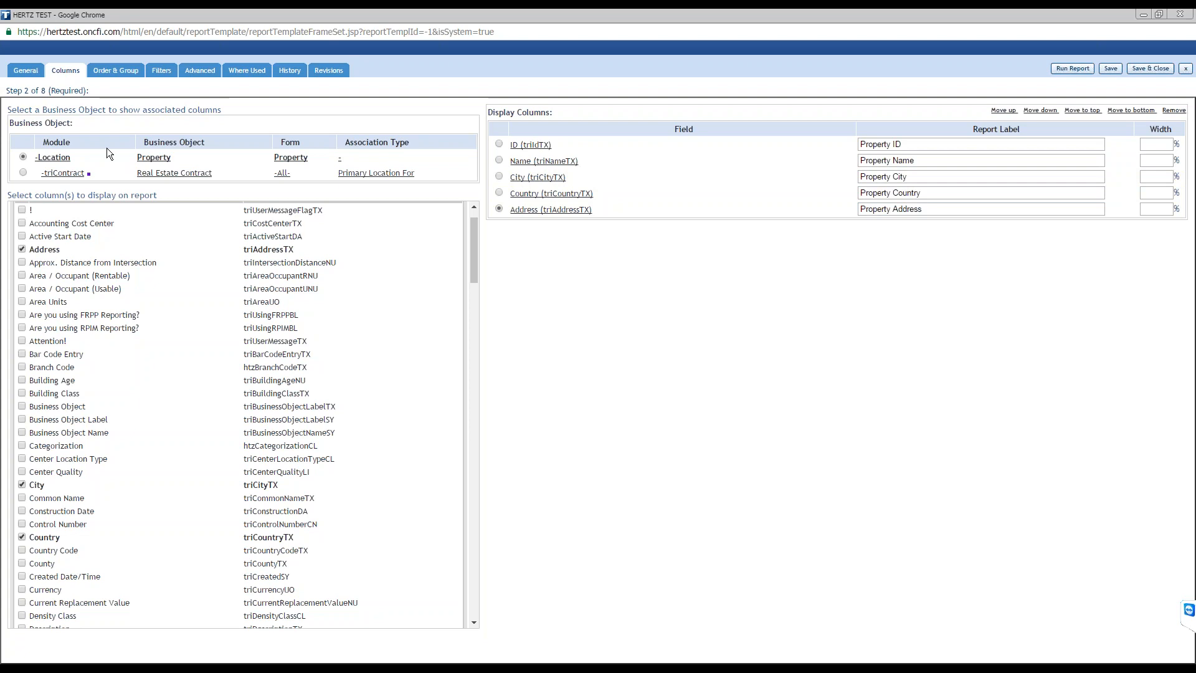
# Add the Property object's Status (triStatusCL) field to the display columns and label it "Property Status"
pyautogui.click(24, 172)
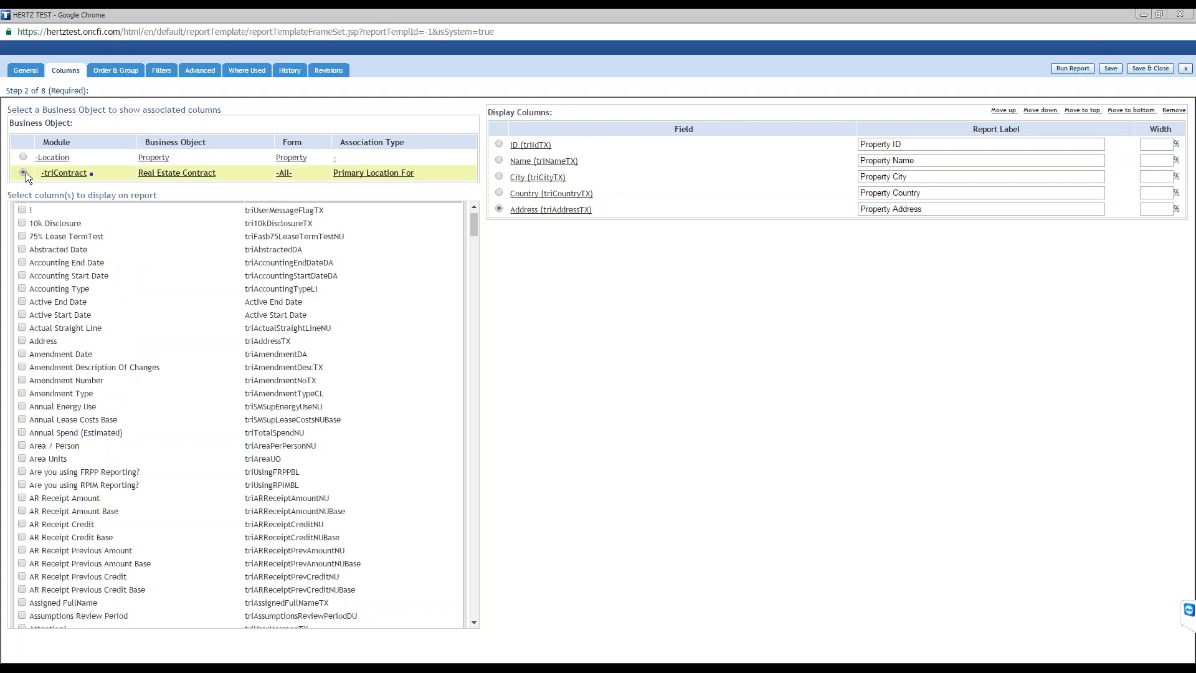
pyautogui.click(24, 157)
pyautogui.moveTo(472, 249); pyautogui.dragTo(468, 474)
pyautogui.click(22, 278)
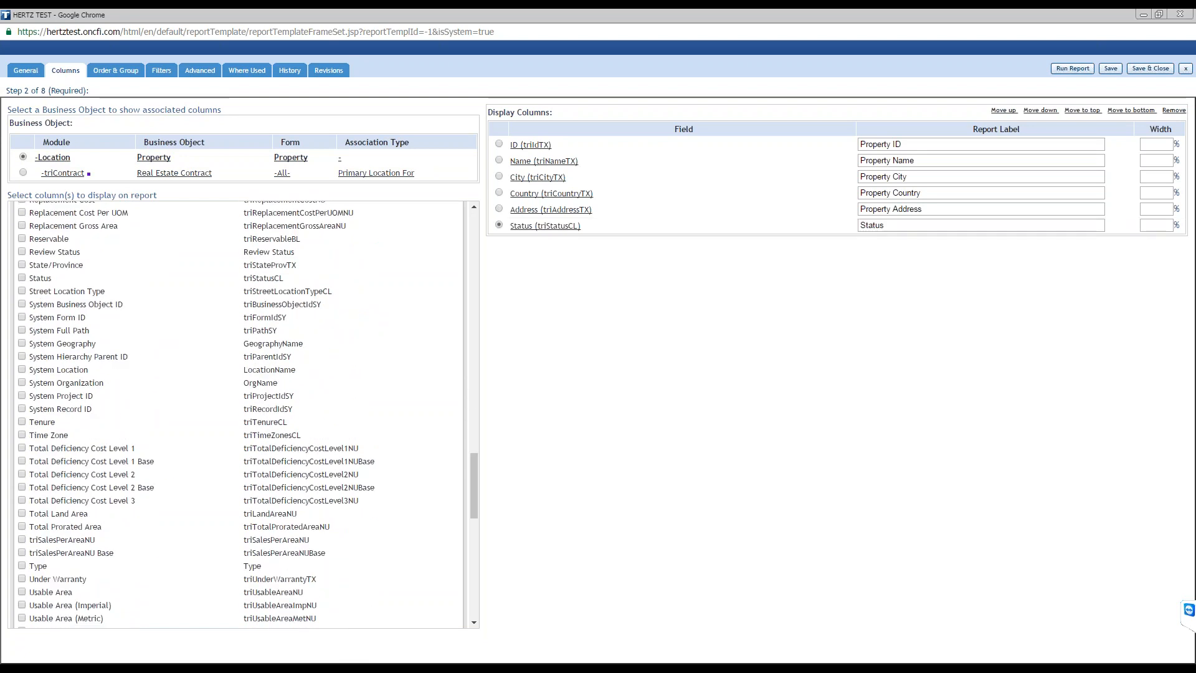
pyautogui.click(859, 226)
pyautogui.write('Property')
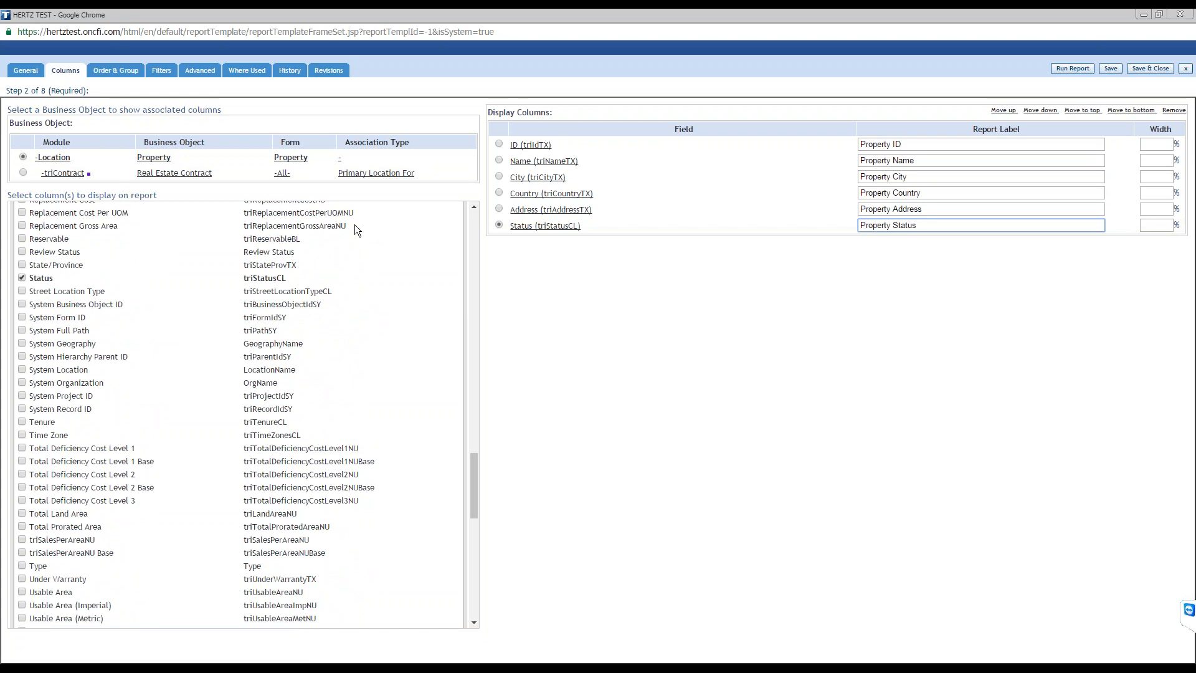
# Add the Real Estate Contract object's ID (triIdTX) and Name (triNameTX) fields to the display columns
pyautogui.click(24, 173)
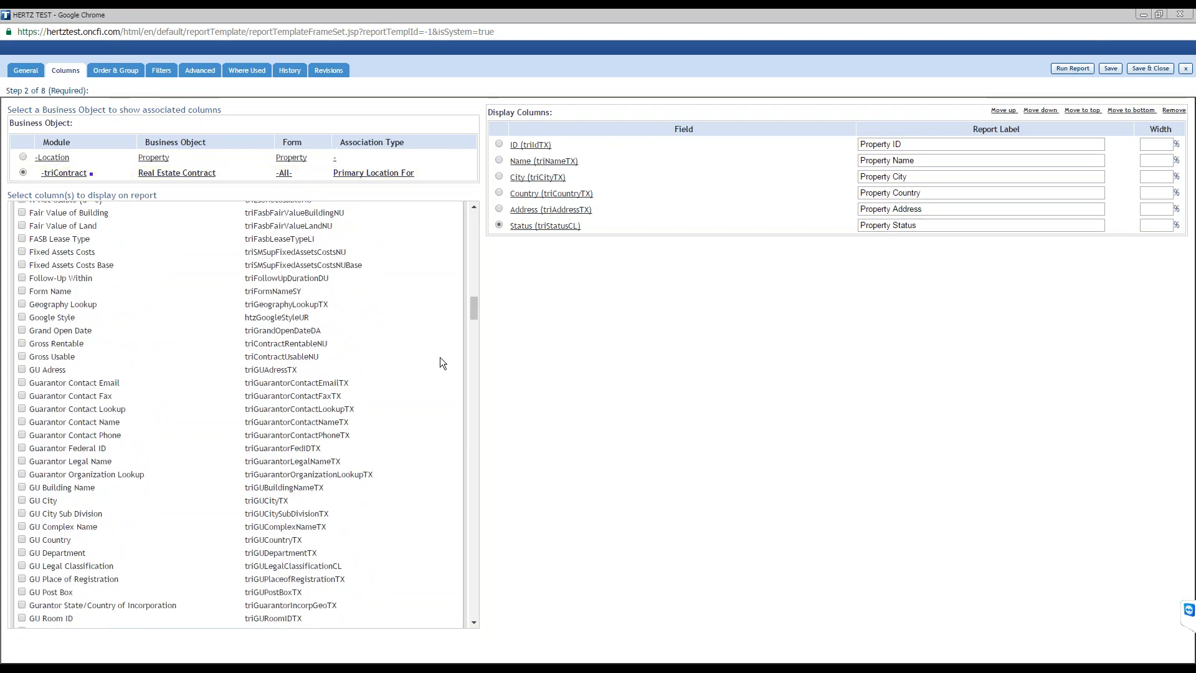
pyautogui.moveTo(478, 311); pyautogui.dragTo(466, 276)
pyautogui.scroll(-7, 122, 364)
pyautogui.scroll(-15, 103, 374)
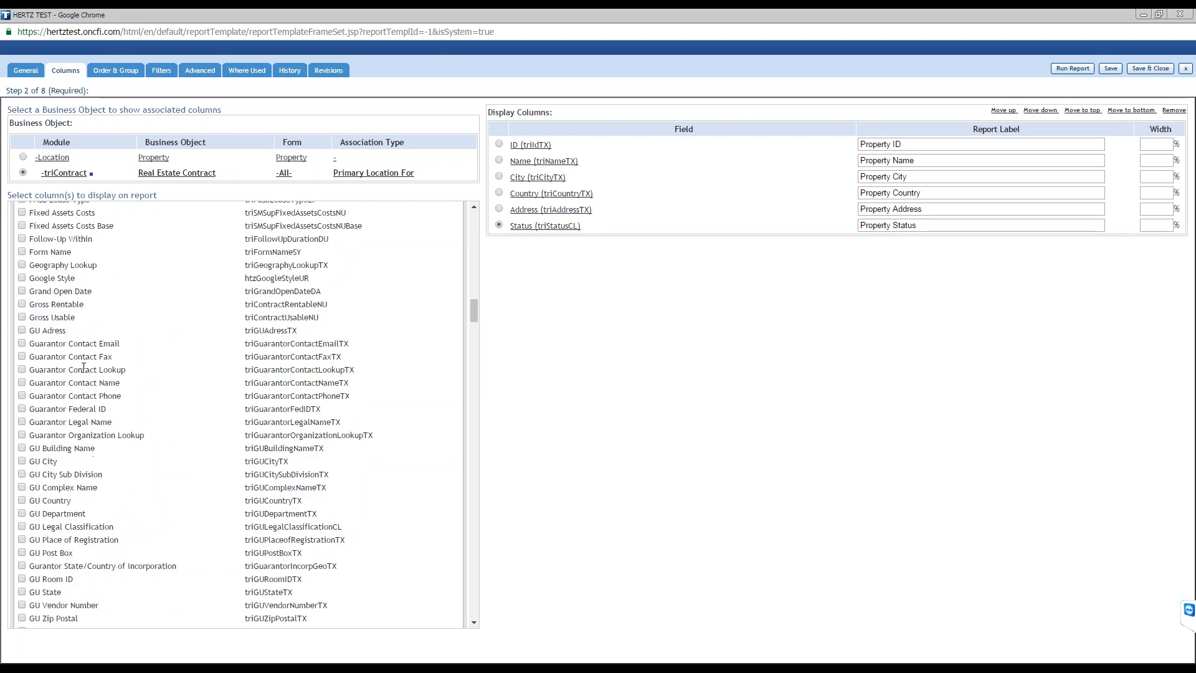
pyautogui.click(22, 235)
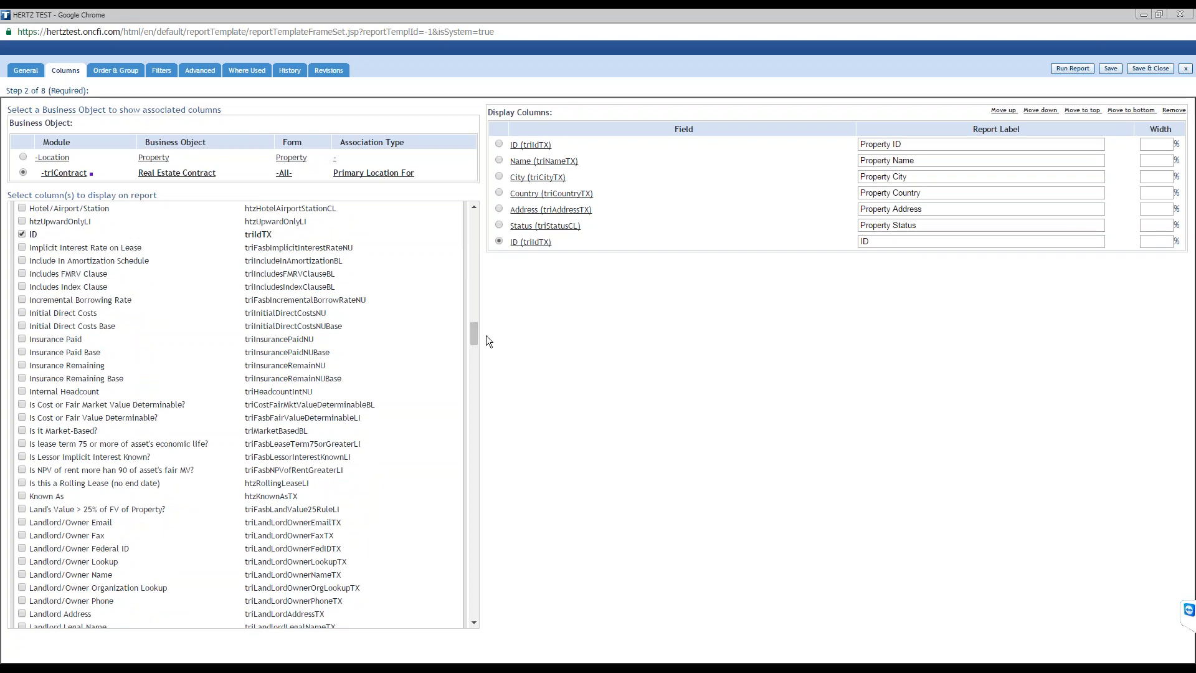
pyautogui.moveTo(471, 335); pyautogui.dragTo(467, 374)
pyautogui.scroll(-3, 48, 374)
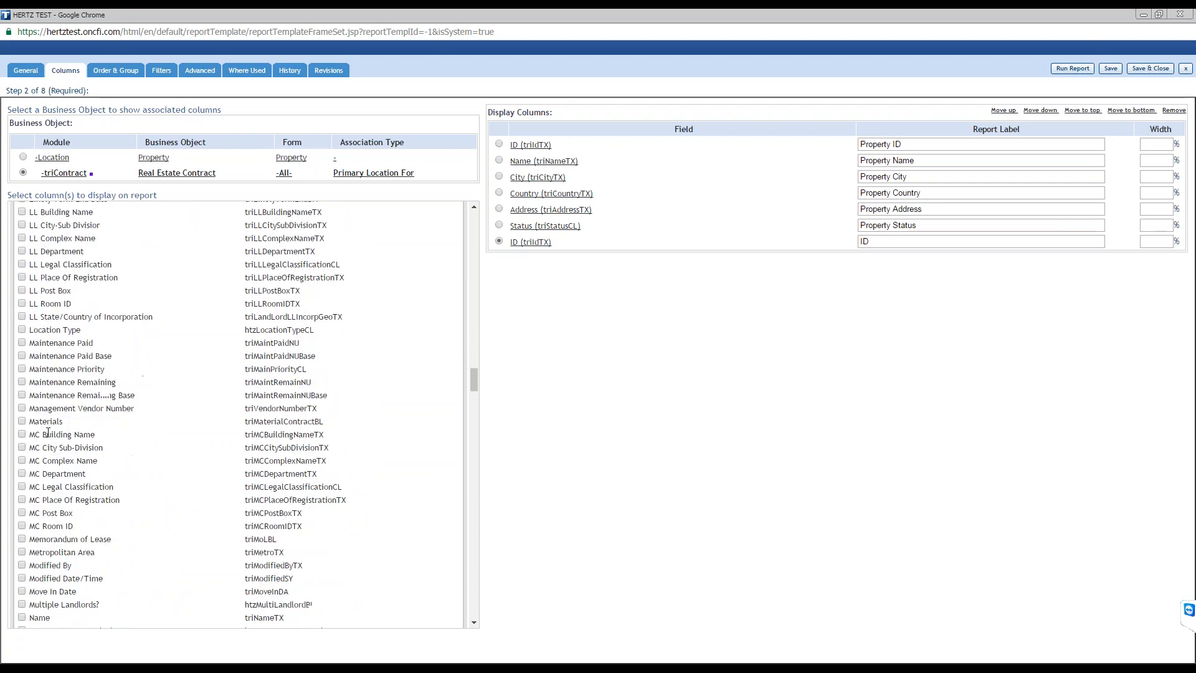
pyautogui.click(23, 493)
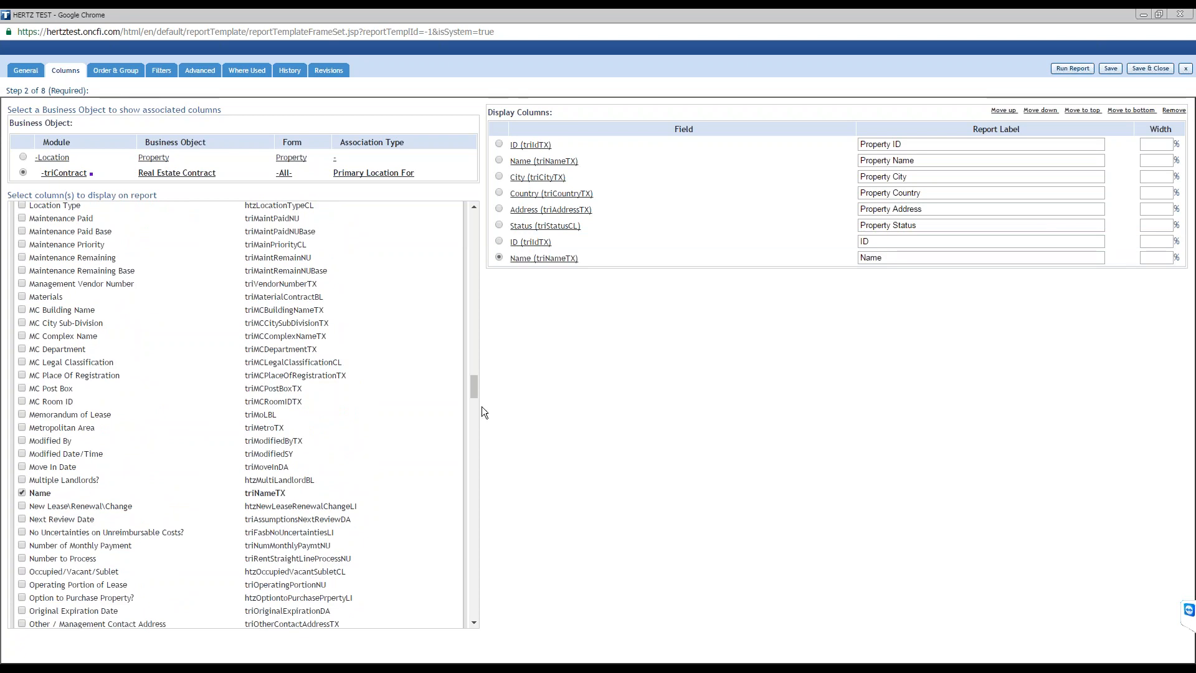
# Add the Real Estate Contract object's City (triCityTX) and Country (triCountryTX) fields to the display columns
pyautogui.moveTo(474, 389); pyautogui.dragTo(473, 256)
pyautogui.scroll(1, 33, 334)
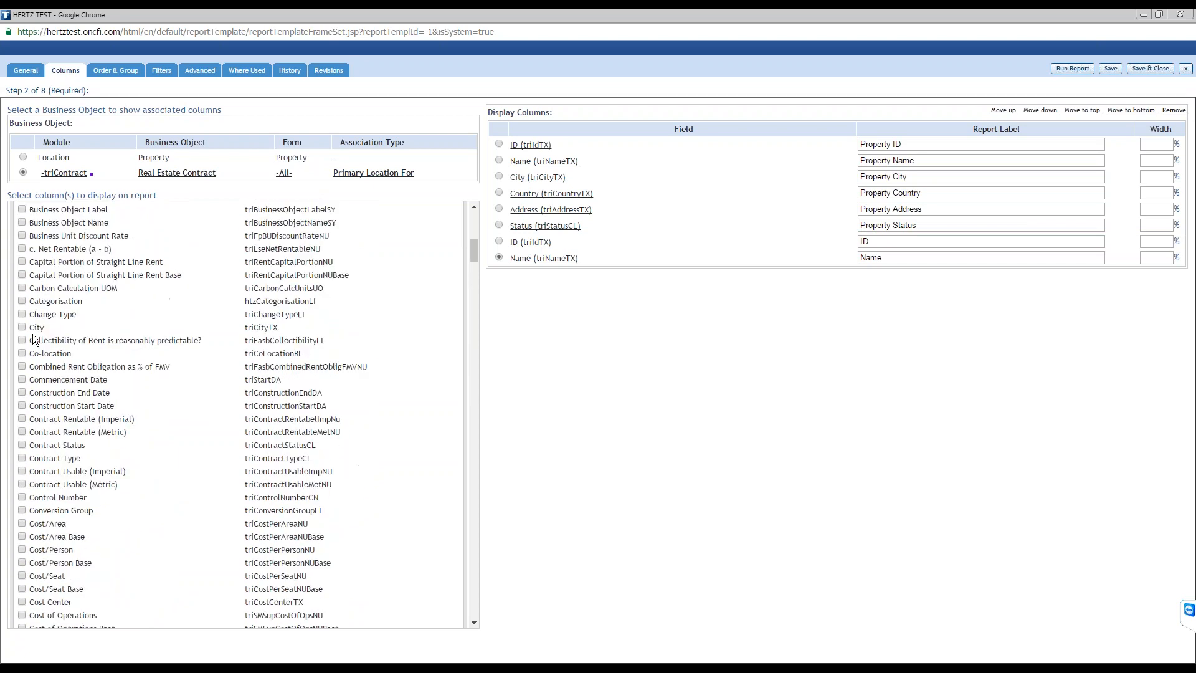
pyautogui.click(23, 327)
pyautogui.scroll(-2, 24, 329)
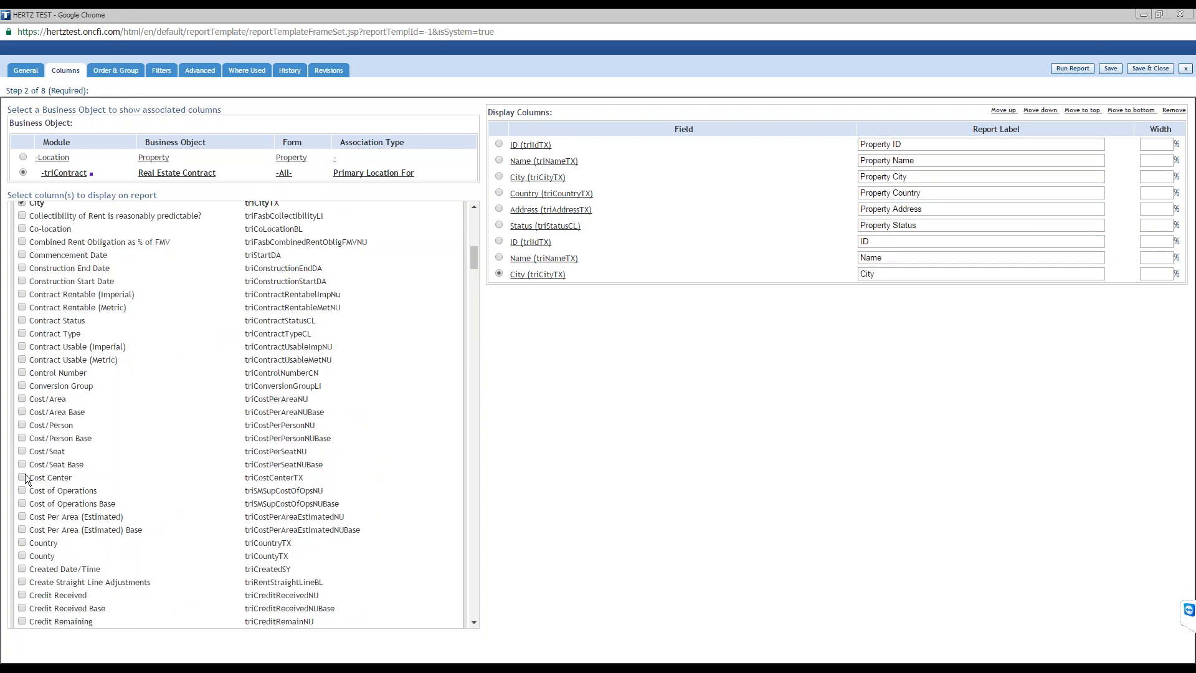
pyautogui.click(22, 542)
# Add the Real Estate Contract object's Status (triStatusCL) field to the display columns
pyautogui.scroll(6, 143, 492)
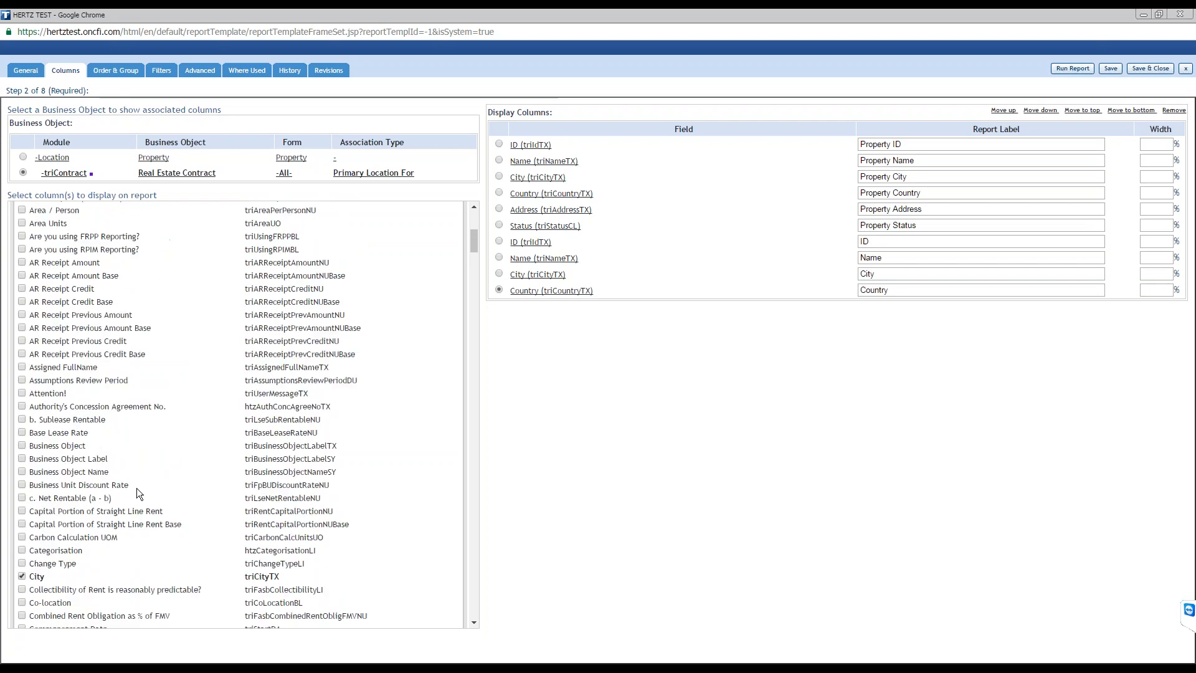
pyautogui.scroll(-10, 136, 488)
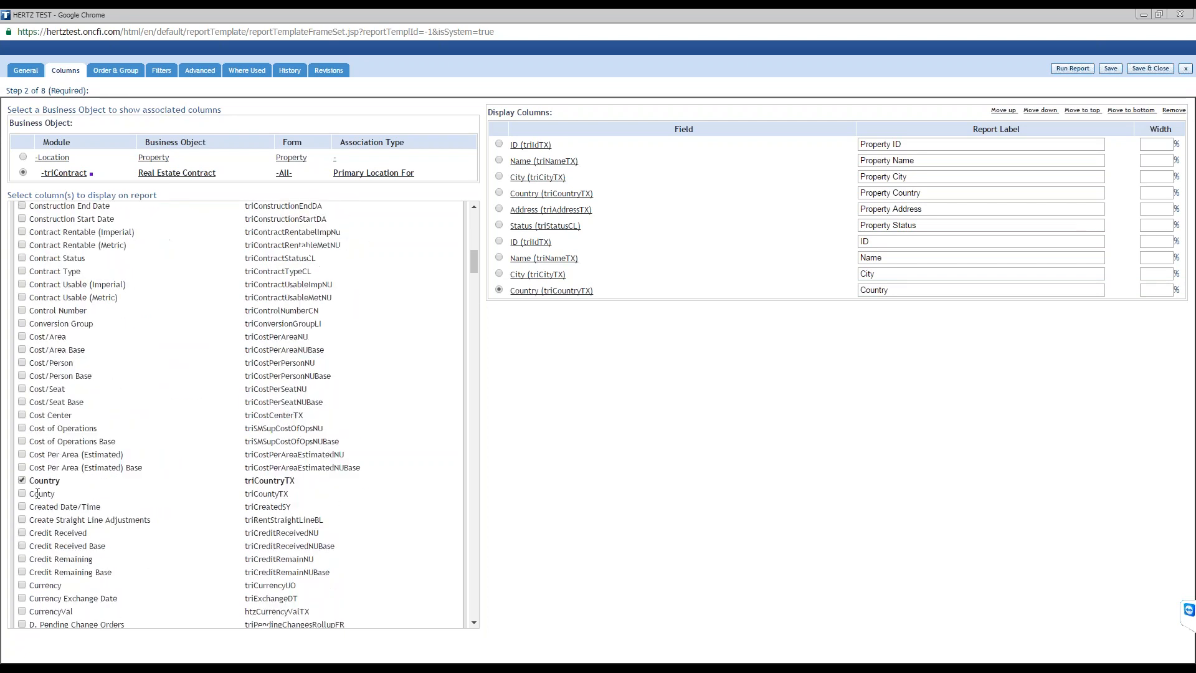
pyautogui.scroll(-20, 38, 493)
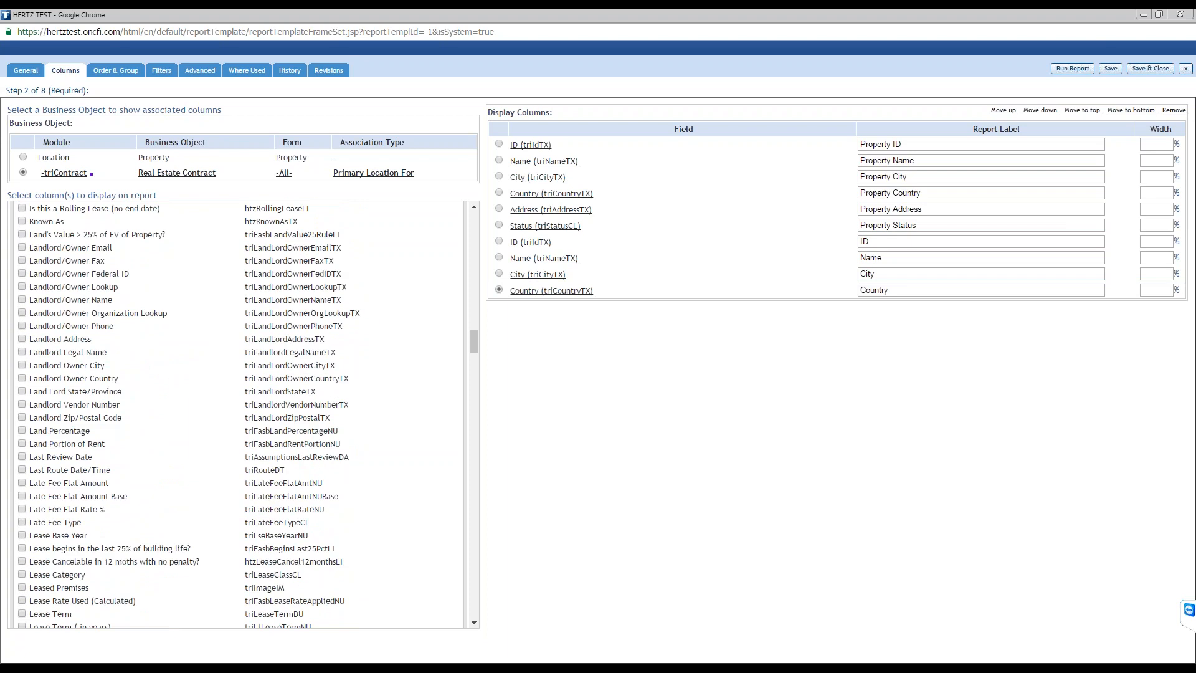
pyautogui.scroll(-18, 39, 491)
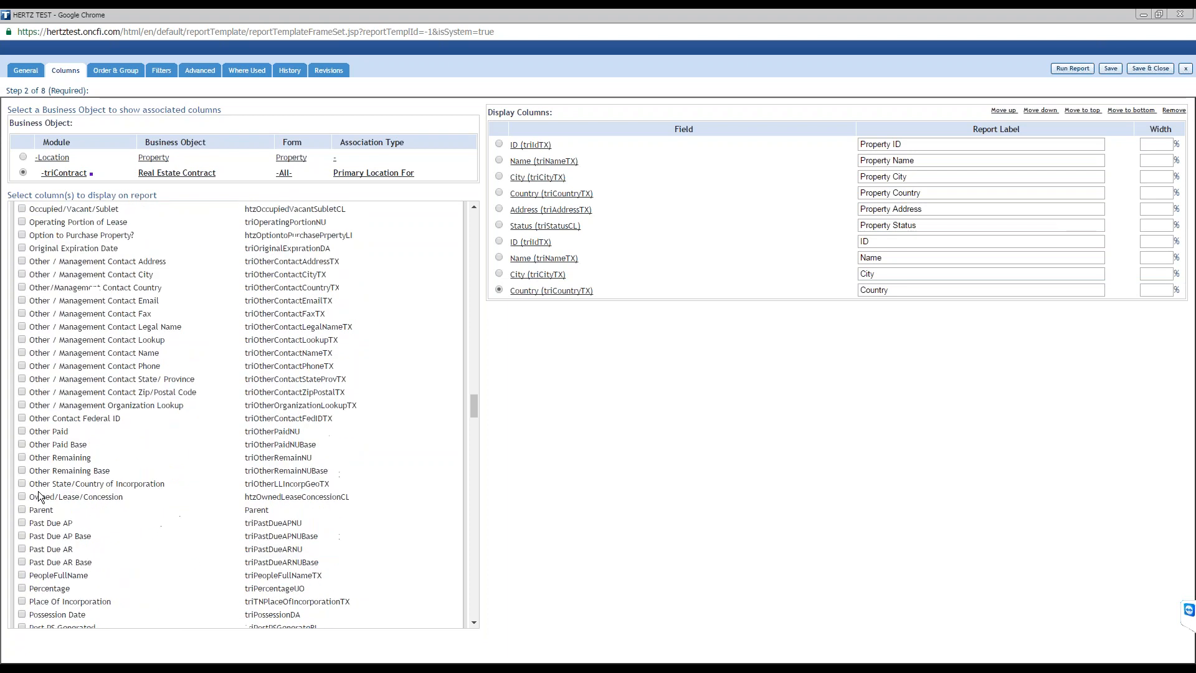
pyautogui.moveTo(474, 435); pyautogui.dragTo(469, 472)
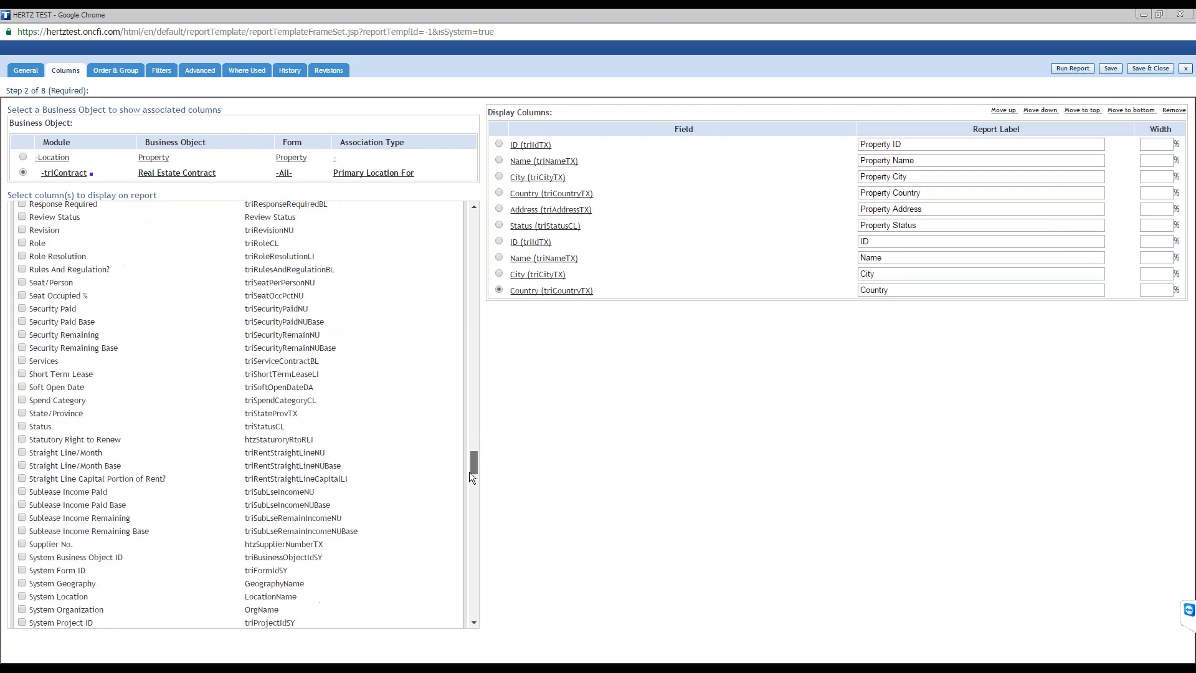
pyautogui.click(21, 264)
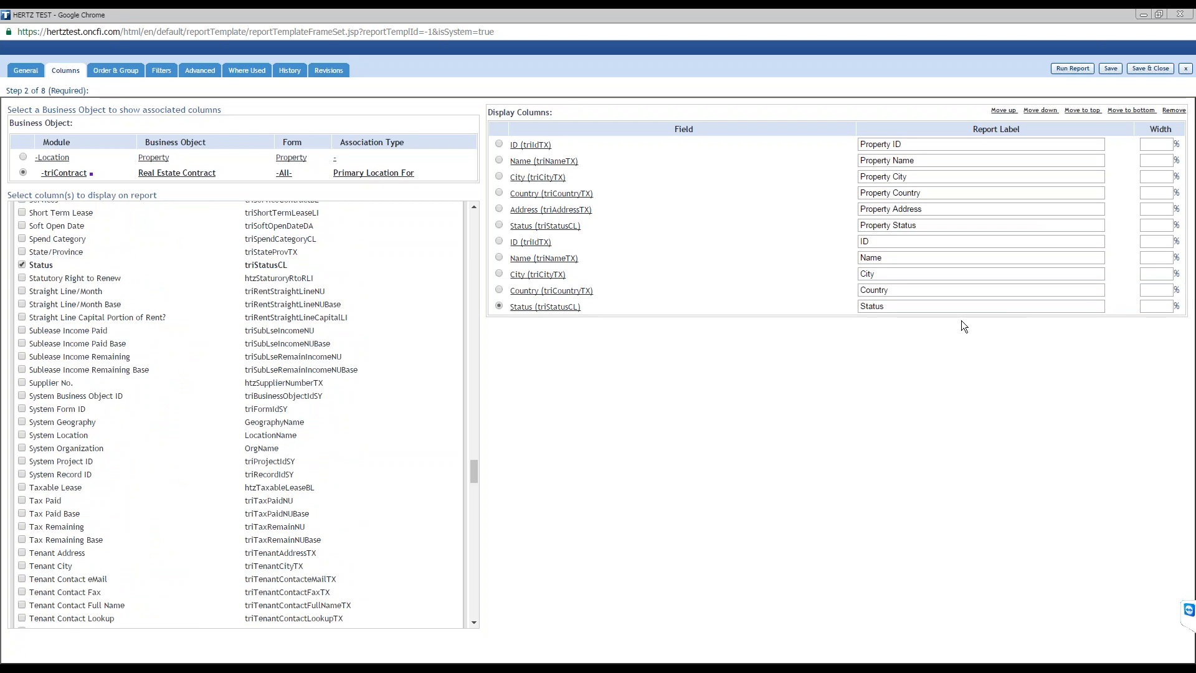
# Relabel the Real Estate Contract columns "RE ID", "RE Name", "RE City", "RE Country" and "RE Status", and save the report
pyautogui.click(865, 243)
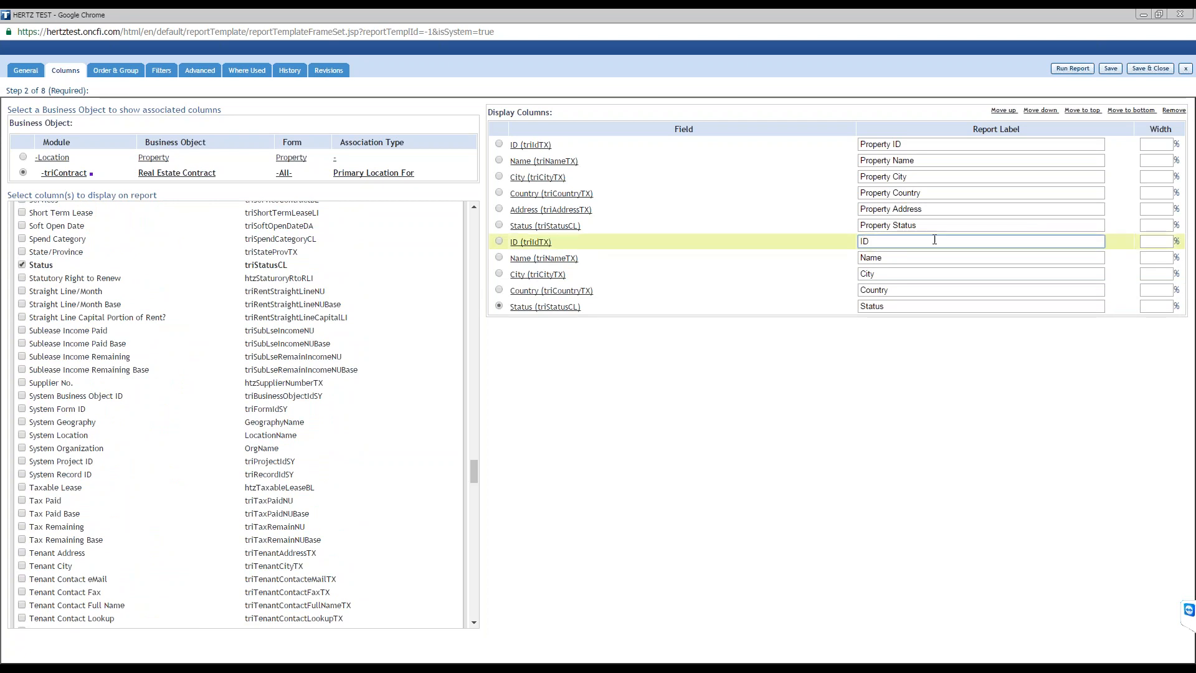
pyautogui.write('RE')
pyautogui.click(857, 258)
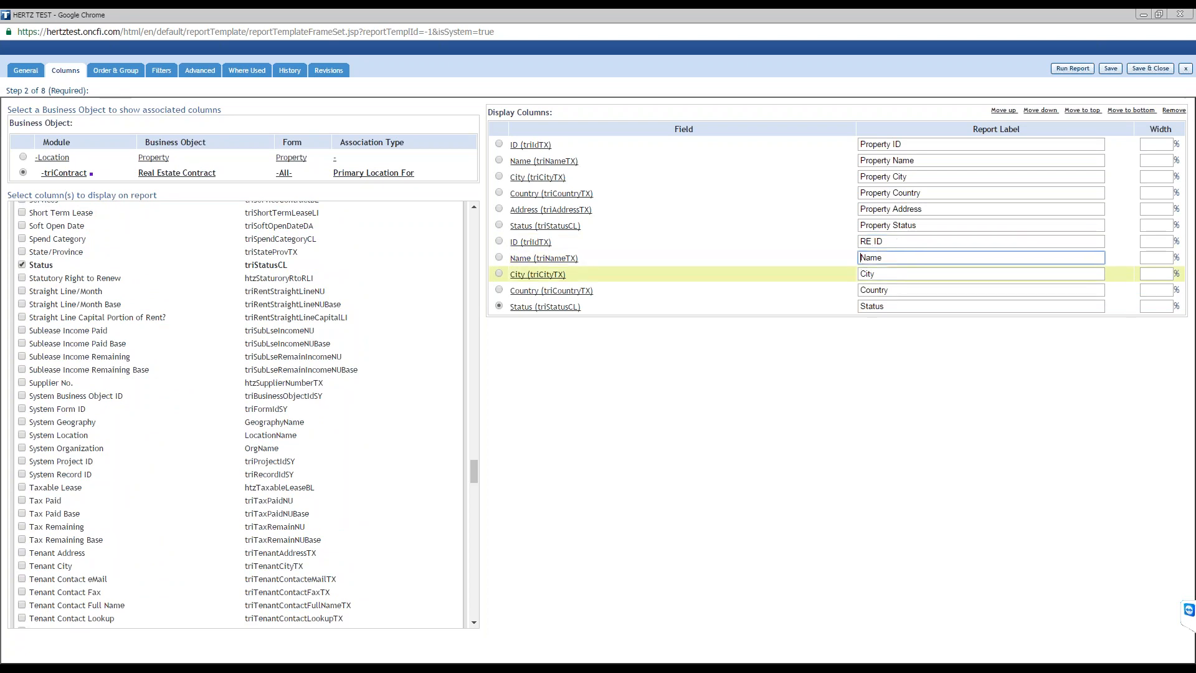
pyautogui.write('RE')
pyautogui.click(860, 274)
pyautogui.write('RE')
pyautogui.doubleClick(870, 276)
pyautogui.click(862, 290)
pyautogui.write('RE')
pyautogui.click(862, 306)
pyautogui.write('RE')
pyautogui.click(929, 369)
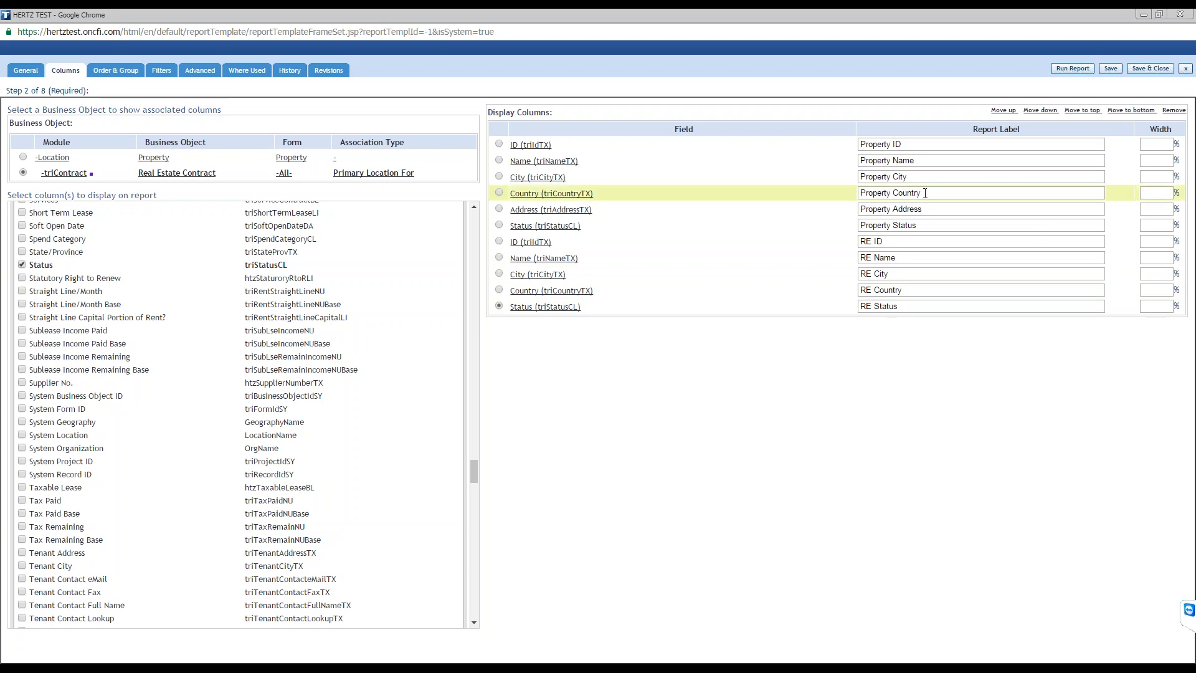
pyautogui.click(499, 177)
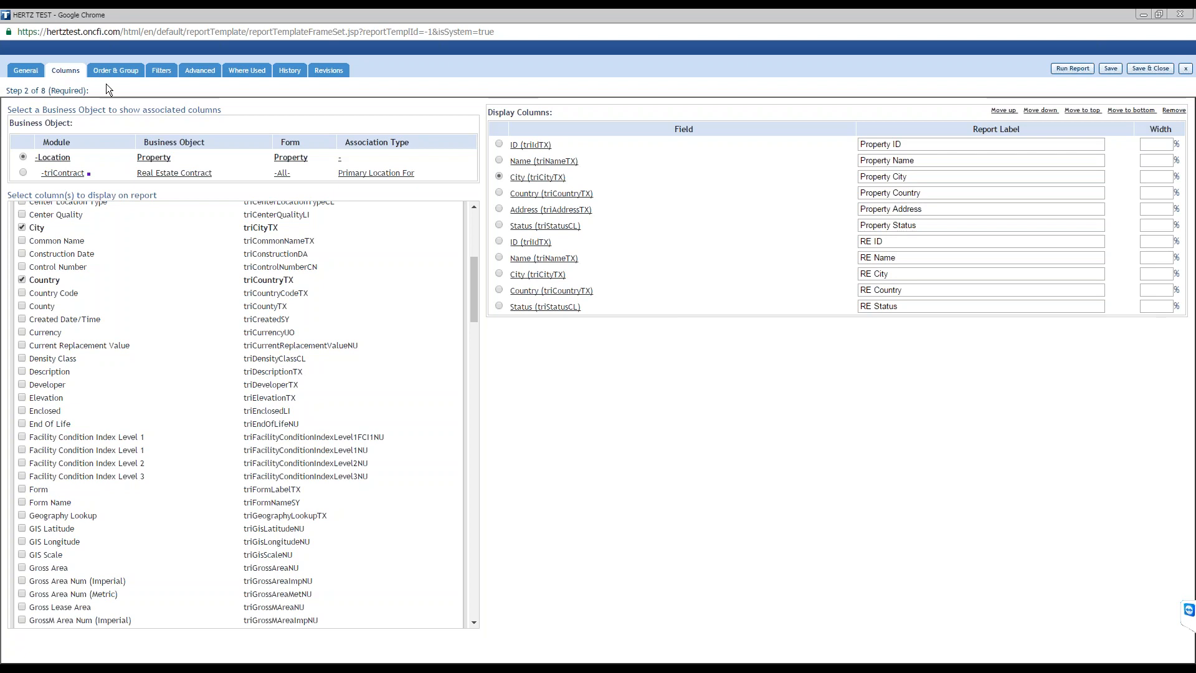
pyautogui.click(1114, 71)
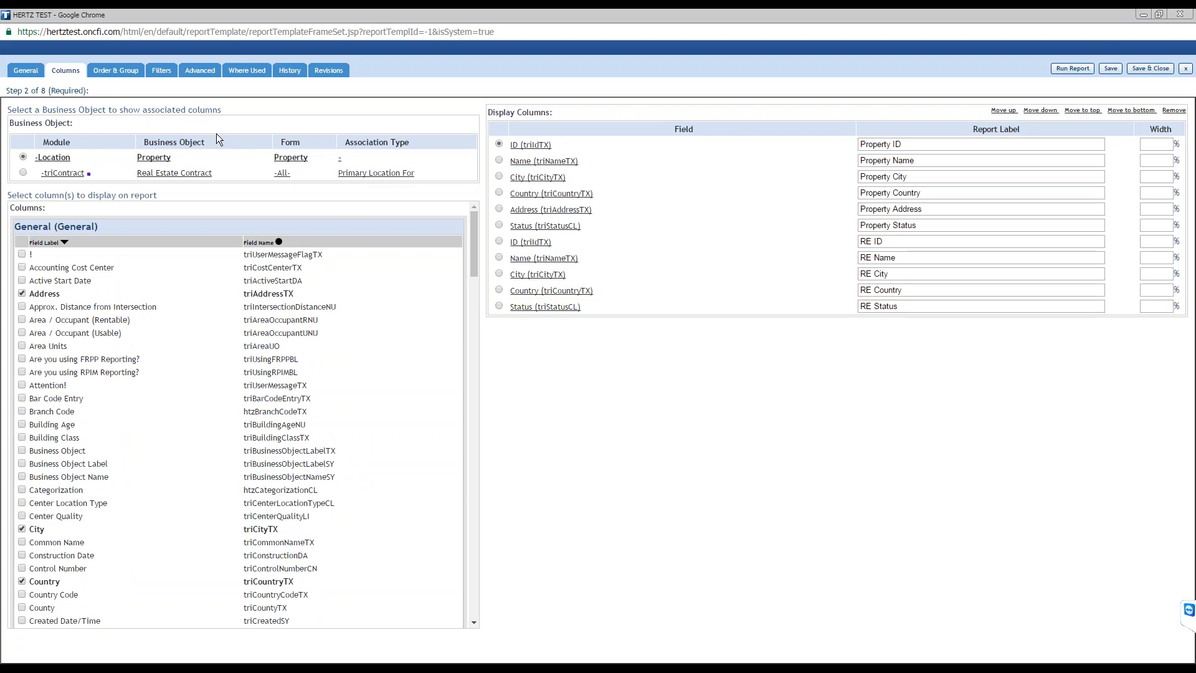
# Add the Property object's Status (triStatusCL) field as a system filter on the report
pyautogui.click(161, 73)
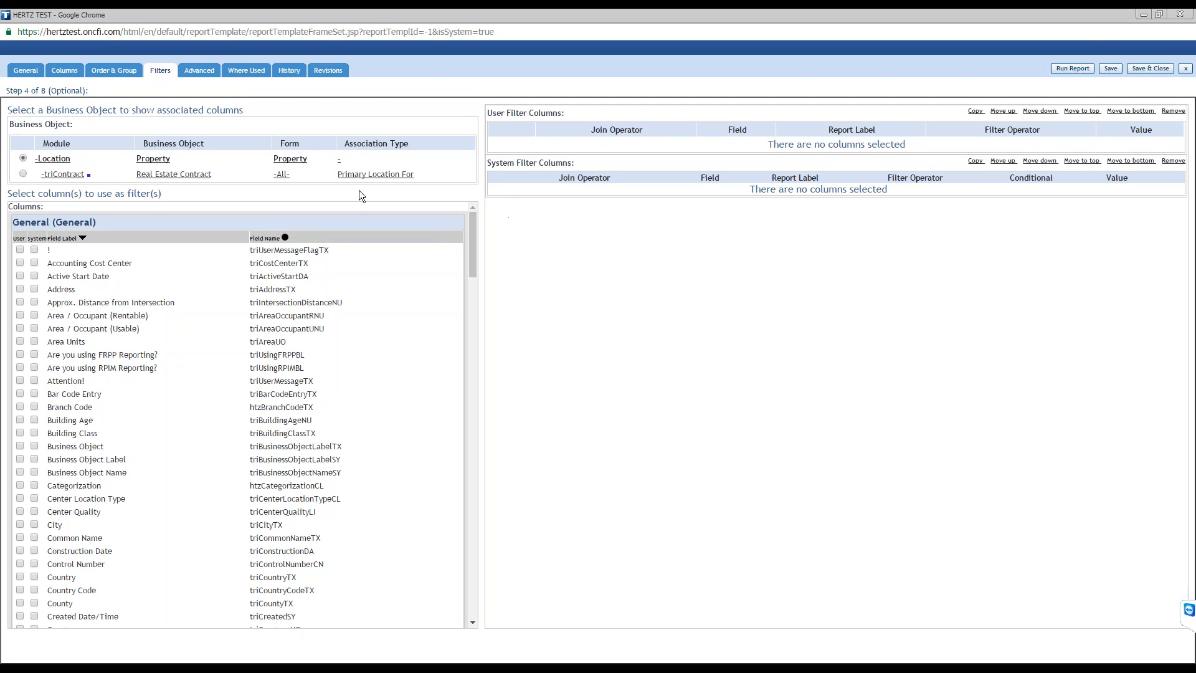
pyautogui.moveTo(474, 260); pyautogui.dragTo(458, 361)
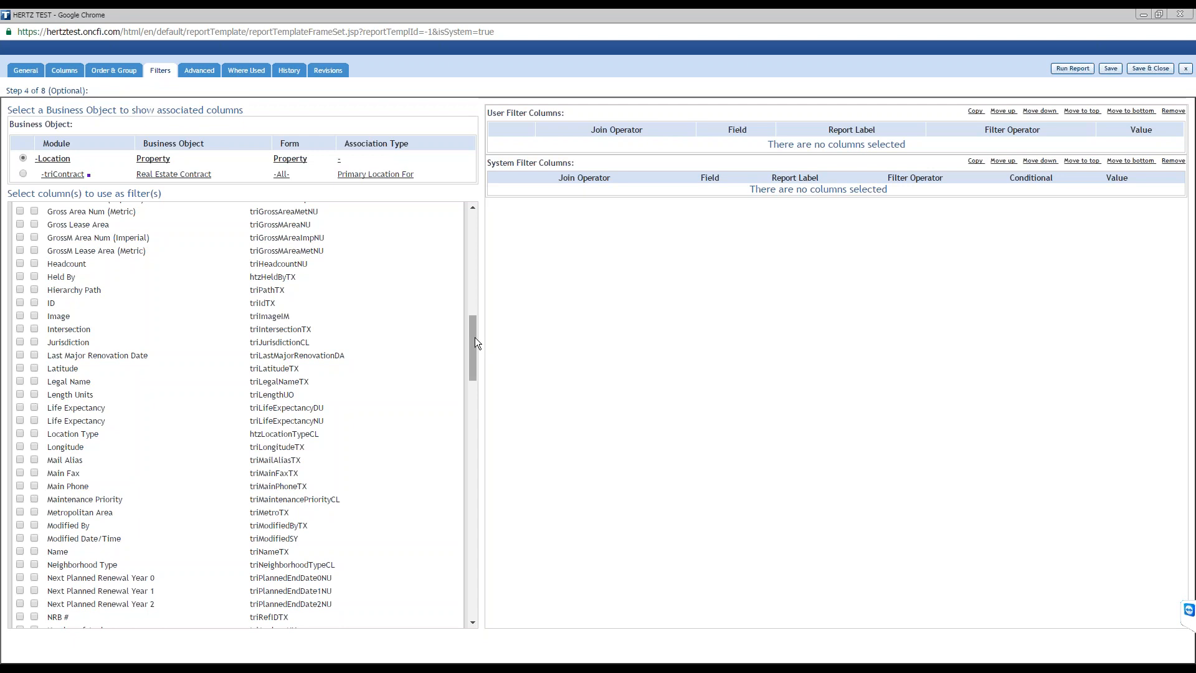
pyautogui.moveTo(473, 338); pyautogui.dragTo(476, 393)
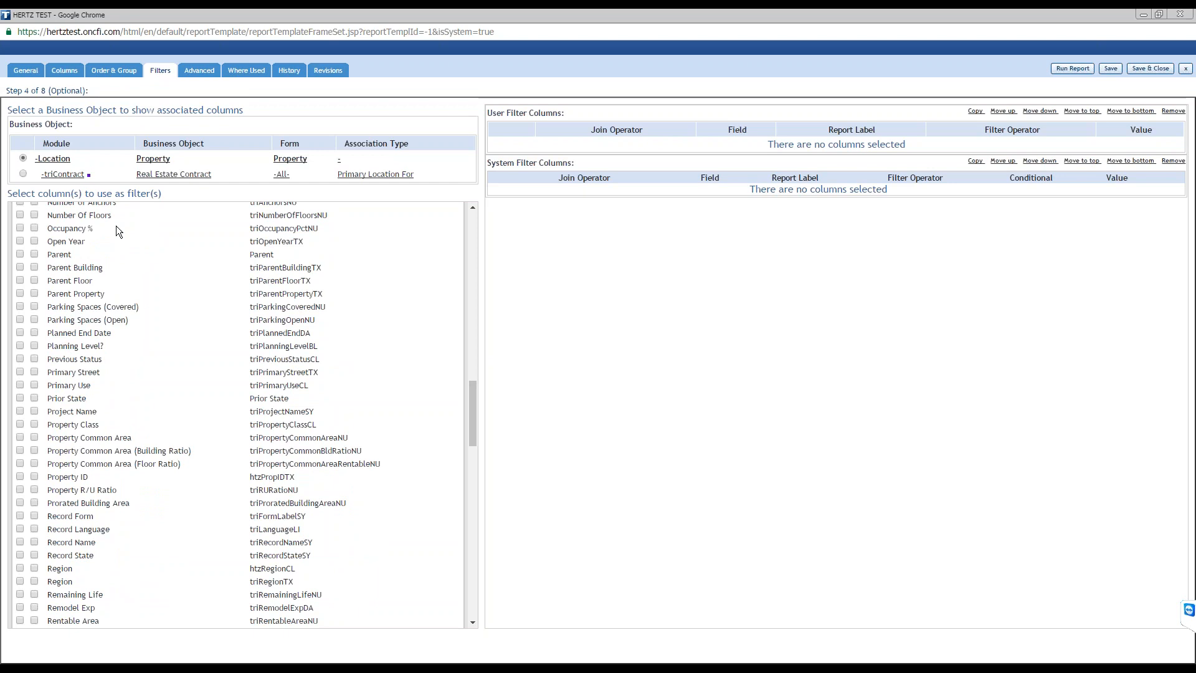
pyautogui.moveTo(473, 415); pyautogui.dragTo(477, 466)
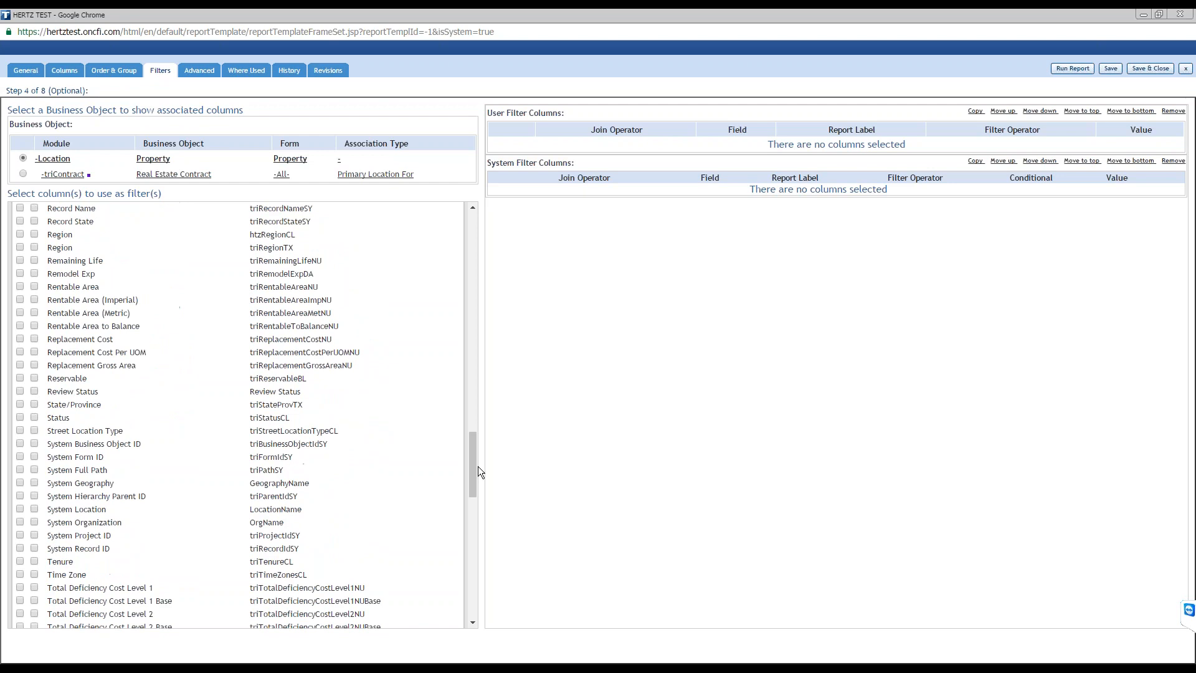
pyautogui.click(35, 418)
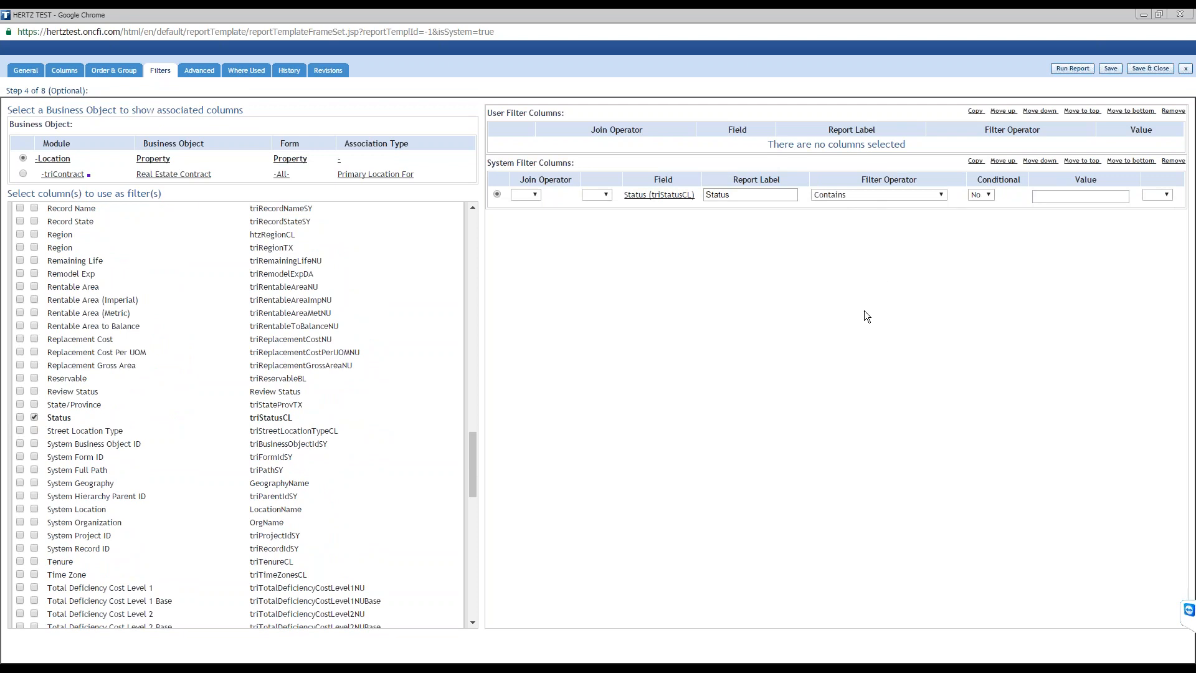
# Set the Property Status system filter's operator to Not In with the value 'Retired' in single quotes
pyautogui.click(879, 196)
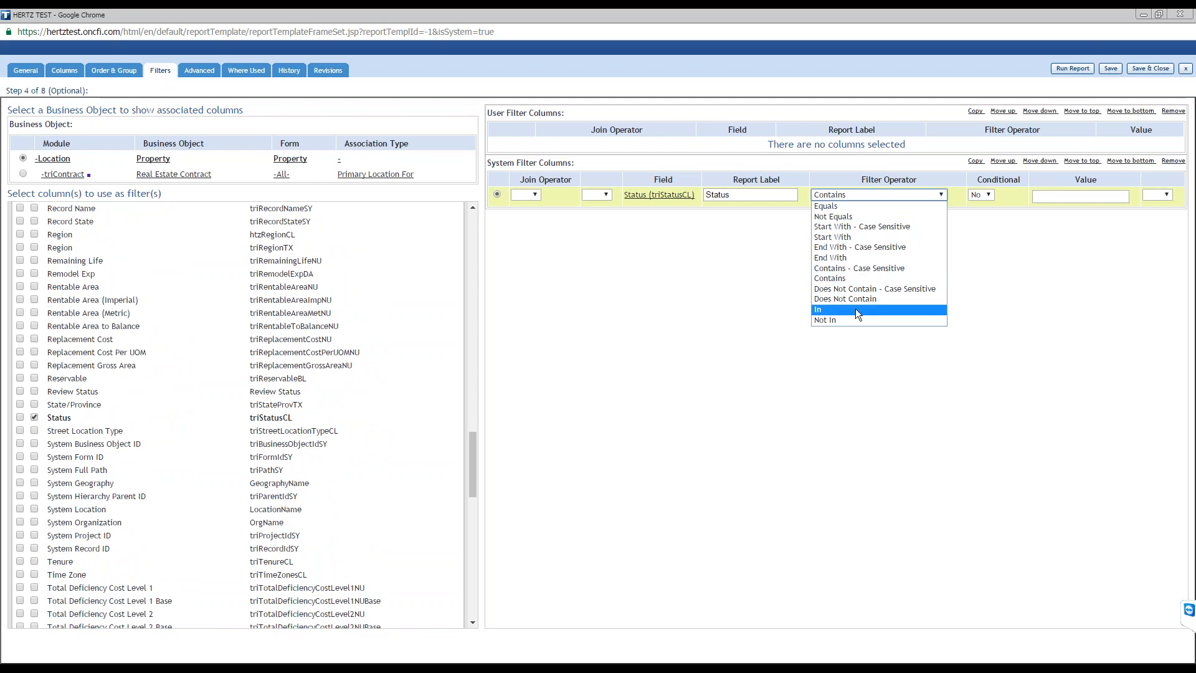
pyautogui.click(914, 320)
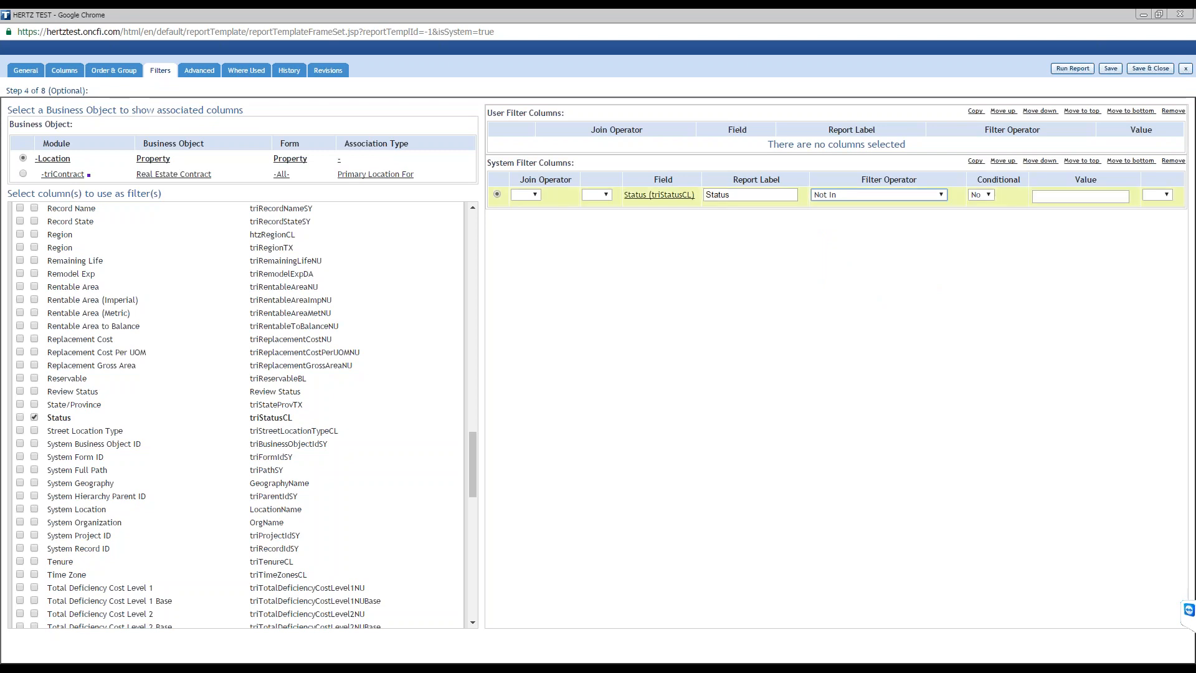
pyautogui.click(1037, 198)
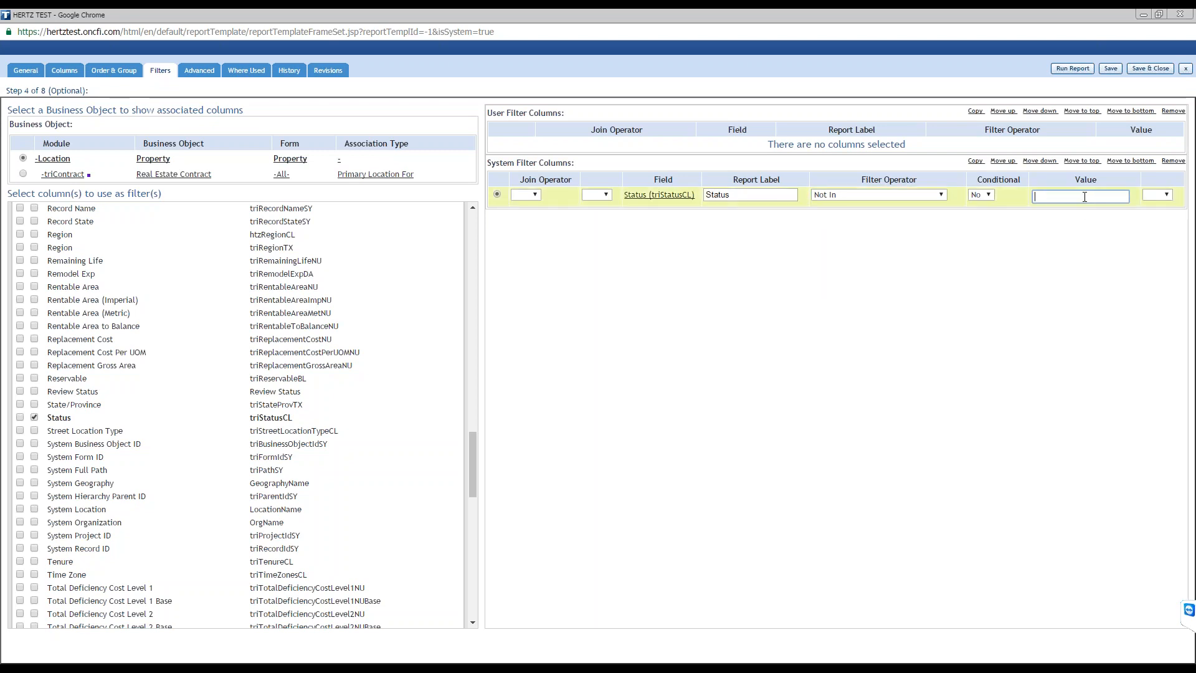
pyautogui.write("'Retired")
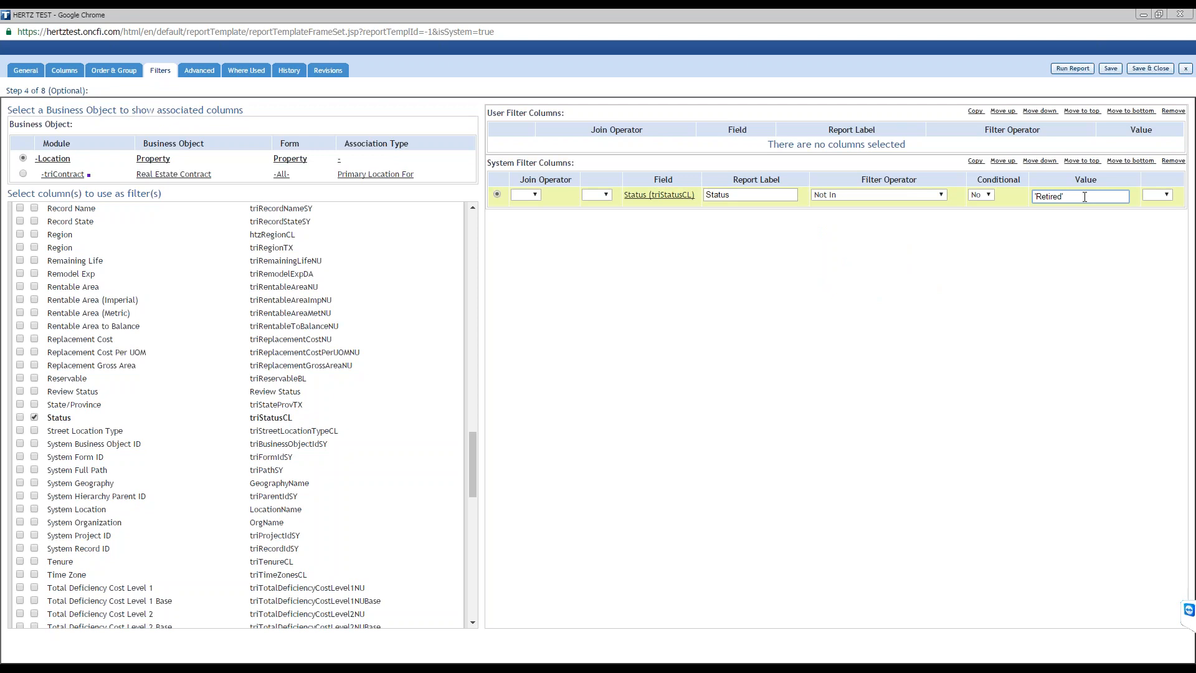
pyautogui.write("'")
pyautogui.click(1027, 280)
pyautogui.moveTo(1083, 196); pyautogui.dragTo(1035, 195)
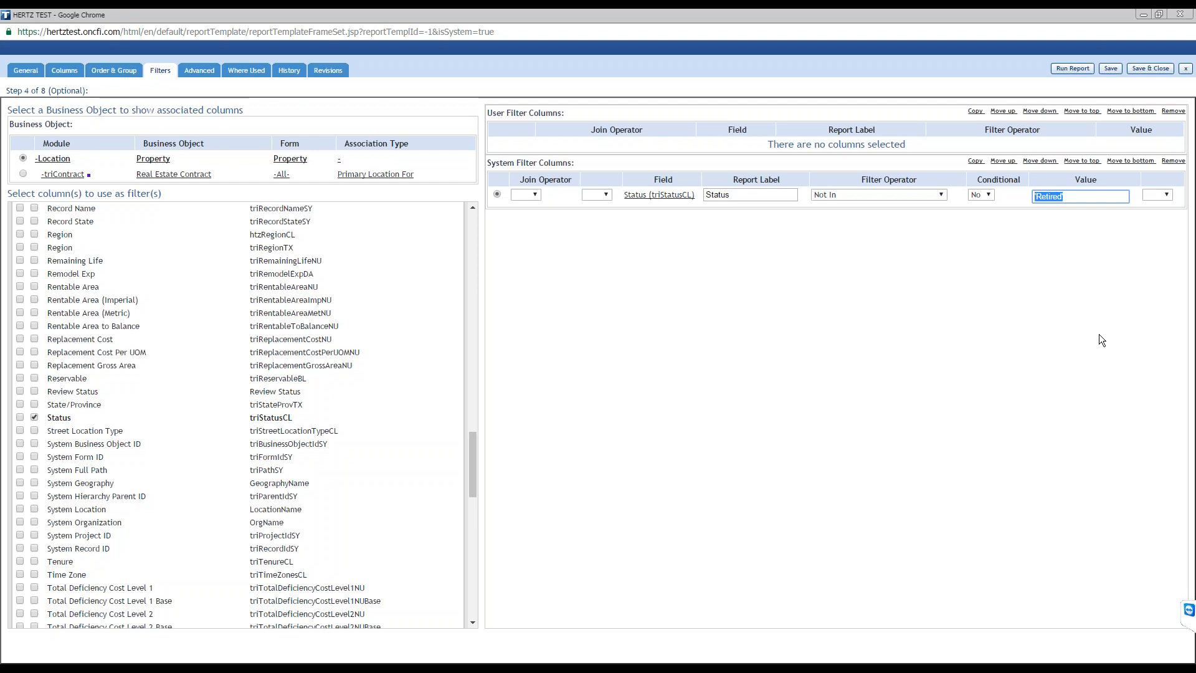
pyautogui.click(1037, 196)
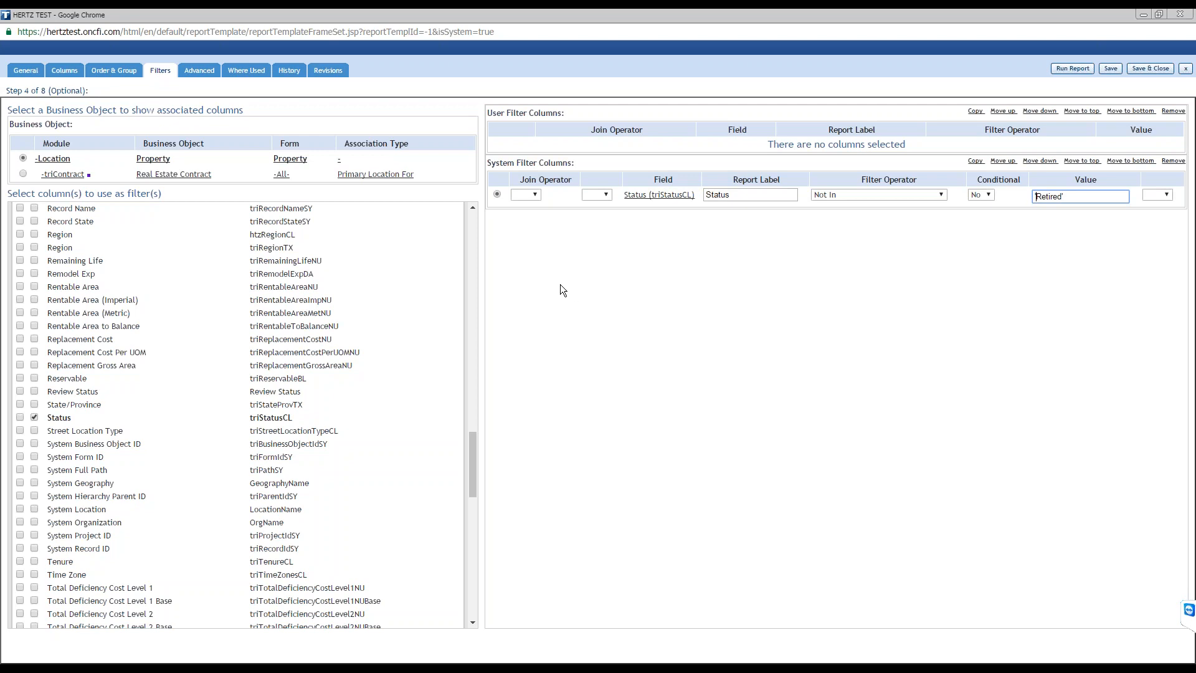
# Examine the Real Estate Contract object's available filter fields and the status fields among its display columns
pyautogui.click(23, 175)
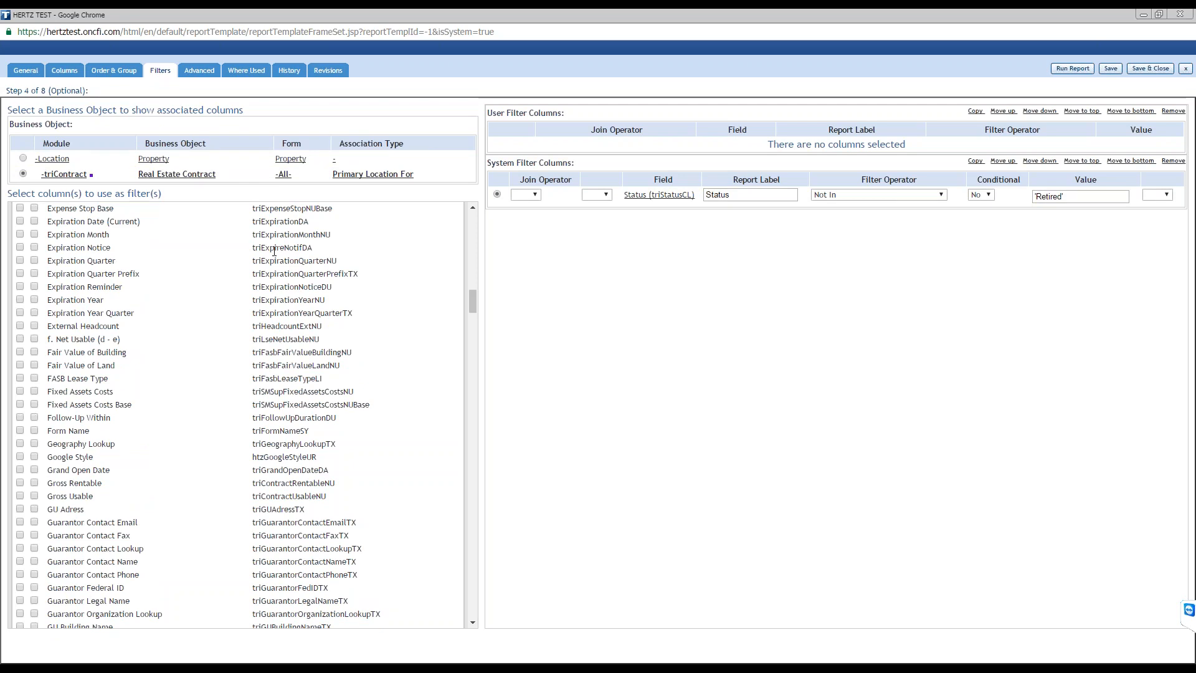
pyautogui.moveTo(473, 305); pyautogui.dragTo(470, 242)
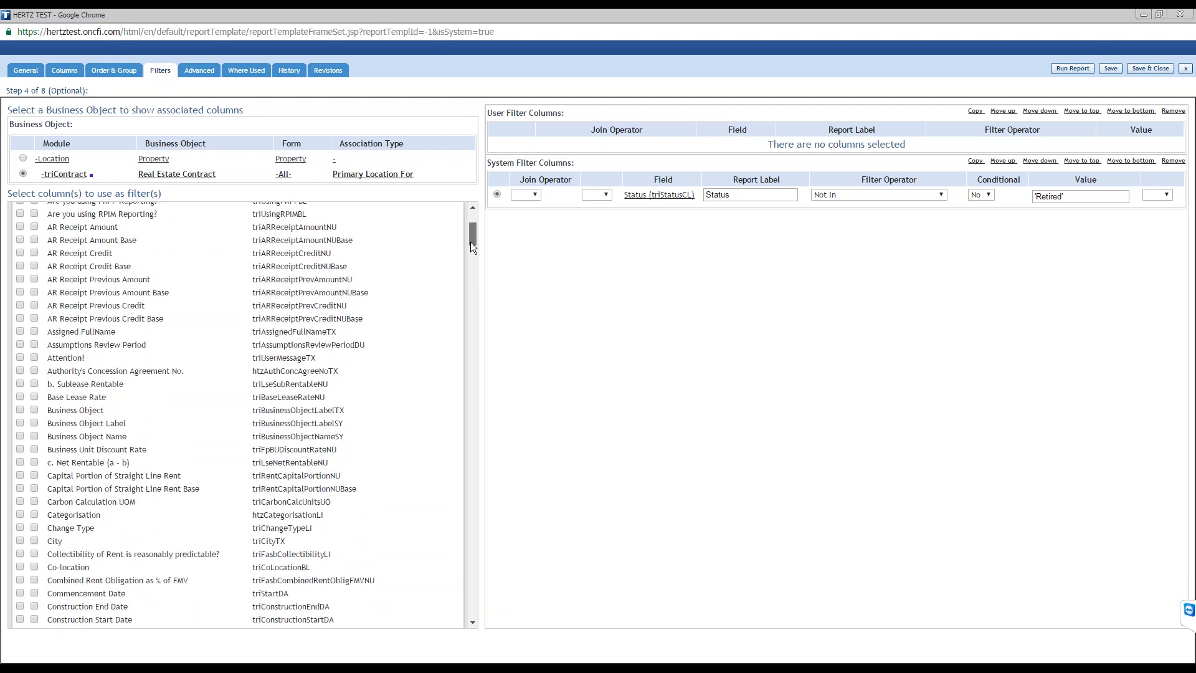
pyautogui.click(66, 72)
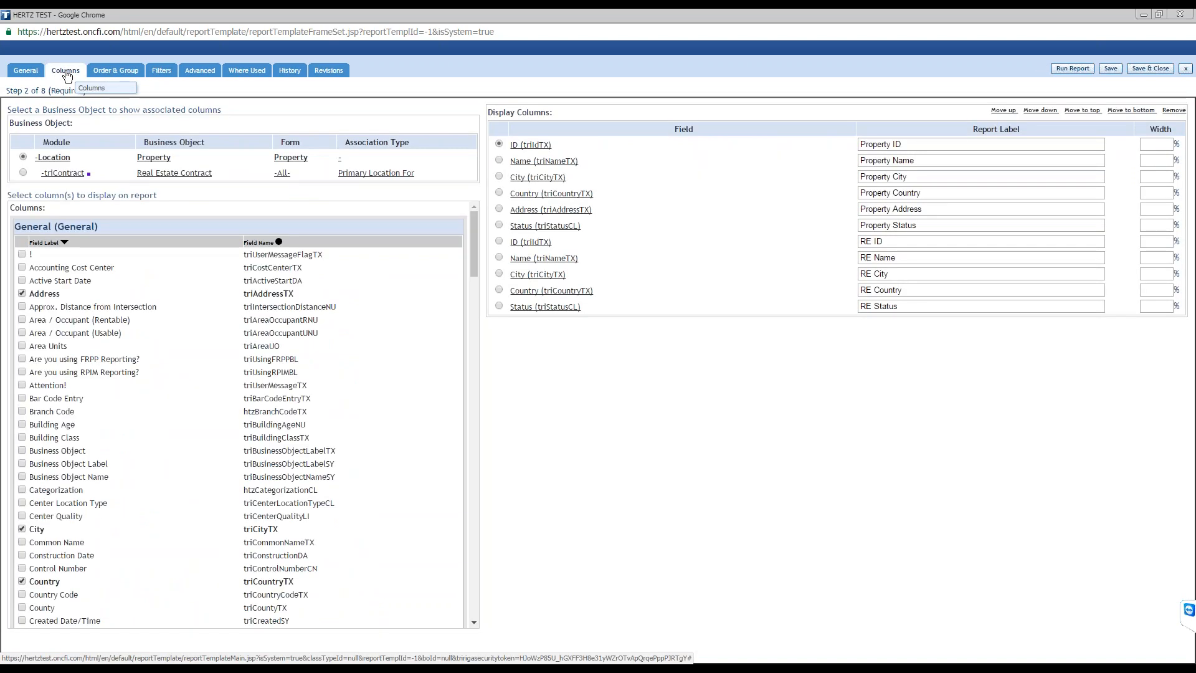
pyautogui.click(498, 306)
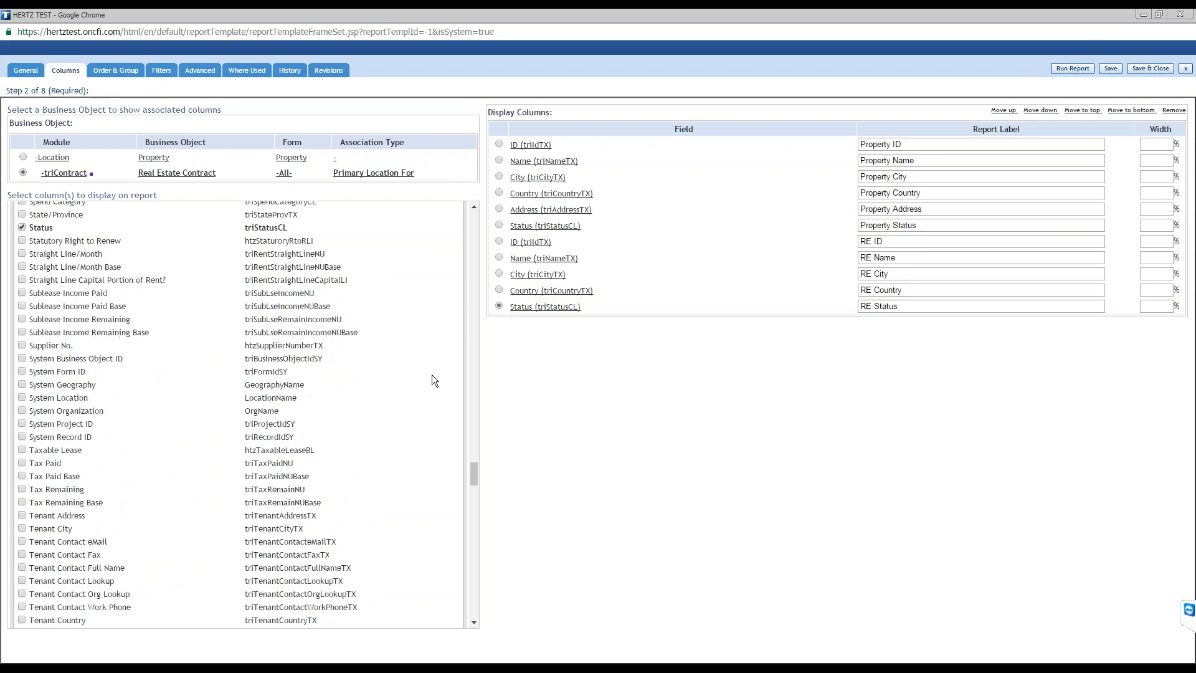
pyautogui.moveTo(475, 473); pyautogui.dragTo(472, 262)
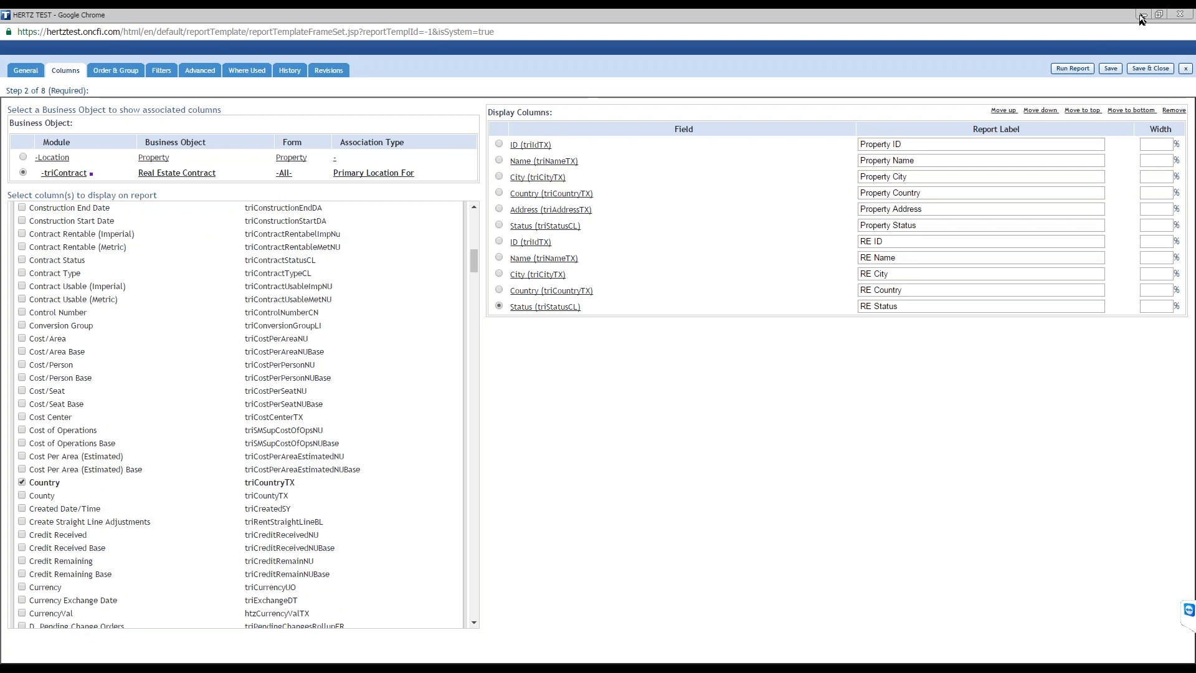
# Switch to the main TRIRIGA window, open the list of real estate leases and filter it by System Status "Terminated"
pyautogui.click(1142, 14)
pyautogui.click(1142, 14)
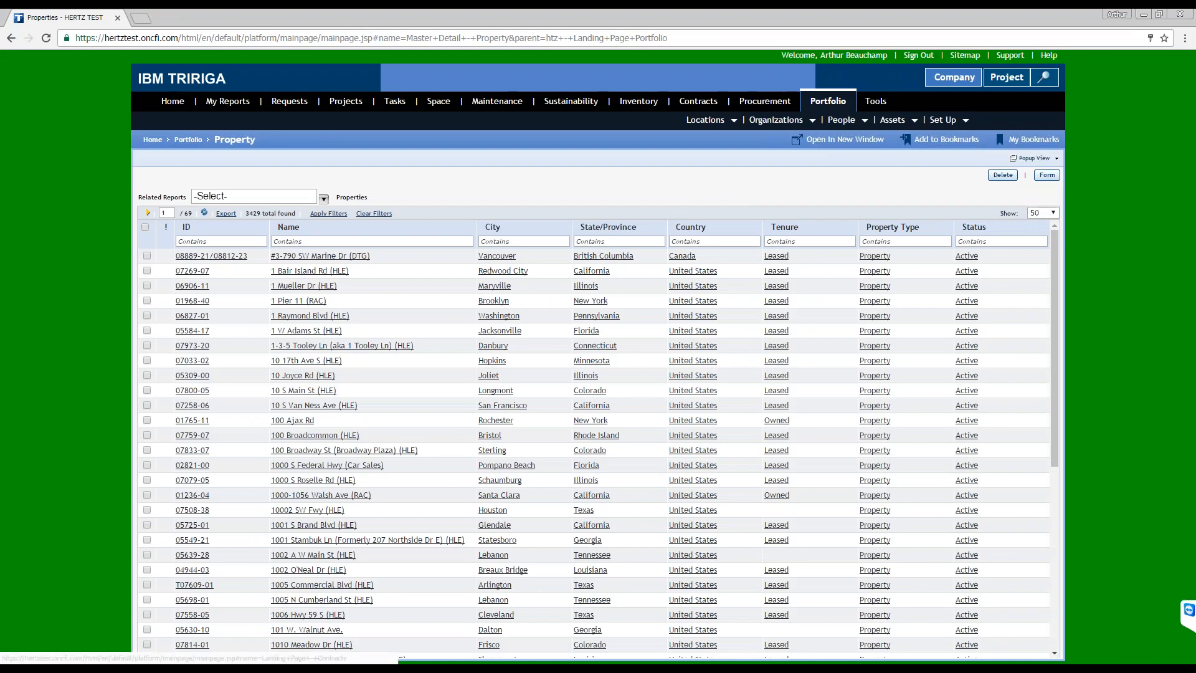
pyautogui.click(698, 101)
pyautogui.click(520, 120)
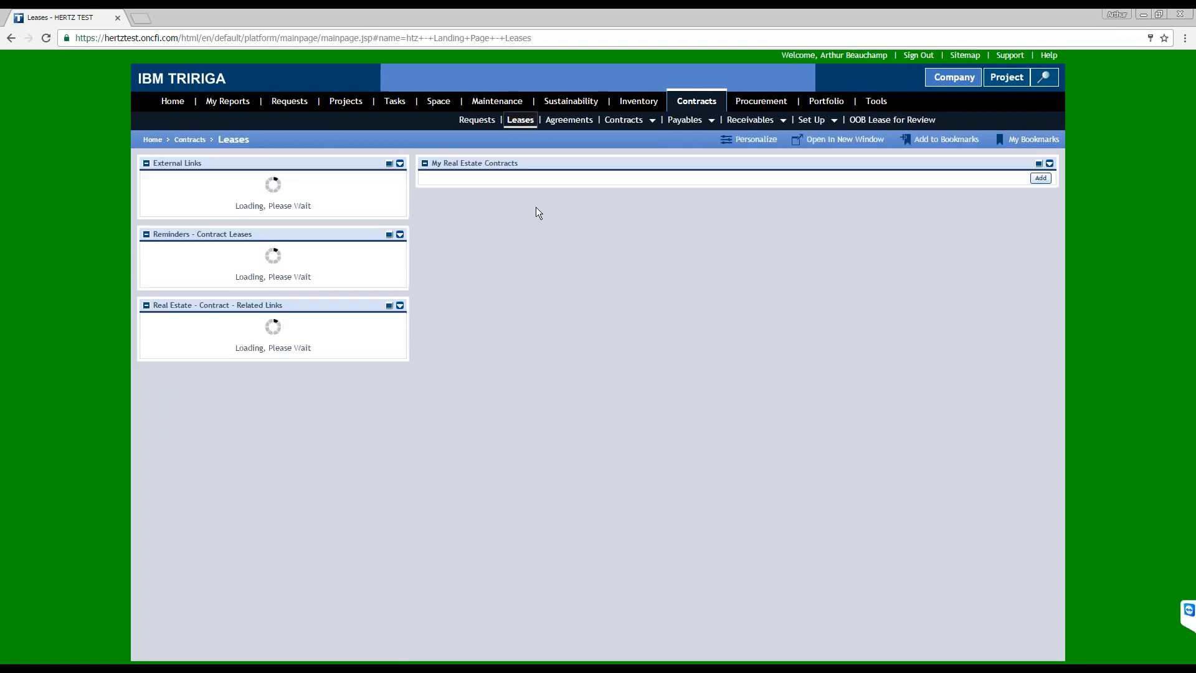
pyautogui.click(165, 460)
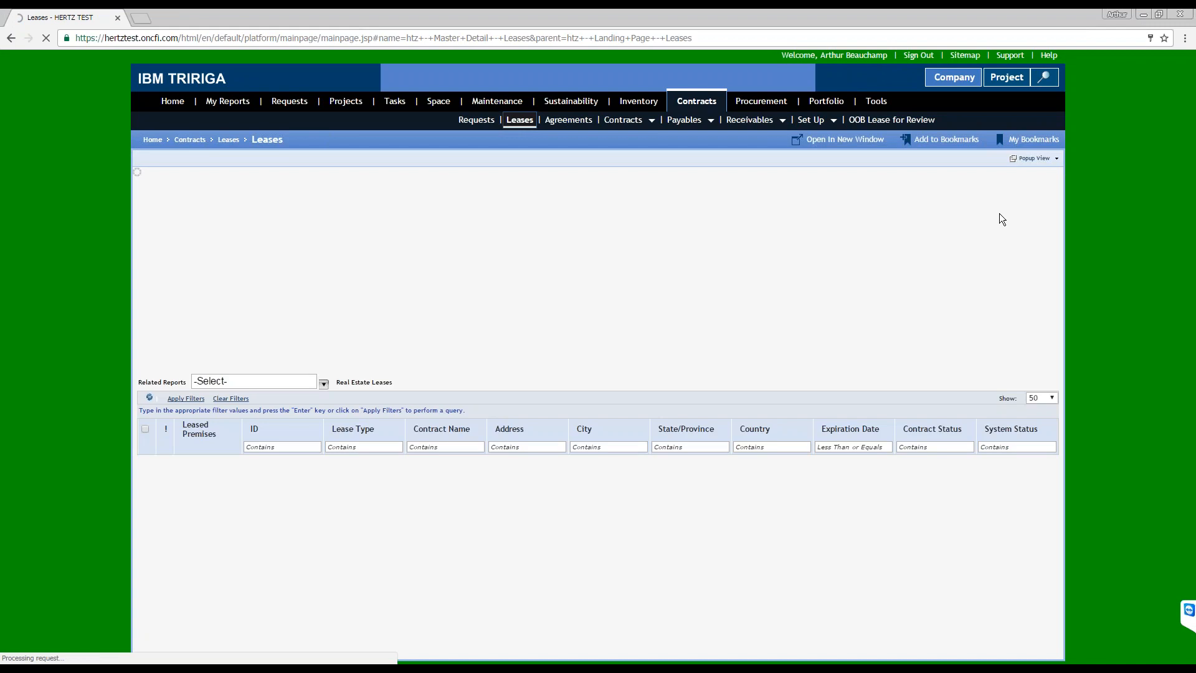
pyautogui.click(1027, 262)
pyautogui.write('terminated')
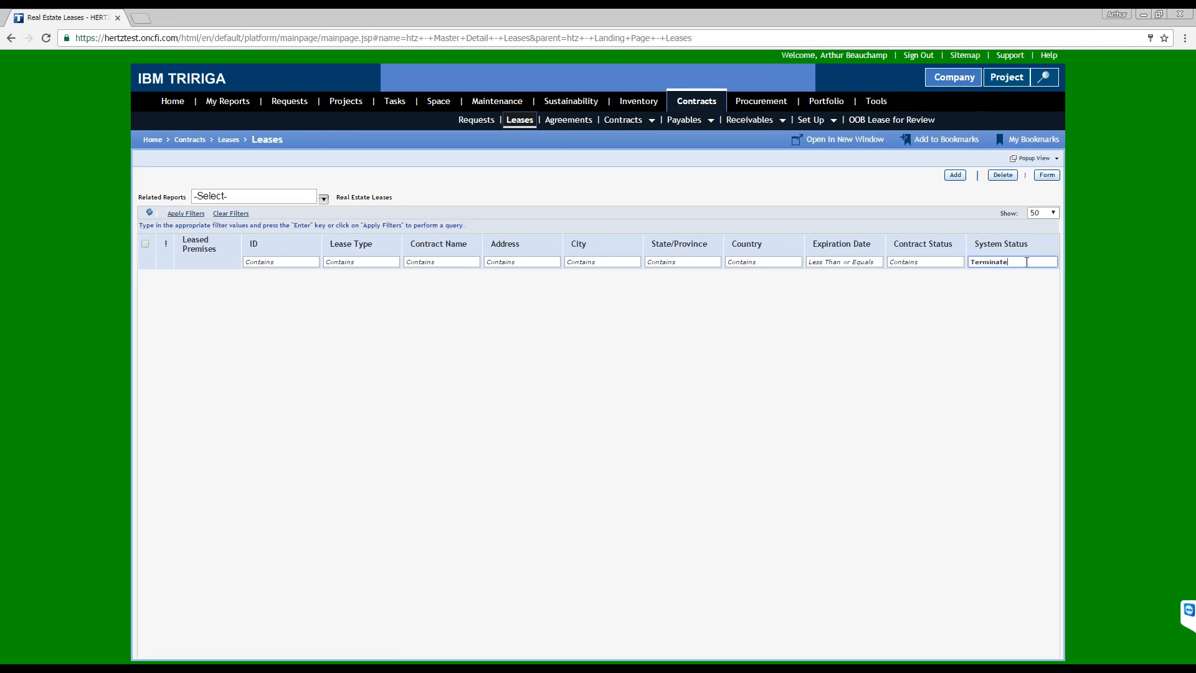
pyautogui.press('Return')
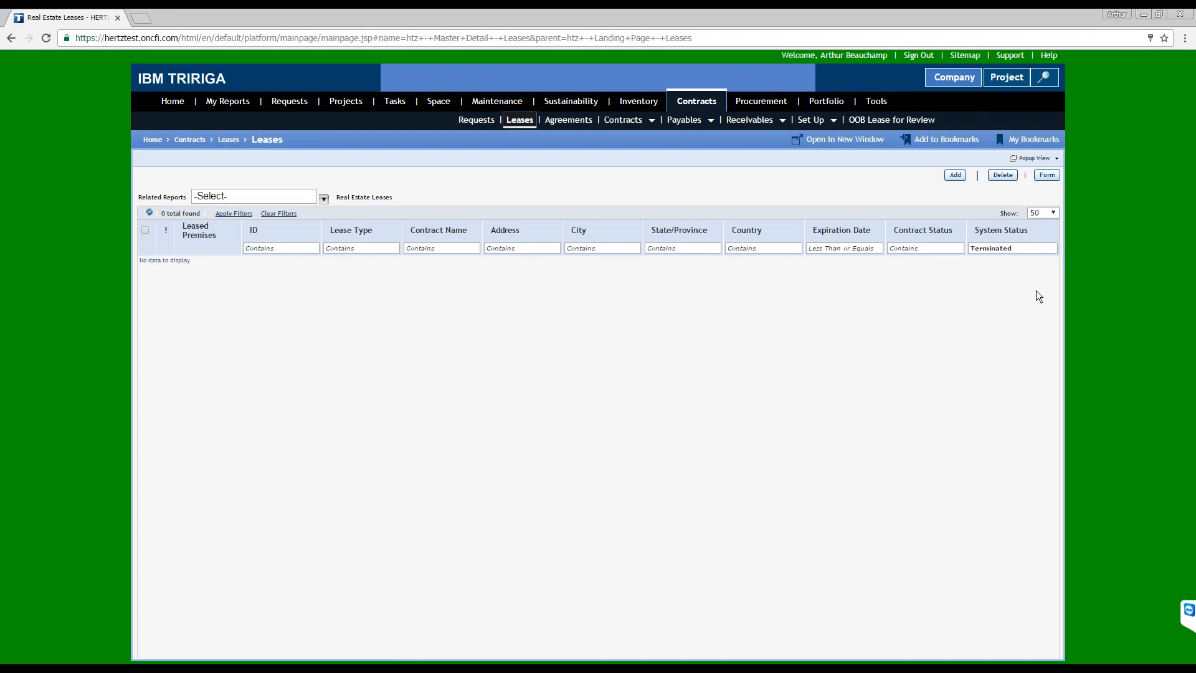
# Filter the leases by Contract Status "Terminated" instead of System Status, and sort them by Contract Status
pyautogui.doubleClick(1030, 248)
pyautogui.moveTo(996, 248); pyautogui.dragTo(969, 250)
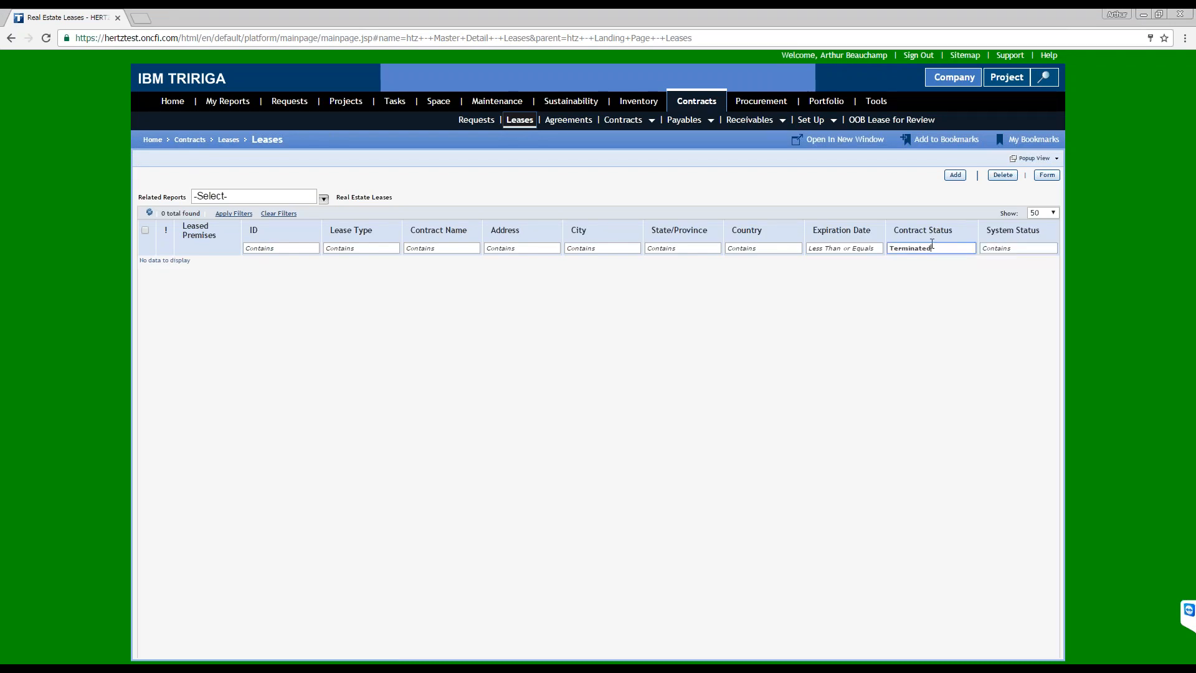
pyautogui.press('Return')
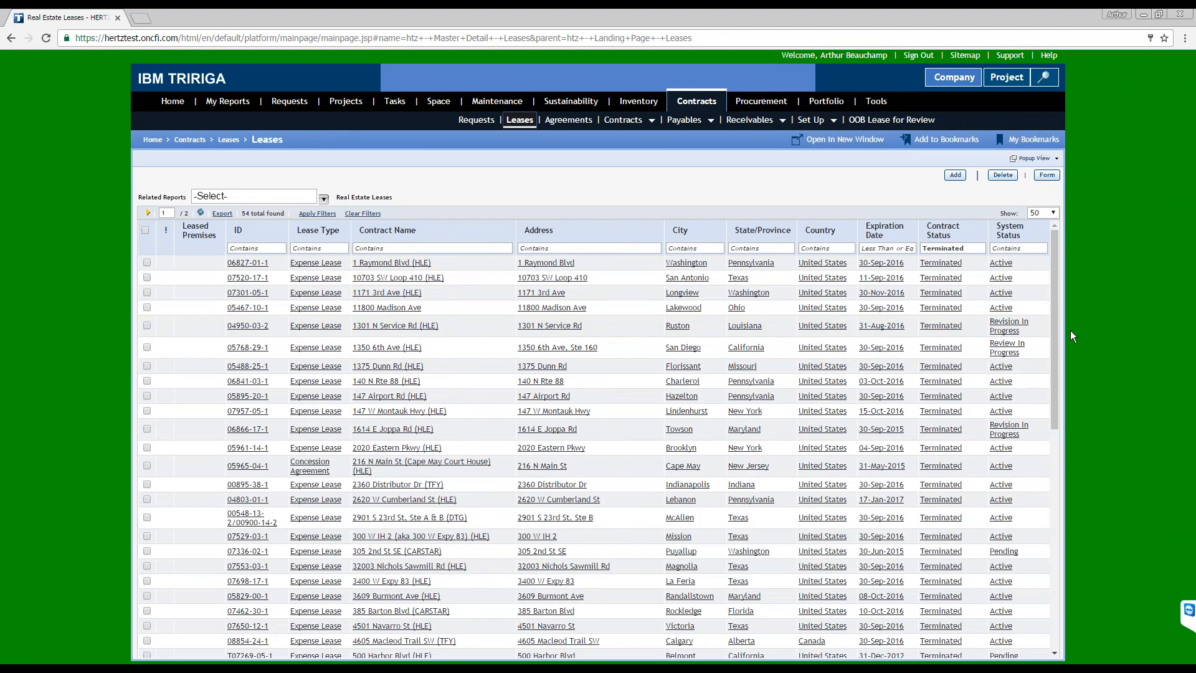
pyautogui.click(937, 231)
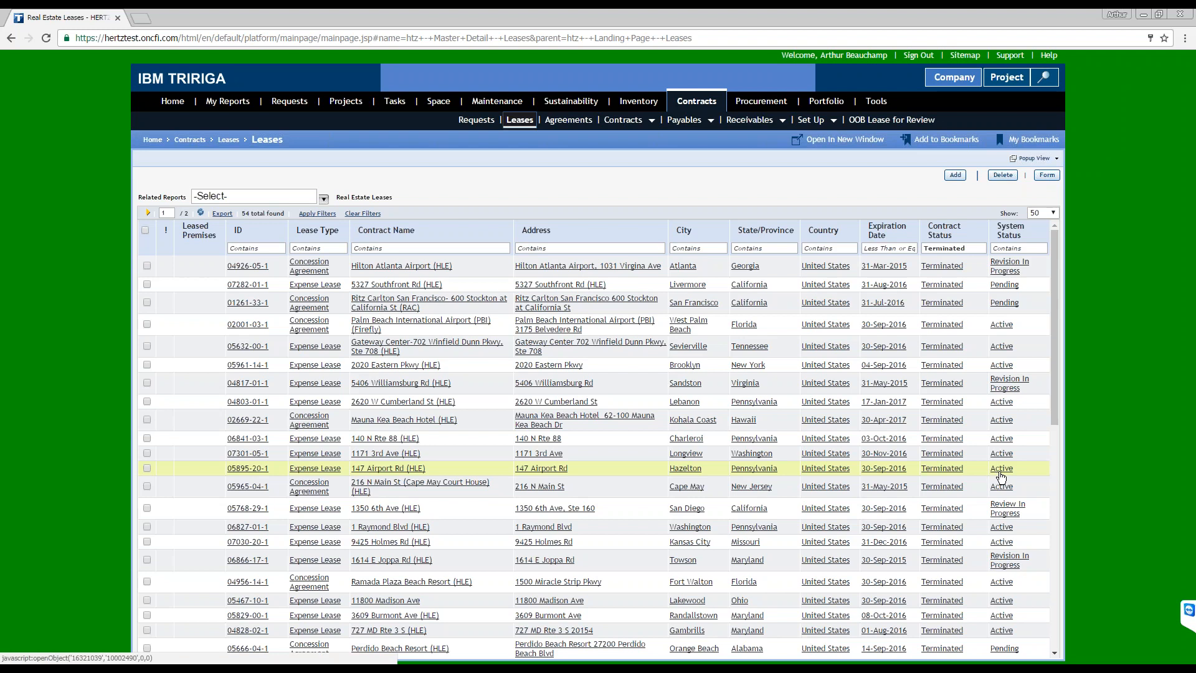
pyautogui.moveTo(1054, 424); pyautogui.dragTo(1056, 416)
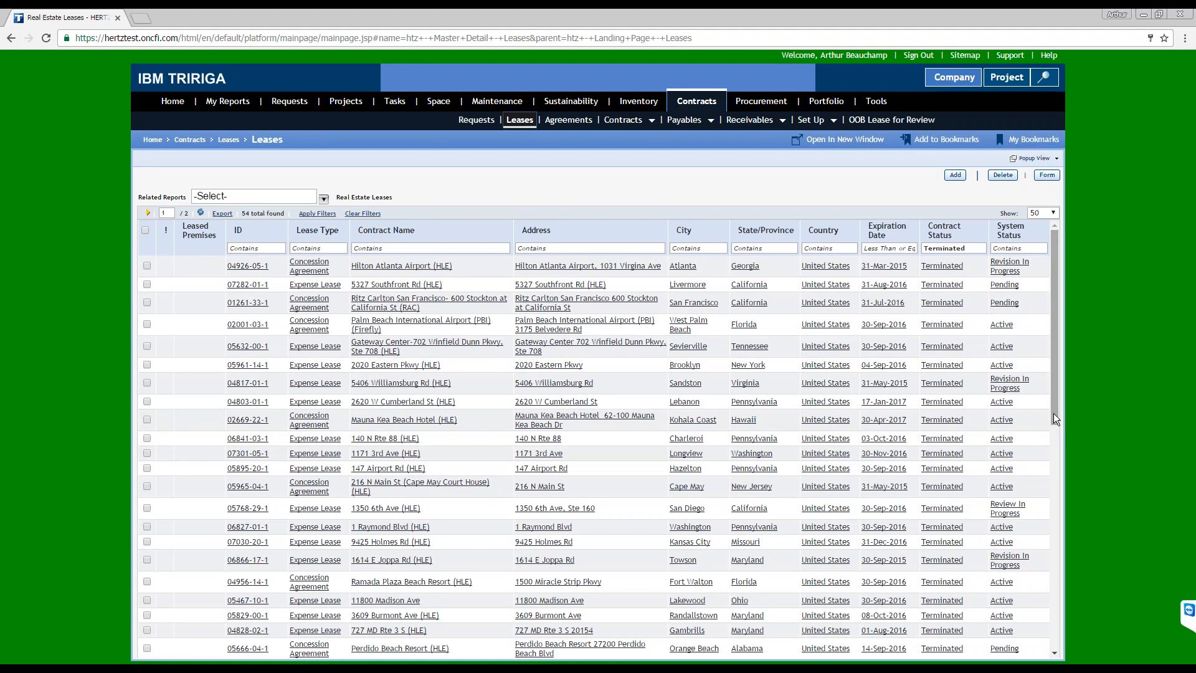
pyautogui.moveTo(1052, 413); pyautogui.dragTo(672, 315)
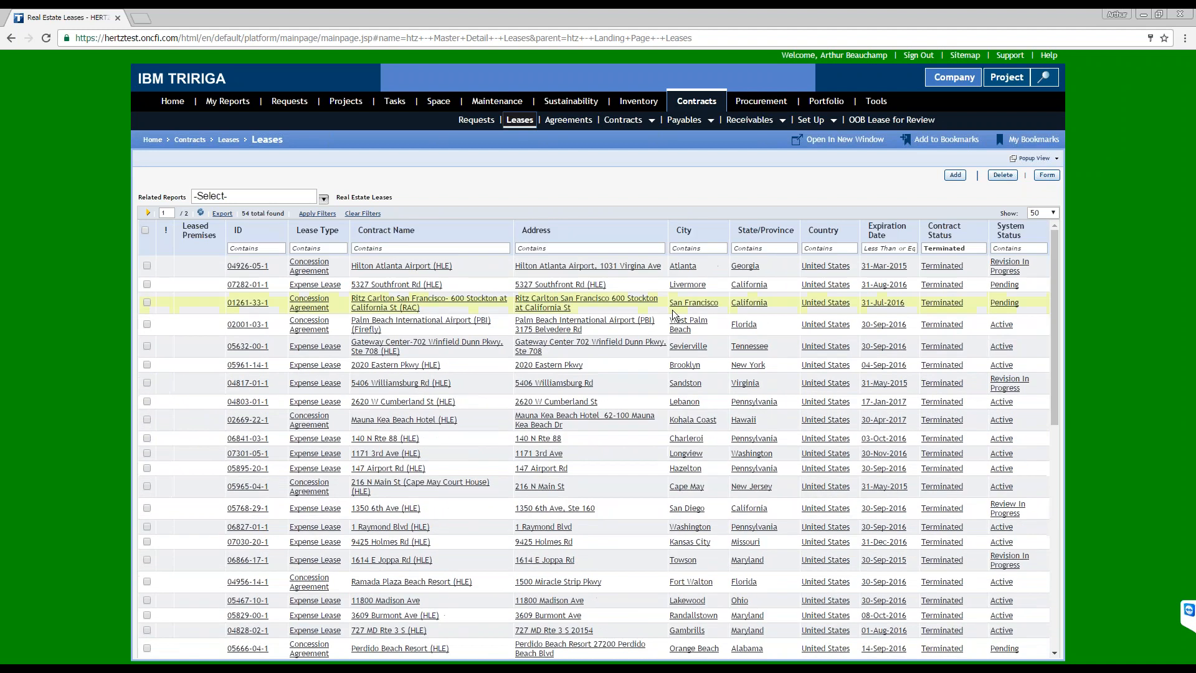
# Open the related report "Real Estate Leases - Terminated and Retired" and examine its Contract Status and Status columns
pyautogui.click(323, 198)
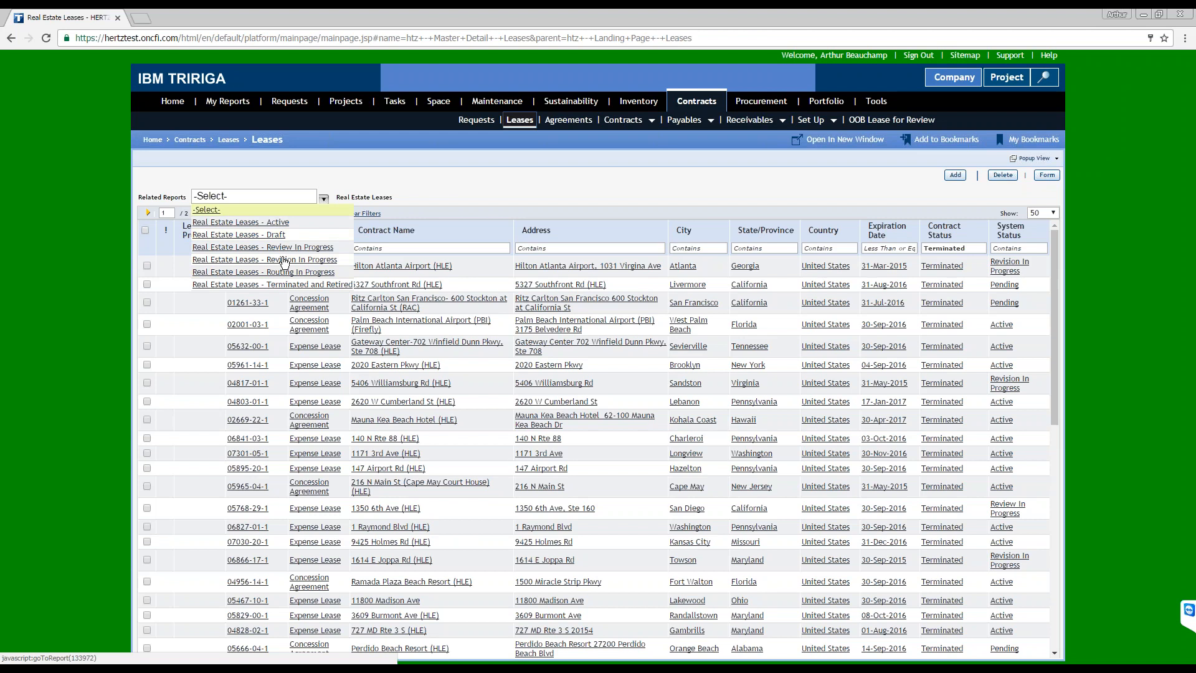
pyautogui.click(281, 285)
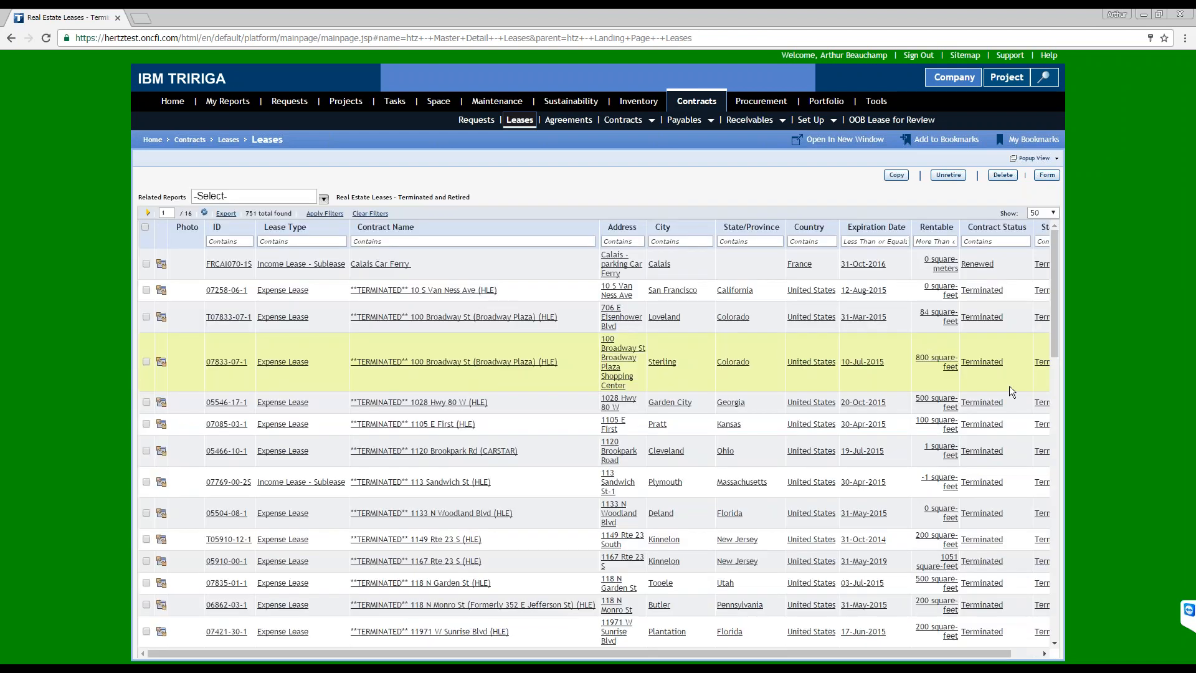
pyautogui.moveTo(970, 653); pyautogui.dragTo(999, 652)
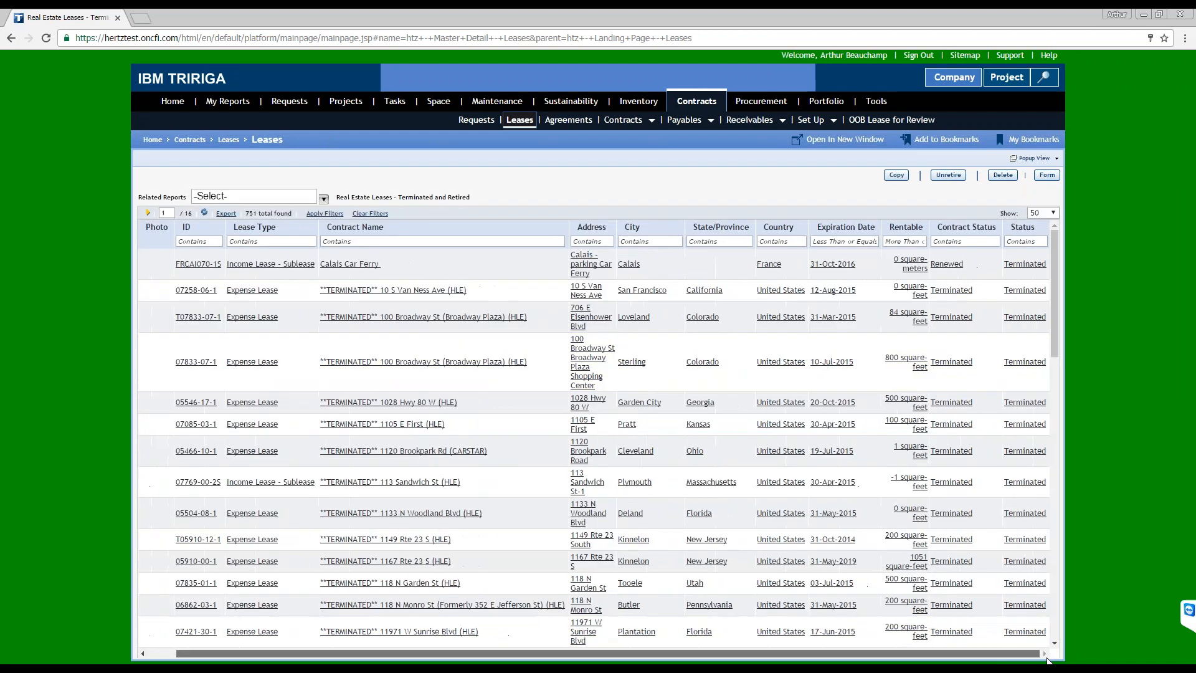
pyautogui.moveTo(1055, 315); pyautogui.dragTo(1078, 264)
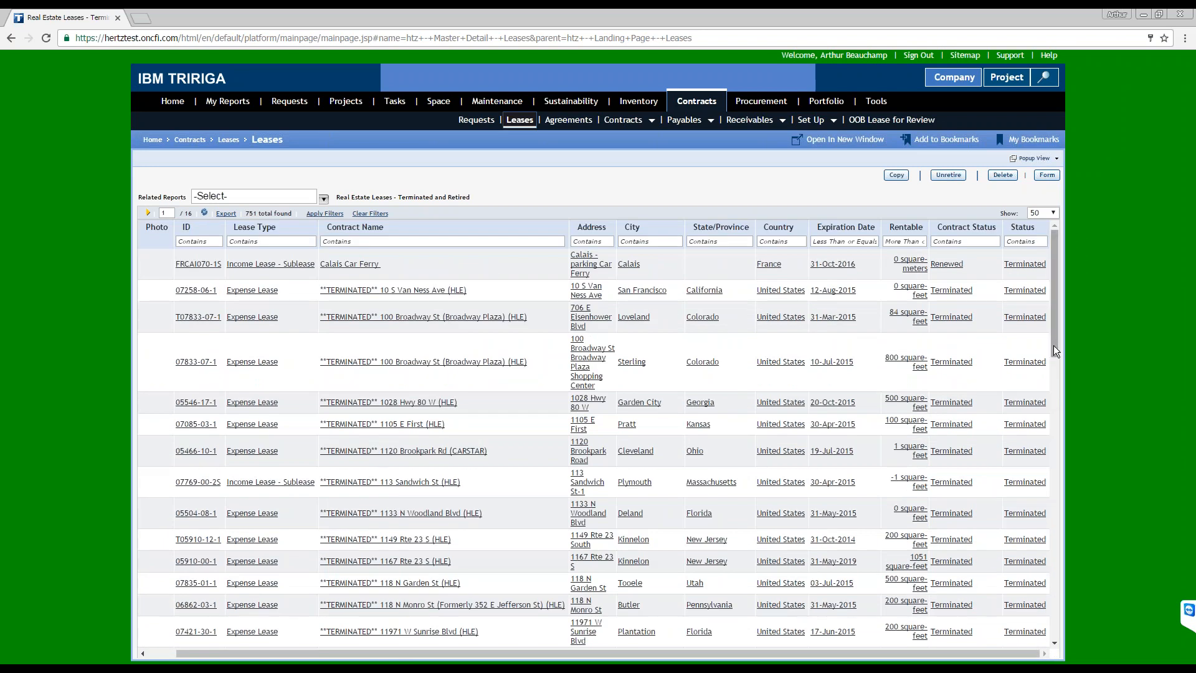
pyautogui.moveTo(1054, 275); pyautogui.dragTo(1055, 216)
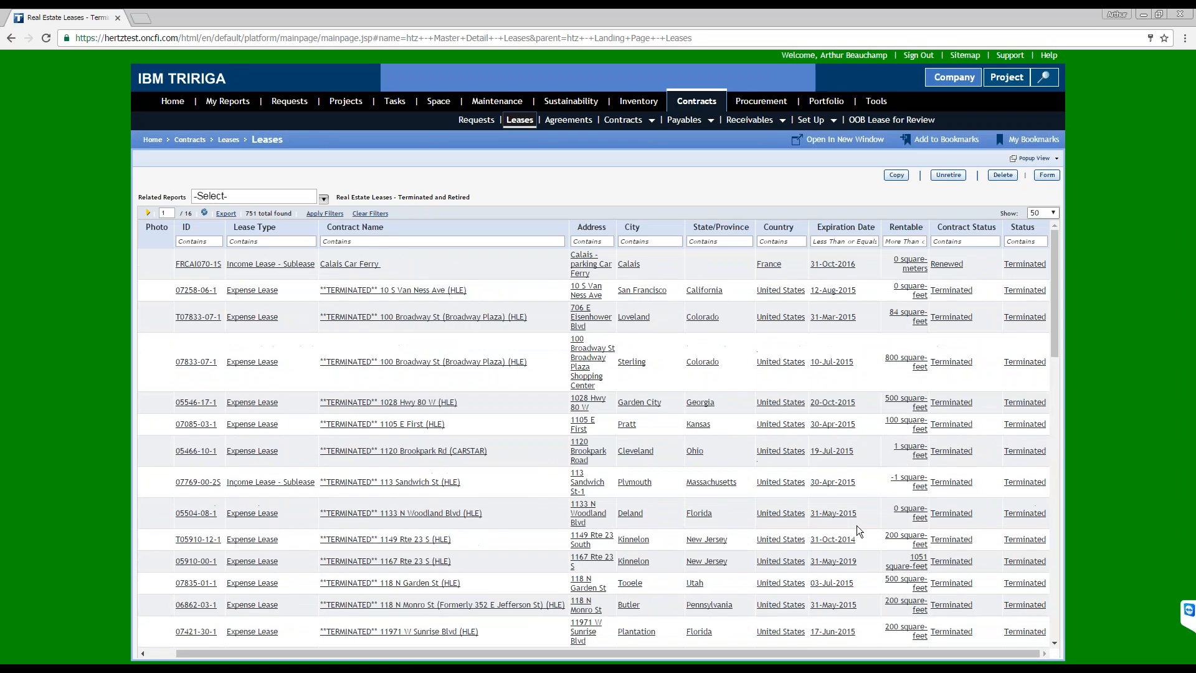
# Switch back to the HERTZ TEST report editor window and open the report's filter settings
pyautogui.click(66, 668)
pyautogui.click(67, 651)
pyautogui.click(47, 665)
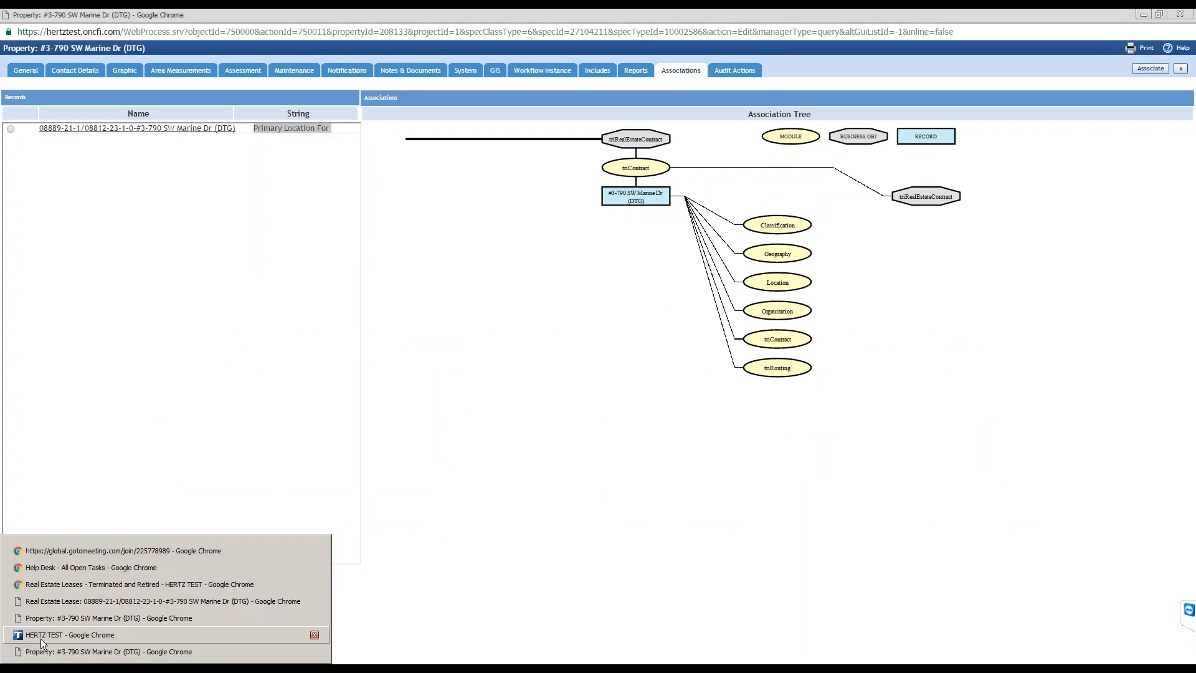
pyautogui.click(40, 638)
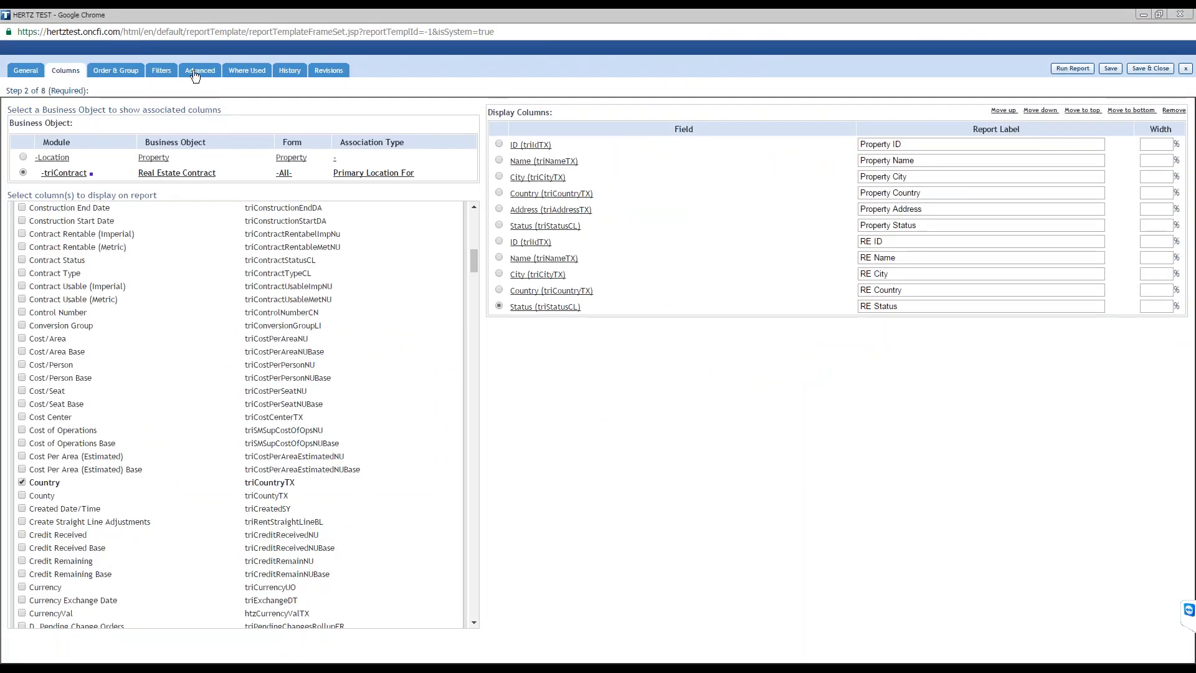
pyautogui.click(167, 72)
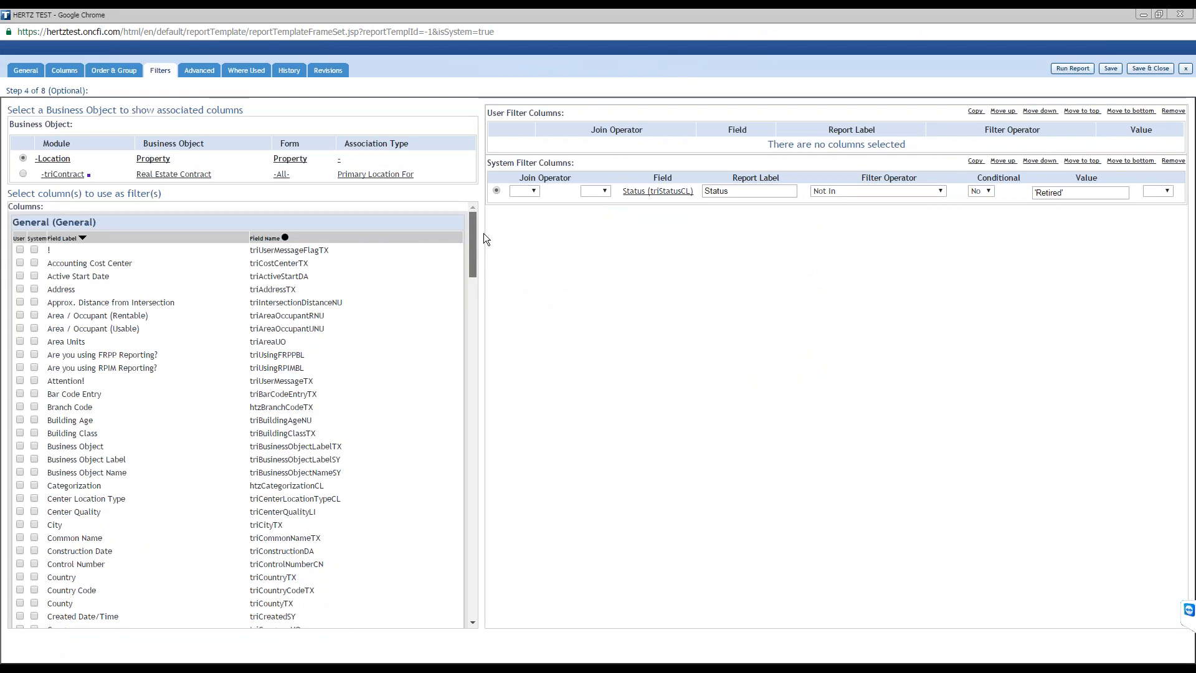
# Add the Real Estate Contract object's Status (triStatusCL) field as a system filter
pyautogui.click(23, 174)
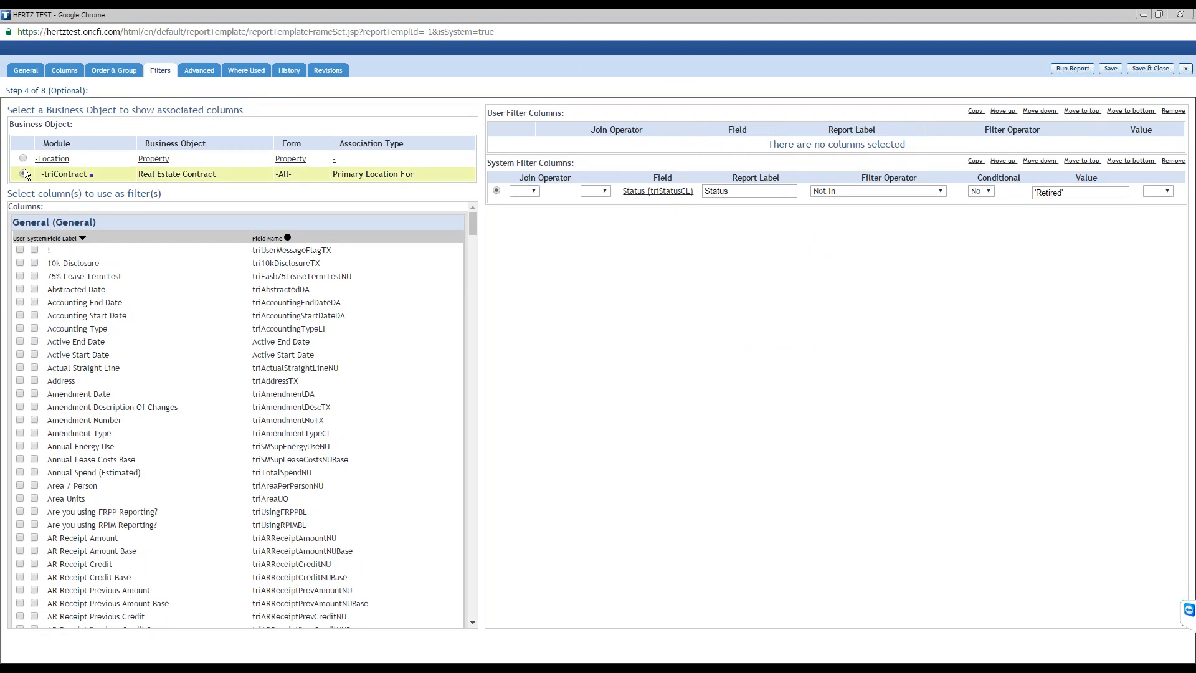
pyautogui.scroll(-15, 206, 418)
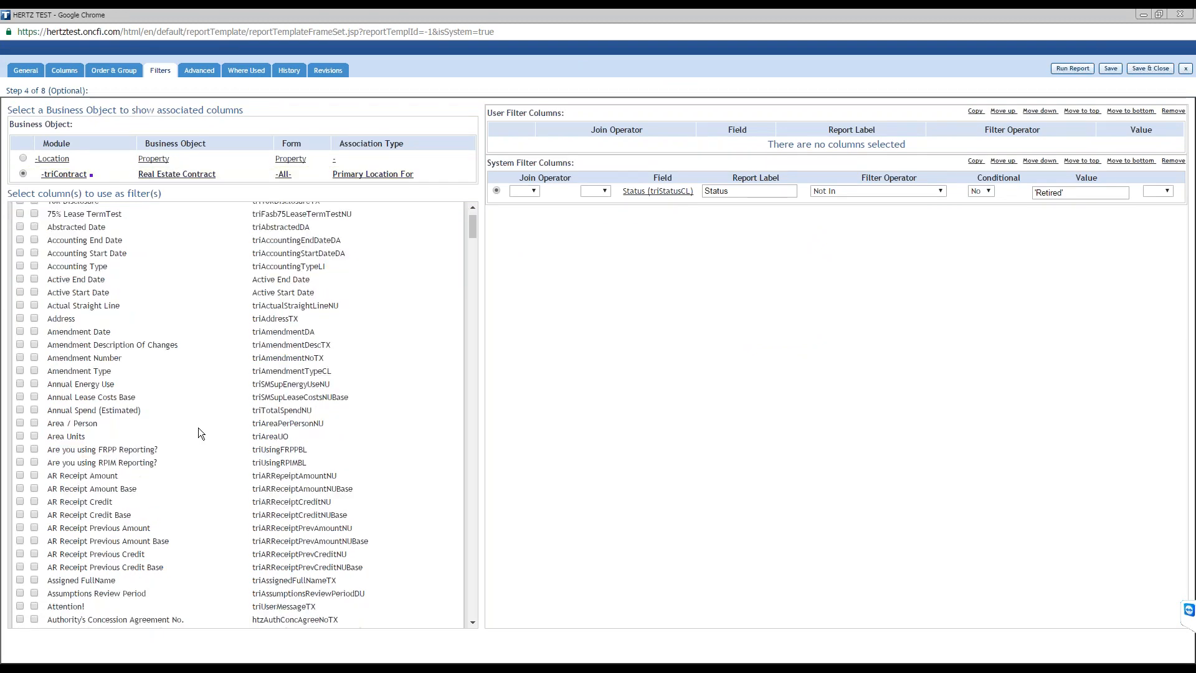
pyautogui.scroll(-20, 203, 416)
pyautogui.scroll(-20, 171, 408)
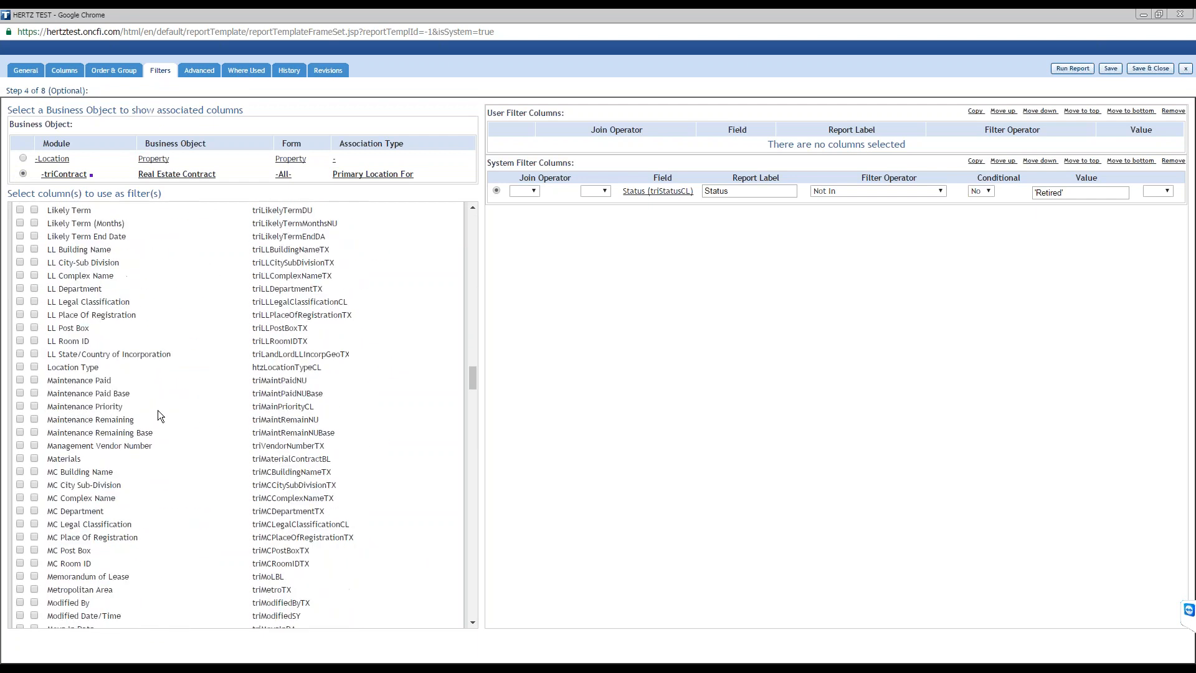
pyautogui.scroll(-20, 156, 411)
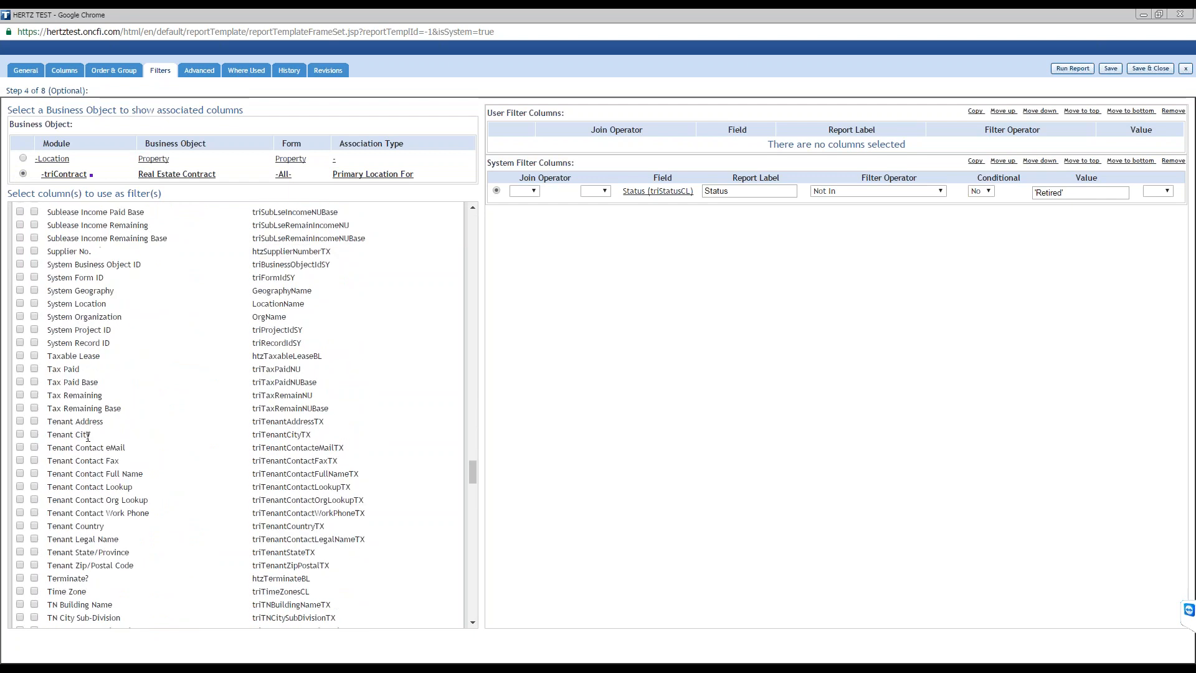
pyautogui.scroll(1, 25, 293)
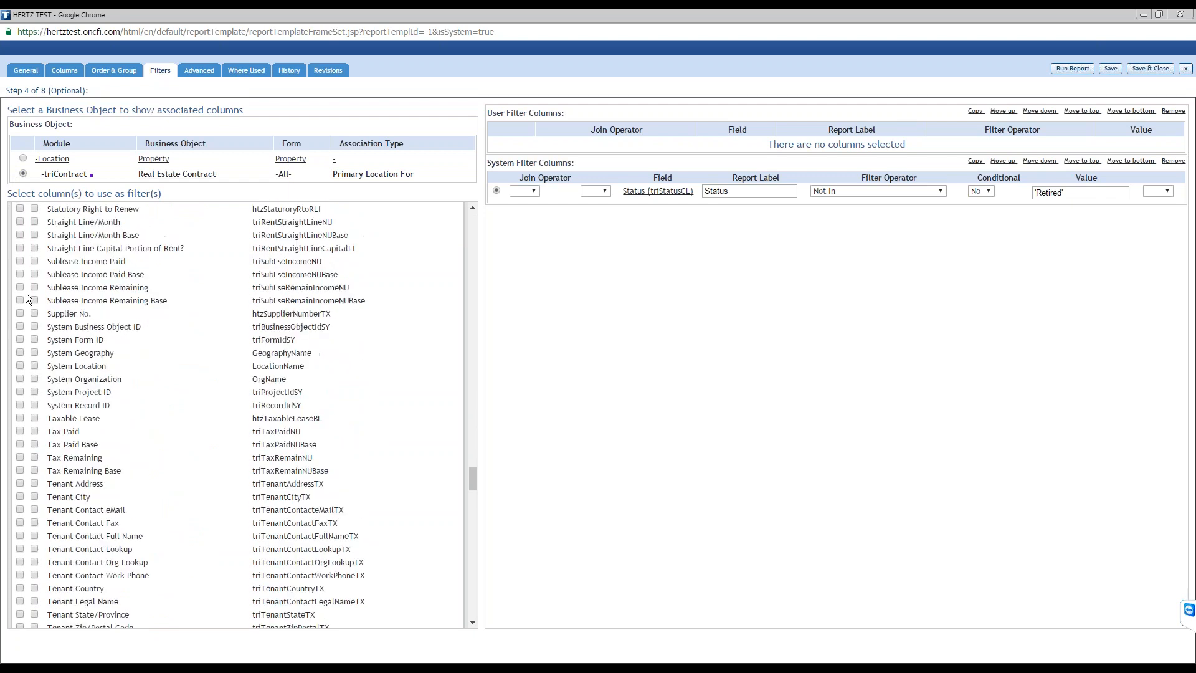
pyautogui.scroll(1, 41, 240)
pyautogui.click(35, 257)
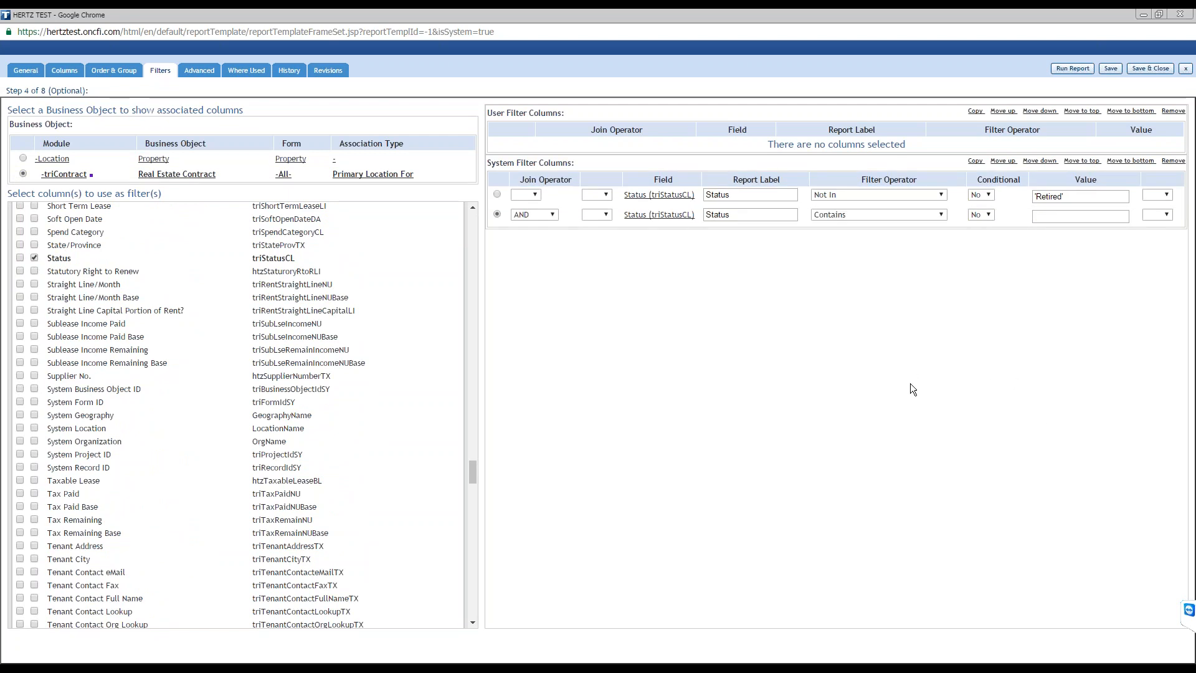
# Set the Real Estate Contract Status filter's operator to In and its value to 'Terminated',''
pyautogui.click(883, 216)
pyautogui.click(842, 329)
pyautogui.click(1078, 222)
pyautogui.write("'expired")
pyautogui.press('BackSpace')
pyautogui.press('BackSpace')
pyautogui.press('BackSpace')
pyautogui.press('BackSpace')
pyautogui.press('BackSpace')
pyautogui.press('BackSpace')
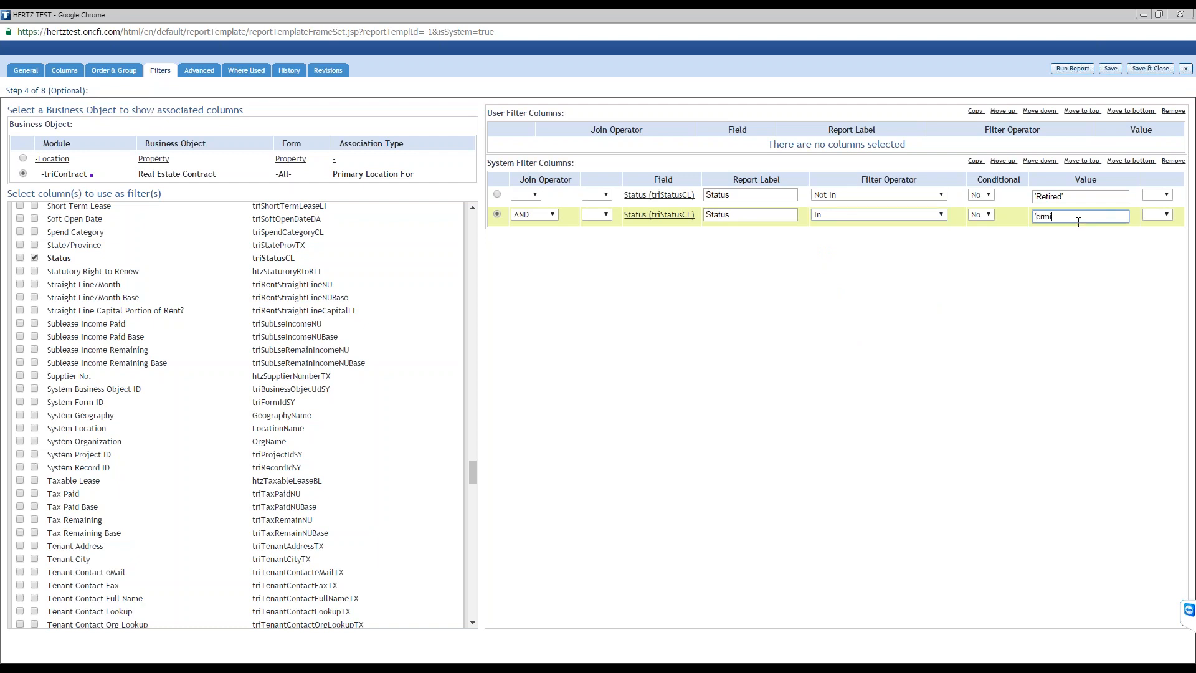
pyautogui.press('BackSpace')
pyautogui.write("Terminated','")
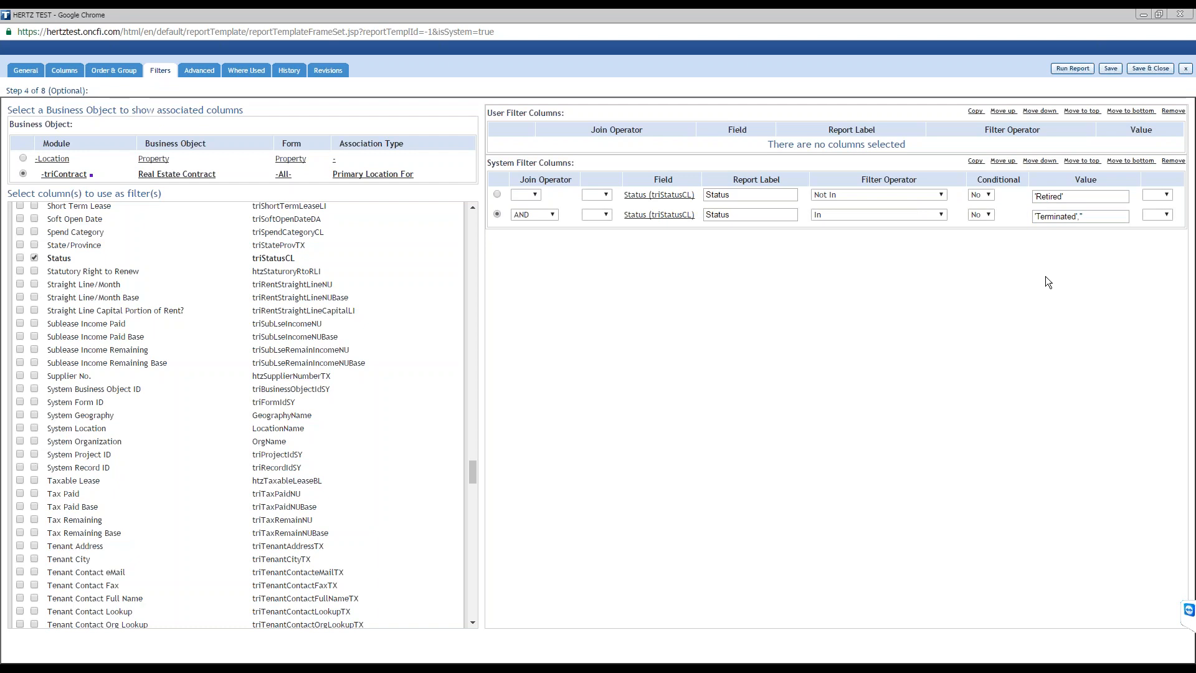
pyautogui.click(1087, 217)
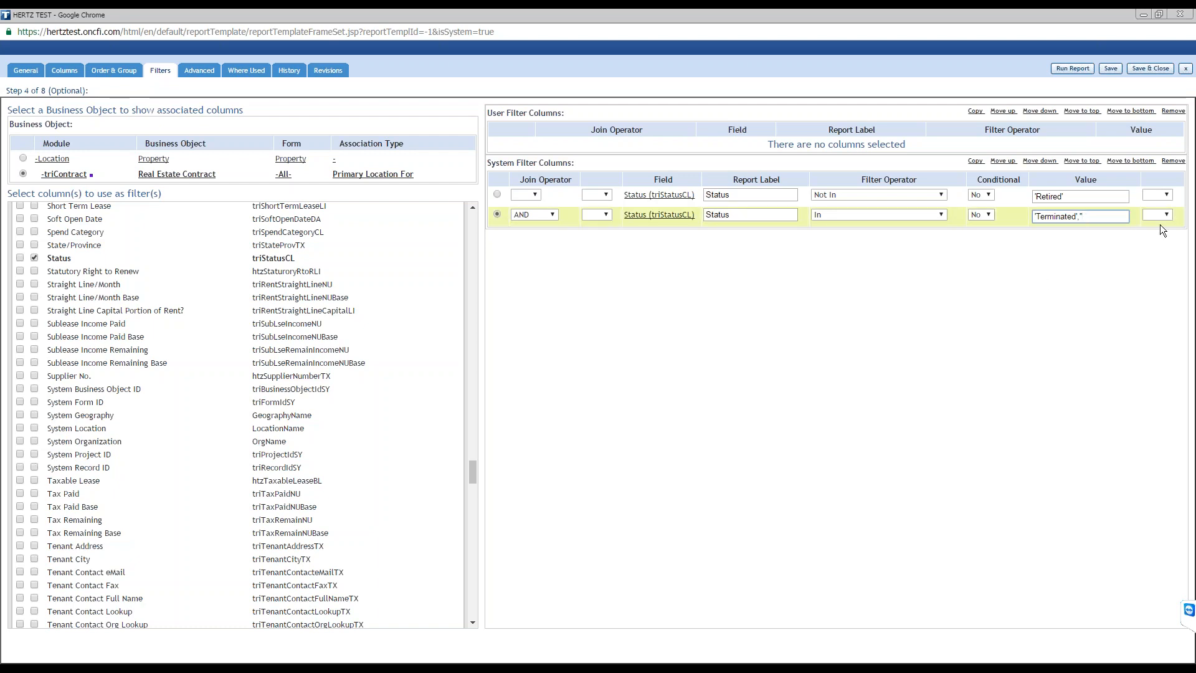
pyautogui.press('BackSpace')
pyautogui.write("'")
# Check which business object each of the two Status filters belongs to, and try to save the report
pyautogui.click(1165, 67)
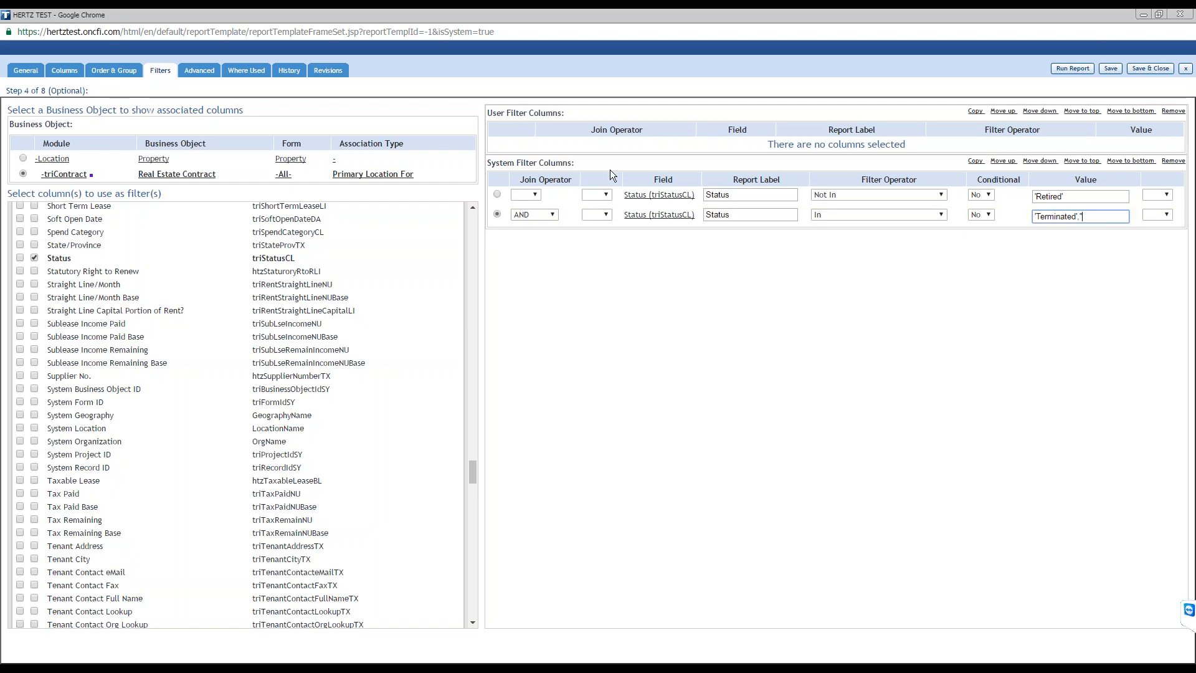
pyautogui.click(497, 194)
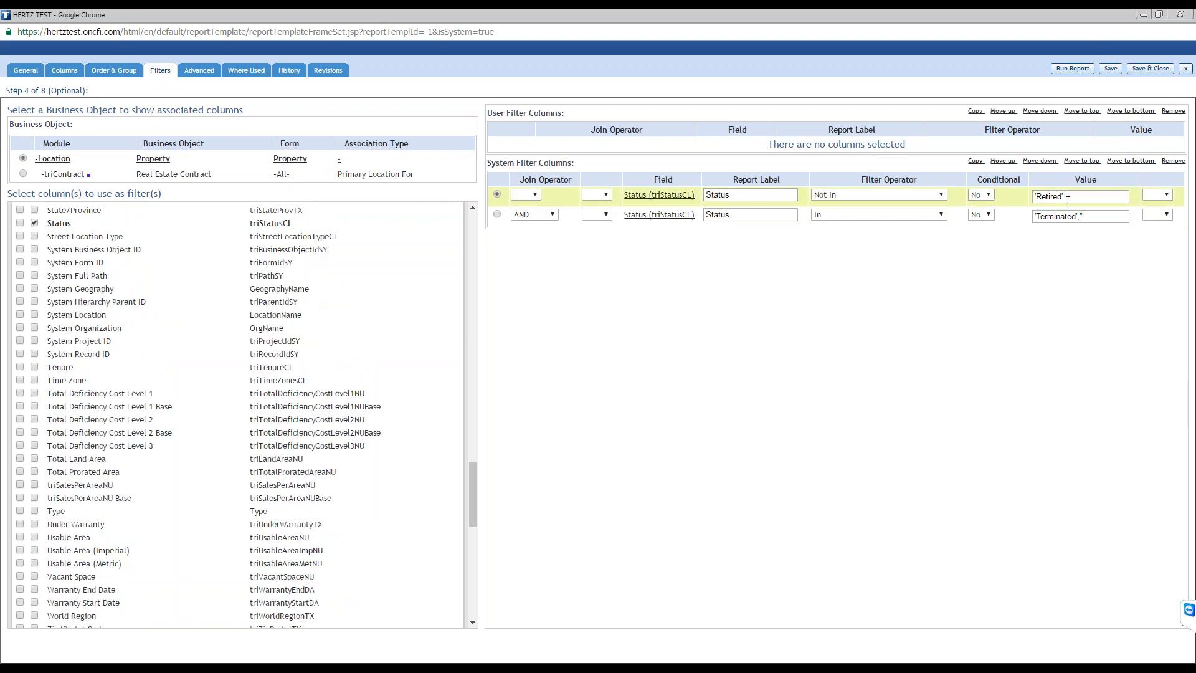
pyautogui.click(497, 214)
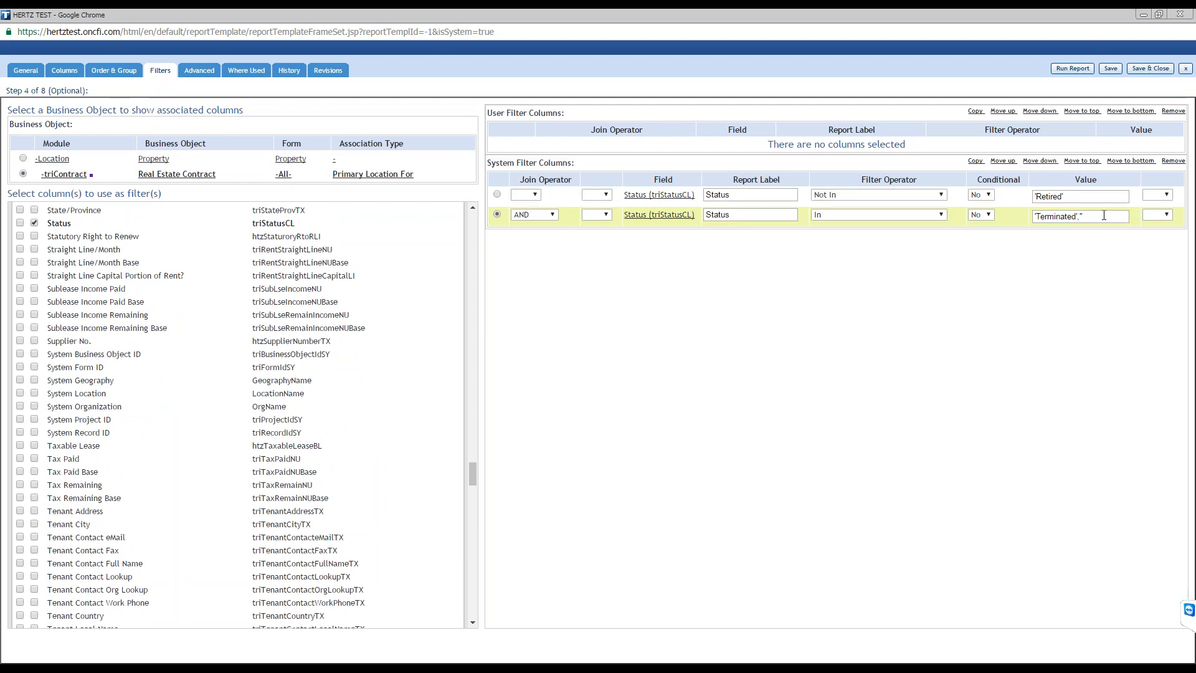
pyautogui.click(1111, 70)
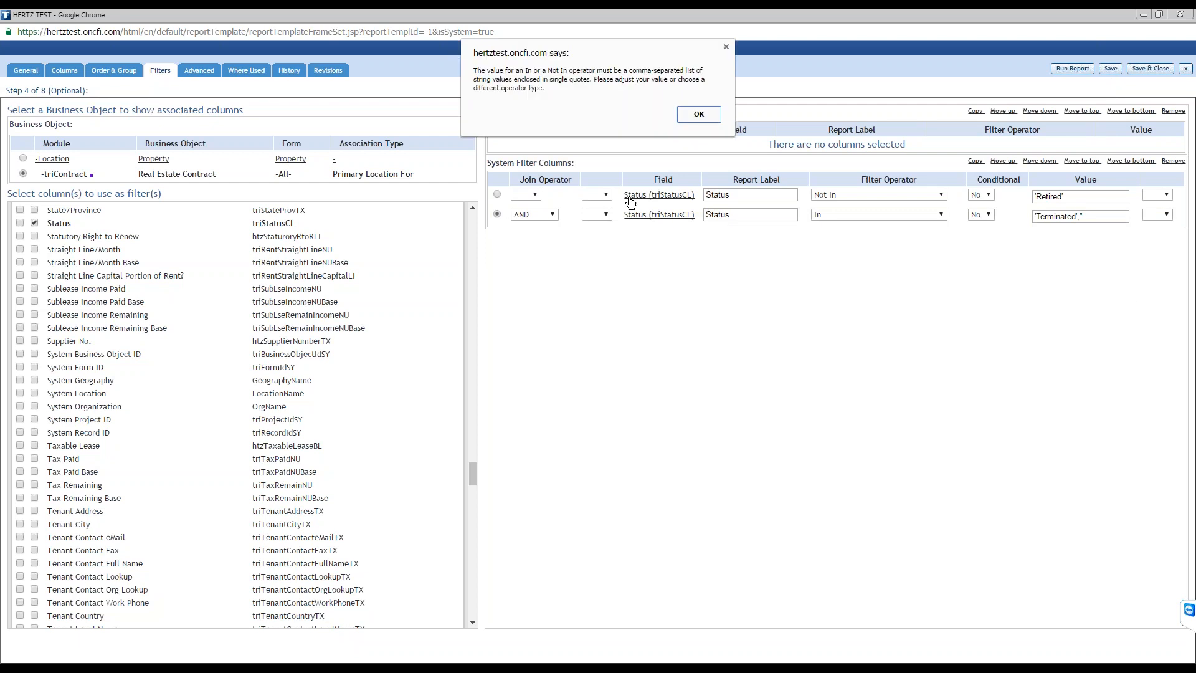
pyautogui.click(697, 114)
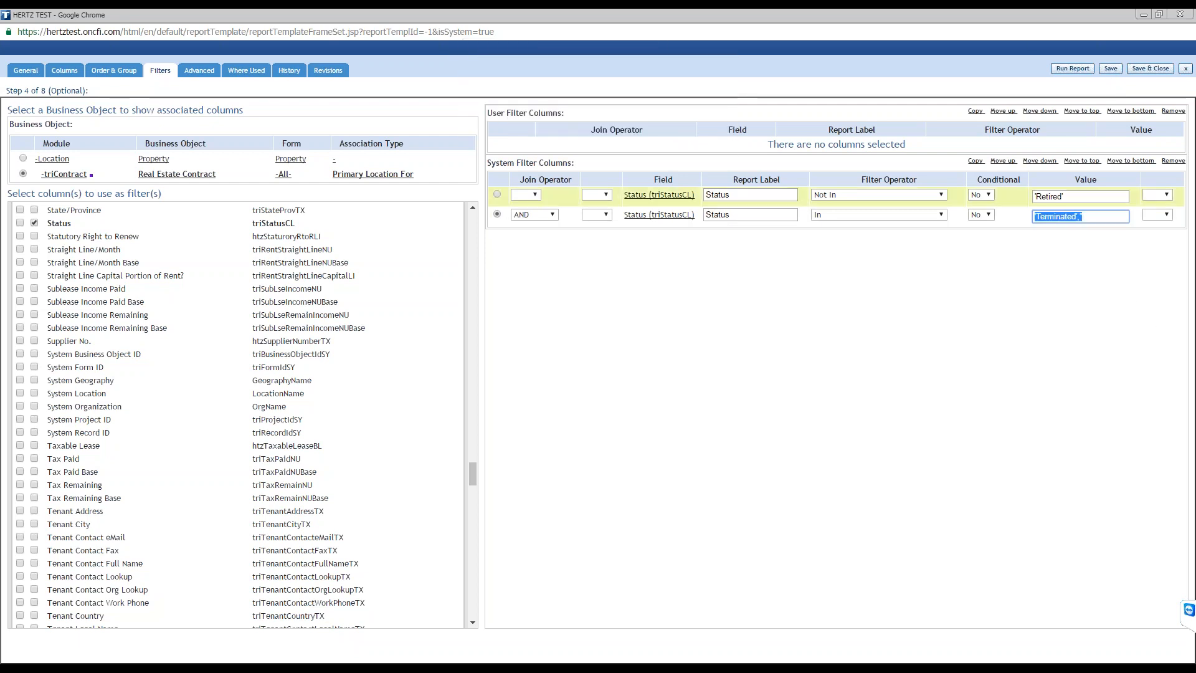
# Shorten the Real Estate Contract Status filter's value to 'Terminated' and save the report
pyautogui.click(1095, 218)
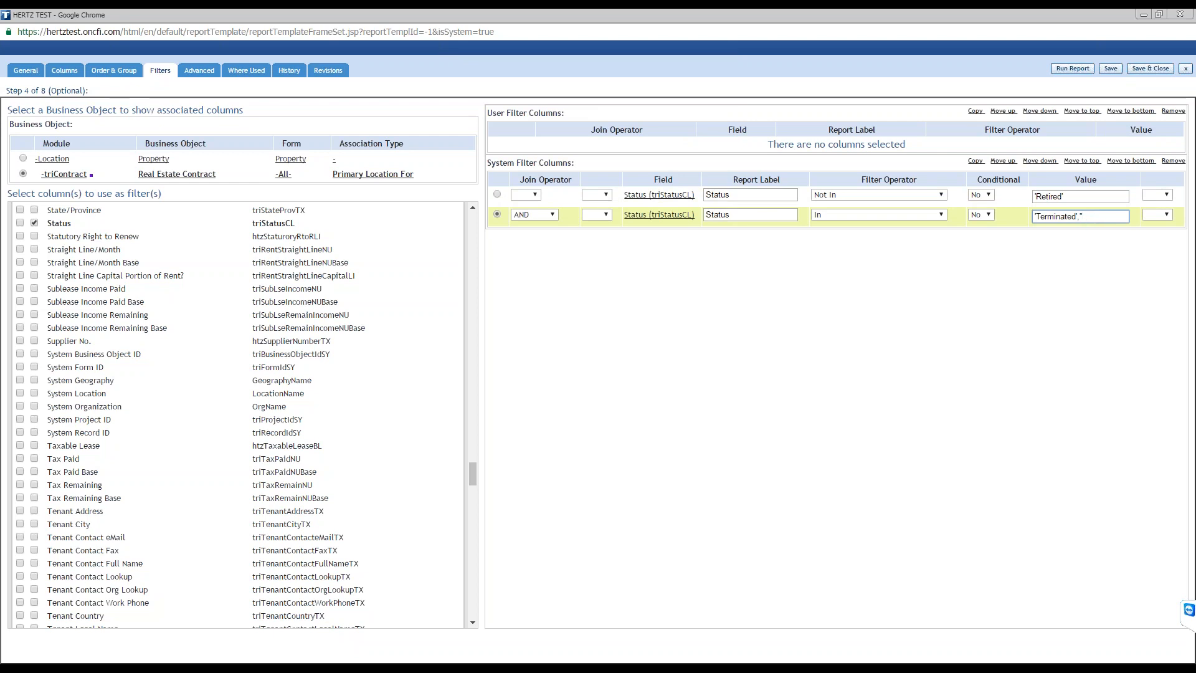
pyautogui.press('BackSpace')
pyautogui.press('BackSpace')
pyautogui.click(1111, 71)
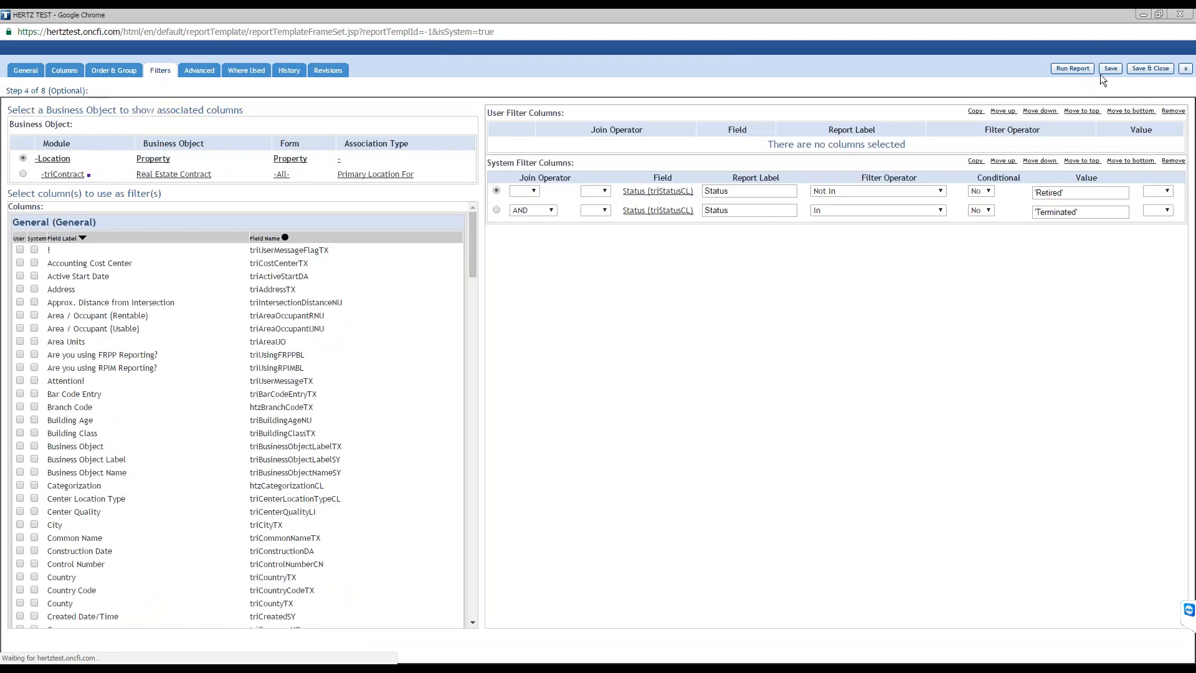
# Run the report, maximize its results window and examine the repeated Honolulu International Airport rows
pyautogui.click(1072, 69)
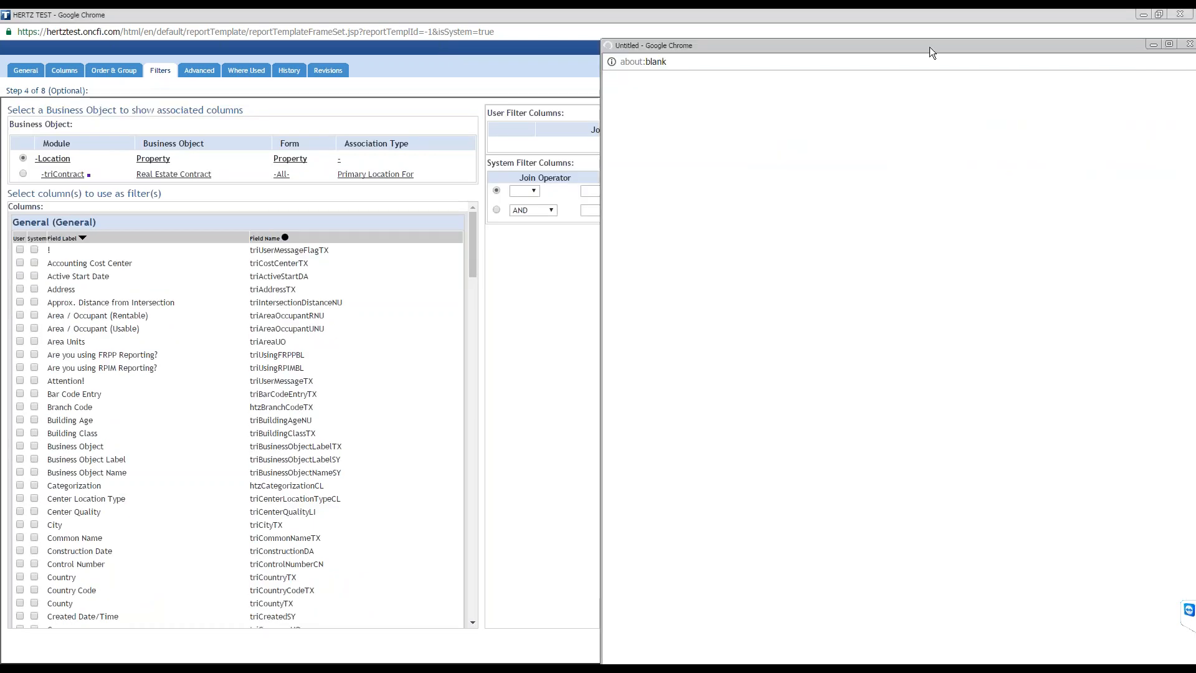
pyautogui.moveTo(929, 46); pyautogui.dragTo(671, 56)
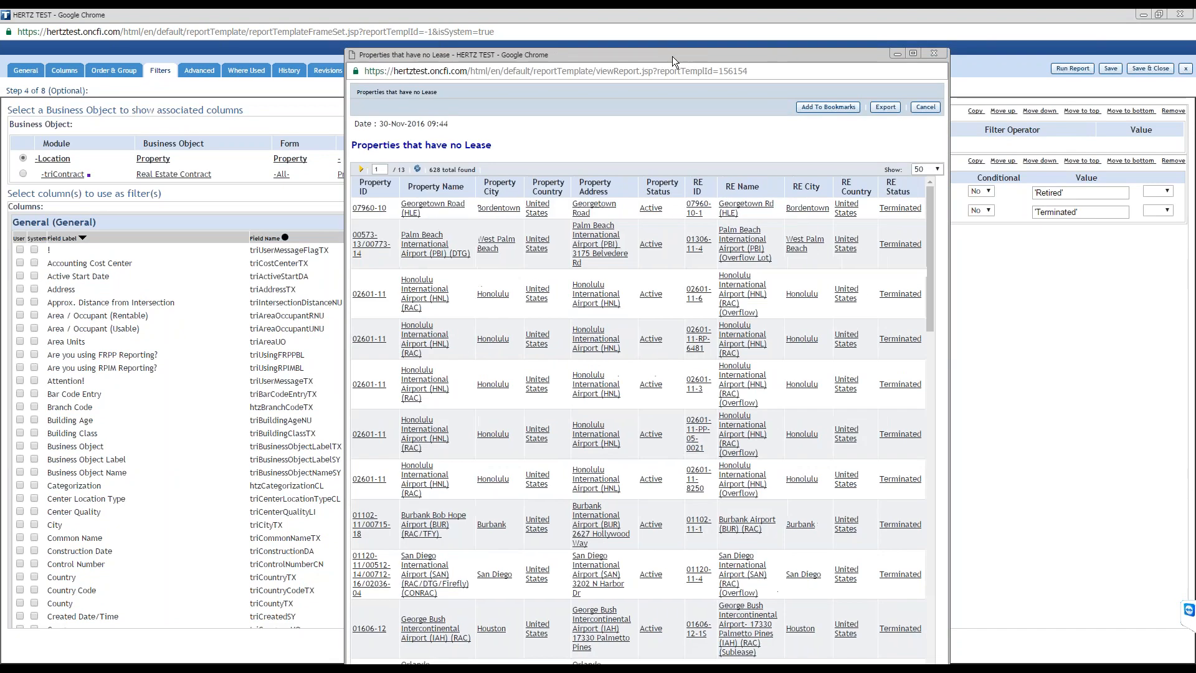
pyautogui.doubleClick(672, 56)
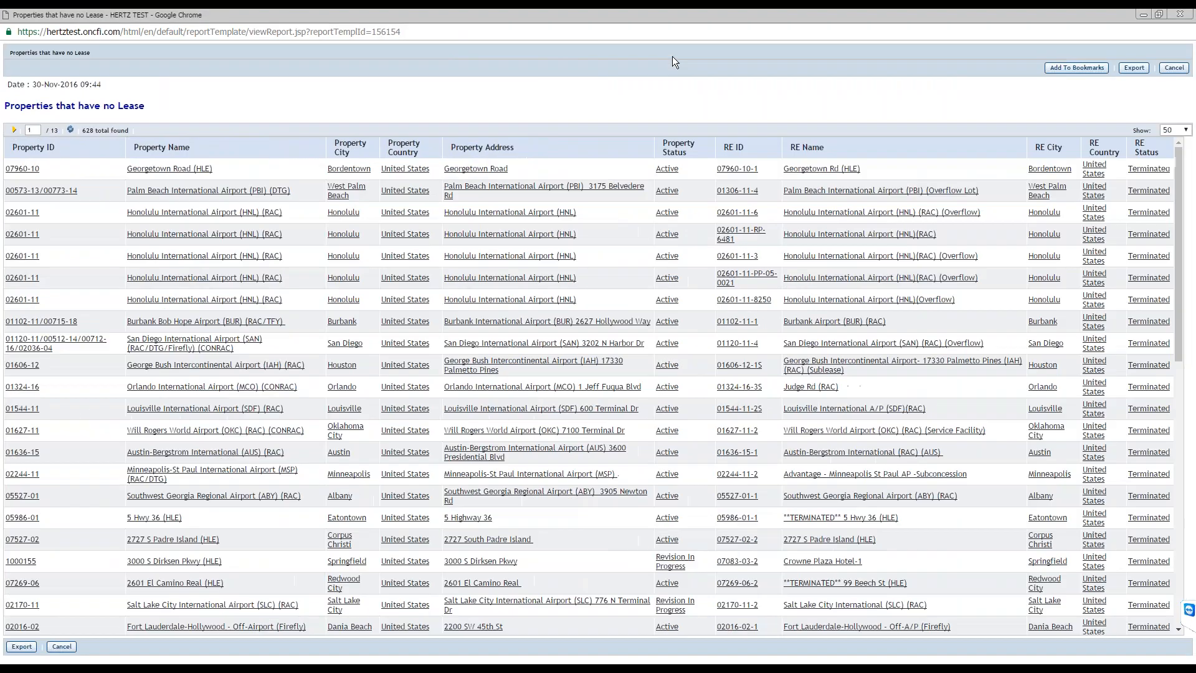
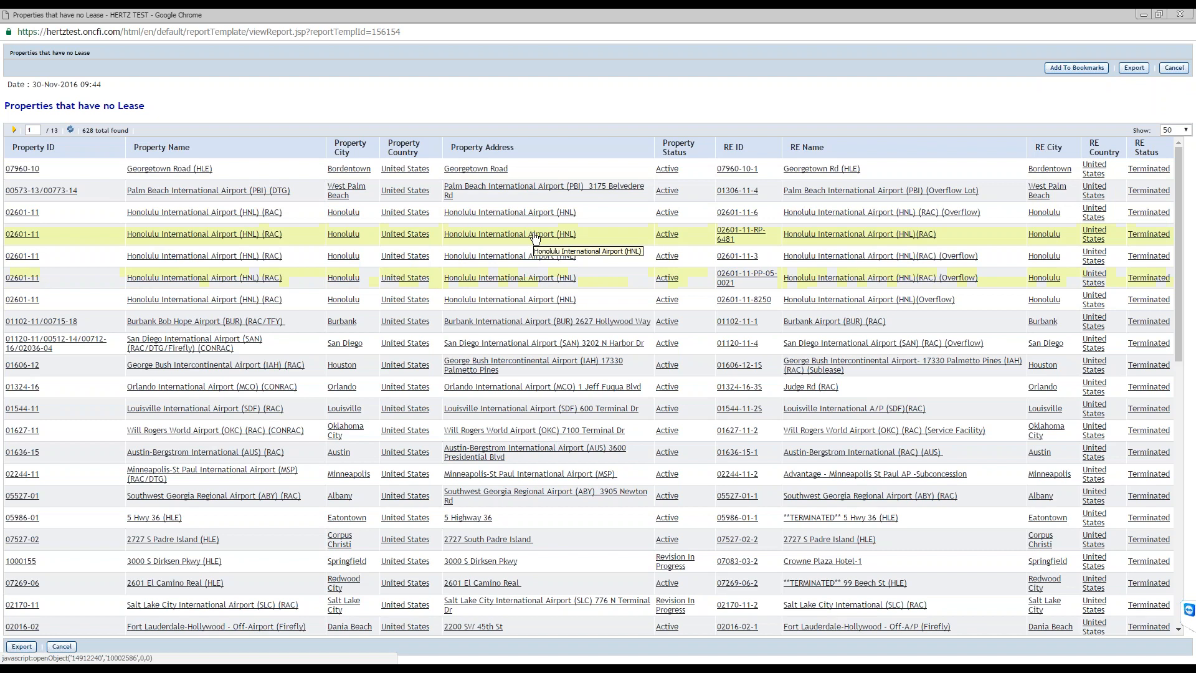
pyautogui.moveTo(50, 236); pyautogui.dragTo(6, 235)
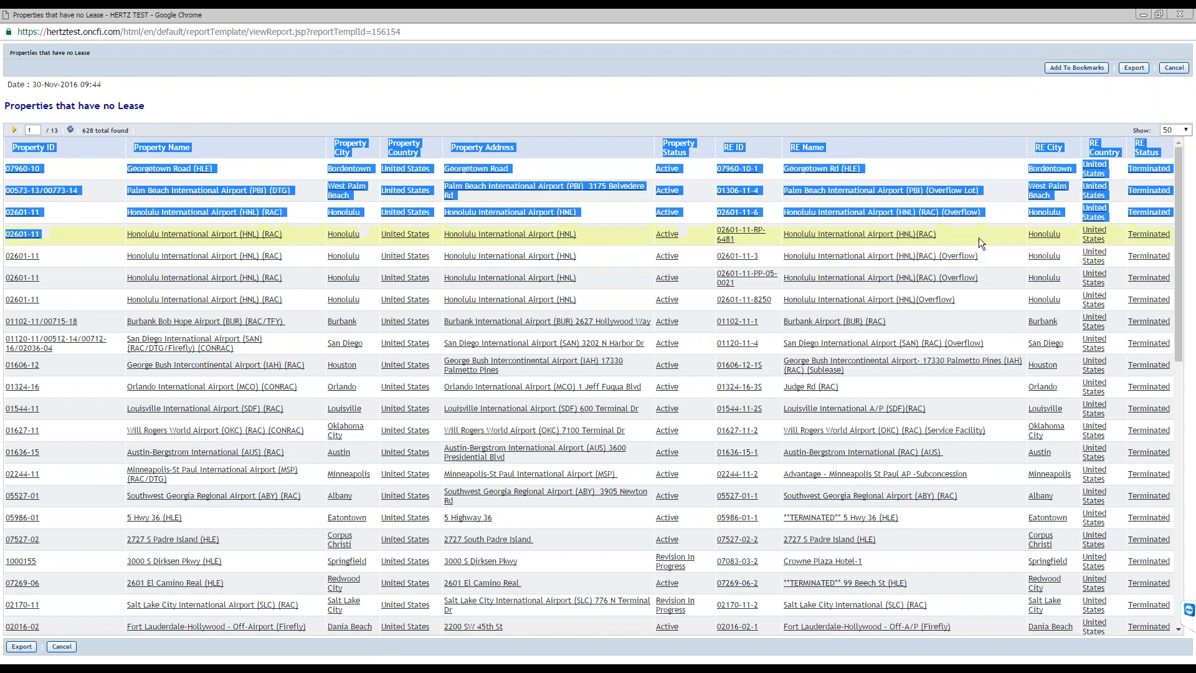
pyautogui.click(943, 133)
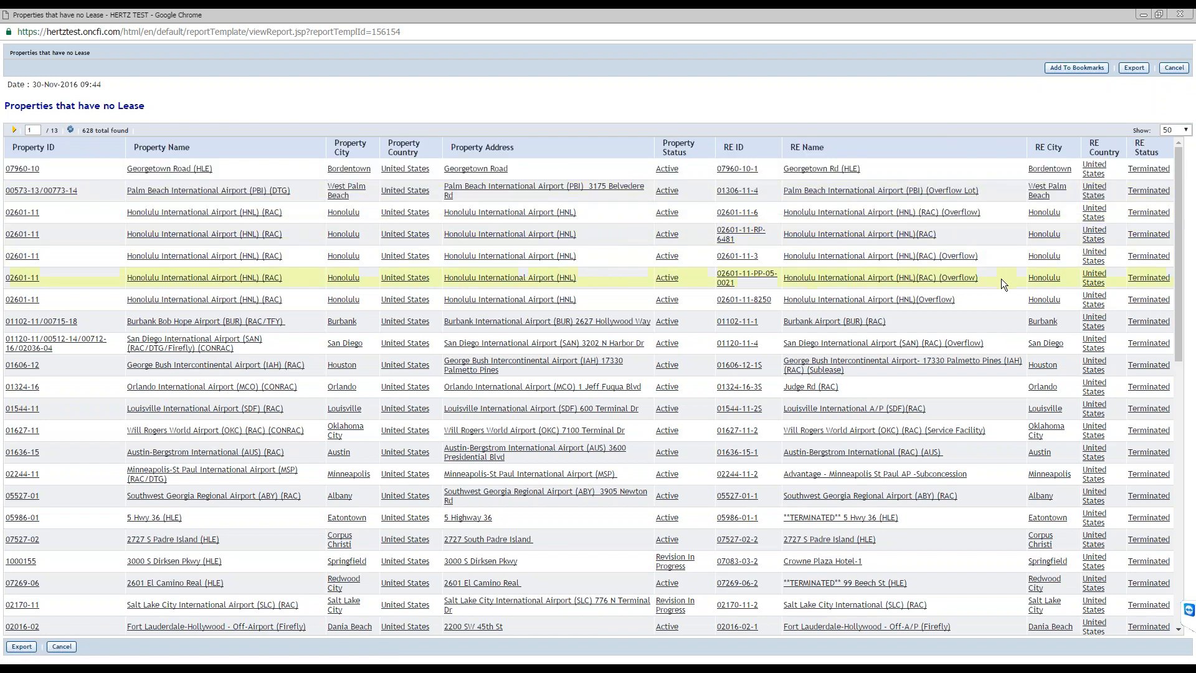
# Open the Honolulu International Airport property record from the report results, view its general information and close it
pyautogui.click(928, 211)
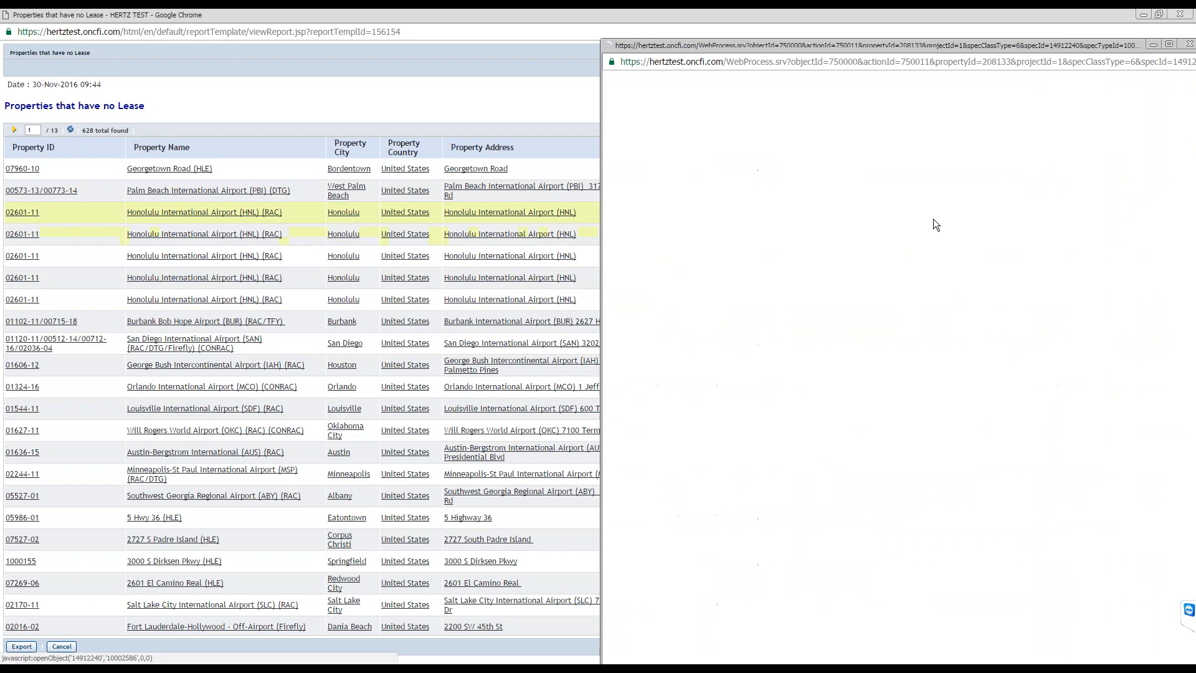
pyautogui.doubleClick(932, 45)
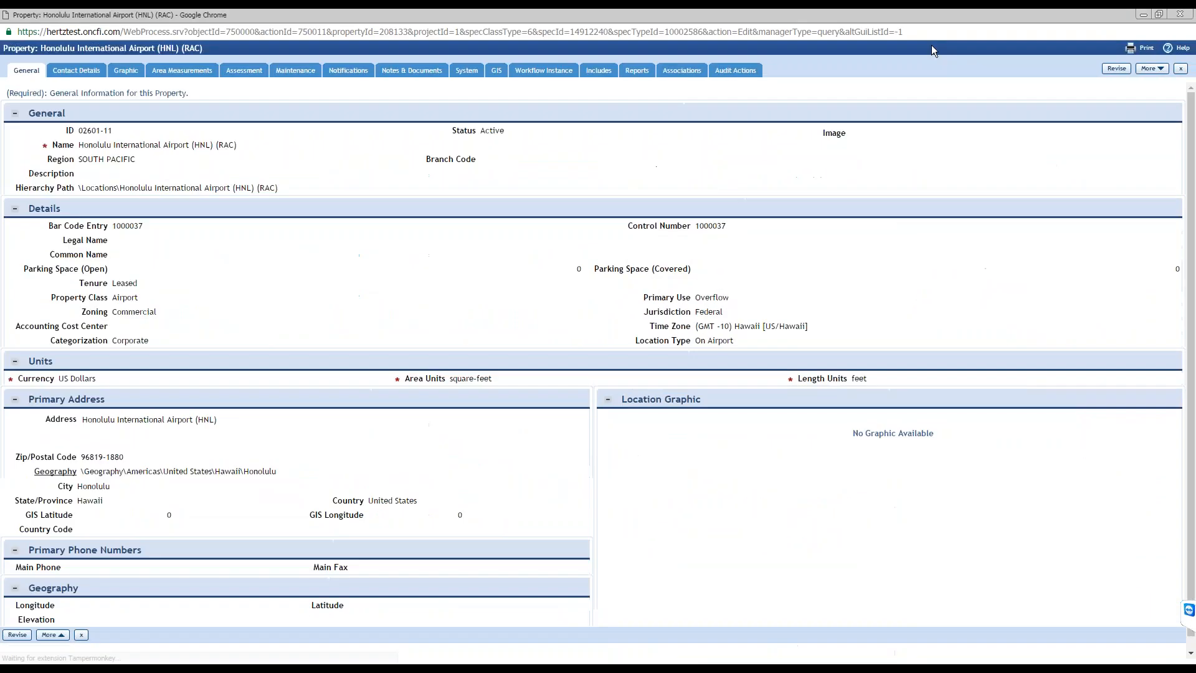
pyautogui.click(1180, 13)
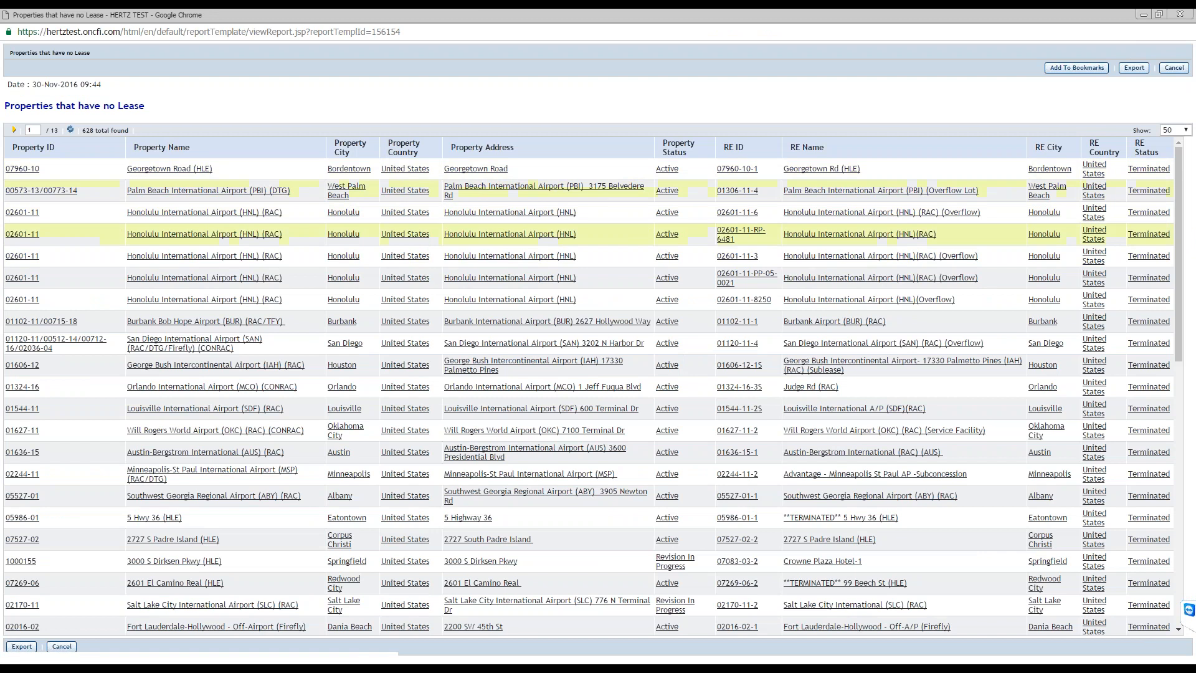
# Reopen the Honolulu property record, examine its associated triRealEstateContract records, and close the record and the report results
pyautogui.click(816, 215)
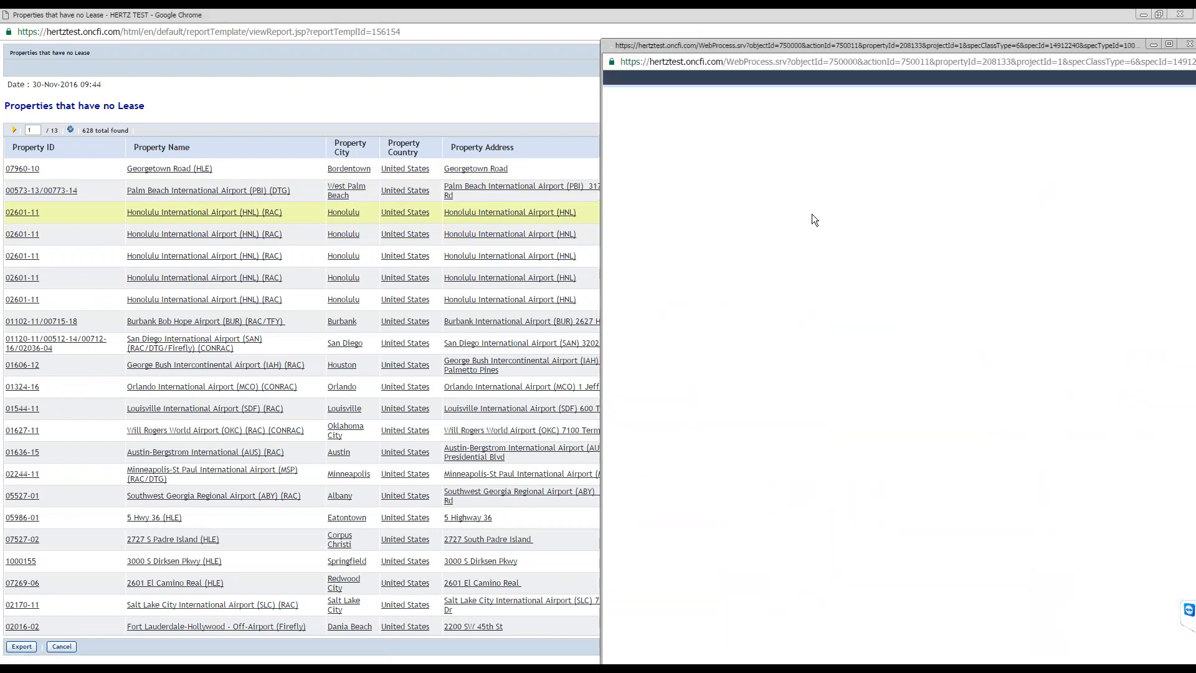
pyautogui.doubleClick(926, 44)
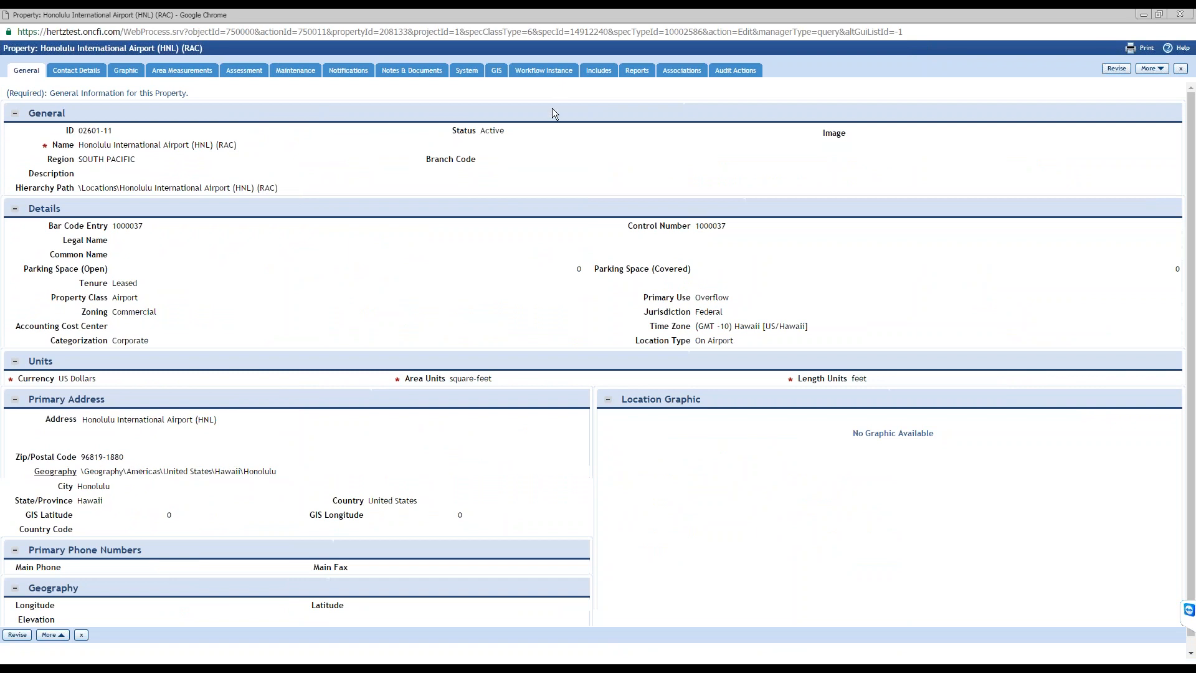
pyautogui.click(679, 71)
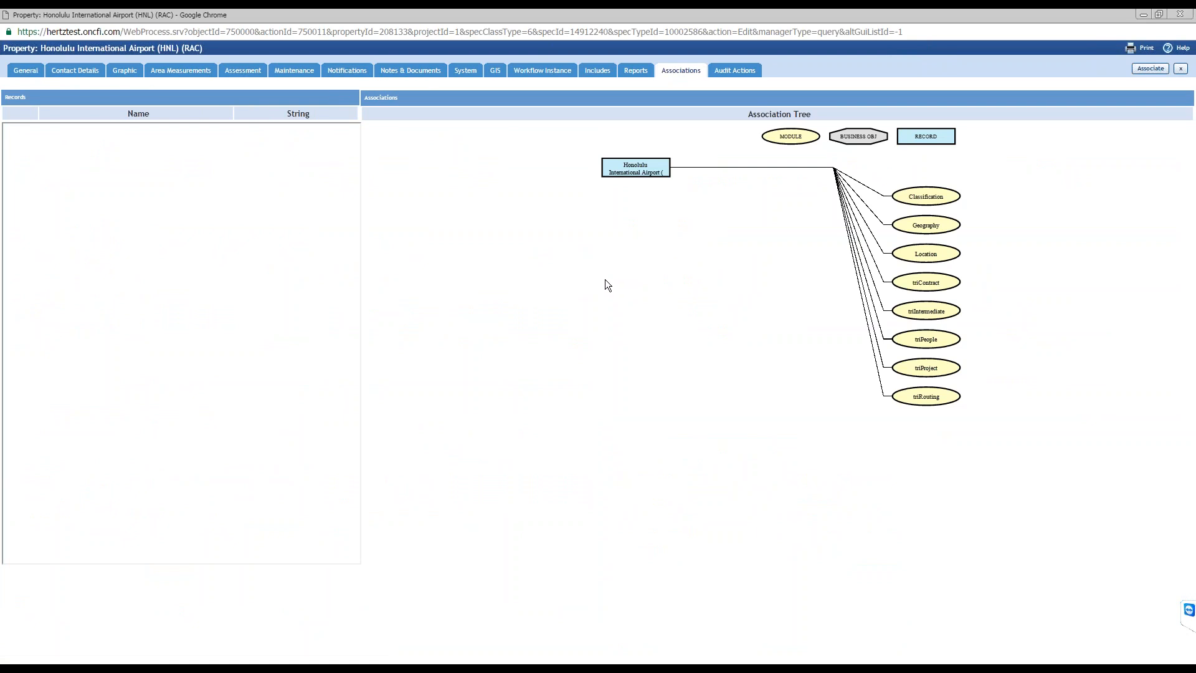
pyautogui.click(922, 281)
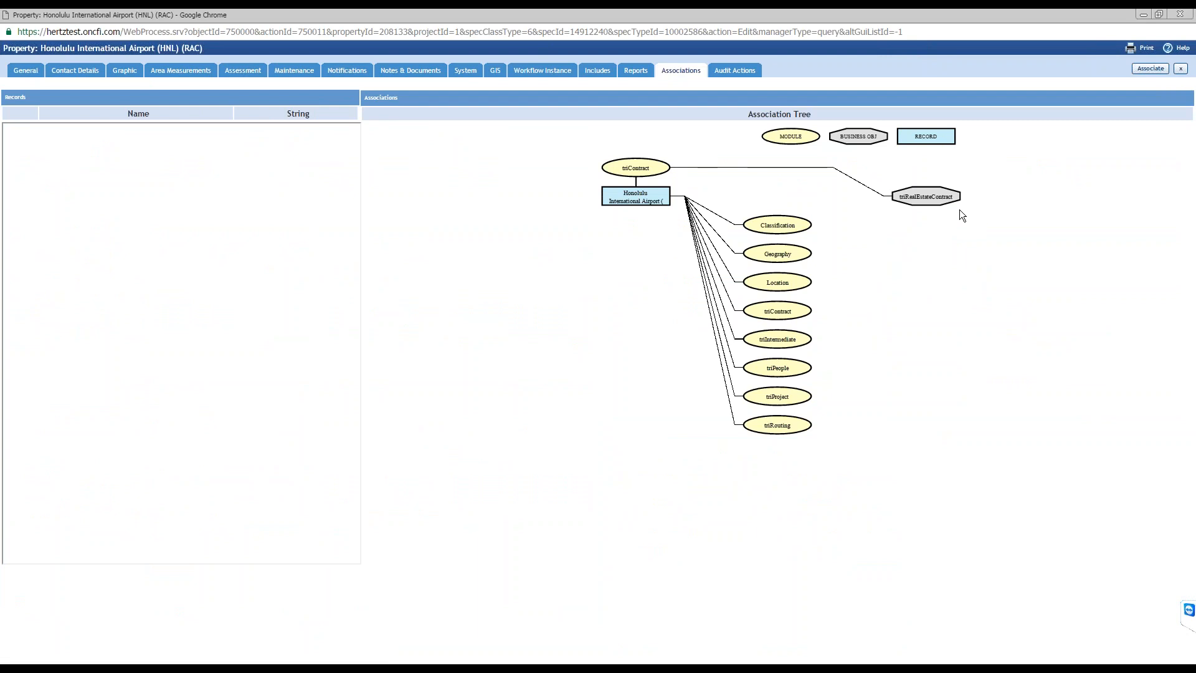
pyautogui.click(928, 198)
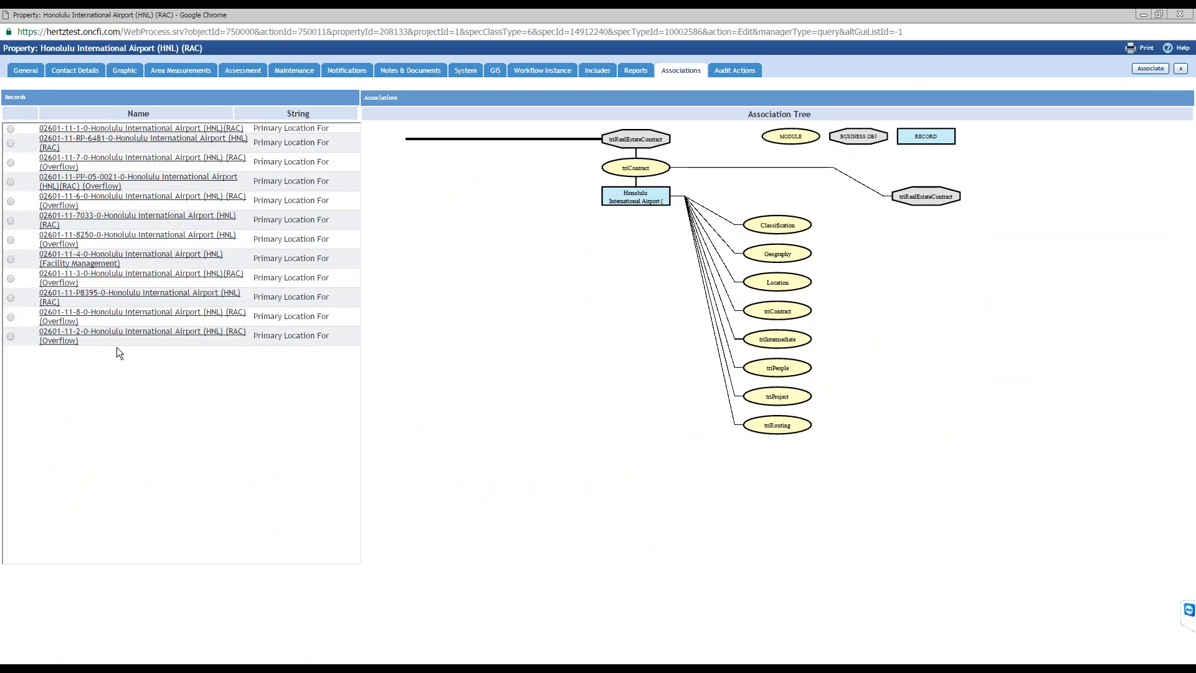
pyautogui.moveTo(117, 344); pyautogui.dragTo(133, 398)
pyautogui.click(130, 400)
pyautogui.click(1178, 15)
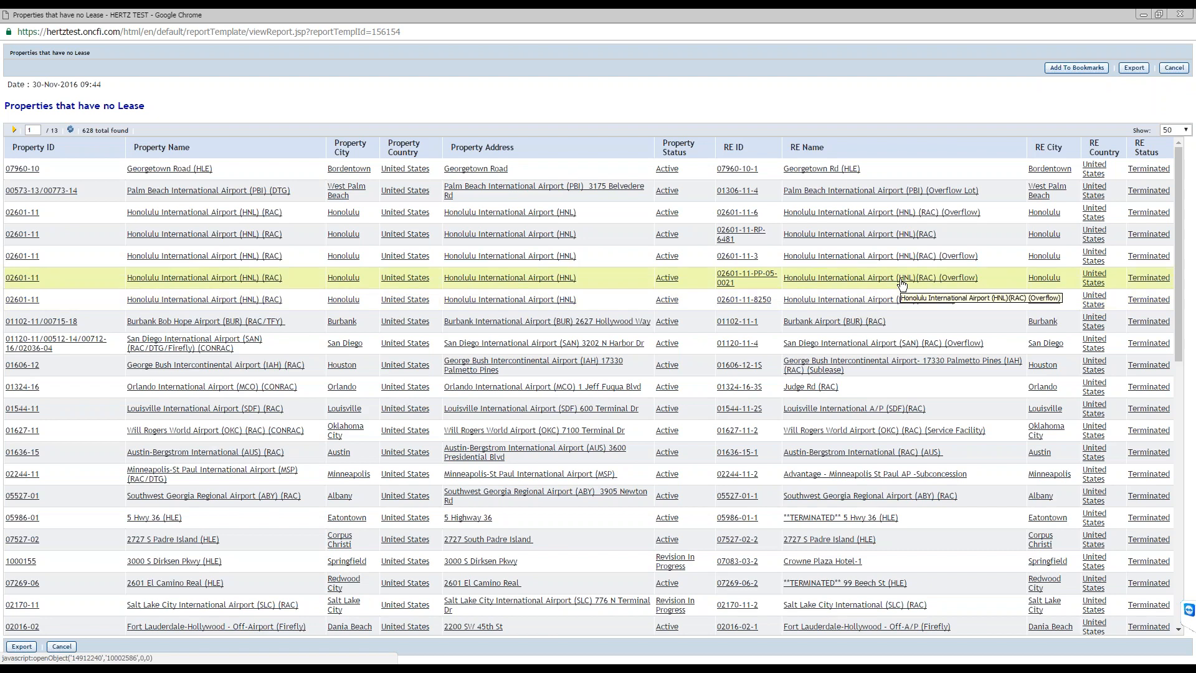
pyautogui.click(1181, 15)
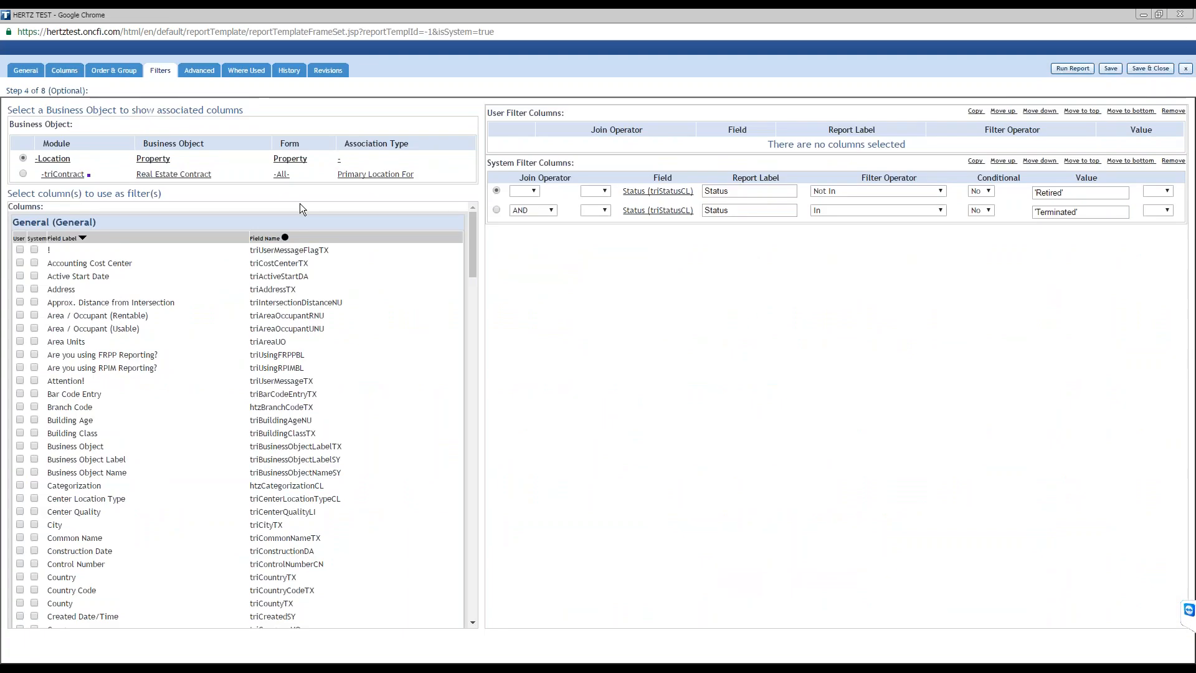
# Group the report by Property ID and save the report
pyautogui.click(114, 69)
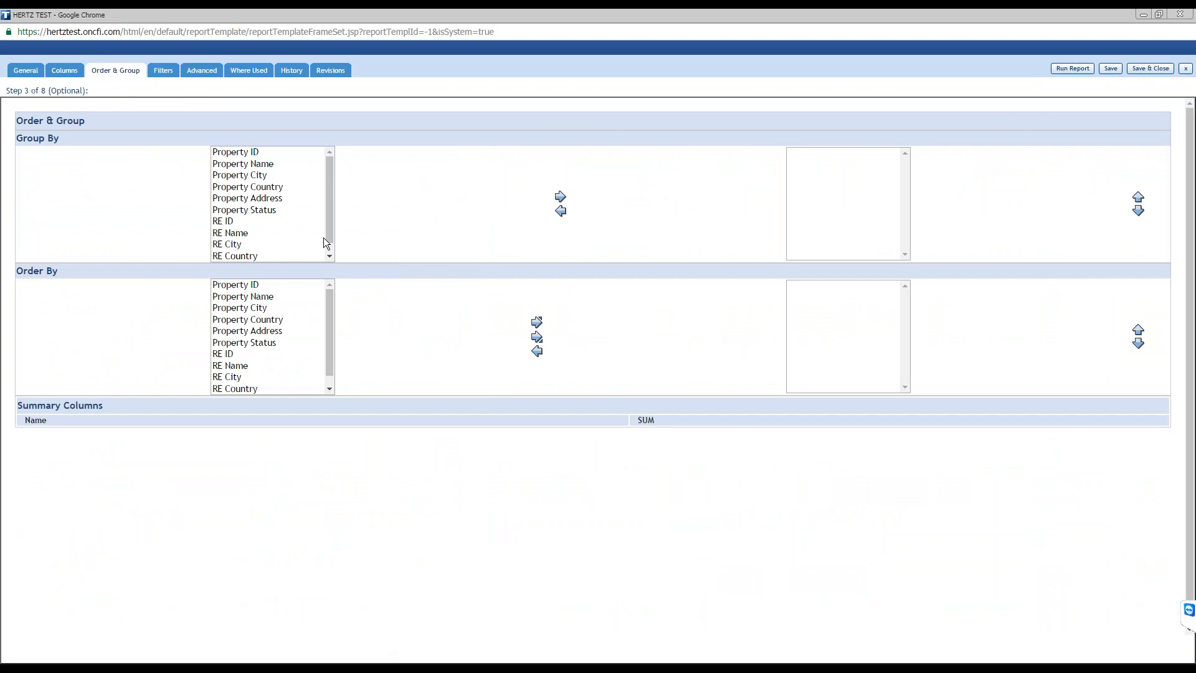
pyautogui.scroll(-1, 330, 197)
pyautogui.scroll(1, 331, 199)
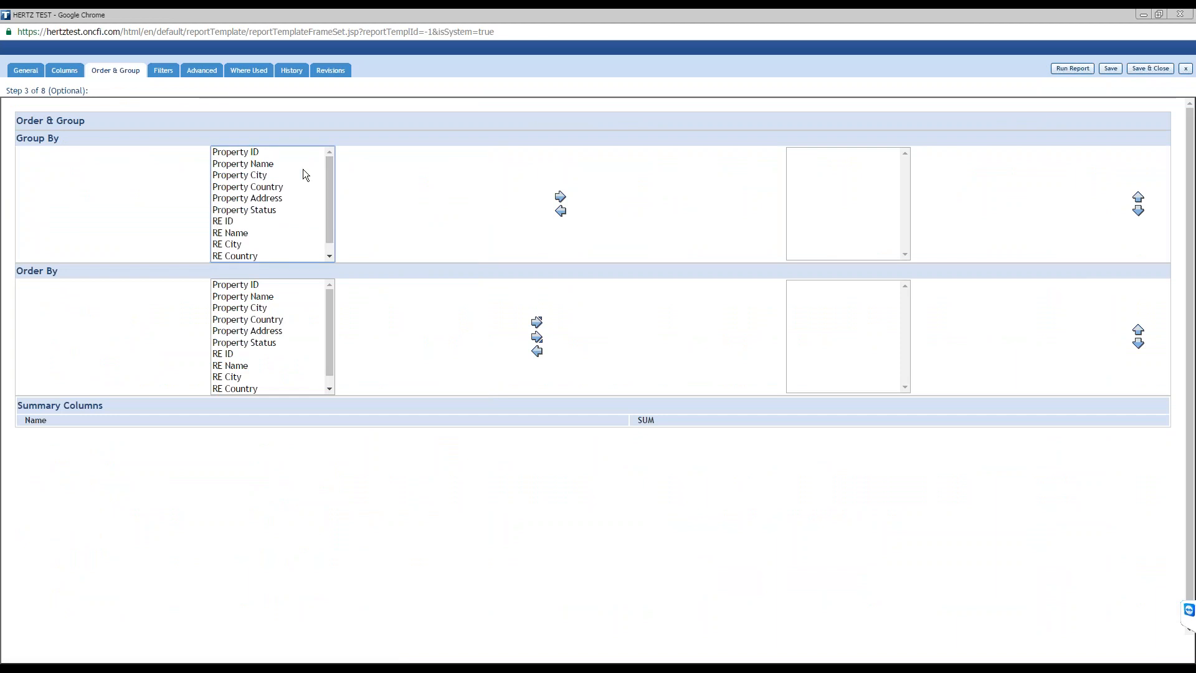
pyautogui.click(255, 154)
pyautogui.click(560, 196)
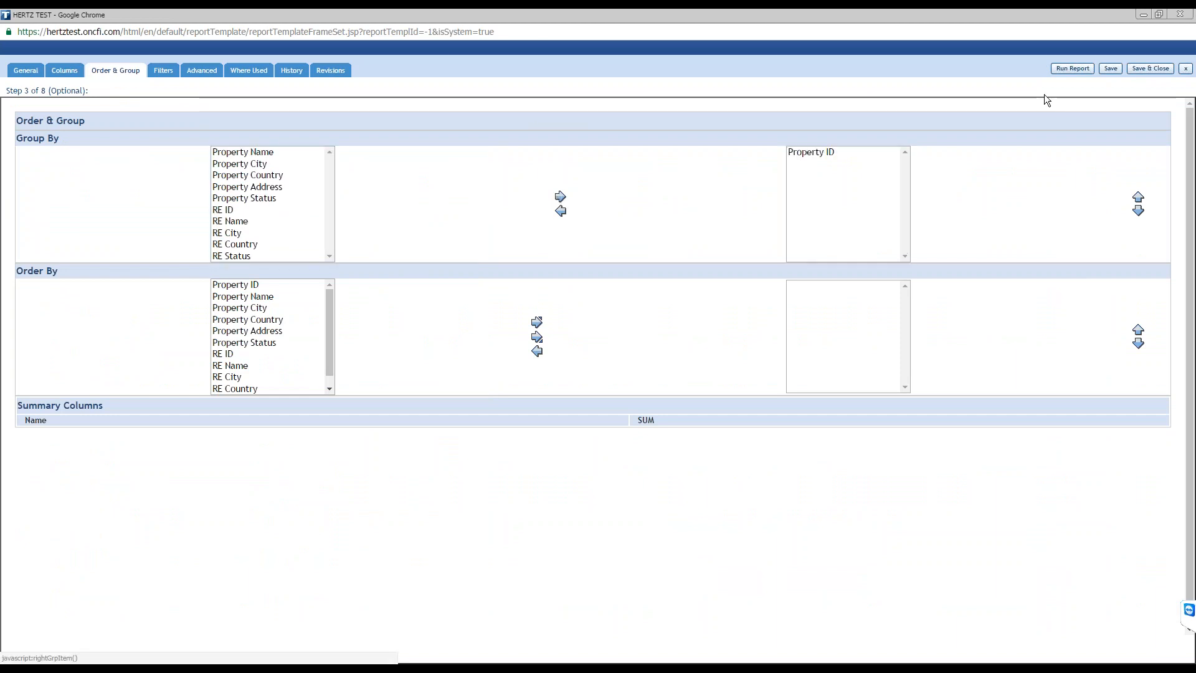
pyautogui.click(1108, 71)
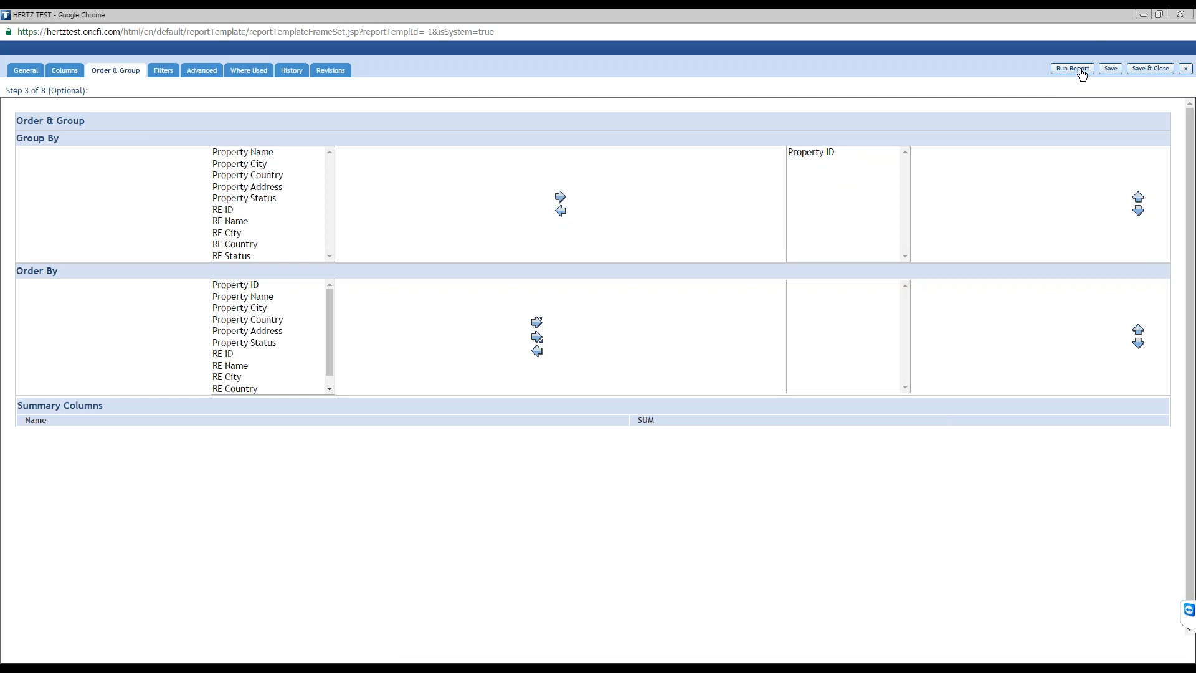
# Close the report editor, minimize the property record window and go to My Reports
pyautogui.click(1176, 19)
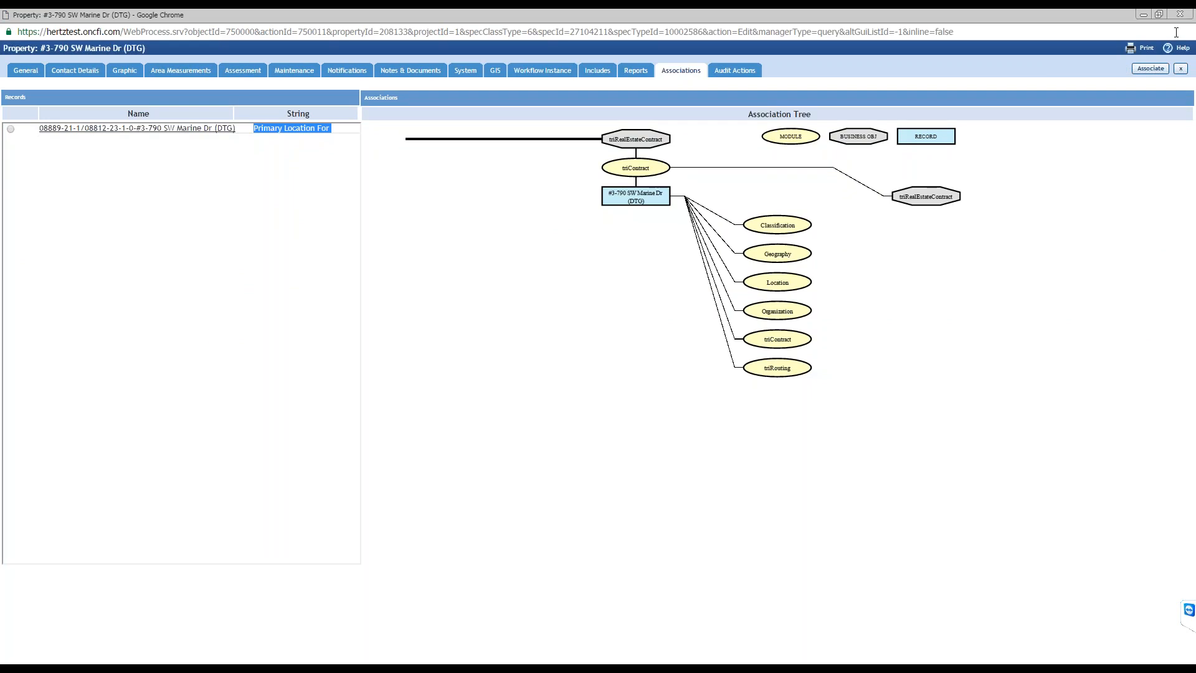
pyautogui.click(1143, 15)
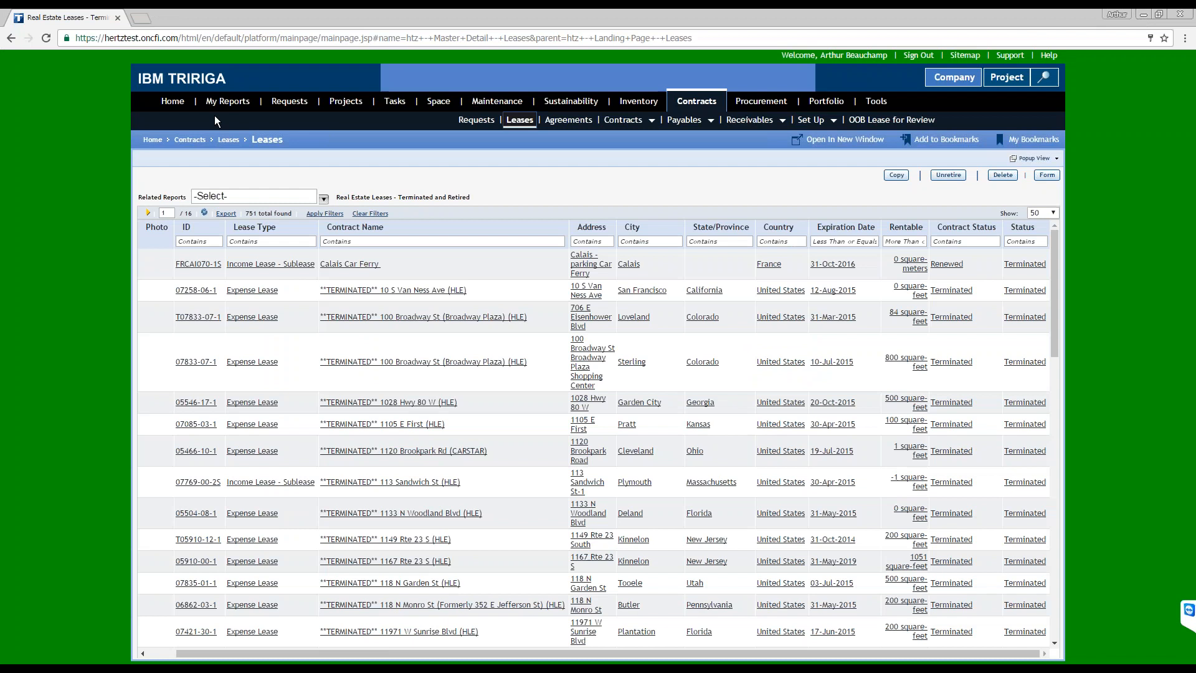
pyautogui.click(236, 107)
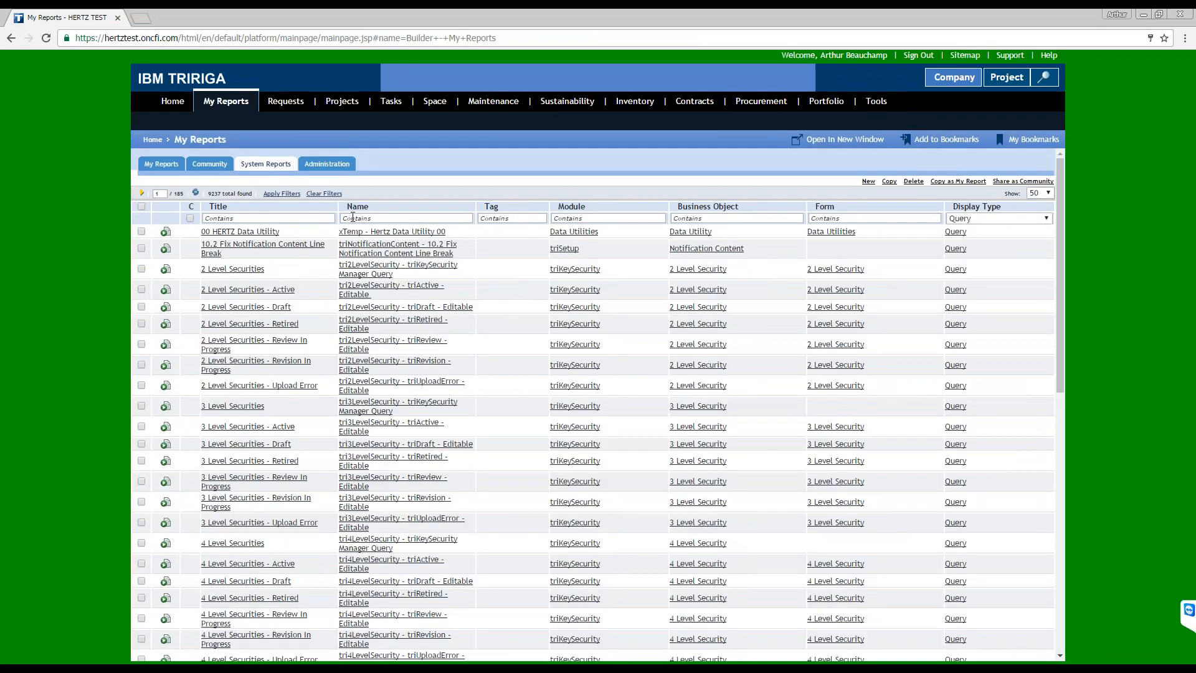
# Filter the system reports by display type Report and by a name containing 'htz - triProperty'
pyautogui.click(981, 218)
pyautogui.click(982, 240)
pyautogui.click(392, 221)
pyautogui.write('htz - triProeprty')
pyautogui.press('Return')
pyautogui.press('Left')
pyautogui.press('Left')
pyautogui.press('Left')
pyautogui.press('Left')
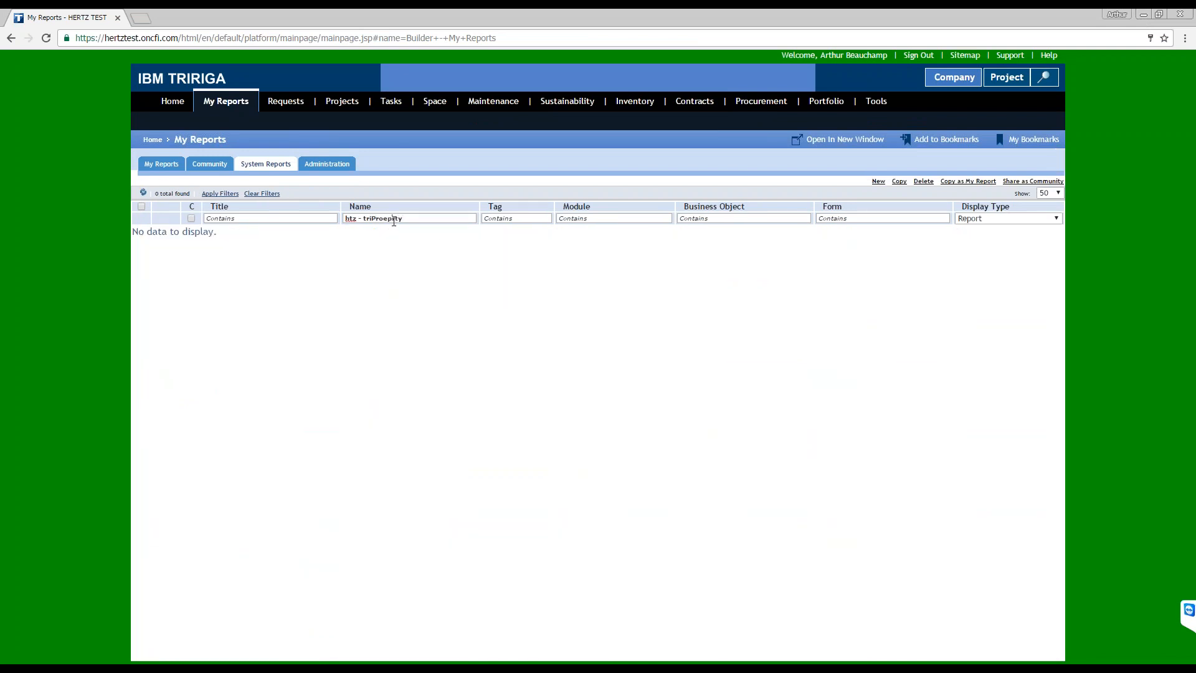
pyautogui.press('BackSpace')
pyautogui.write('e')
pyautogui.press('Return')
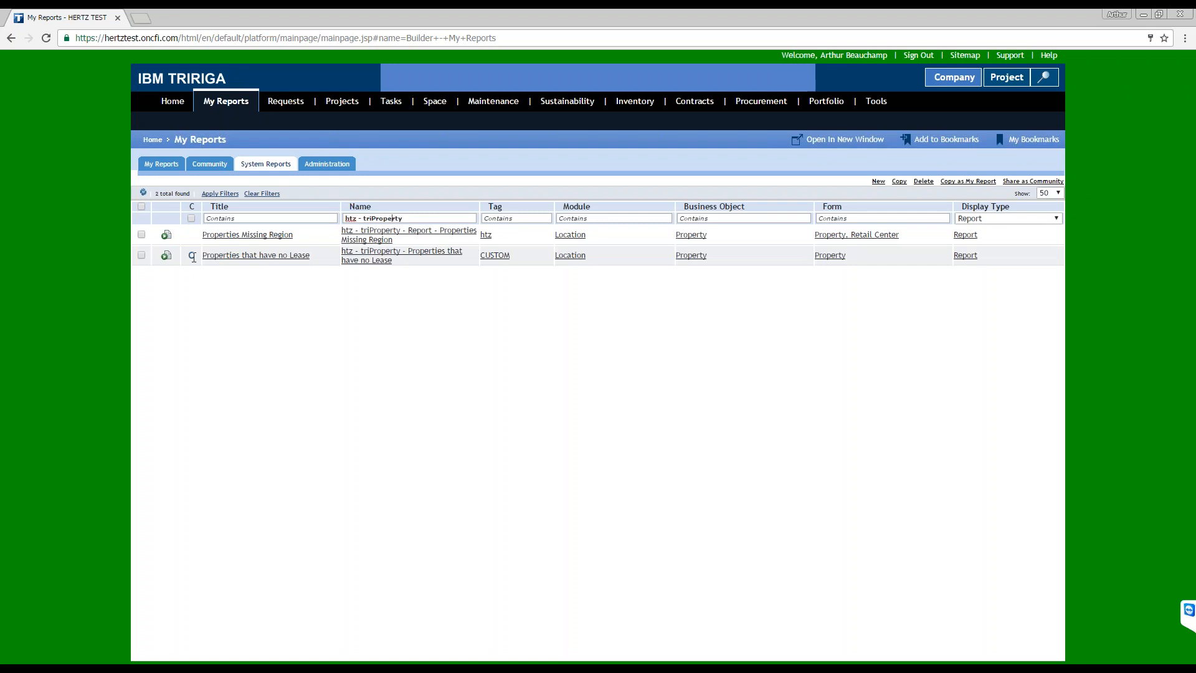
# Open the 'Properties that have no Lease' report for editing, maximize its window and review its filter settings
pyautogui.click(269, 259)
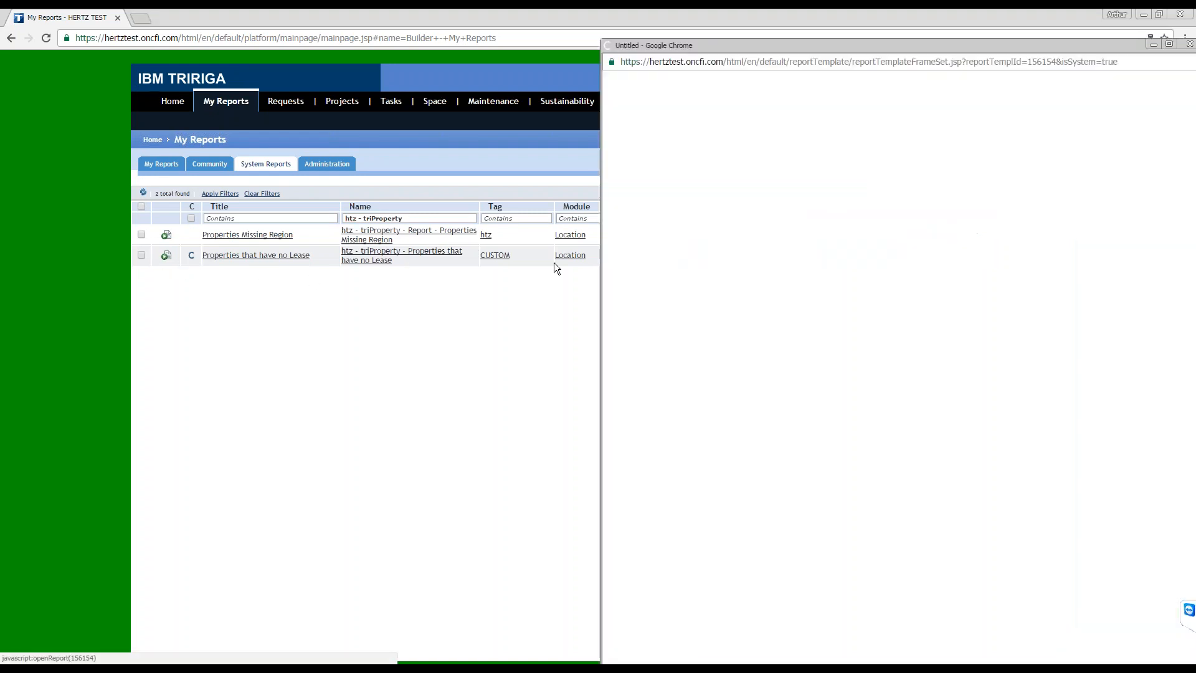
pyautogui.doubleClick(738, 46)
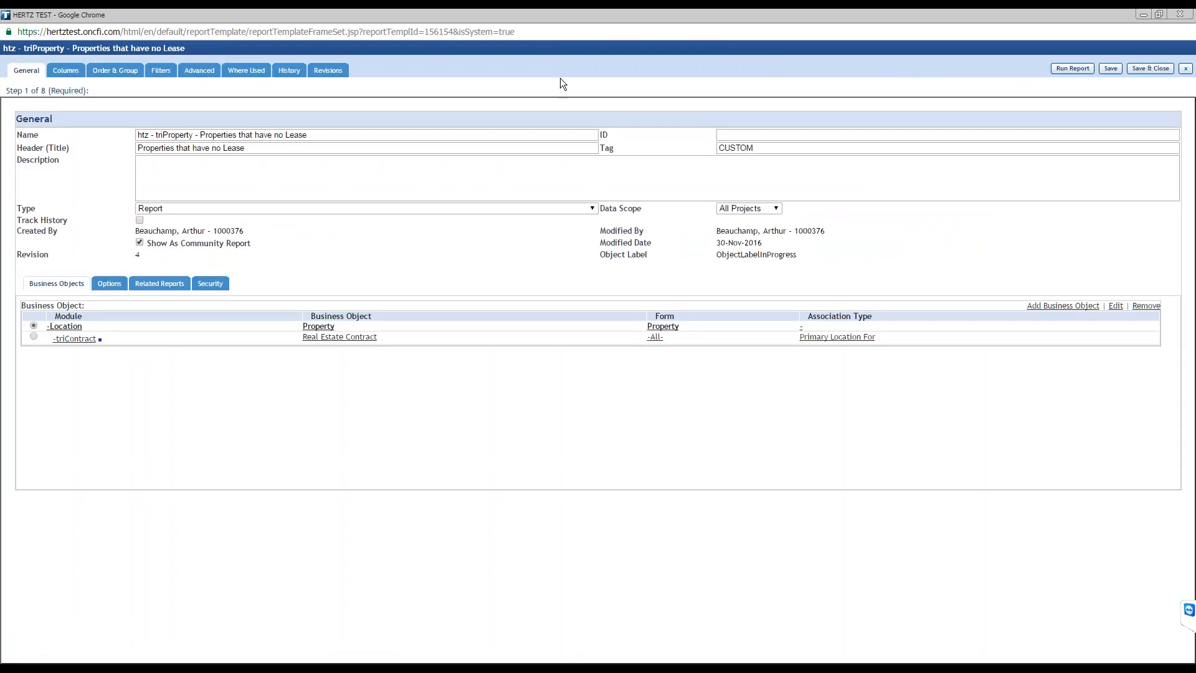
pyautogui.click(160, 70)
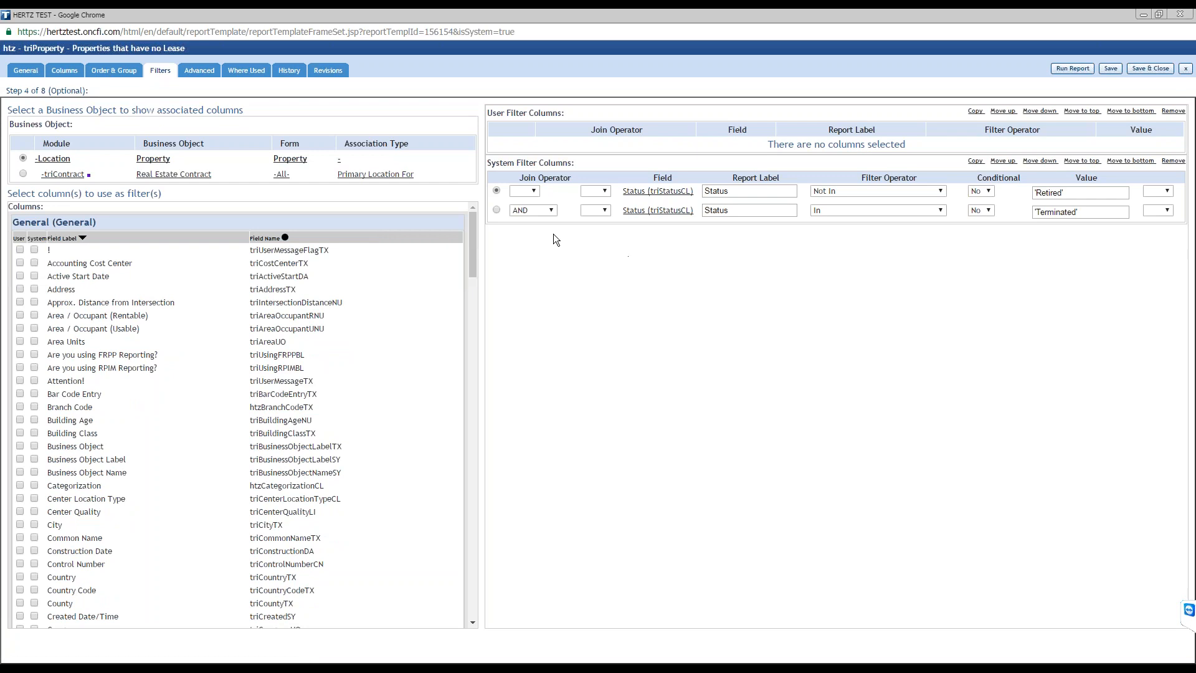
pyautogui.moveTo(470, 262); pyautogui.dragTo(465, 491)
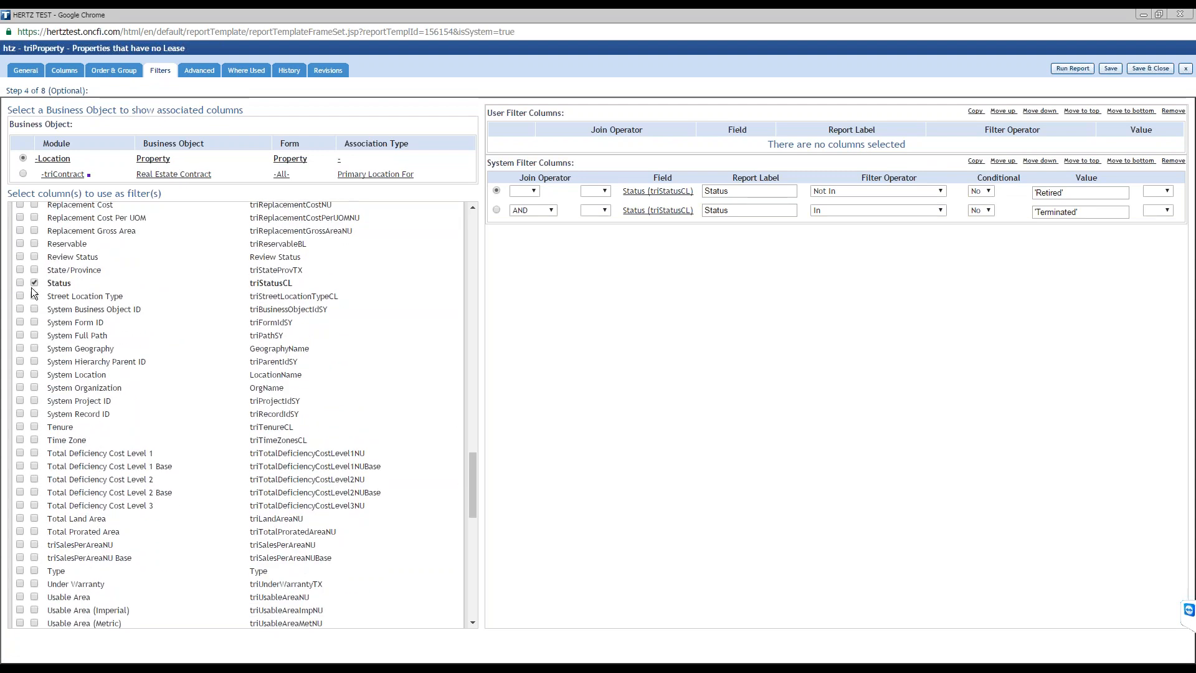
# Change the Real Estate Contract Status filter to Not In with the value 'Active'
pyautogui.click(496, 210)
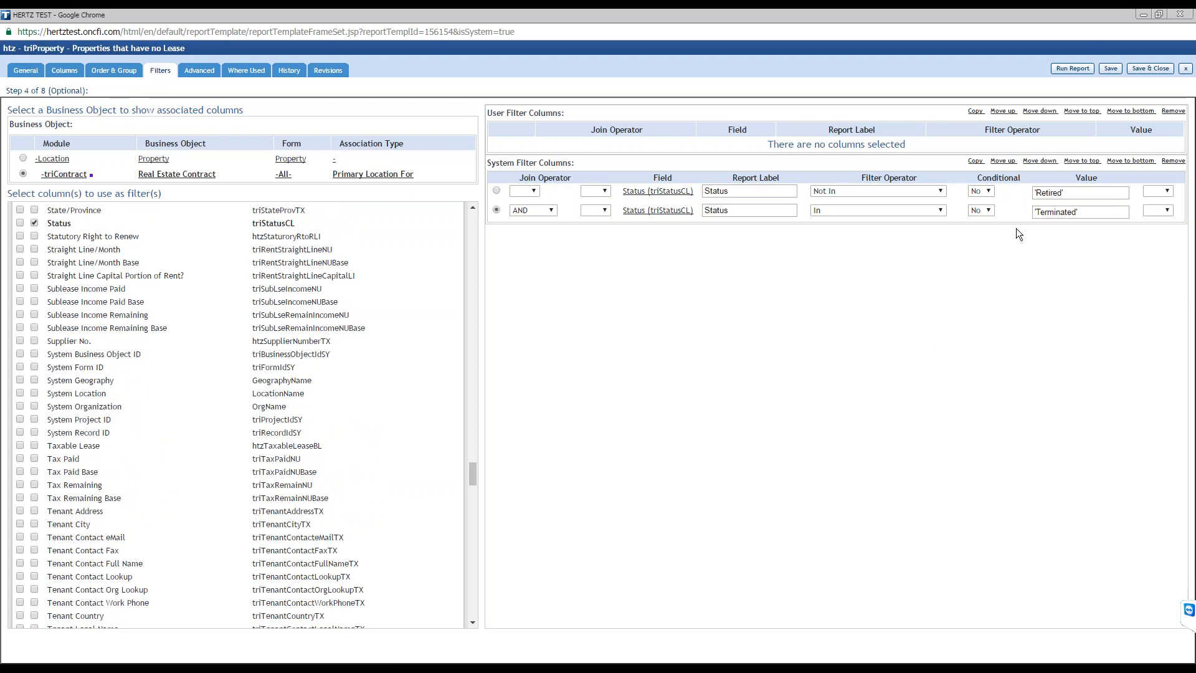
pyautogui.click(906, 210)
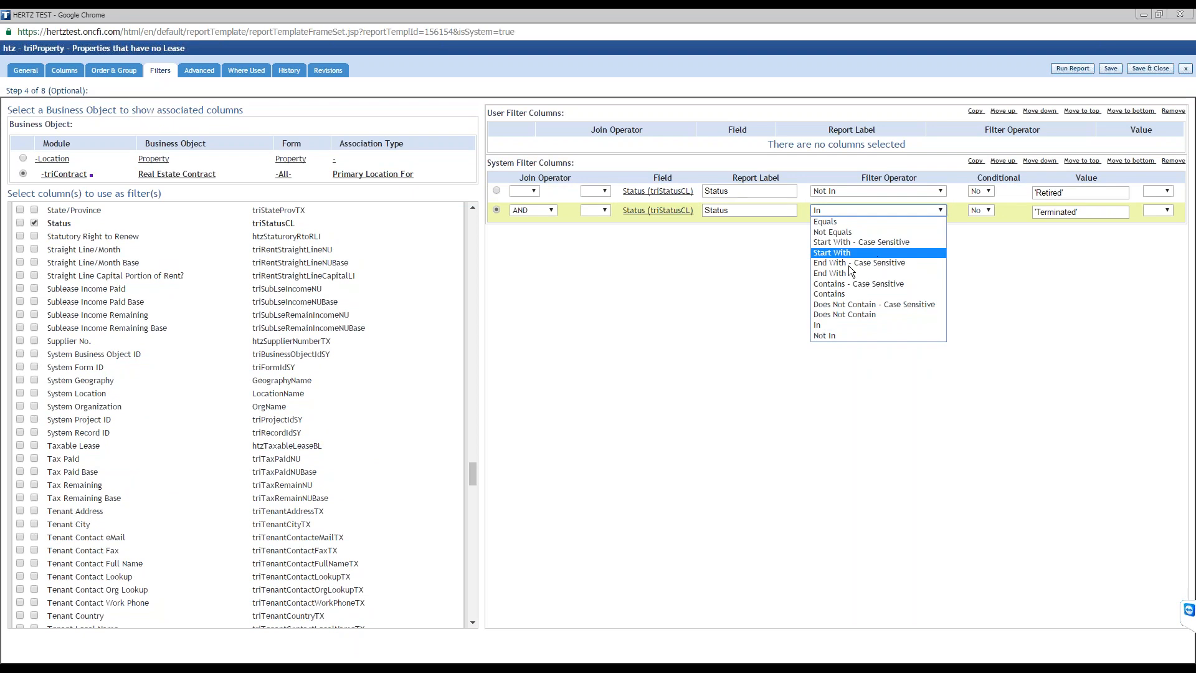
pyautogui.click(832, 335)
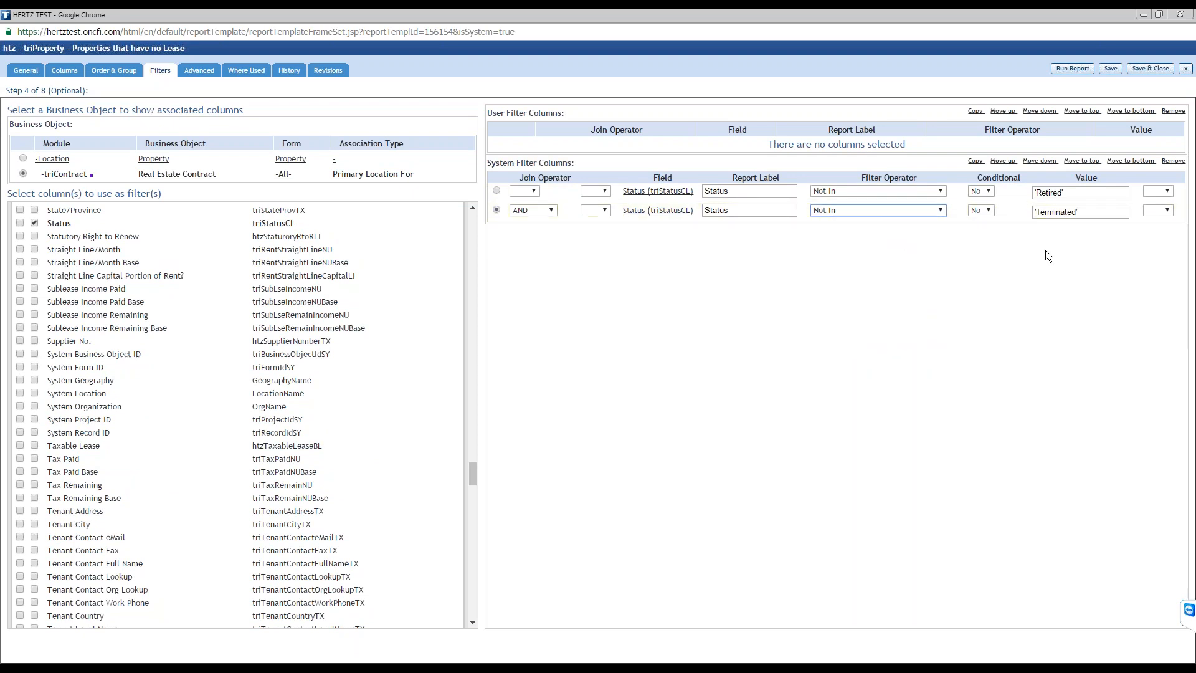
pyautogui.click(1080, 215)
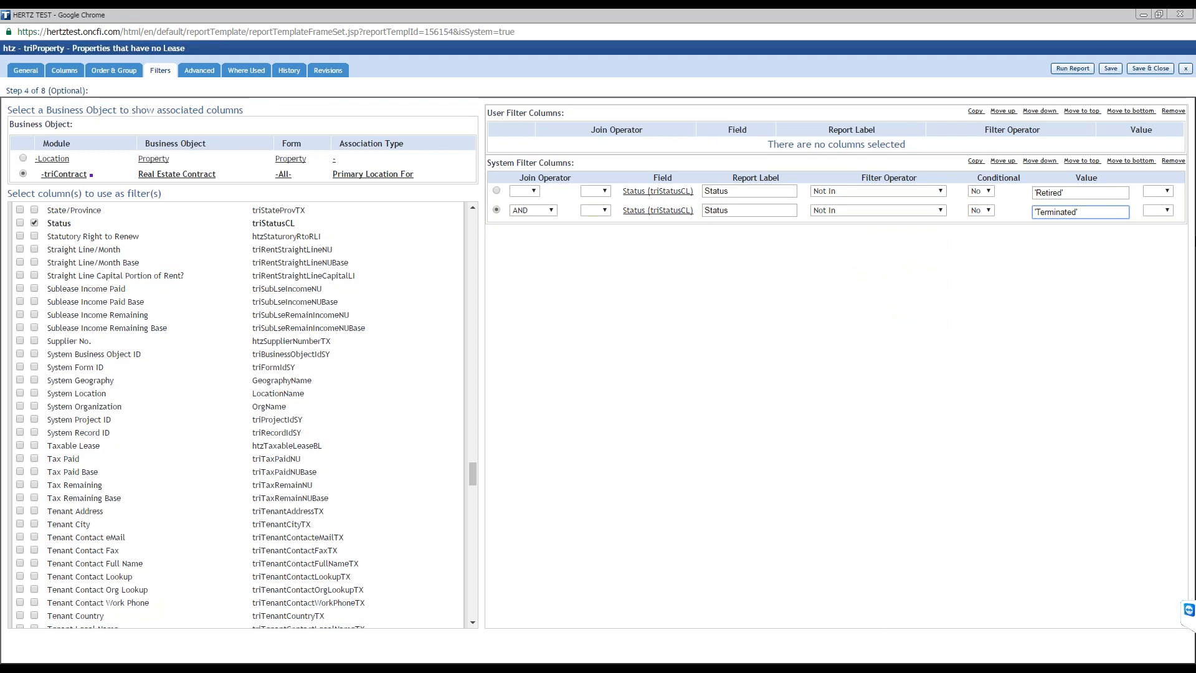
pyautogui.press('BackSpace')
pyautogui.press('BackSpace')
pyautogui.press('BackSpace')
pyautogui.press('BackSpace')
pyautogui.press('BackSpace')
pyautogui.press('BackSpace')
pyautogui.press('BackSpace')
pyautogui.press('BackSpace')
pyautogui.press('BackSpace')
pyautogui.press('BackSpace')
pyautogui.press('BackSpace')
pyautogui.write("Active'")
# Run the report, maximize its results window, examine the rows grouped by Property ID and close the results
pyautogui.click(1072, 68)
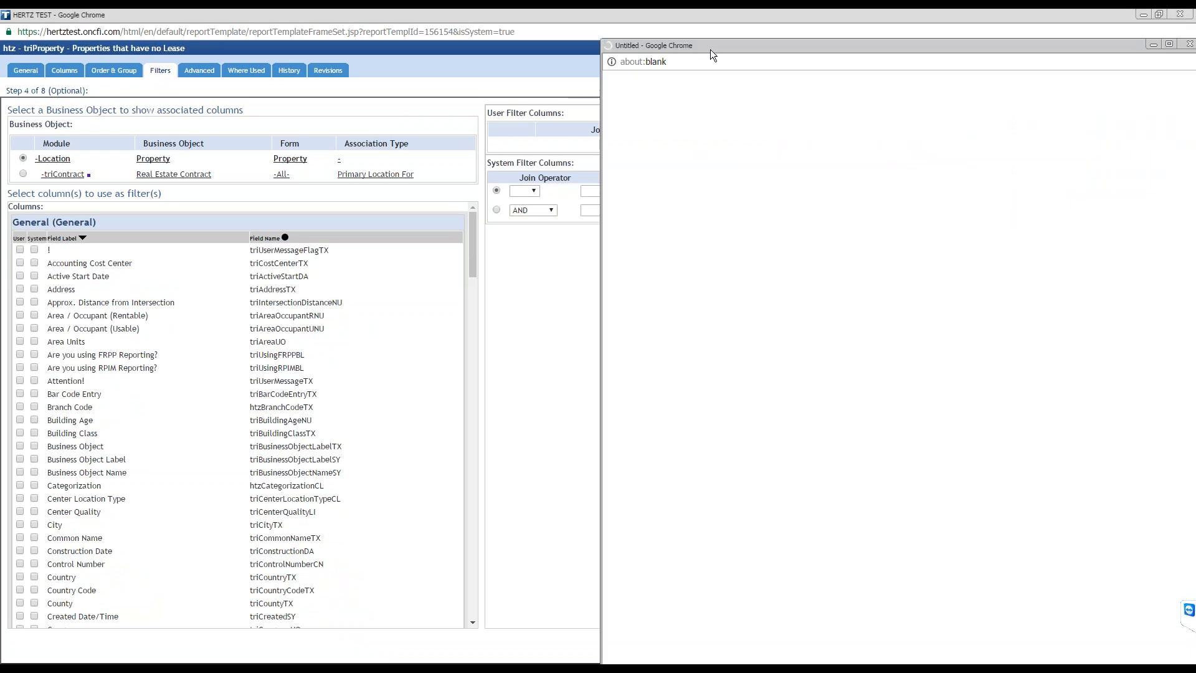
pyautogui.moveTo(709, 50); pyautogui.dragTo(476, 27)
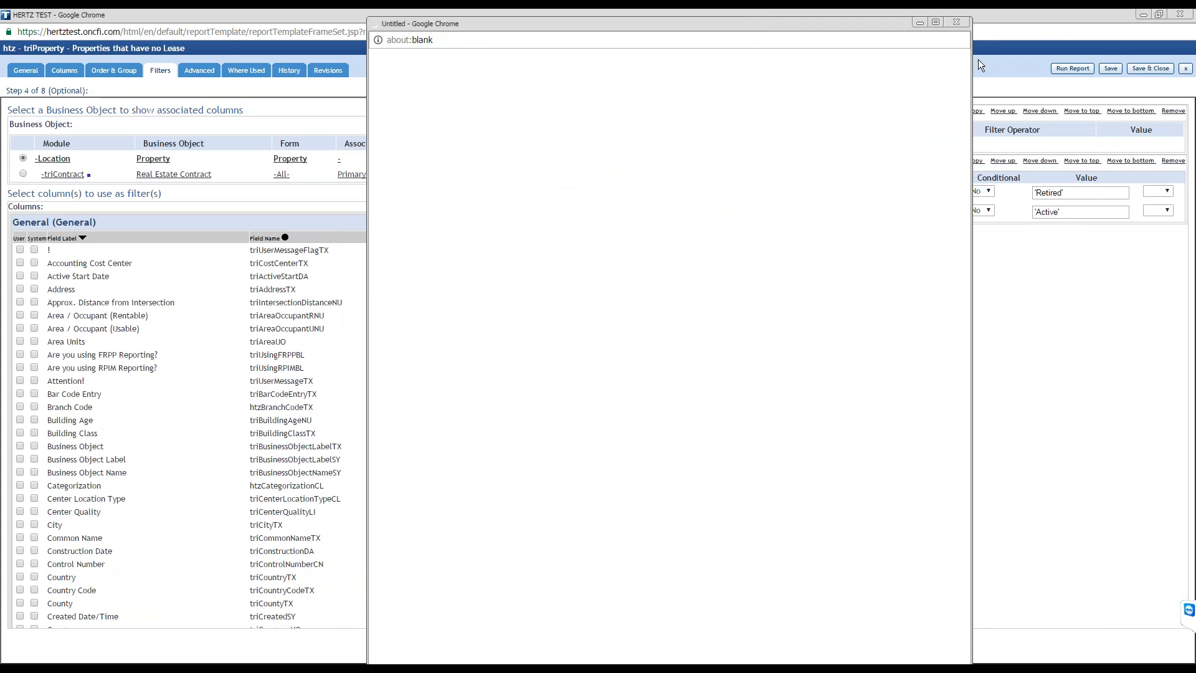
pyautogui.moveTo(559, 27); pyautogui.dragTo(518, 24)
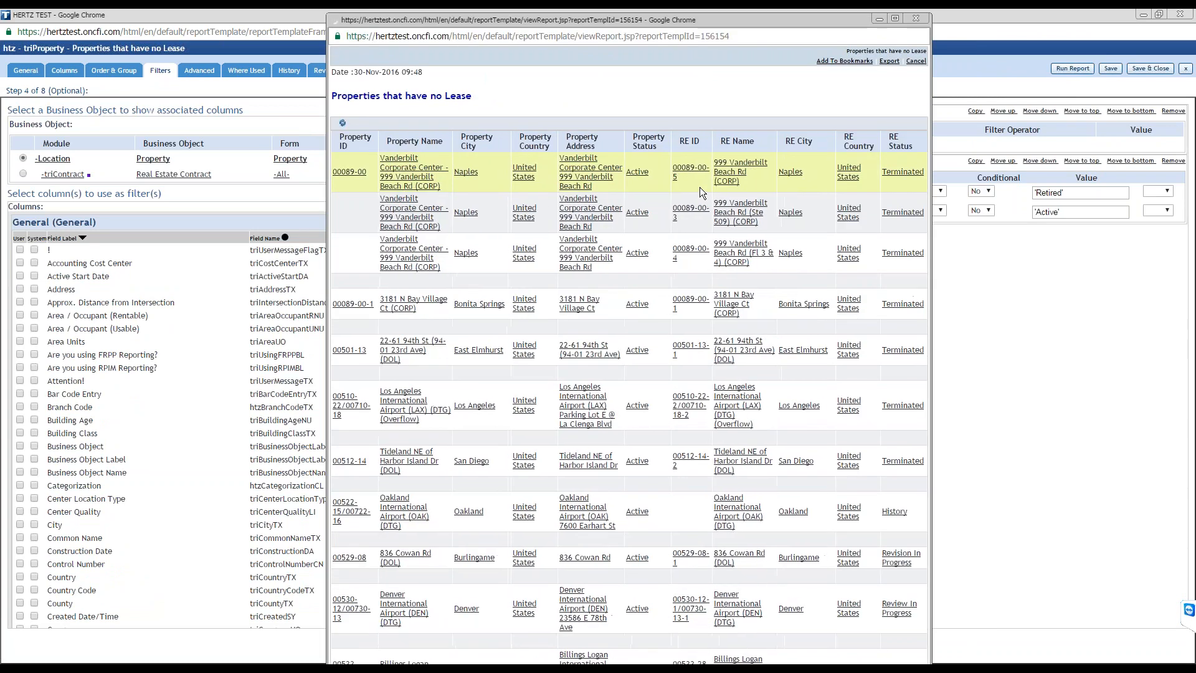
pyautogui.doubleClick(654, 22)
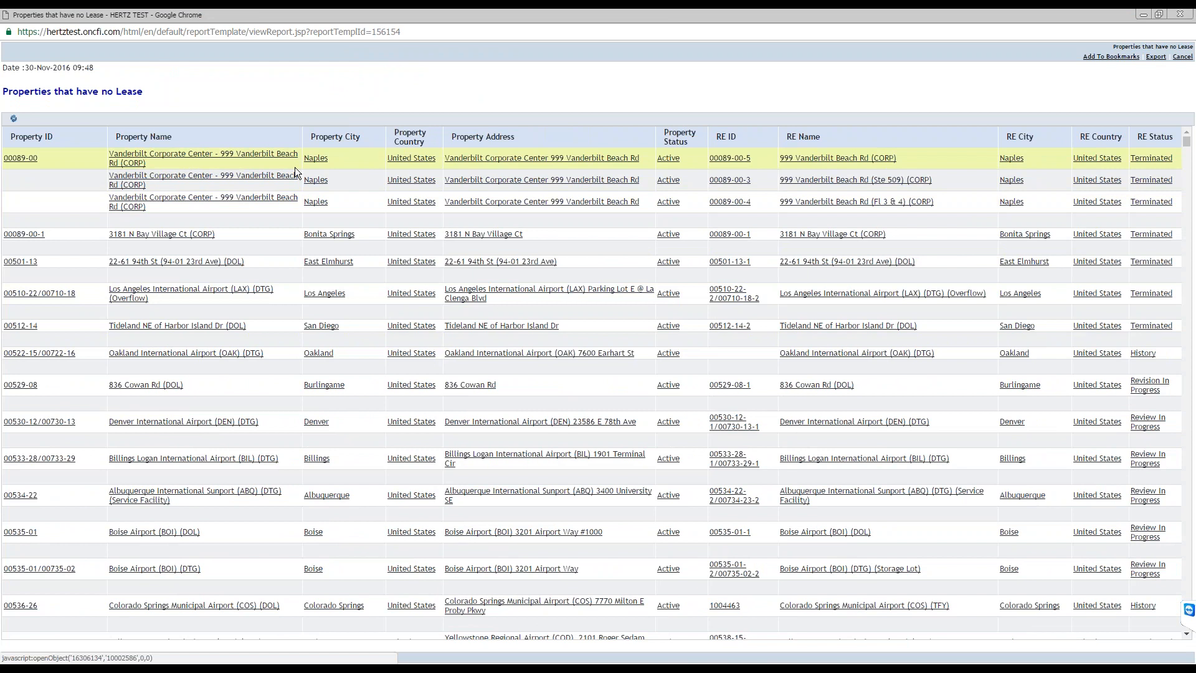
pyautogui.scroll(-5, 849, 326)
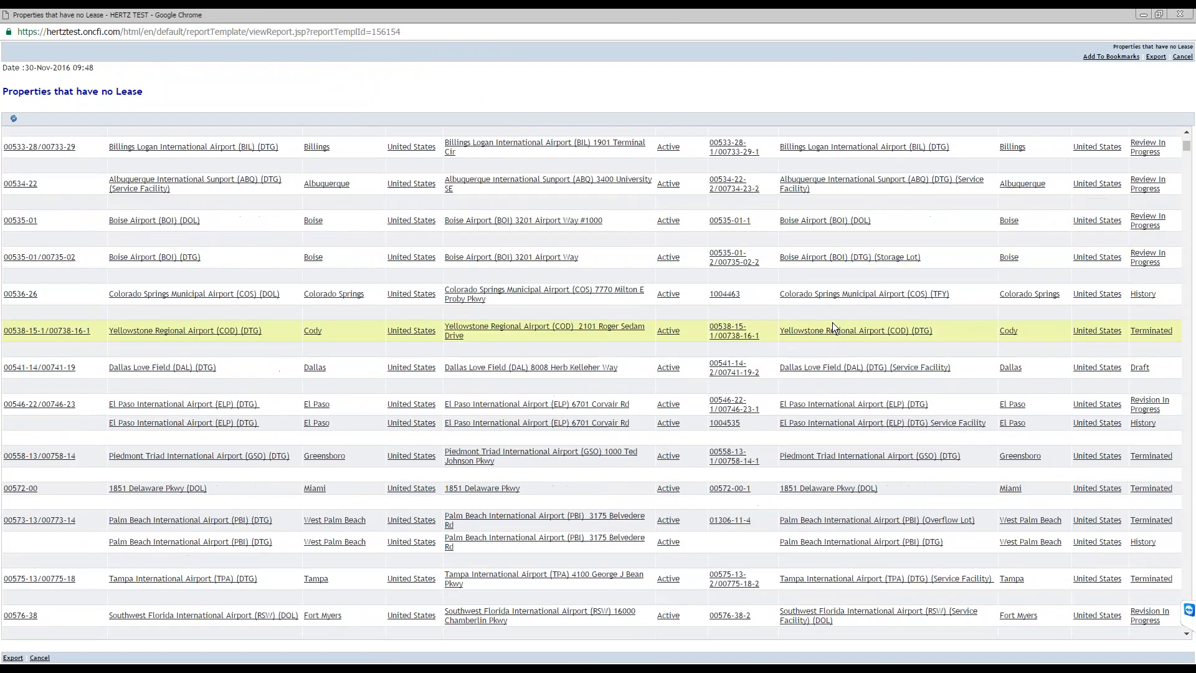
pyautogui.scroll(4, 832, 323)
pyautogui.click(1180, 13)
# Remove Property ID from the report's grouping and save the report
pyautogui.click(114, 70)
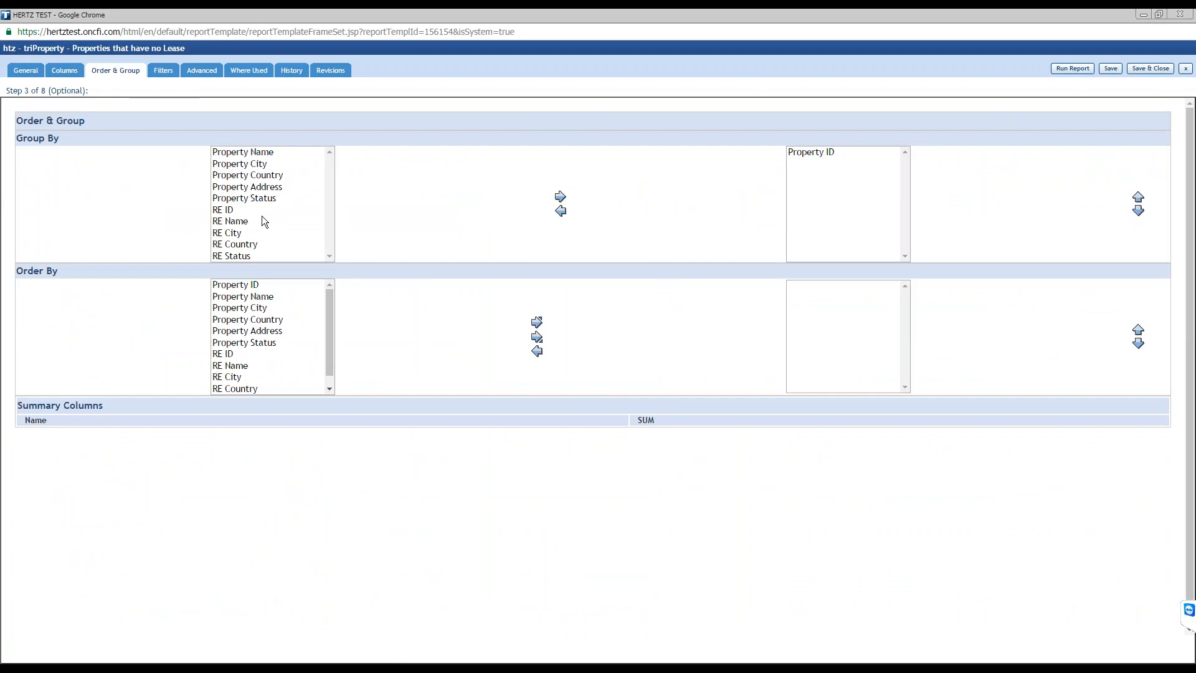
pyautogui.click(812, 153)
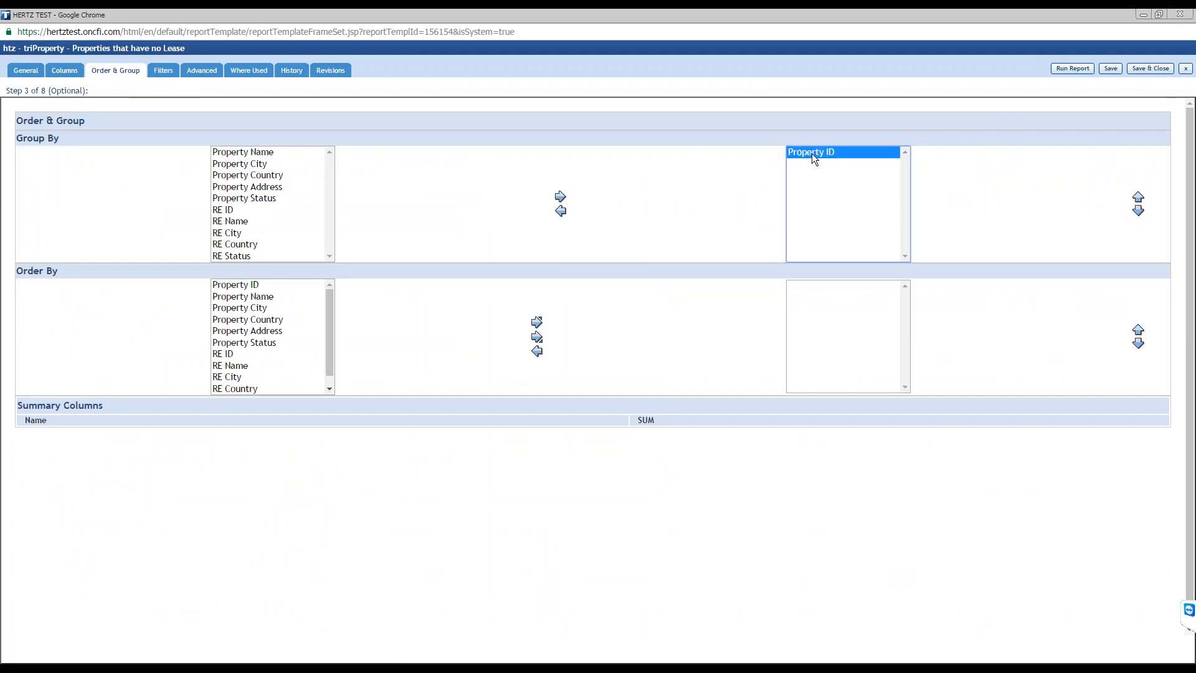
pyautogui.click(560, 211)
pyautogui.click(1108, 70)
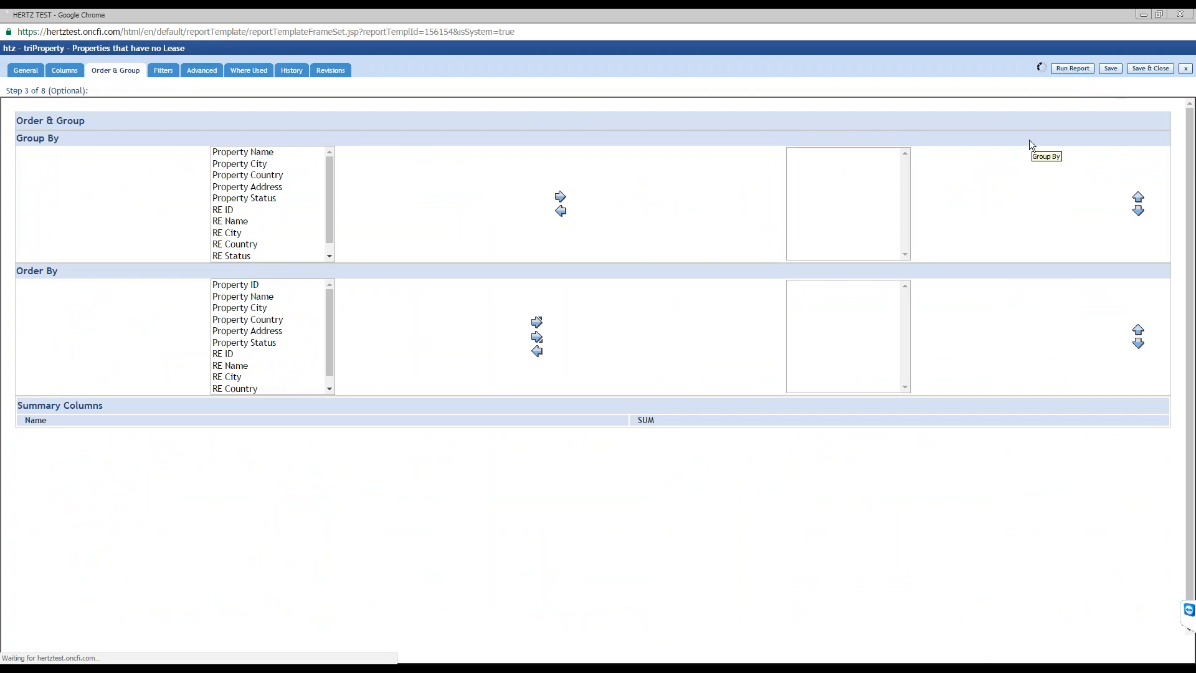
# Run the ungrouped report, maximize its results and examine the RE Status values of the El Paso International Airport rows
pyautogui.click(1072, 69)
pyautogui.moveTo(777, 41); pyautogui.dragTo(745, 40)
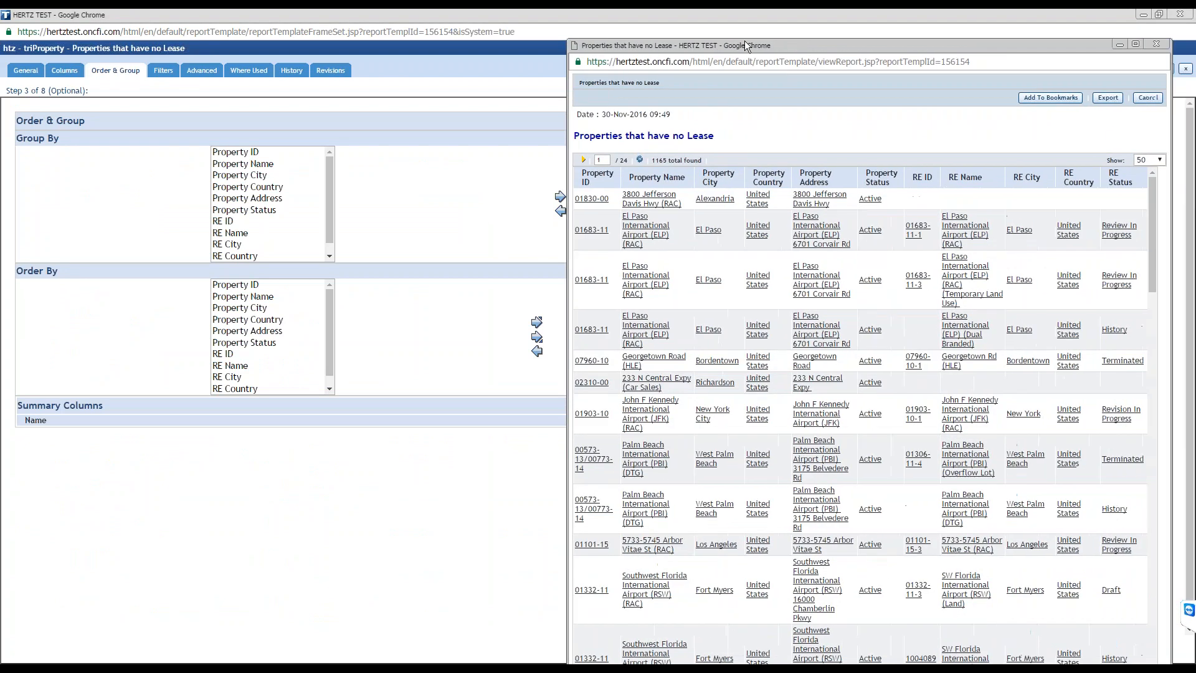
pyautogui.doubleClick(744, 40)
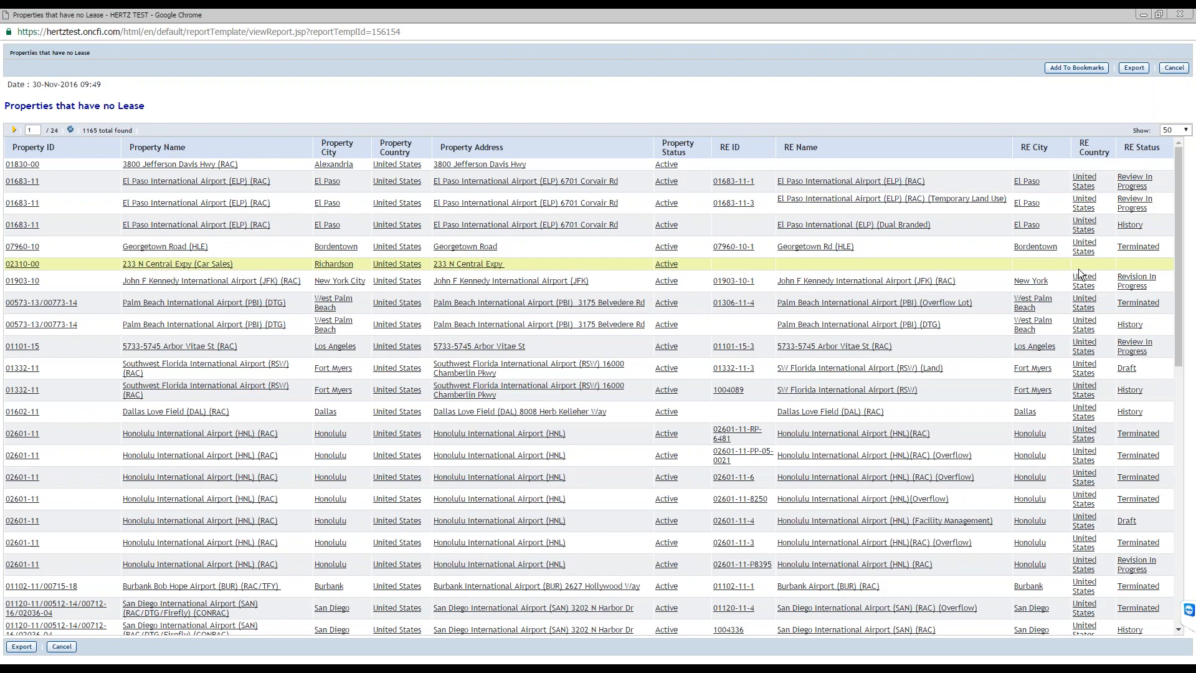
pyautogui.moveTo(1150, 226); pyautogui.dragTo(1111, 219)
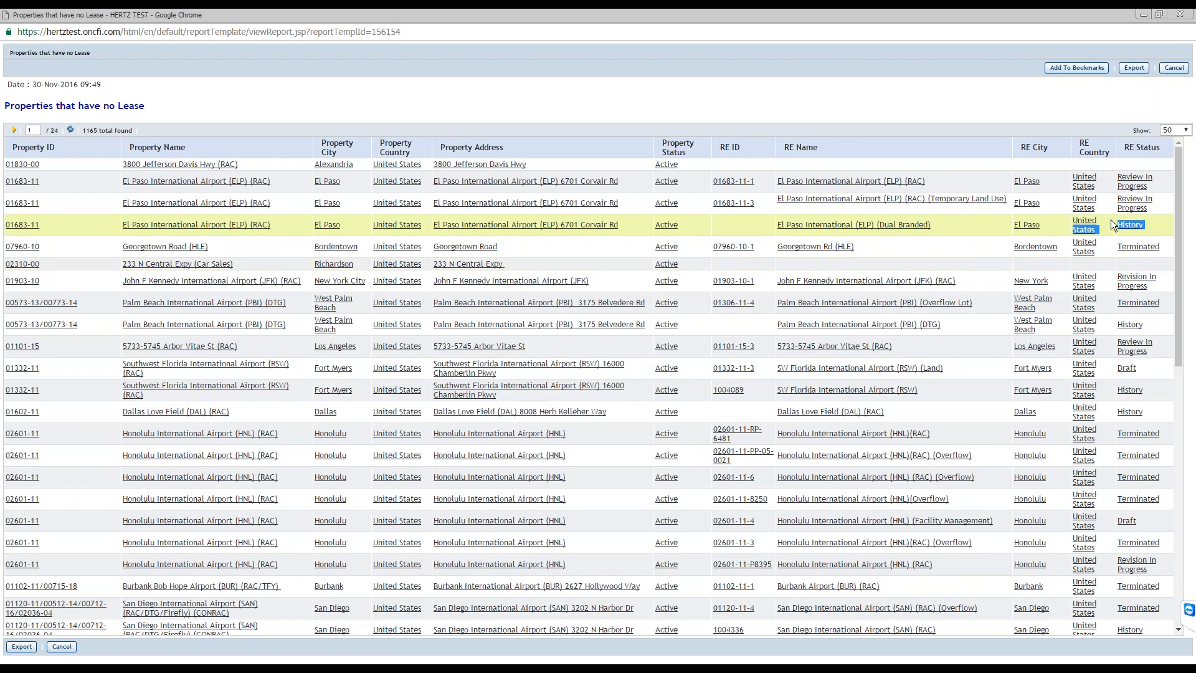
pyautogui.click(1157, 226)
pyautogui.moveTo(1179, 219)
pyautogui.mouseDown()
pyautogui.moveTo(1179, 299)
pyautogui.moveTo(1177, 199)
pyautogui.mouseUp()
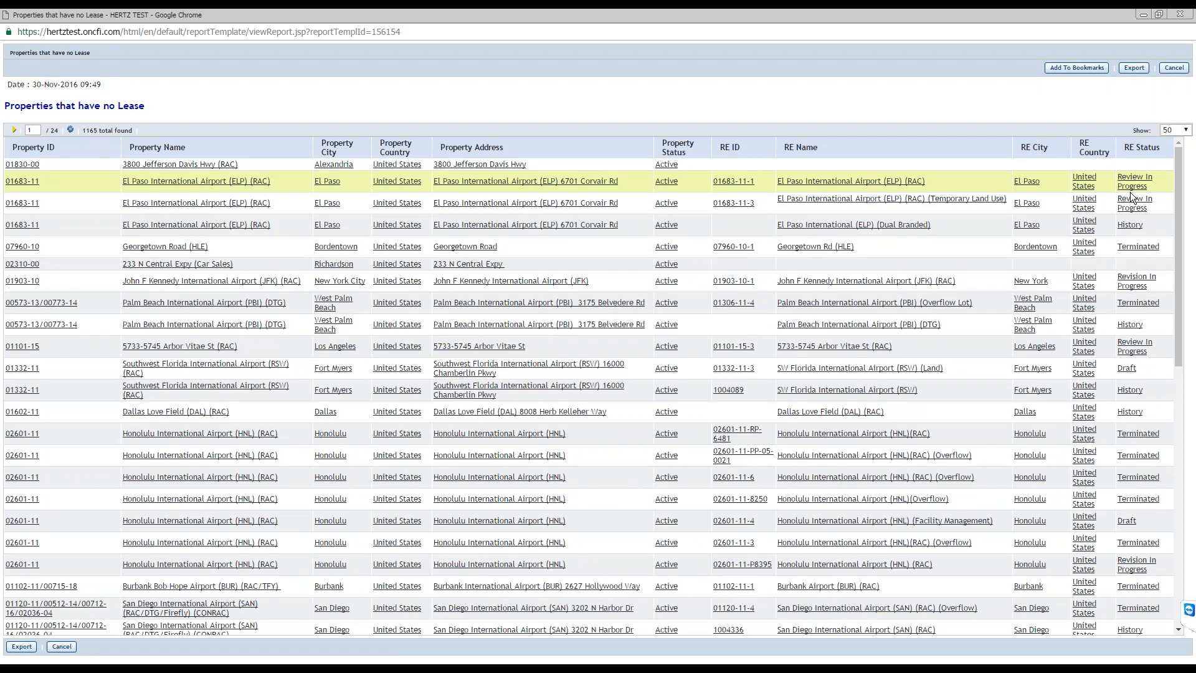
# Close the Properties that have no Lease report results and its editor, and highlight the report's name in the system reports list
pyautogui.click(1179, 13)
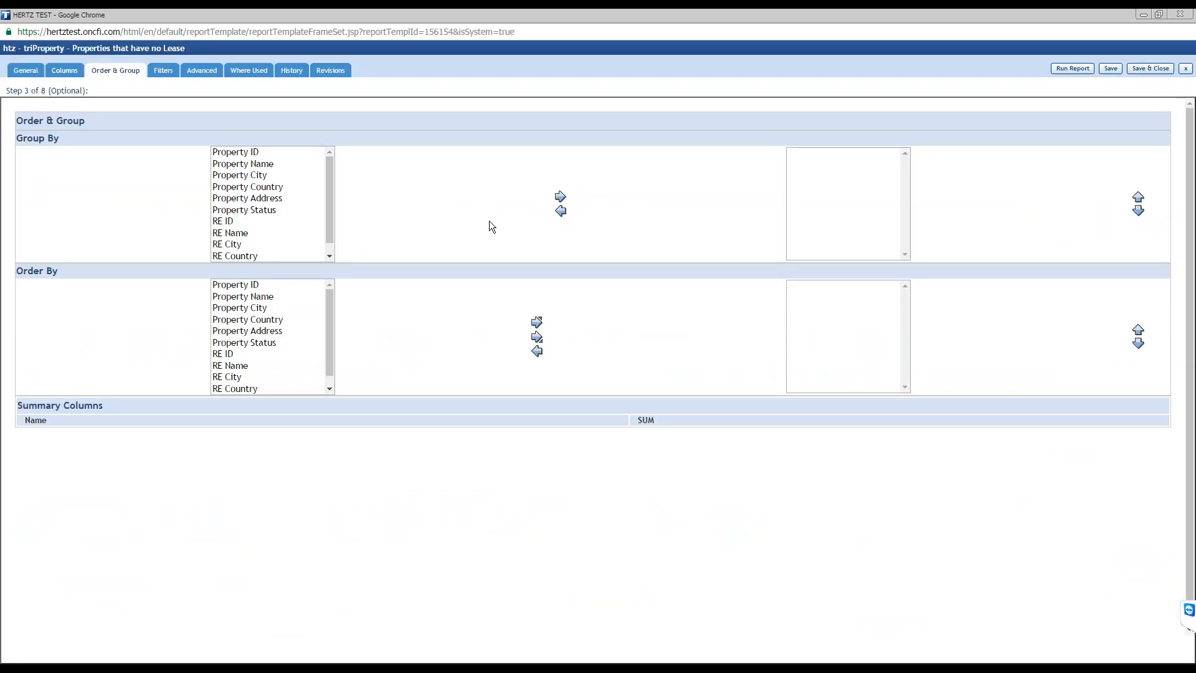
pyautogui.click(1179, 14)
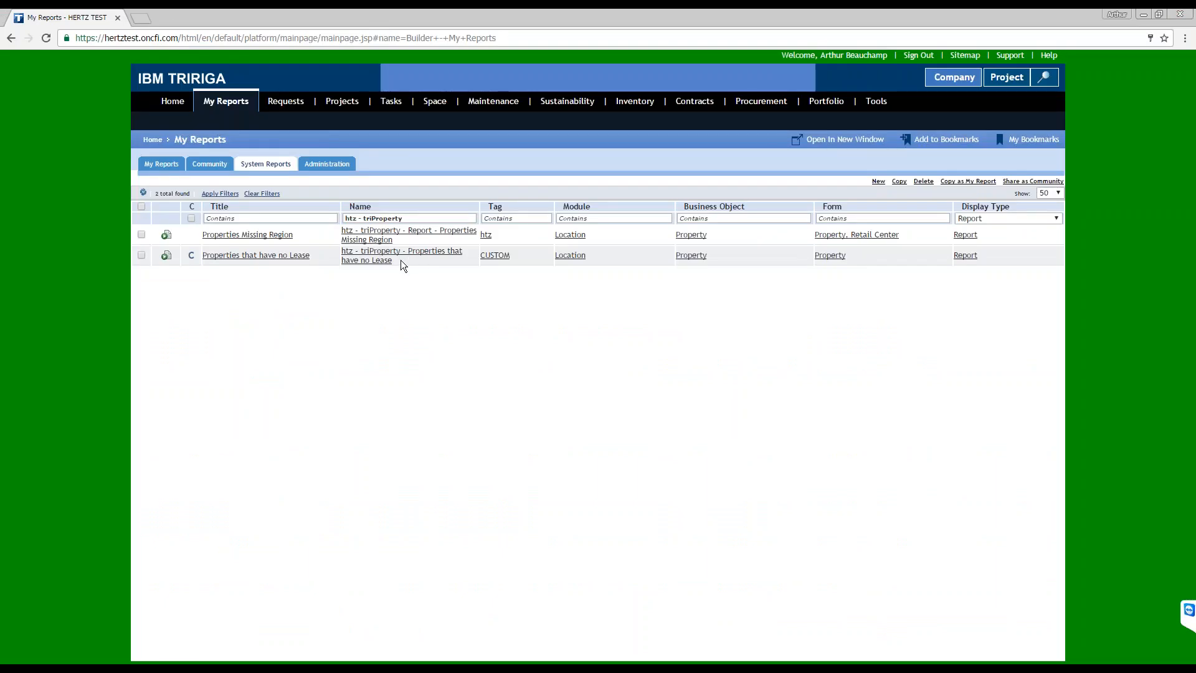
pyautogui.moveTo(466, 254); pyautogui.dragTo(336, 258)
pyautogui.click(159, 663)
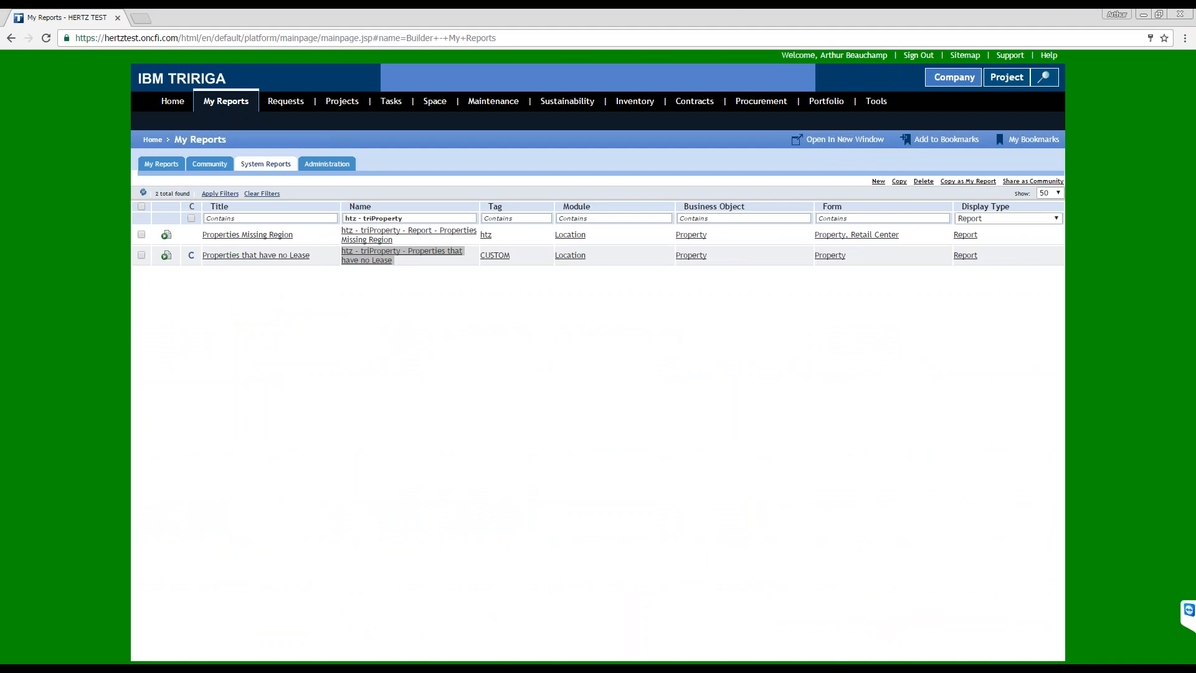
pyautogui.click(416, 353)
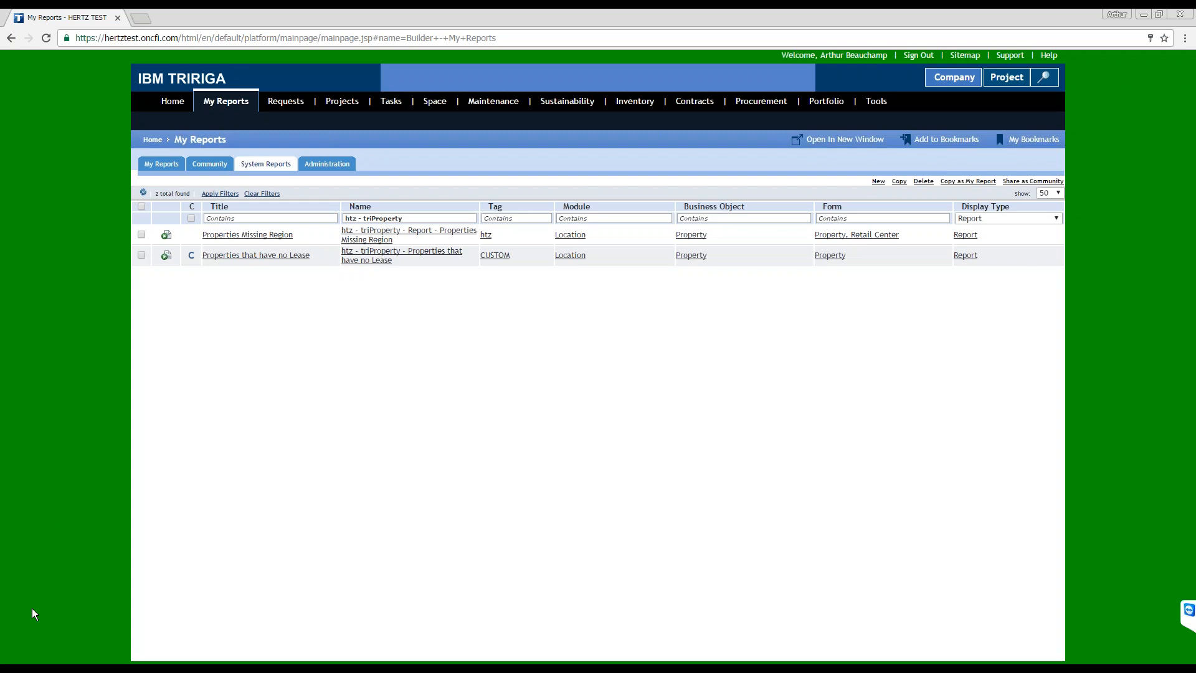
# Close the leftover real estate lease windows
pyautogui.click(119, 669)
pyautogui.middleClick(123, 649)
pyautogui.middleClick(123, 649)
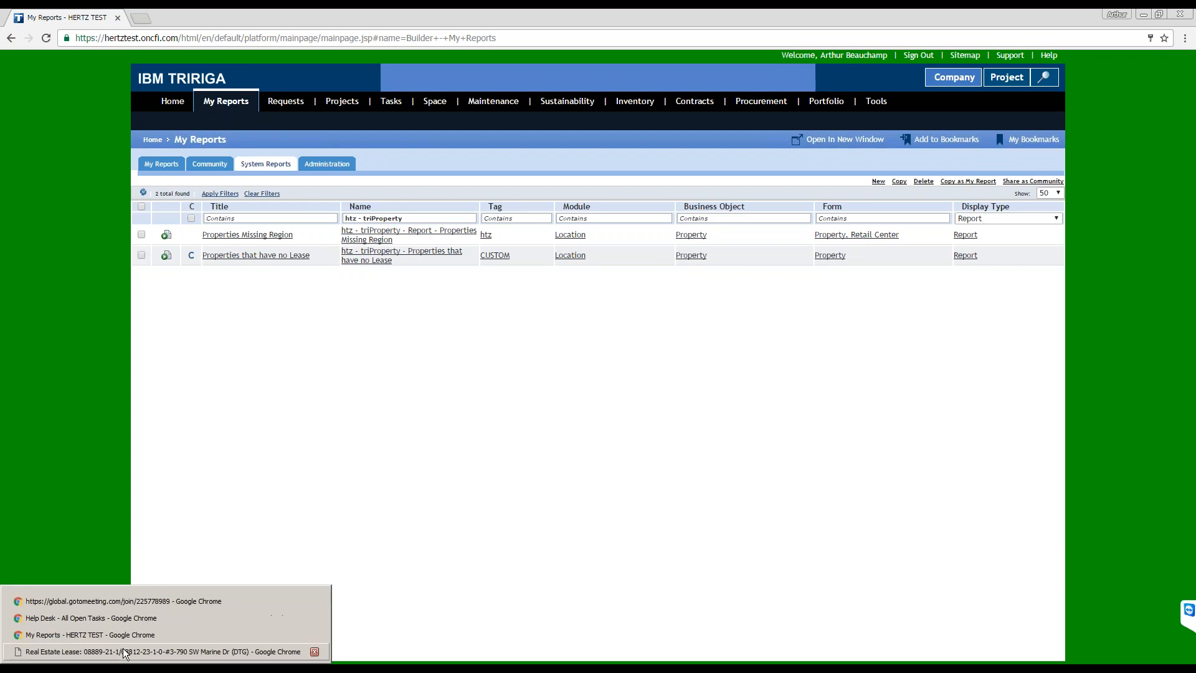
pyautogui.middleClick(123, 652)
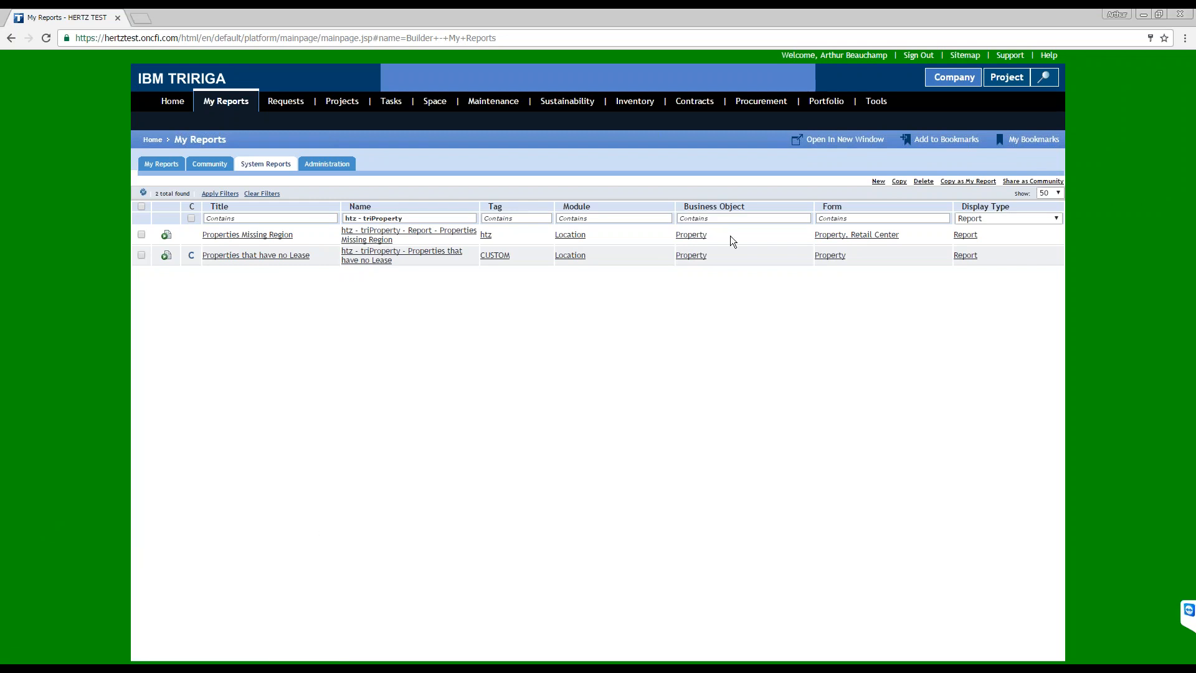
# Open the leases list under Contracts and run its query with empty filters to list all real estate leases
pyautogui.click(680, 106)
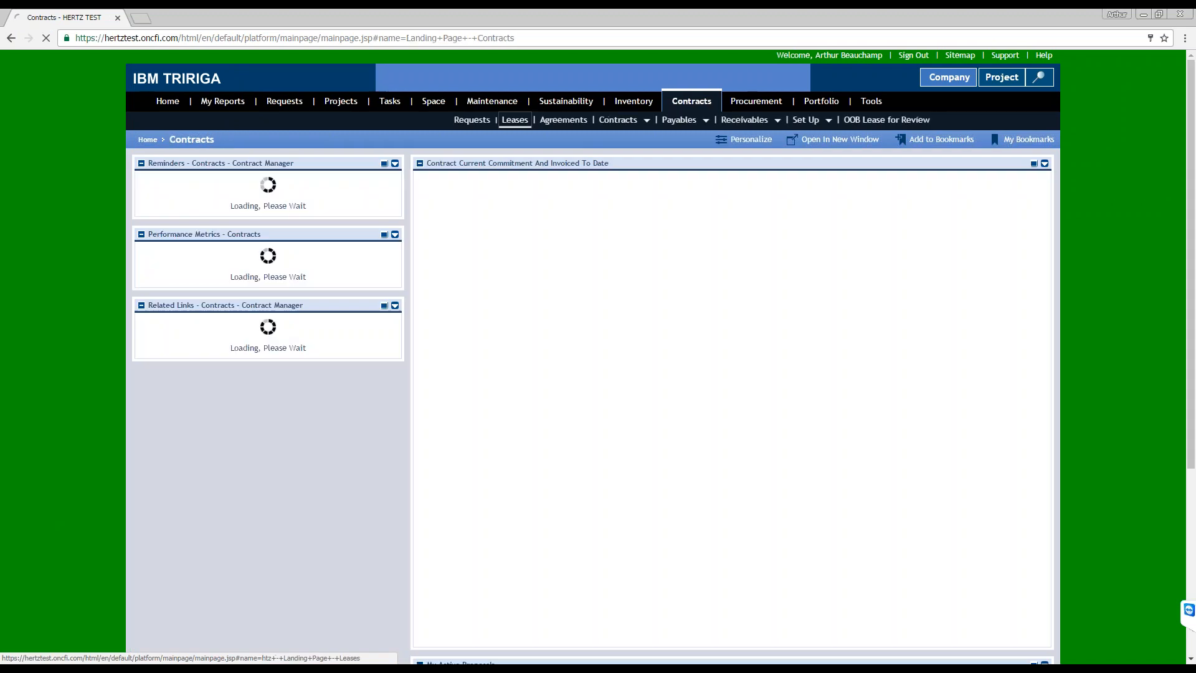
pyautogui.click(515, 121)
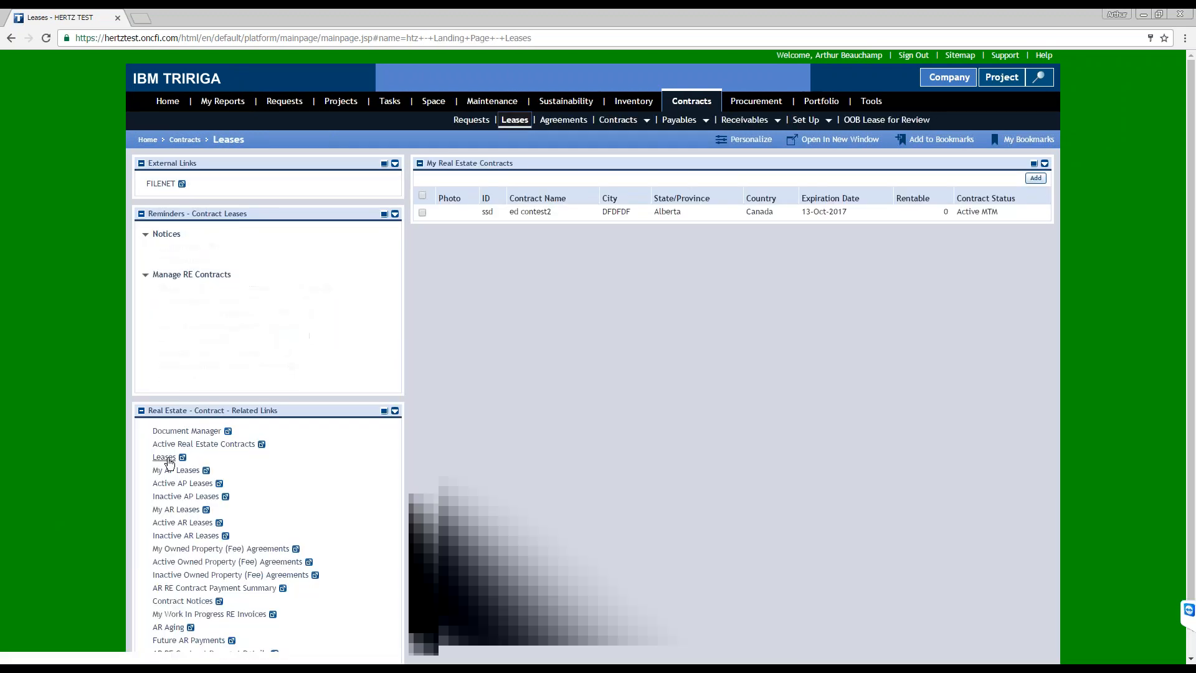
pyautogui.click(165, 457)
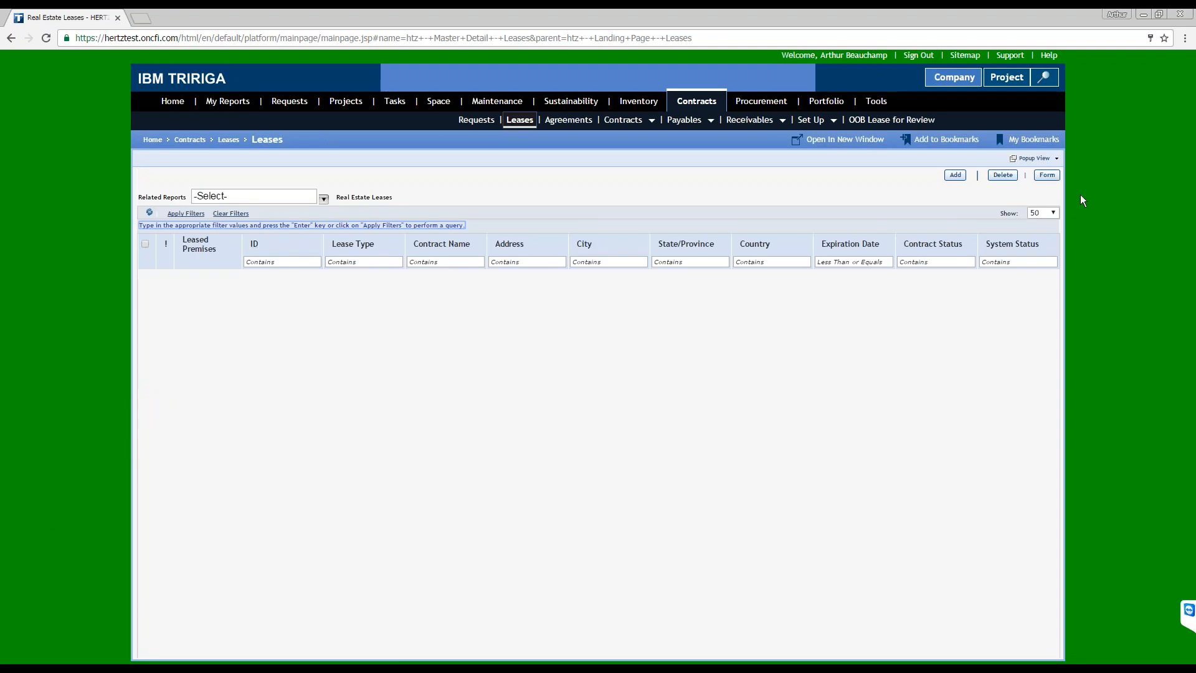
pyautogui.click(178, 215)
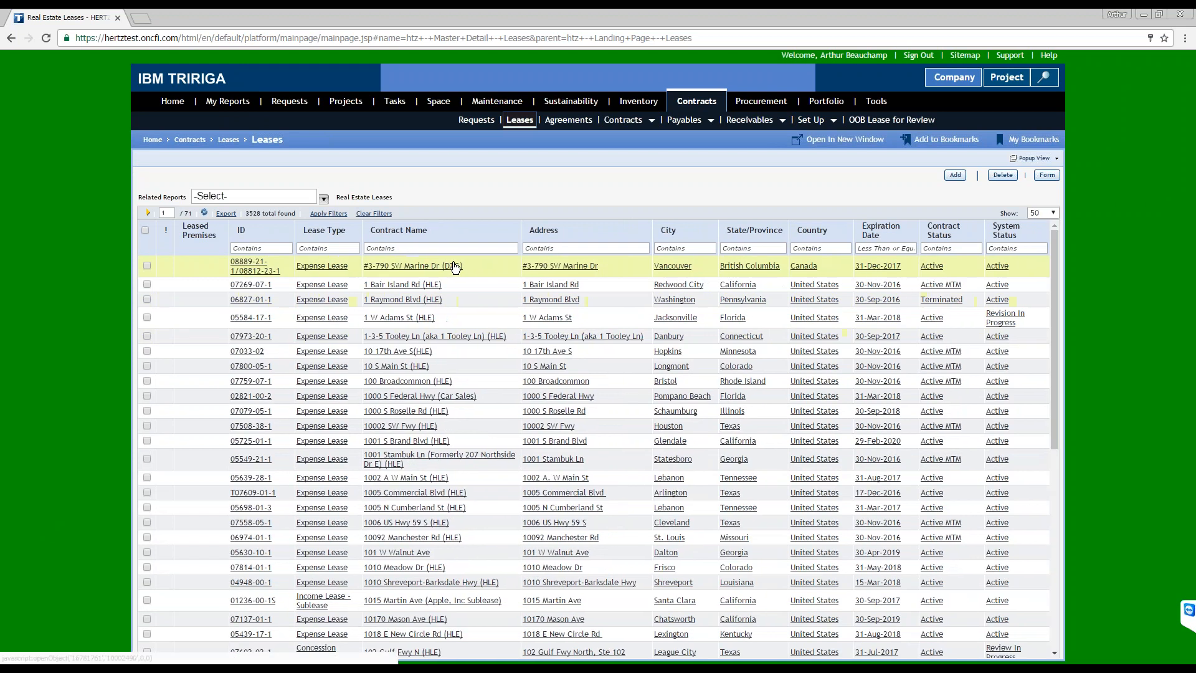
# Open the first listed lease, in Vancouver, in a maximized window and review its payment schedules and premise locations
pyautogui.click(454, 266)
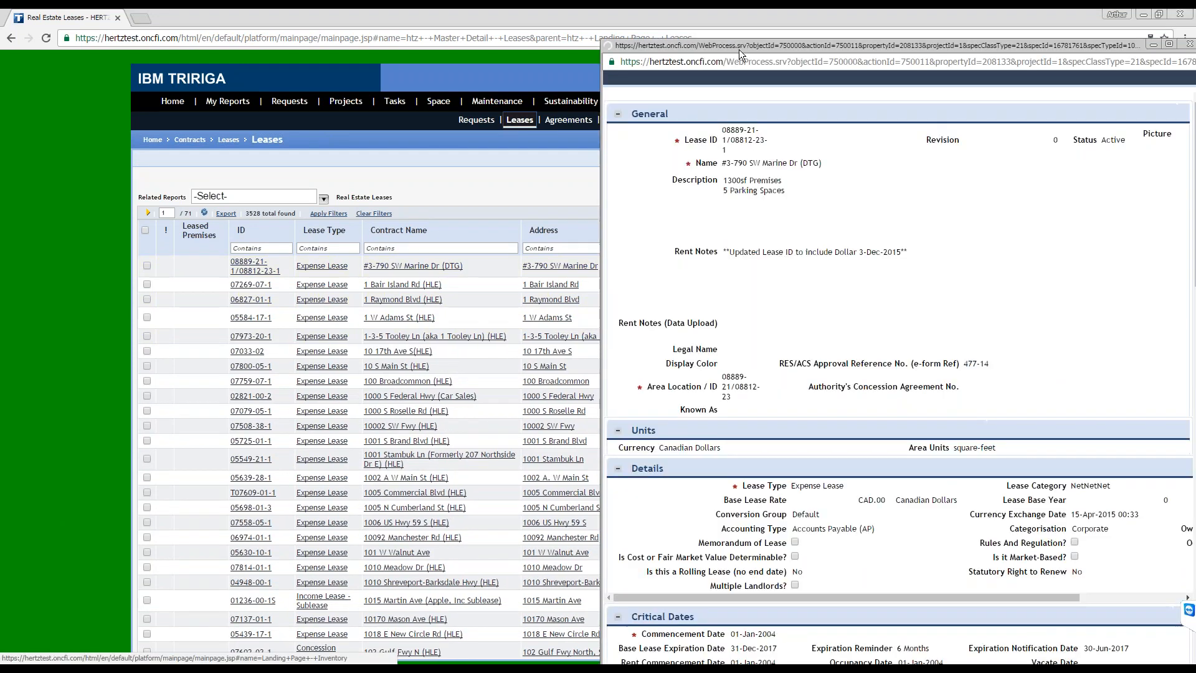
pyautogui.doubleClick(739, 48)
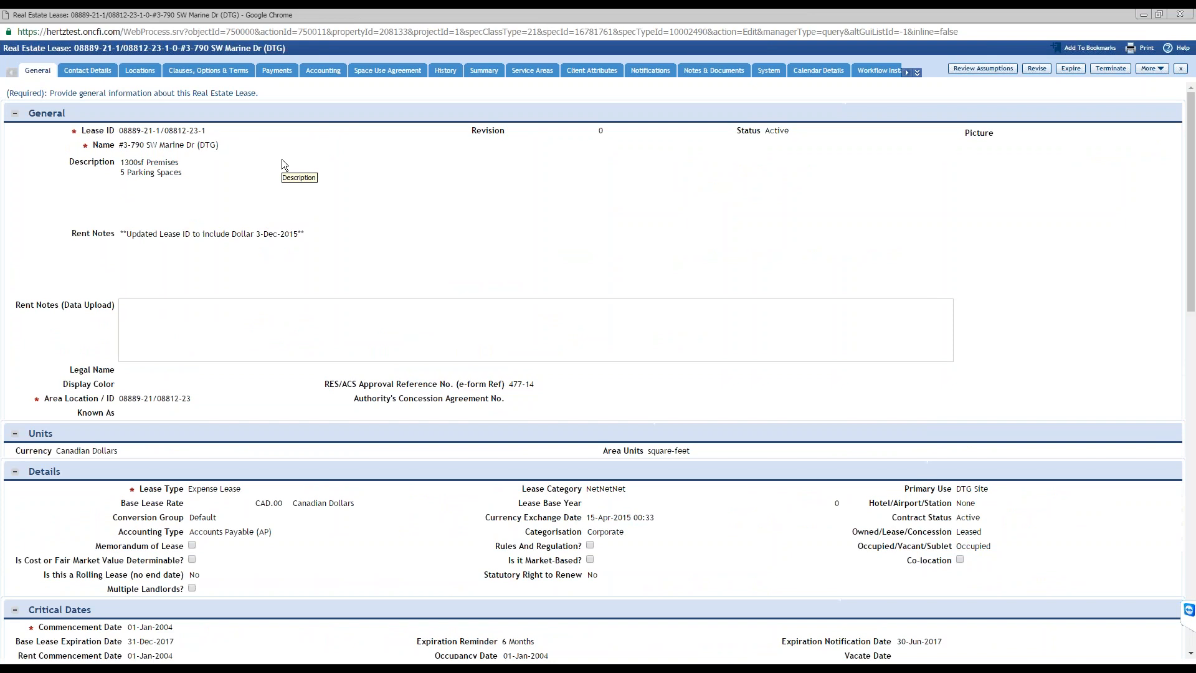
pyautogui.click(276, 71)
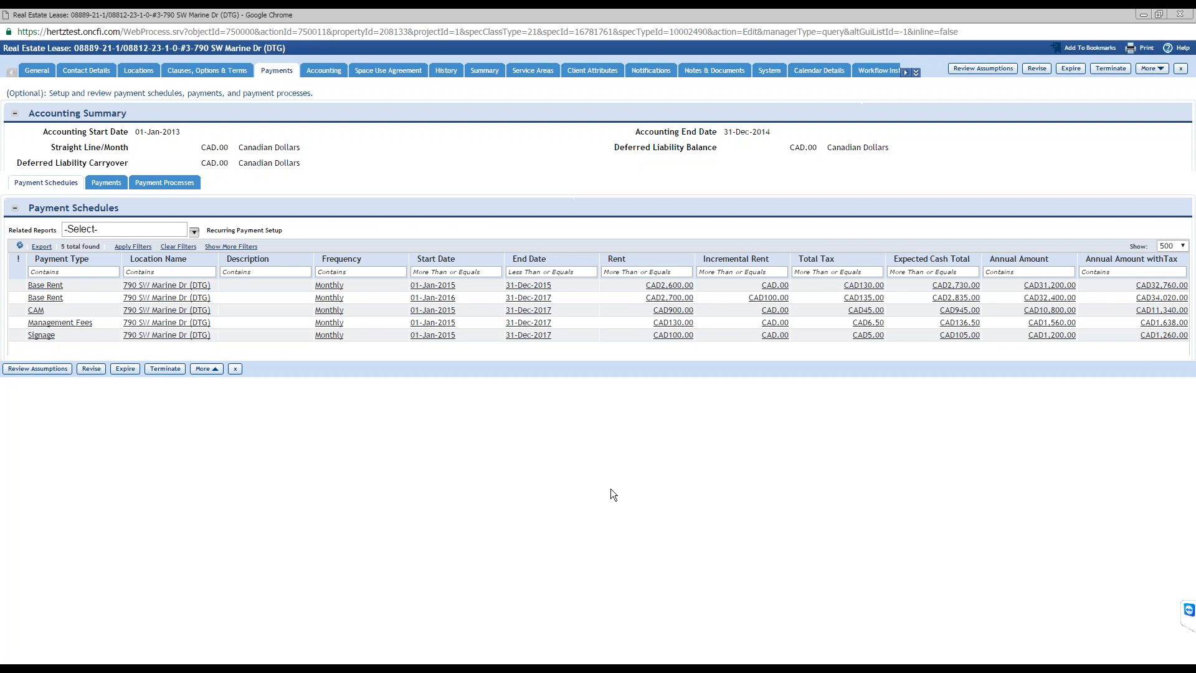
pyautogui.click(148, 73)
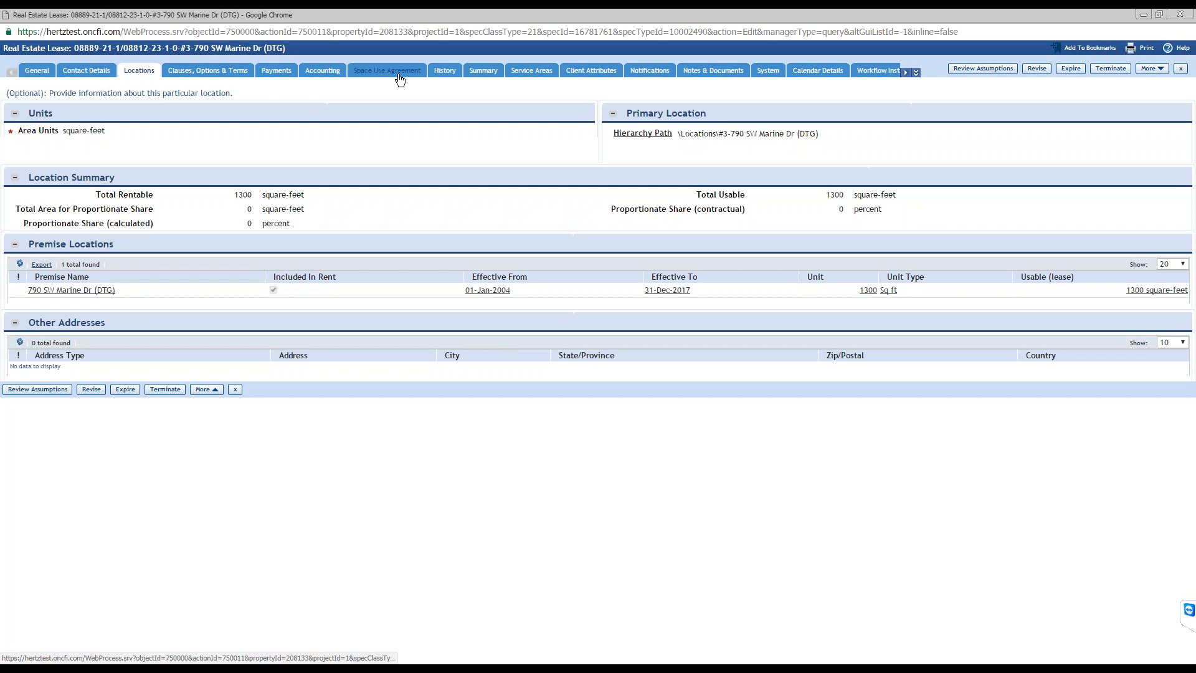
# Open the lease's premise location record, examine its effective dates, area and share details, and close it
pyautogui.click(98, 291)
pyautogui.moveTo(741, 51); pyautogui.dragTo(469, 36)
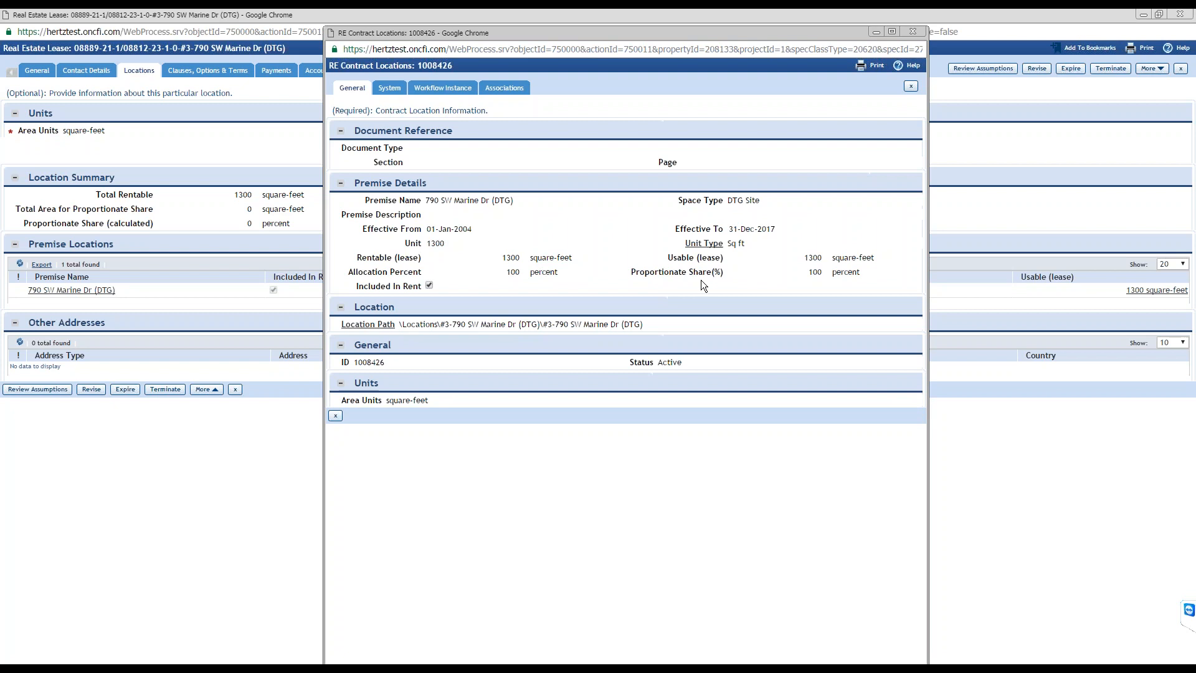
pyautogui.moveTo(432, 233); pyautogui.dragTo(752, 284)
pyautogui.click(779, 436)
pyautogui.click(913, 31)
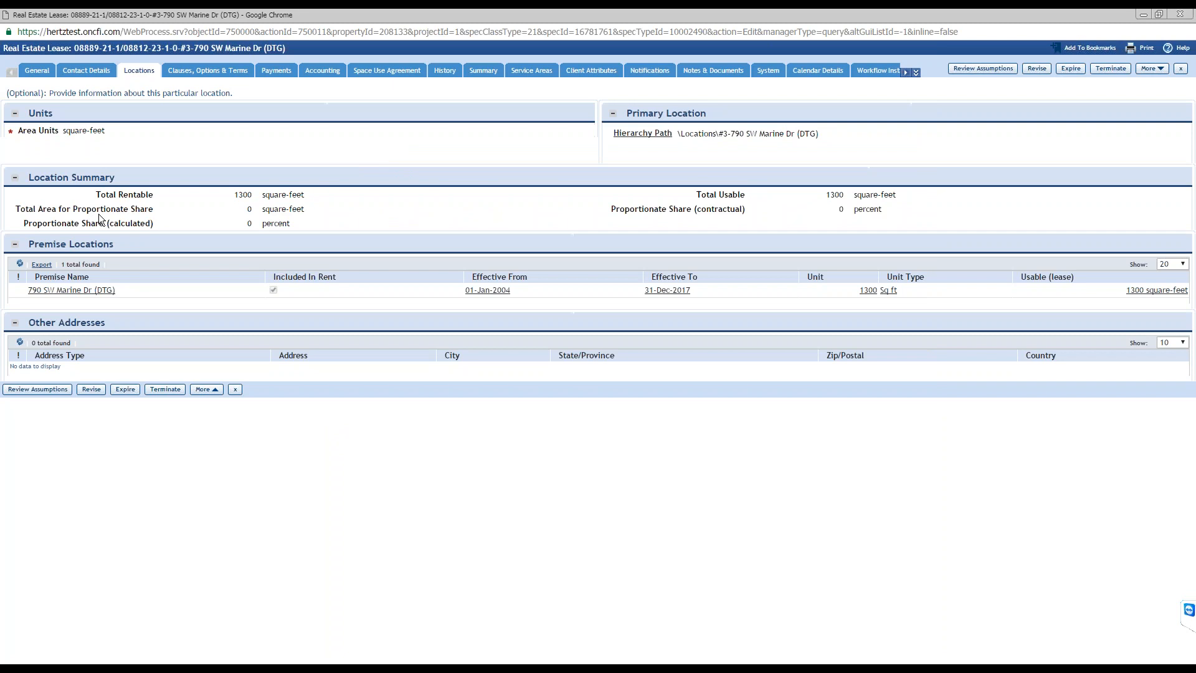
# Reopen the premise location record maximized, check its business object and record form in the system information, and minimize it
pyautogui.click(112, 293)
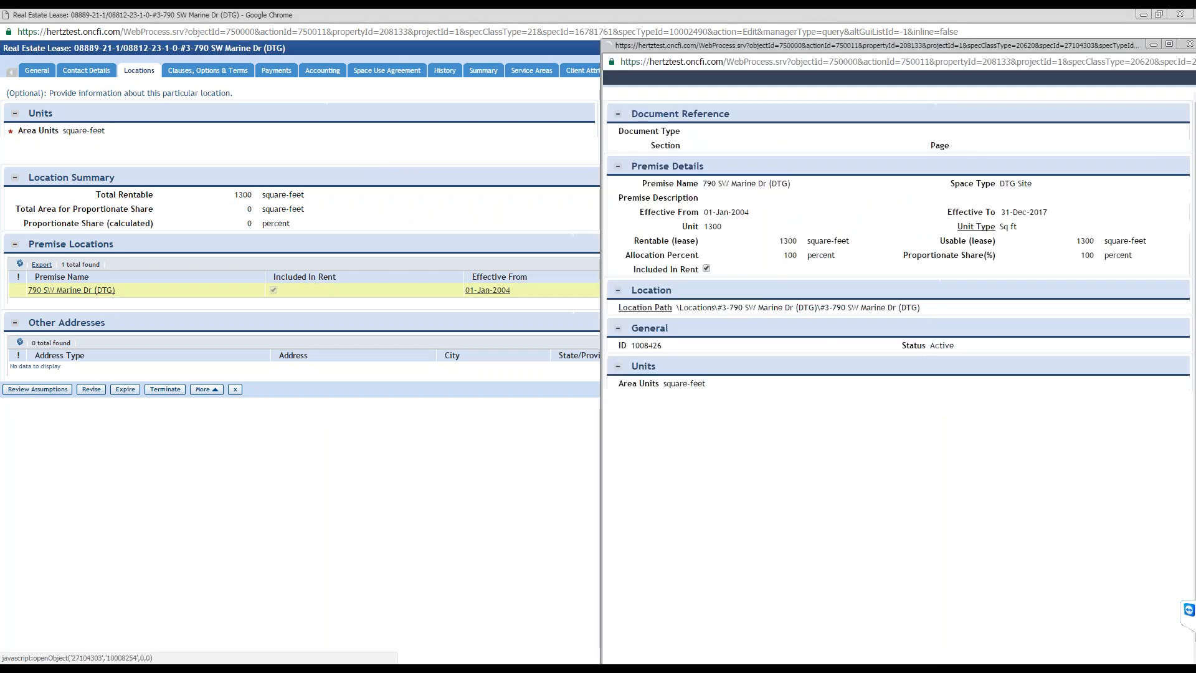
pyautogui.moveTo(802, 43); pyautogui.dragTo(591, 54)
pyautogui.doubleClick(591, 54)
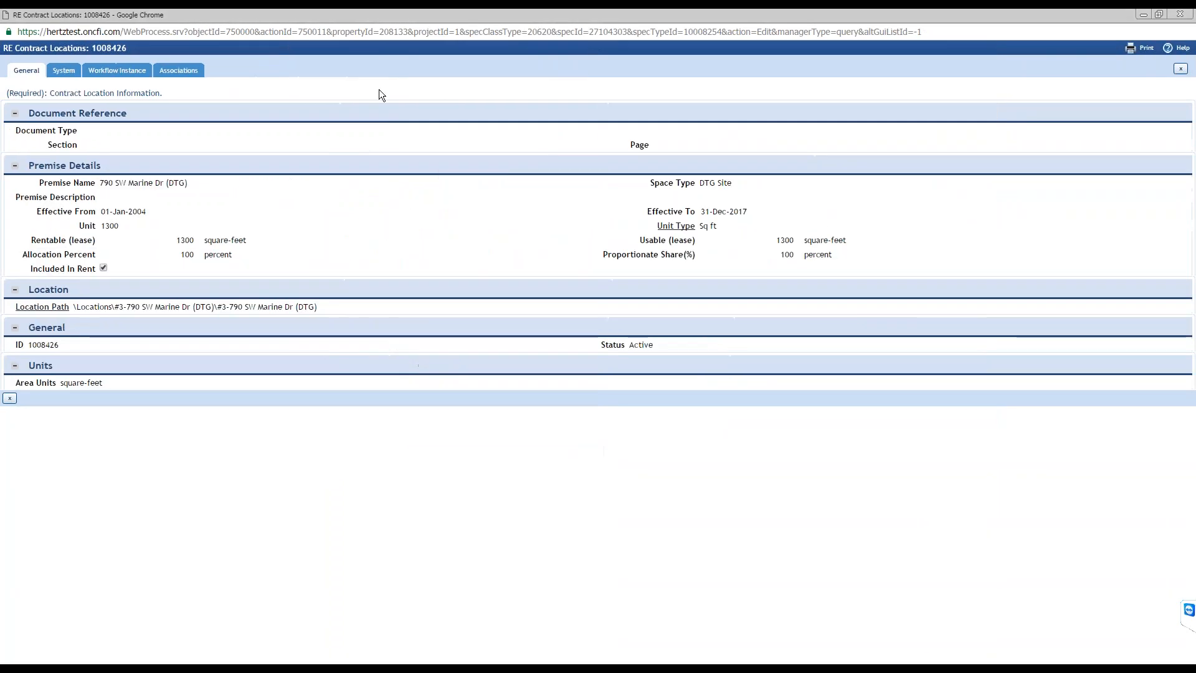
pyautogui.click(63, 70)
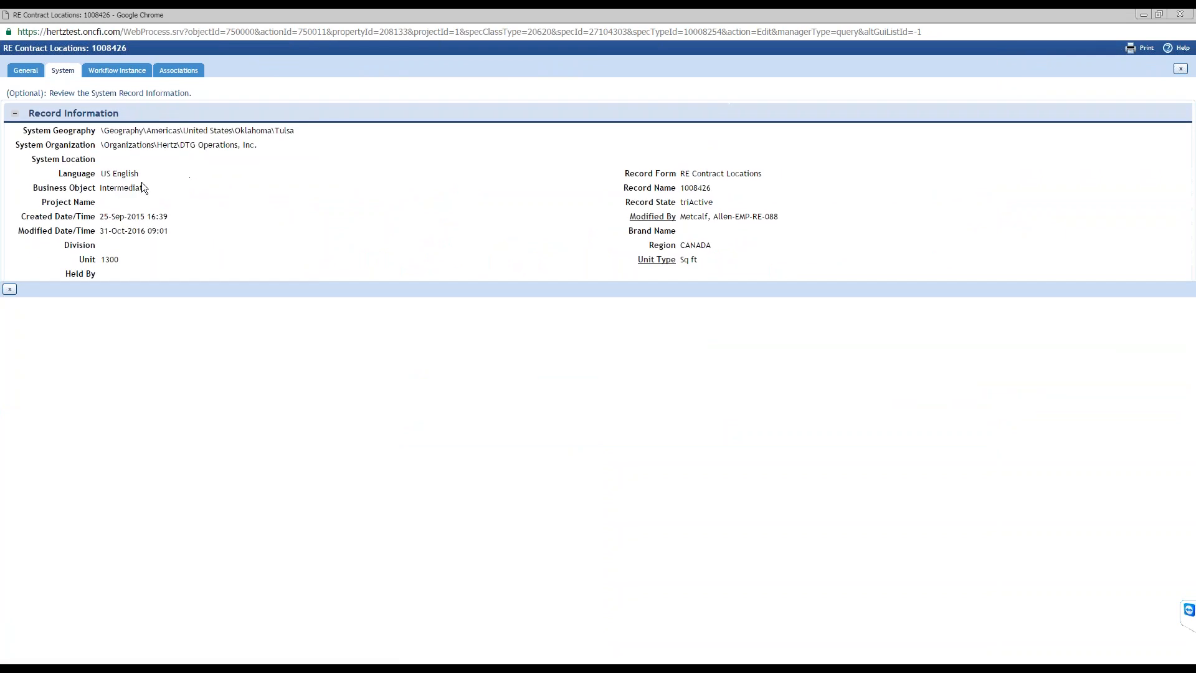
pyautogui.doubleClick(101, 187)
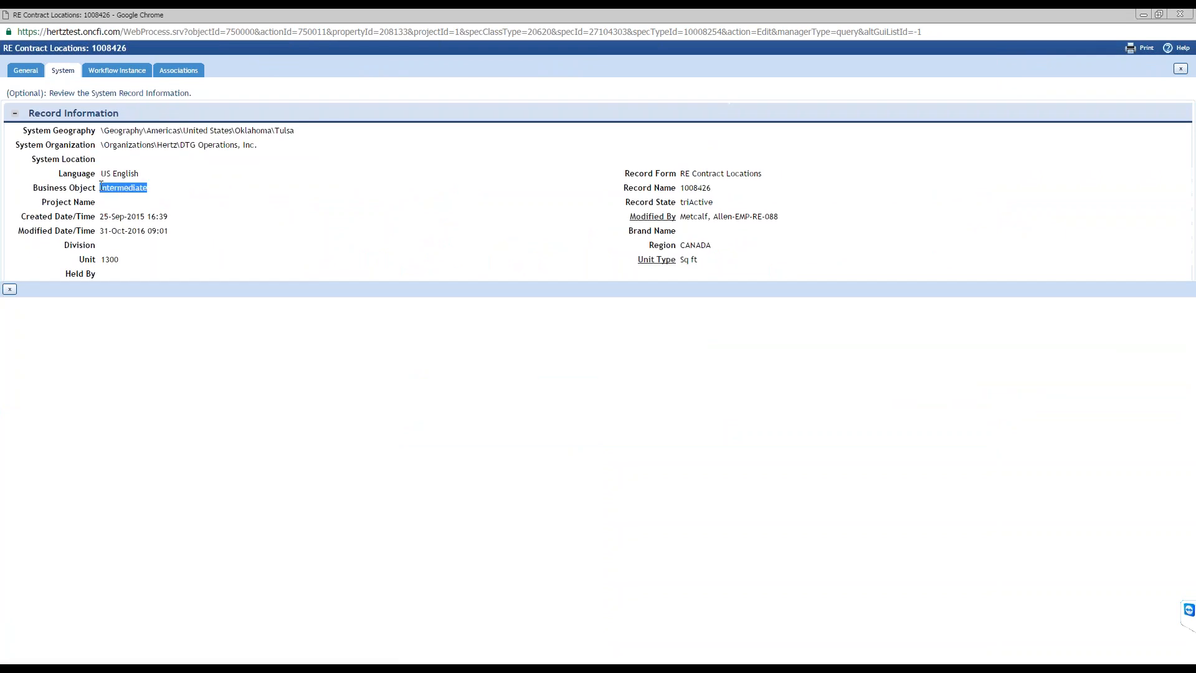
pyautogui.click(389, 203)
pyautogui.moveTo(685, 173); pyautogui.dragTo(835, 187)
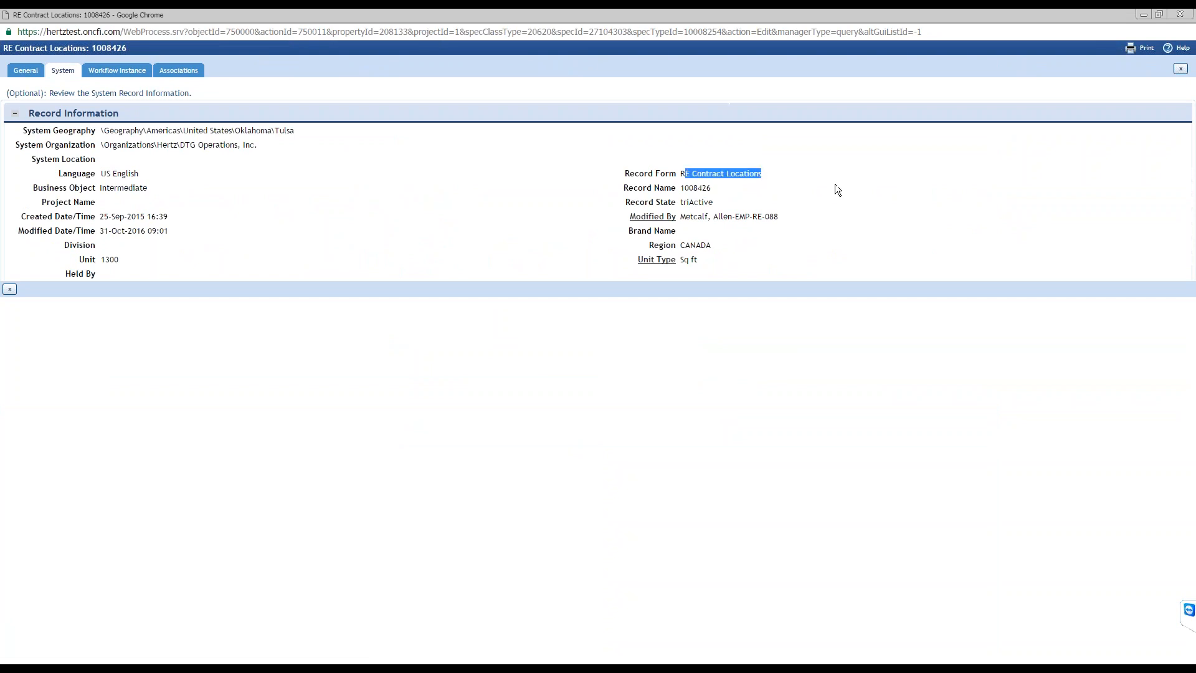
pyautogui.click(832, 193)
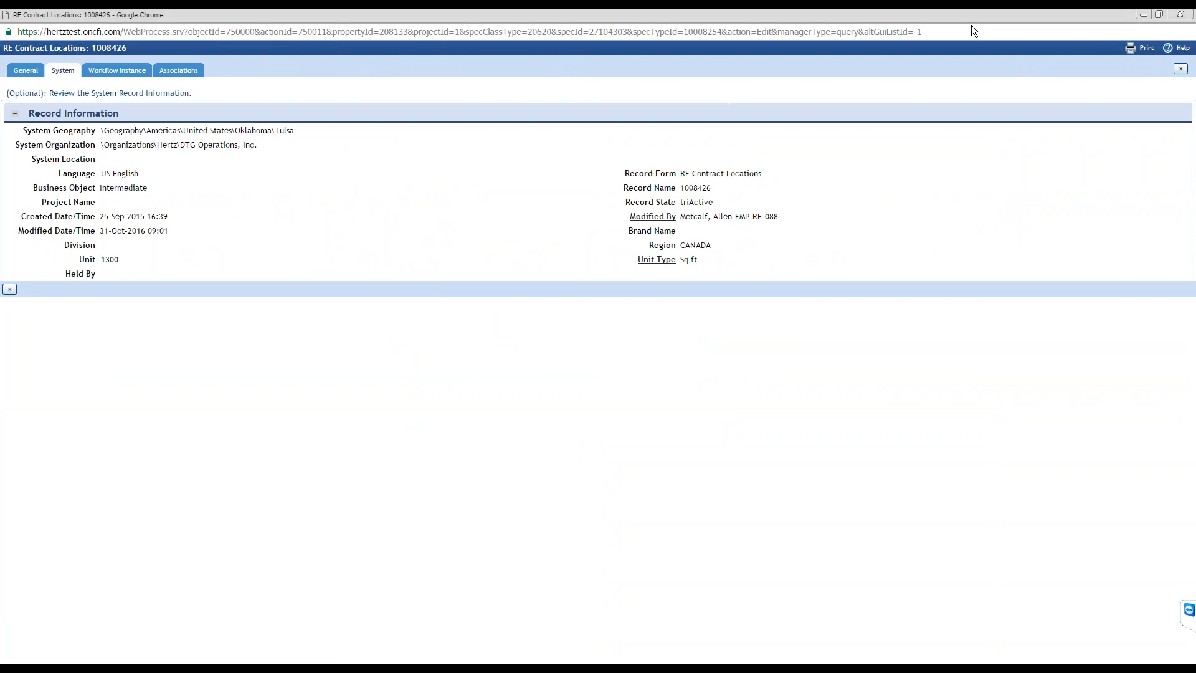
pyautogui.click(1142, 16)
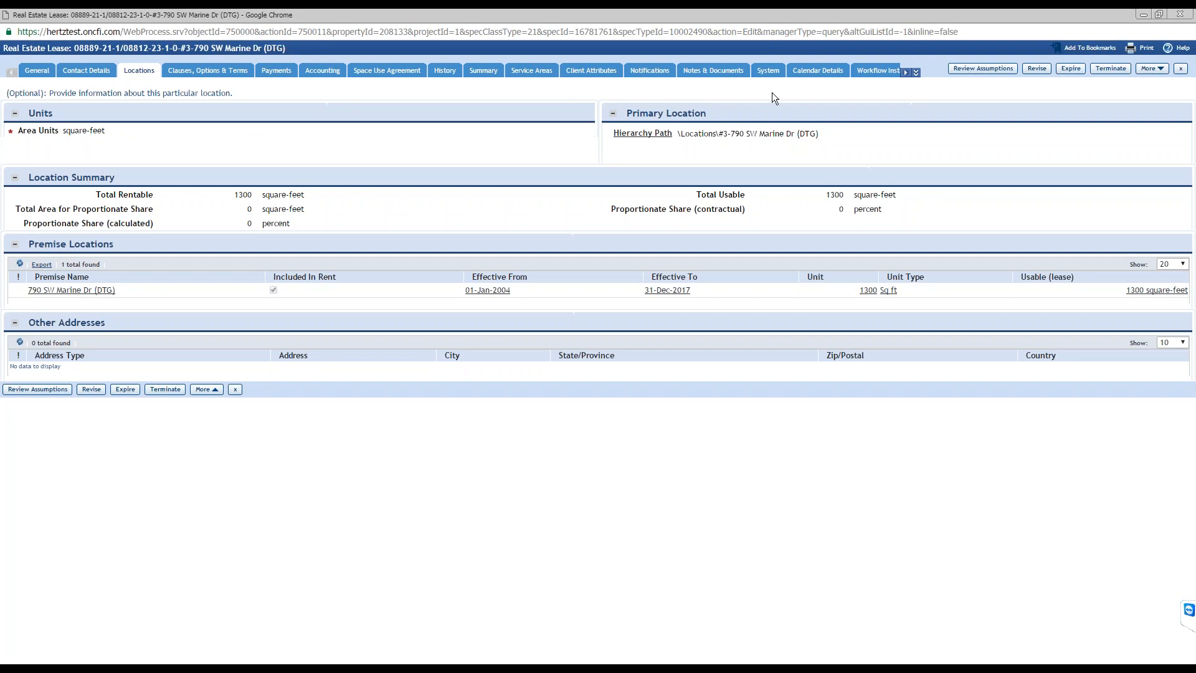
# Open the lease's association tree and list its linked records under triIntermediate and triREContractLocations
pyautogui.click(915, 72)
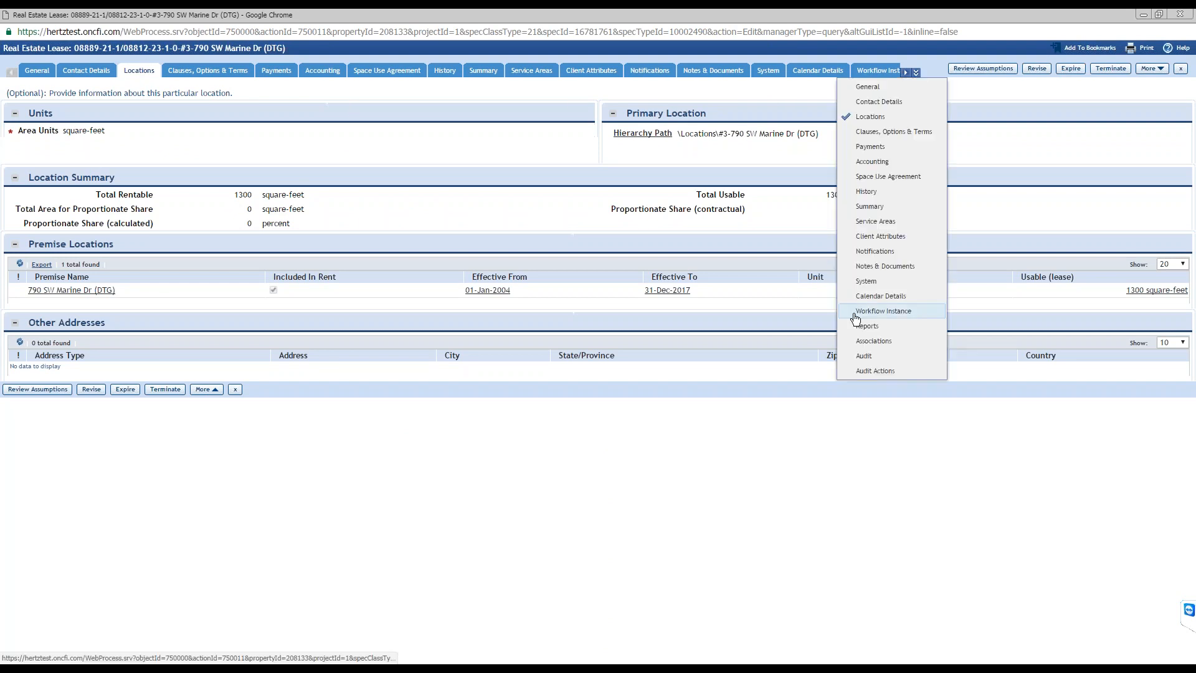
pyautogui.click(874, 341)
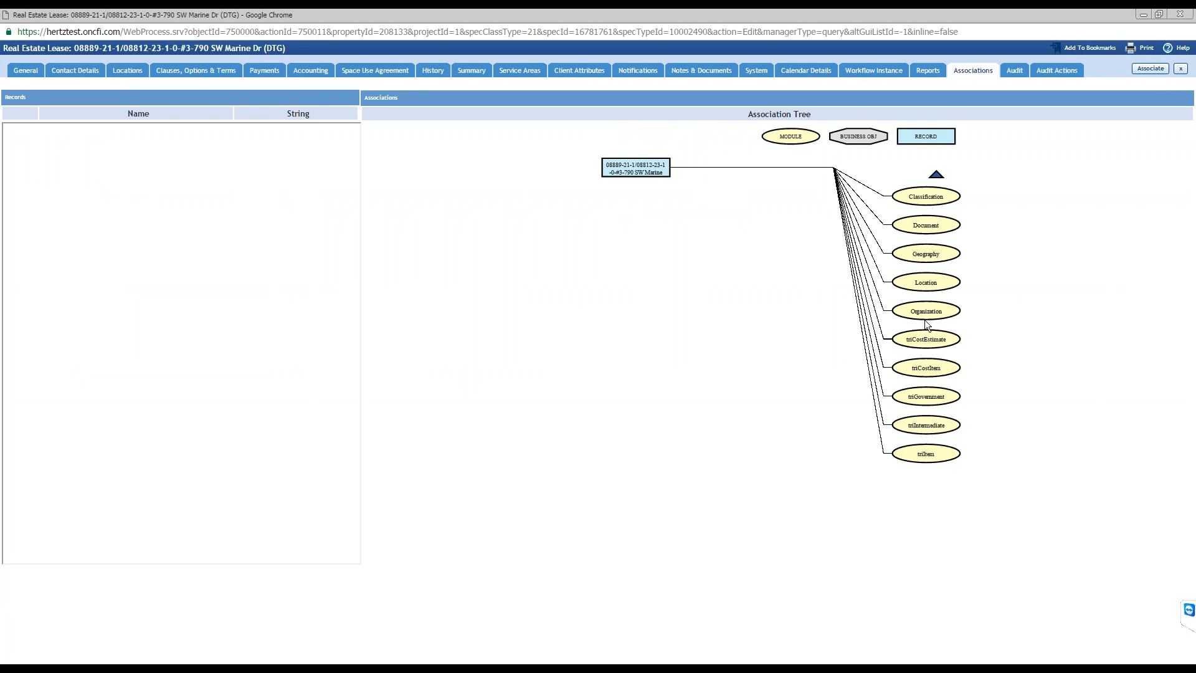
pyautogui.moveTo(929, 424); pyautogui.dragTo(879, 381)
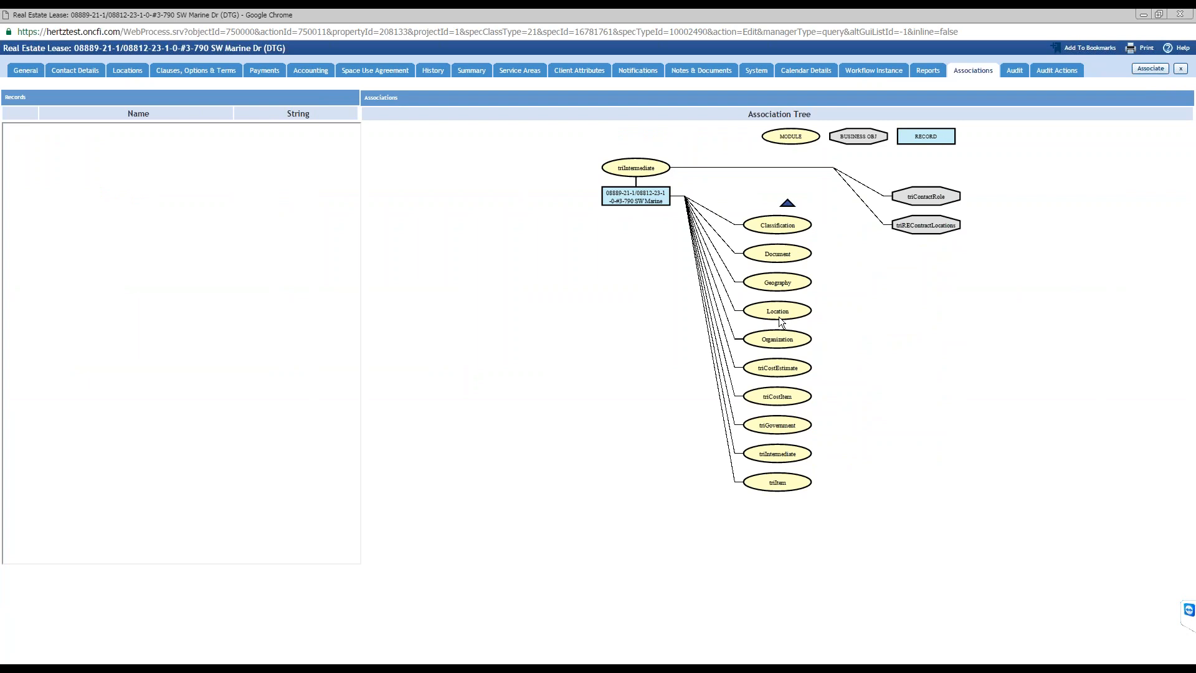
pyautogui.click(925, 228)
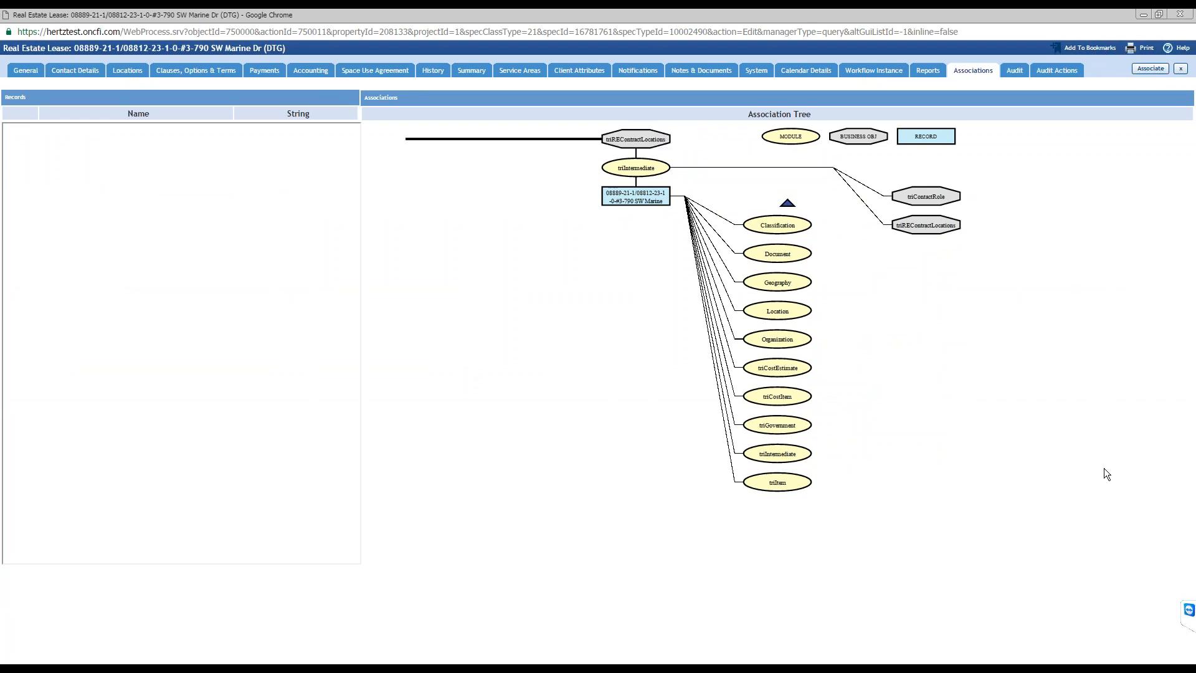
pyautogui.click(55, 130)
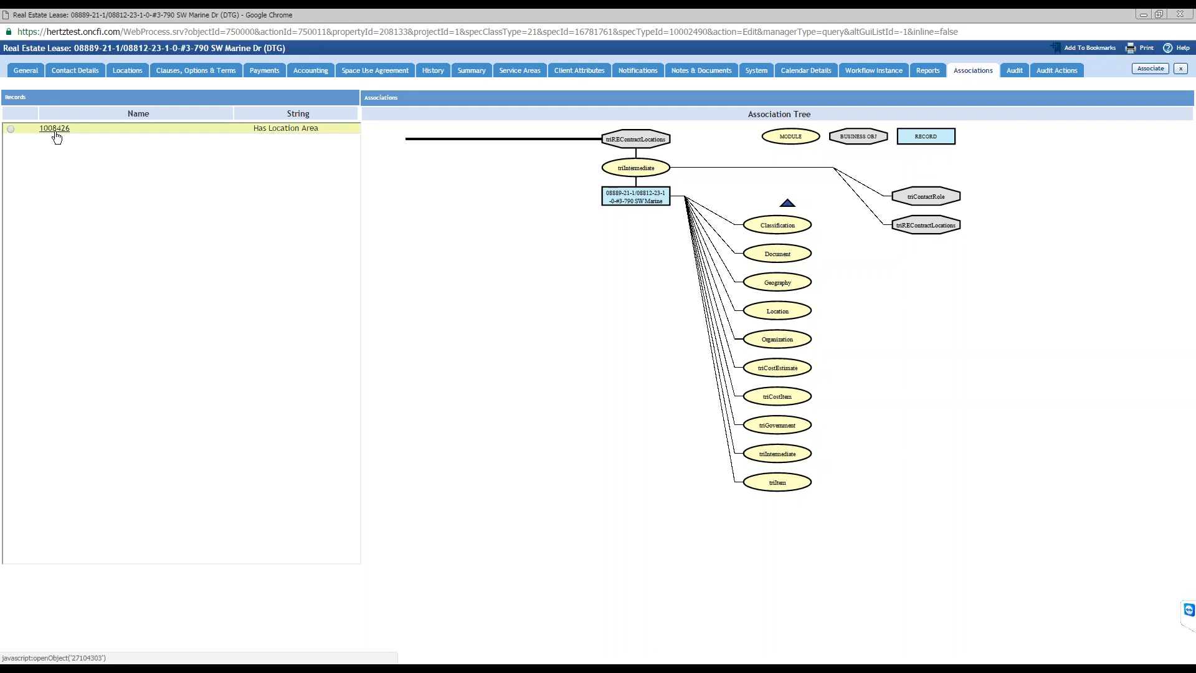
# Restore the minimized contract location record, show its general information and place its smaller window over the lease's associations
pyautogui.click(53, 667)
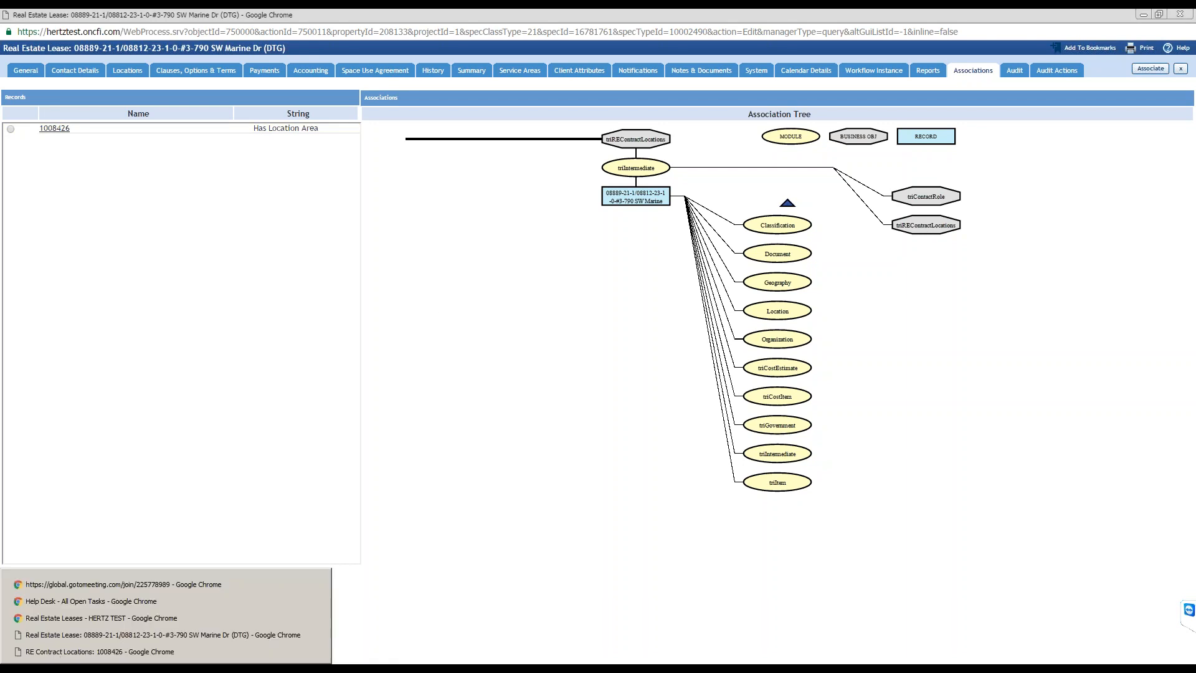
pyautogui.click(58, 651)
pyautogui.click(26, 69)
pyautogui.moveTo(161, 15); pyautogui.dragTo(441, 117)
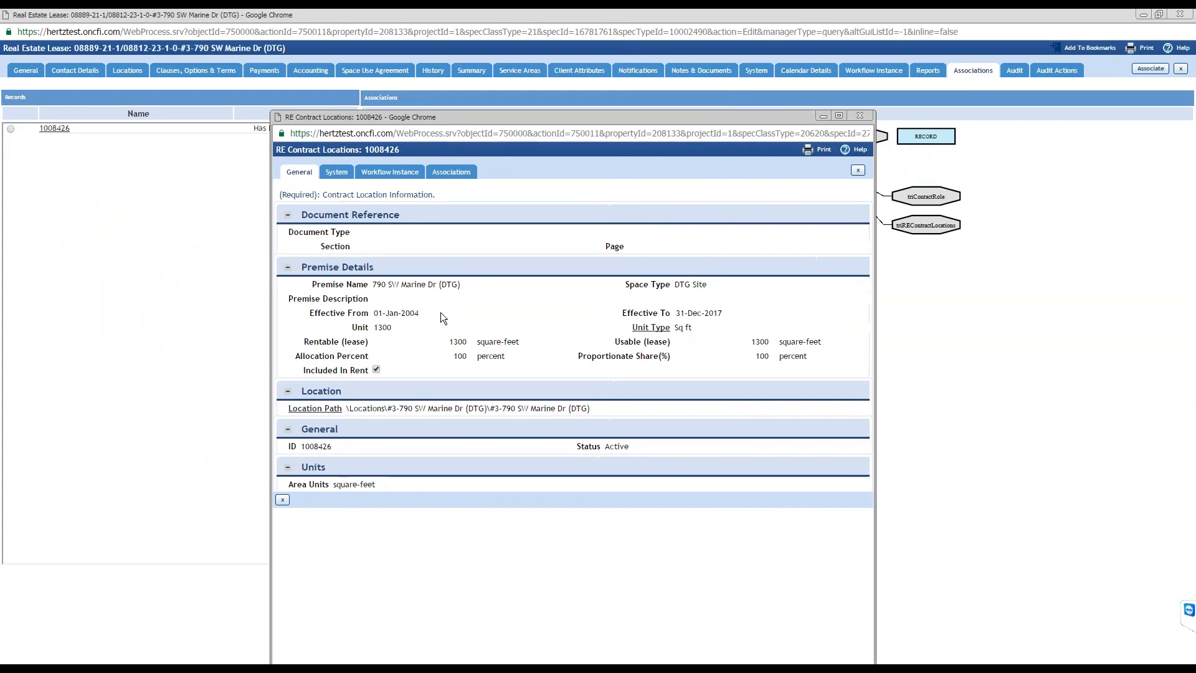
# Highlight the contract location's premise name and ID, and reposition its window to compare it with the record in the lease's associations
pyautogui.moveTo(460, 284); pyautogui.dragTo(322, 284)
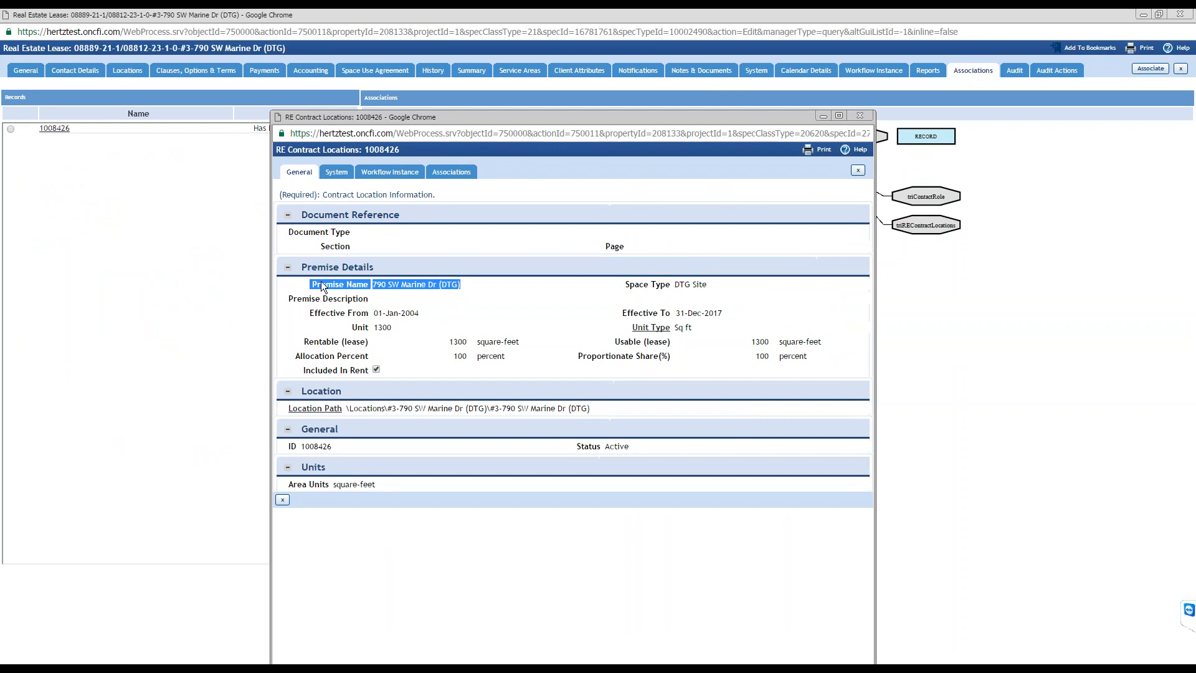
pyautogui.click(528, 305)
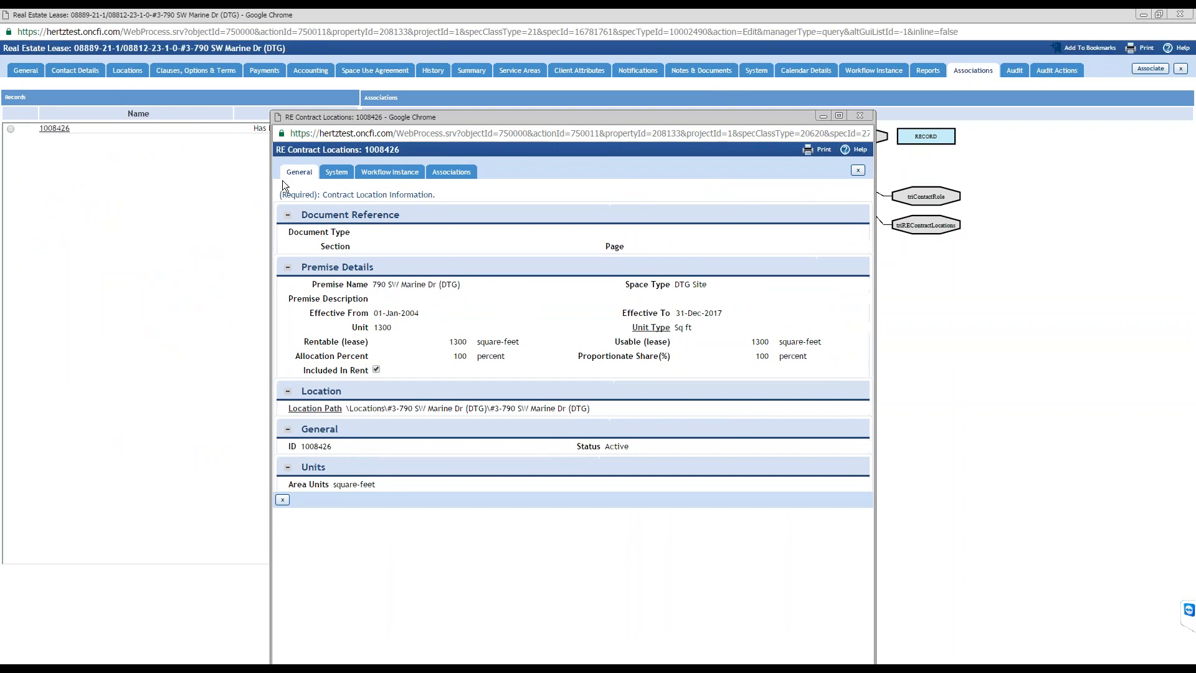
pyautogui.doubleClick(339, 447)
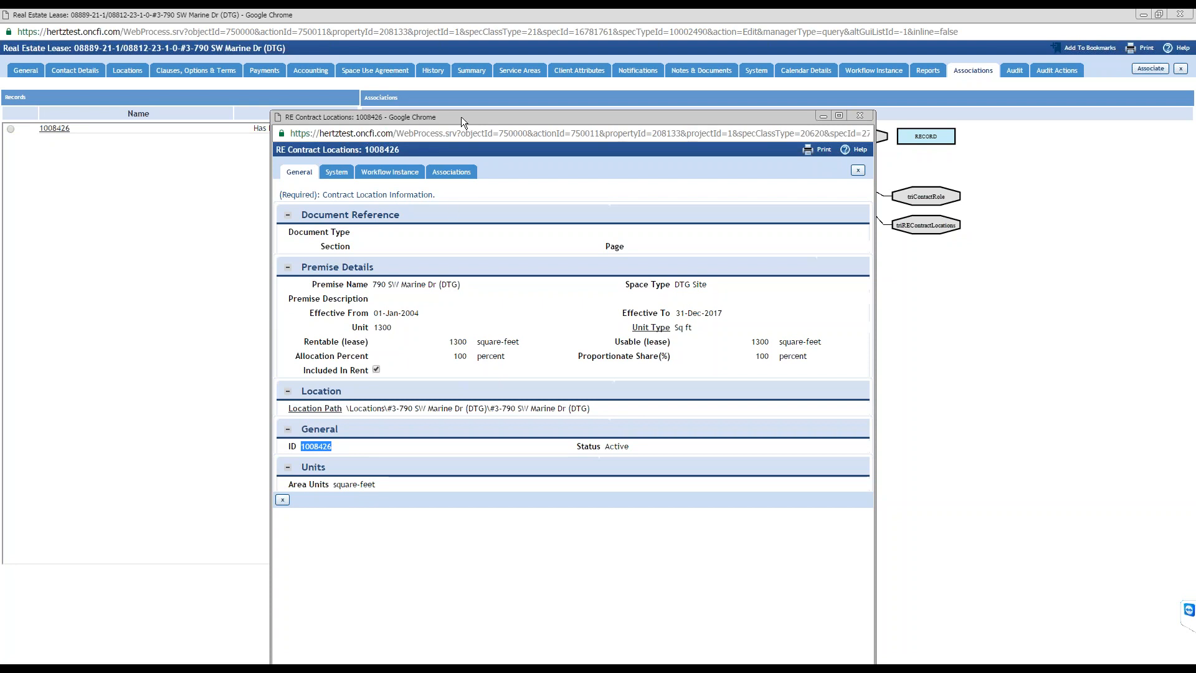
pyautogui.moveTo(460, 117); pyautogui.dragTo(445, 176)
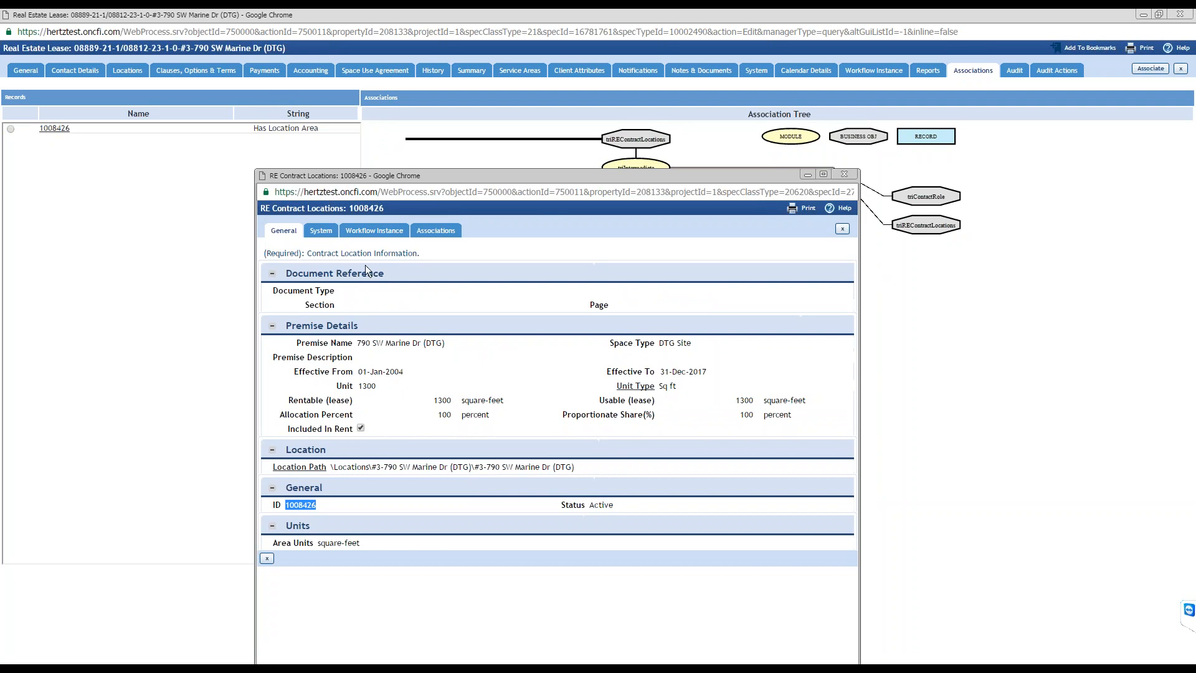
pyautogui.moveTo(513, 152); pyautogui.dragTo(540, 144)
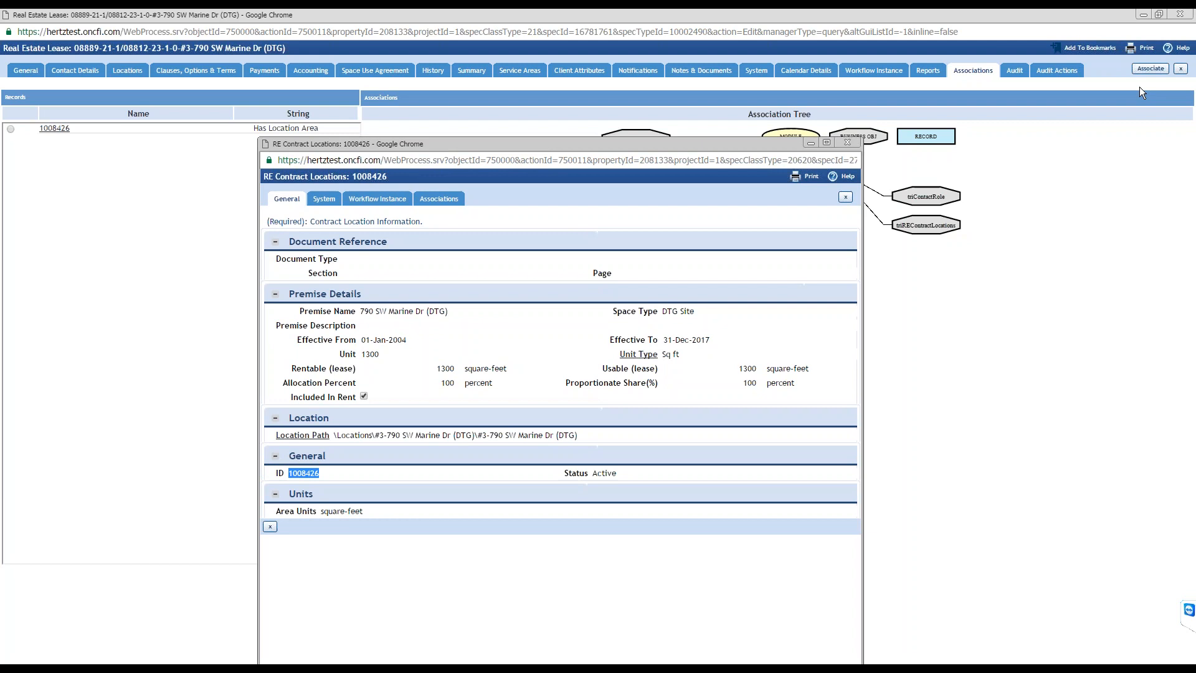
# Minimize the contract location and lease windows, and start a new report from the system reports list
pyautogui.click(809, 144)
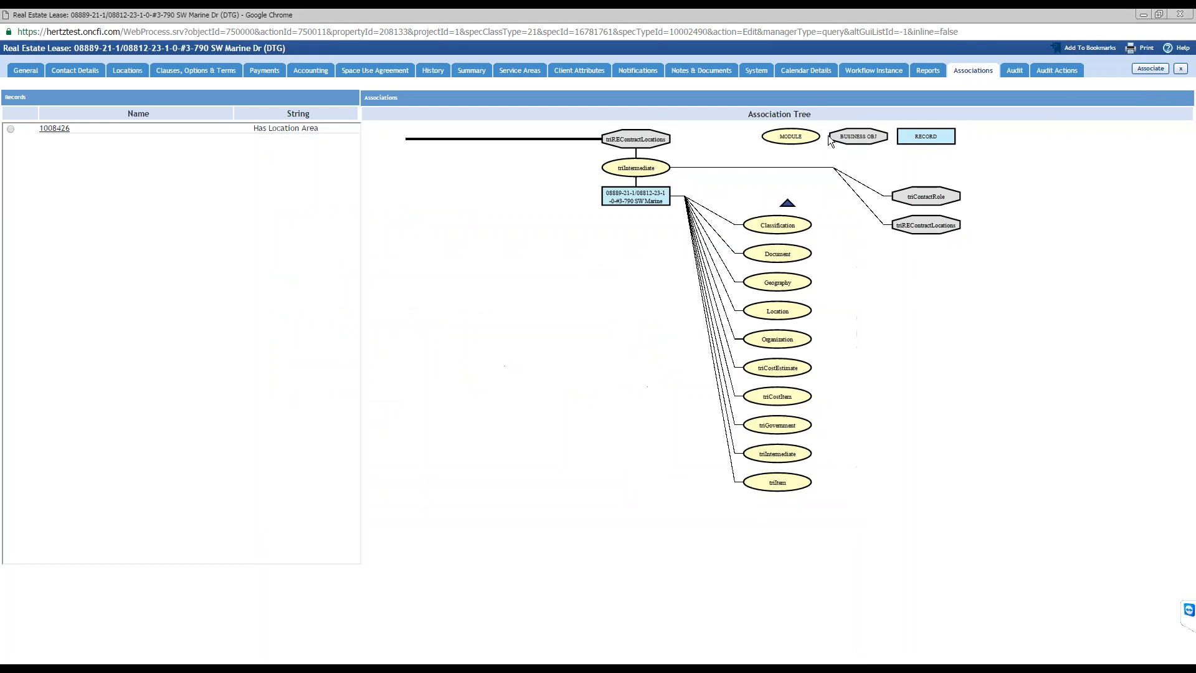
pyautogui.click(1142, 15)
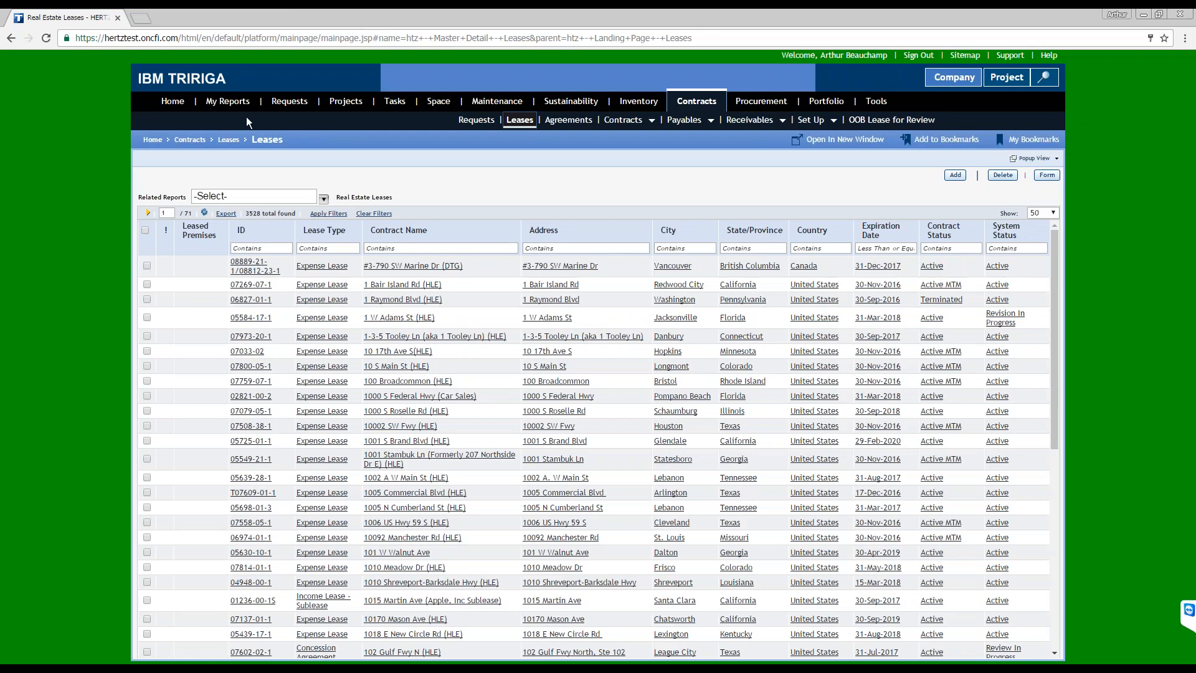
pyautogui.click(228, 100)
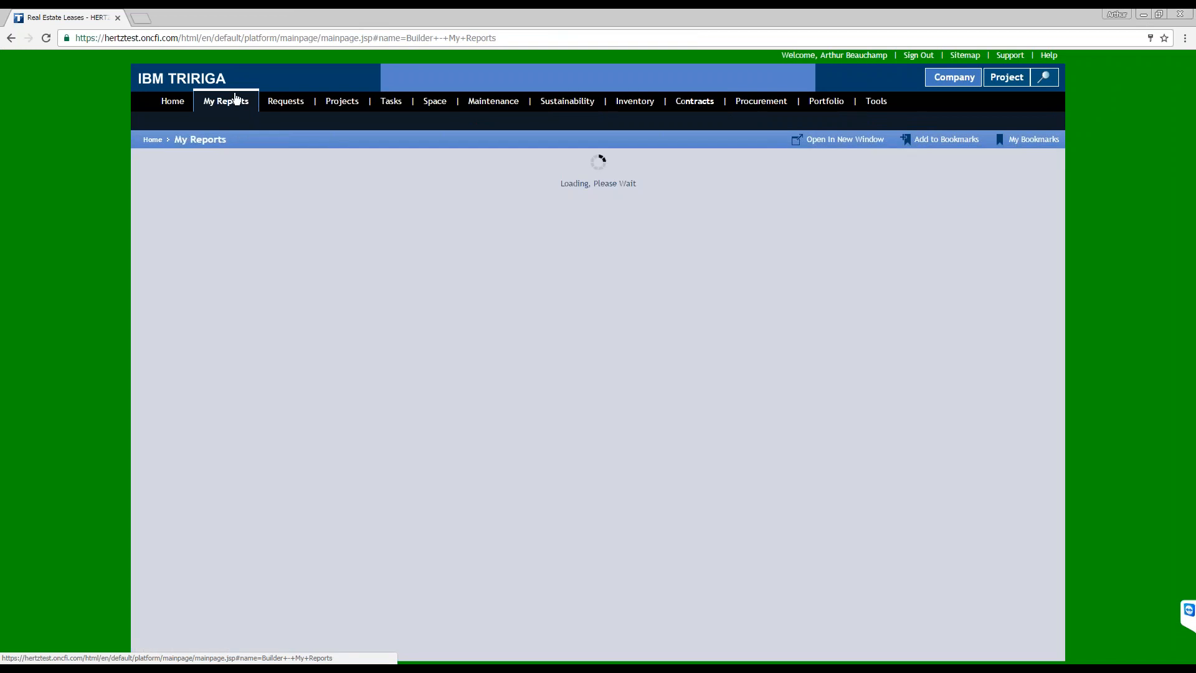
pyautogui.click(262, 166)
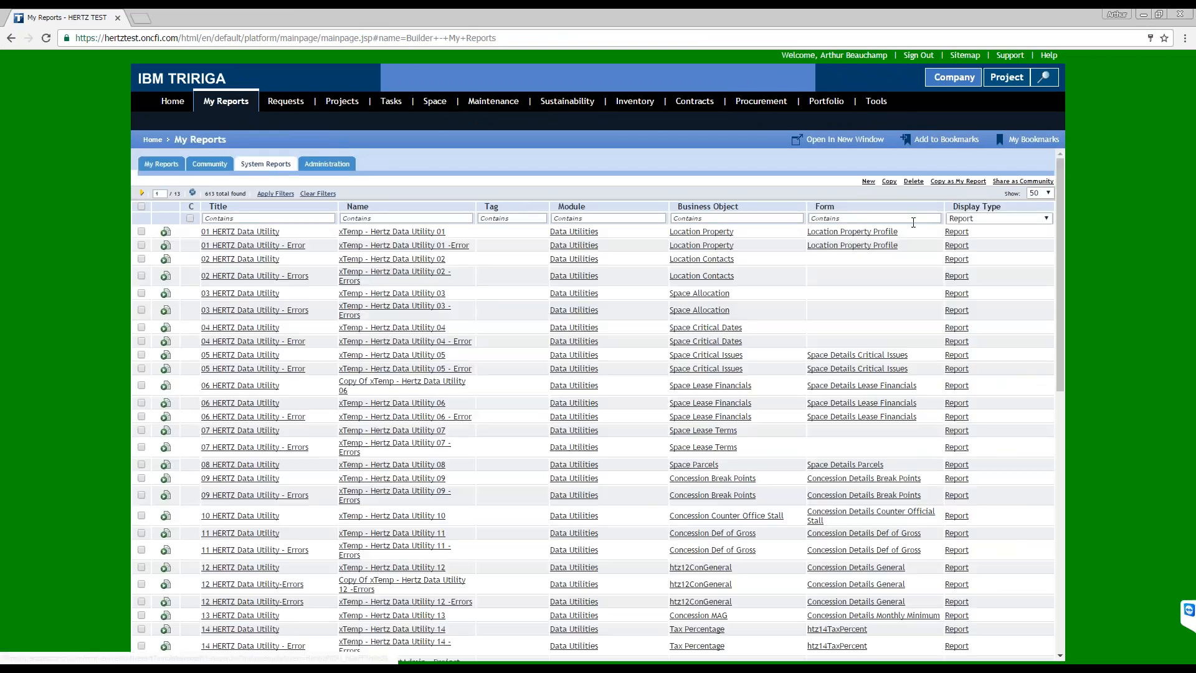
pyautogui.click(868, 181)
pyautogui.moveTo(713, 42); pyautogui.dragTo(537, 49)
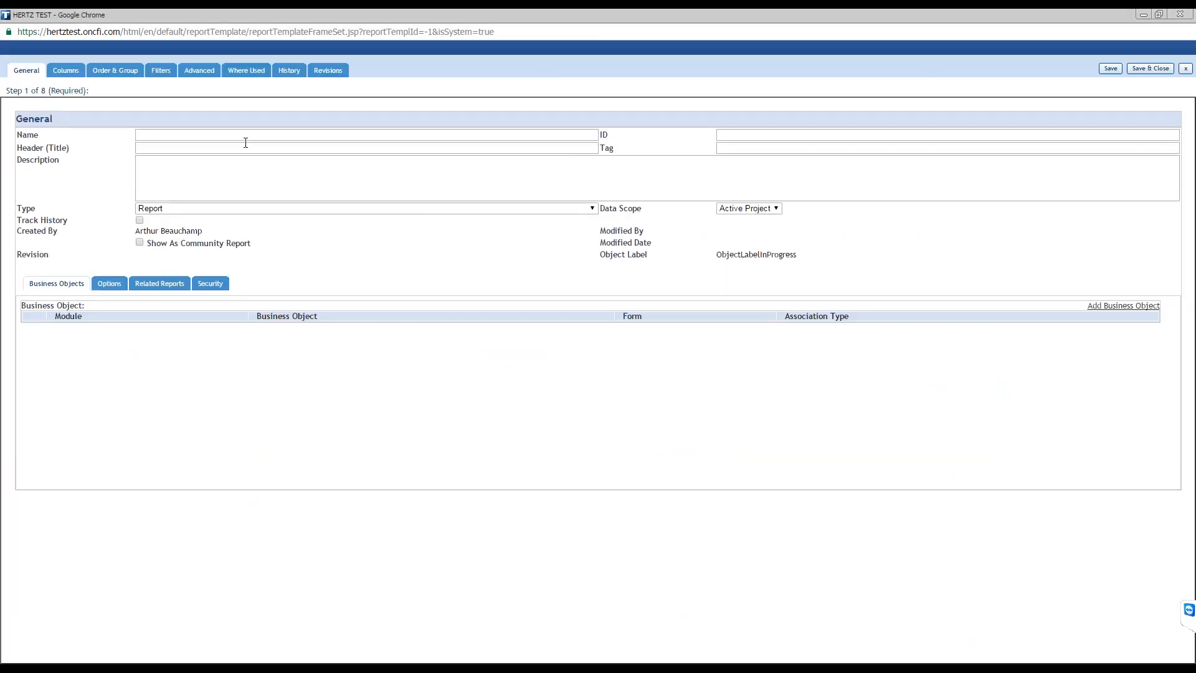
# Name the report "htz - triRealEstateContract - Leases with Area Information" and title it "Leases with Area Information"
pyautogui.write('htz - tri')
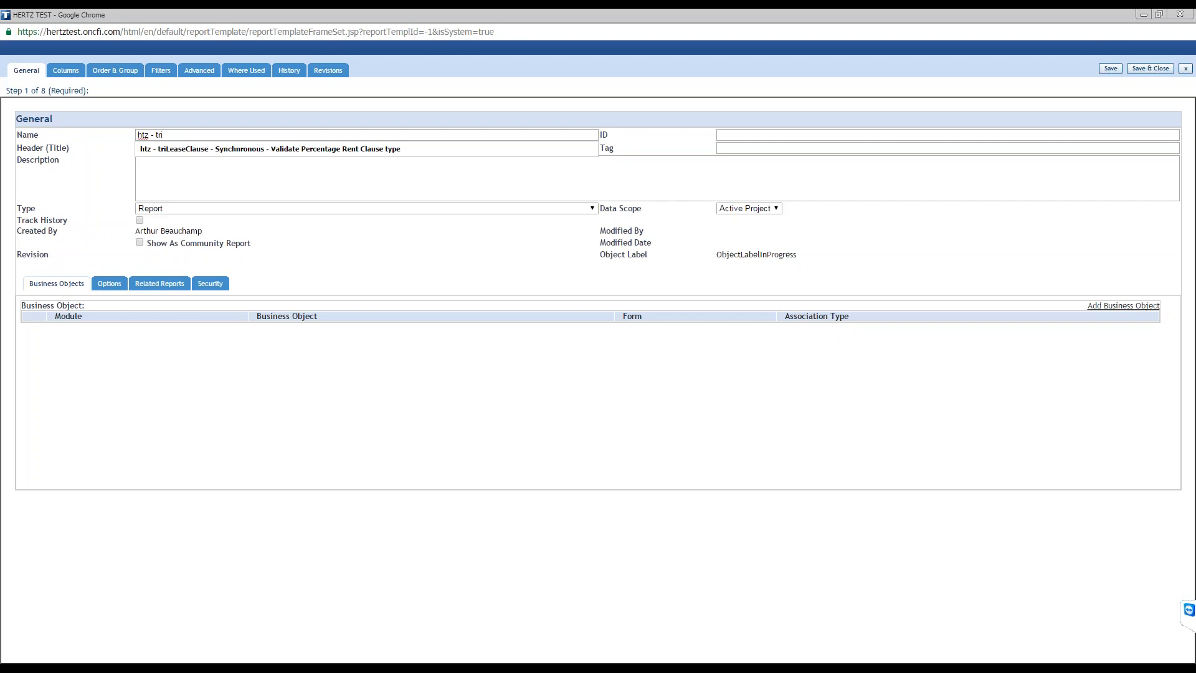
pyautogui.write('RealE')
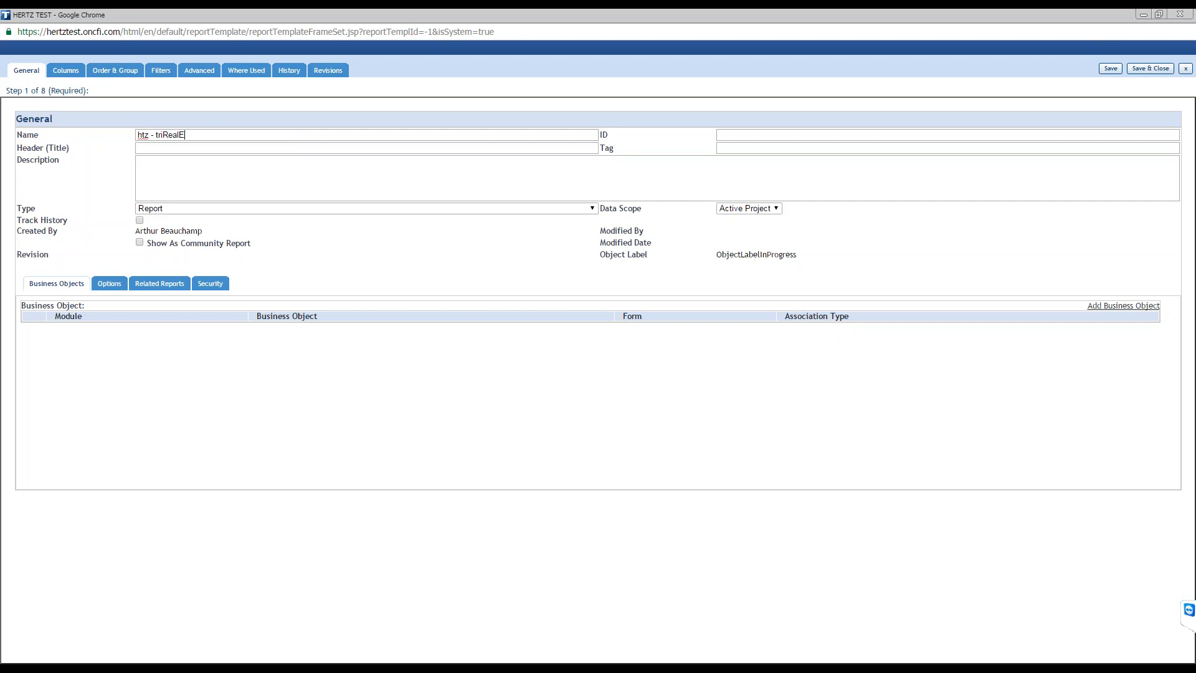
pyautogui.write('stateContract')
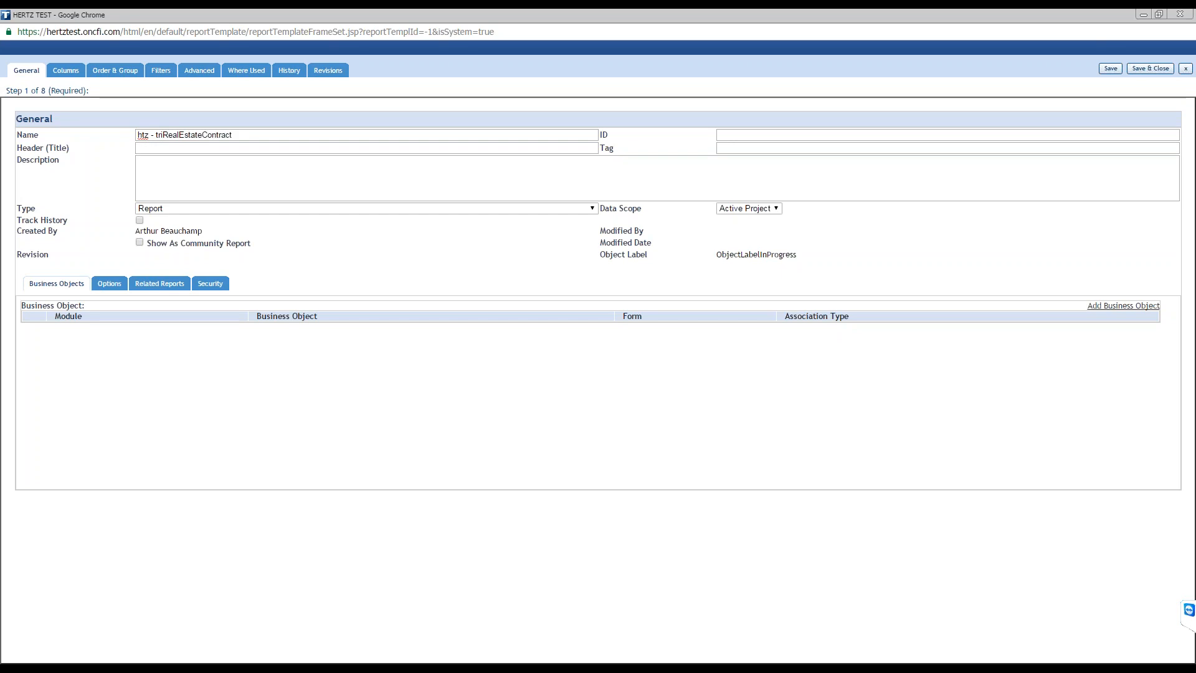
pyautogui.write(' - Leases with R')
pyautogui.press('BackSpace')
pyautogui.write('Area ')
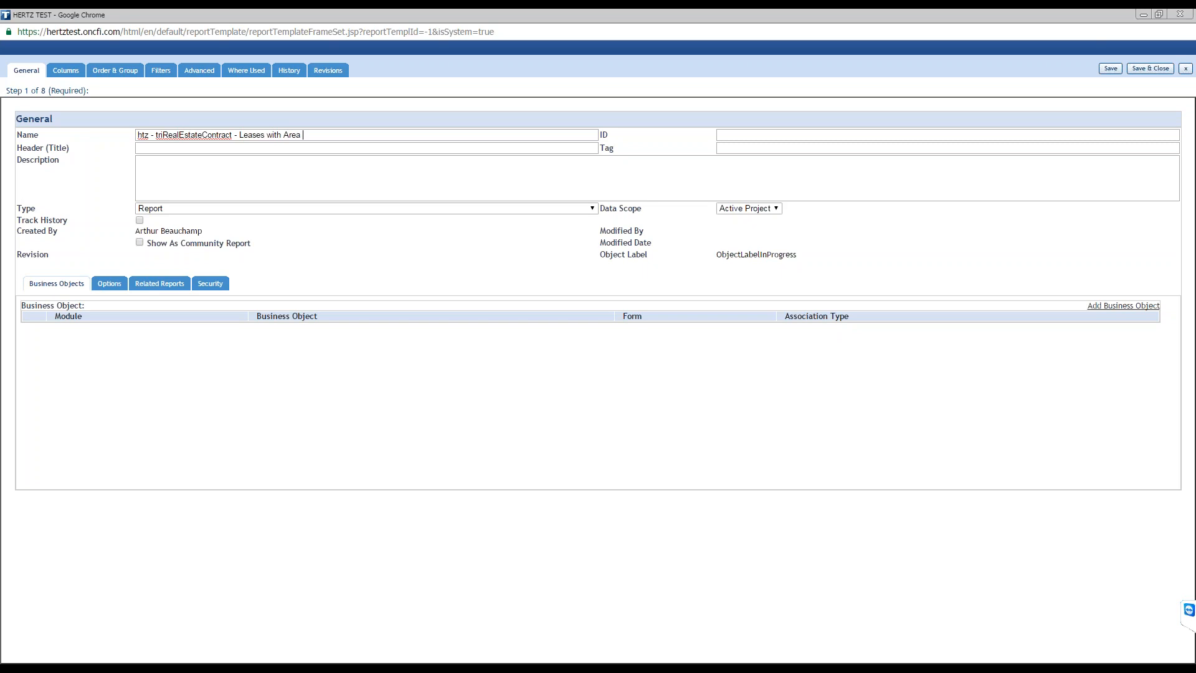
pyautogui.write('Information')
pyautogui.moveTo(344, 135); pyautogui.dragTo(241, 130)
pyautogui.hotkey('ctrl', 'c')
pyautogui.click(286, 150)
pyautogui.hotkey('ctrl', 'v')
# Tag the report CUSTOM, set its data scope to All Projects and show it as a community report
pyautogui.click(720, 149)
pyautogui.write('CU')
pyautogui.press('BackSpace')
pyautogui.write('USTOM')
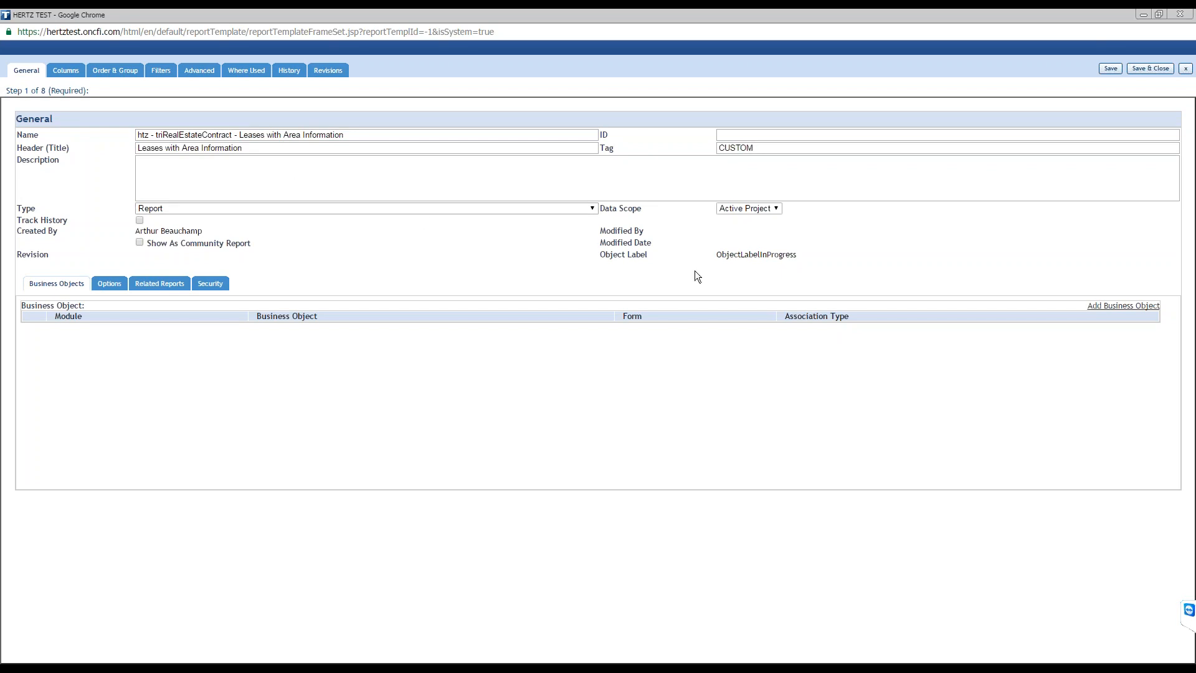
pyautogui.click(778, 208)
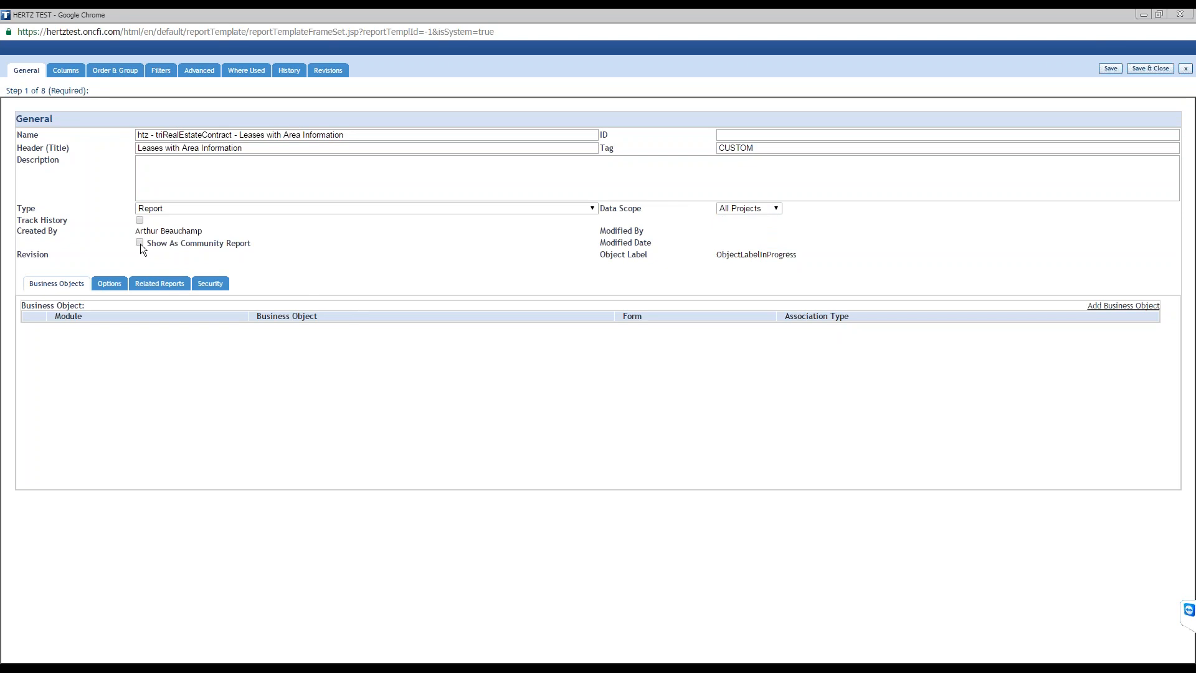
# Add the triContract module's Real Estate Contract business object with the Real Estate Lease (htzRealEstateLease) form to the report
pyautogui.click(1118, 306)
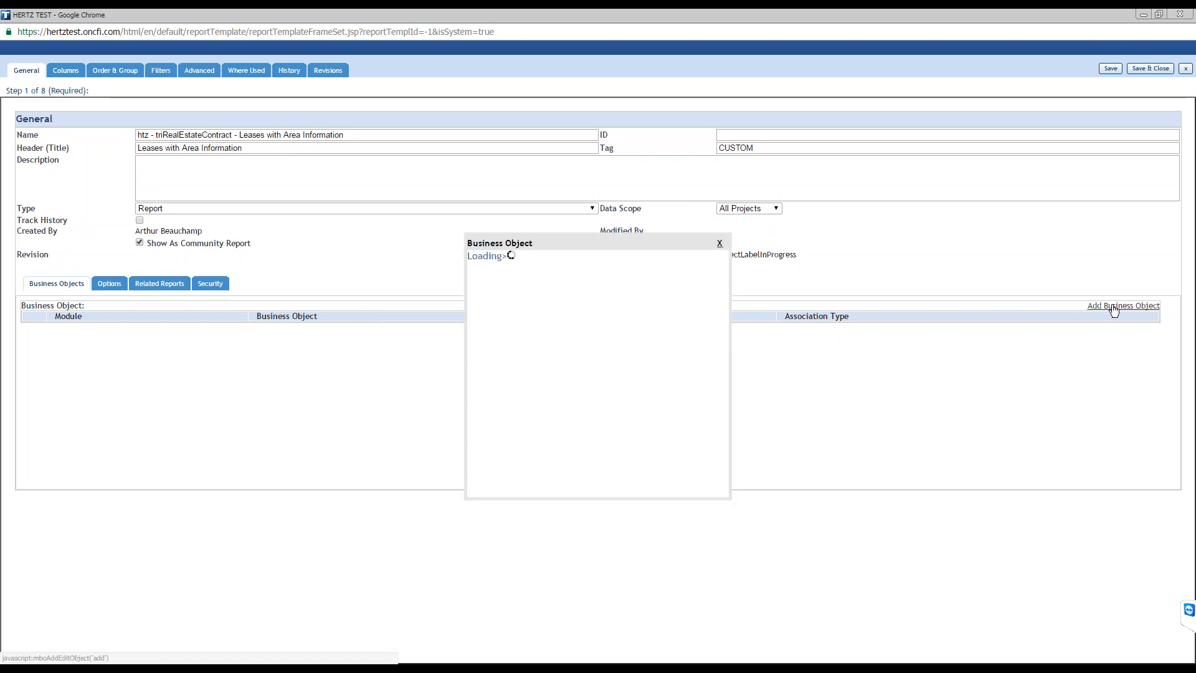
pyautogui.click(571, 282)
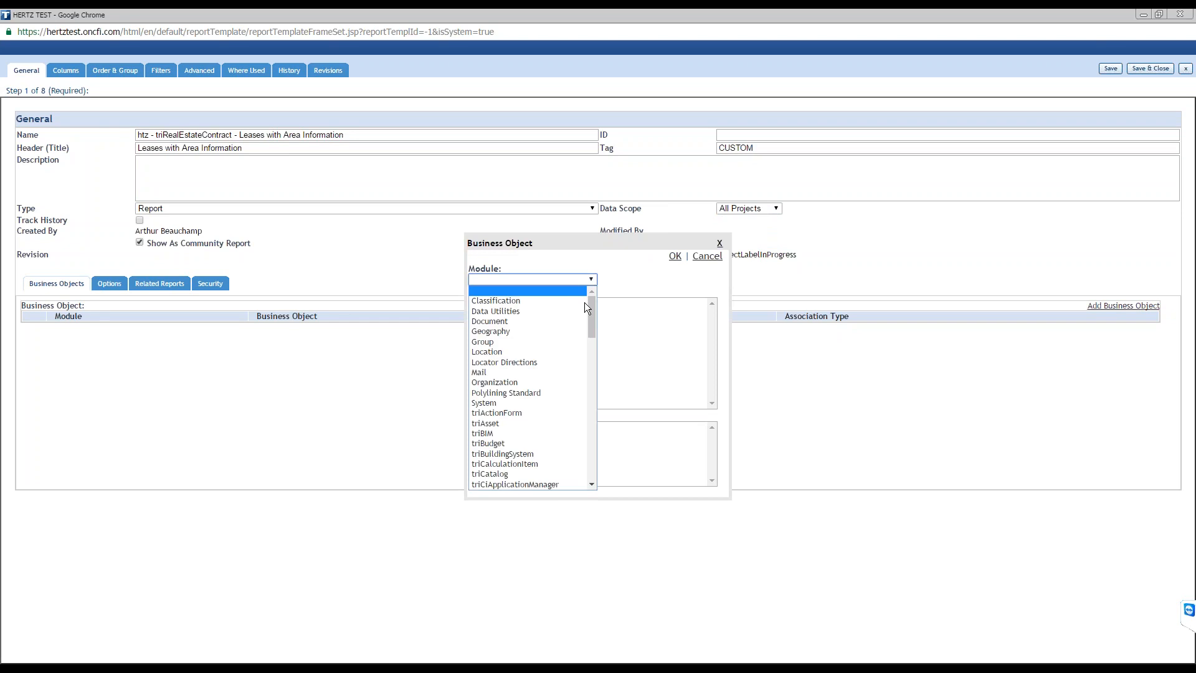
pyautogui.moveTo(589, 308); pyautogui.dragTo(592, 345)
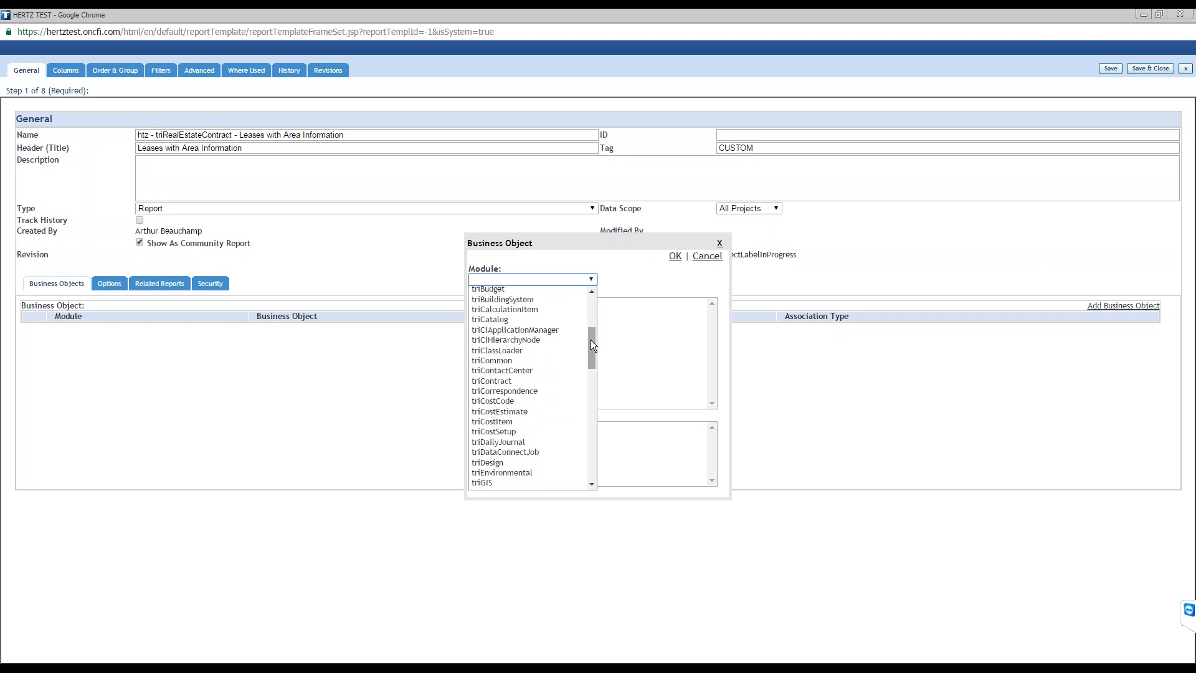
pyautogui.click(503, 380)
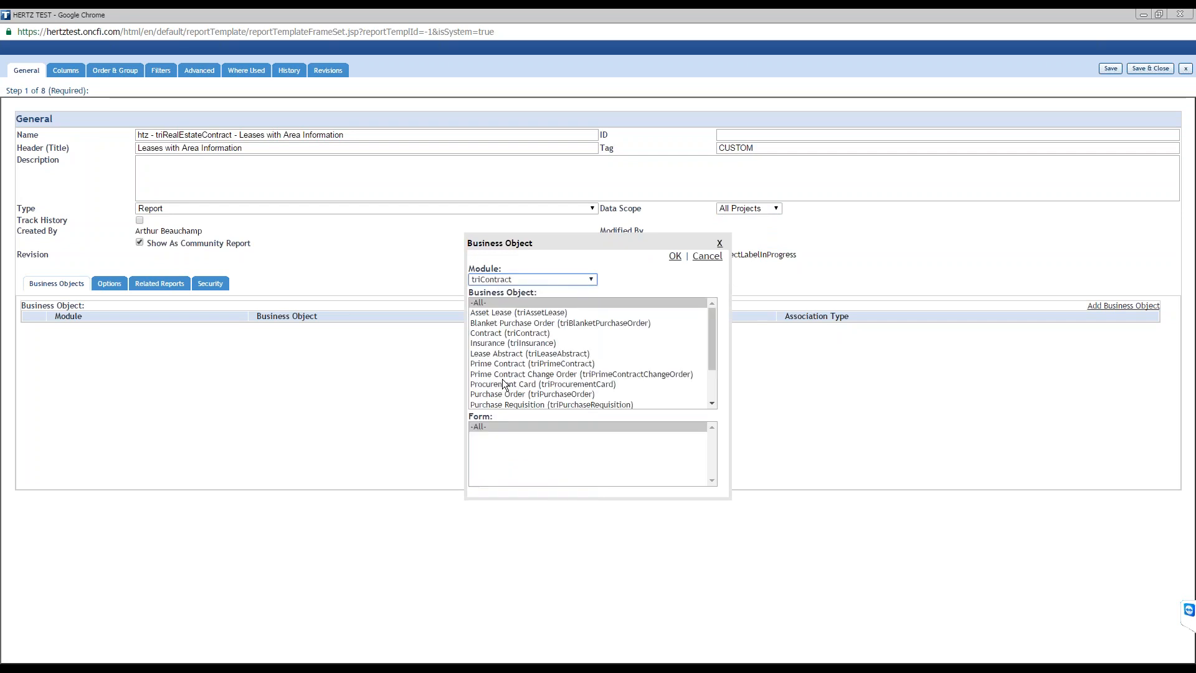
pyautogui.moveTo(711, 328); pyautogui.dragTo(711, 346)
pyautogui.click(524, 383)
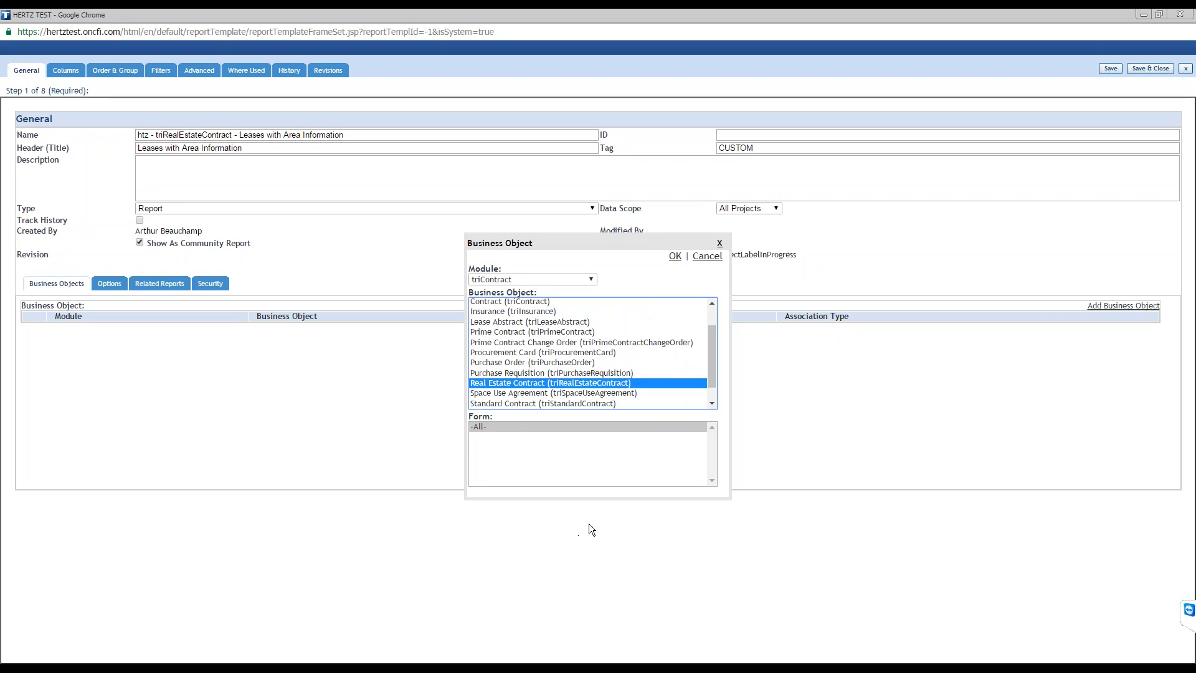
pyautogui.click(569, 399)
pyautogui.click(549, 383)
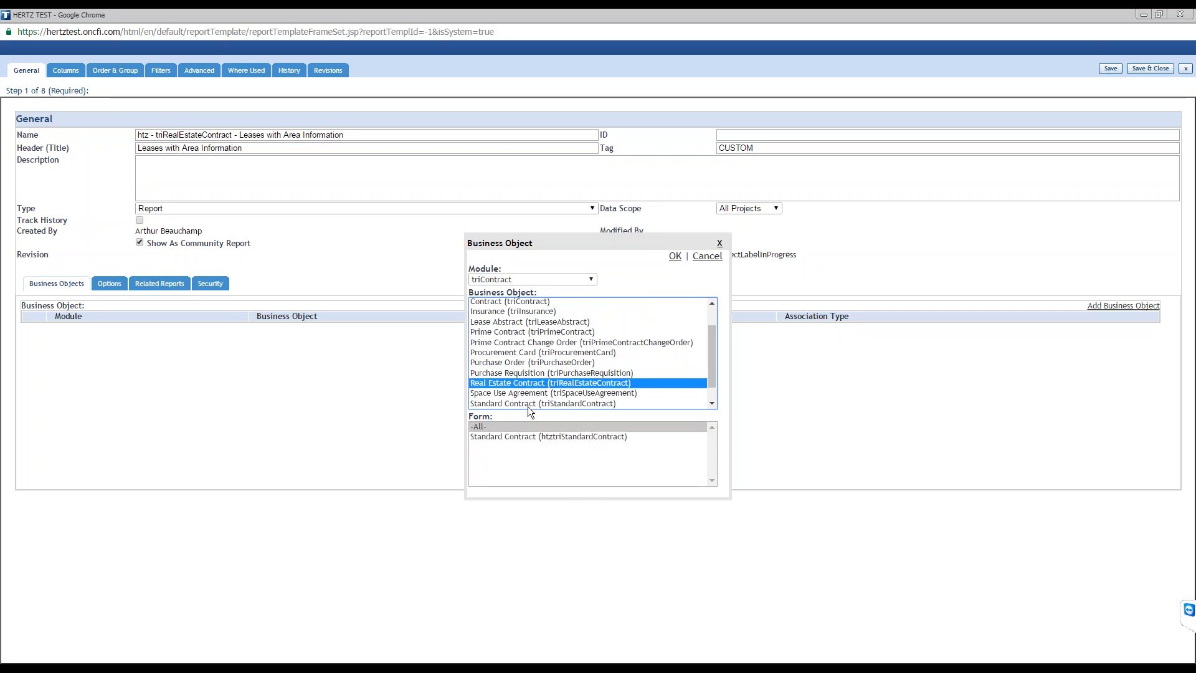
pyautogui.moveTo(711, 446); pyautogui.dragTo(711, 464)
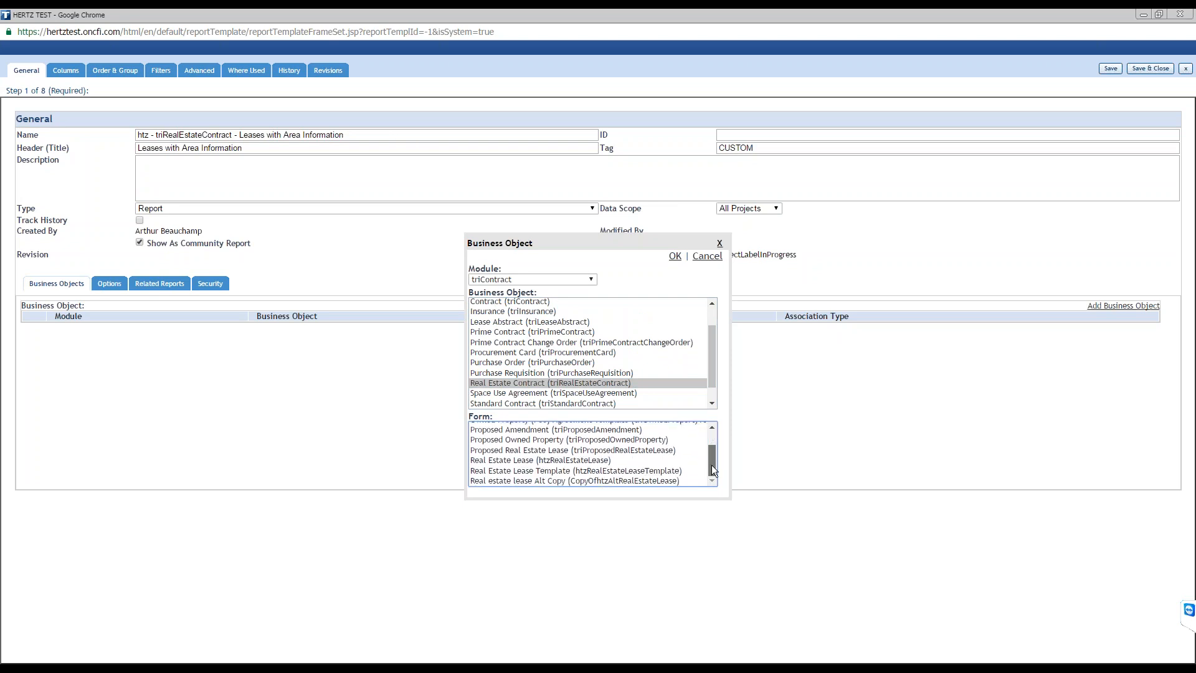
pyautogui.click(505, 462)
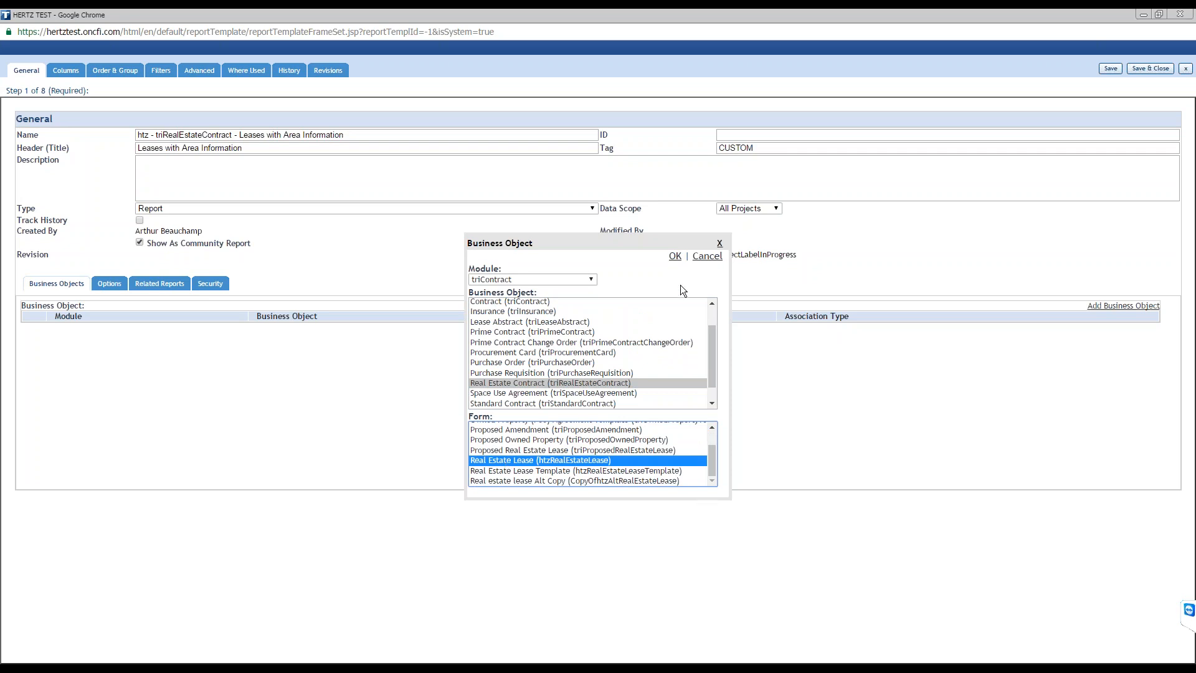
pyautogui.click(675, 256)
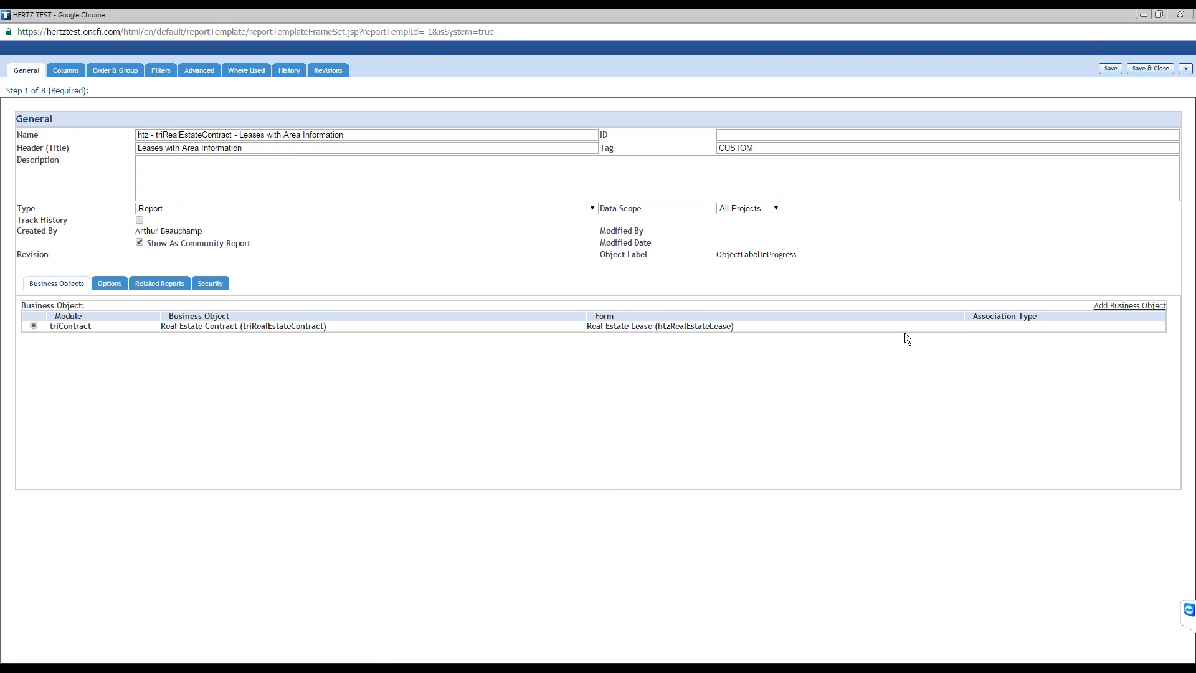
# Review the open contract location record and the lease's association tree for how the two are linked
pyautogui.click(58, 661)
pyautogui.click(125, 633)
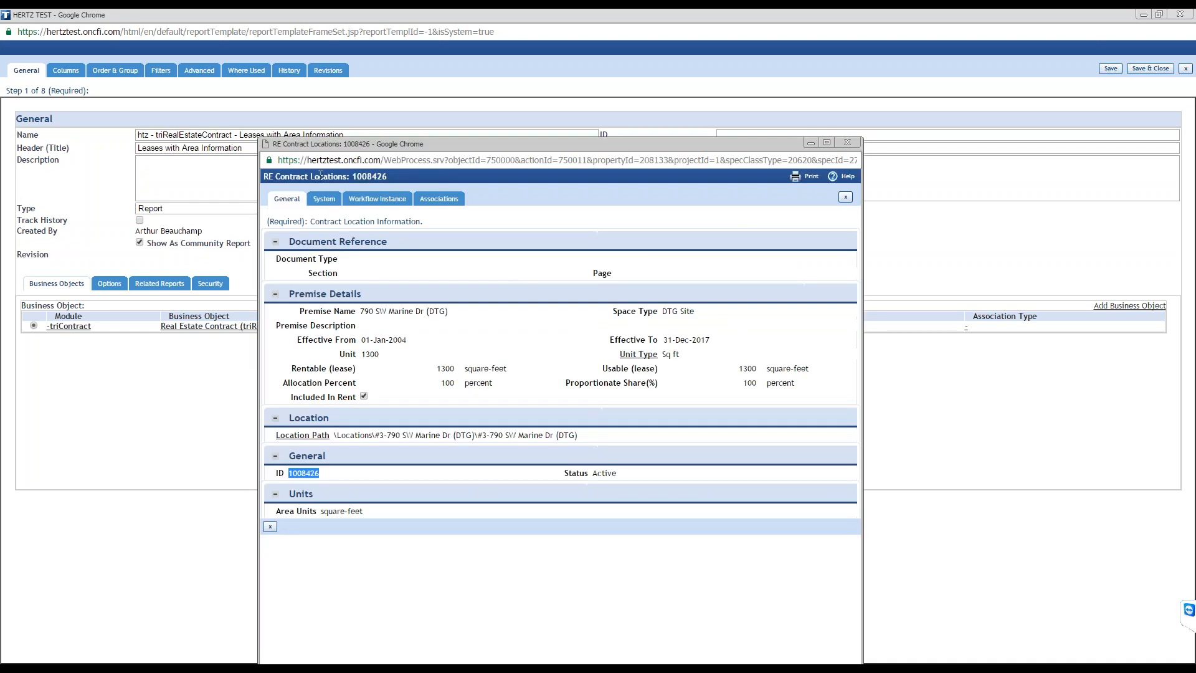
pyautogui.click(59, 661)
pyautogui.click(66, 619)
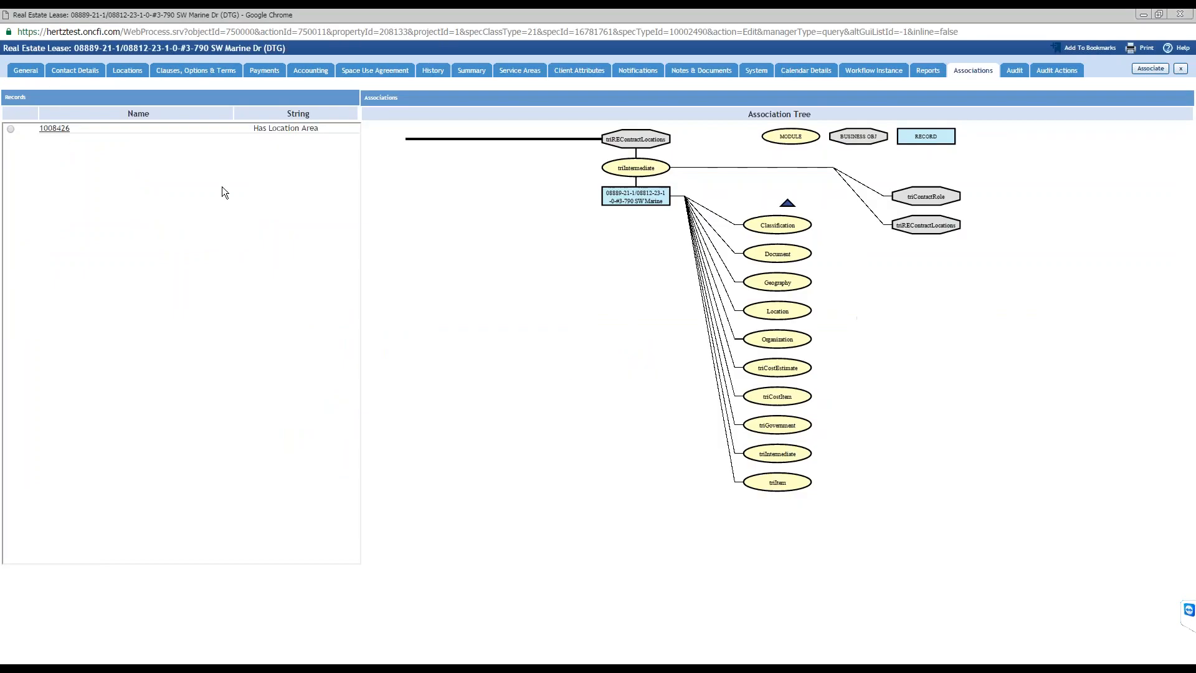
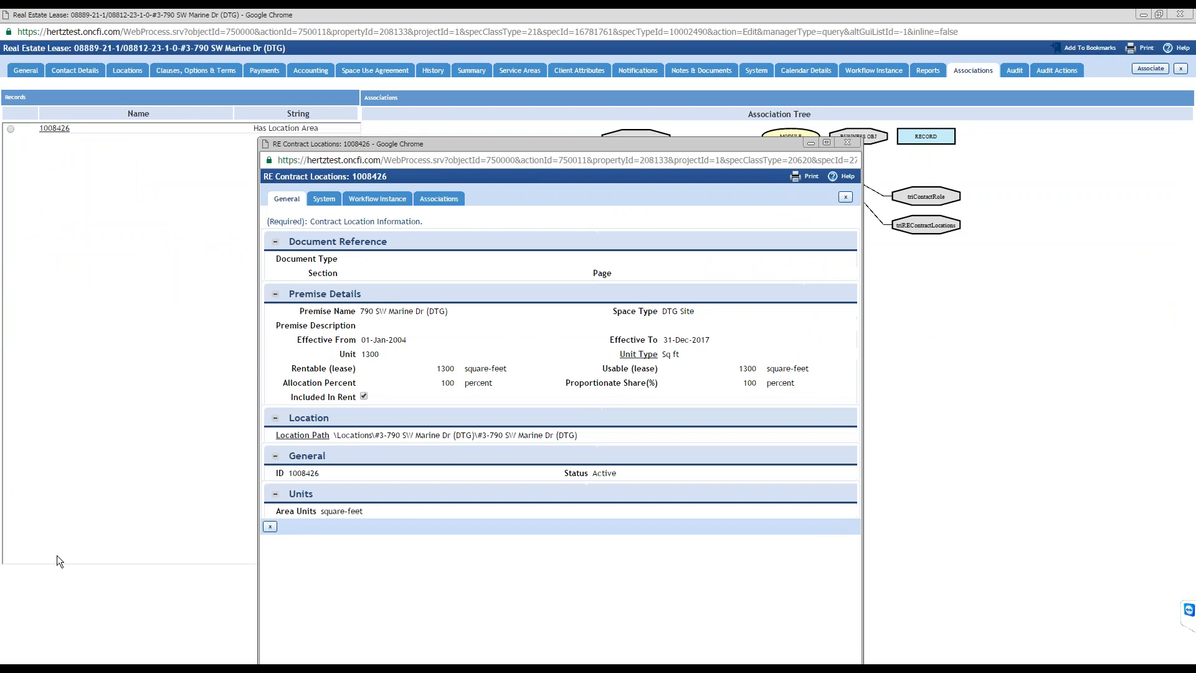
# Return to the report definition and add the Real Estate Contract's City and Country fields as display columns
pyautogui.moveTo(56, 668)
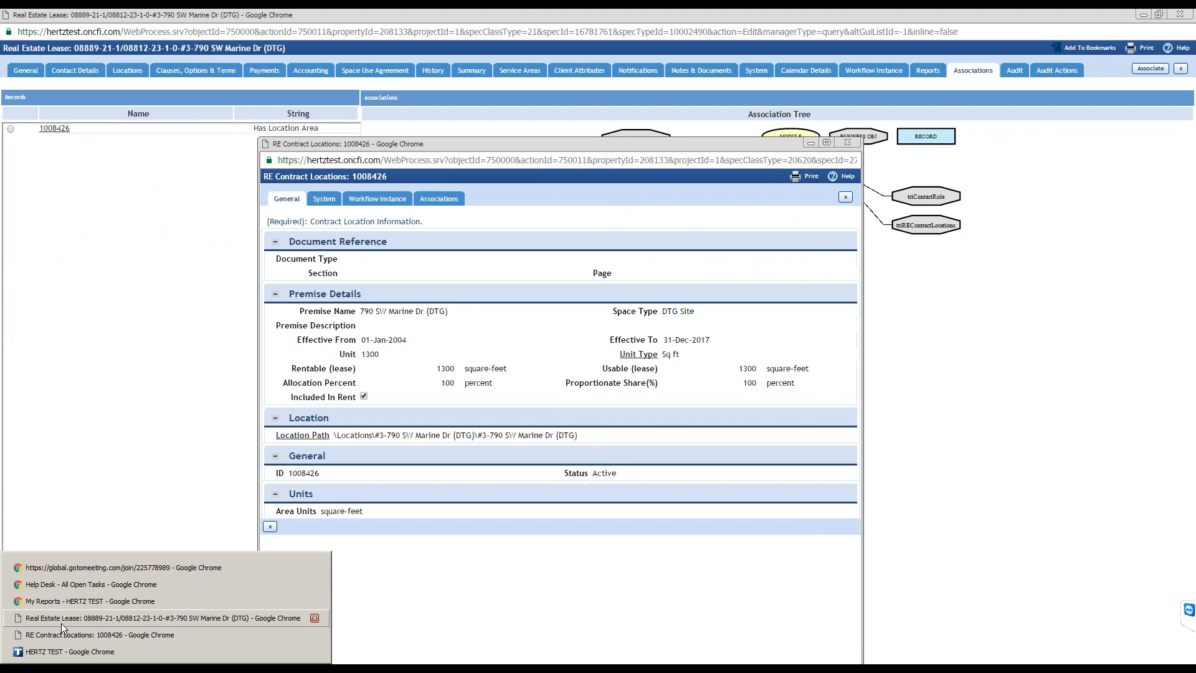
pyautogui.click(53, 655)
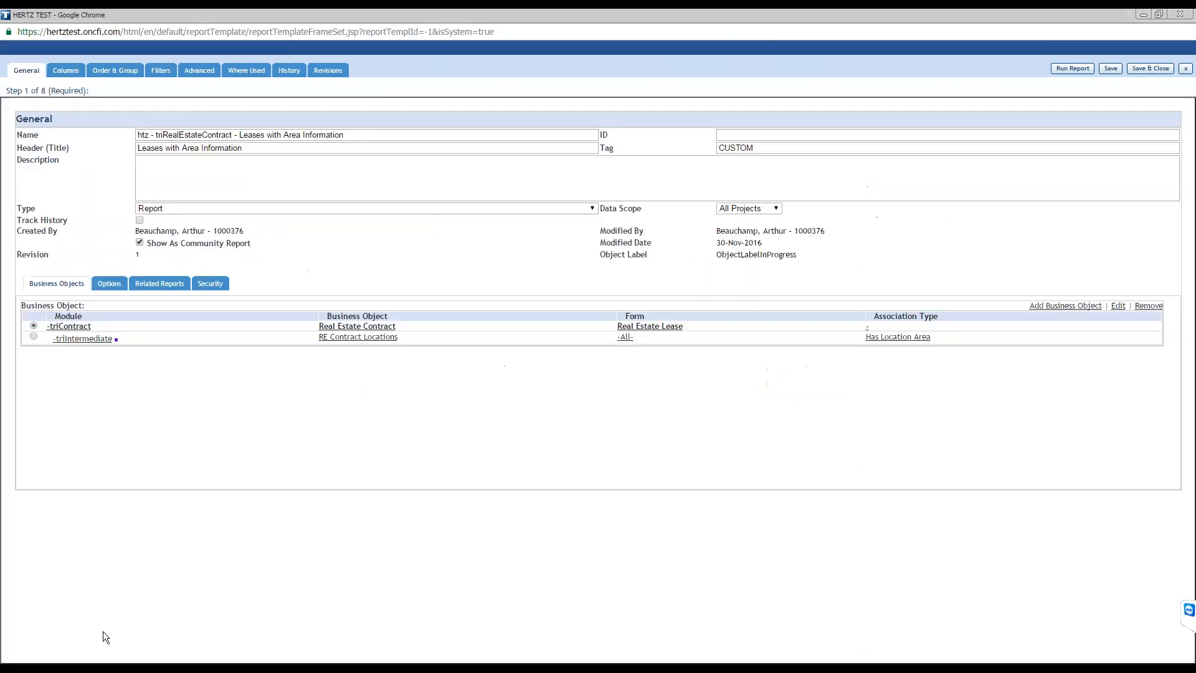
pyautogui.click(75, 77)
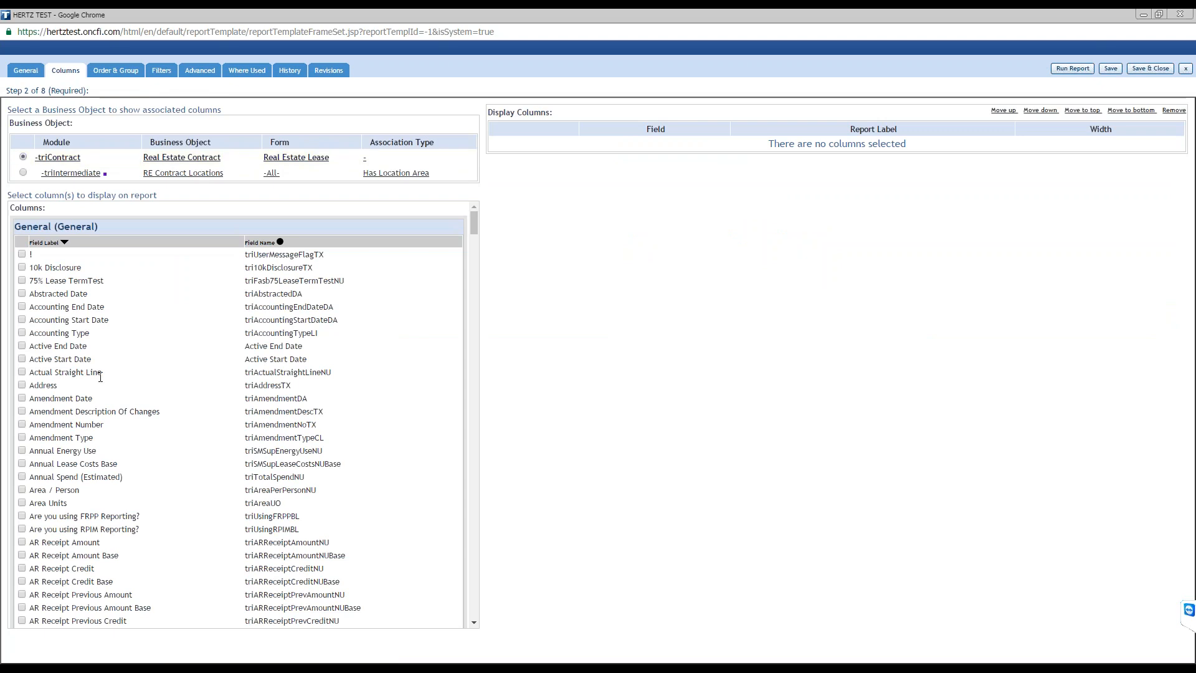
pyautogui.scroll(-10, 96, 427)
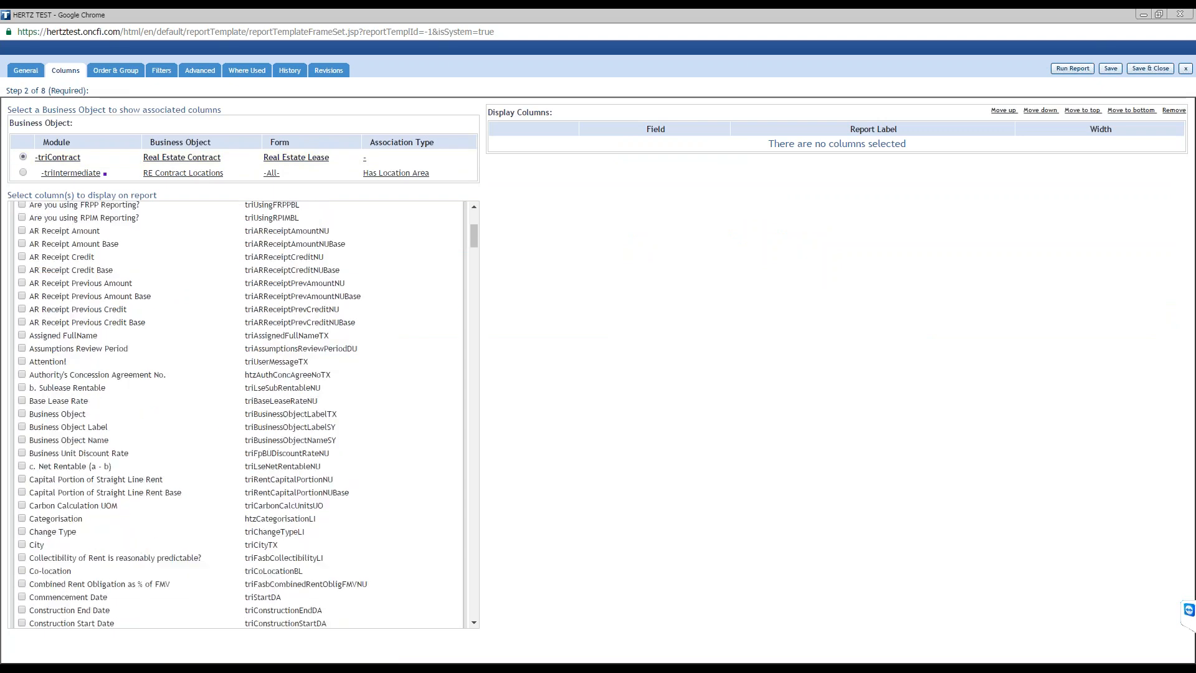
pyautogui.scroll(-1, 49, 420)
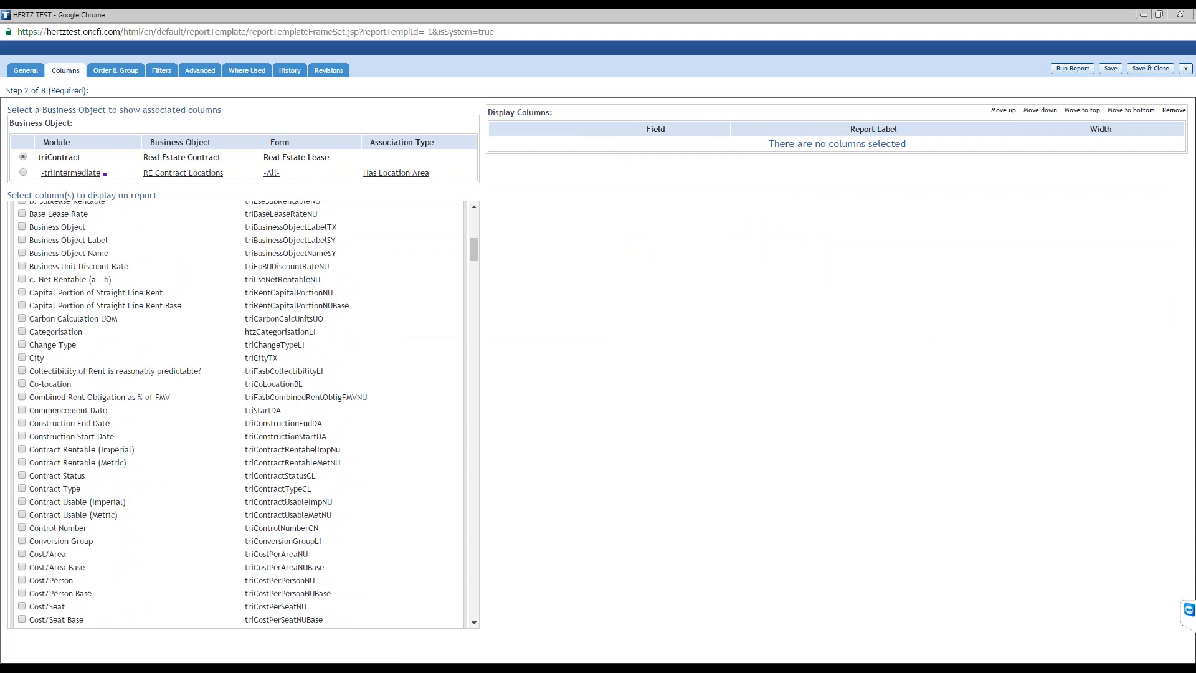
pyautogui.click(22, 358)
pyautogui.scroll(-5, 22, 360)
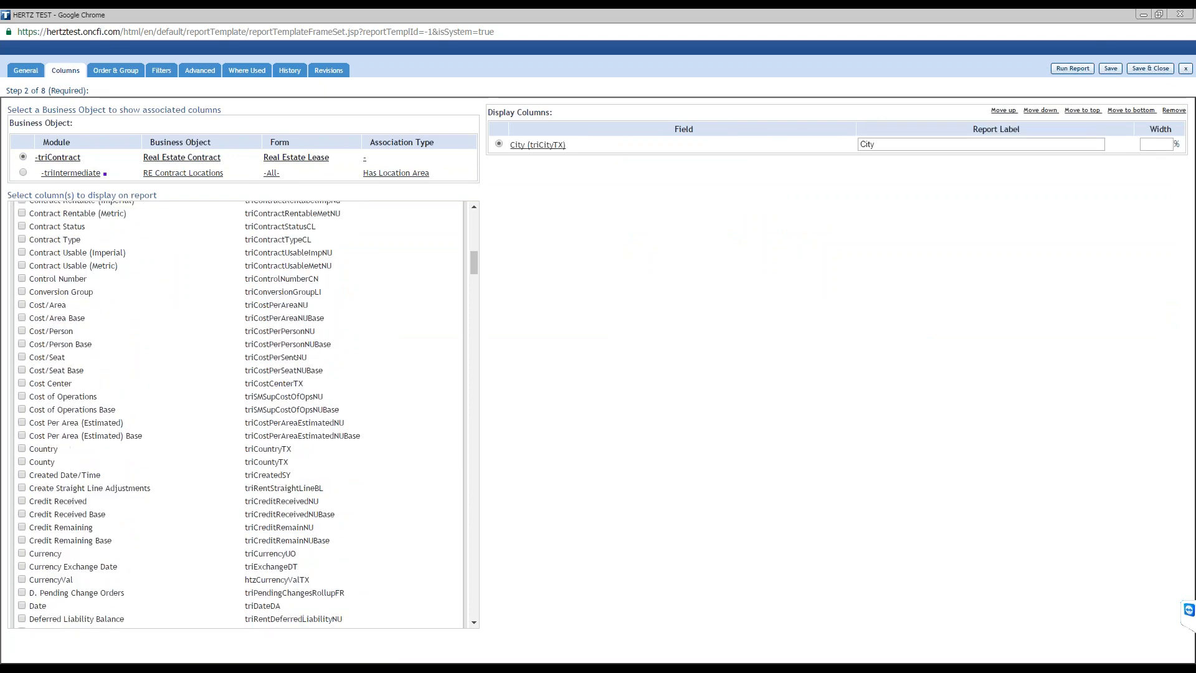
pyautogui.click(21, 386)
pyautogui.scroll(-2, 30, 393)
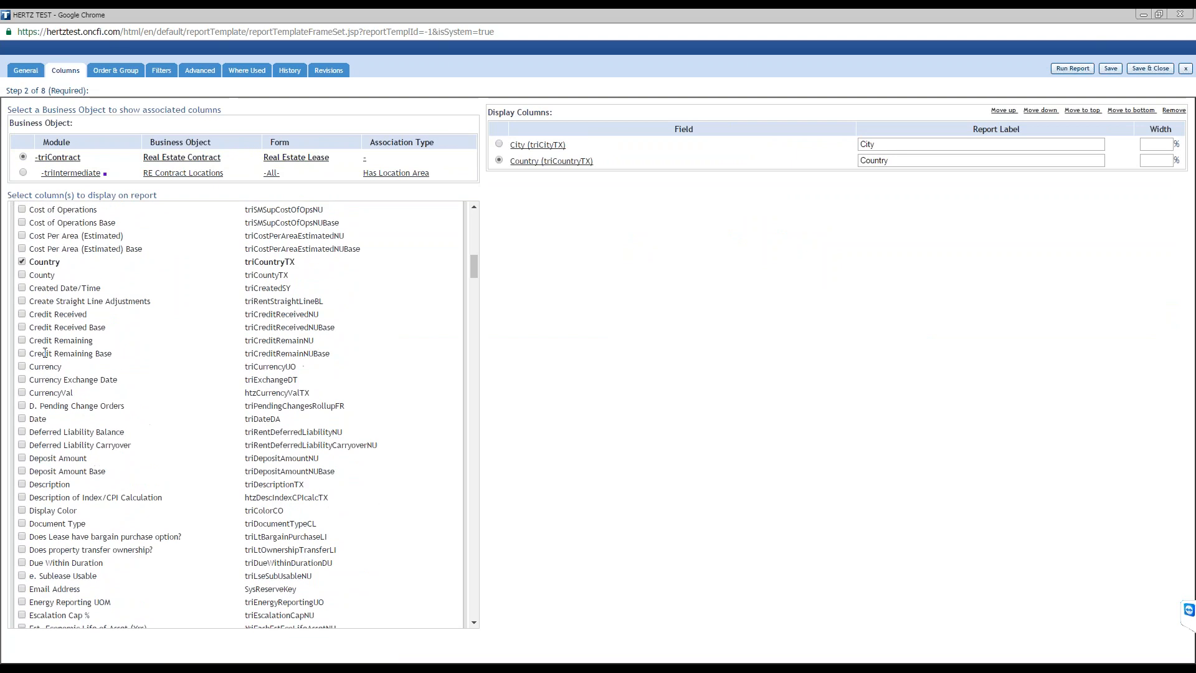
# Add the Real Estate Contract's ID, Name and Status fields to the report's display columns
pyautogui.scroll(-10, 14, 428)
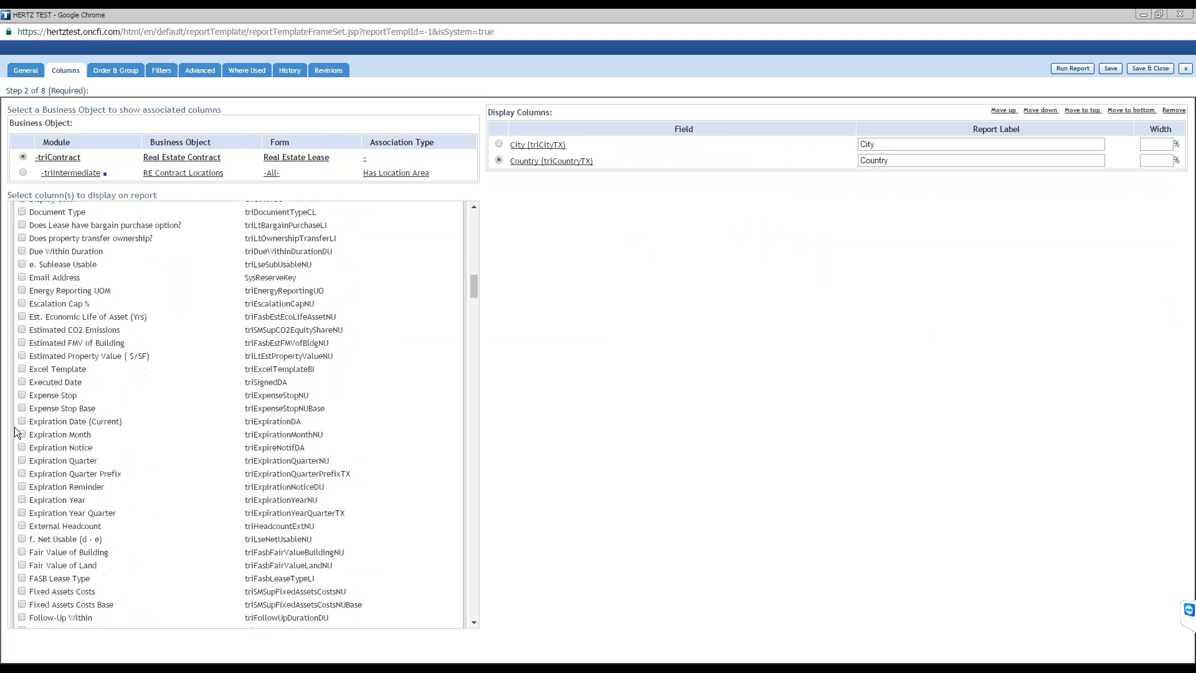
pyautogui.scroll(-4, 15, 448)
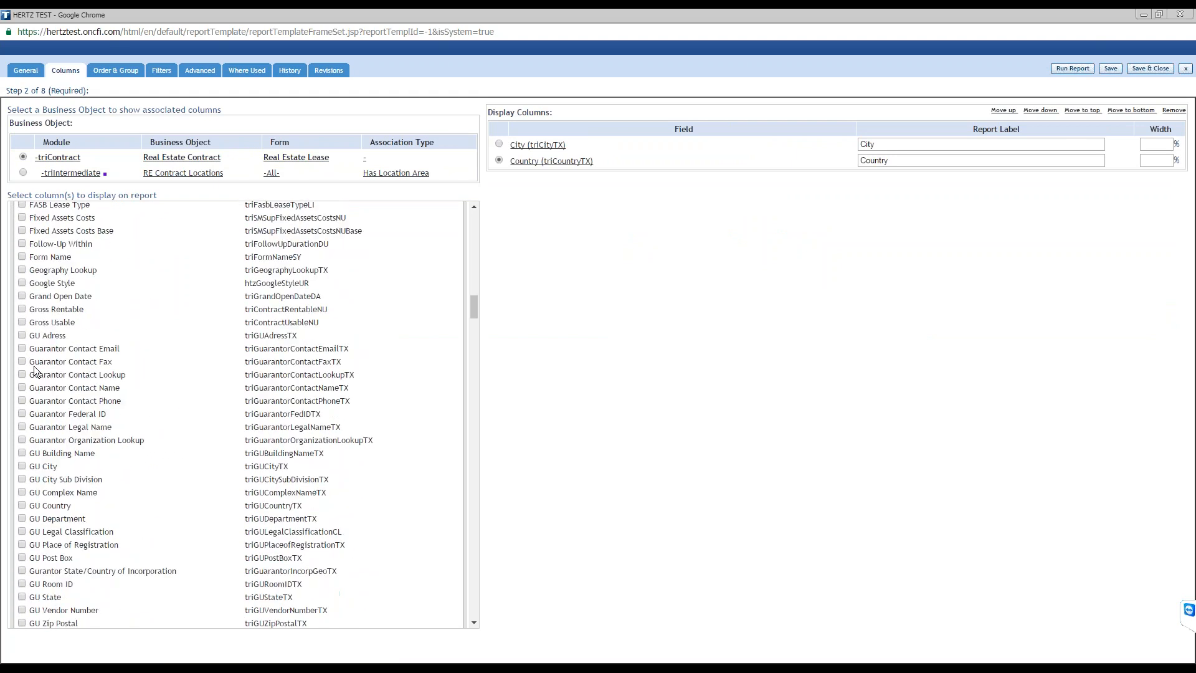
pyautogui.click(22, 488)
pyautogui.scroll(-10, 22, 488)
pyautogui.scroll(-12, 52, 400)
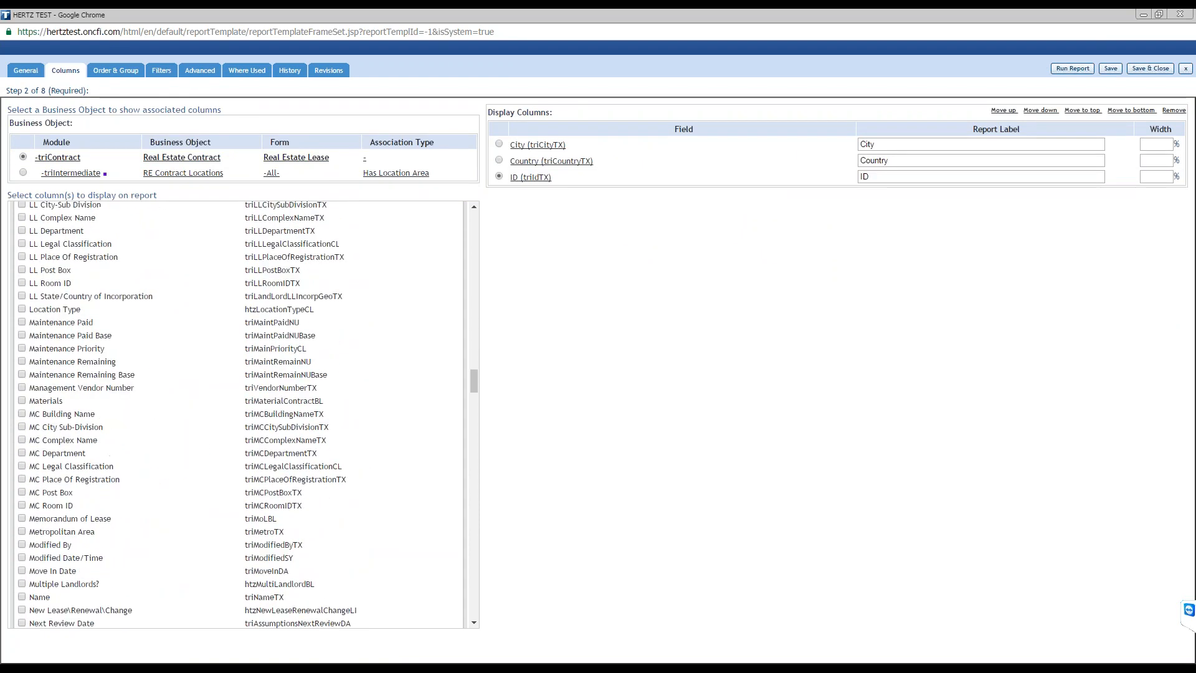
pyautogui.click(22, 472)
pyautogui.scroll(-10, 67, 427)
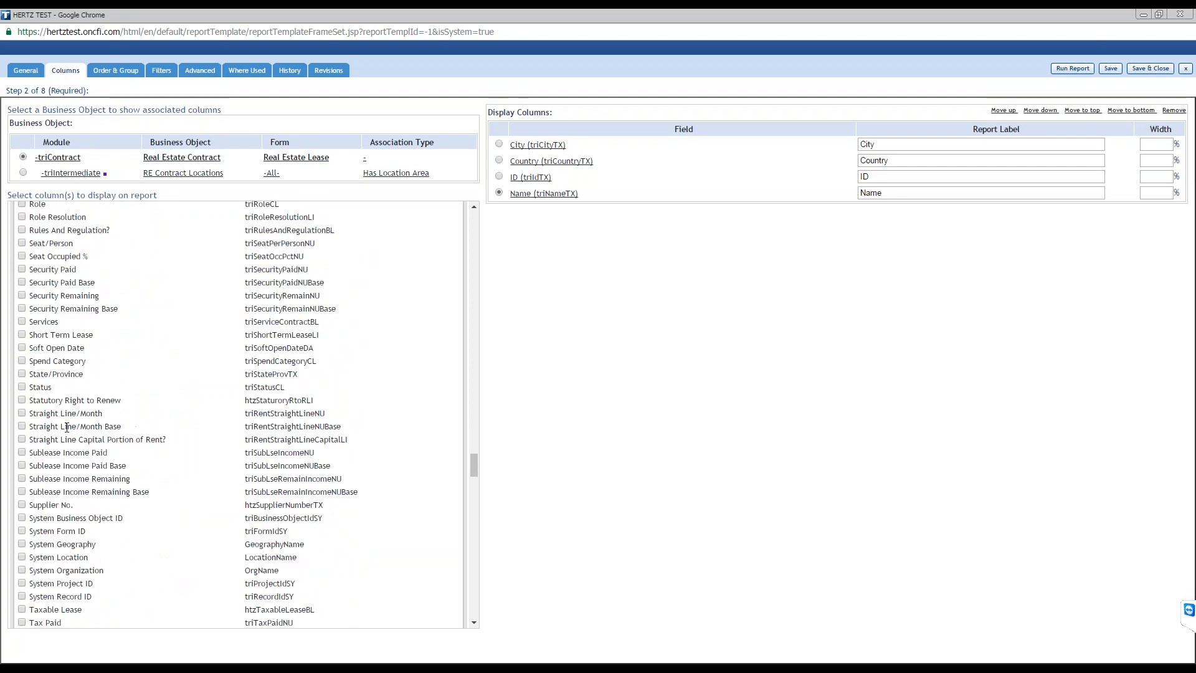
pyautogui.click(21, 387)
# Relabel the City and Country columns as "RE Contract City" and "RE Contract Country"
pyautogui.click(860, 145)
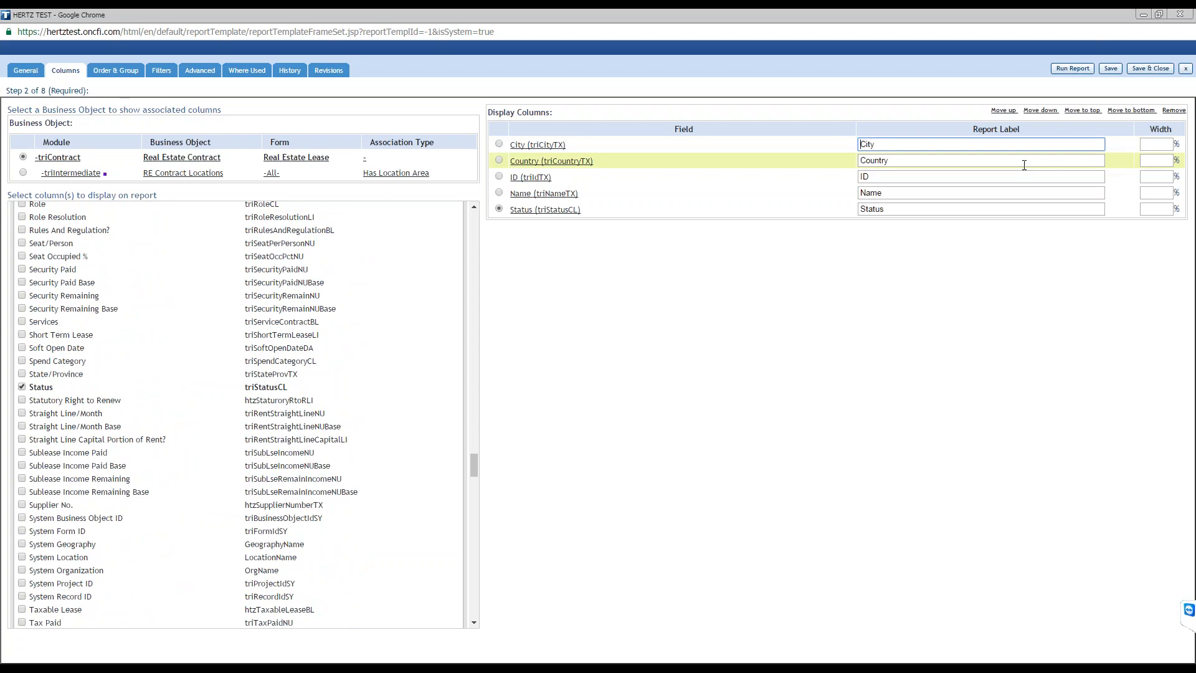
pyautogui.write('RE Contract')
pyautogui.hotkey('ctrl', 'shift', 'Left')
pyautogui.hotkey('ctrl', 'shift', 'Left')
pyautogui.hotkey('ctrl', 'c')
pyautogui.click(861, 164)
pyautogui.hotkey('ctrl', 'v')
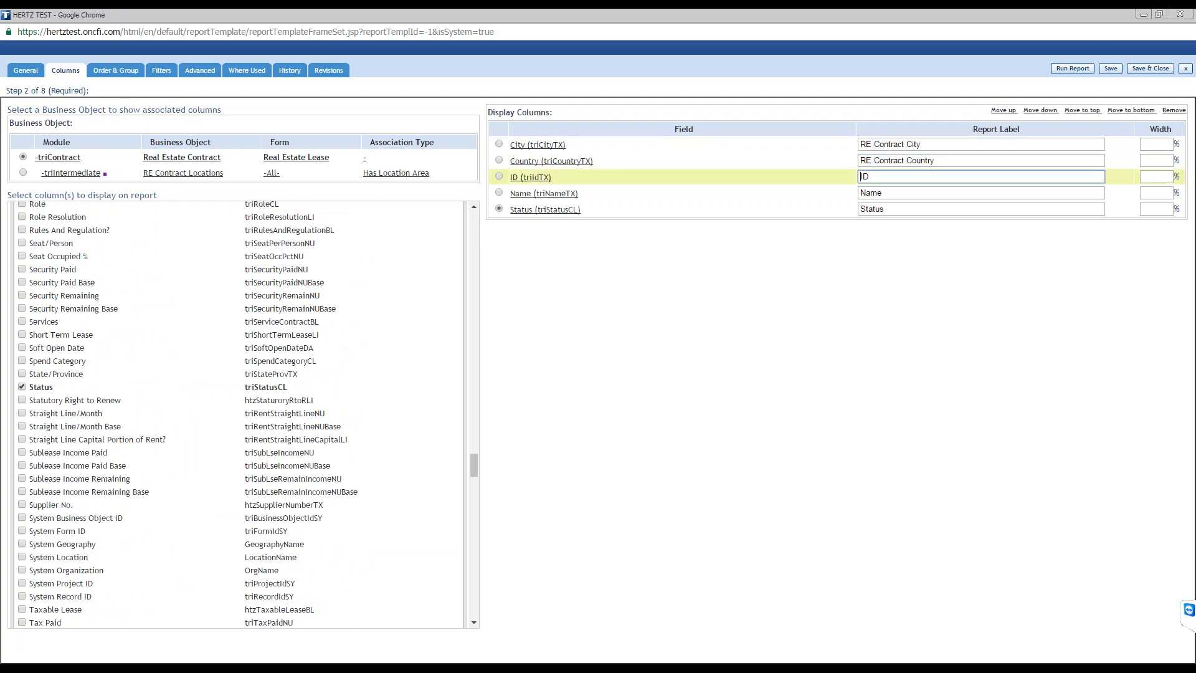
# Prefix the report labels of the ID, Name and Status columns with "RE Contract"
pyautogui.click(861, 177)
pyautogui.hotkey('ctrl', 'v')
pyautogui.click(862, 193)
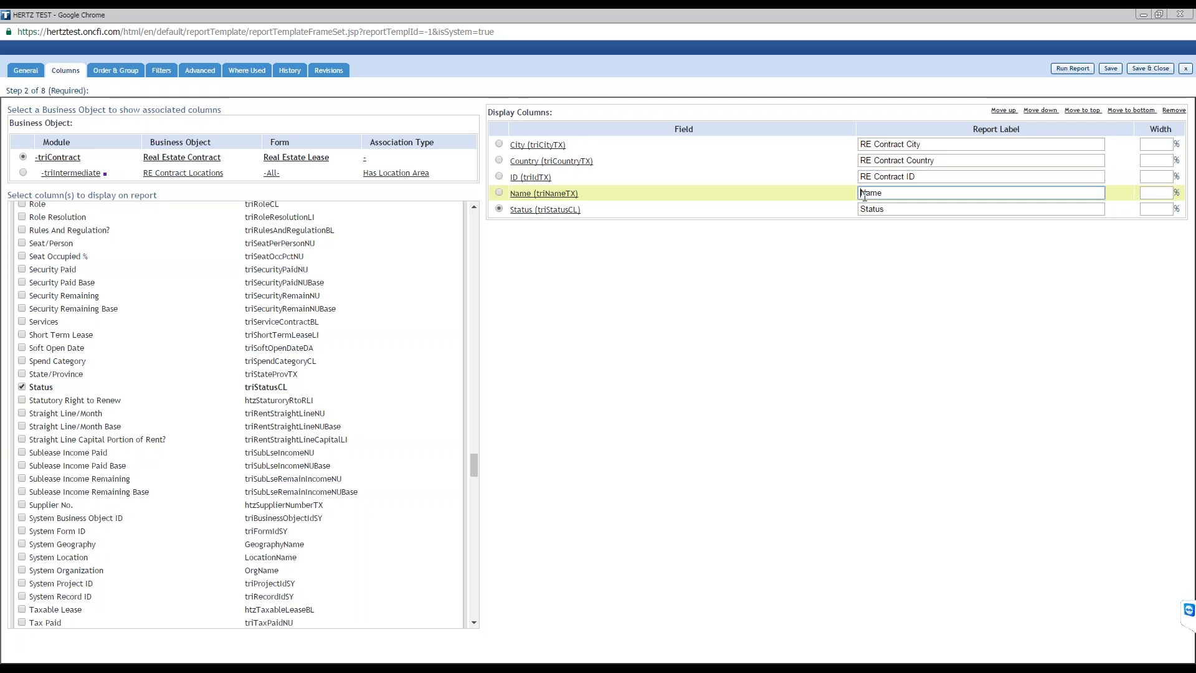
pyautogui.hotkey('ctrl', 'v')
pyautogui.click(862, 210)
pyautogui.hotkey('ctrl', 'v')
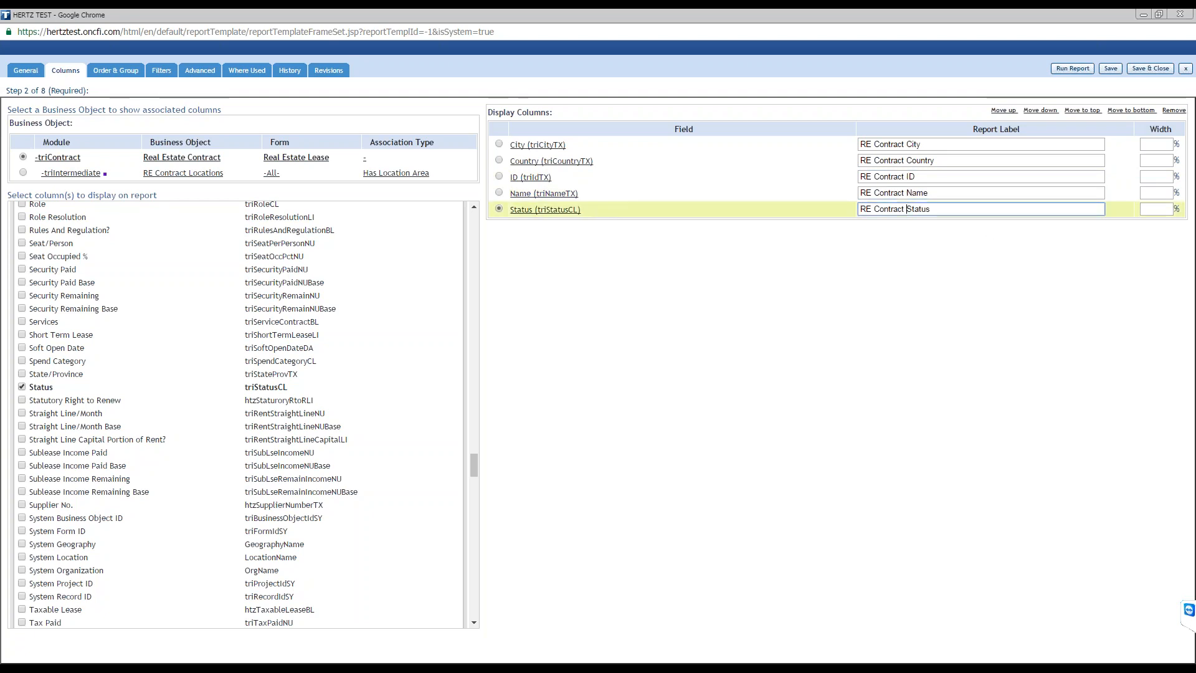
# Reorder the display columns to ID, Name, City, Country and Status
pyautogui.click(501, 159)
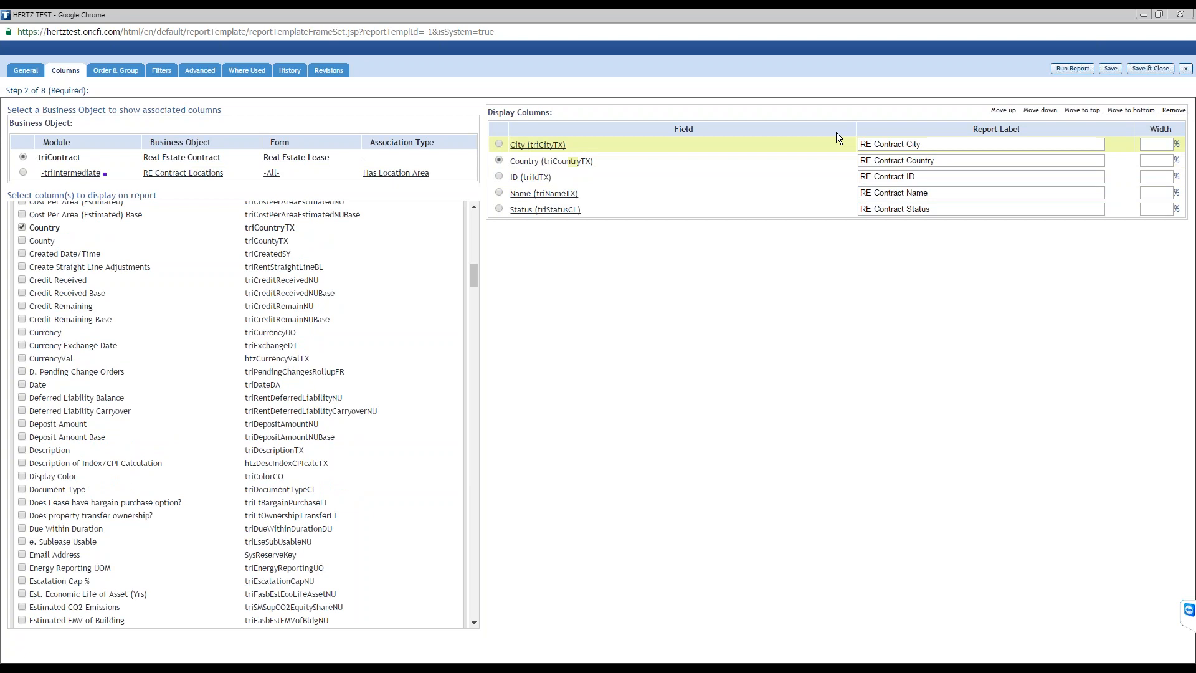
pyautogui.click(1131, 110)
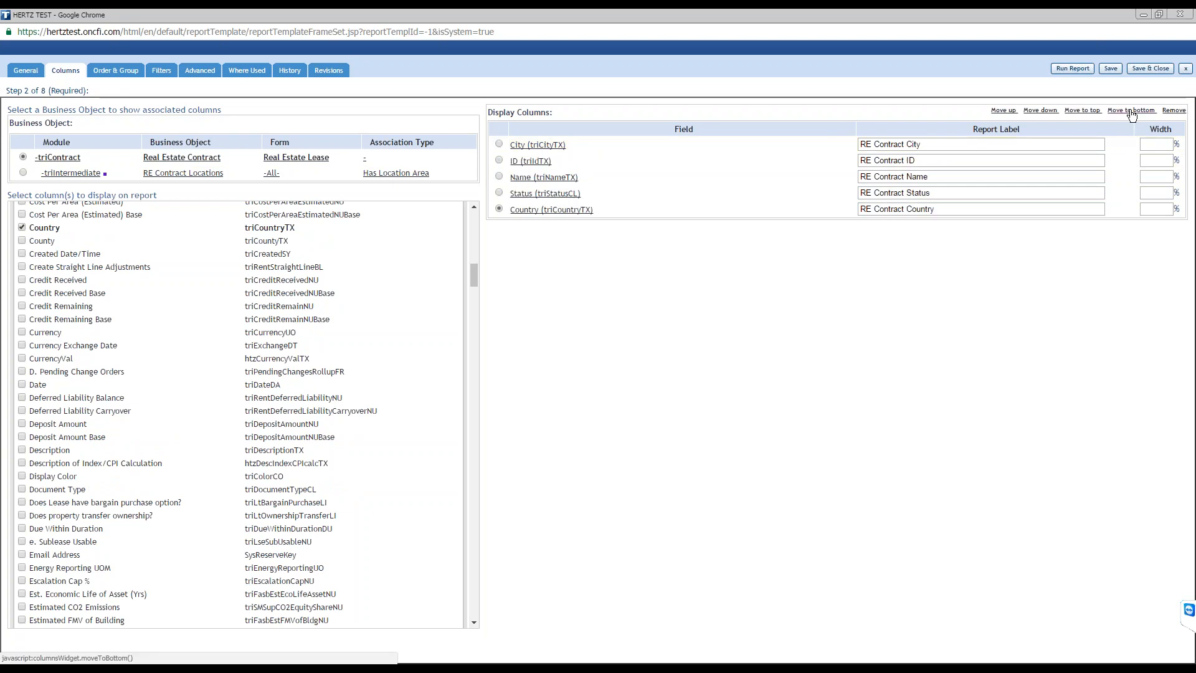
pyautogui.click(499, 144)
pyautogui.click(1130, 110)
pyautogui.click(500, 177)
pyautogui.click(1130, 110)
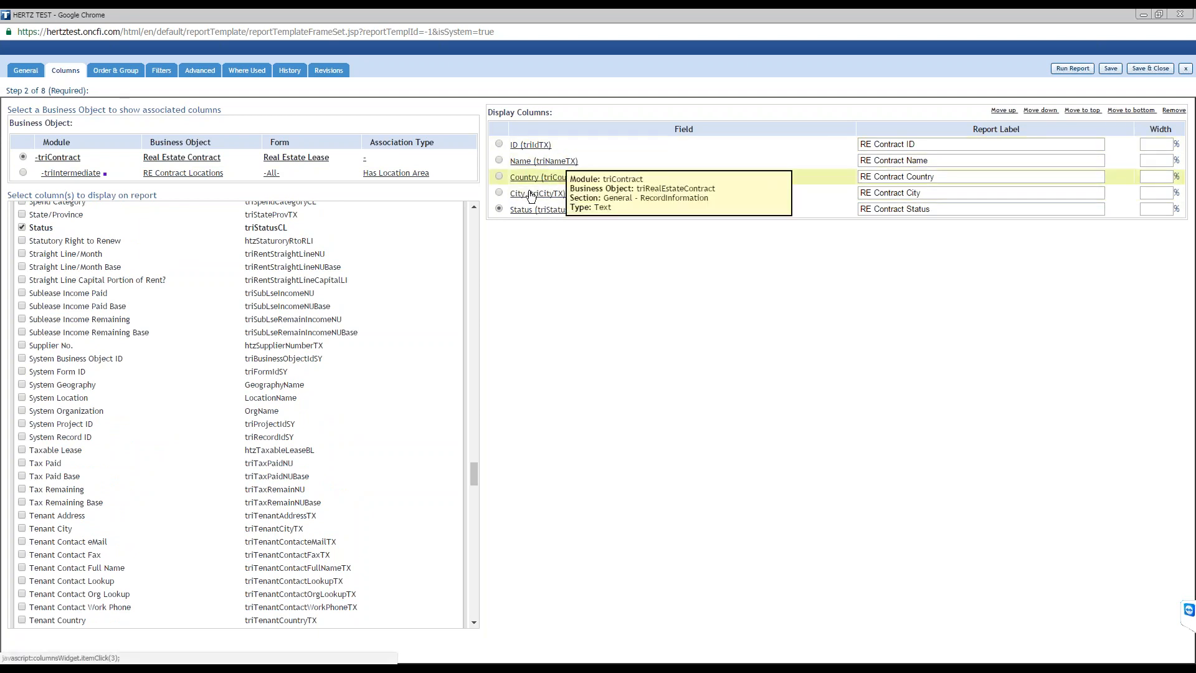
pyautogui.click(500, 193)
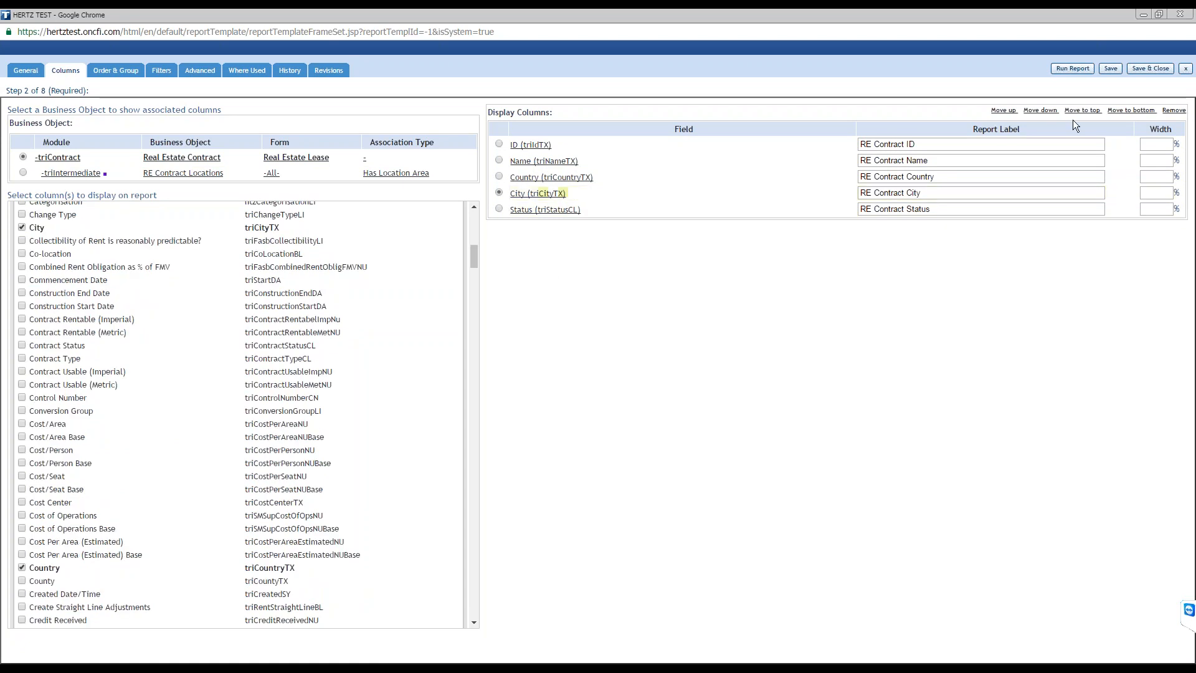
pyautogui.click(1003, 111)
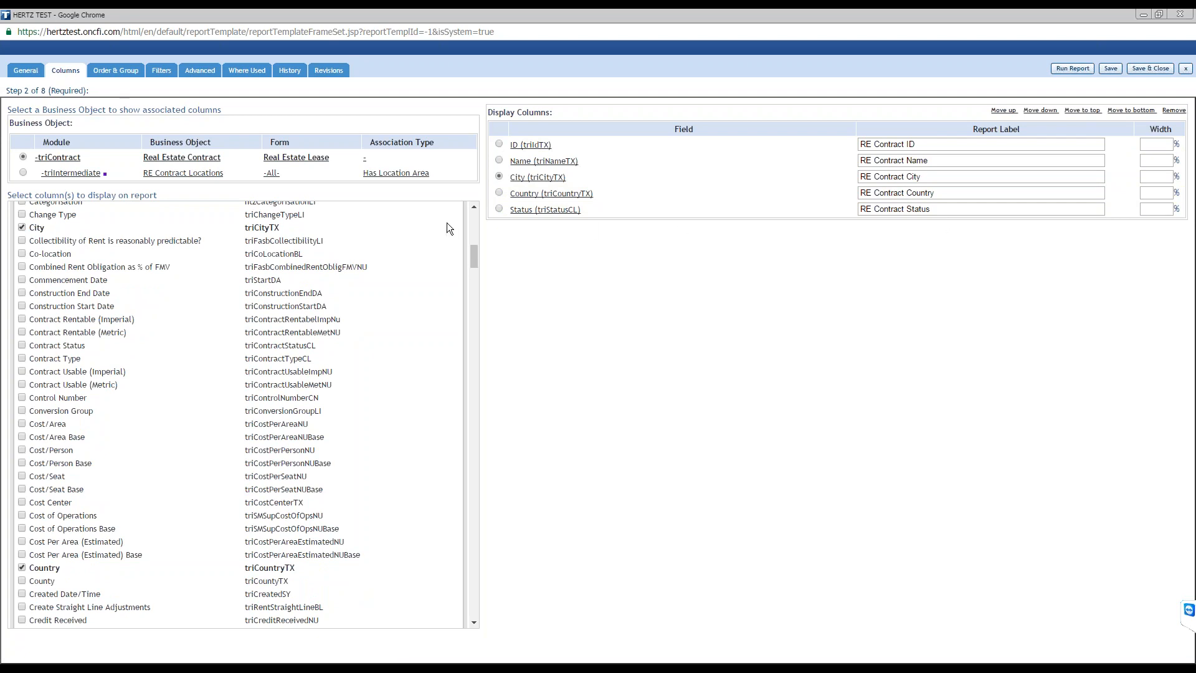
# Add the RE Contract Locations fields Unit and Unit Type to the report and place them after the Status column
pyautogui.click(23, 174)
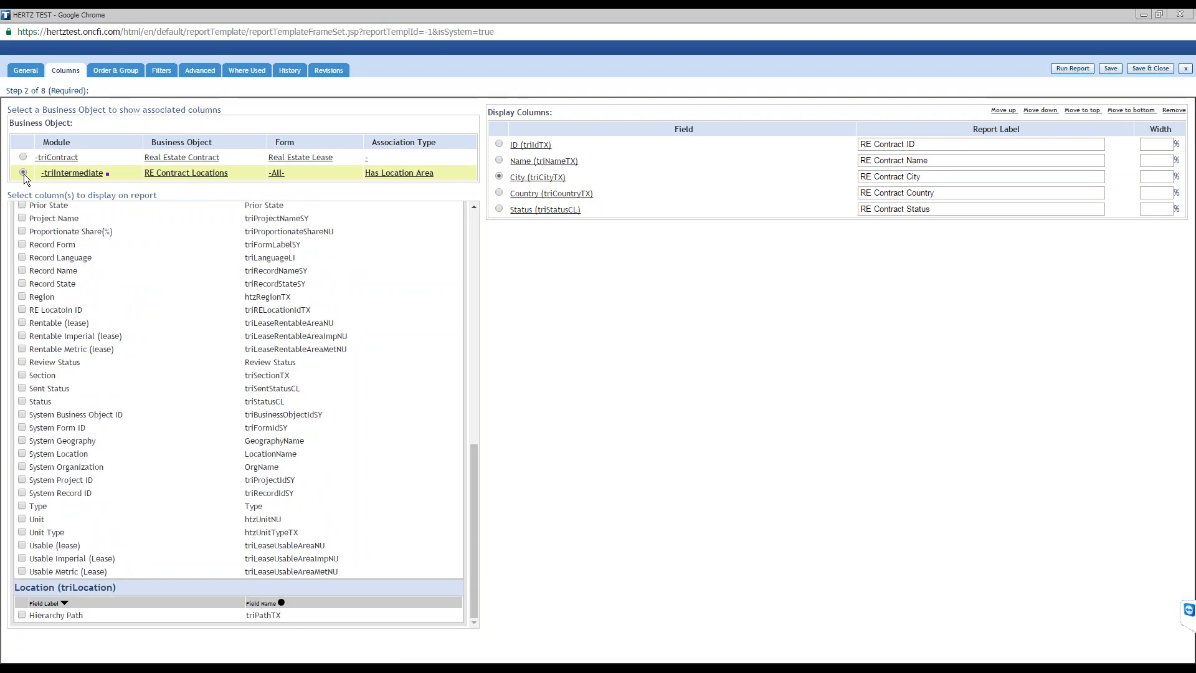
pyautogui.moveTo(480, 513); pyautogui.dragTo(436, 502)
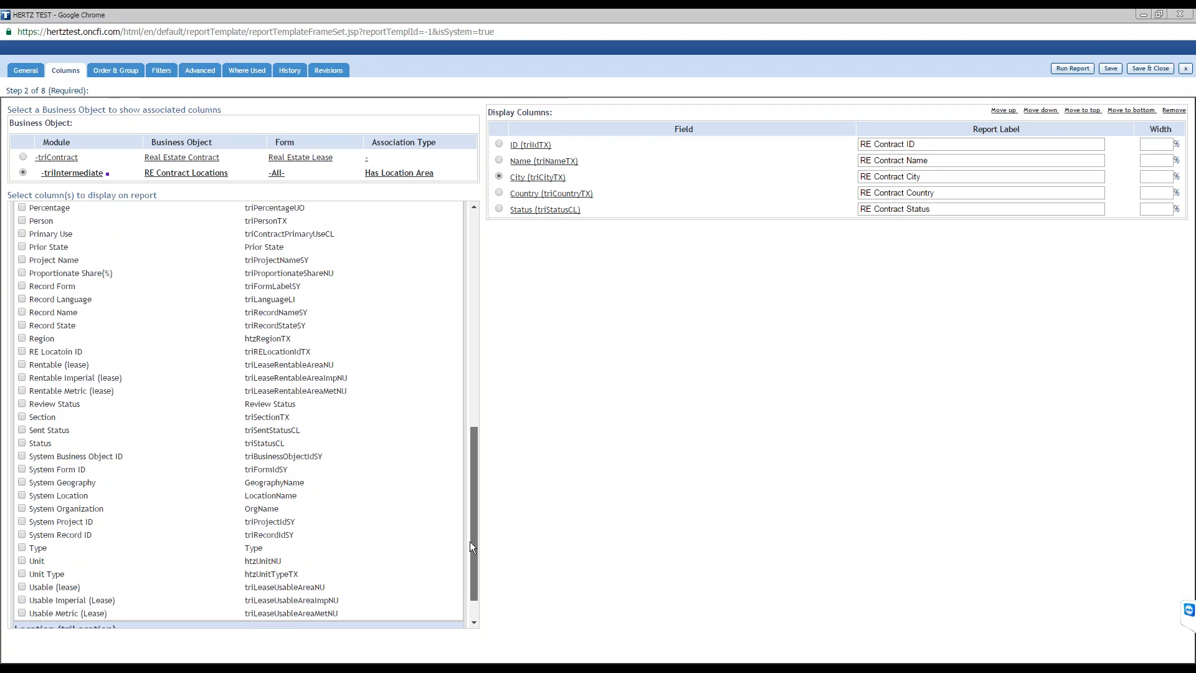
pyautogui.moveTo(470, 541); pyautogui.dragTo(470, 549)
pyautogui.click(22, 541)
pyautogui.click(21, 554)
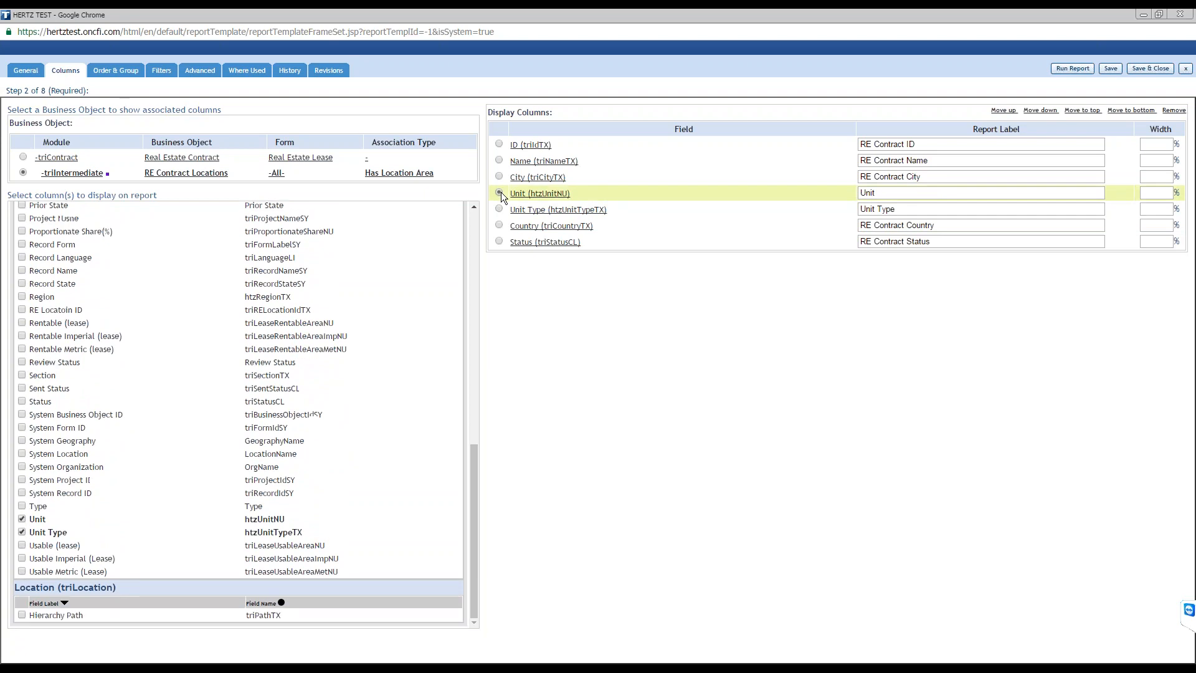
pyautogui.click(1115, 110)
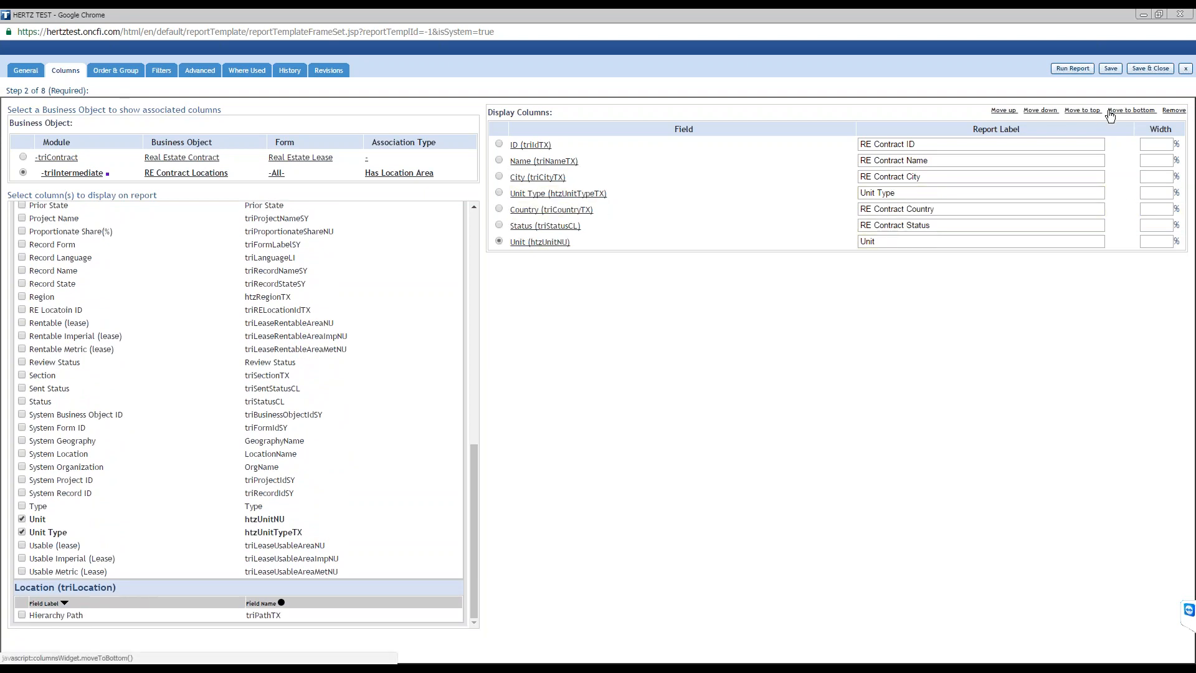
pyautogui.click(498, 193)
pyautogui.click(1130, 110)
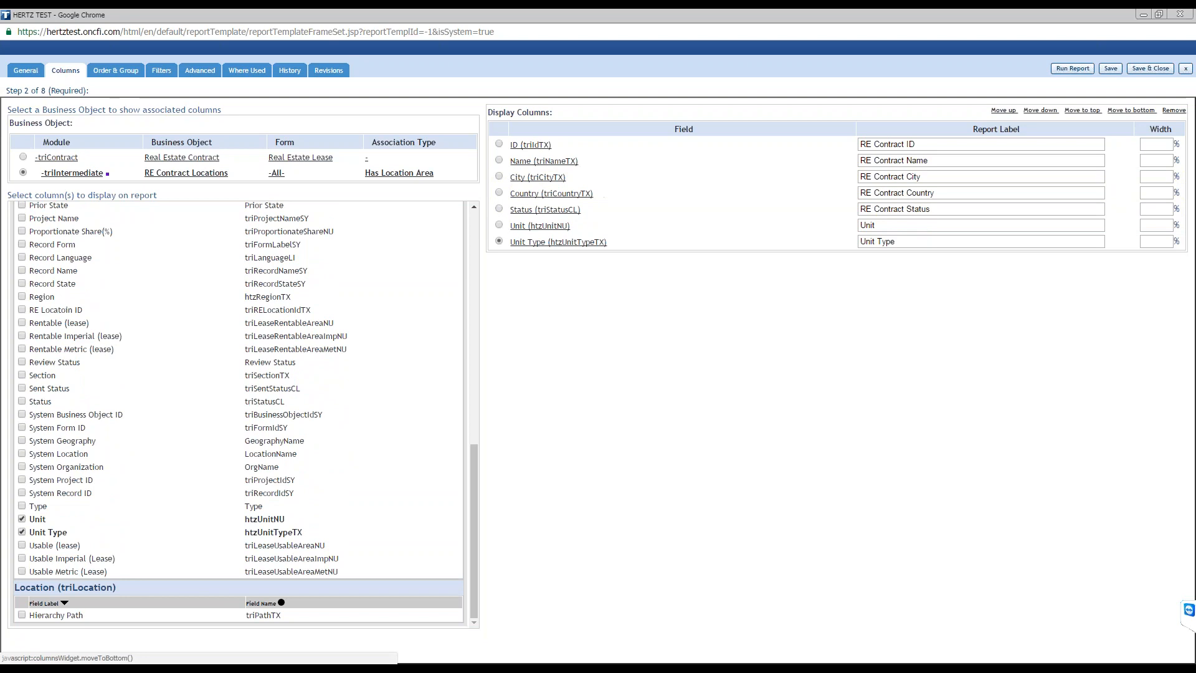
# Relabel the two unit columns as "RE Location Unit" and "RE Location Unit Type", and save the report
pyautogui.click(872, 225)
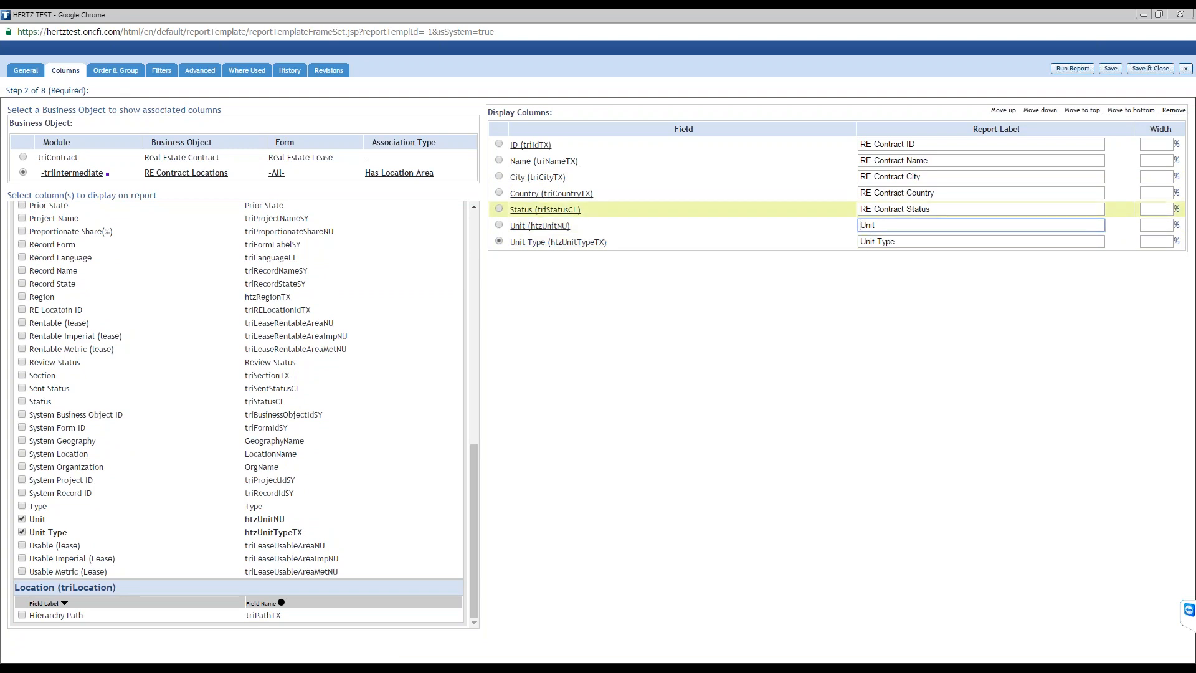
pyautogui.write('R')
pyautogui.write('E ')
pyautogui.write('C')
pyautogui.press('BackSpace')
pyautogui.write('Location')
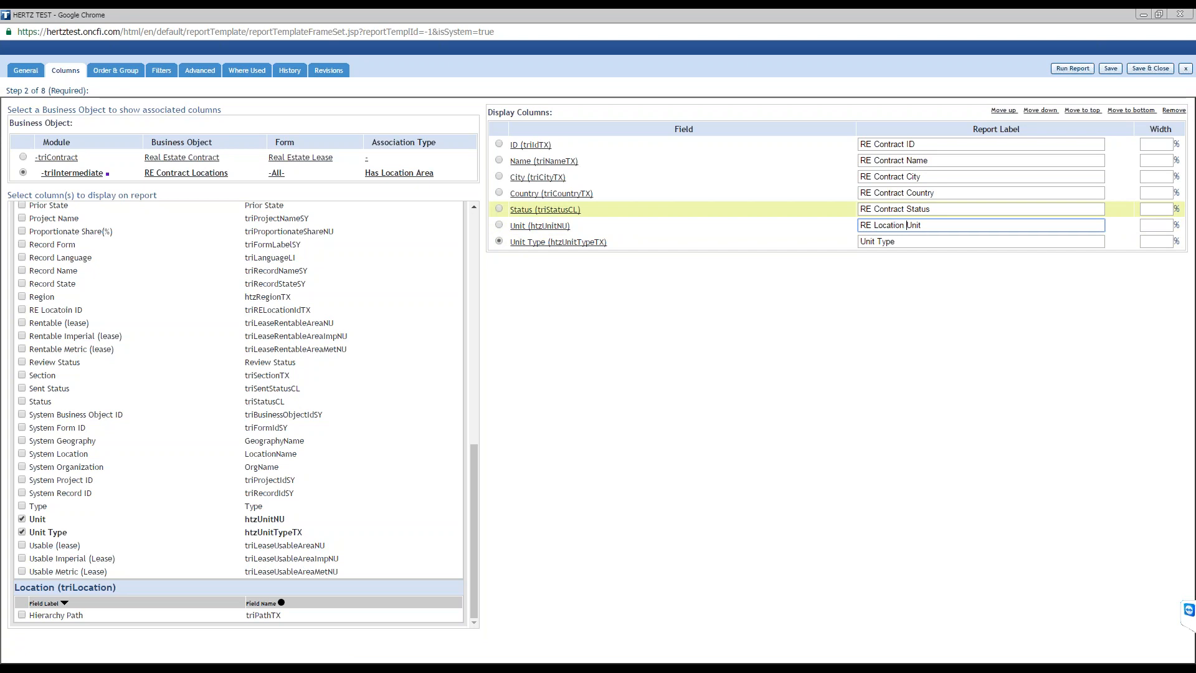
pyautogui.click(882, 241)
pyautogui.write('RE Location')
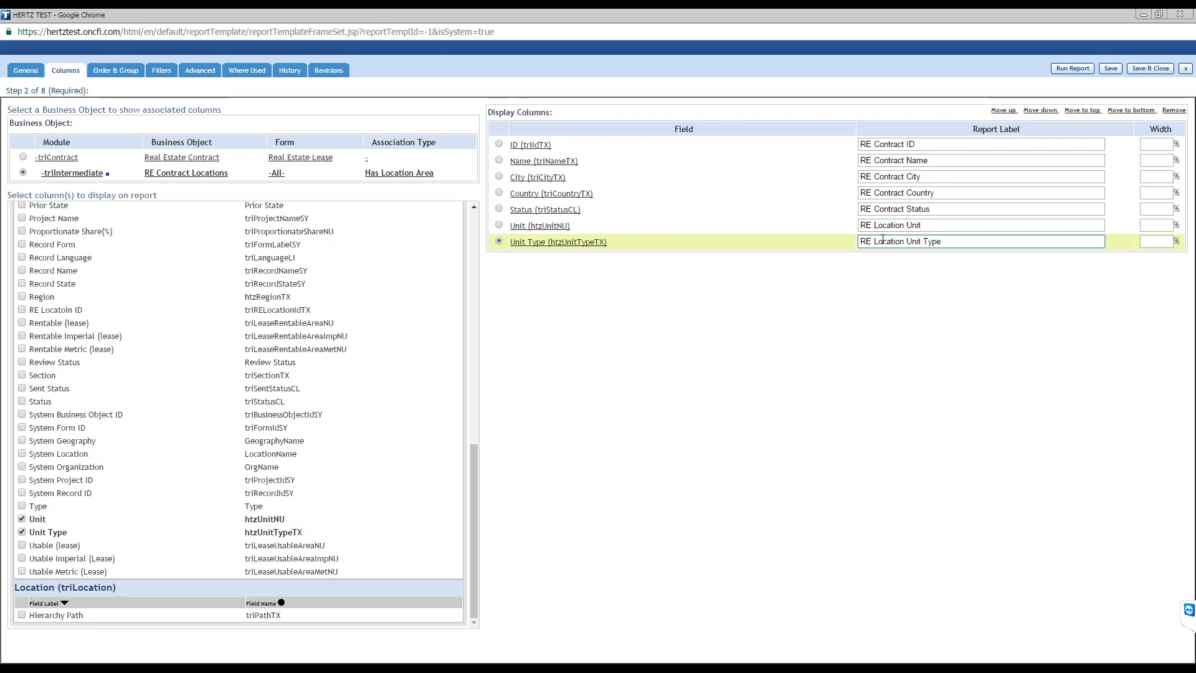
pyautogui.click(1110, 69)
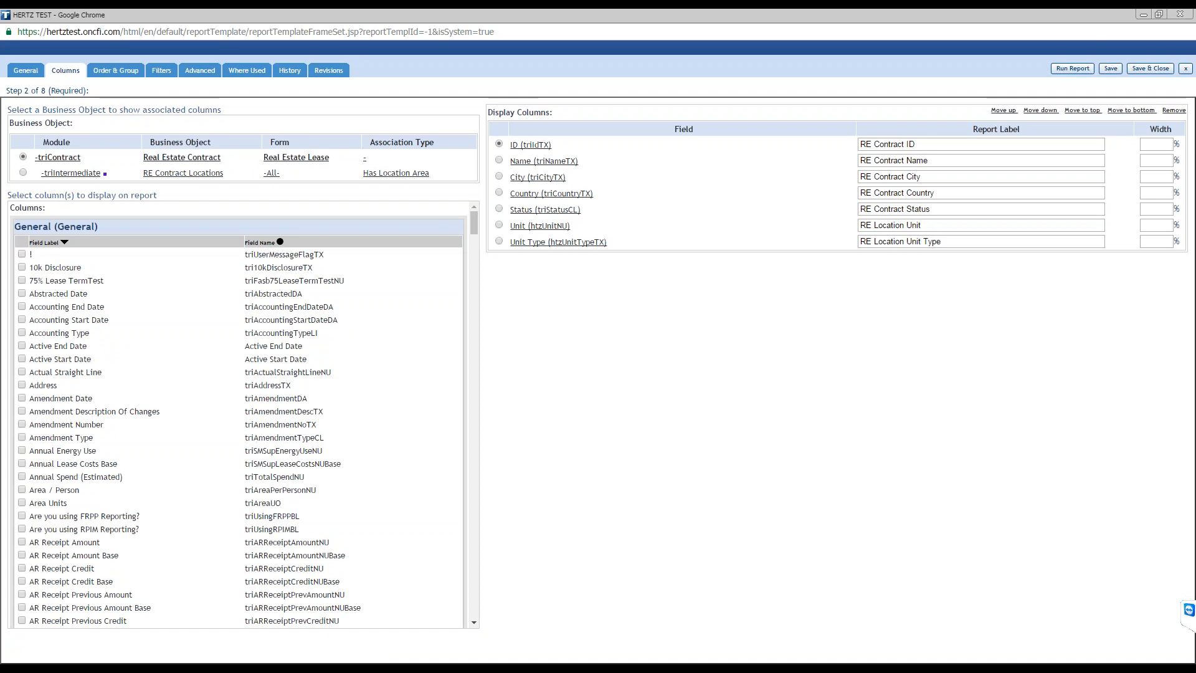
# Check the Unit and Unit Type fields in the open RE Contract Locations record and return to the report definition
pyautogui.click(43, 669)
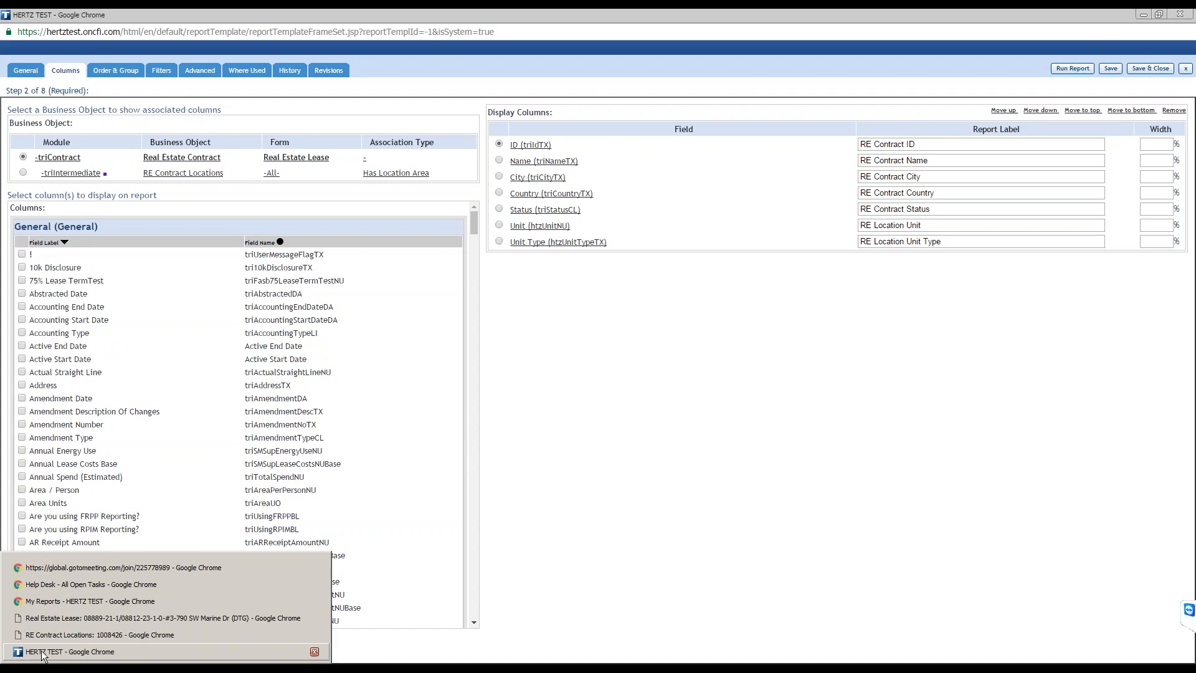
pyautogui.click(56, 634)
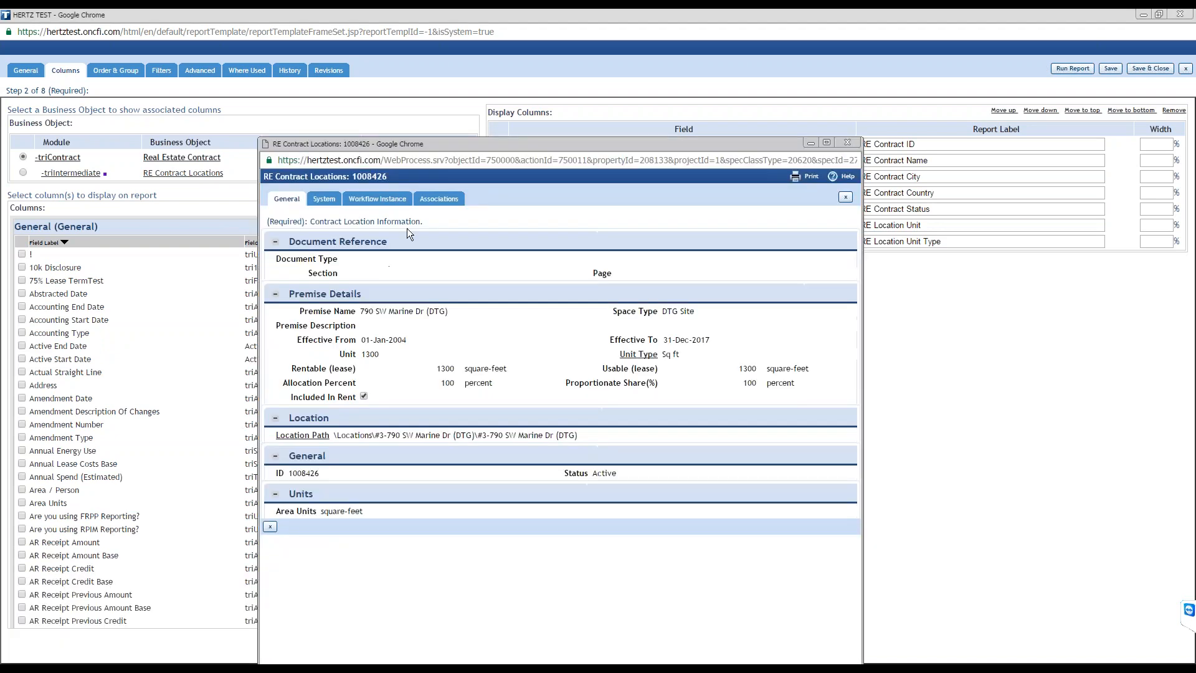
pyautogui.moveTo(479, 148); pyautogui.dragTo(450, 79)
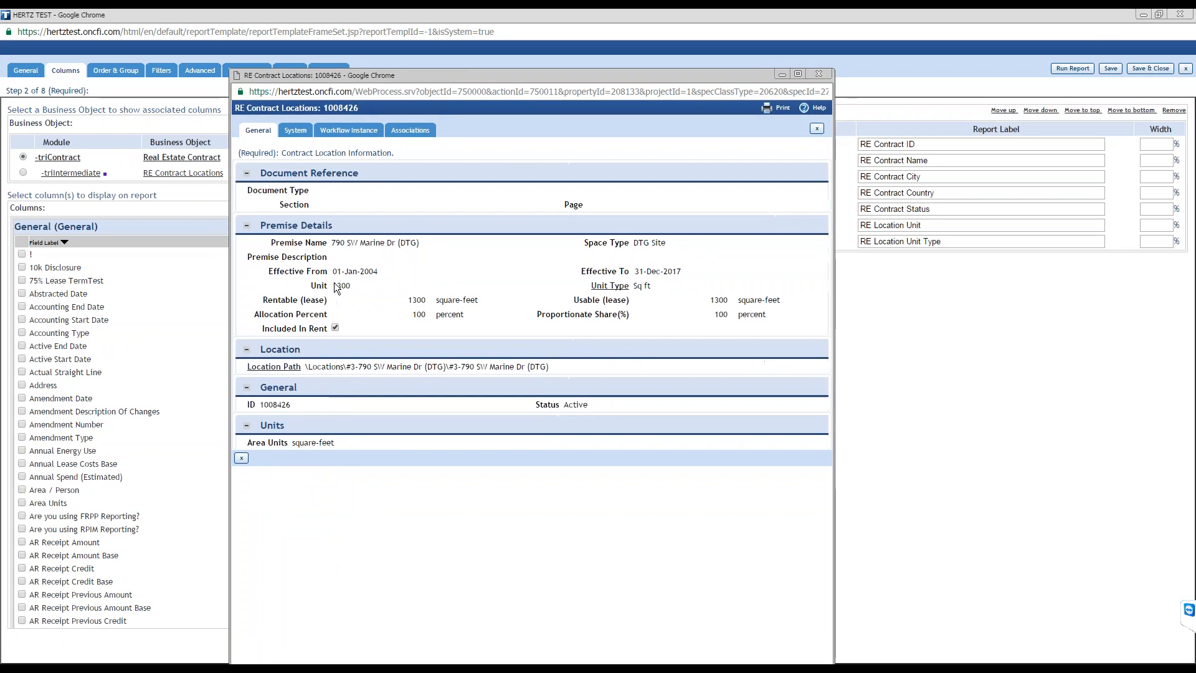
pyautogui.click(782, 74)
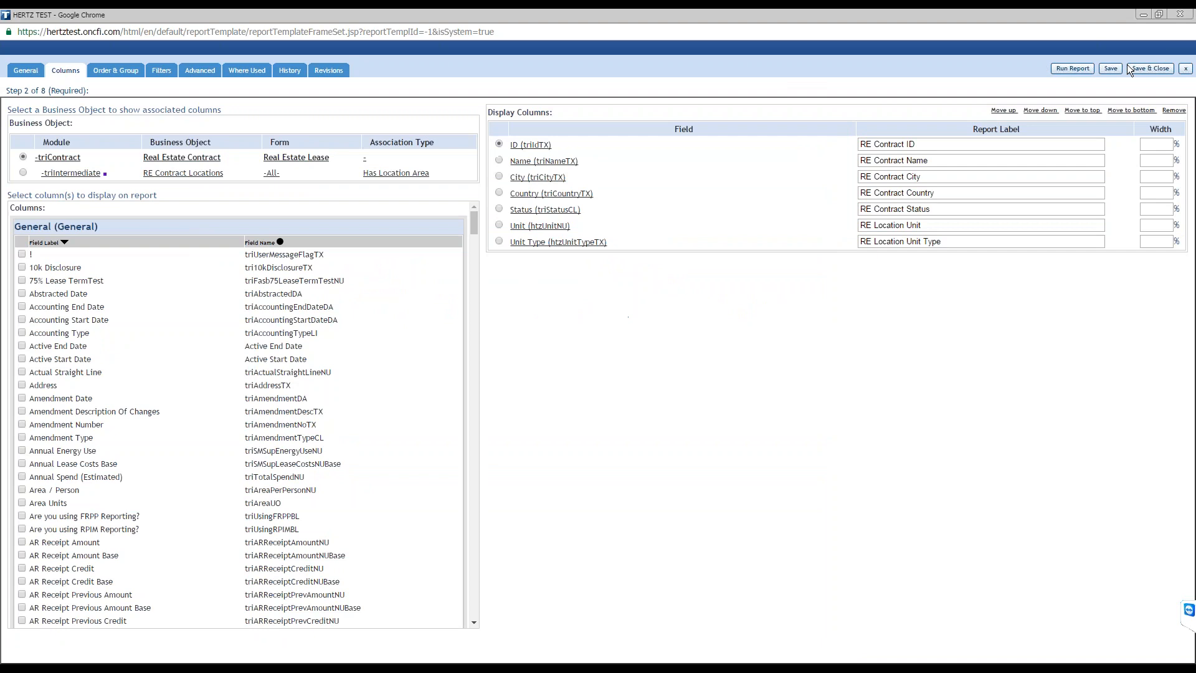
# Run the report and examine the unit and unit type listed for each lease, including rows without a unit type
pyautogui.click(1073, 70)
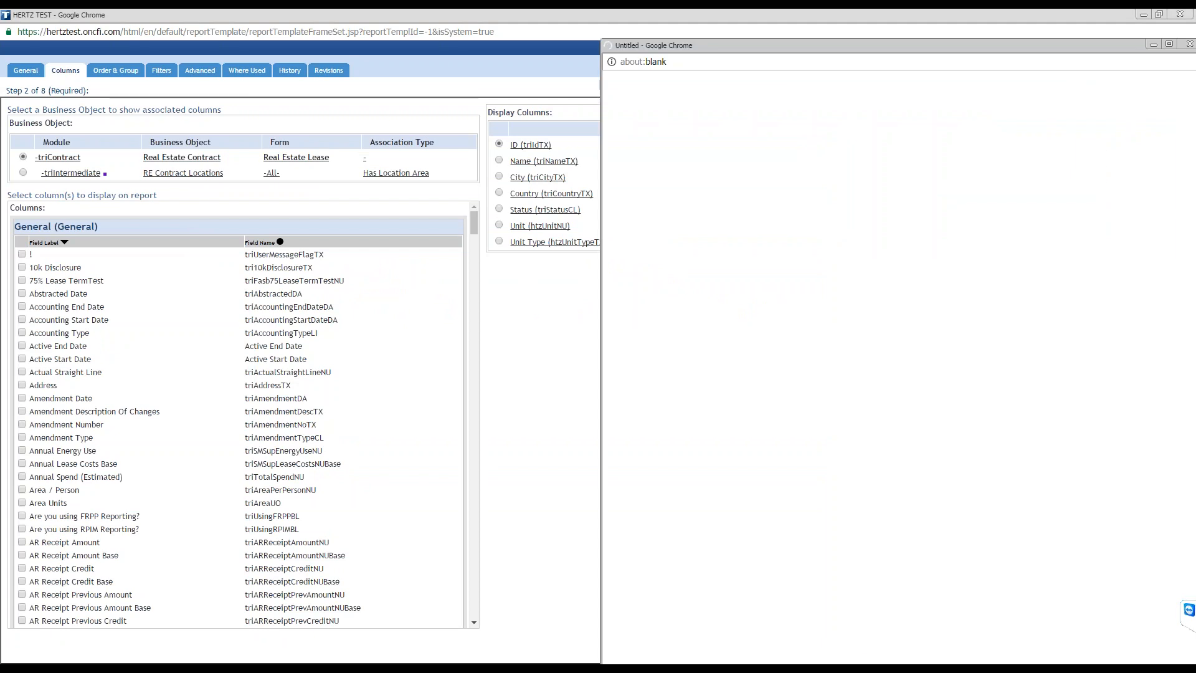
pyautogui.moveTo(852, 45); pyautogui.dragTo(597, 58)
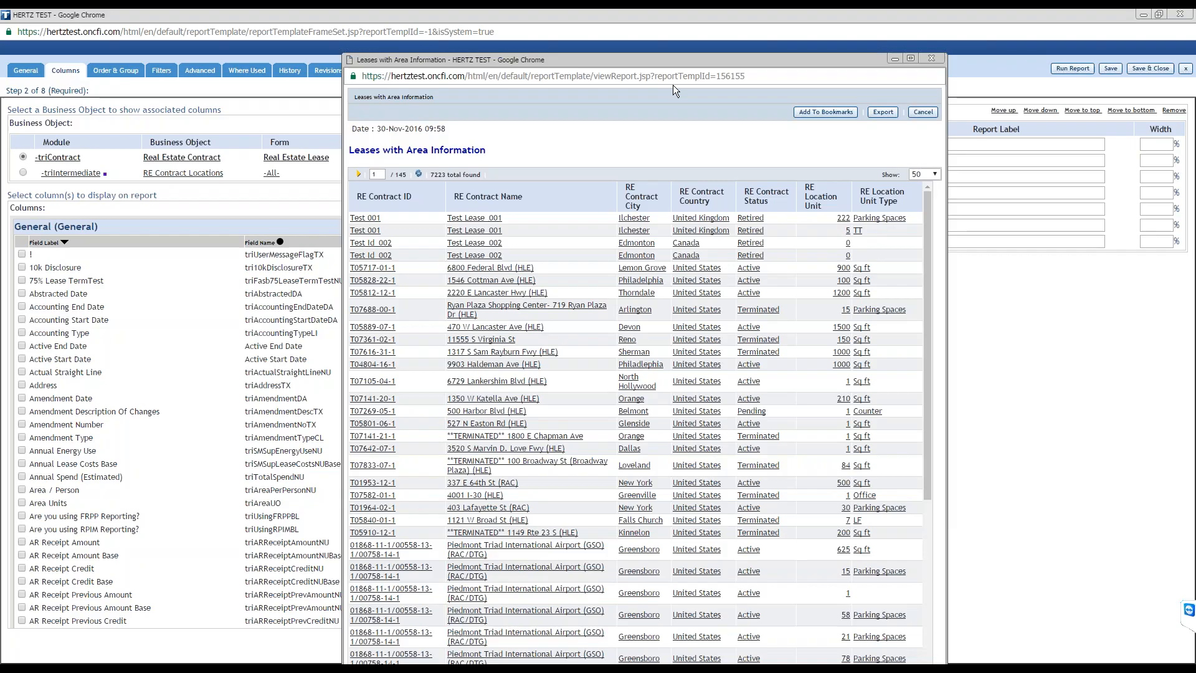
pyautogui.doubleClick(697, 60)
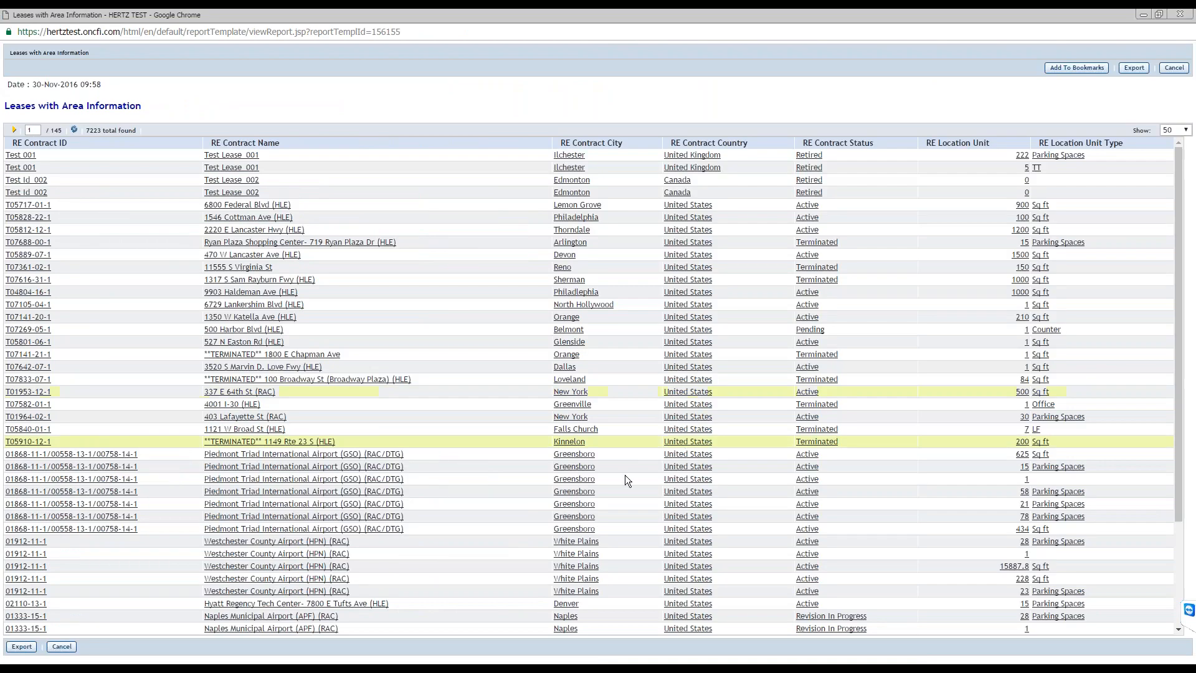
pyautogui.moveTo(1053, 193); pyautogui.dragTo(794, 181)
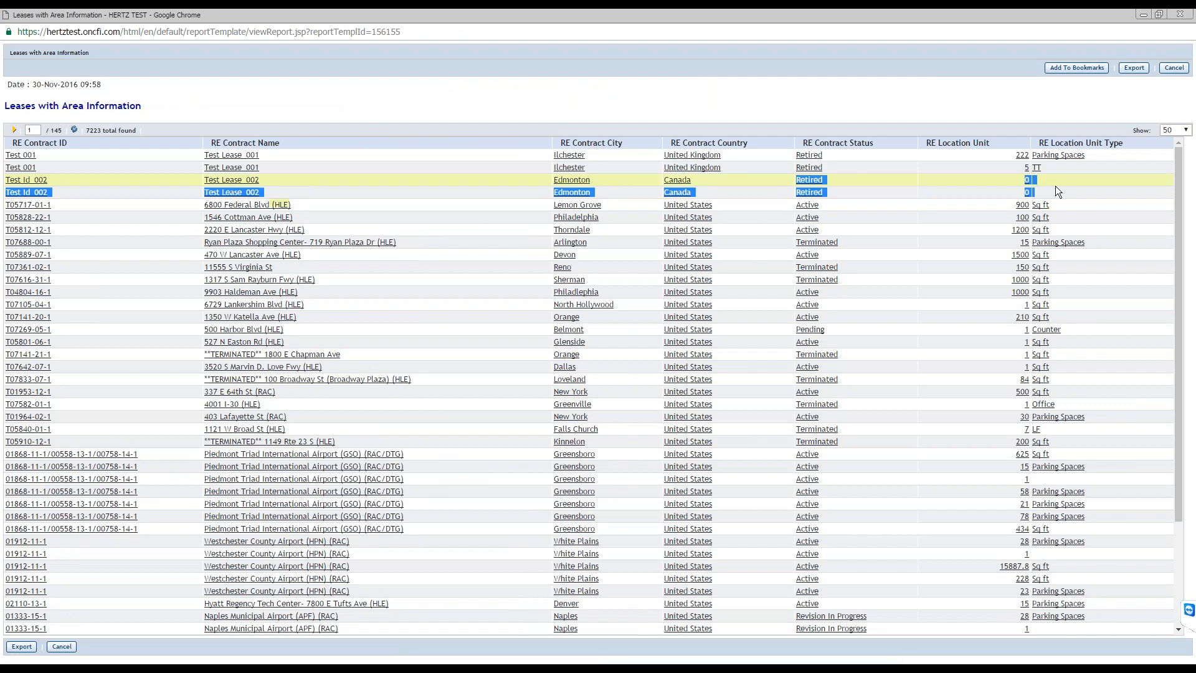
pyautogui.click(976, 181)
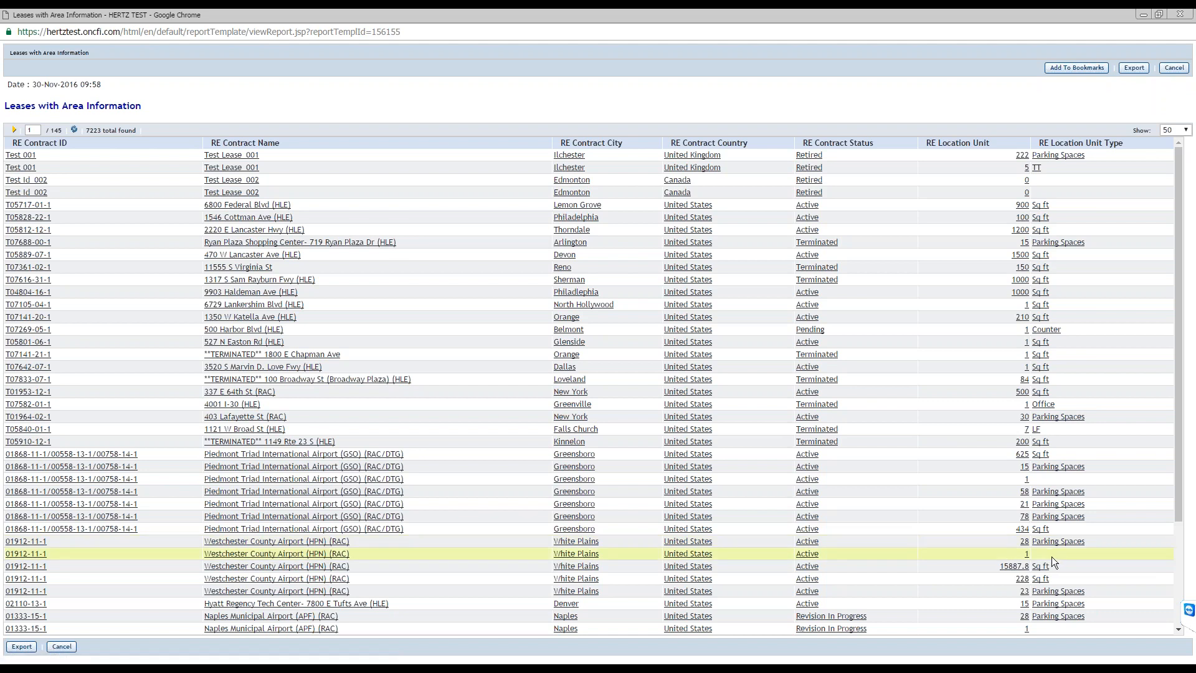
pyautogui.moveTo(1178, 485); pyautogui.dragTo(1166, 593)
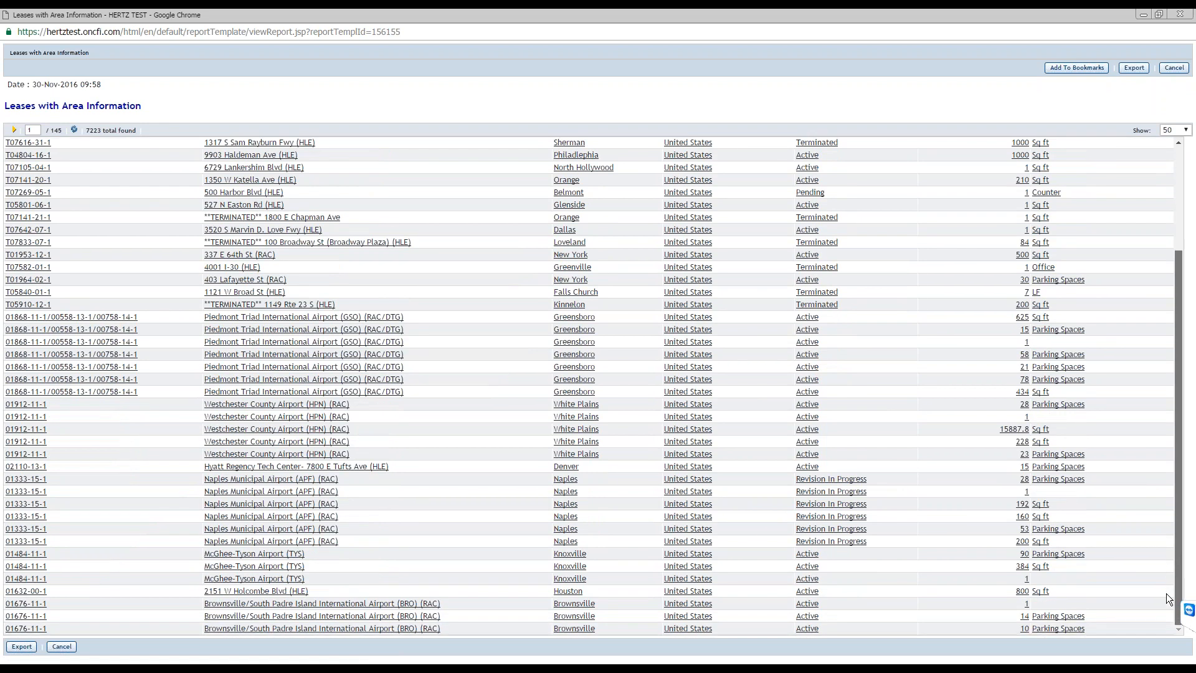
pyautogui.moveTo(1166, 593); pyautogui.dragTo(1166, 593)
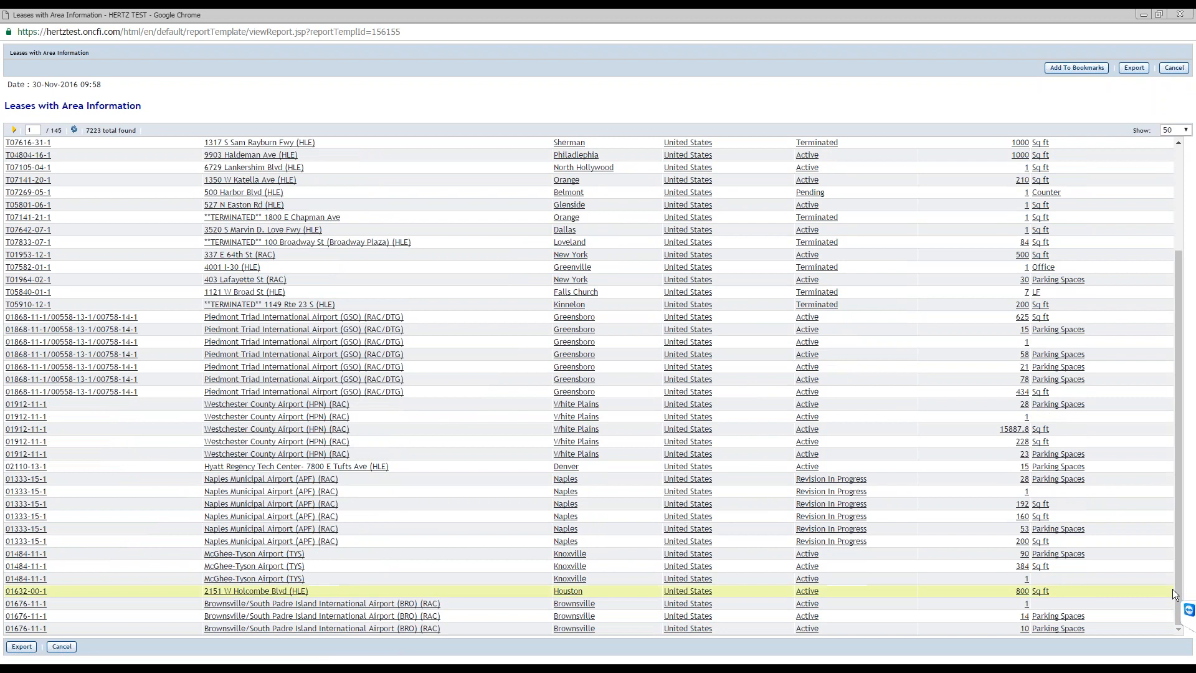
pyautogui.scroll(3, 1166, 548)
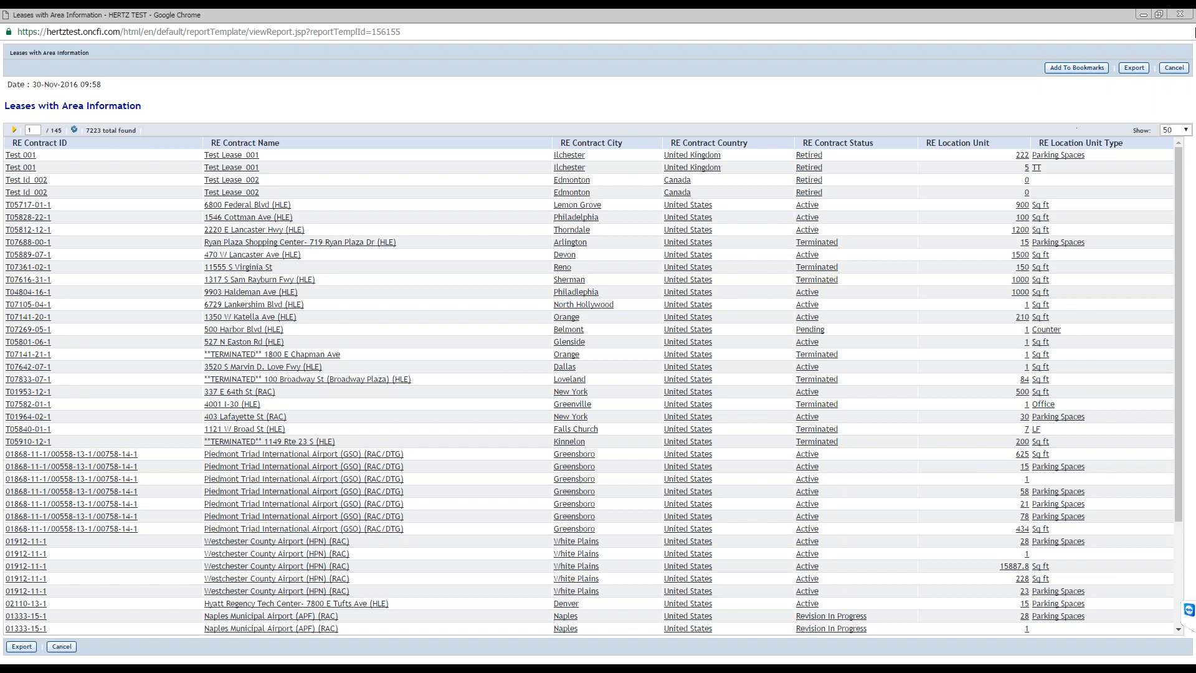
pyautogui.click(1143, 16)
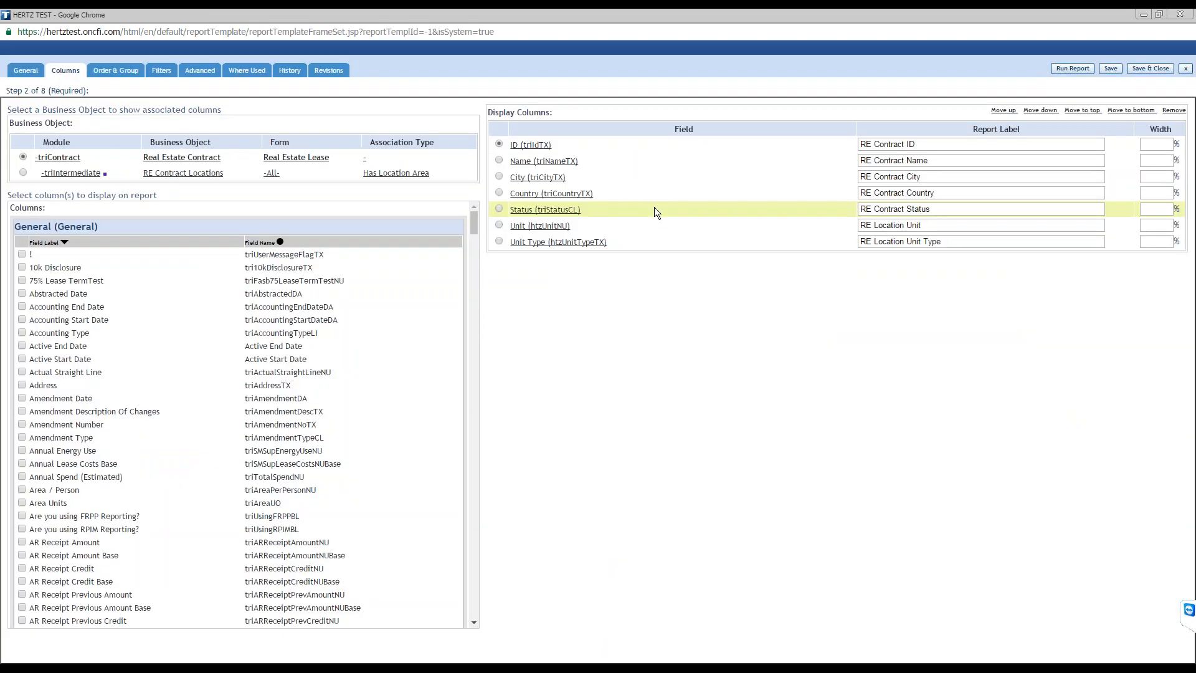
# Enable the SUM summary for the RE Location Unit column and rerun the report to look through its results
pyautogui.click(116, 70)
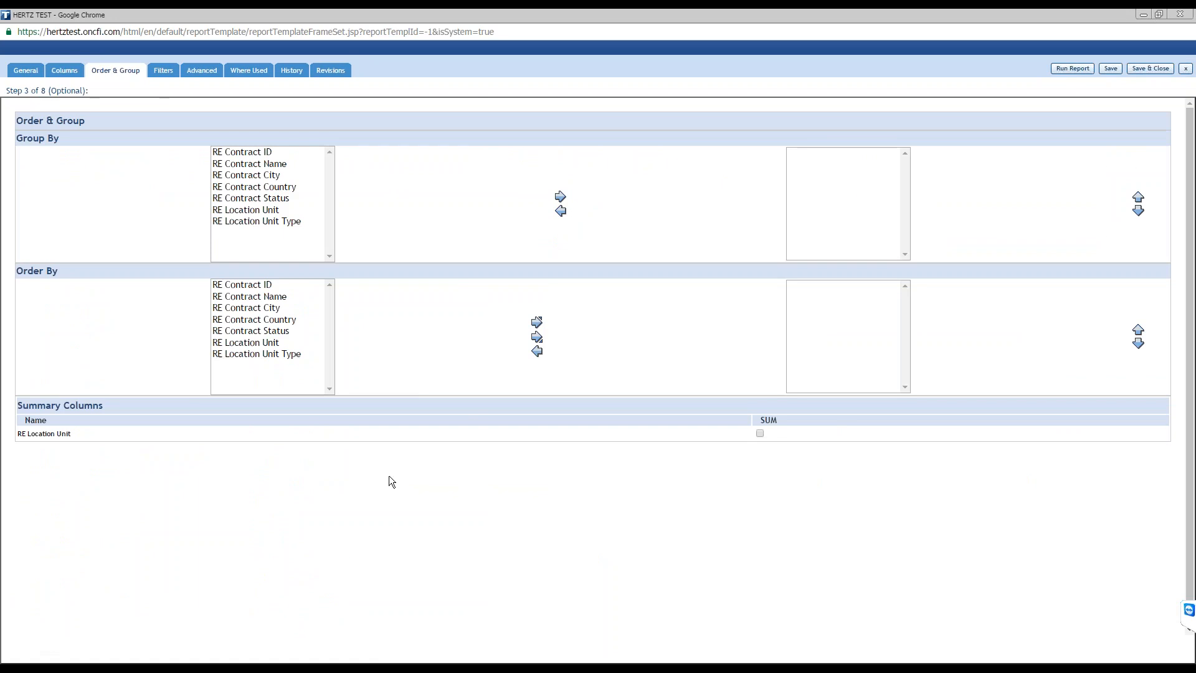
pyautogui.click(759, 434)
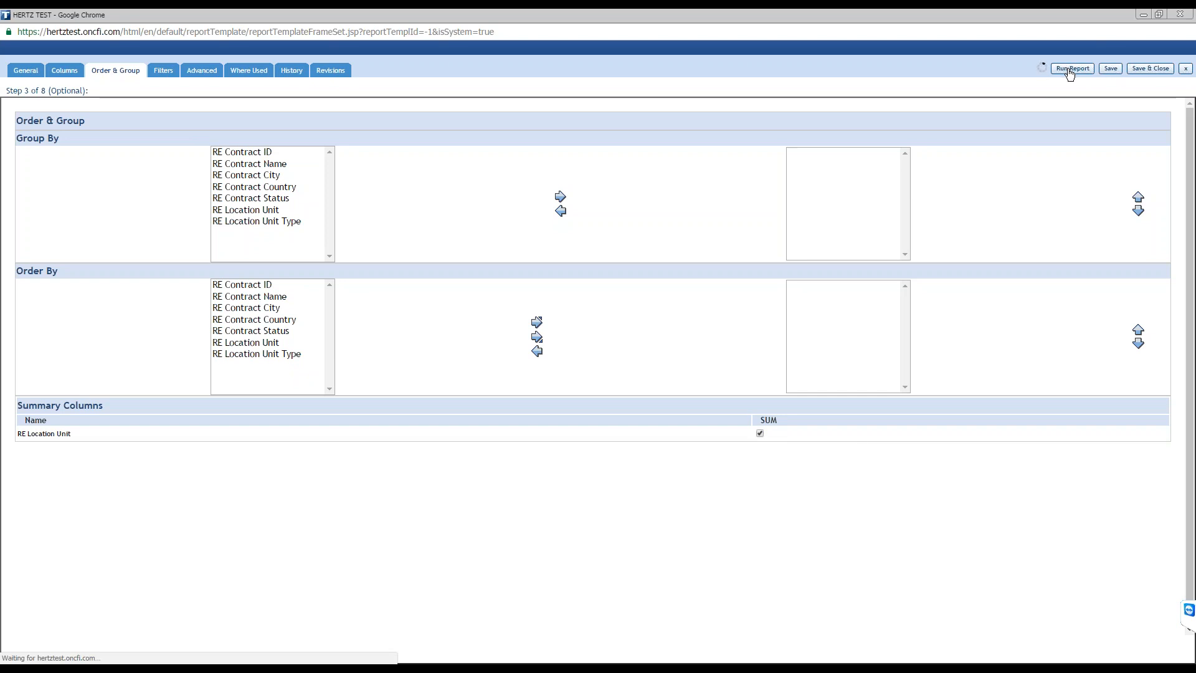
pyautogui.click(1071, 70)
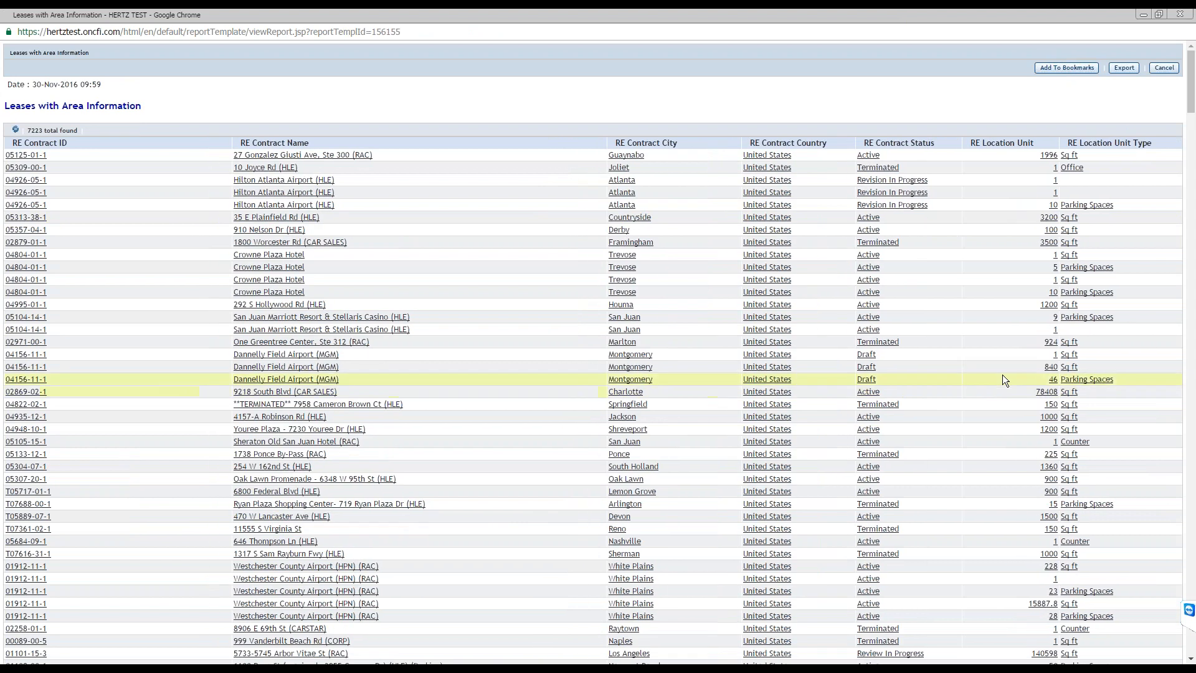
pyautogui.moveTo(1190, 73); pyautogui.dragTo(1182, 28)
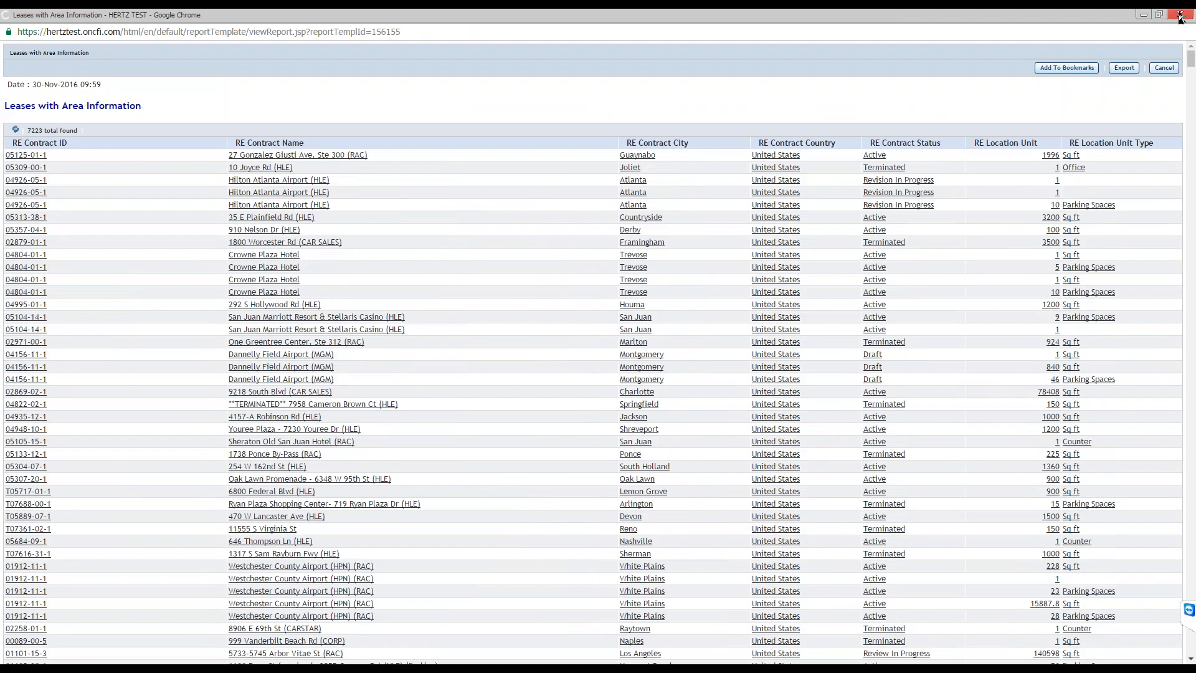
# Close the report results, group the report by RE Contract ID, and save the definition
pyautogui.click(1179, 15)
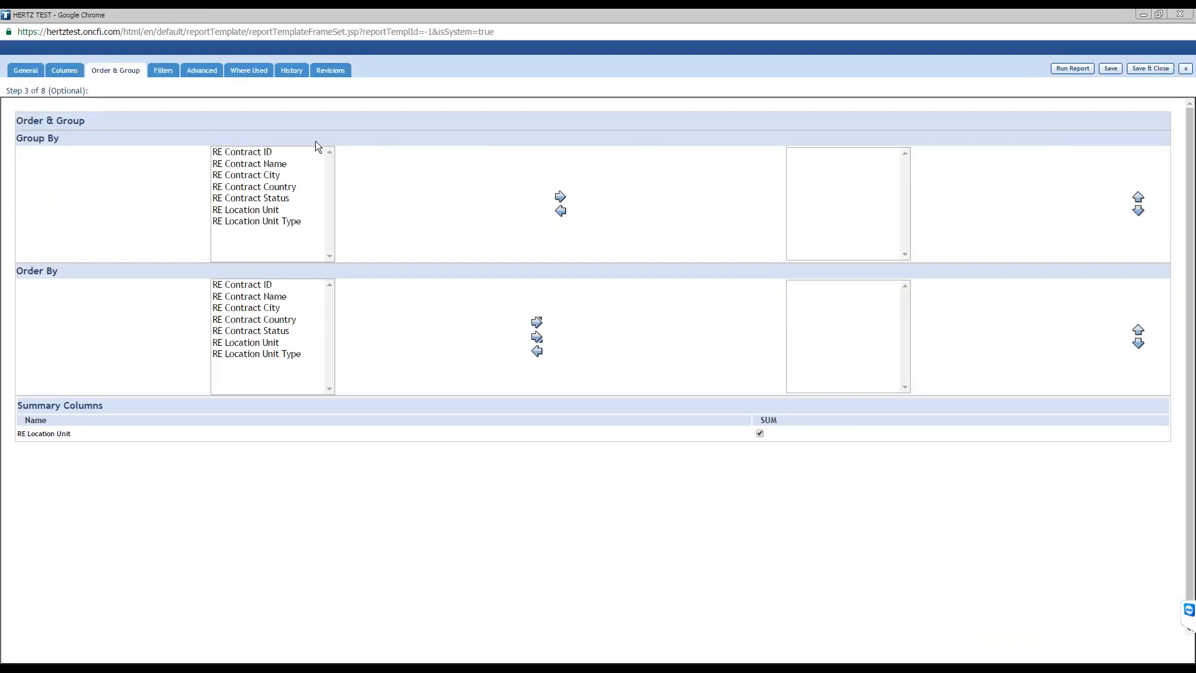
pyautogui.click(249, 154)
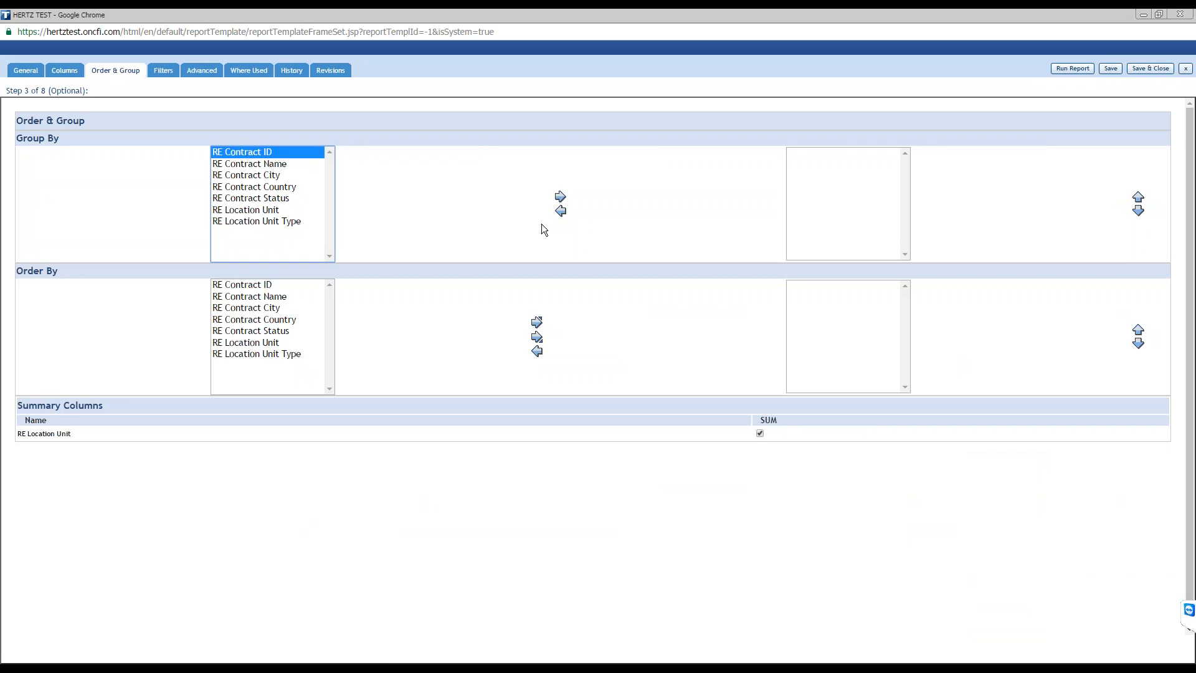
pyautogui.click(561, 198)
pyautogui.click(1104, 70)
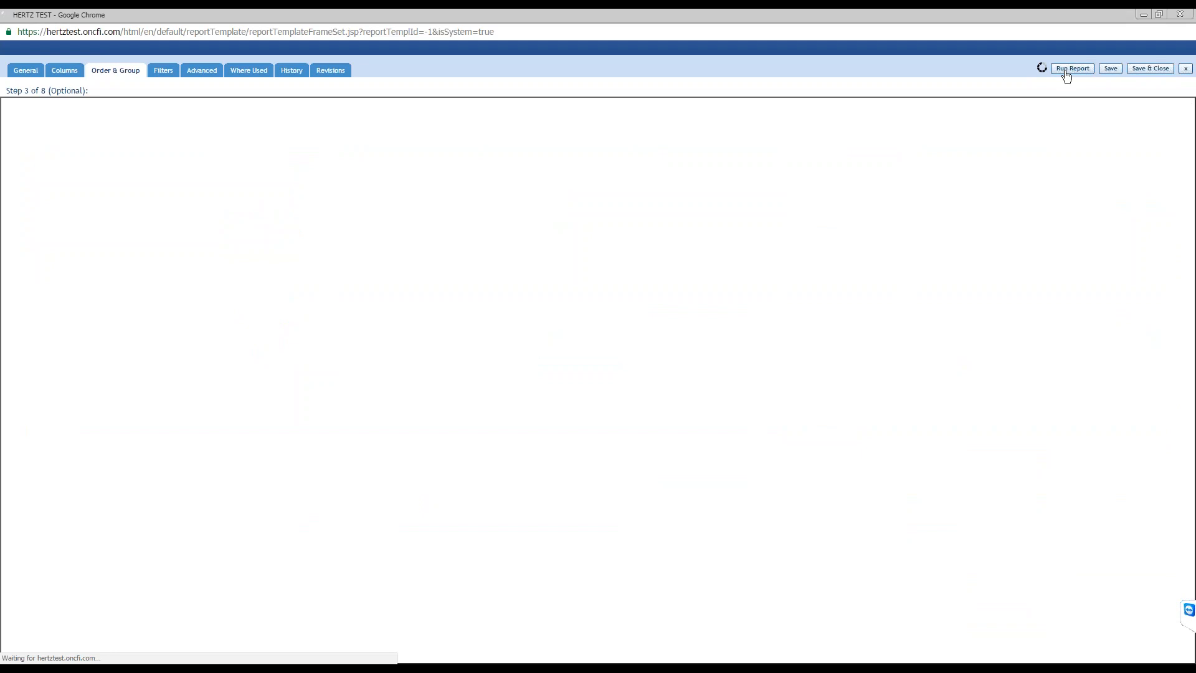
# Run the grouped report full screen and look through the RE Location Unit sums for each contract
pyautogui.click(1071, 69)
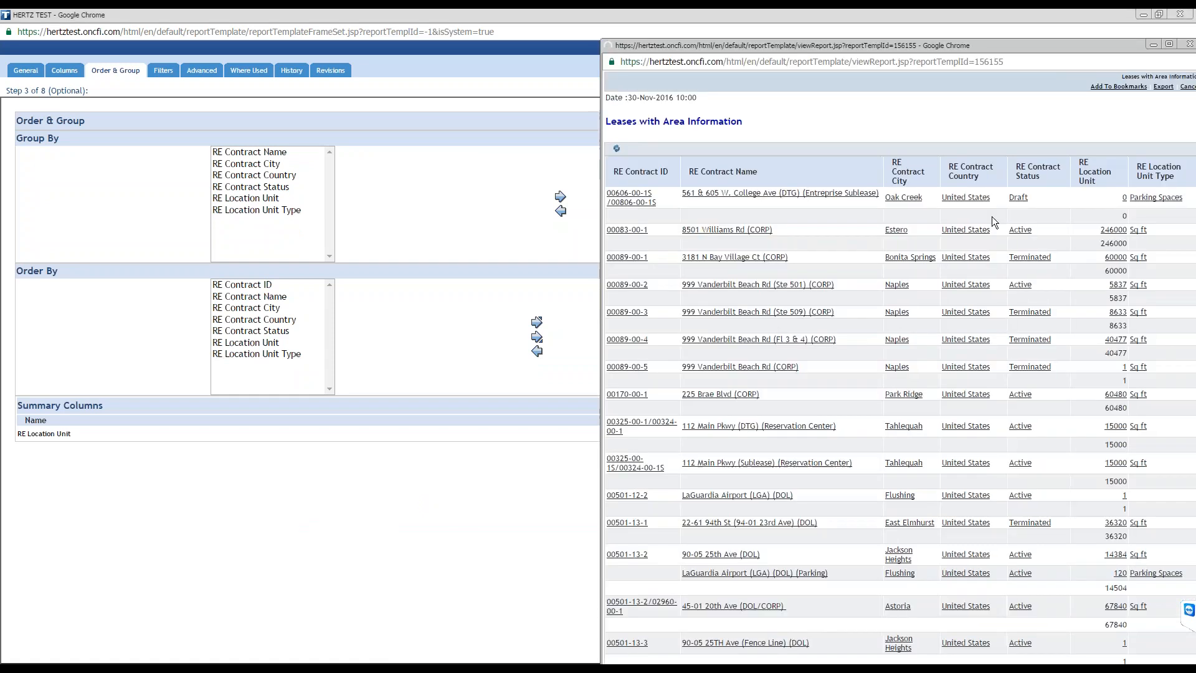
pyautogui.moveTo(812, 44); pyautogui.dragTo(741, 51)
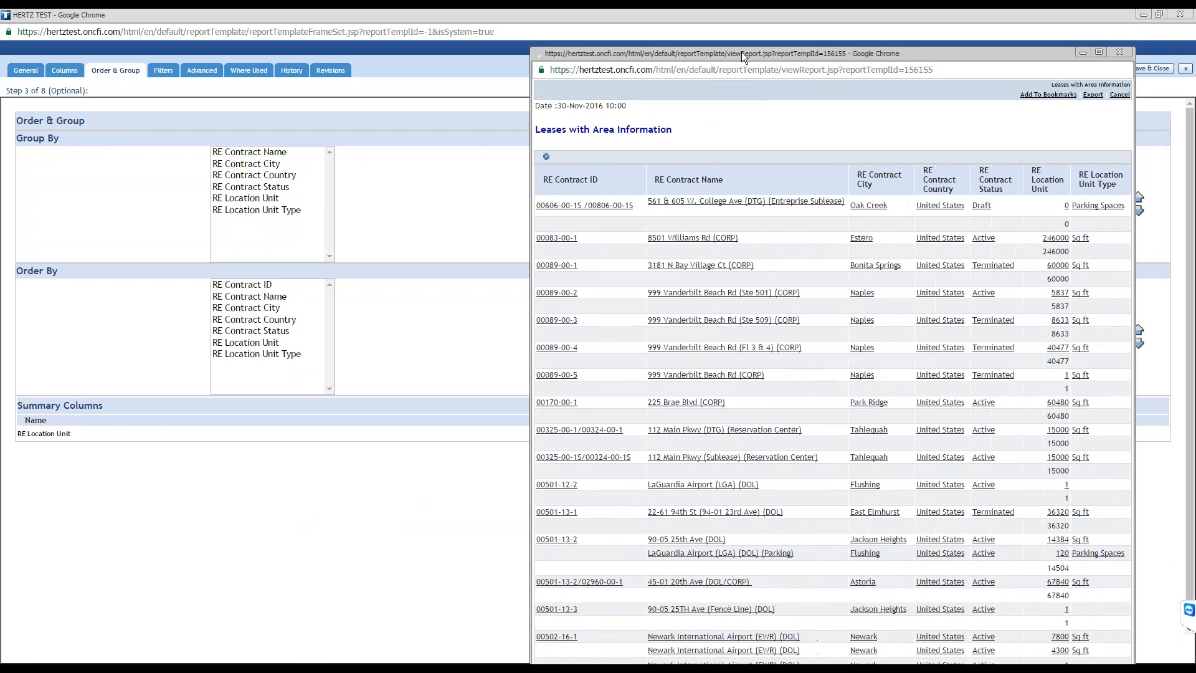
pyautogui.doubleClick(741, 51)
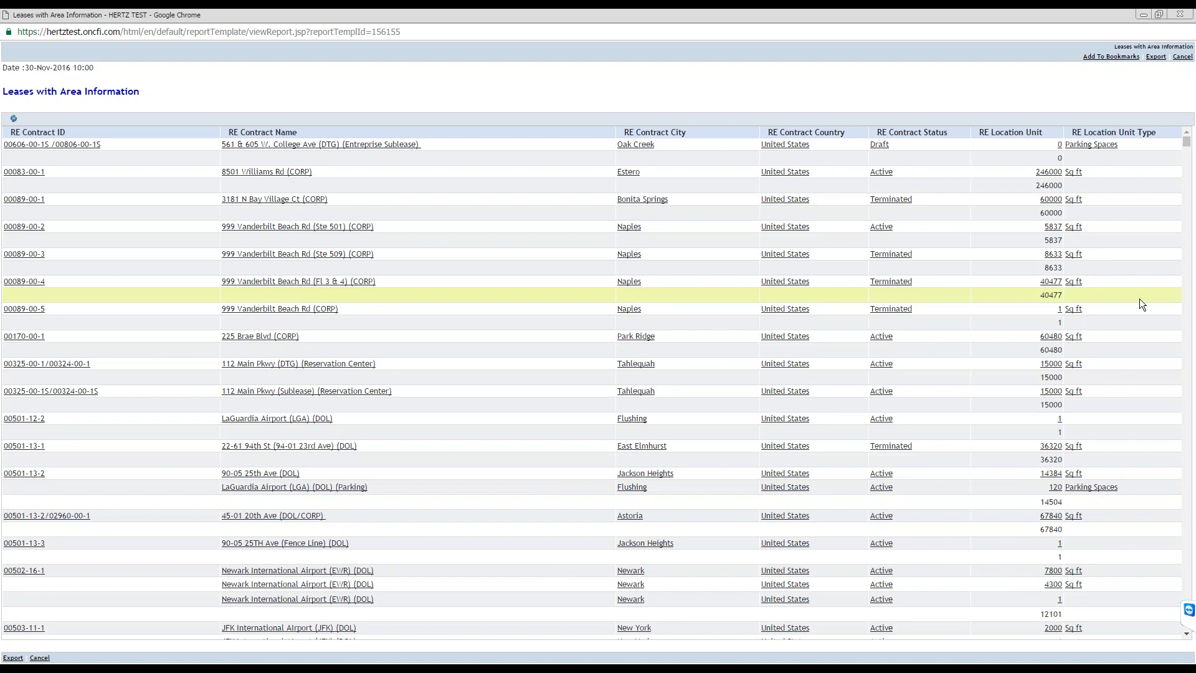
pyautogui.moveTo(1187, 144); pyautogui.dragTo(1187, 173)
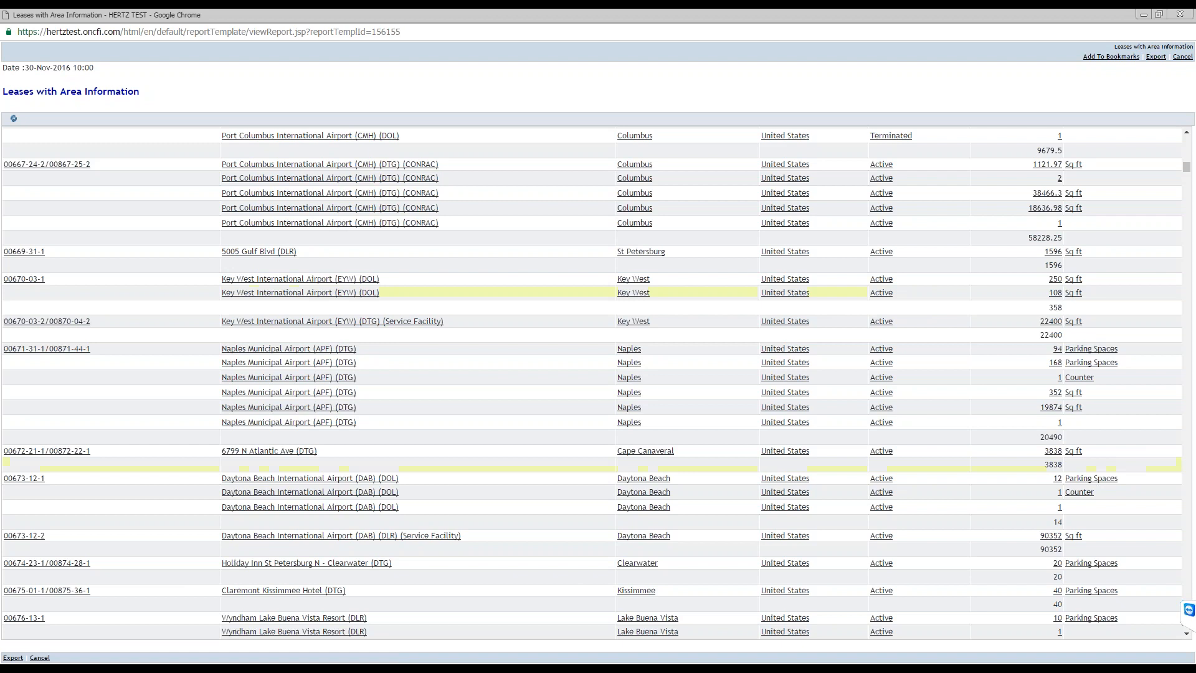
pyautogui.moveTo(1185, 164); pyautogui.dragTo(1188, 119)
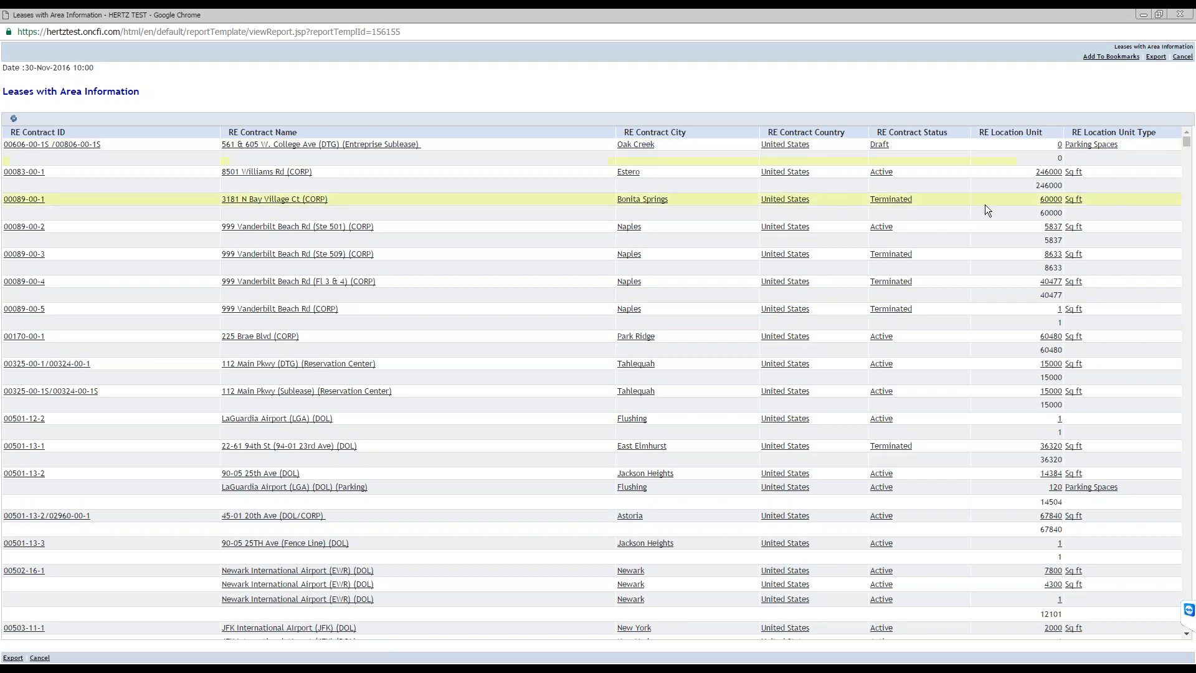
pyautogui.click(1144, 15)
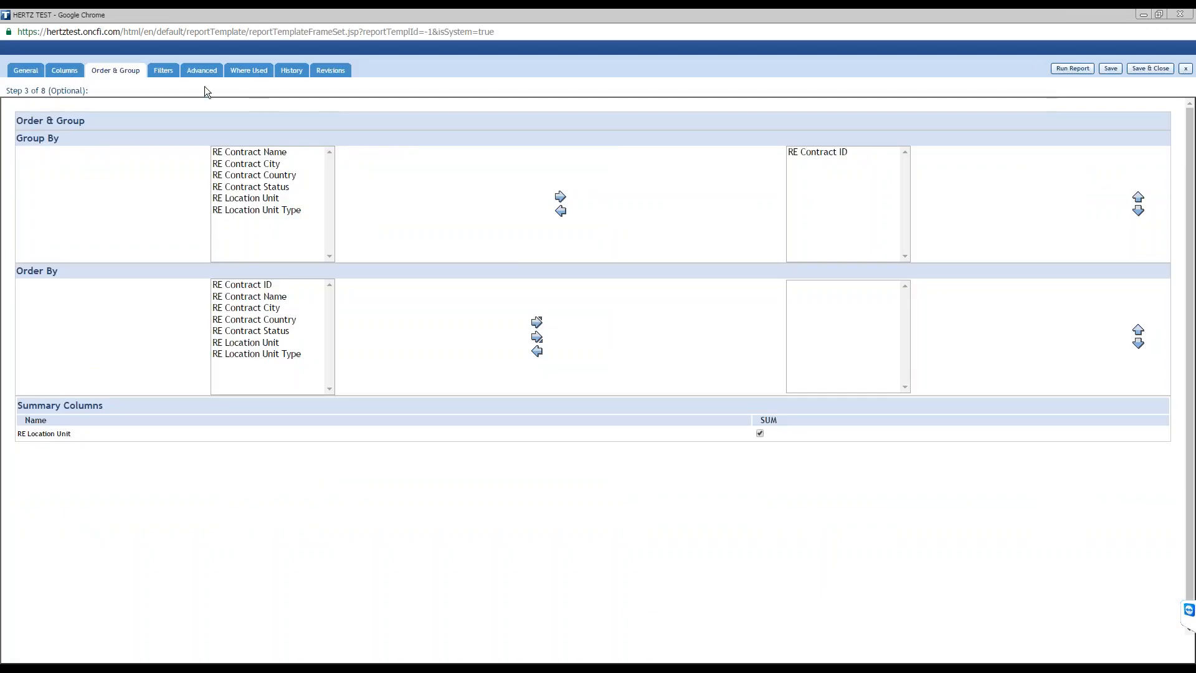
# View the report's filter settings, and examine the Rentable (lease) area in the open RE Contract Locations record
pyautogui.click(167, 71)
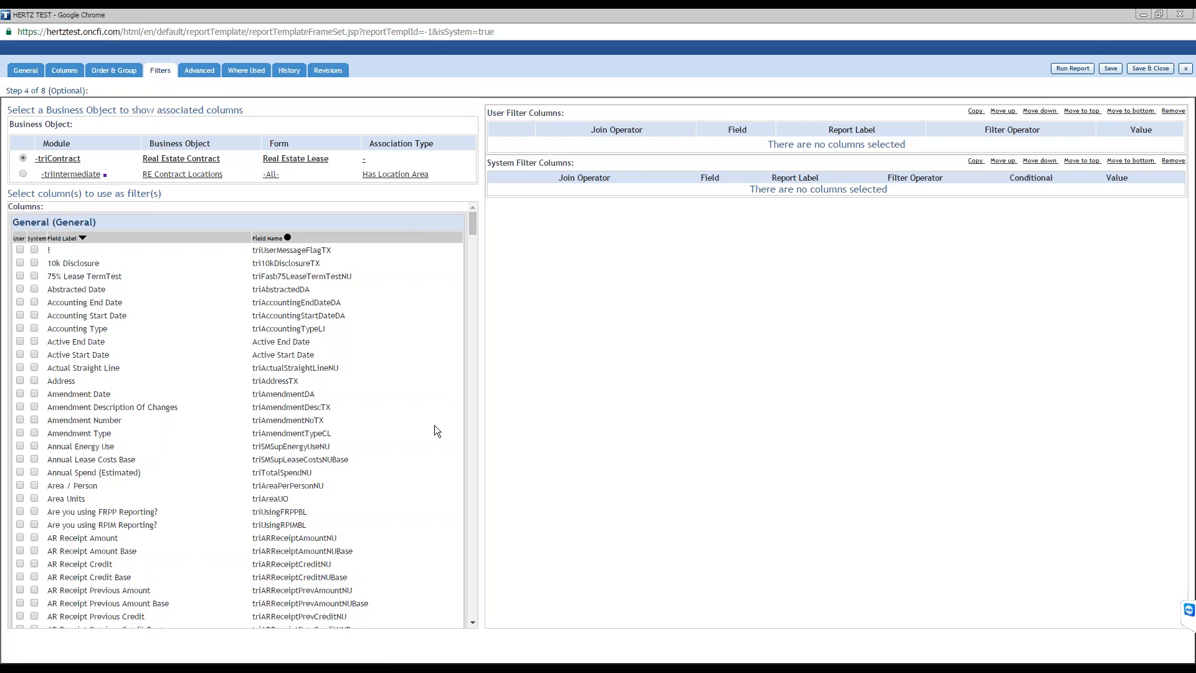
pyautogui.click(112, 668)
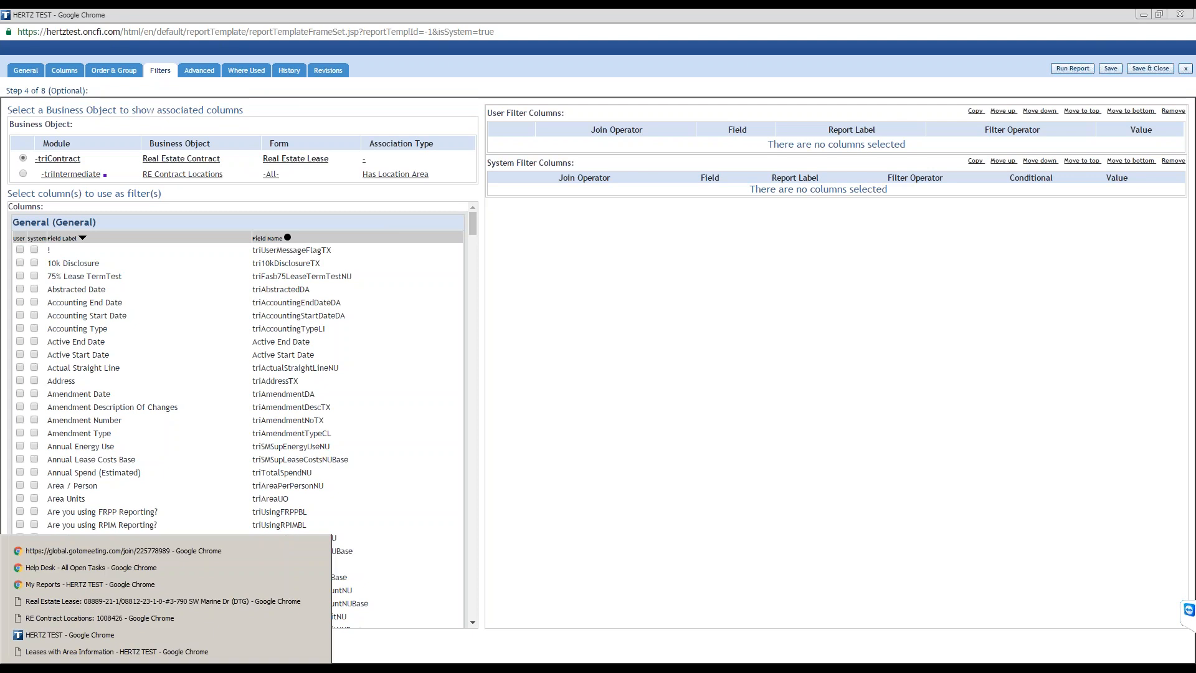
pyautogui.click(51, 641)
pyautogui.click(49, 668)
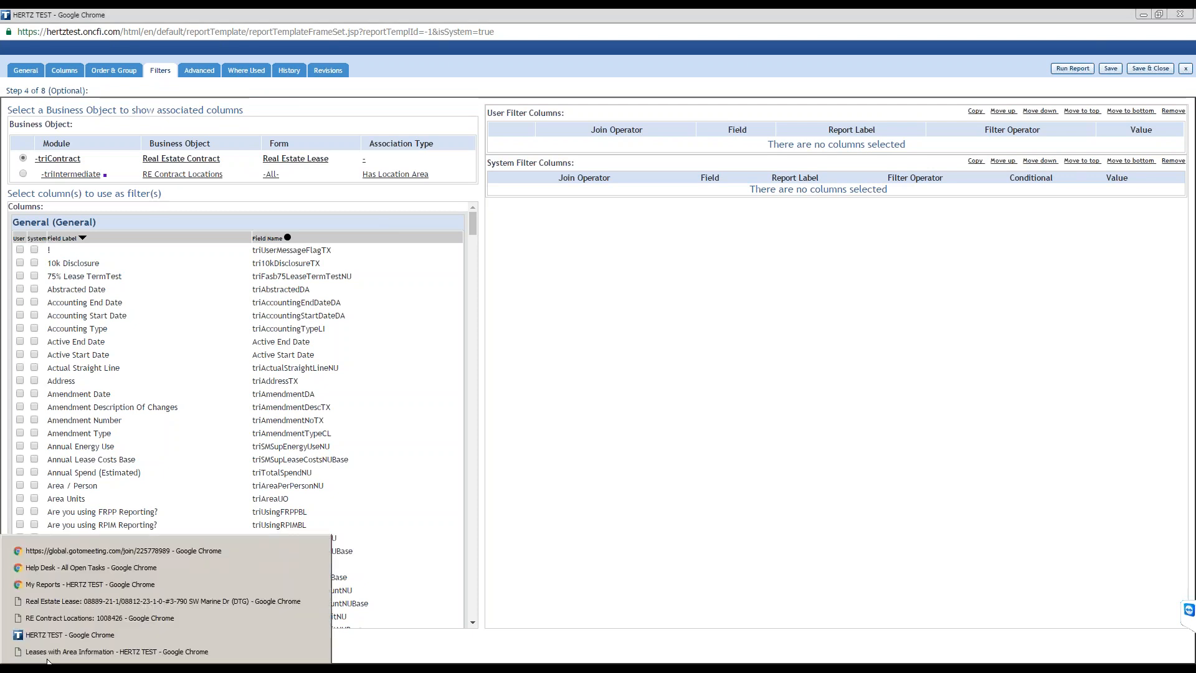
pyautogui.click(61, 618)
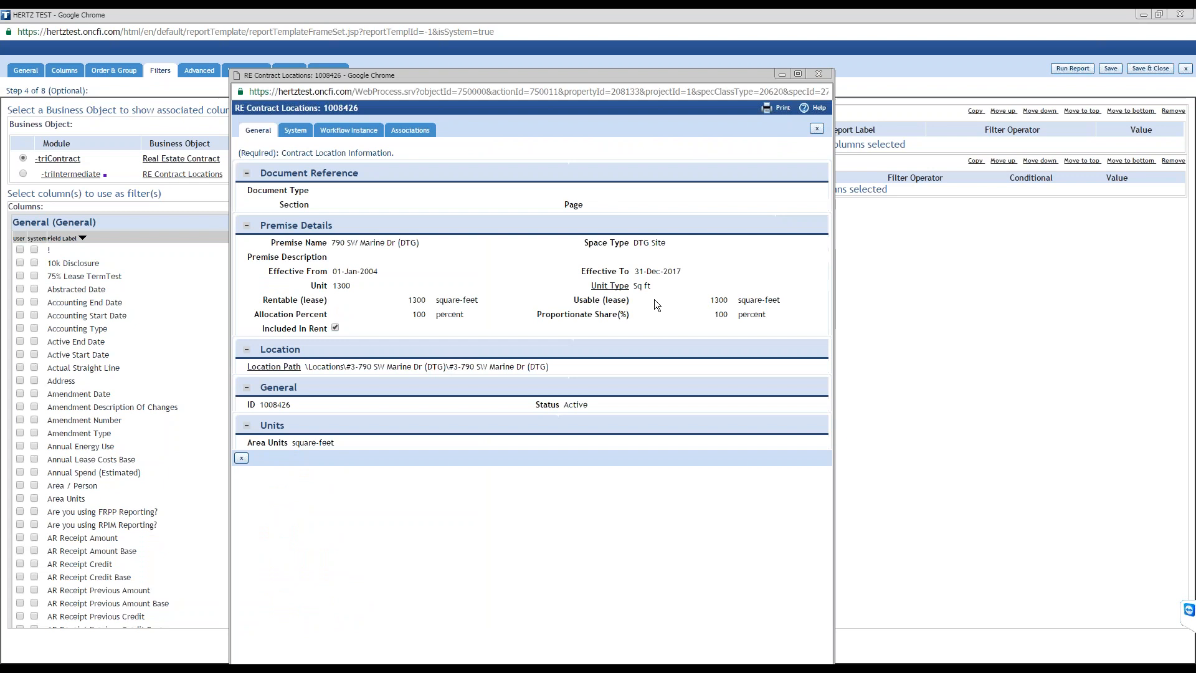
pyautogui.tripleClick(424, 303)
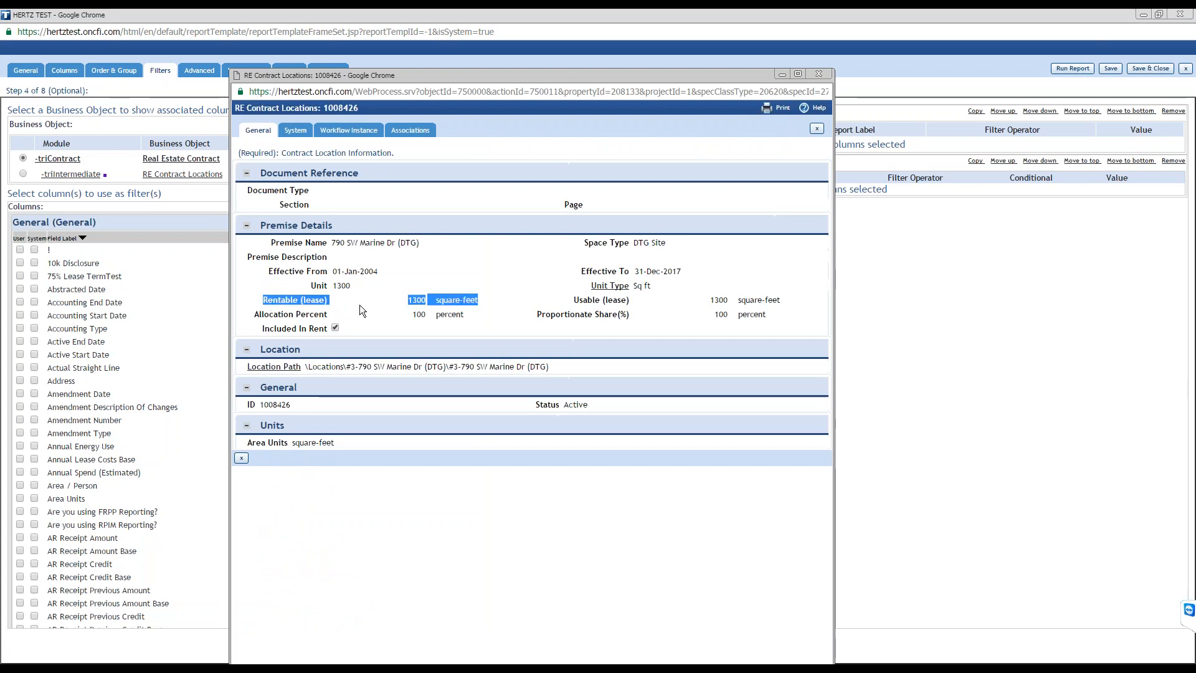
pyautogui.click(360, 305)
pyautogui.moveTo(437, 301); pyautogui.dragTo(497, 308)
pyautogui.click(494, 308)
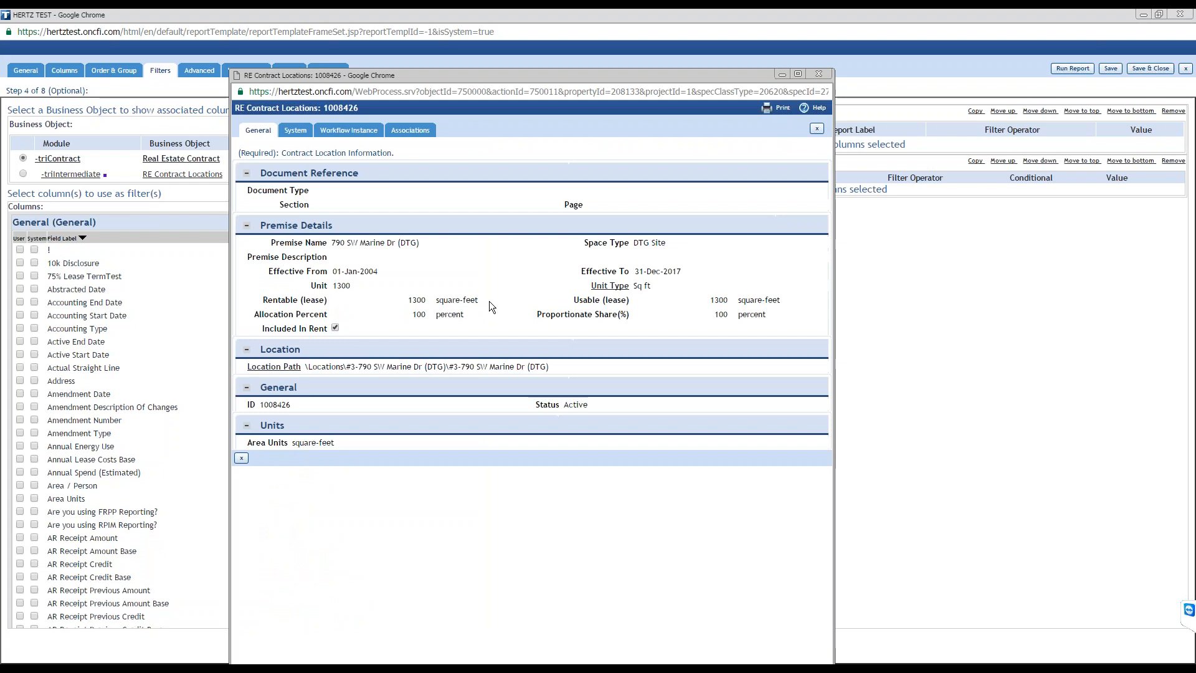
pyautogui.moveTo(264, 301); pyautogui.dragTo(477, 302)
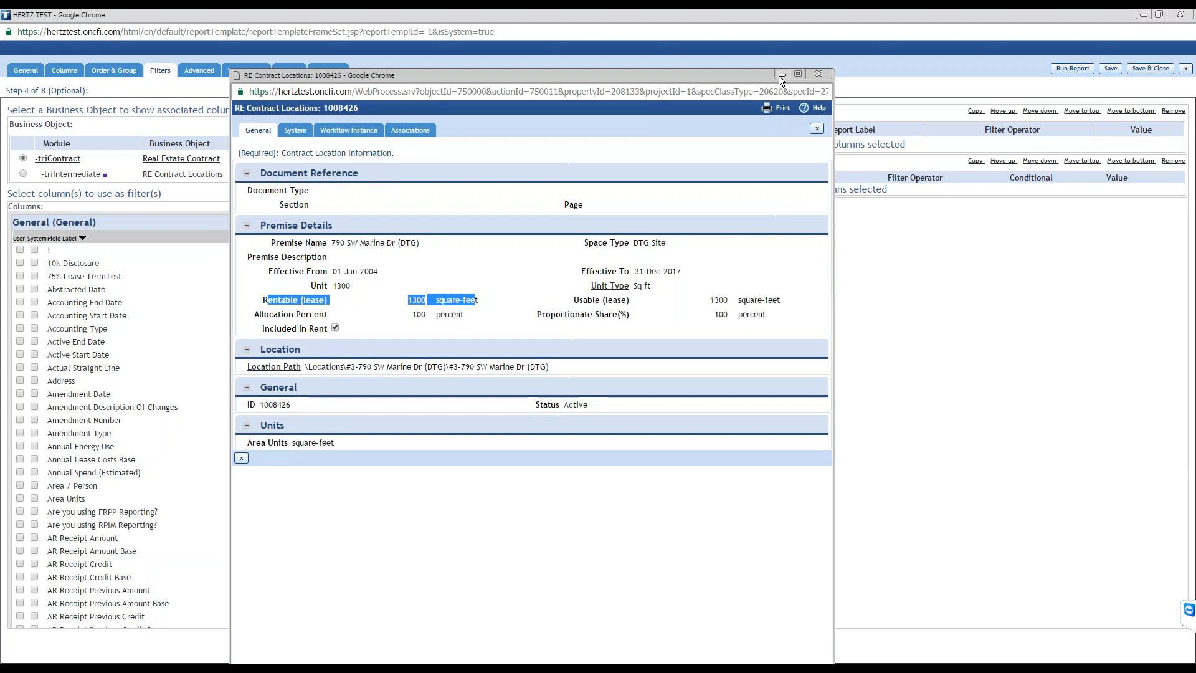
pyautogui.click(817, 75)
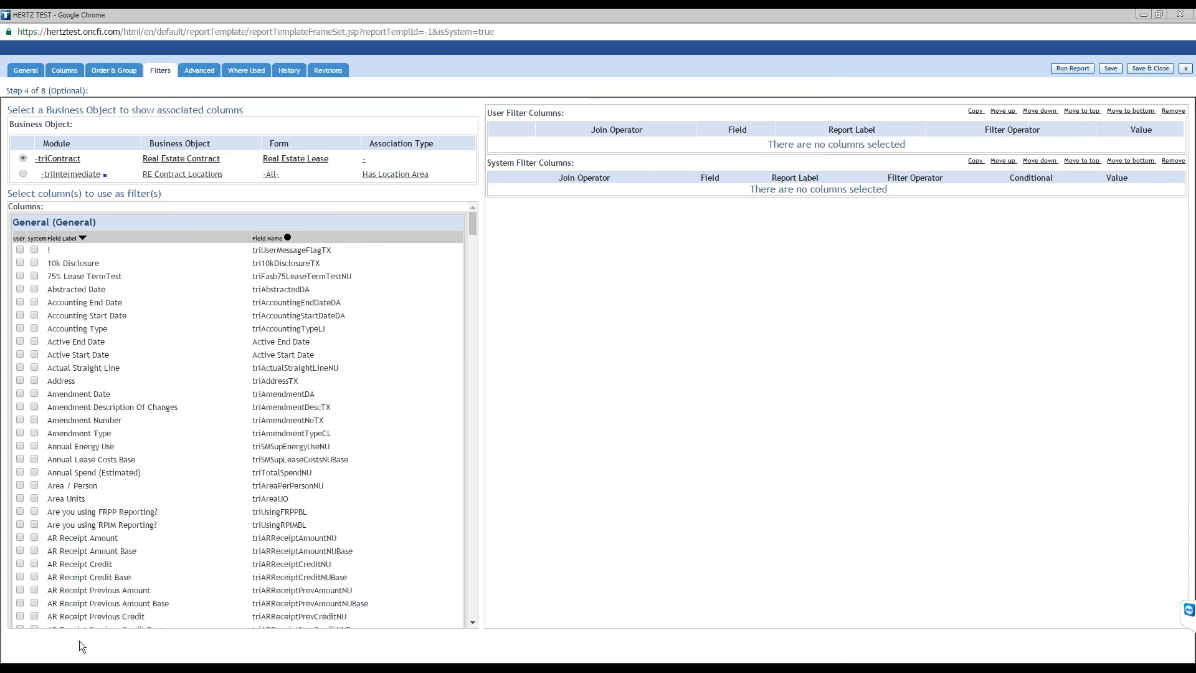
# Bring back the RE Contract Locations record and check its Unit Type field
pyautogui.click(49, 661)
pyautogui.click(71, 620)
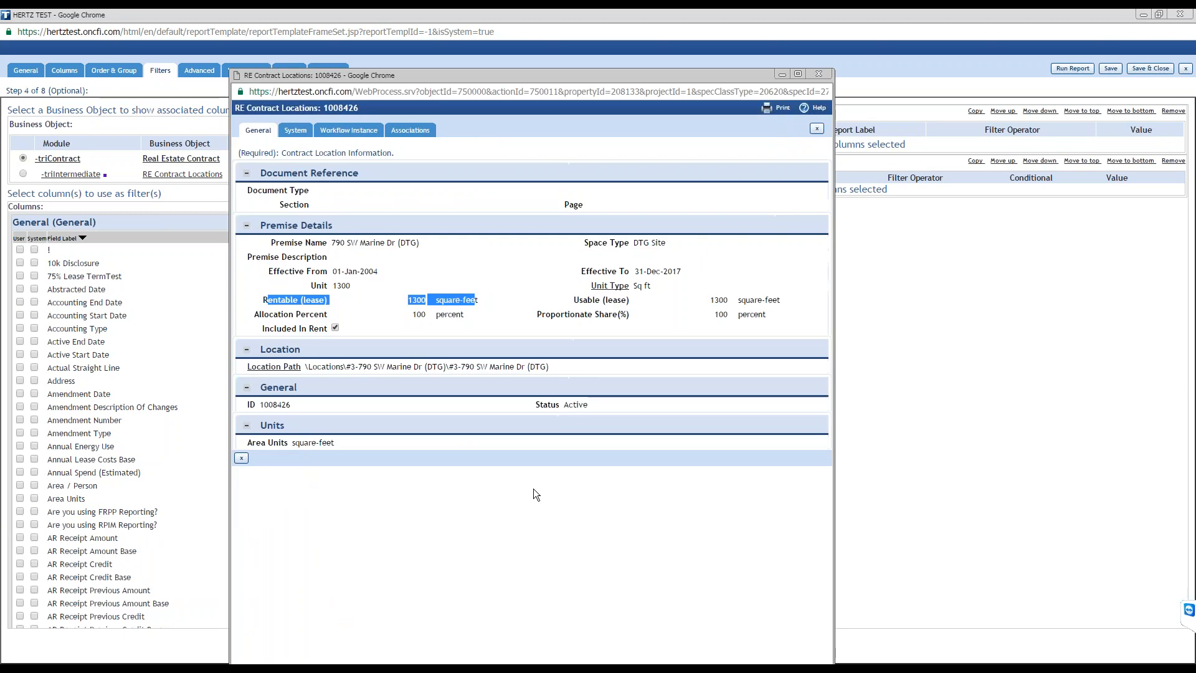
pyautogui.moveTo(653, 286); pyautogui.dragTo(609, 287)
pyautogui.click(692, 296)
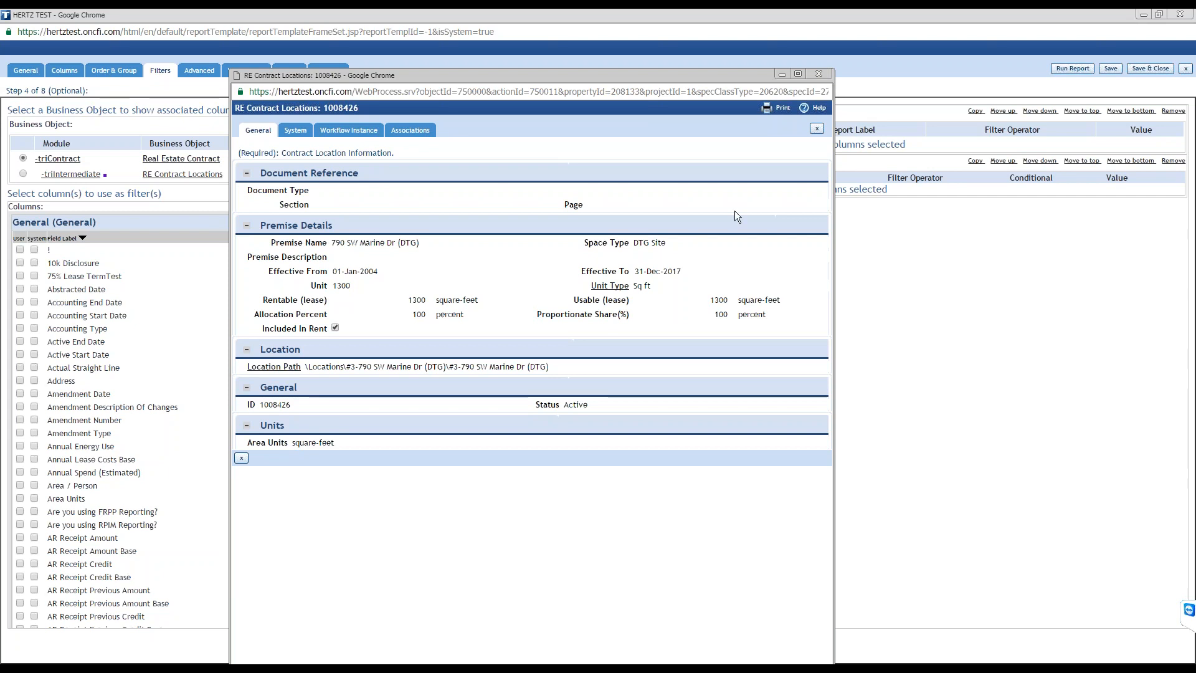
pyautogui.click(817, 74)
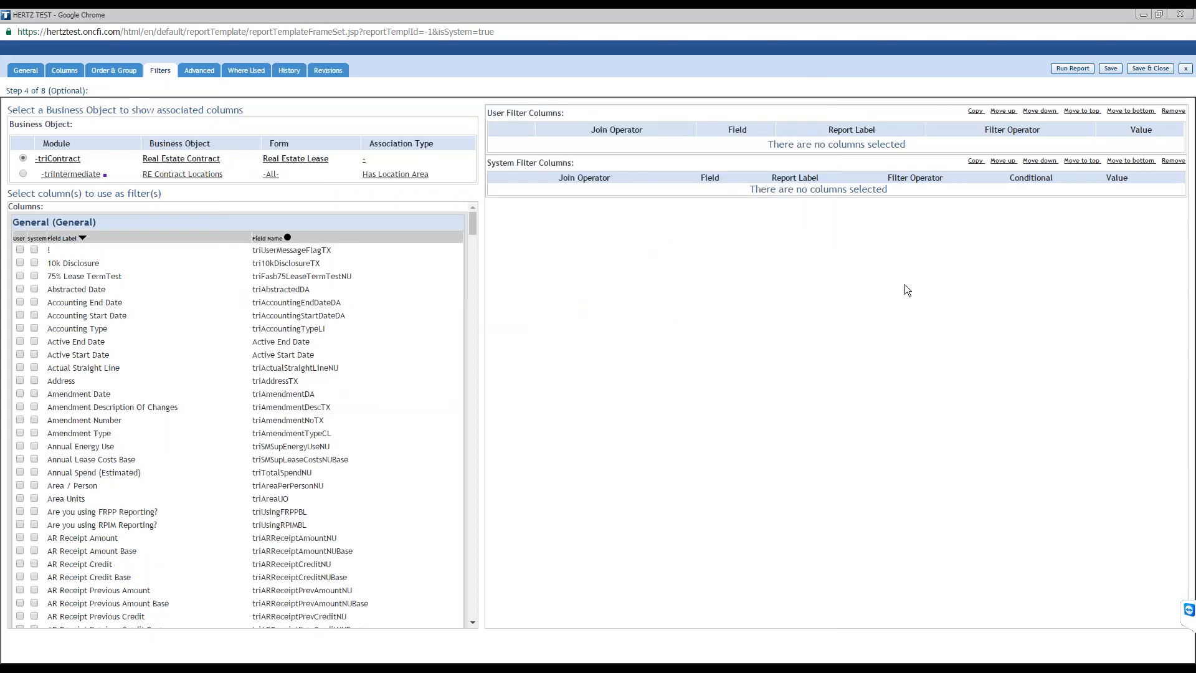
# Close the report definition and the lease record, and filter the system reports by the name "htz - tri"
pyautogui.click(1178, 14)
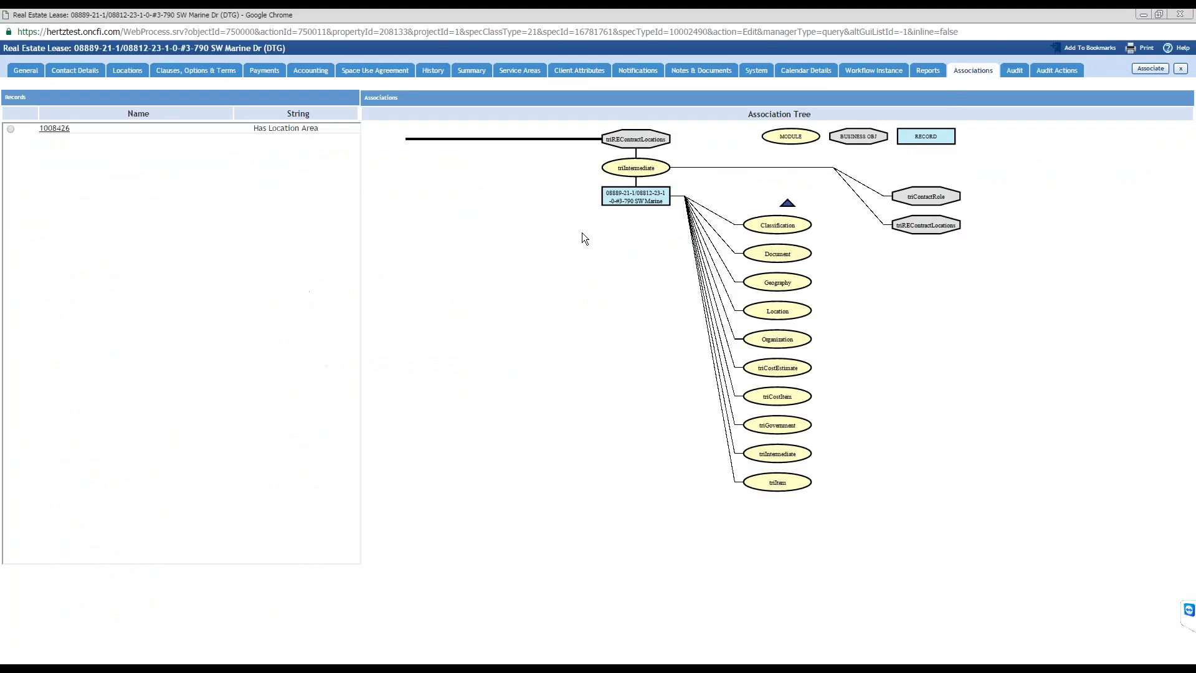
pyautogui.click(1179, 14)
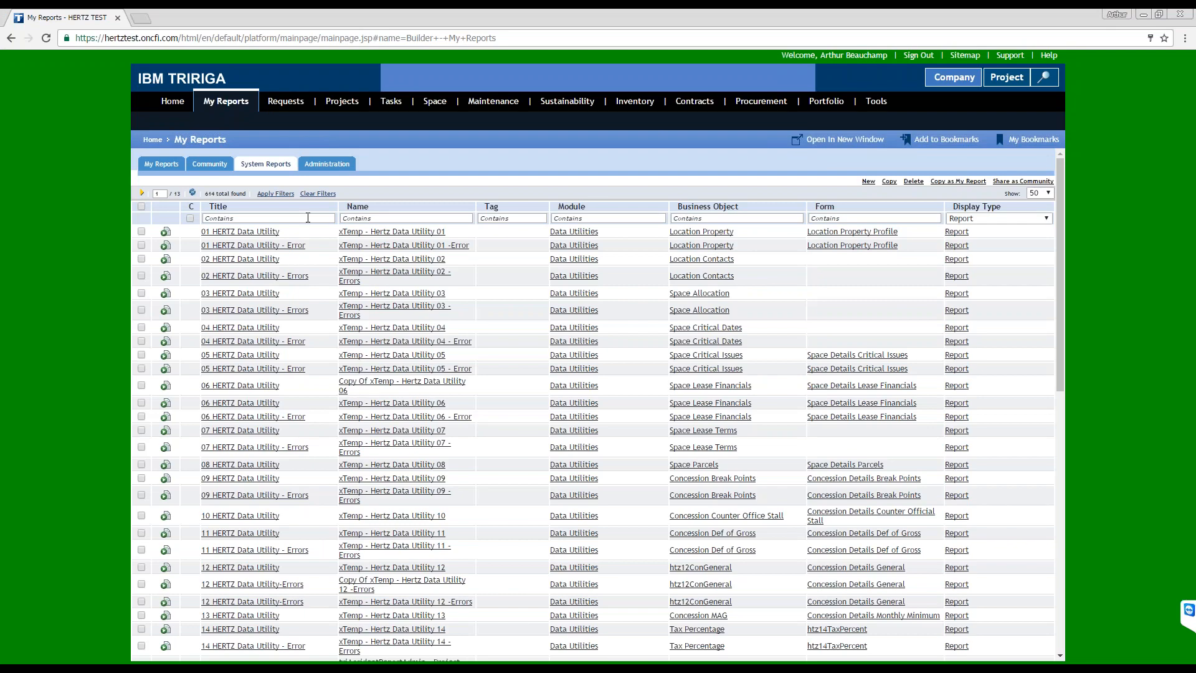
pyautogui.click(468, 218)
pyautogui.write('ht')
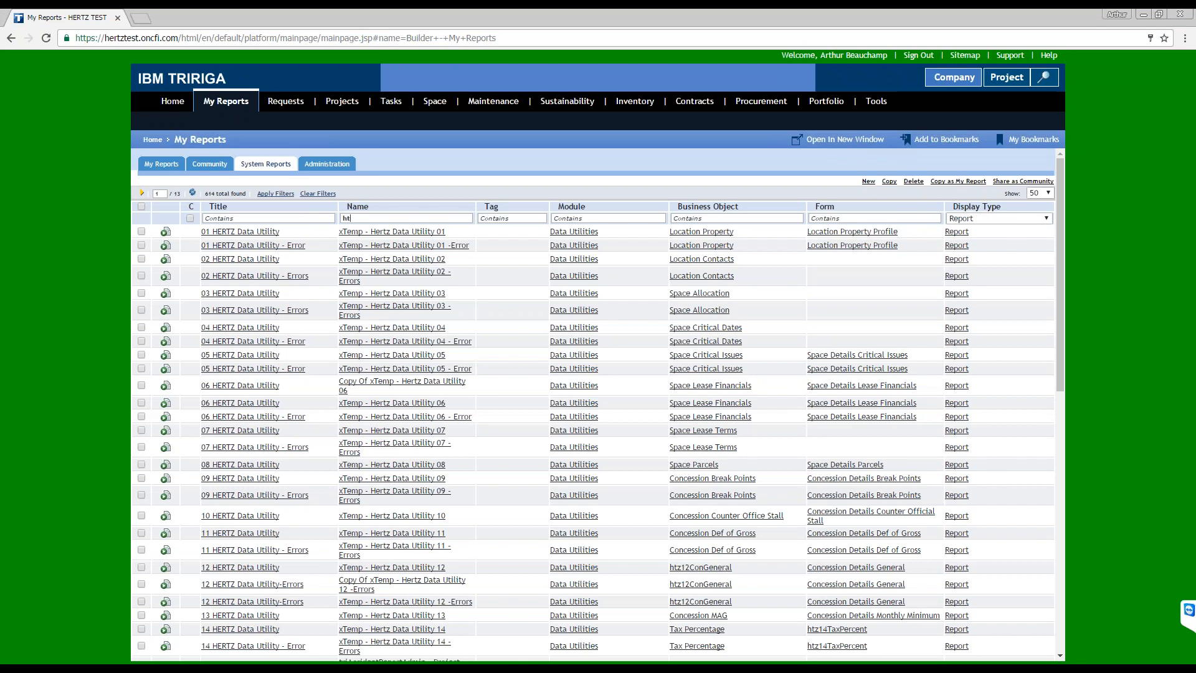
pyautogui.write('z - tri')
pyautogui.press('Return')
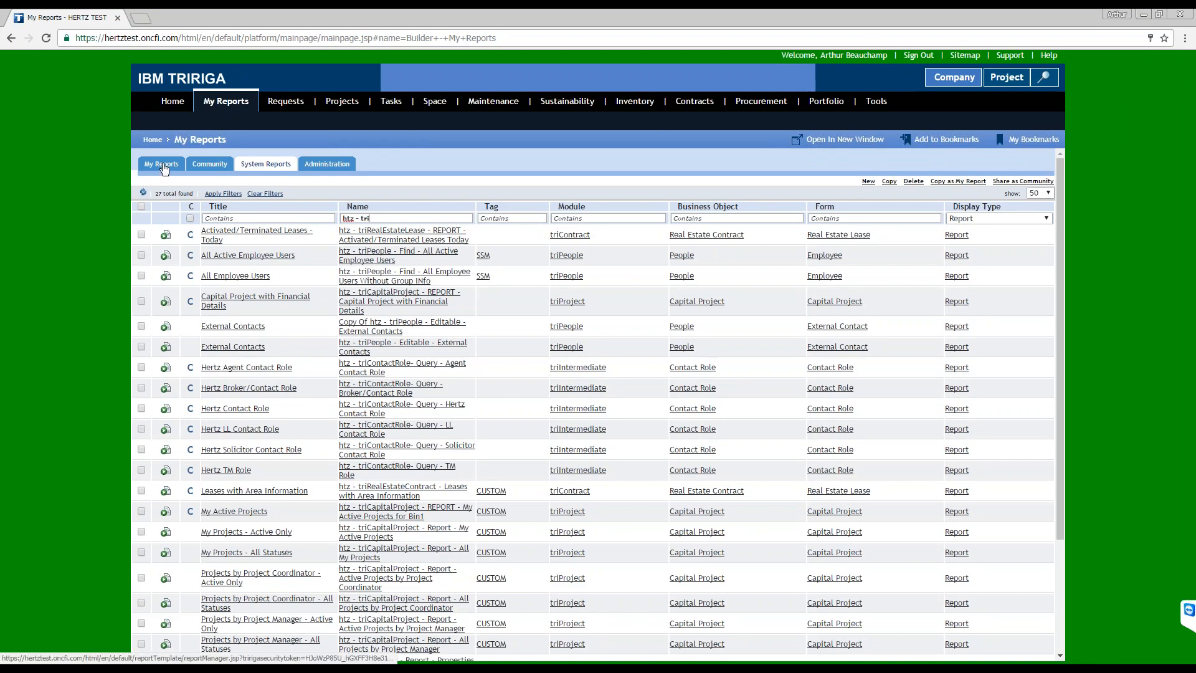
# Look at the community reports, search the system reports for names containing "unit", and clear that search term
pyautogui.click(209, 165)
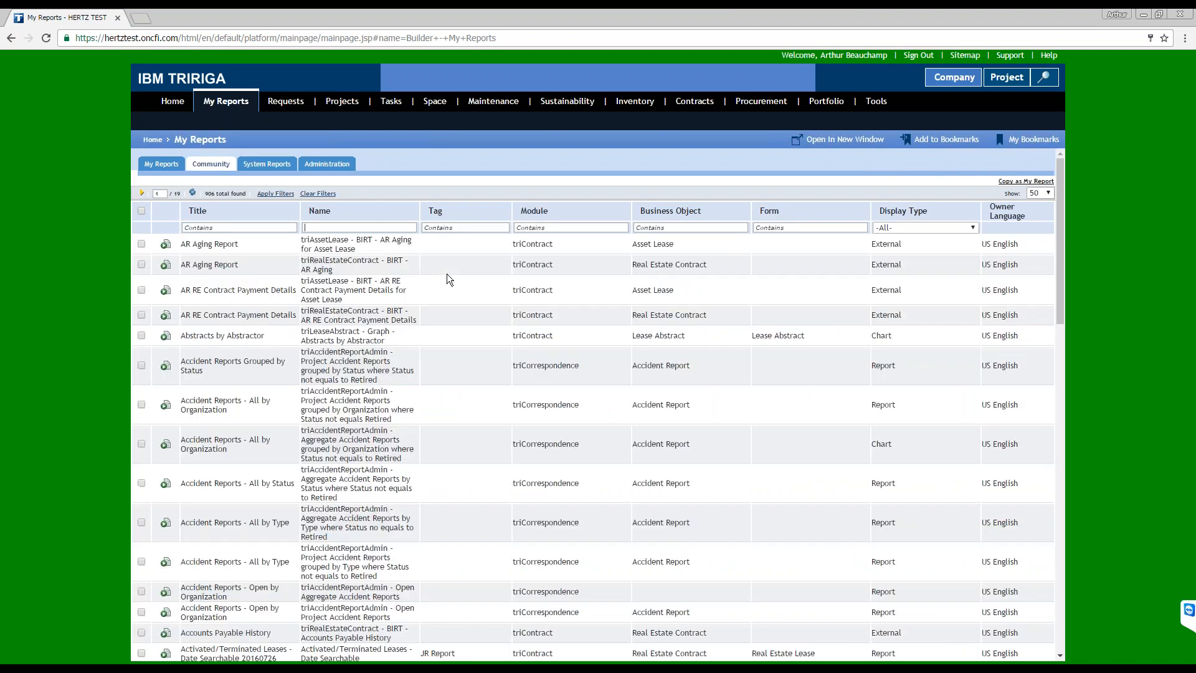
pyautogui.click(264, 165)
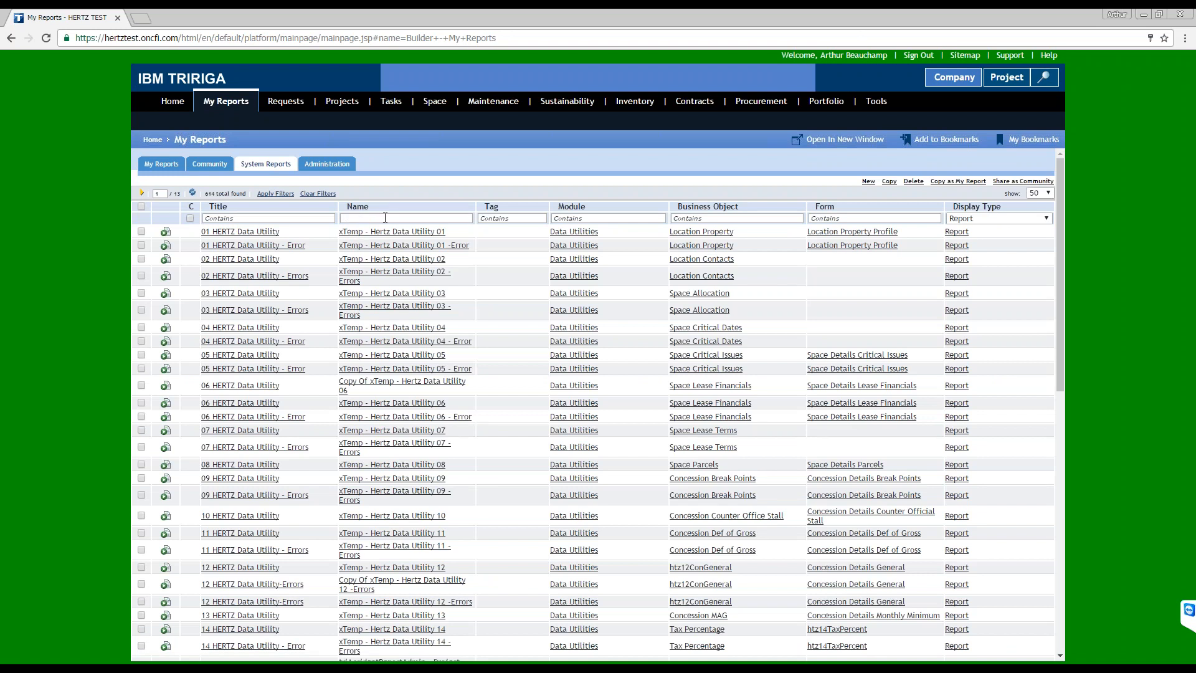
pyautogui.write('unit')
pyautogui.press('Return')
pyautogui.hotkey('ctrl', 'a')
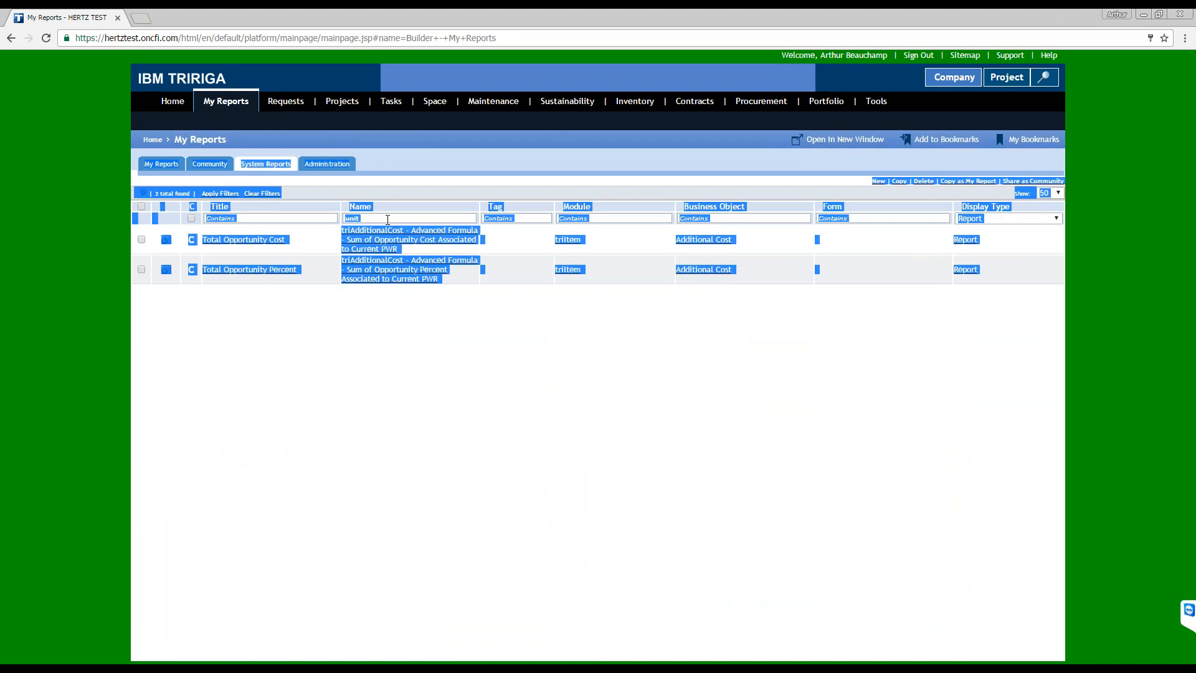
pyautogui.doubleClick(383, 217)
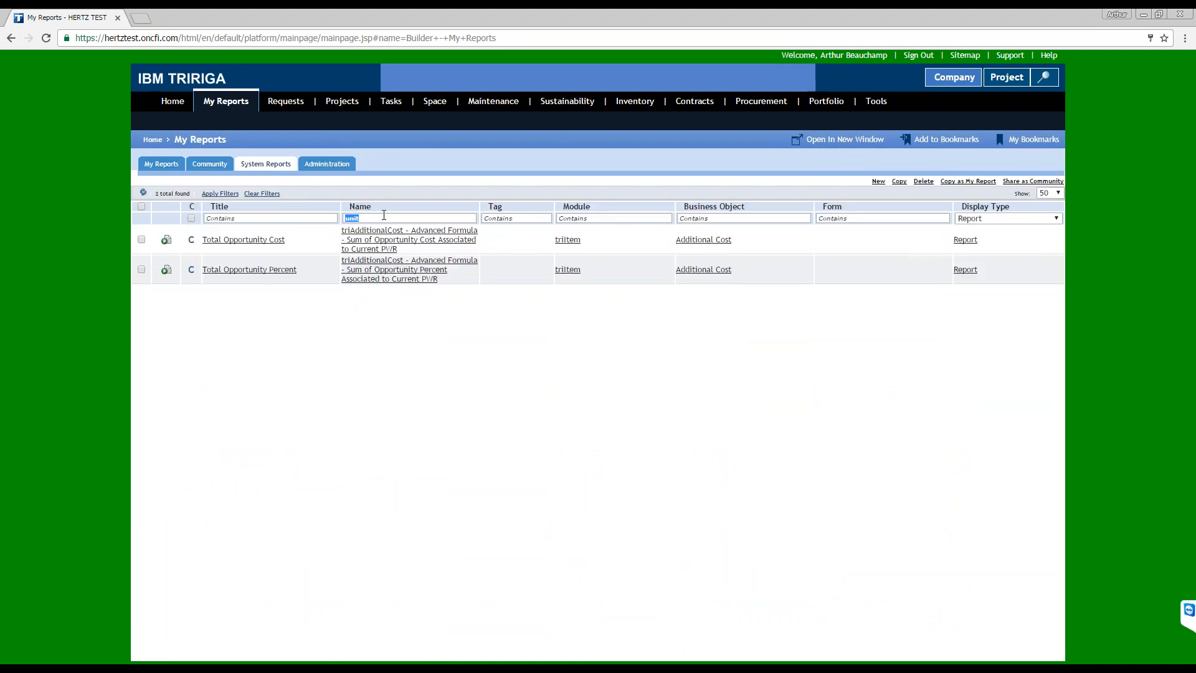
pyautogui.press('BackSpace')
# Review the Buildings and Property record lists in the portfolio
pyautogui.click(818, 106)
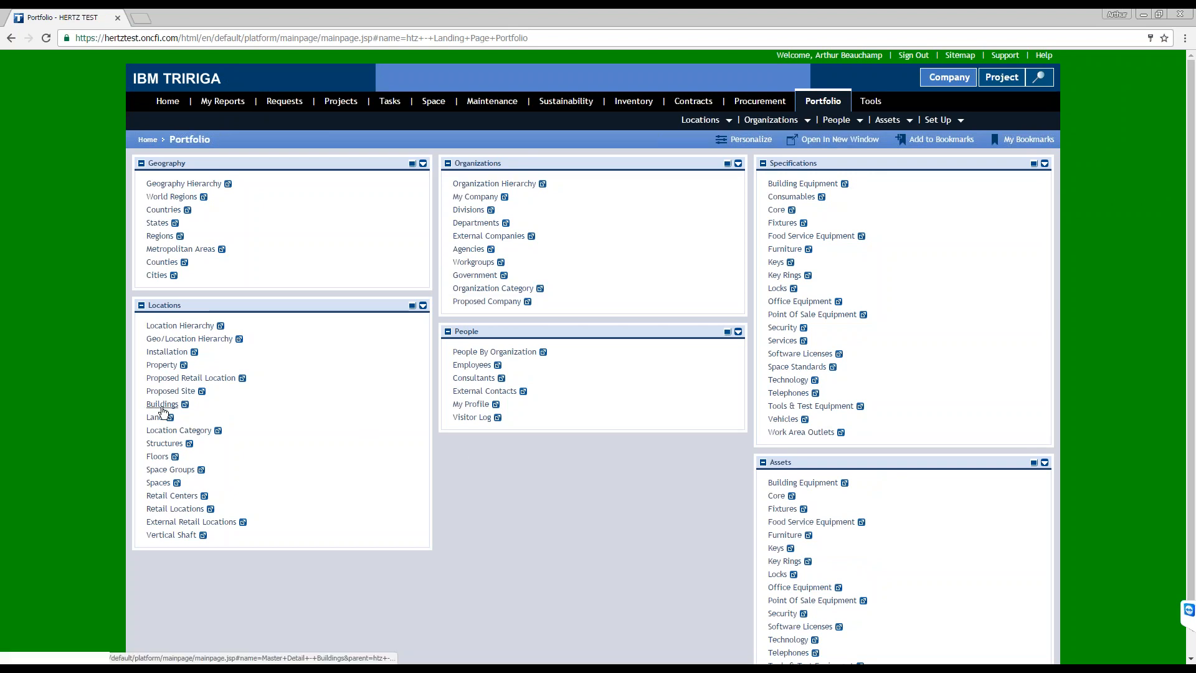
pyautogui.click(173, 409)
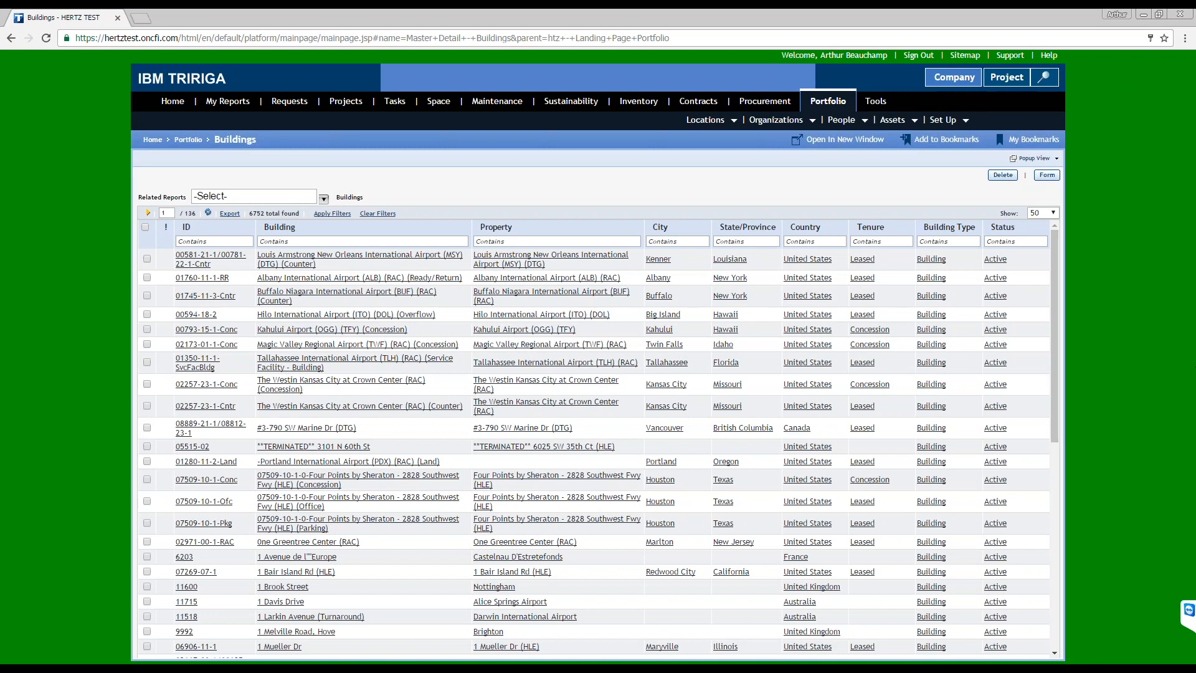
pyautogui.click(828, 105)
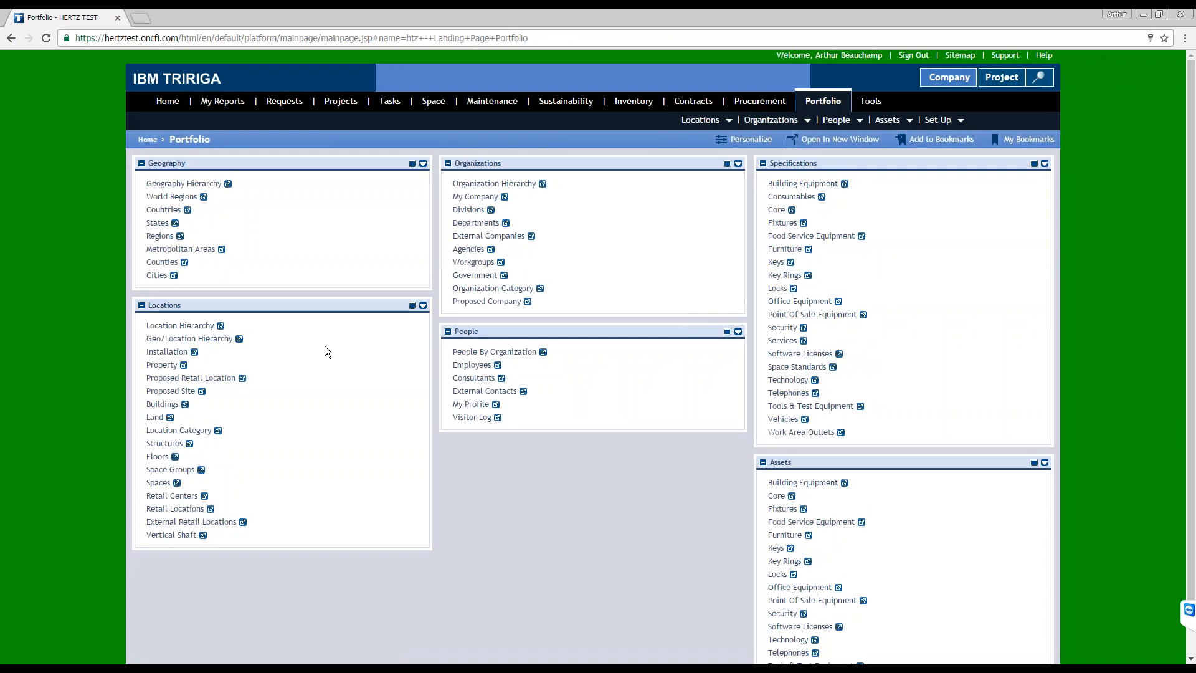
pyautogui.click(177, 364)
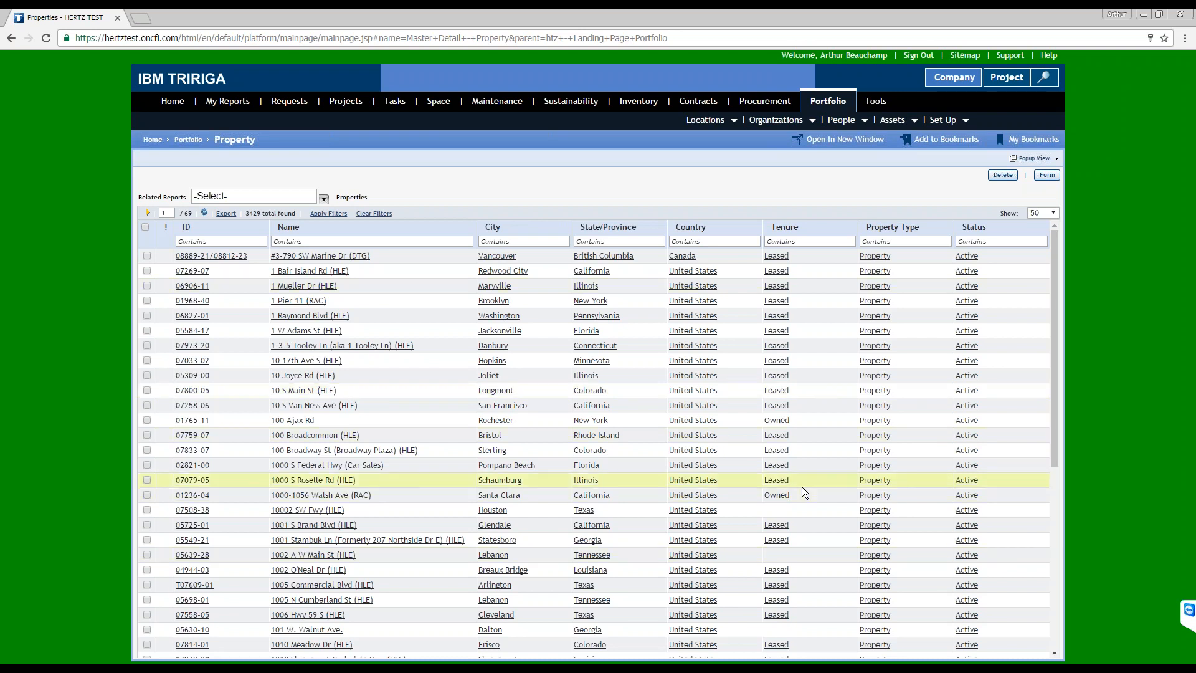
# Return to the system reports and start a new report definition
pyautogui.click(228, 101)
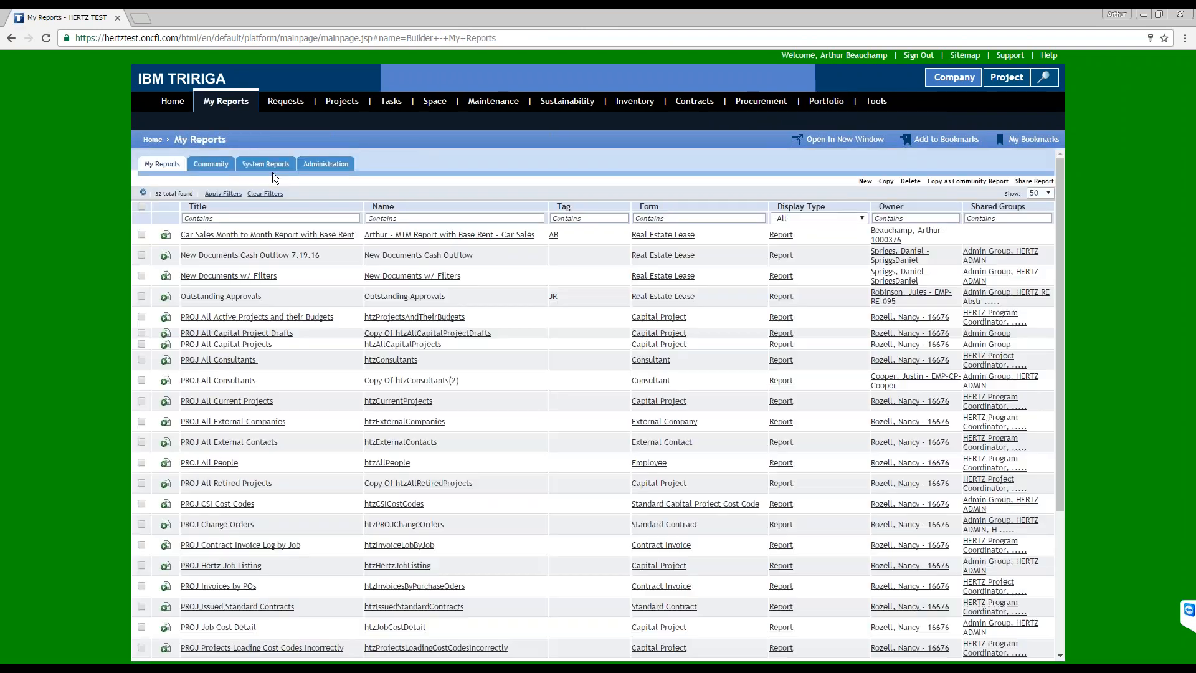
pyautogui.click(272, 164)
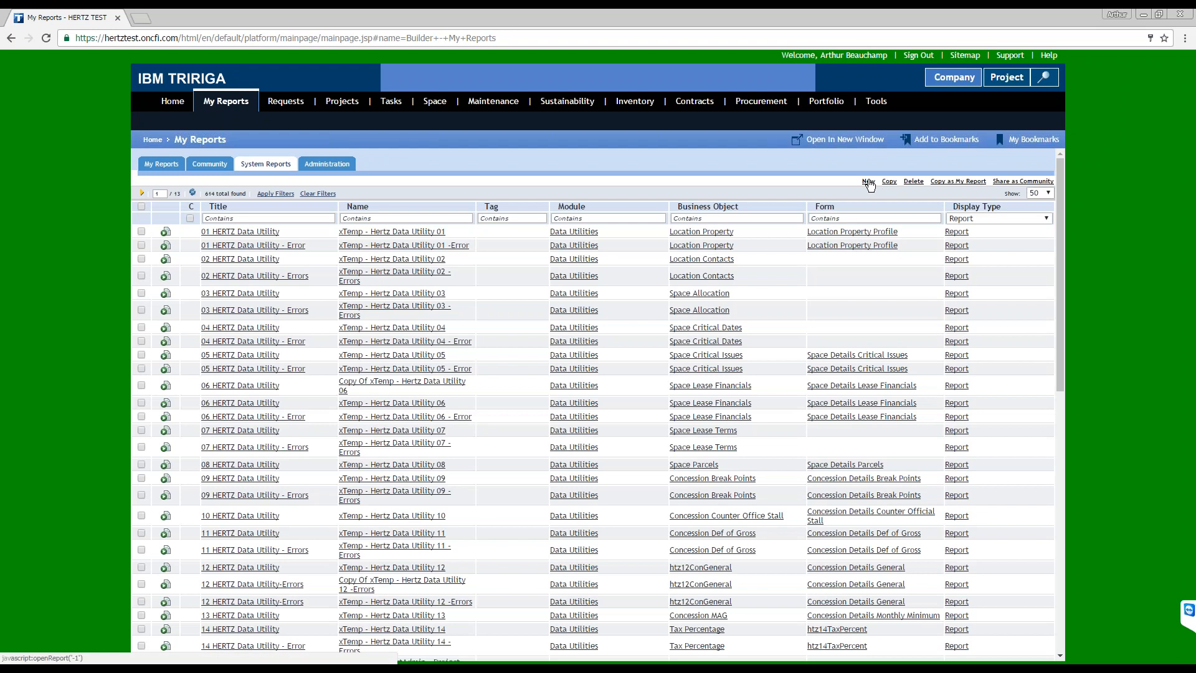
pyautogui.click(868, 182)
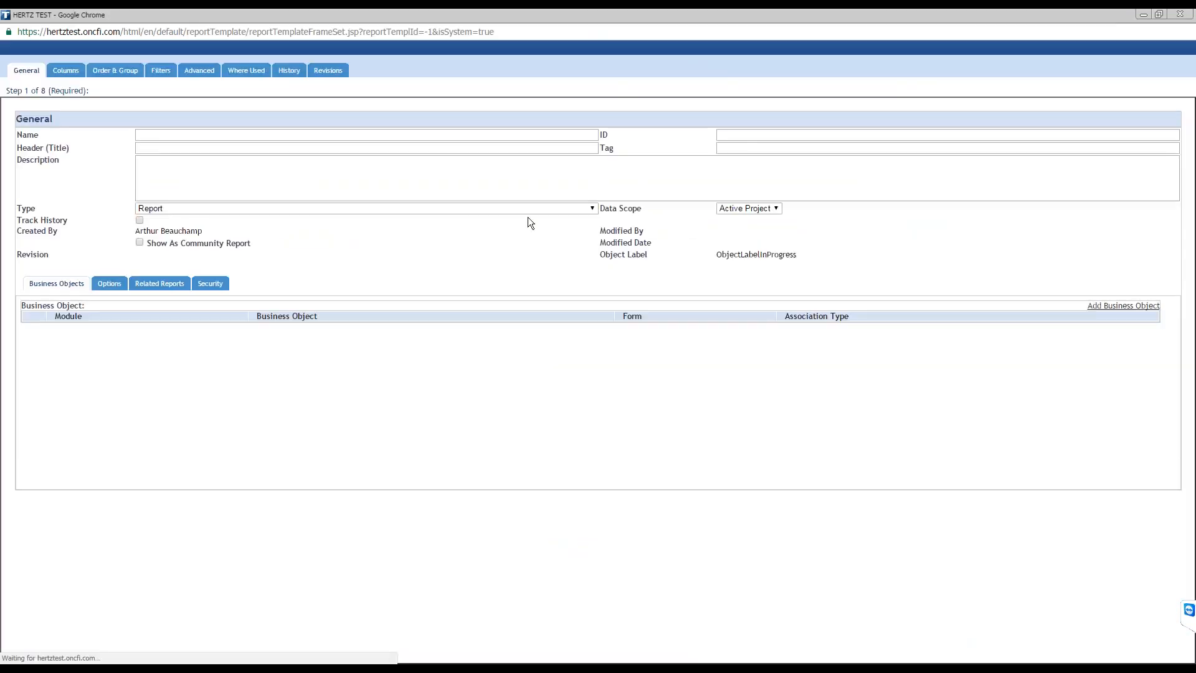
# Name the new report "htz - triProperty - Properties associated with Buildings"
pyautogui.click(457, 131)
pyautogui.write('h')
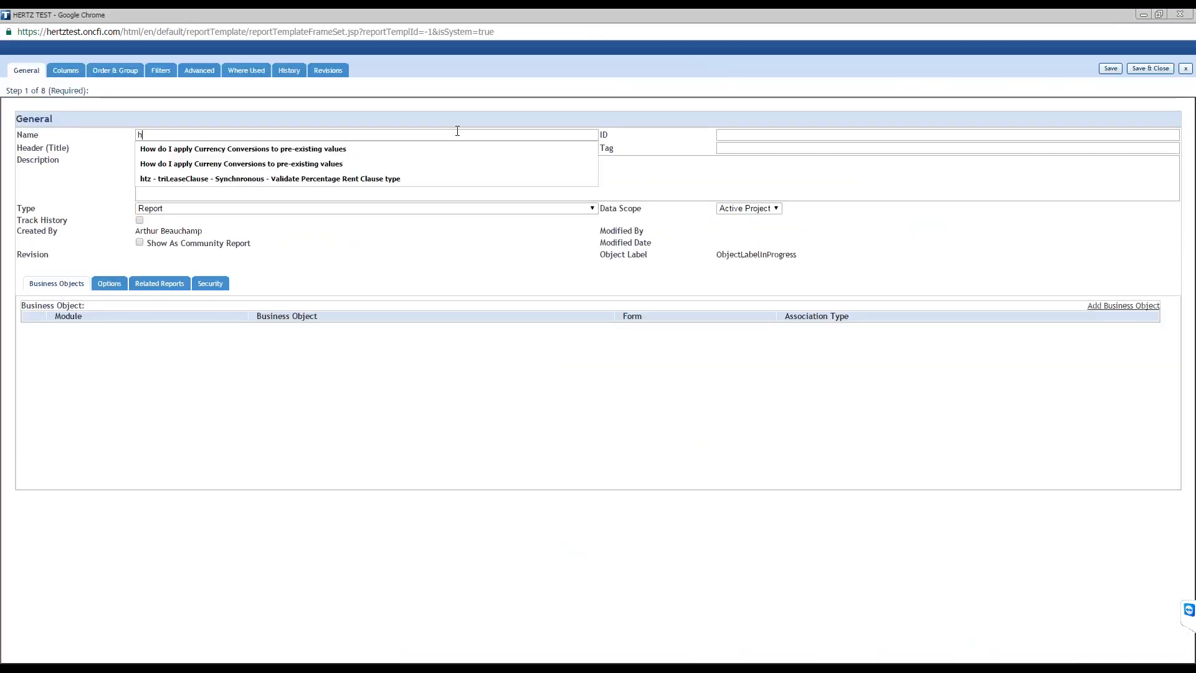
pyautogui.write('tz - triProperty ')
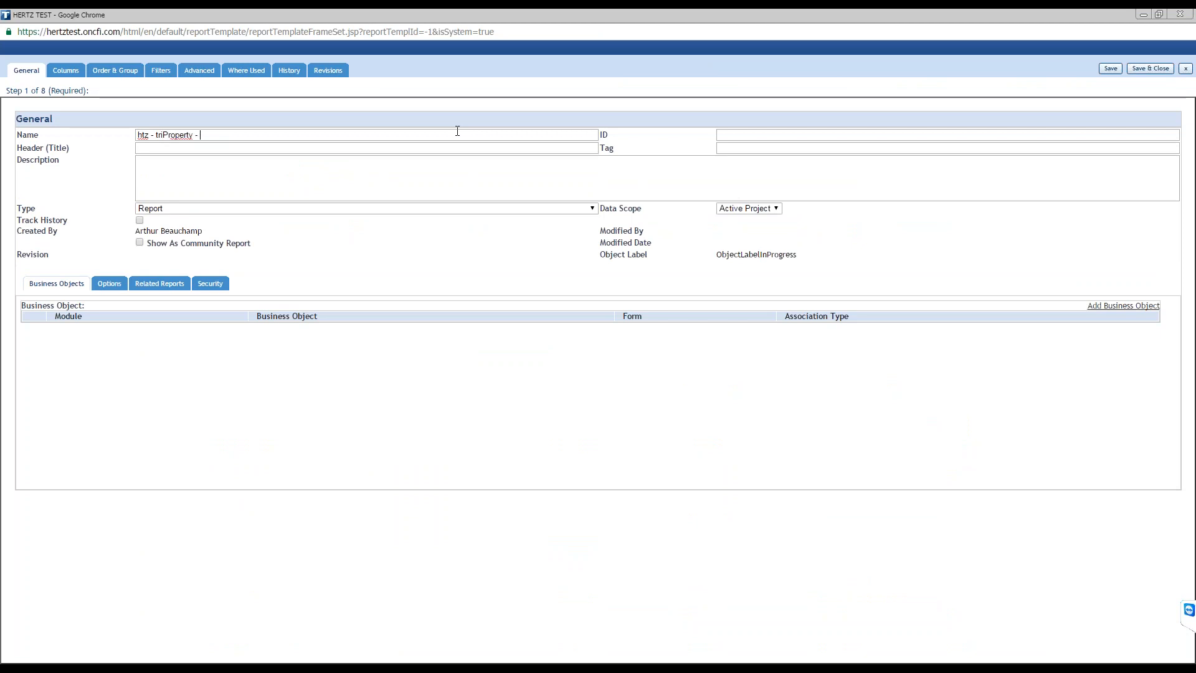
pyautogui.write('- P')
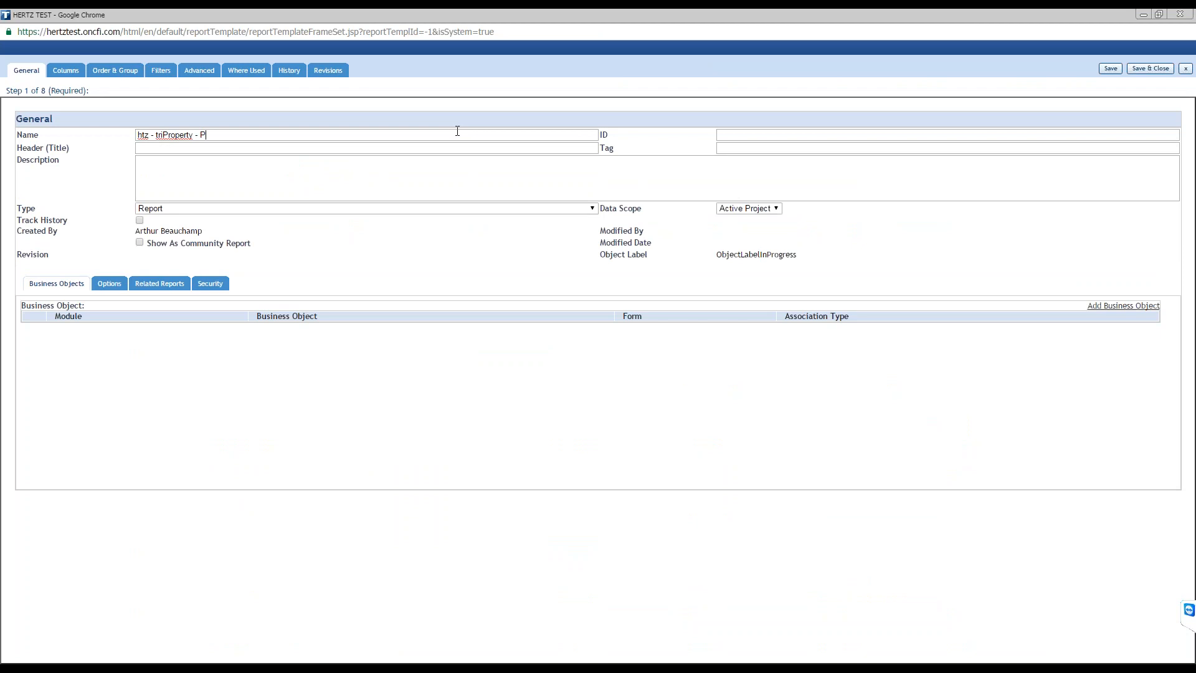
pyautogui.write('roperti')
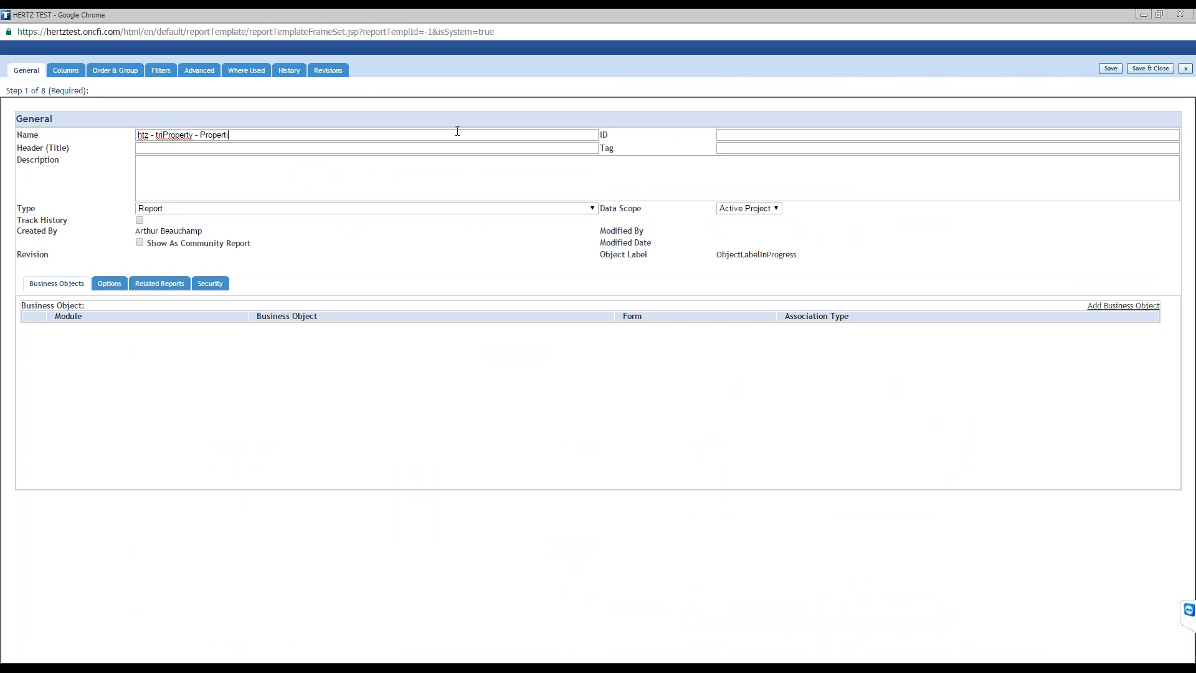
pyautogui.write('es and Buildin')
pyautogui.press('BackSpace')
pyautogui.press('BackSpace')
pyautogui.press('BackSpace')
pyautogui.press('BackSpace')
pyautogui.press('BackSpace')
pyautogui.press('BackSpace')
pyautogui.press('BackSpace')
pyautogui.press('BackSpace')
pyautogui.press('BackSpace')
pyautogui.press('BackSpace')
pyautogui.press('BackSpace')
pyautogui.write('nd Bui')
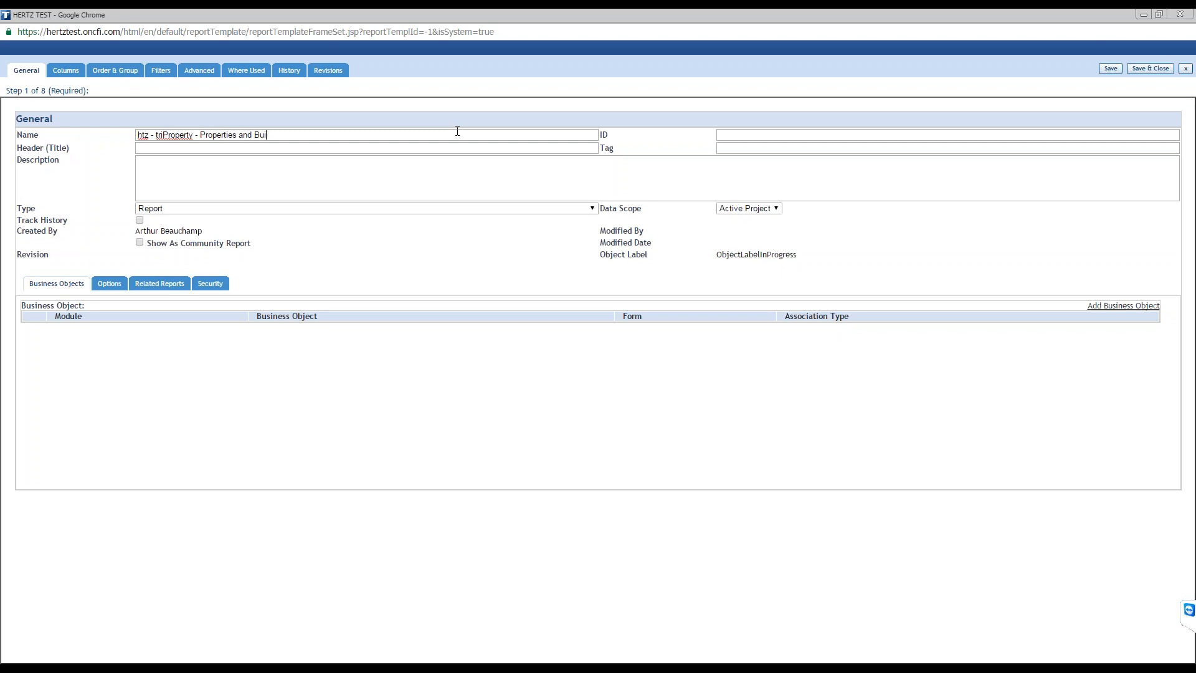
pyautogui.press('BackSpace')
pyautogui.press('BackSpace')
pyautogui.press('BackSpace')
pyautogui.press('BackSpace')
pyautogui.press('BackSpace')
pyautogui.write('asso')
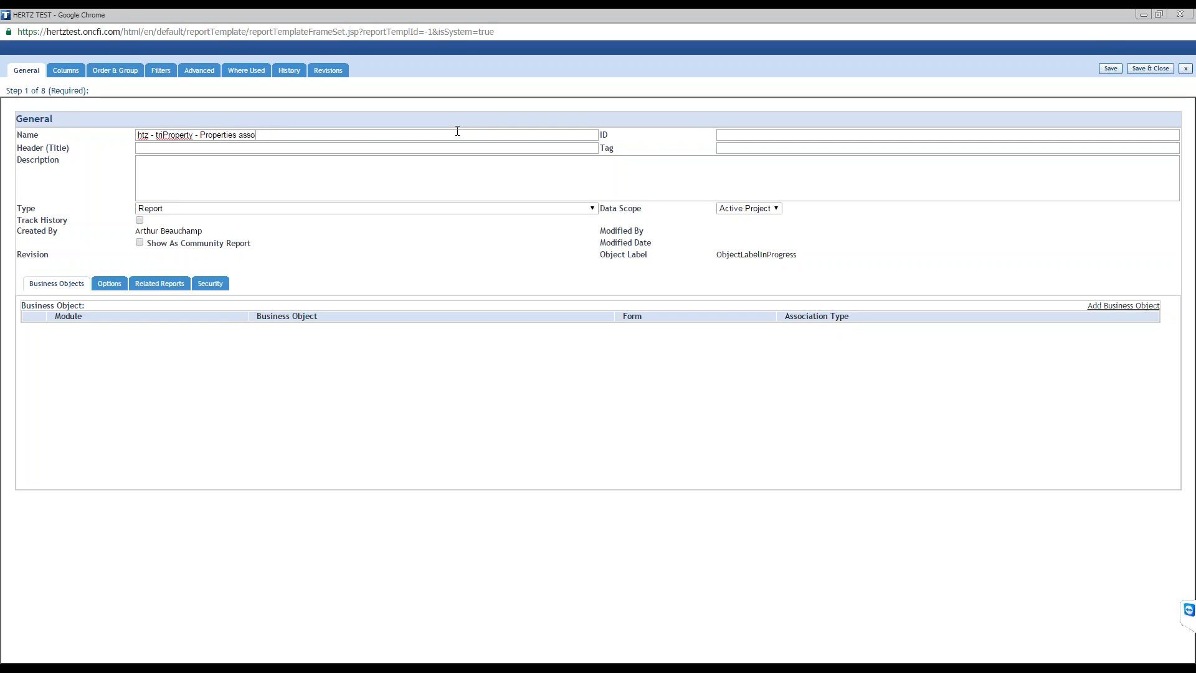
pyautogui.write('ciated with Buildings')
# Copy "Properties associated with Buildings" from the report name into the header title
pyautogui.moveTo(342, 135); pyautogui.dragTo(203, 135)
pyautogui.hotkey('ctrl', 'c')
pyautogui.click(216, 151)
pyautogui.hotkey('ctrl', 'v')
pyautogui.tripleClick(353, 135)
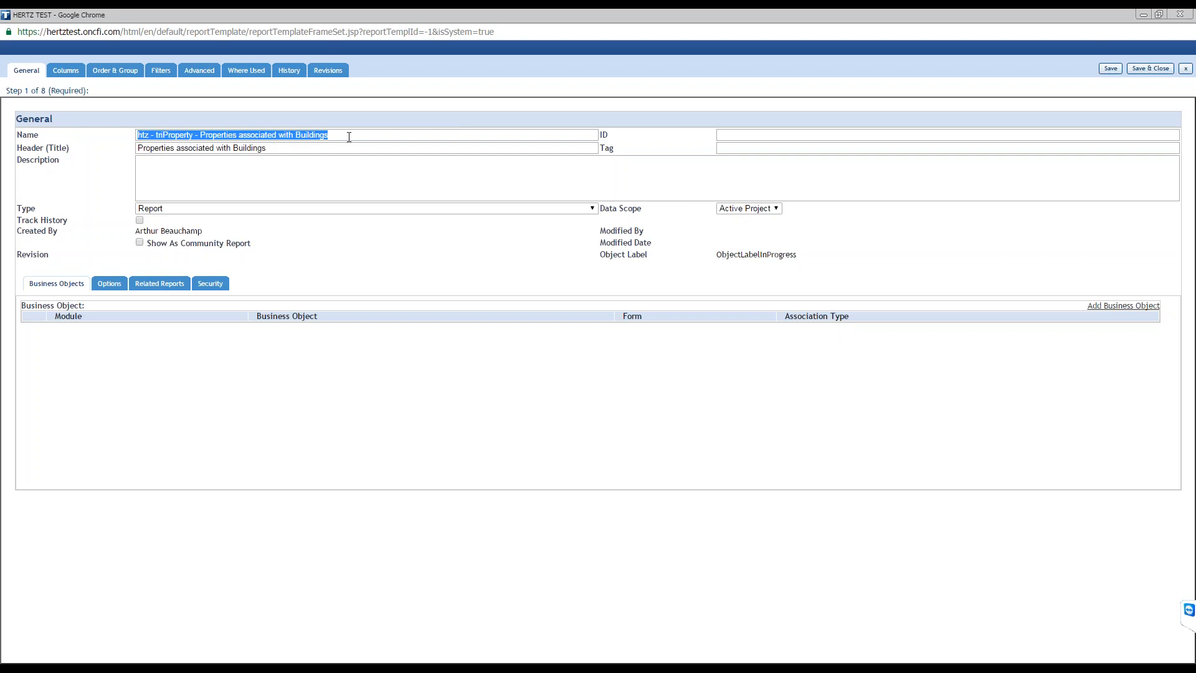
pyautogui.click(185, 652)
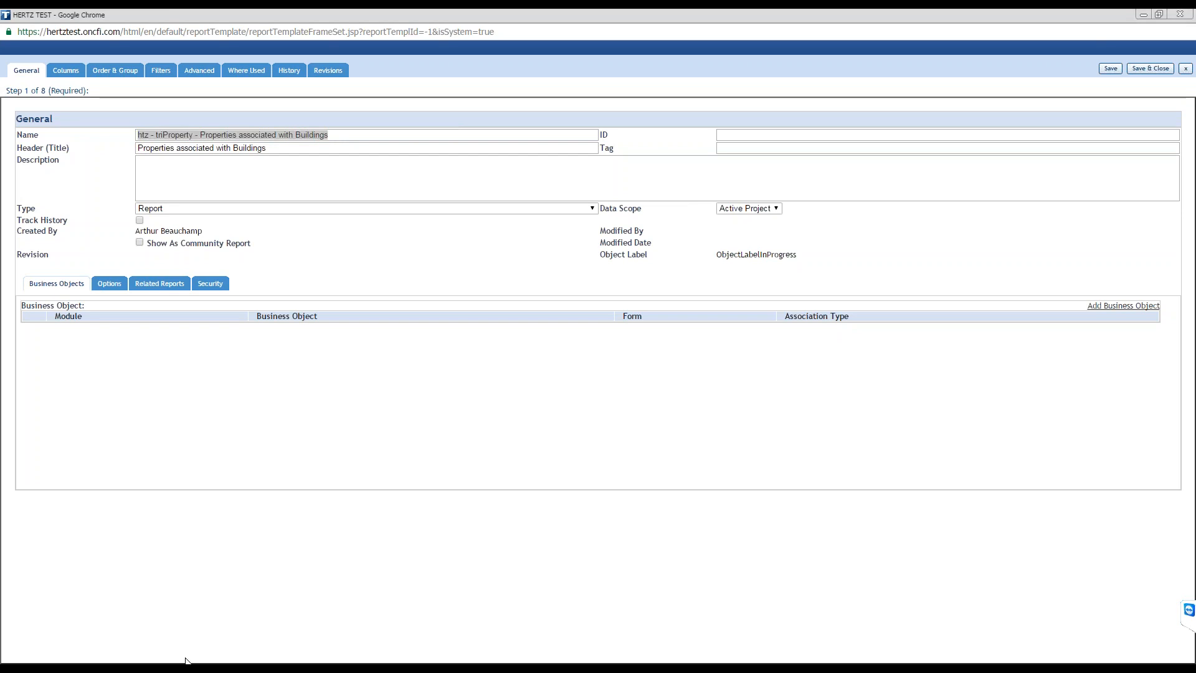
pyautogui.click(203, 323)
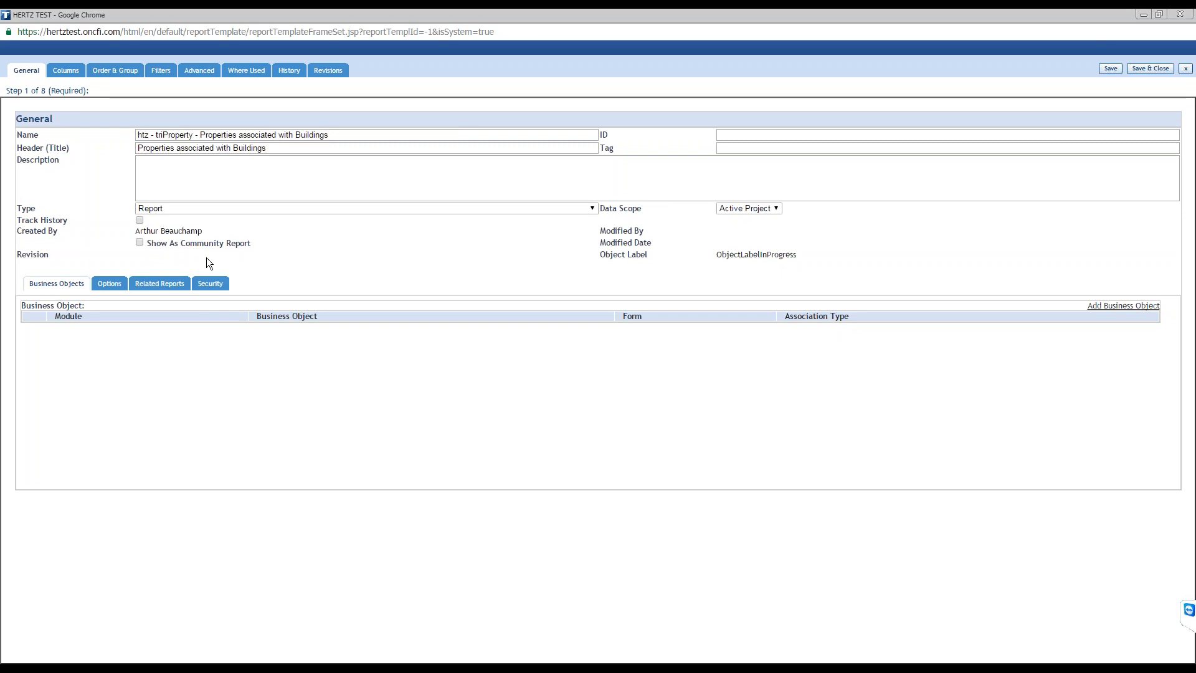
# Add the Location module's Property (triProperty) business object with the Property (htzProperty) form, and save the report
pyautogui.click(1101, 306)
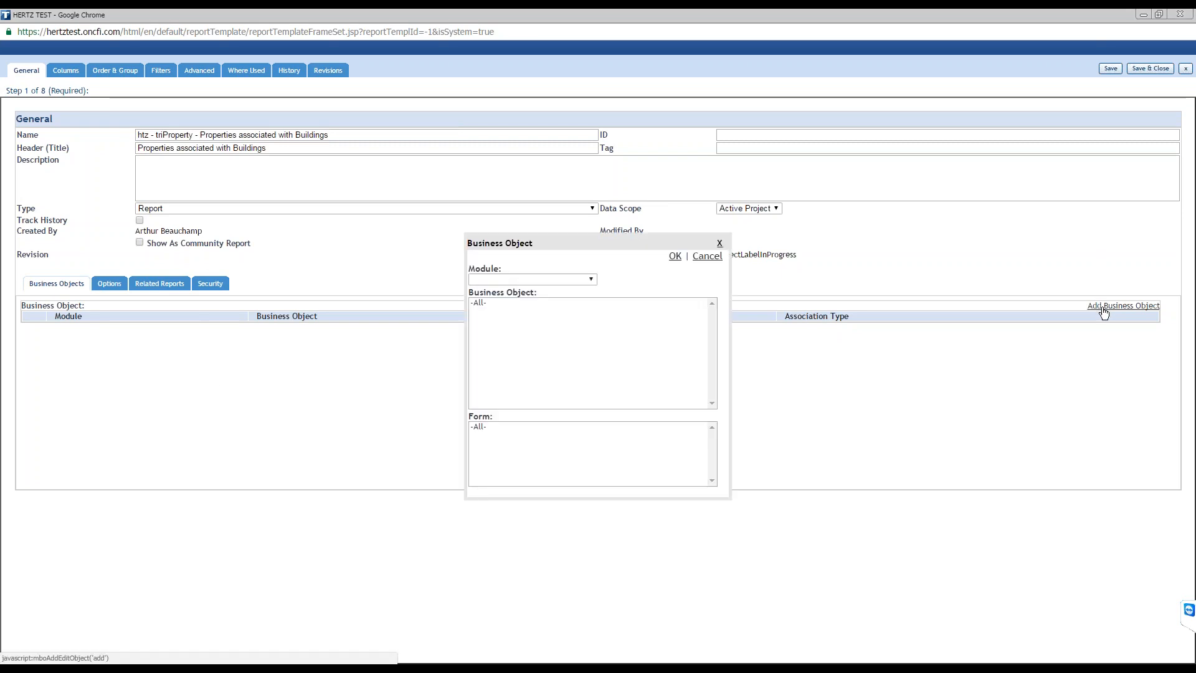
pyautogui.click(585, 279)
pyautogui.moveTo(585, 322)
pyautogui.mouseDown()
pyautogui.moveTo(584, 393)
pyautogui.moveTo(581, 307)
pyautogui.mouseUp()
pyautogui.click(514, 351)
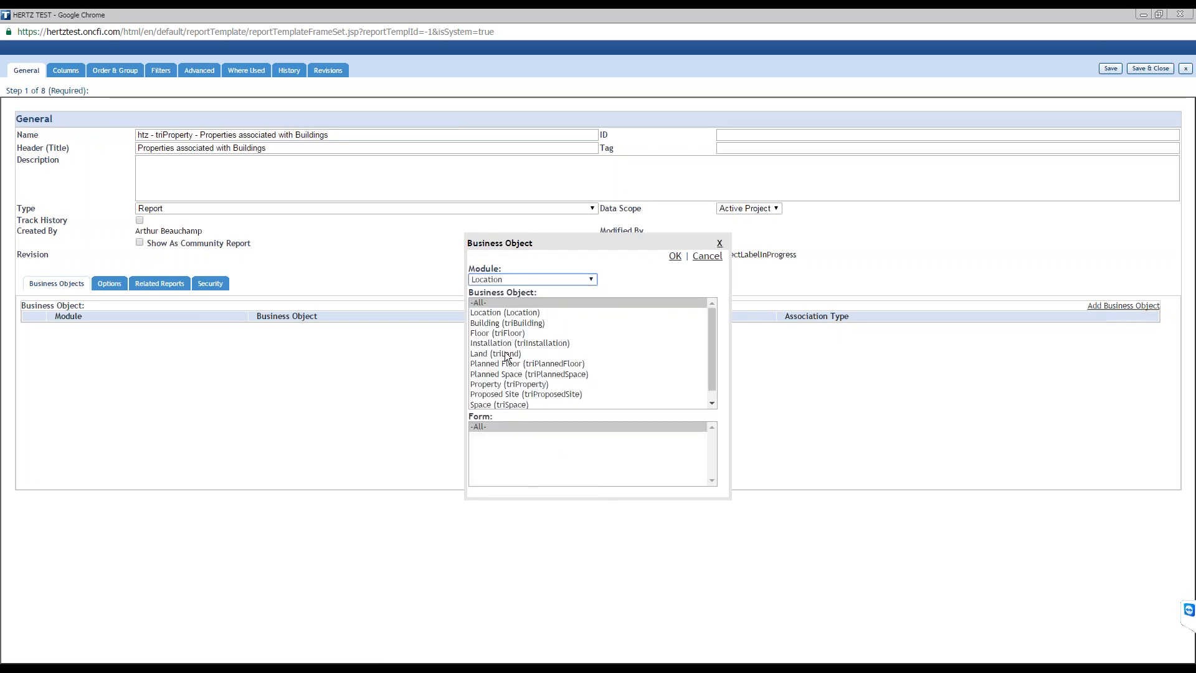
pyautogui.click(508, 384)
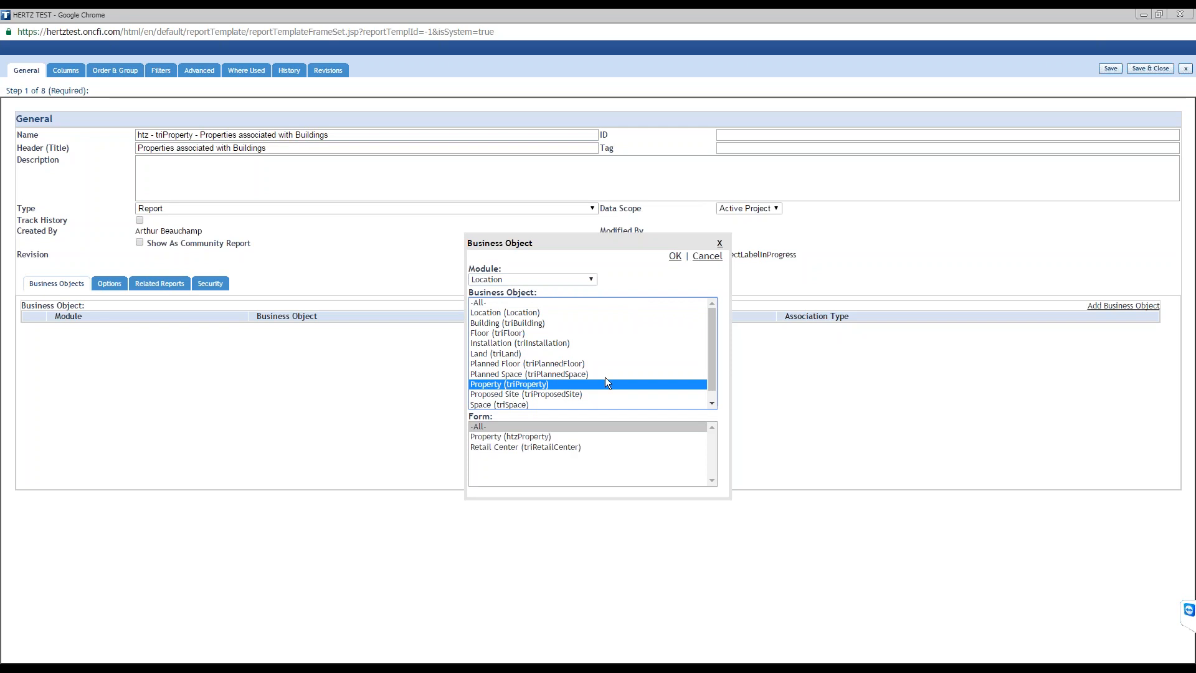
pyautogui.click(540, 438)
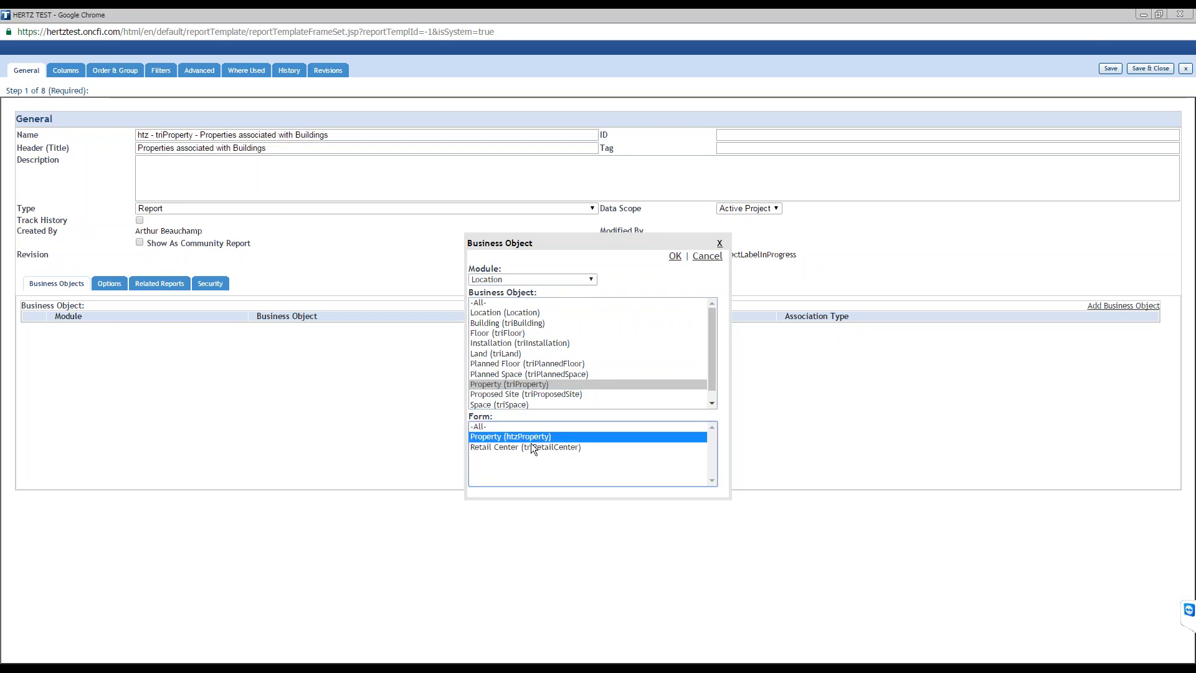
pyautogui.click(675, 257)
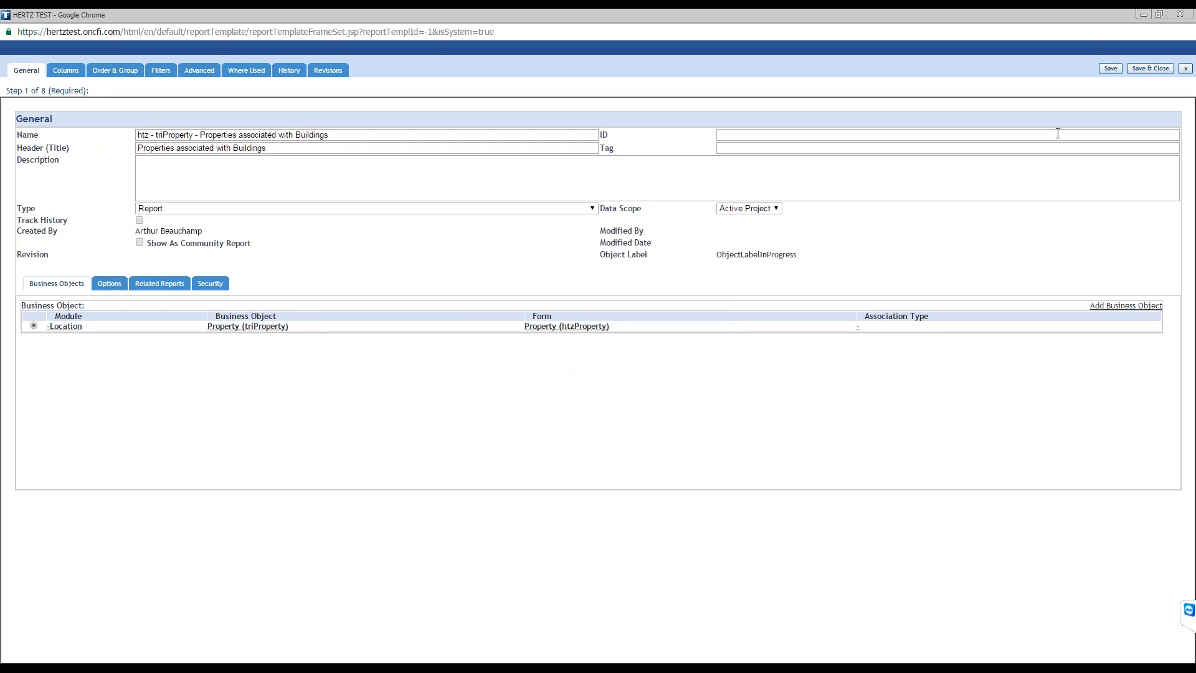
pyautogui.click(1109, 70)
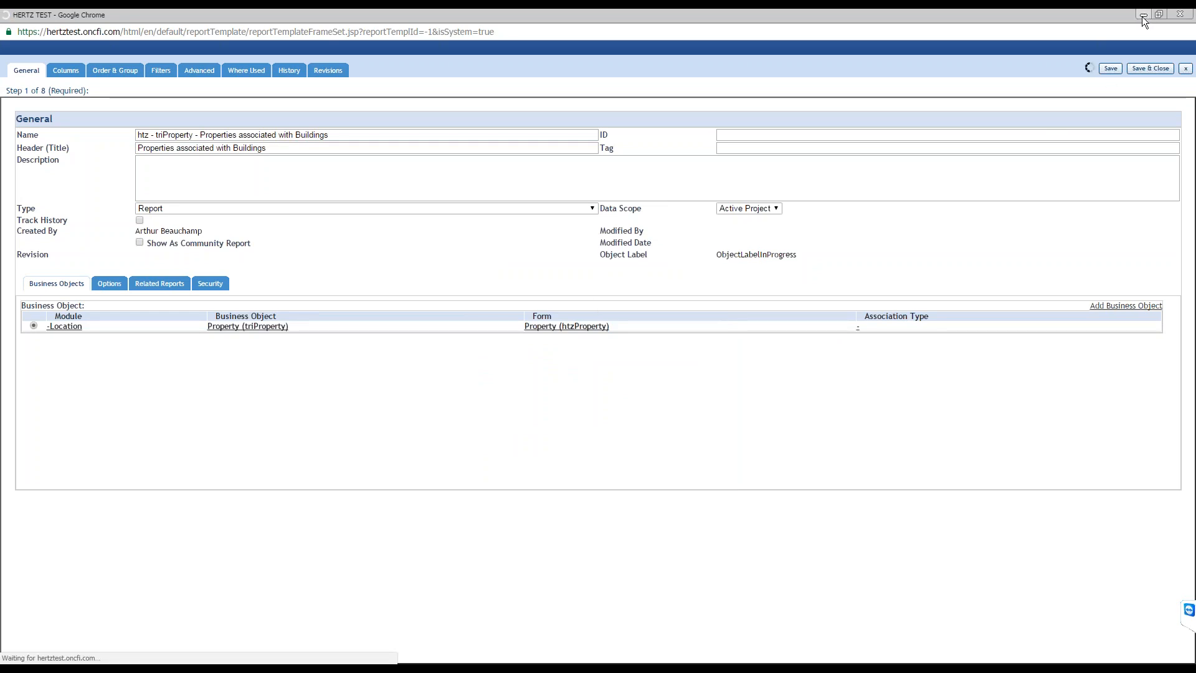
# Leave the report open, go to the portfolio's Property list, and open the first listed property record in a full-size window
pyautogui.click(1143, 15)
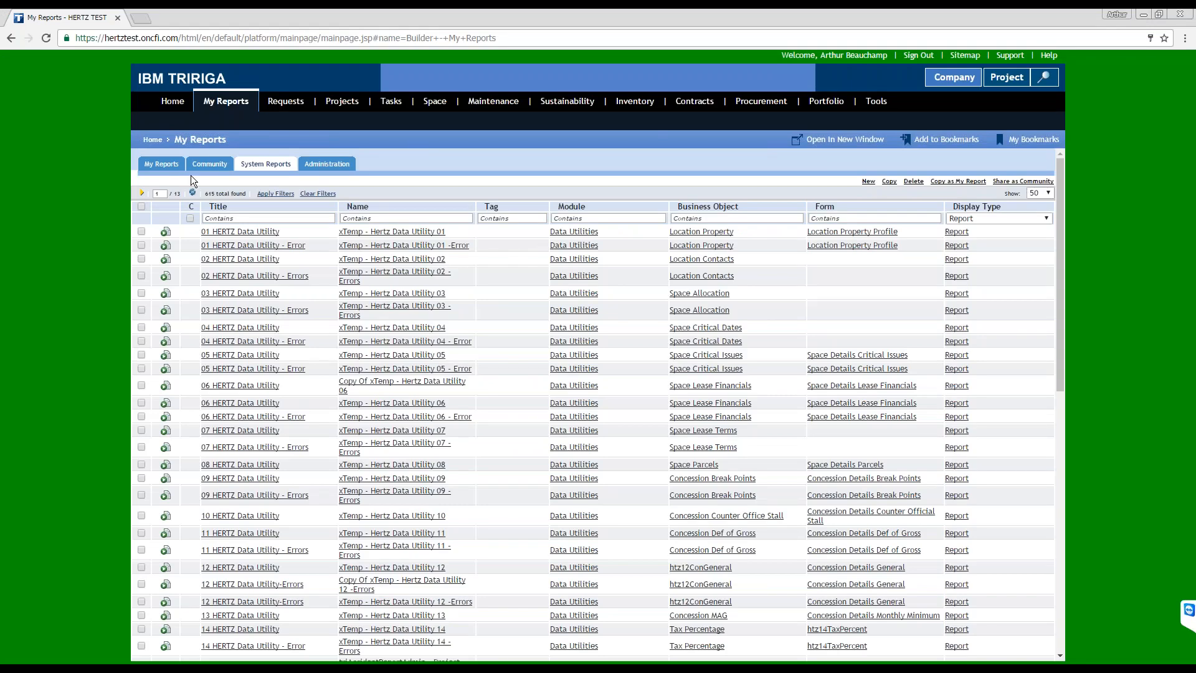
pyautogui.click(55, 668)
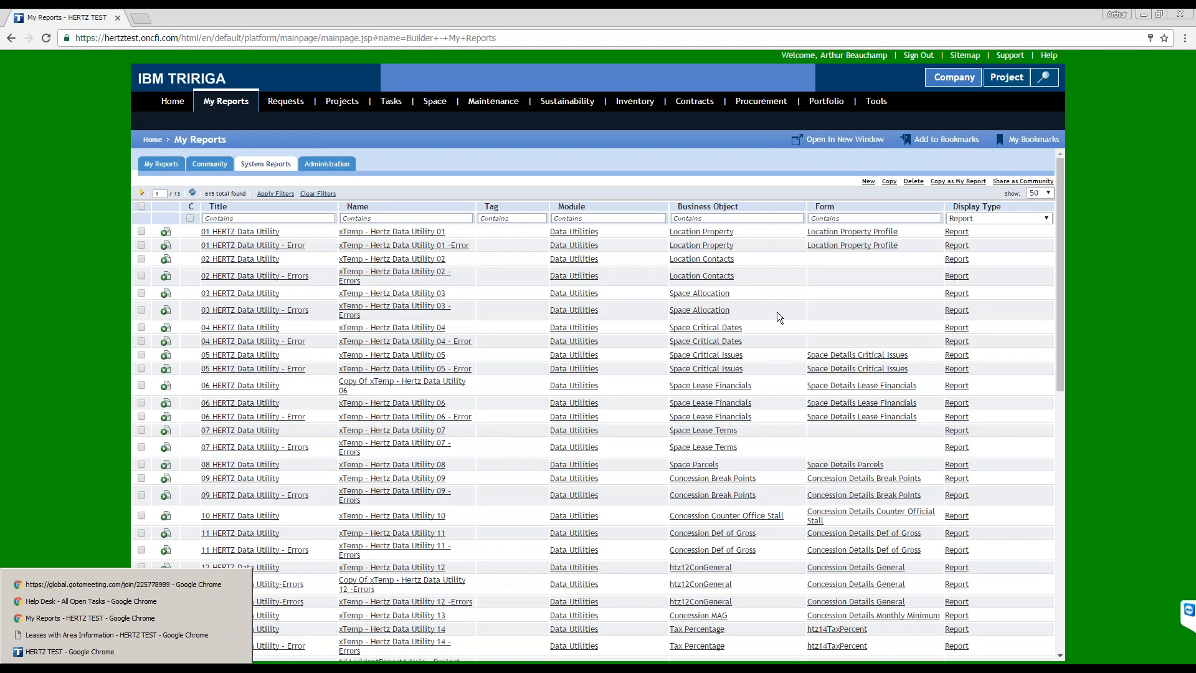
pyautogui.click(816, 102)
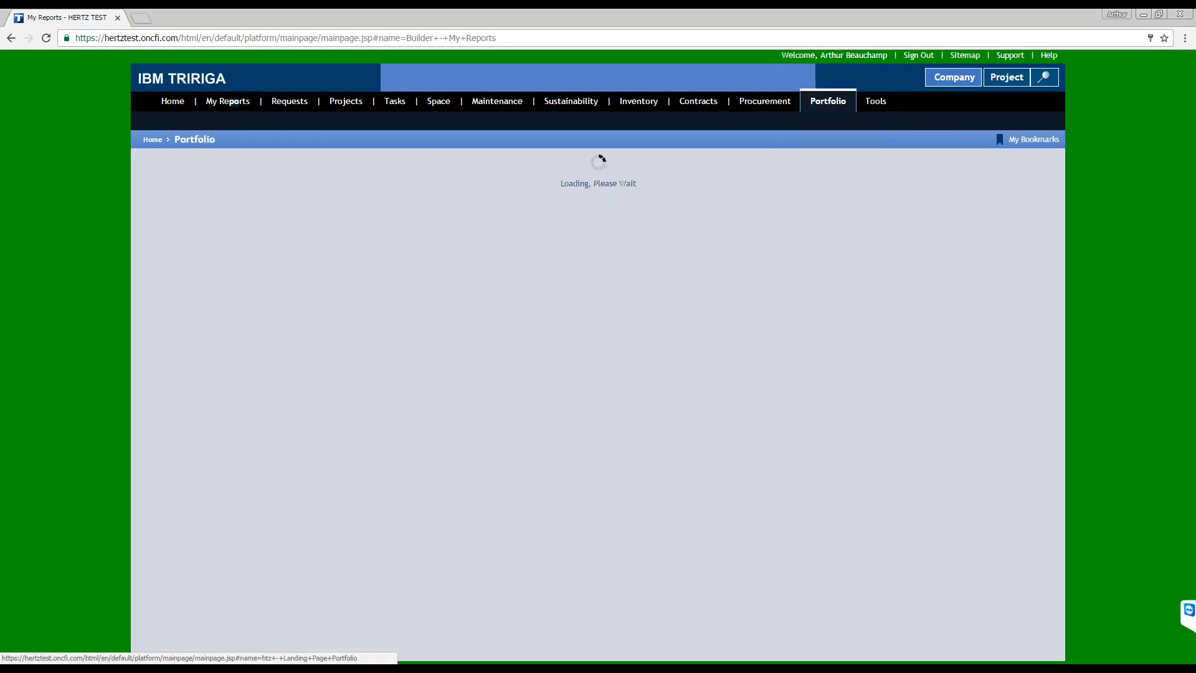
pyautogui.click(161, 365)
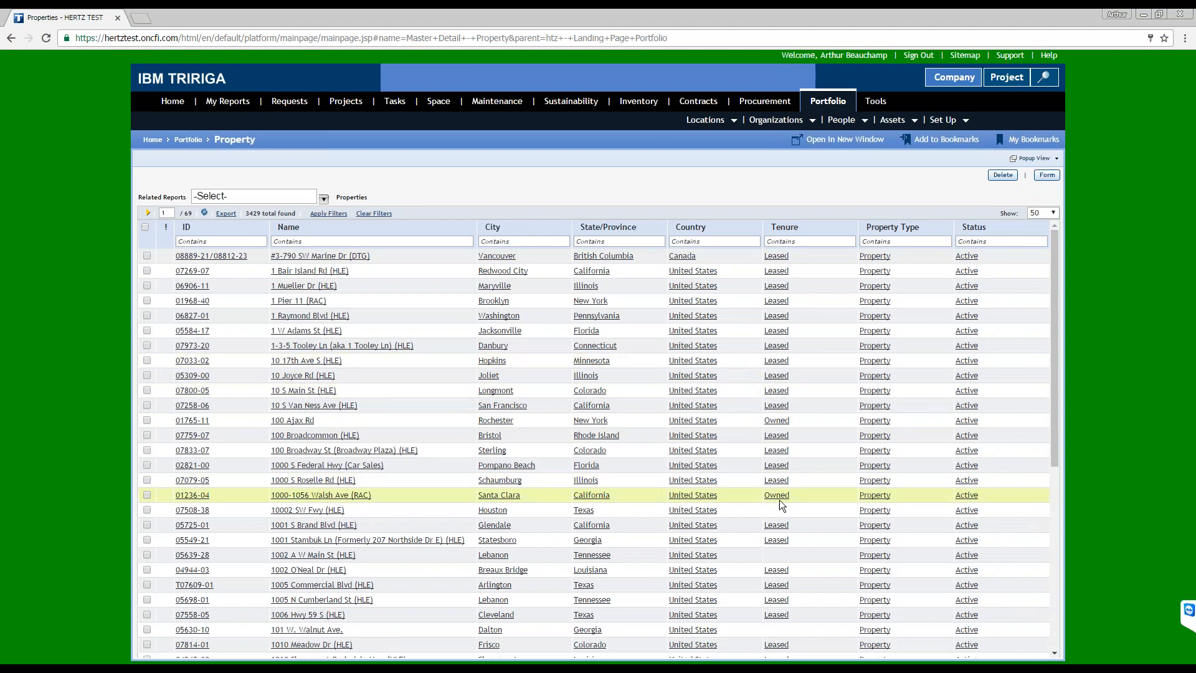
pyautogui.click(777, 256)
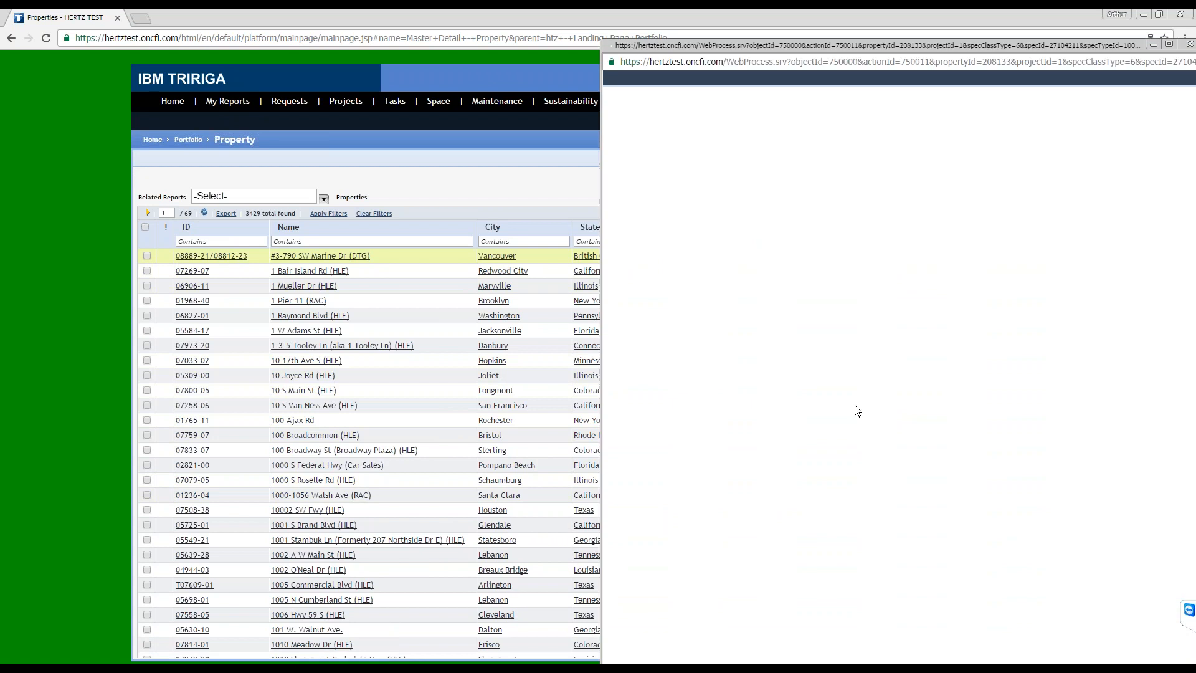
pyautogui.moveTo(766, 44); pyautogui.dragTo(686, 57)
pyautogui.doubleClick(686, 57)
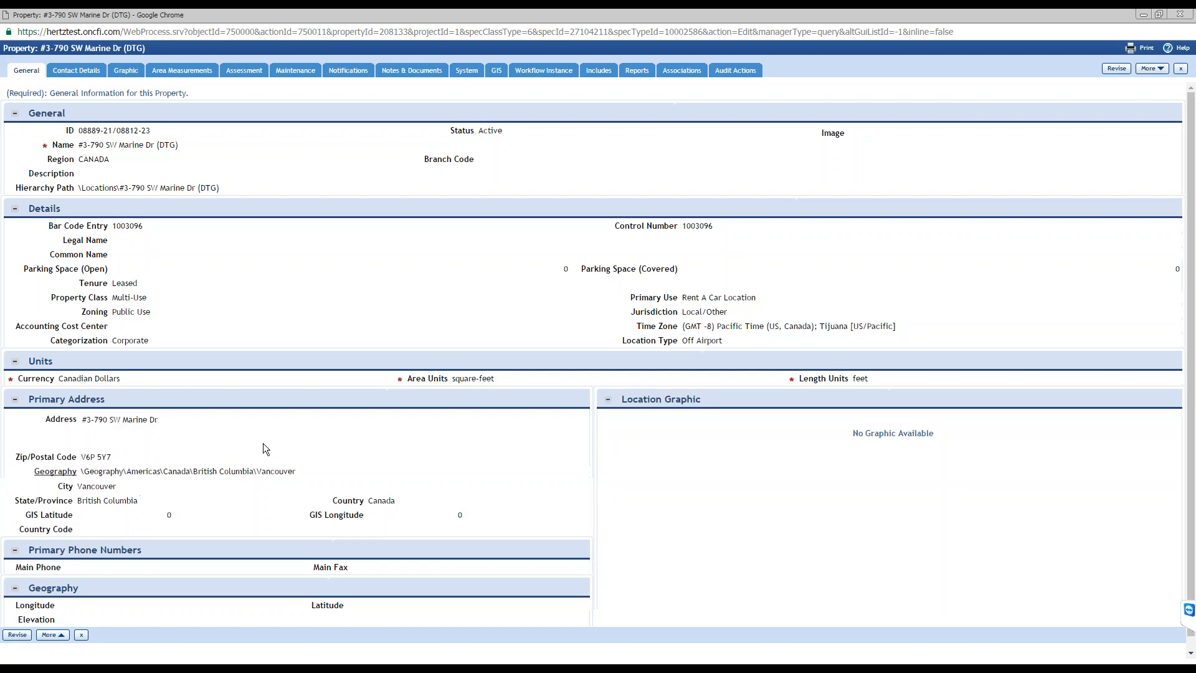
# Examine the property's associations to triBuilding records under the Location module, including their association strings
pyautogui.click(690, 75)
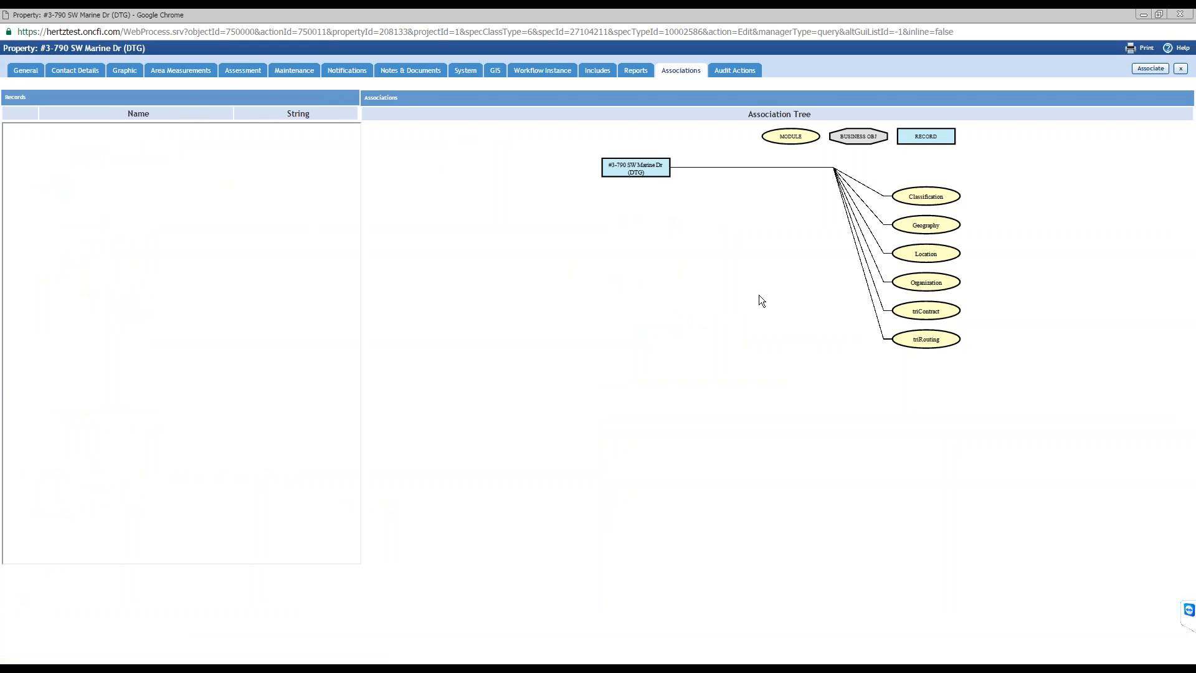
pyautogui.click(937, 254)
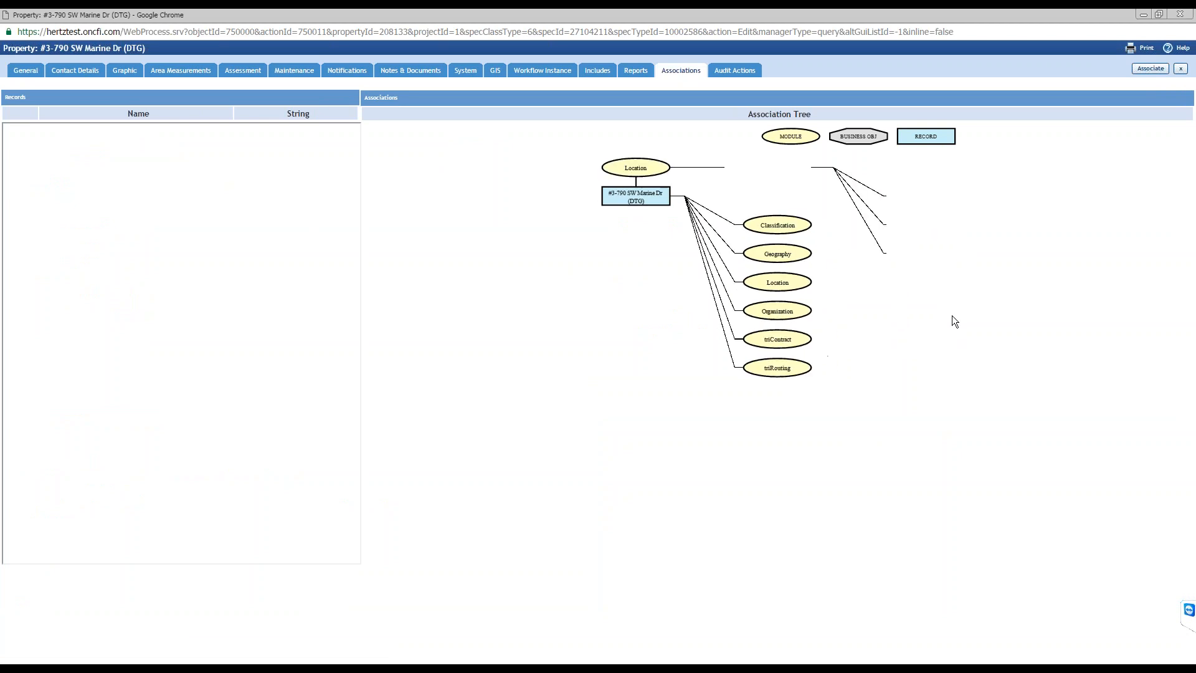
pyautogui.click(937, 219)
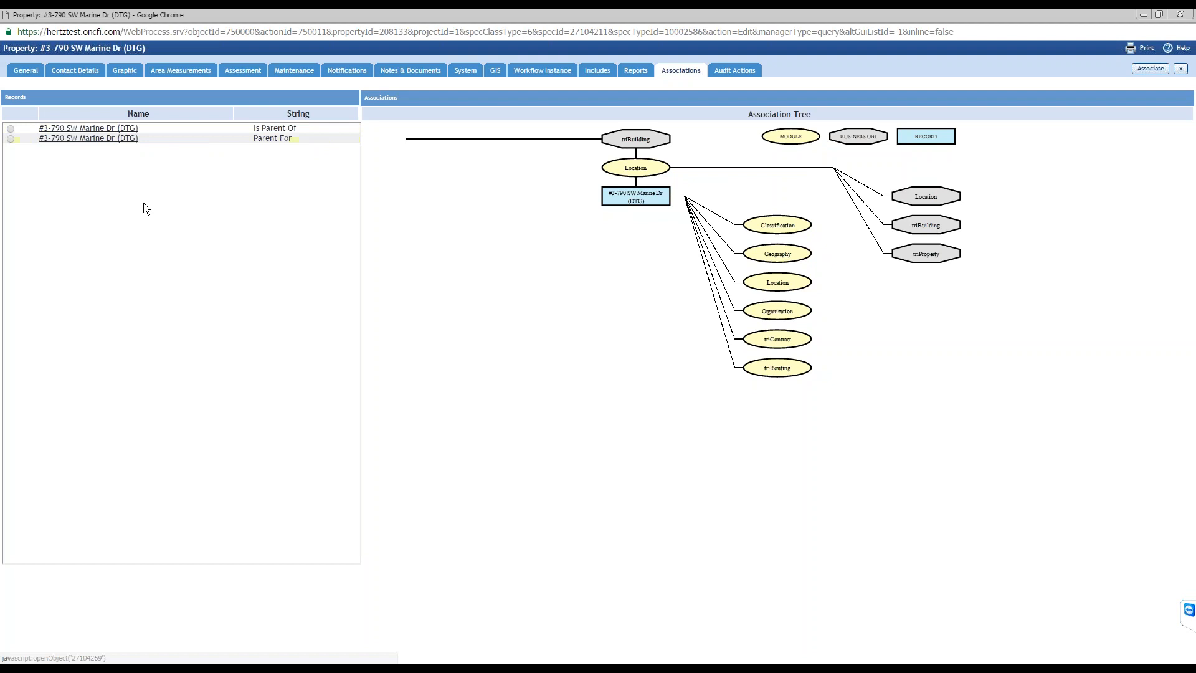
pyautogui.click(272, 143)
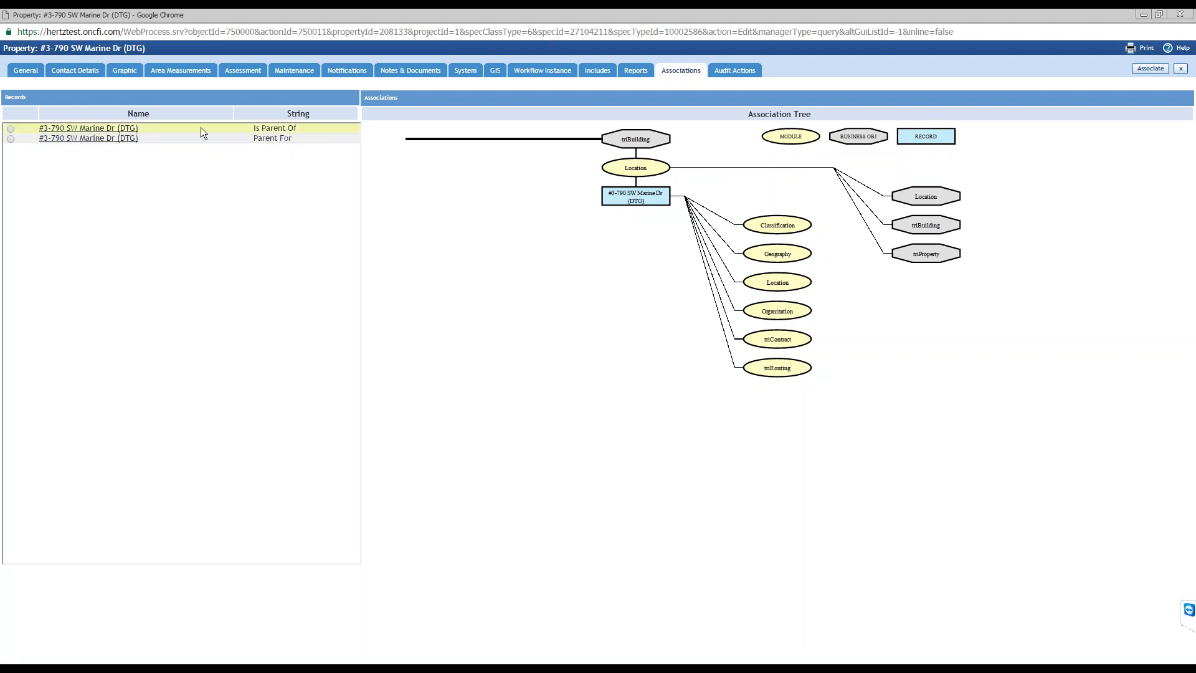
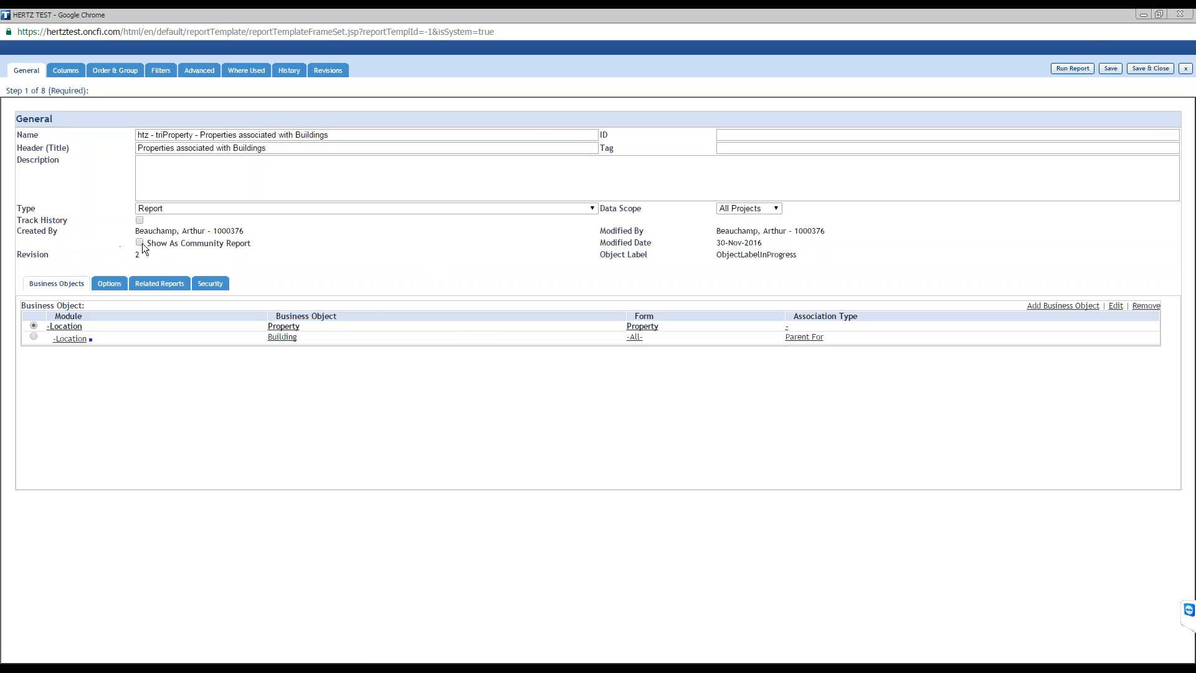
# Show the report as a community report and add the property's ID (triIdTX) as a display column
pyautogui.click(217, 241)
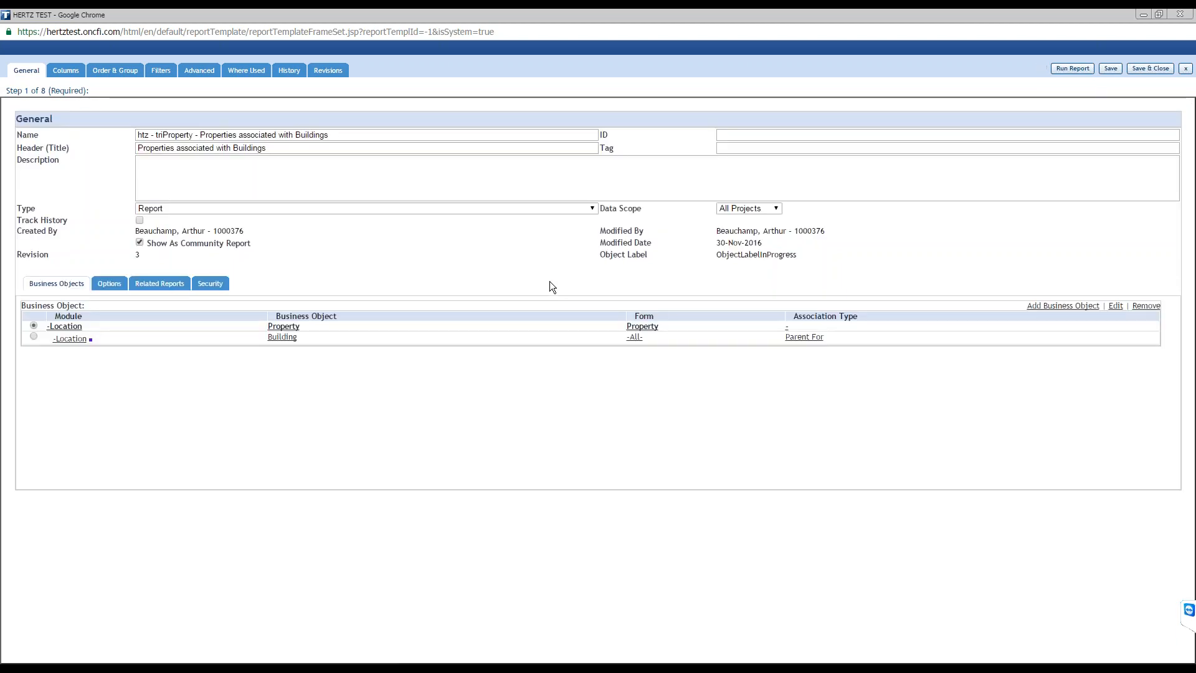
pyautogui.click(61, 75)
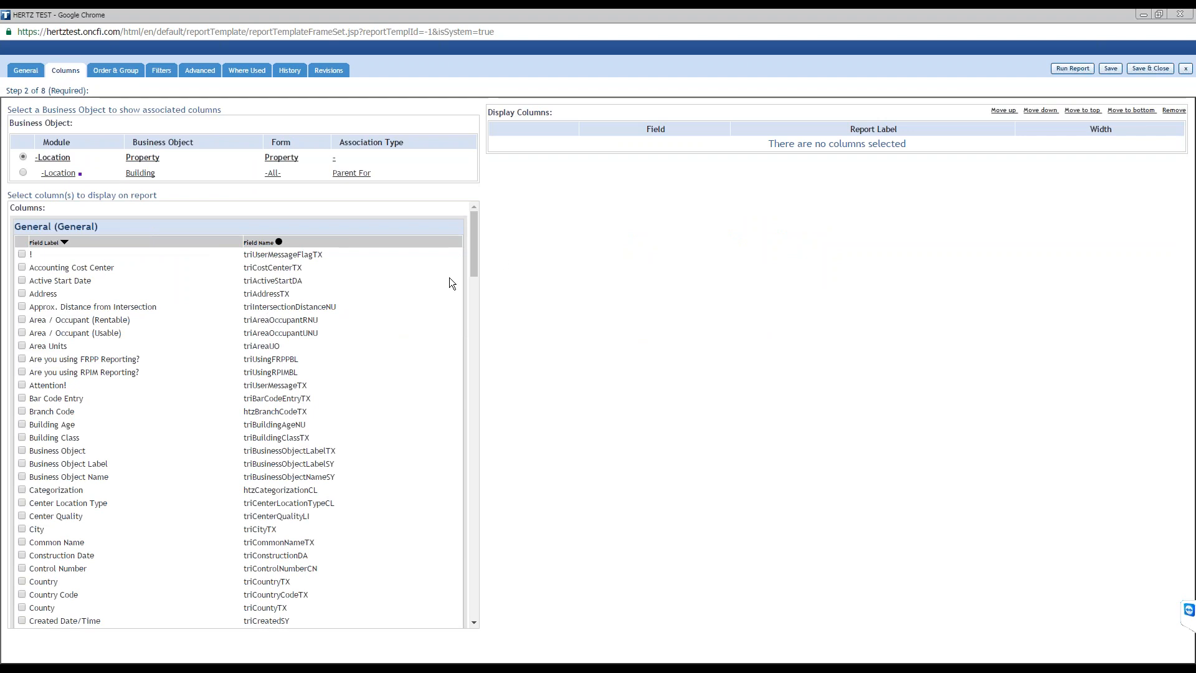
pyautogui.moveTo(474, 263); pyautogui.dragTo(368, 349)
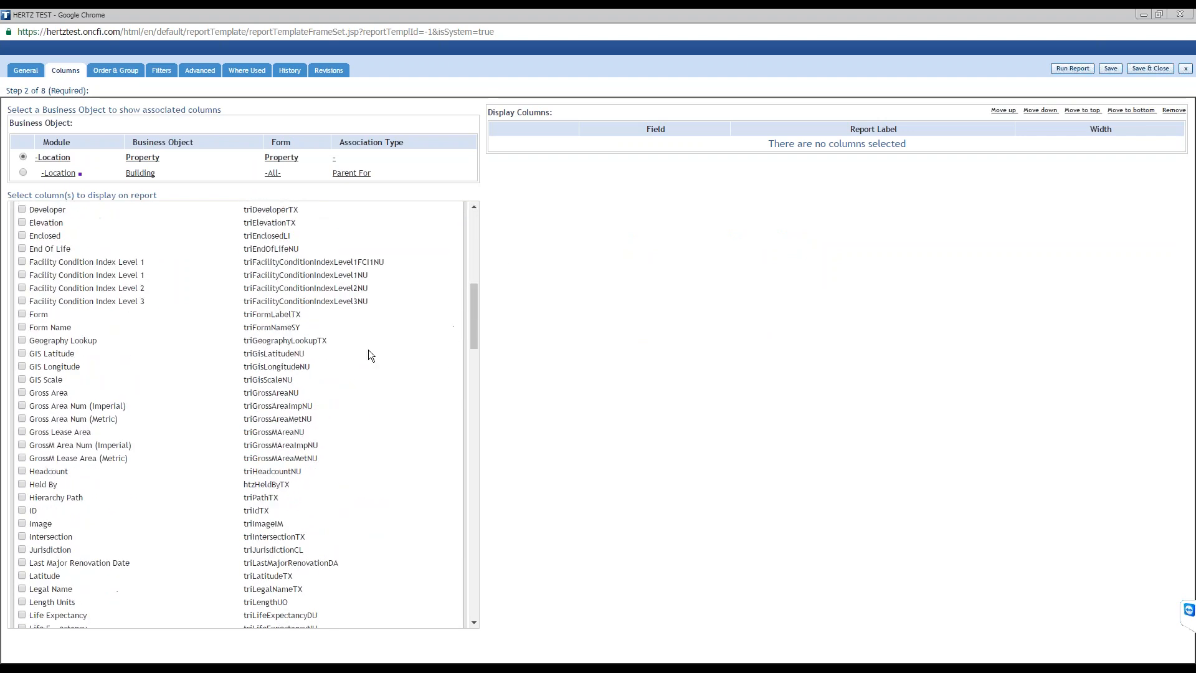
pyautogui.click(22, 510)
pyautogui.moveTo(473, 338)
pyautogui.mouseDown()
pyautogui.moveTo(455, 386)
pyautogui.moveTo(465, 345)
pyautogui.mouseUp()
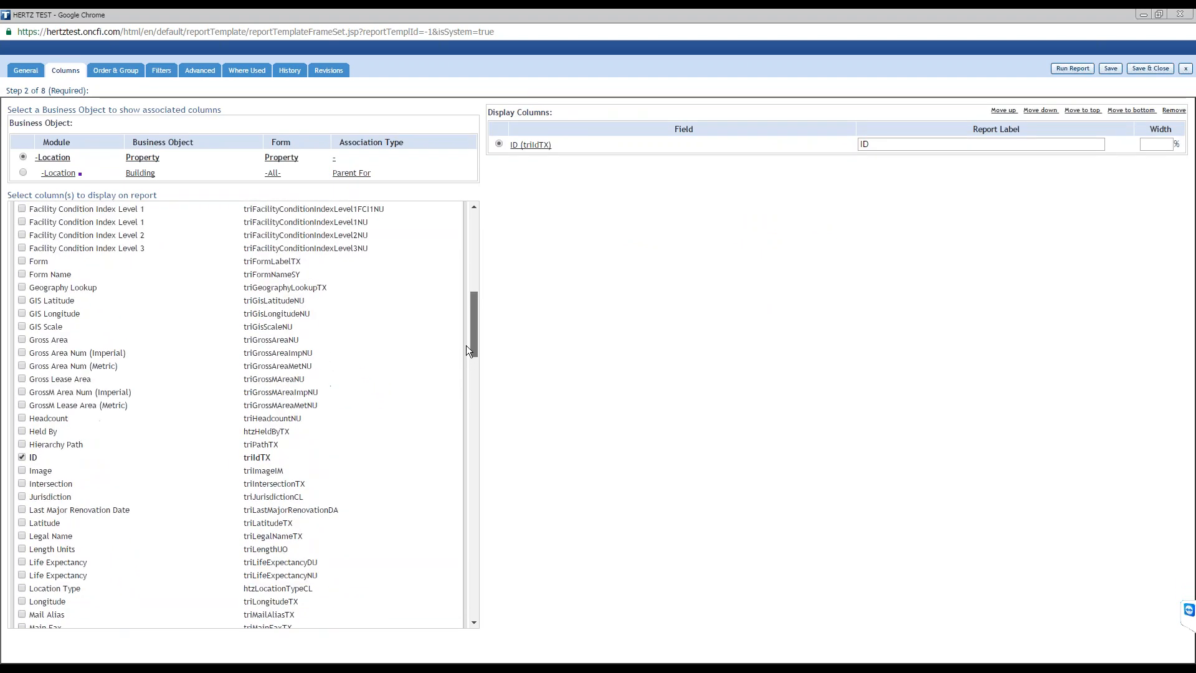
# Check the General and Contact Details fields of the open property record, and return to the report's available columns
pyautogui.click(73, 668)
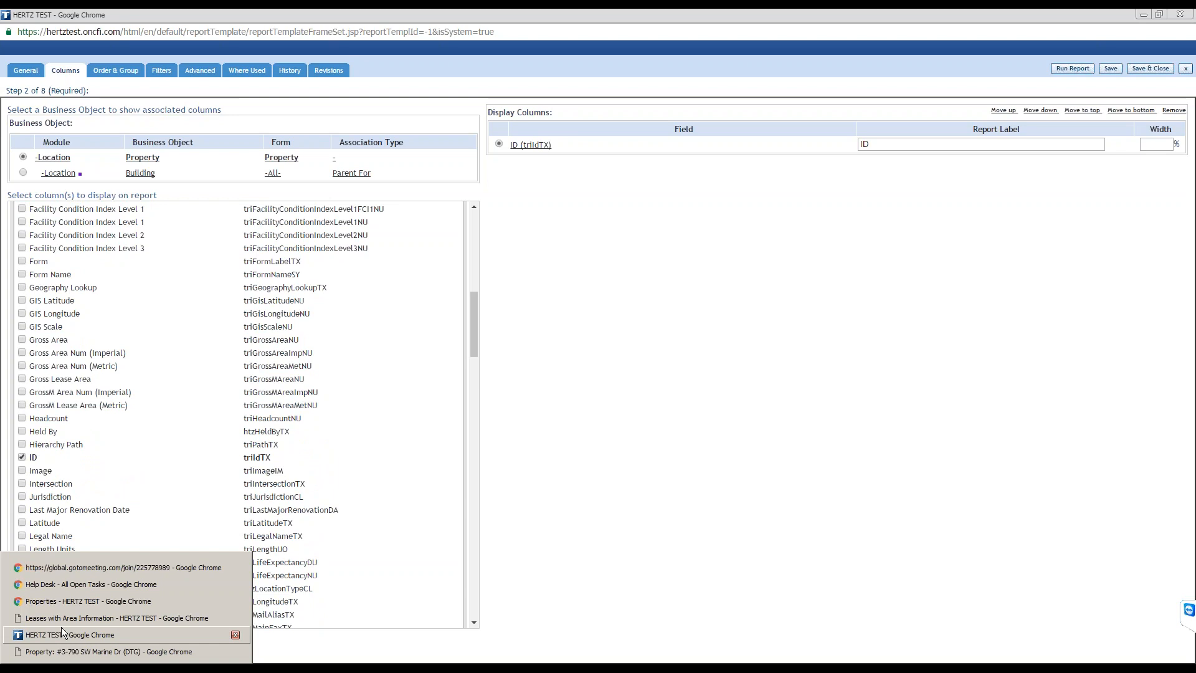
pyautogui.click(68, 652)
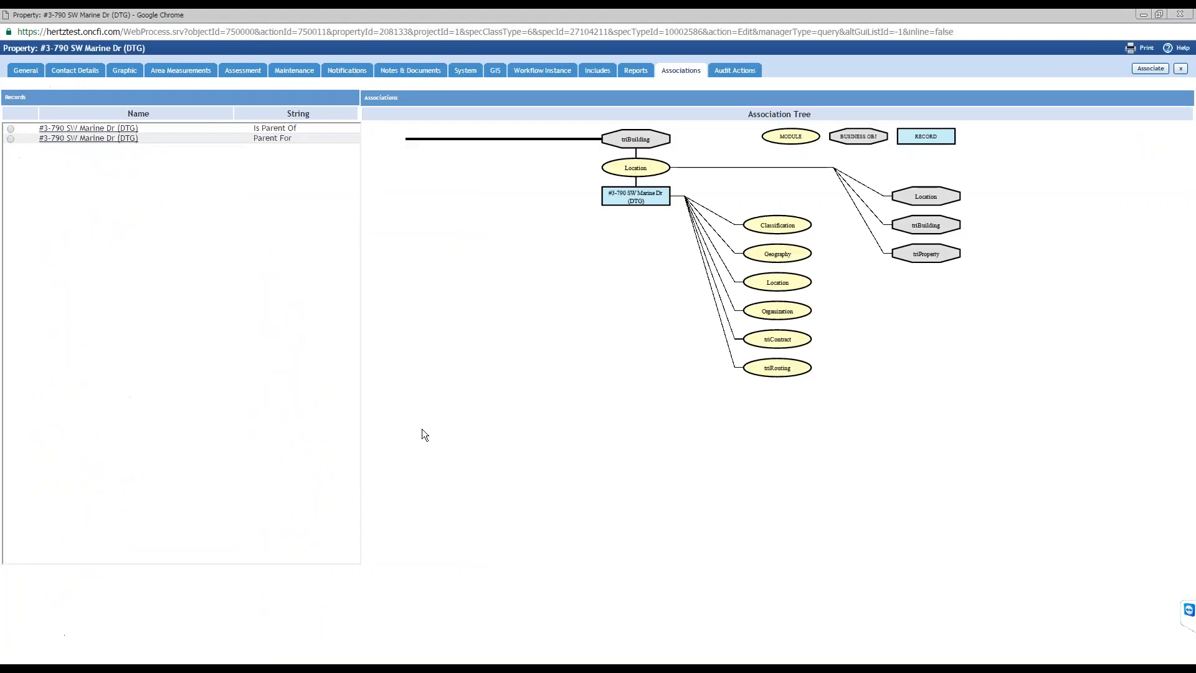
pyautogui.click(28, 69)
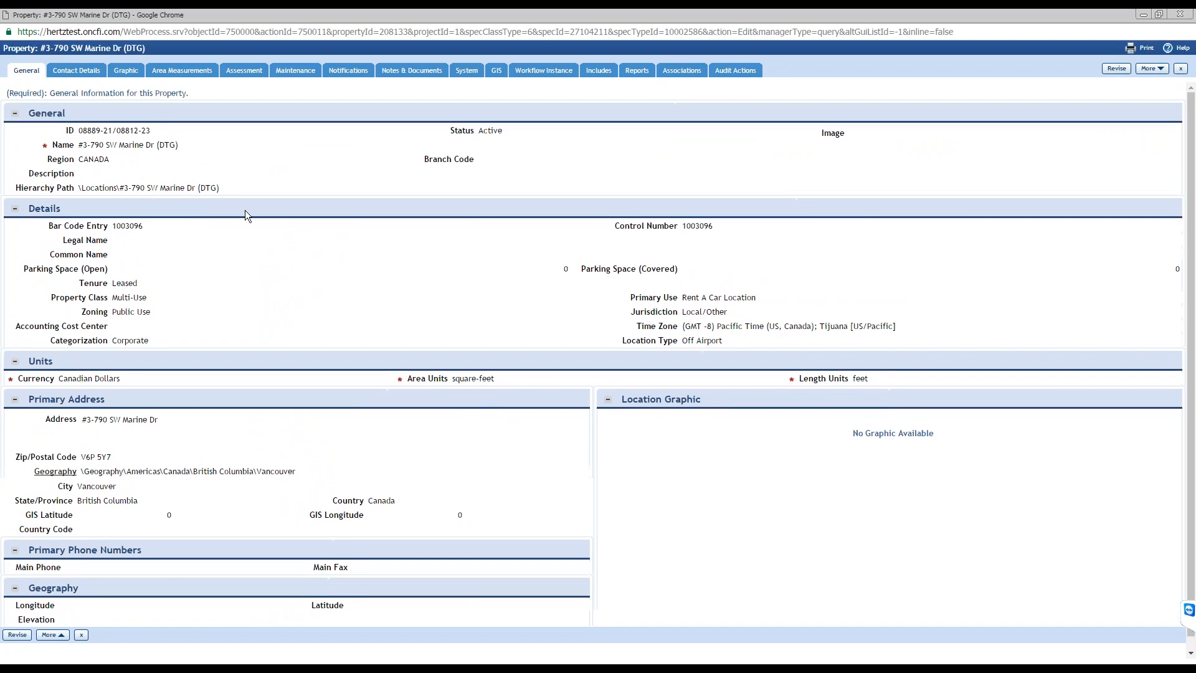
pyautogui.click(79, 73)
pyautogui.click(1144, 15)
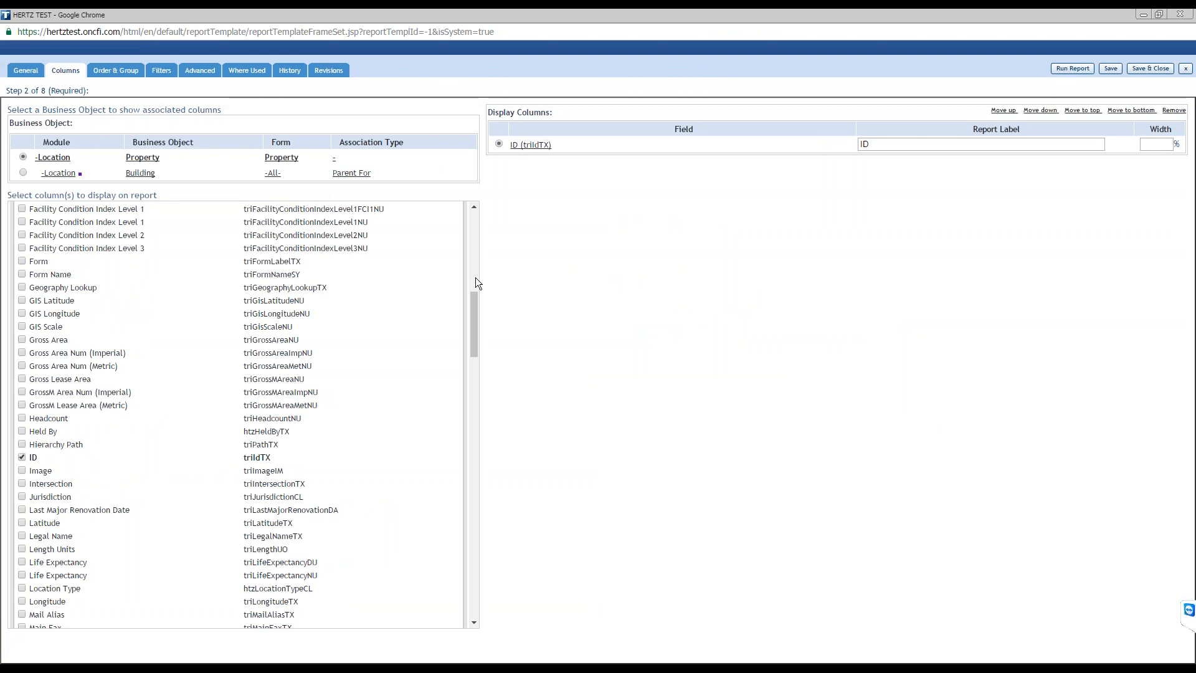
pyautogui.scroll(-5, 473, 319)
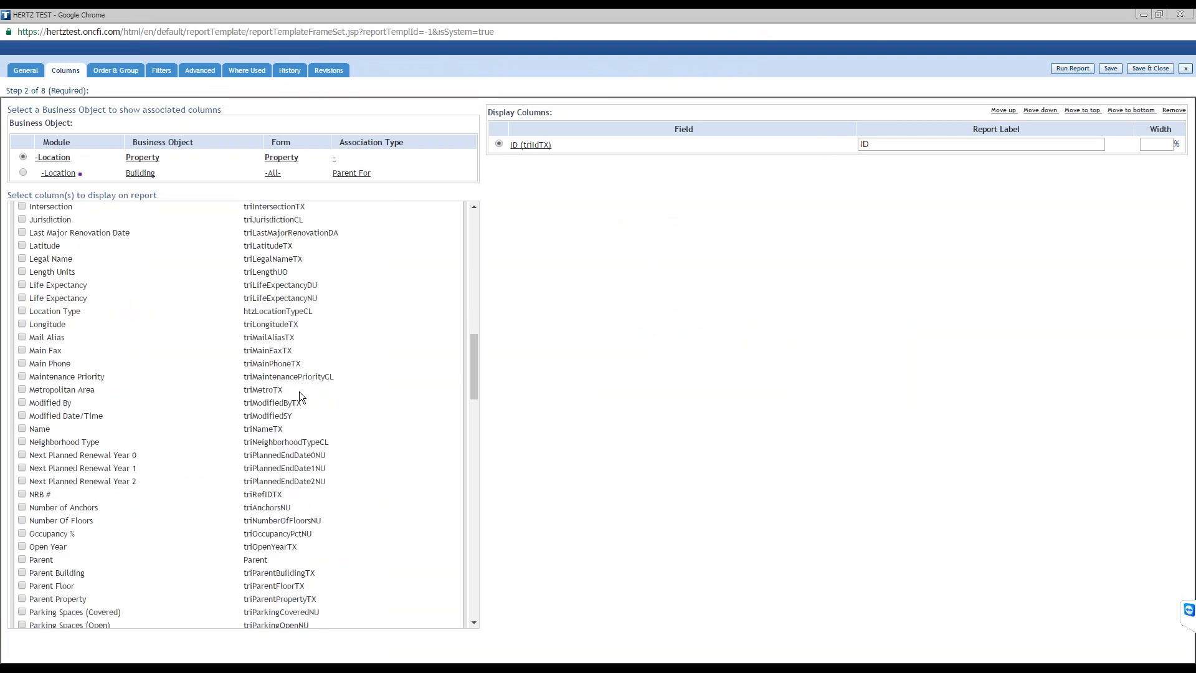
# Add the property's Name (triNameTX), Address (triAddressTX), City (triCityTX) and Country (triCountryTX) fields as display columns
pyautogui.click(22, 429)
pyautogui.moveTo(474, 381); pyautogui.dragTo(480, 240)
pyautogui.click(21, 293)
pyautogui.scroll(-3, 133, 372)
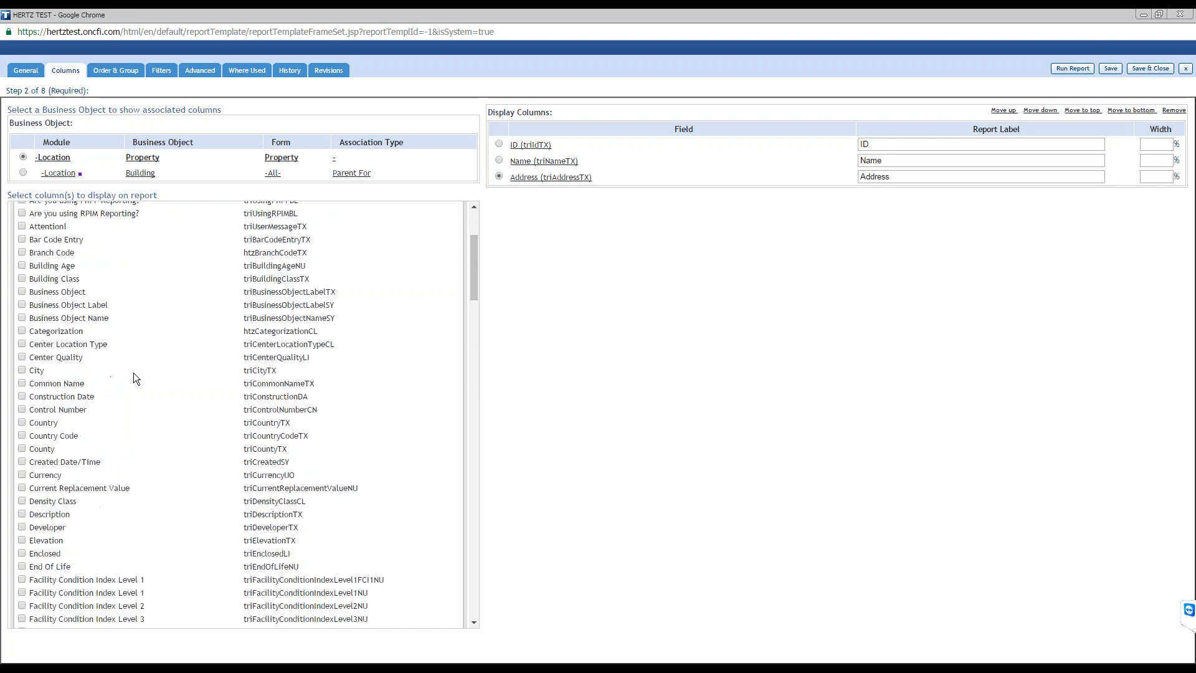
pyautogui.click(22, 370)
pyautogui.moveTo(474, 290)
pyautogui.mouseDown()
pyautogui.moveTo(449, 483)
pyautogui.moveTo(469, 327)
pyautogui.moveTo(461, 264)
pyautogui.moveTo(465, 298)
pyautogui.mouseUp()
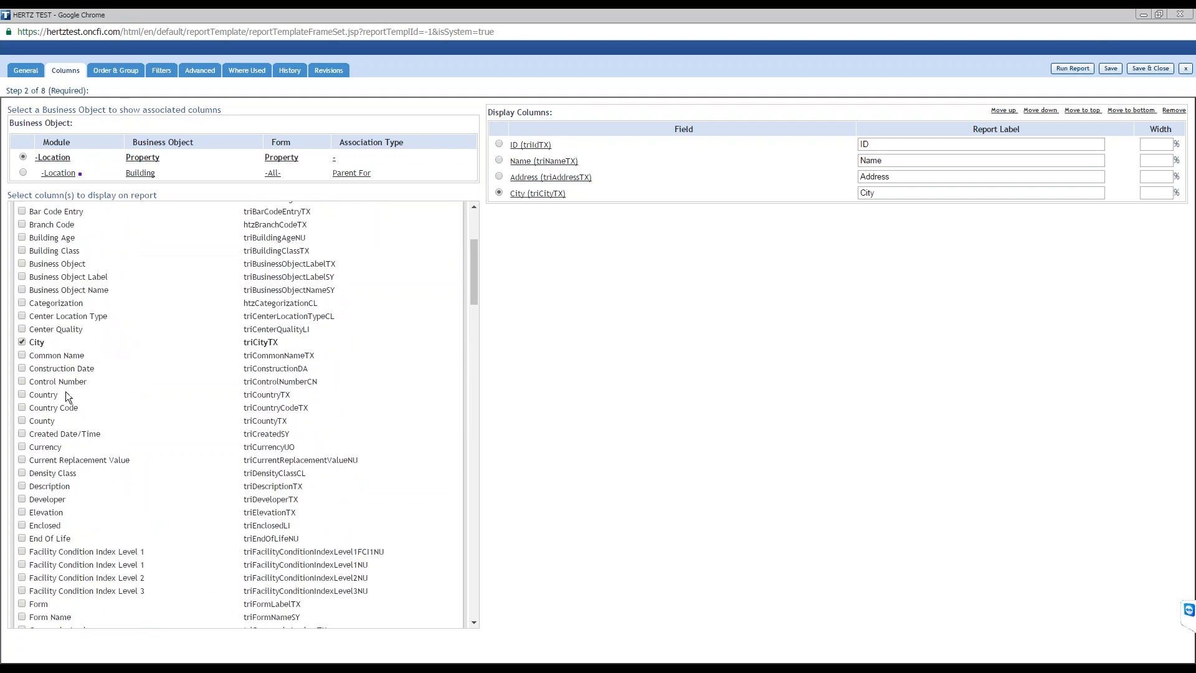
# Add both of the property's Region fields, htzRegionCL and triRegionTX, as display columns
pyautogui.moveTo(476, 278); pyautogui.dragTo(446, 446)
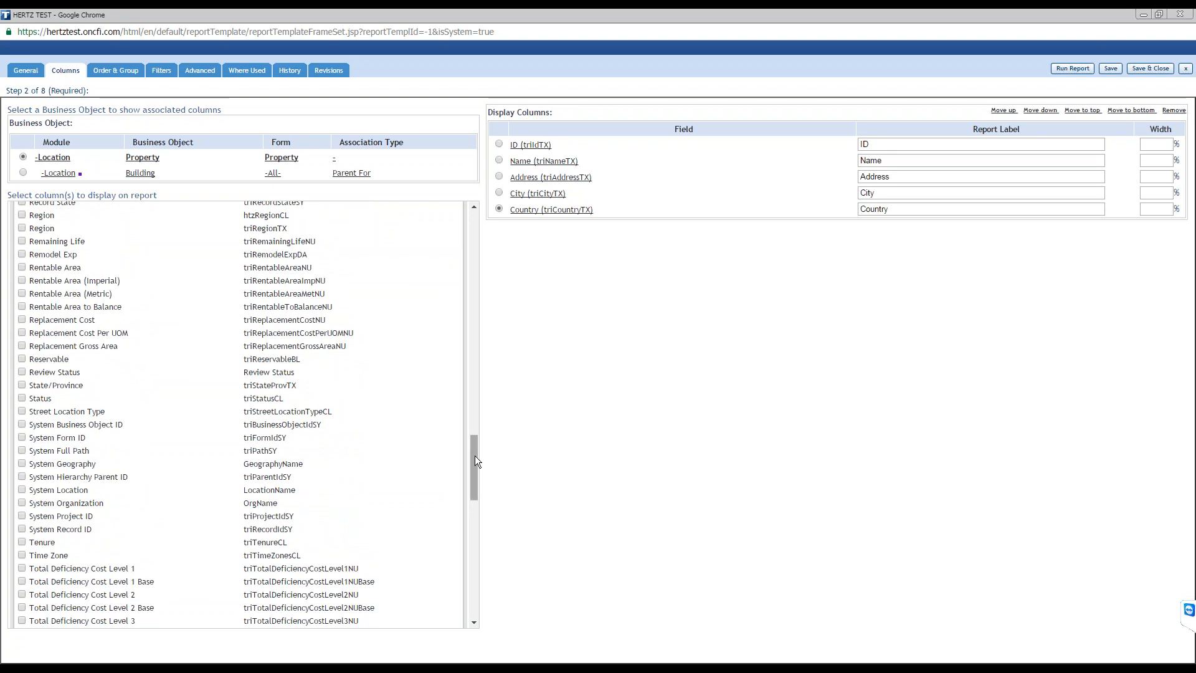
pyautogui.scroll(3, 476, 458)
pyautogui.moveTo(103, 318); pyautogui.dragTo(19, 310)
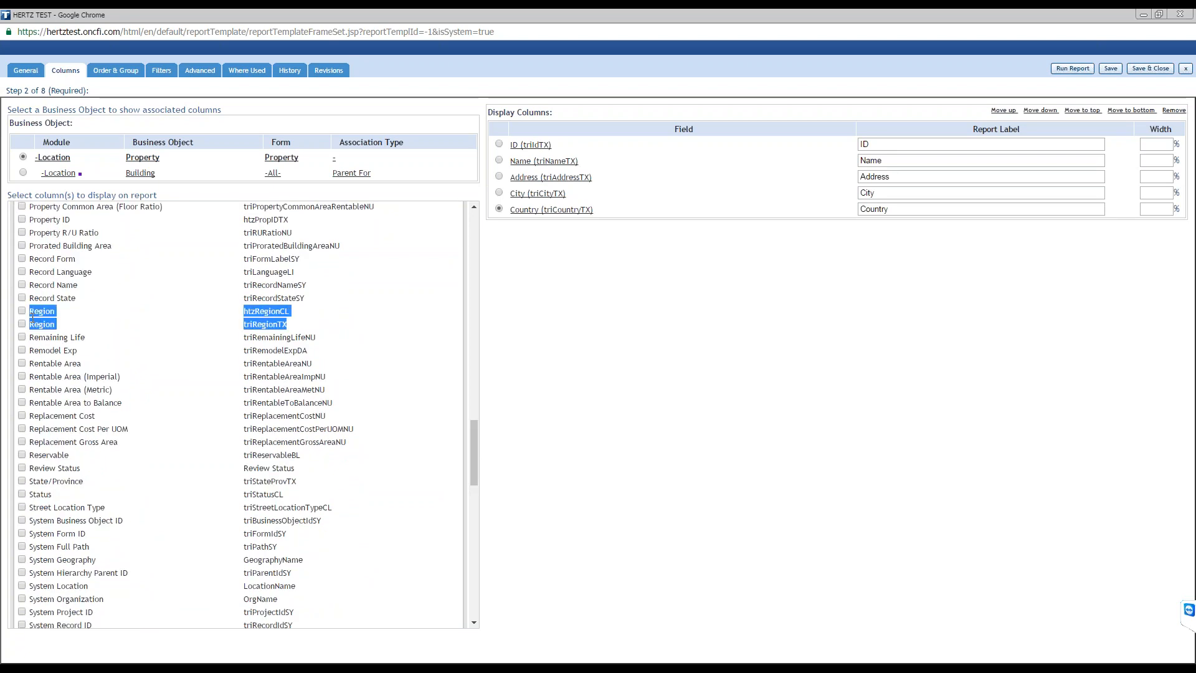
pyautogui.click(312, 321)
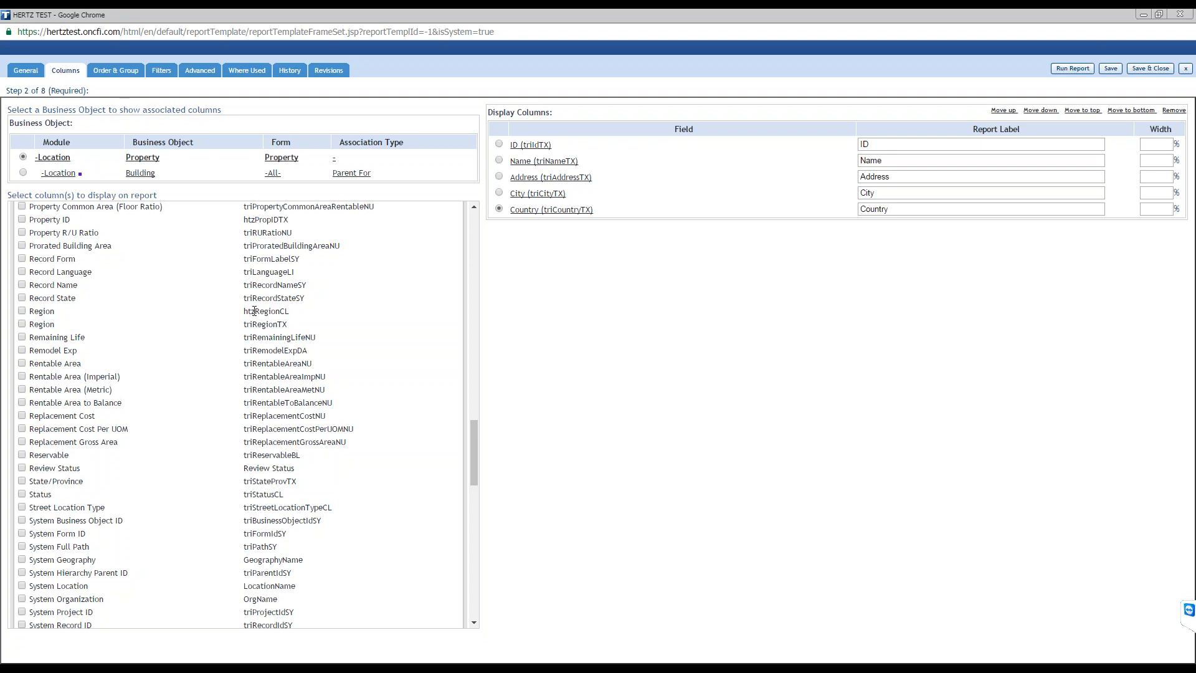
pyautogui.click(22, 312)
pyautogui.click(23, 325)
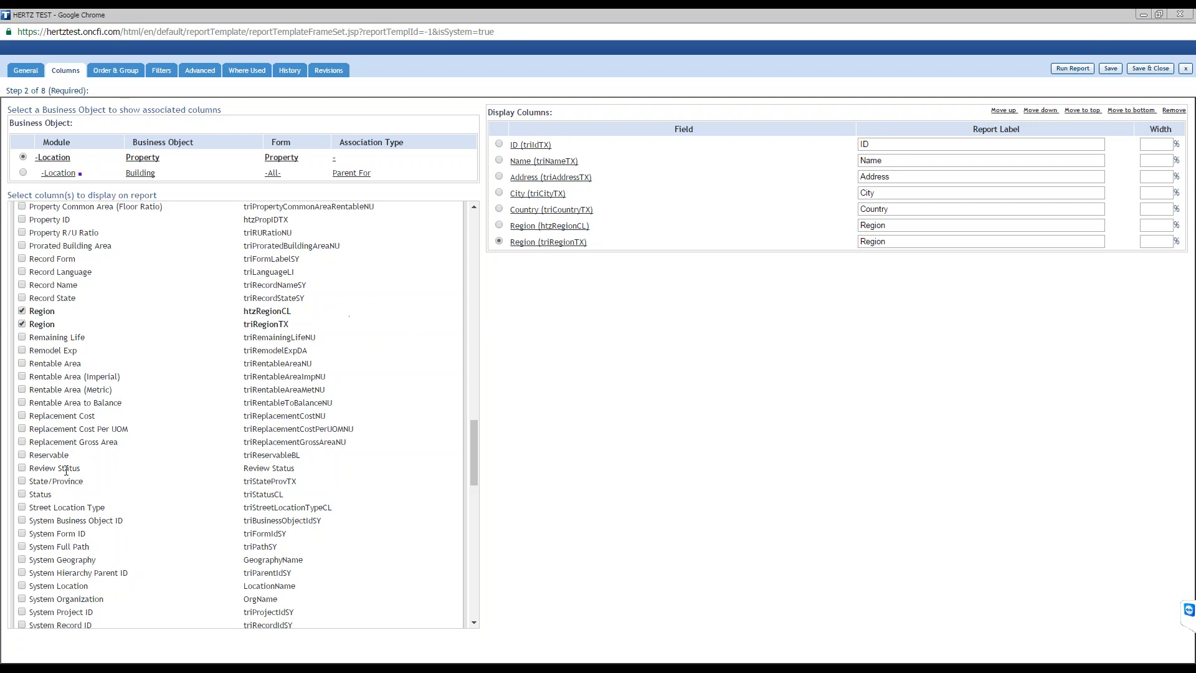
# Check the Region field in the open property record's General section, and return to the report's columns
pyautogui.click(72, 667)
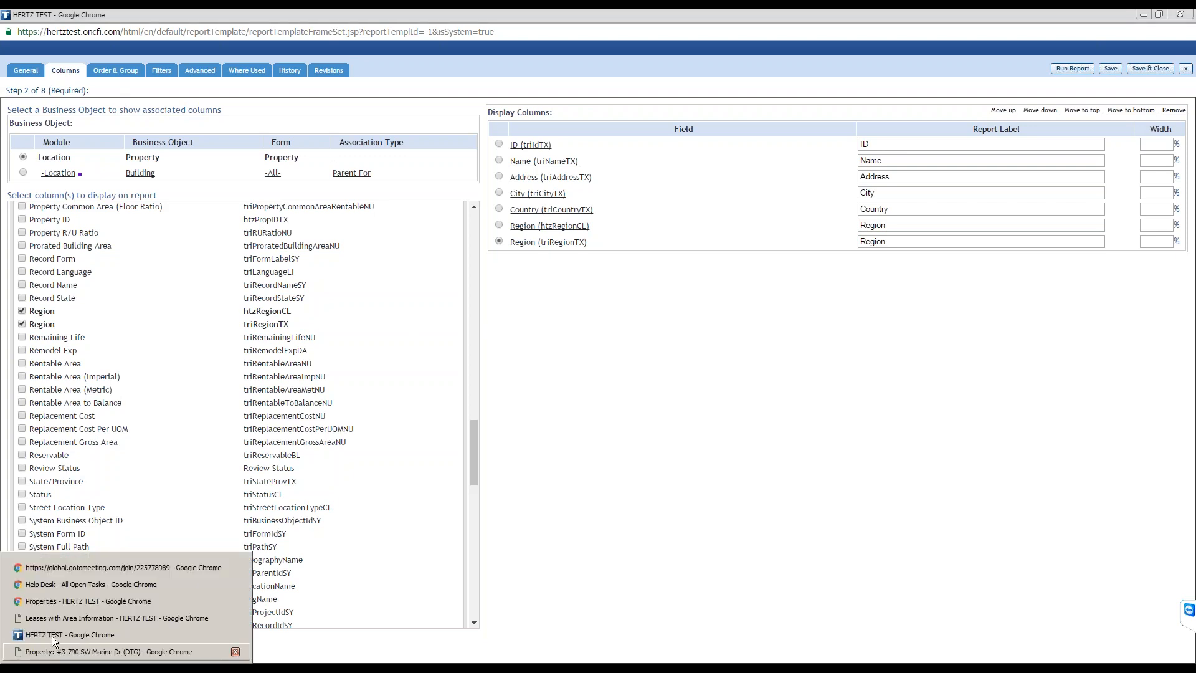
pyautogui.click(53, 647)
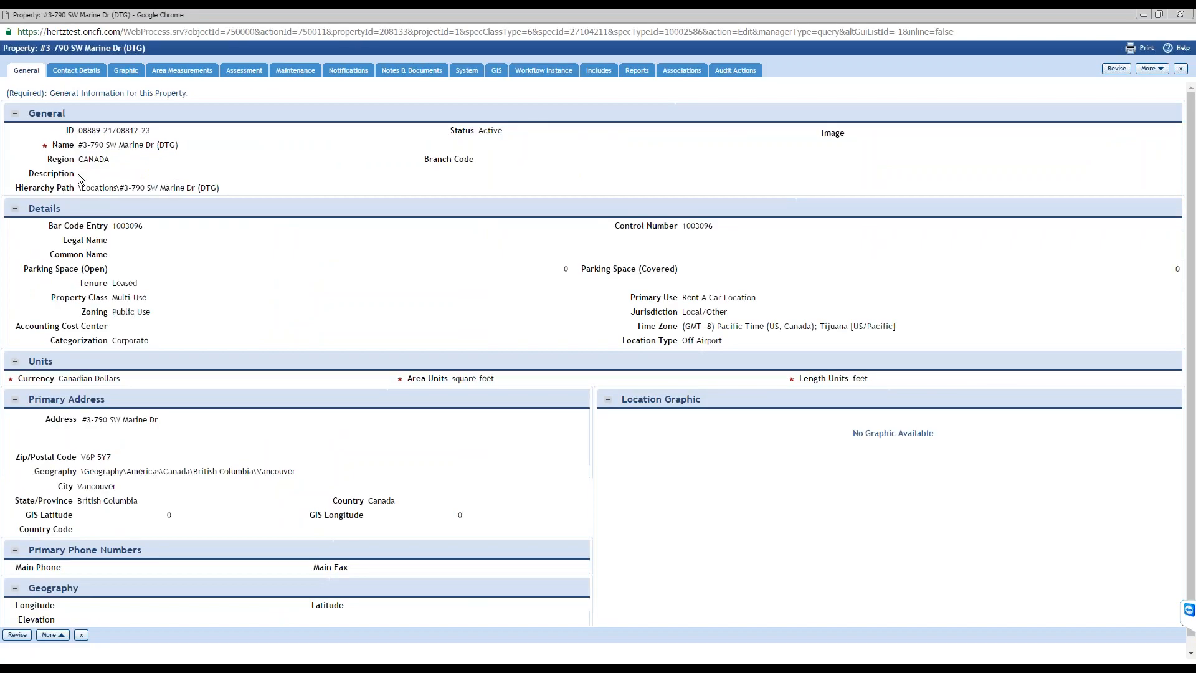
pyautogui.moveTo(109, 161); pyautogui.dragTo(48, 160)
pyautogui.scroll(-1, 517, 551)
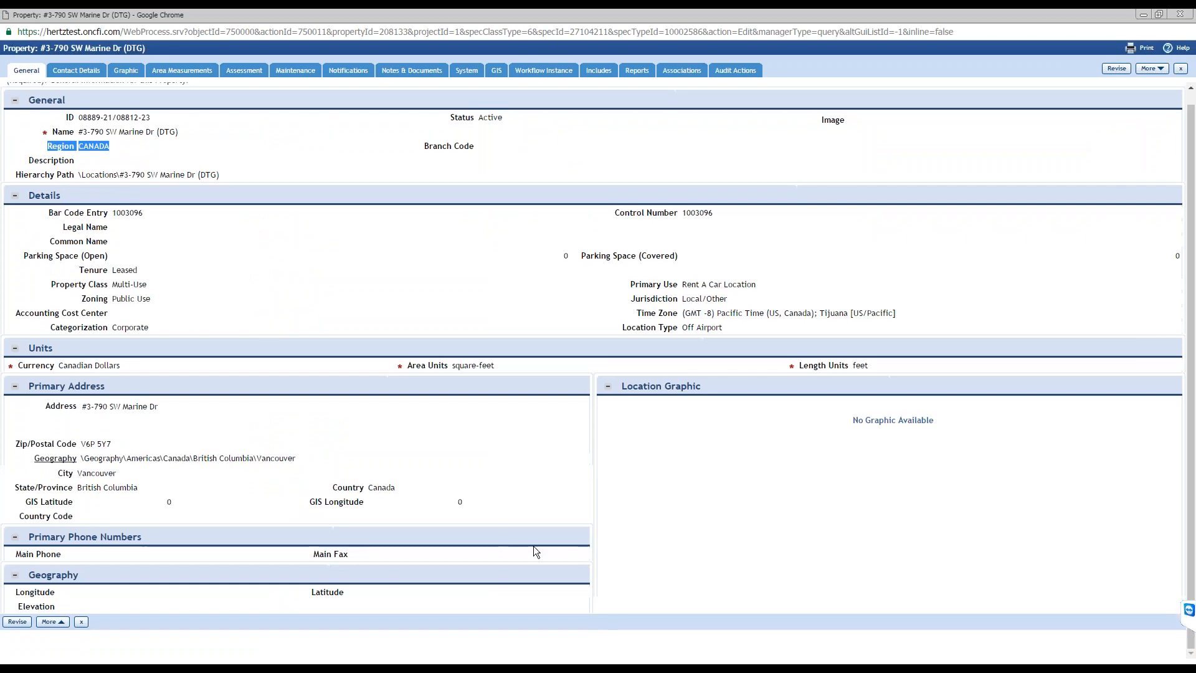
pyautogui.scroll(1, 533, 548)
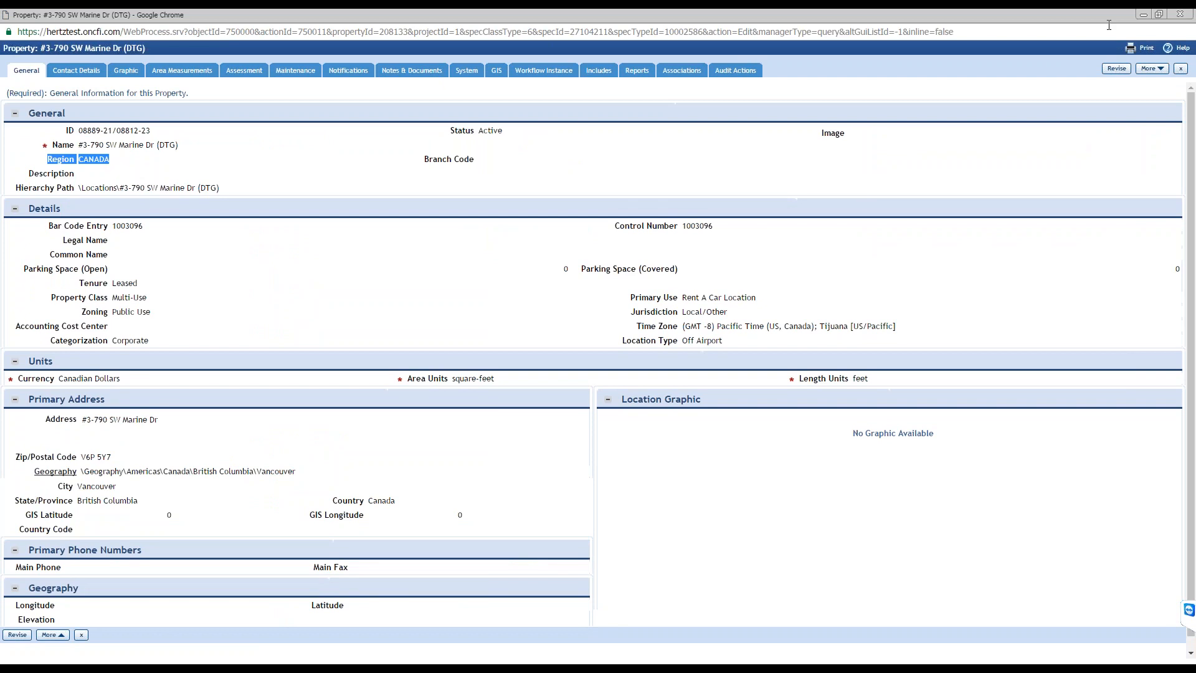
pyautogui.click(1143, 15)
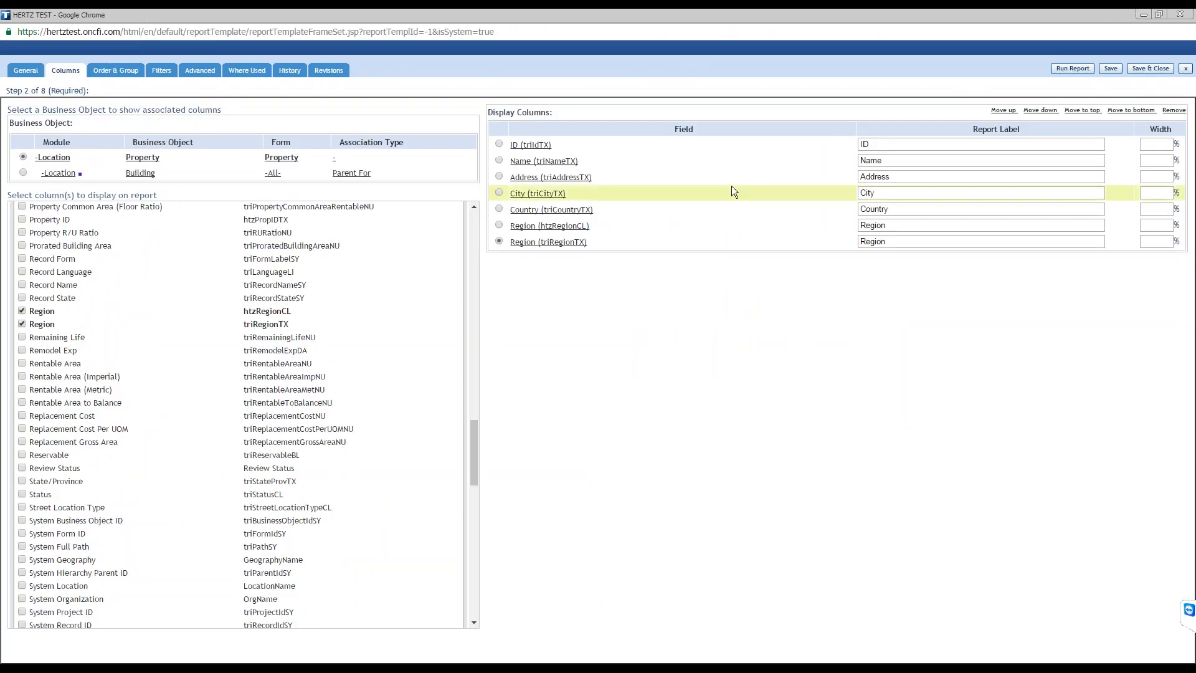
# Leave the report open and open the Location module's htzProperty form from the Form Builder in a full-size window
pyautogui.click(1143, 15)
pyautogui.click(877, 102)
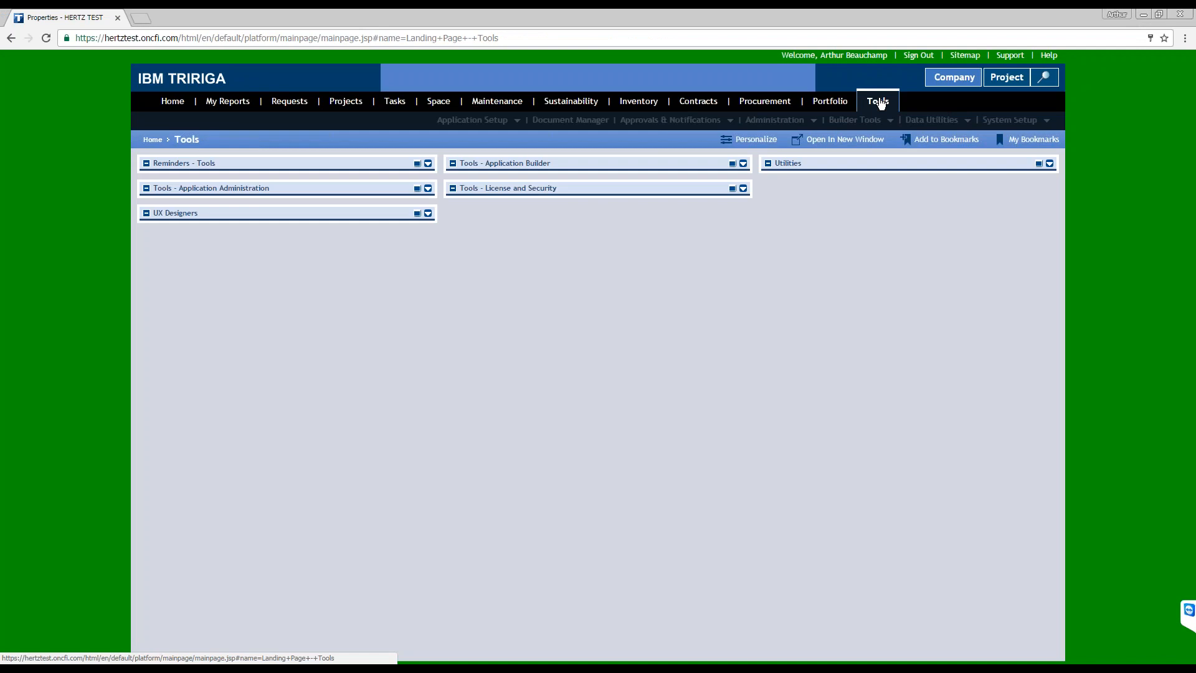
pyautogui.click(523, 228)
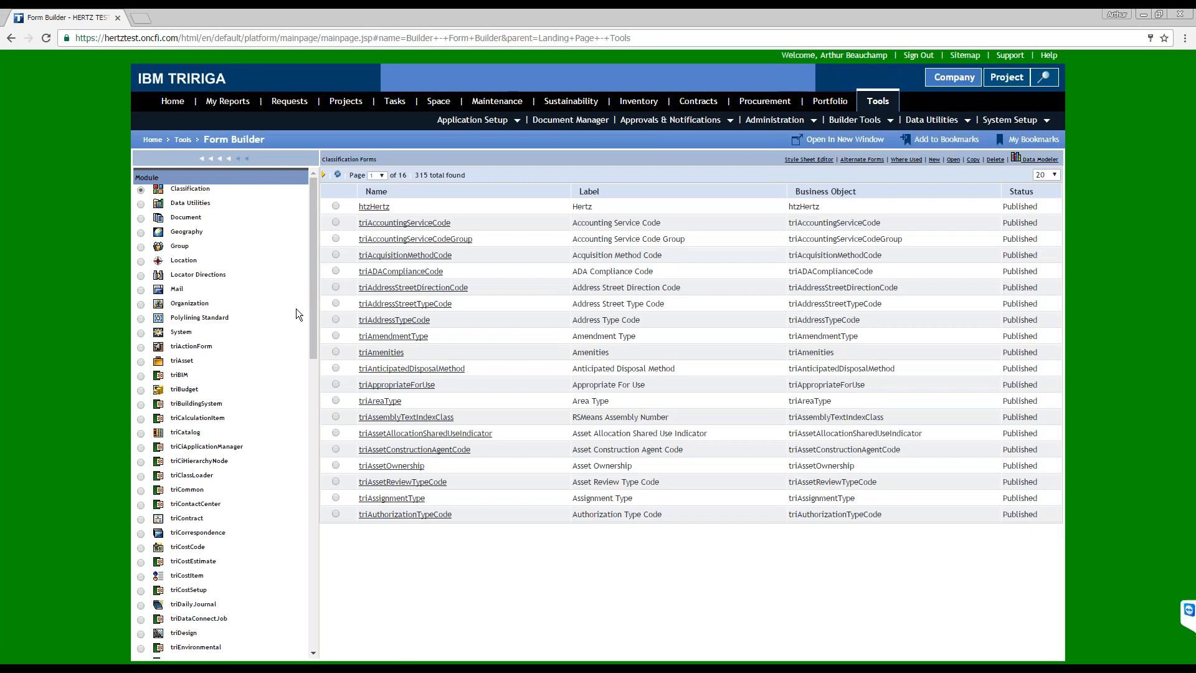
pyautogui.click(141, 260)
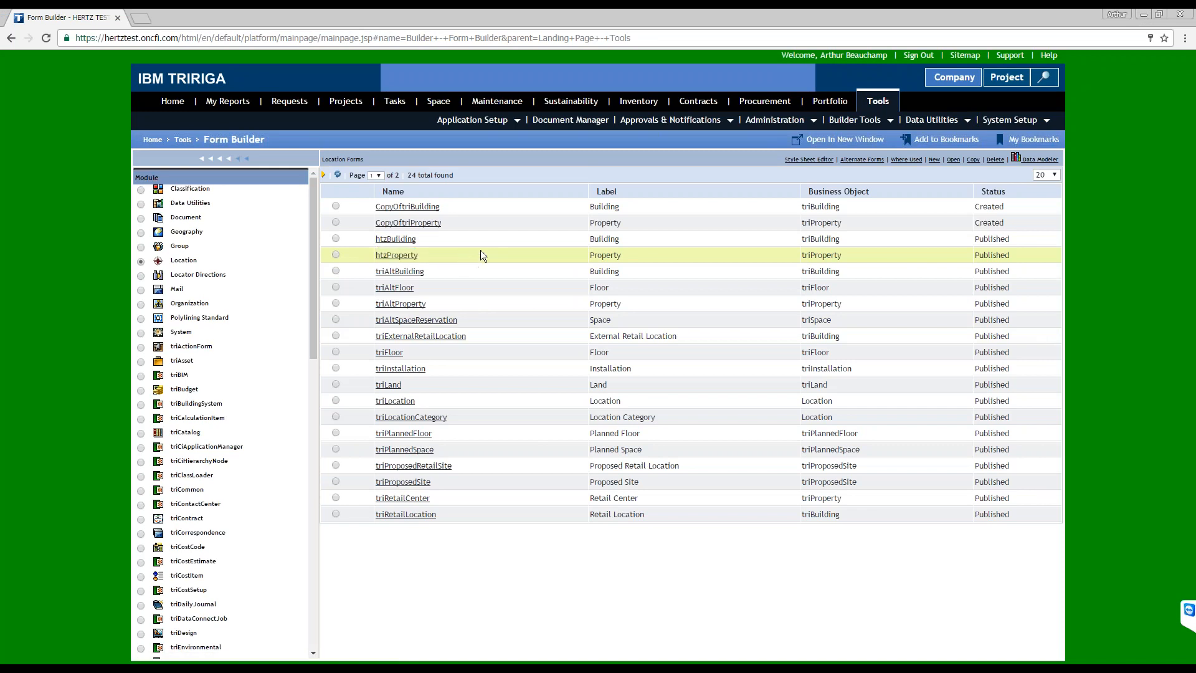
pyautogui.click(408, 256)
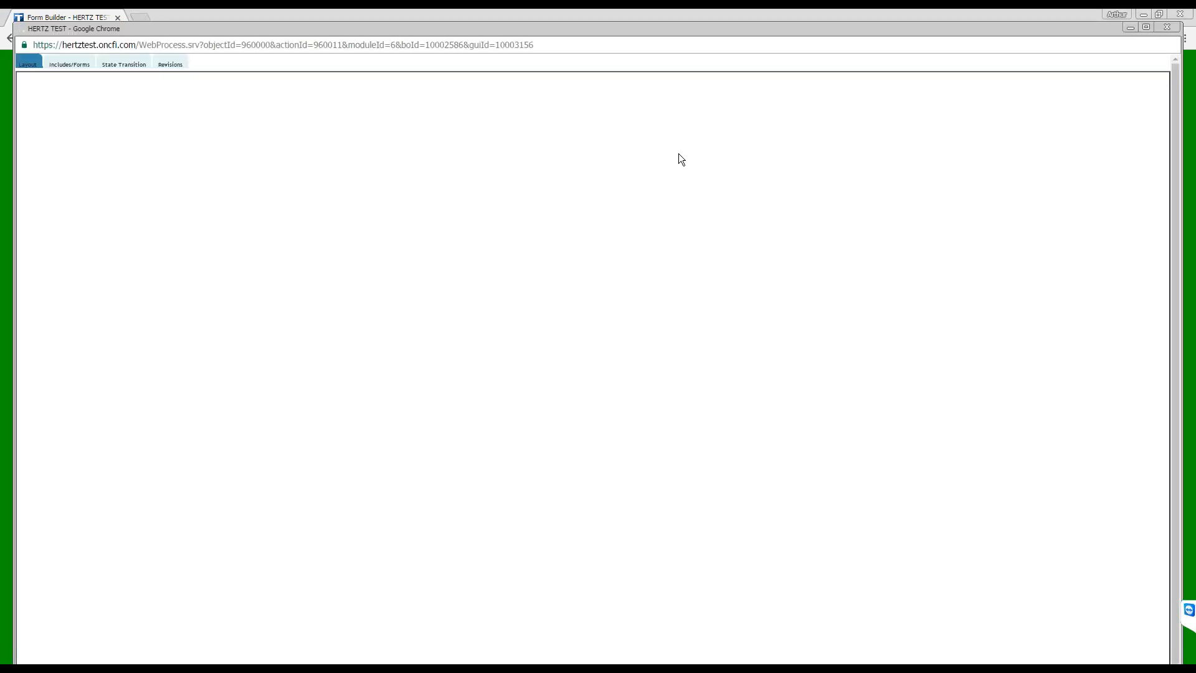
pyautogui.doubleClick(645, 29)
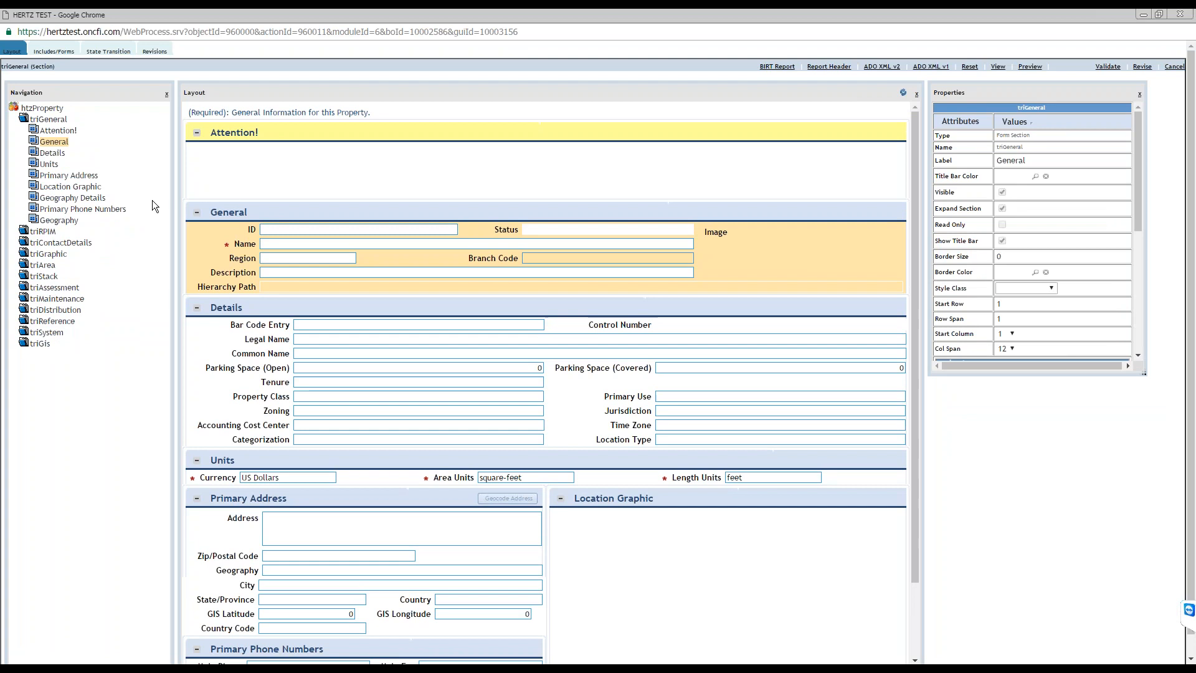
# Examine the properties of the Region field in the htzProperty form's General section, and return to the report's columns
pyautogui.click(244, 259)
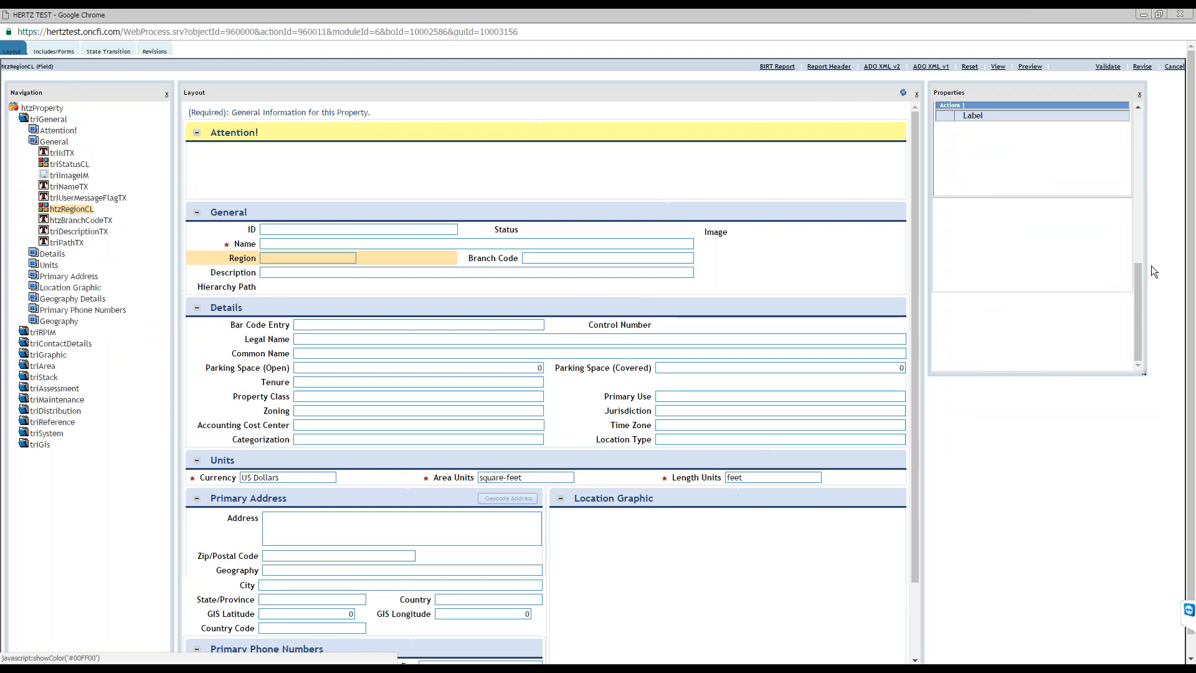
pyautogui.moveTo(1139, 282); pyautogui.dragTo(1125, 149)
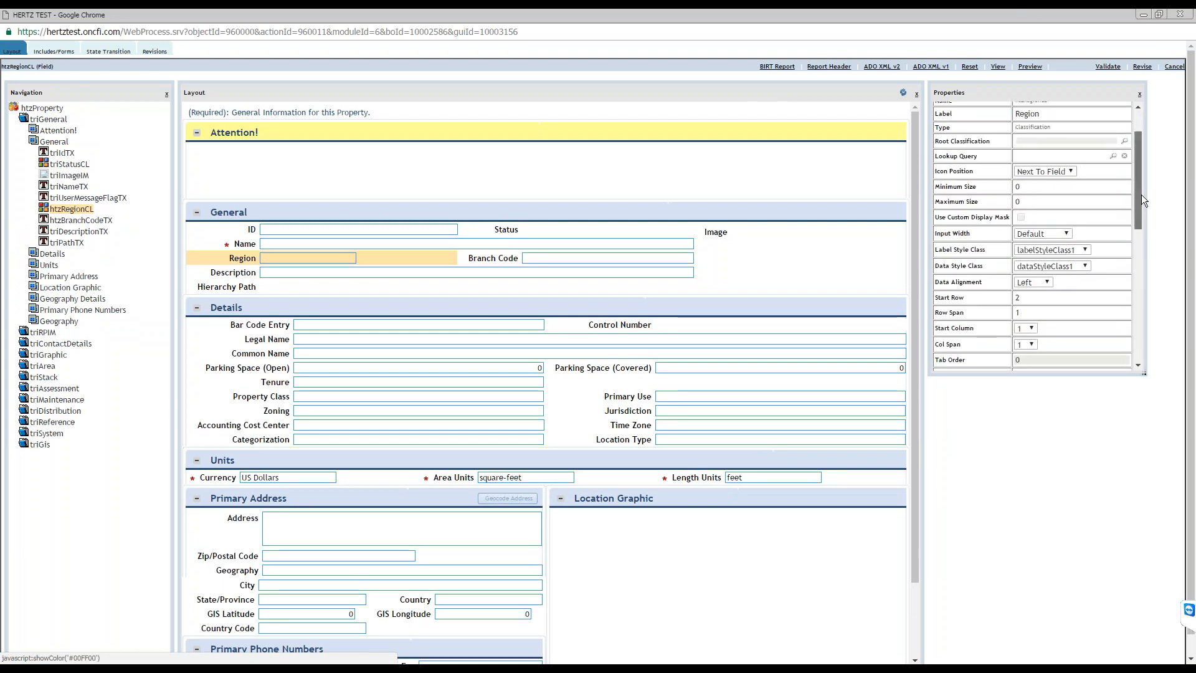
pyautogui.scroll(2, 1141, 195)
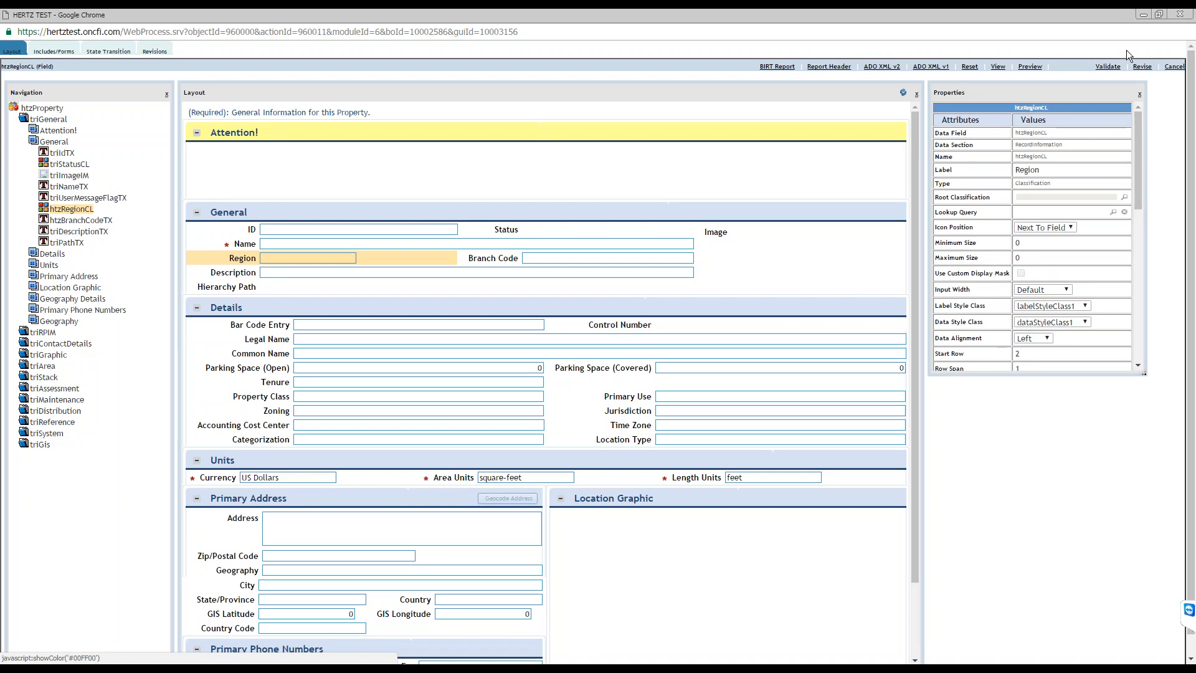
pyautogui.click(1145, 15)
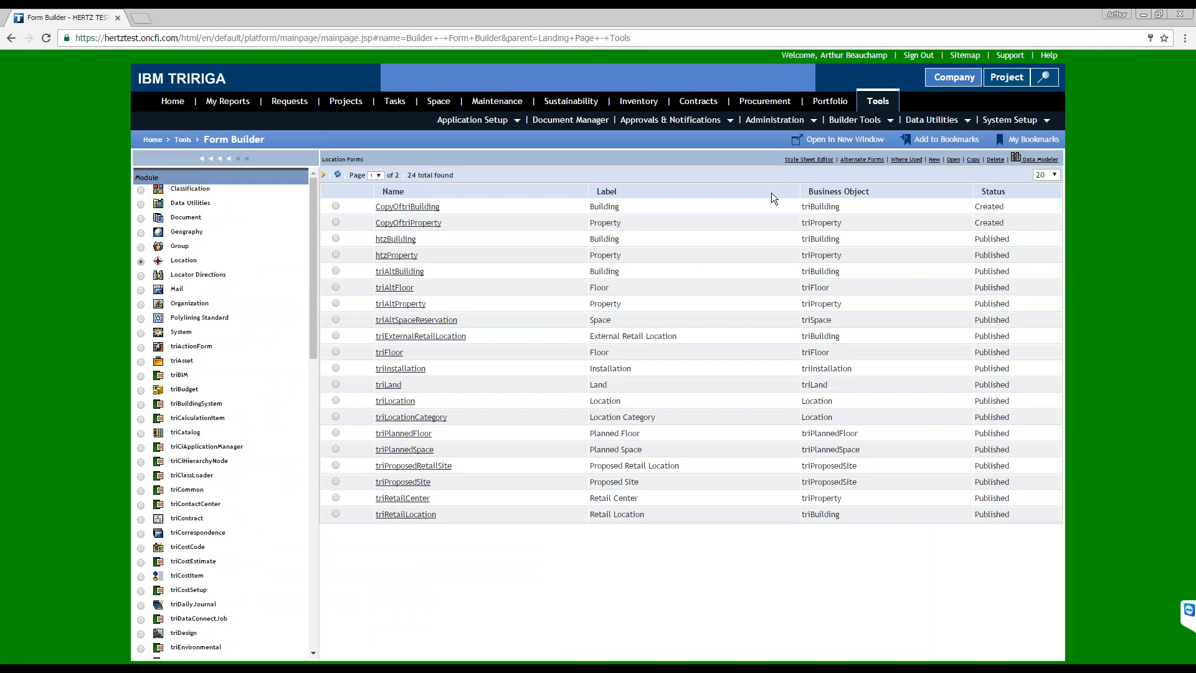
pyautogui.click(53, 667)
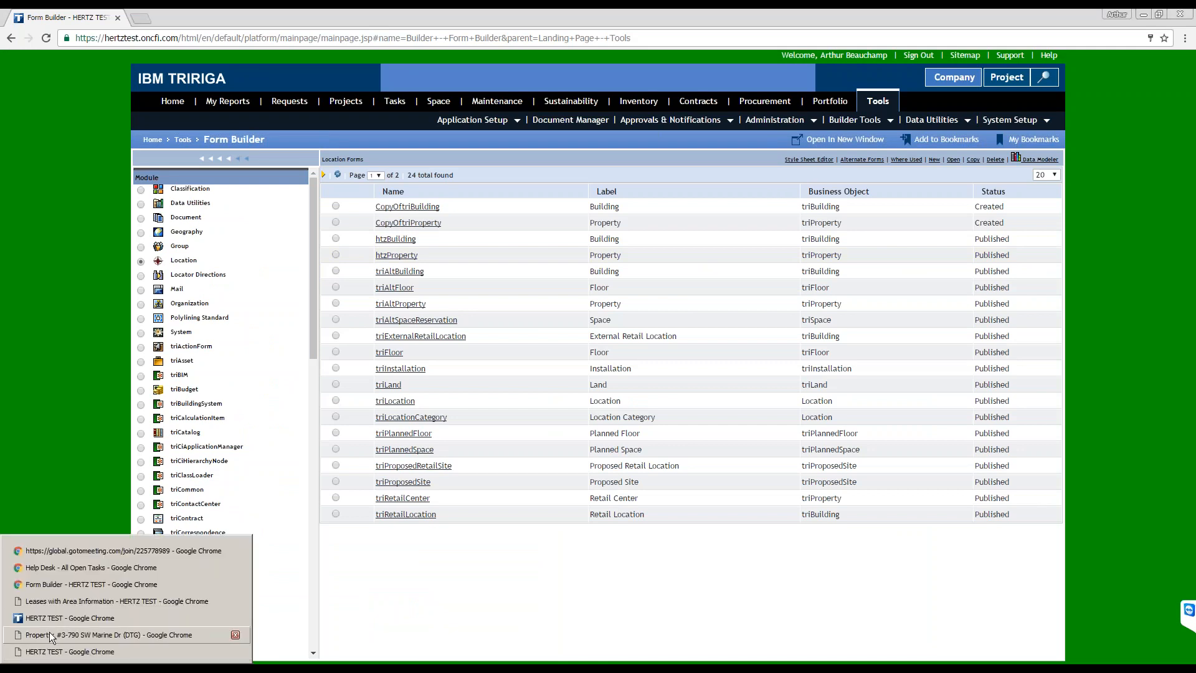
pyautogui.click(56, 651)
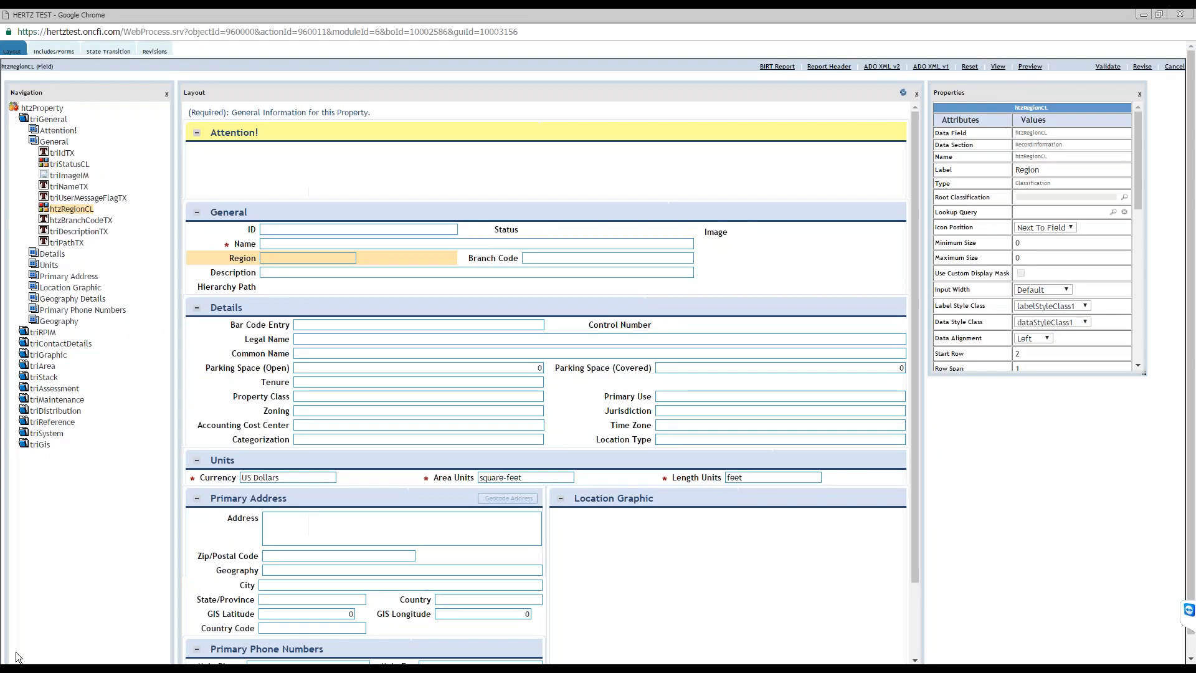
pyautogui.click(53, 667)
pyautogui.click(61, 617)
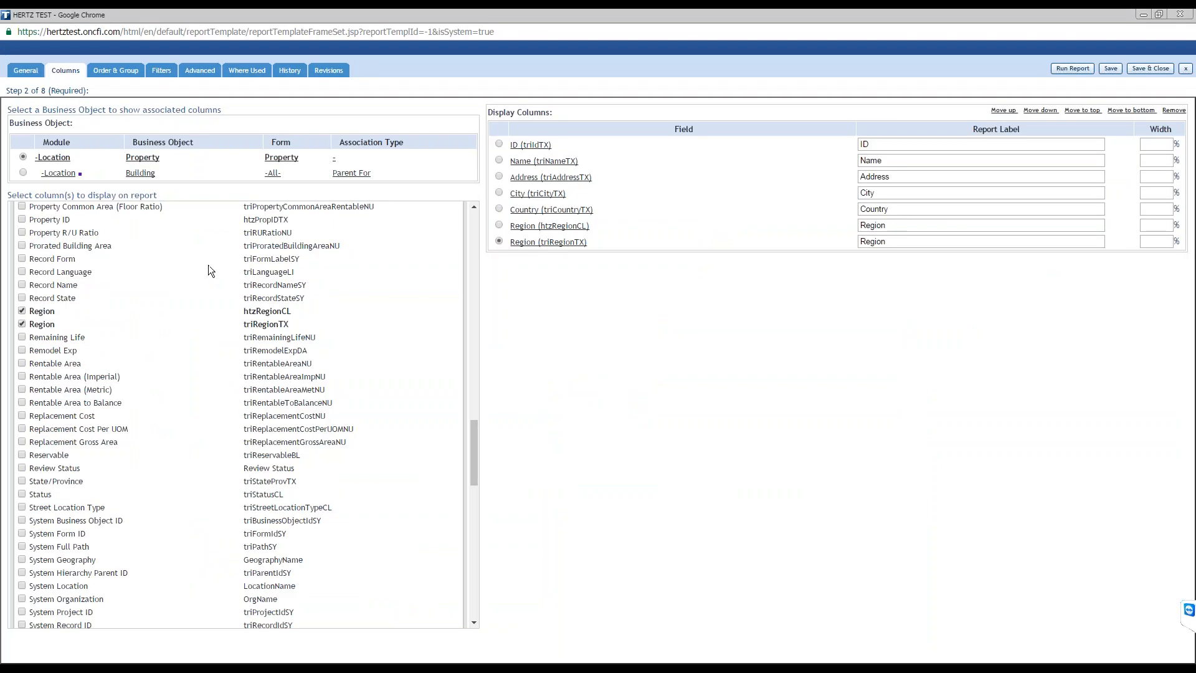
# Remove the triRegionTX Region field from the display columns
pyautogui.moveTo(290, 324); pyautogui.dragTo(242, 321)
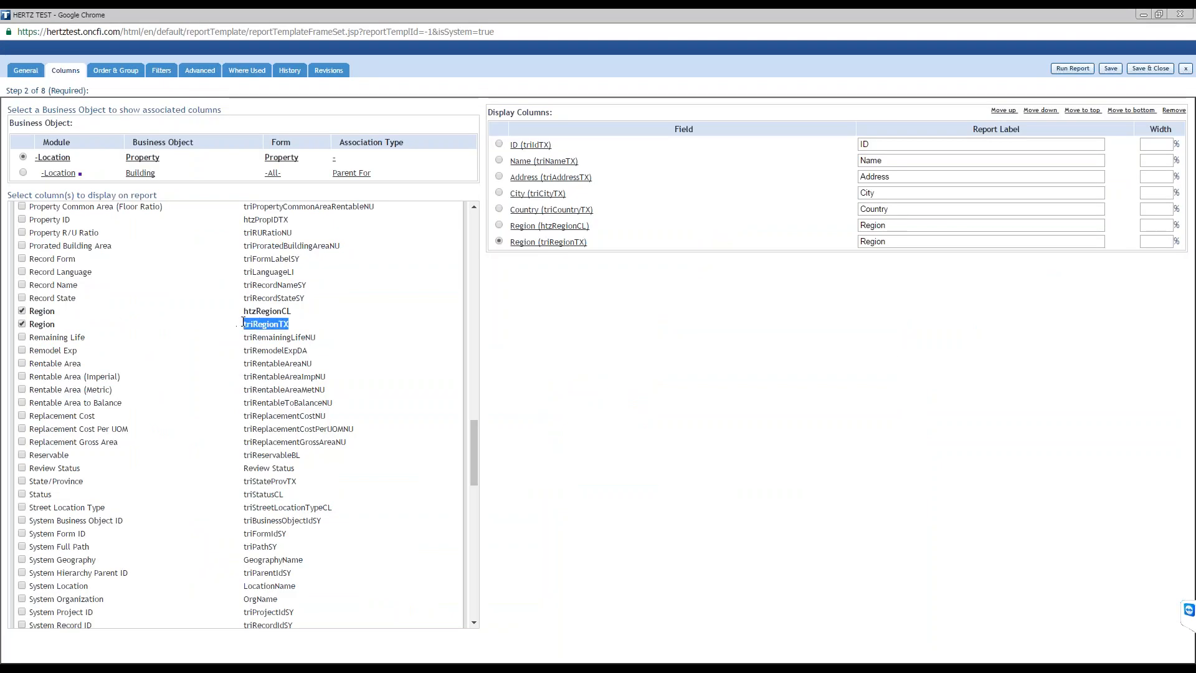
pyautogui.click(311, 315)
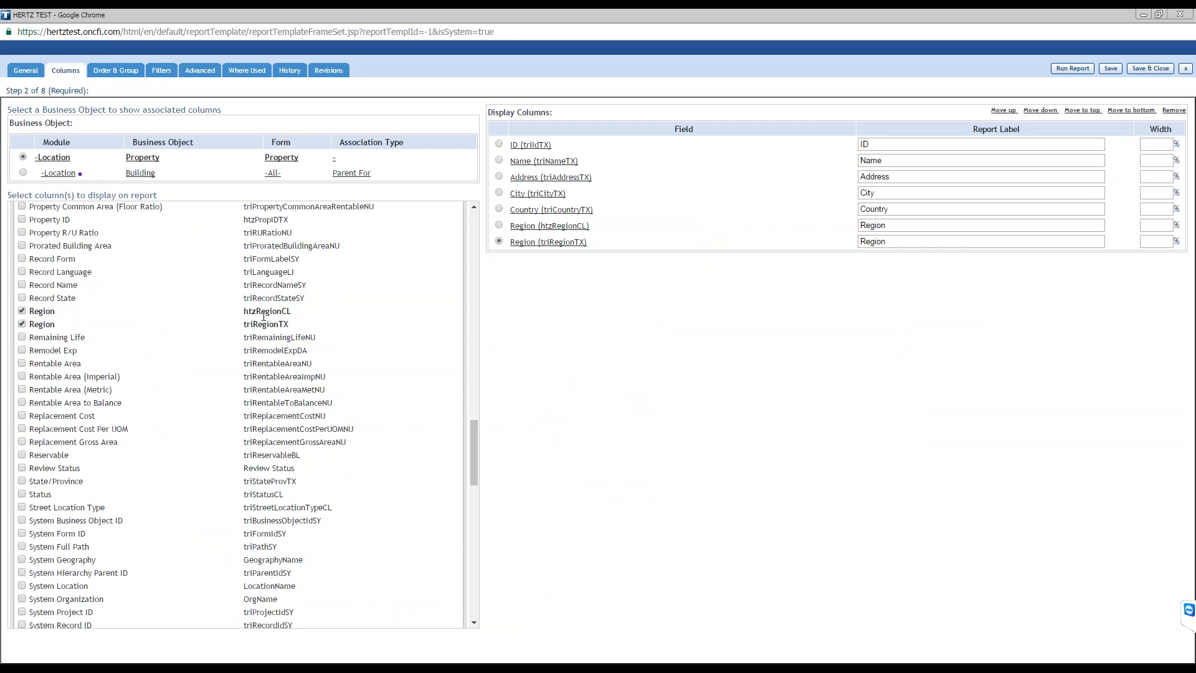
pyautogui.click(29, 324)
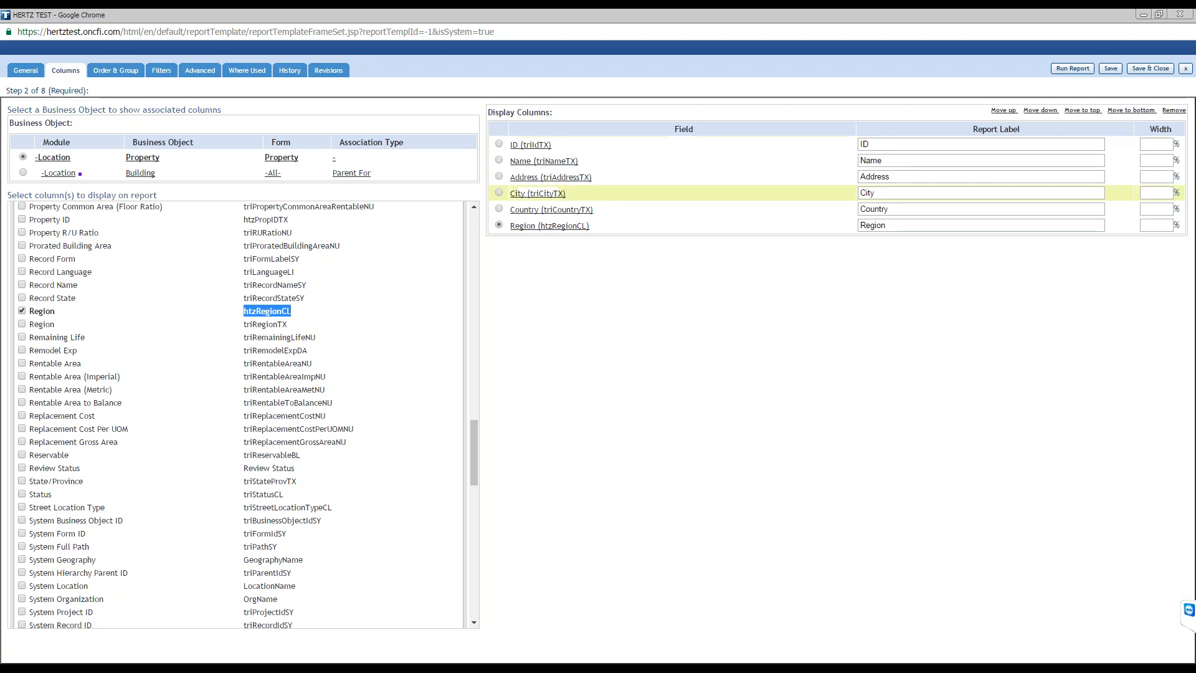
# Set the ID column's report label to "Property ID" and copy the word "Property" with its trailing space
pyautogui.click(890, 144)
pyautogui.write('Property')
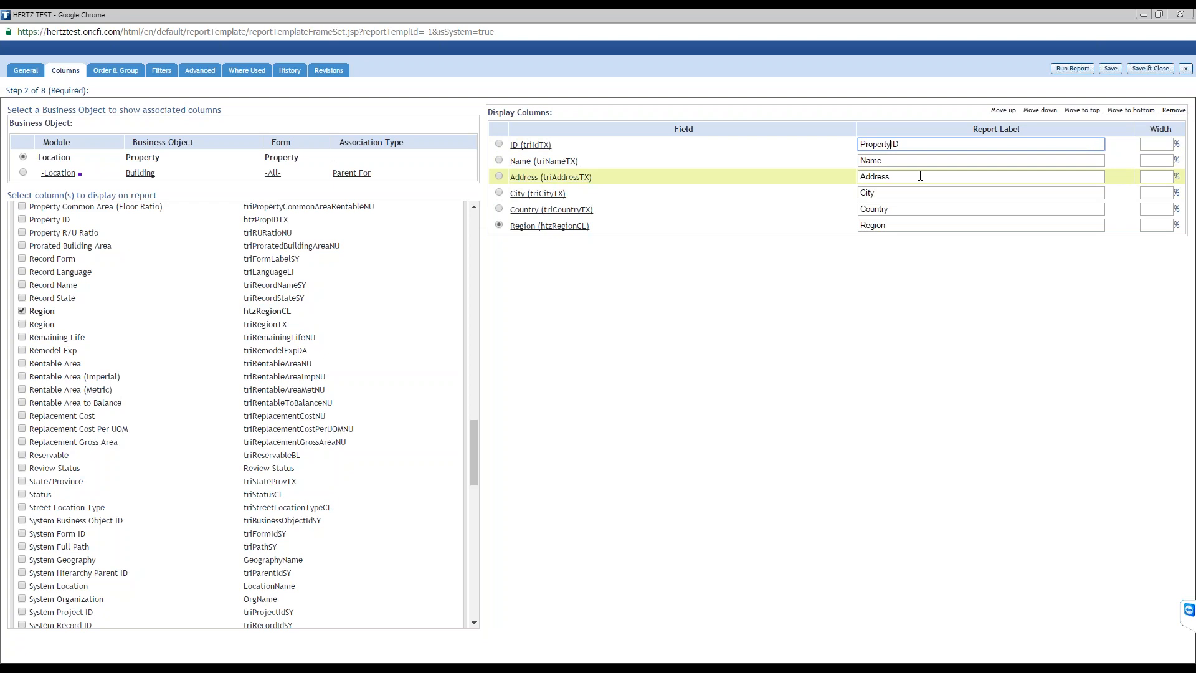
pyautogui.hotkey('ctrl', 'a')
pyautogui.press('Right')
pyautogui.press('Left')
pyautogui.press('Left')
pyautogui.hotkey('ctrl', 'shift', 'Left')
pyautogui.hotkey('ctrl', 'c')
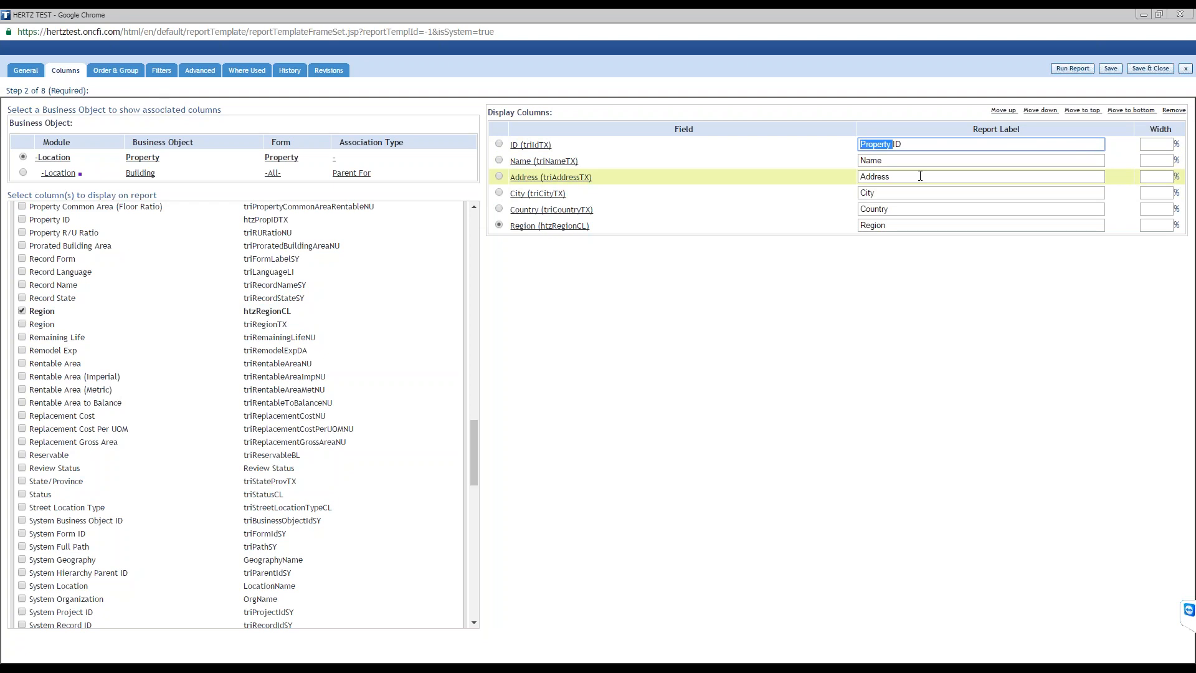
# Prefix the Name, Address, City, Country and Region report labels with the copied word "Property"
pyautogui.click(863, 161)
pyautogui.hotkey('ctrl', 'v')
pyautogui.click(863, 177)
pyautogui.hotkey('ctrl', 'v')
pyautogui.click(863, 192)
pyautogui.hotkey('ctrl', 'v')
pyautogui.click(863, 209)
pyautogui.hotkey('ctrl', 'v')
pyautogui.click(863, 225)
pyautogui.hotkey('ctrl', 'v')
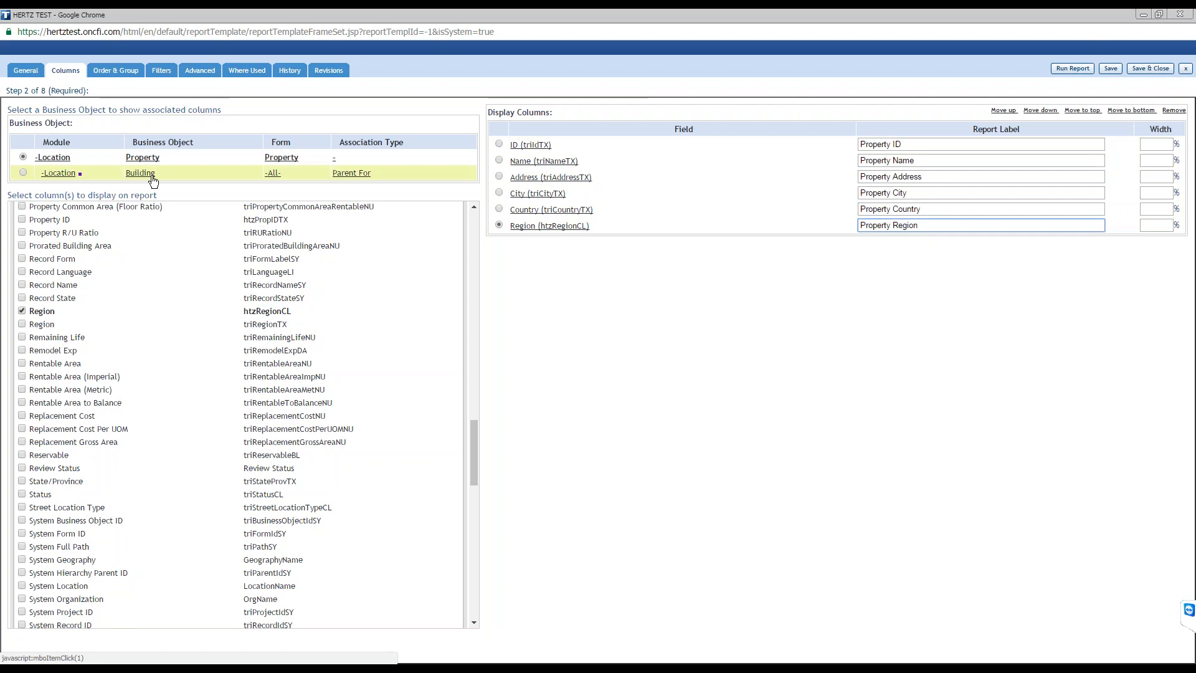
pyautogui.click(23, 173)
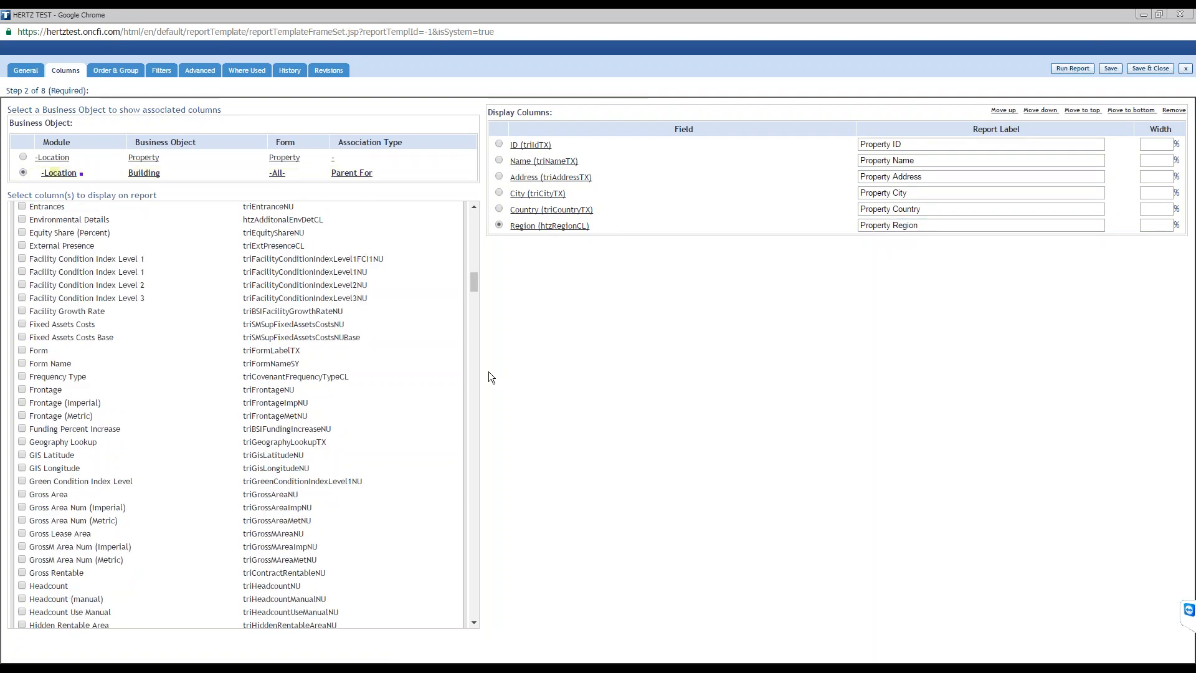
pyautogui.scroll(5, 475, 282)
pyautogui.scroll(-2, 476, 274)
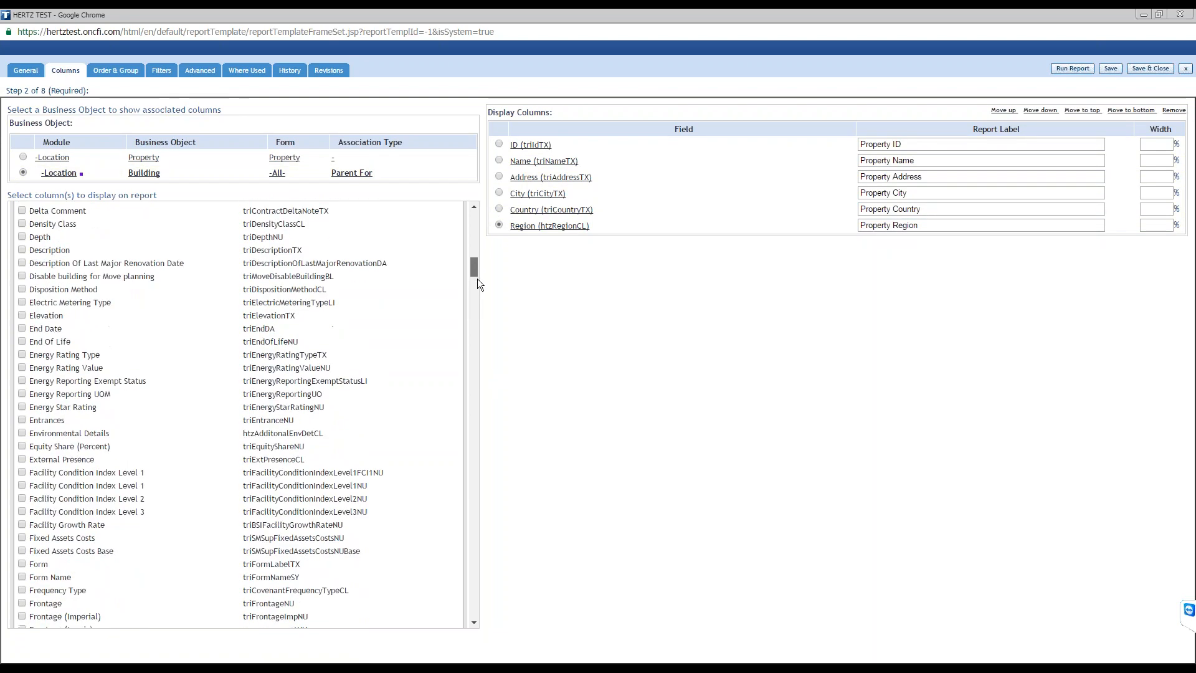
pyautogui.click(23, 157)
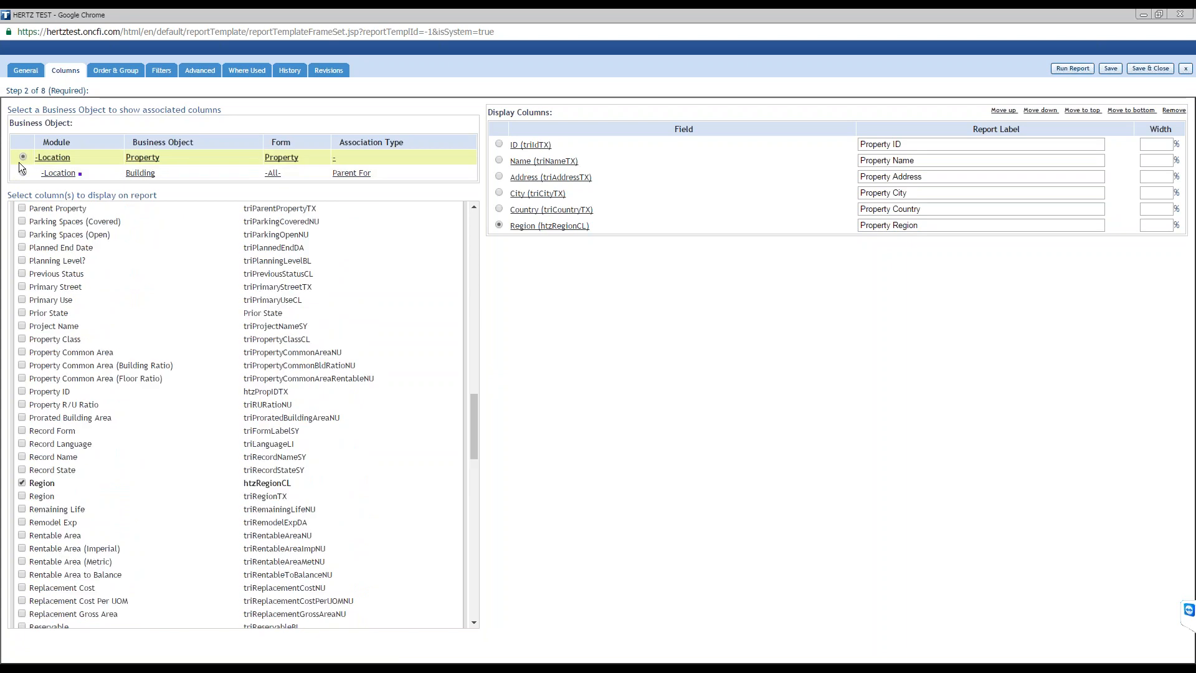
# Add the property's Tenure (triTenureCL) field as a display column and move it above the Region column
pyautogui.moveTo(477, 422); pyautogui.dragTo(459, 473)
pyautogui.click(22, 462)
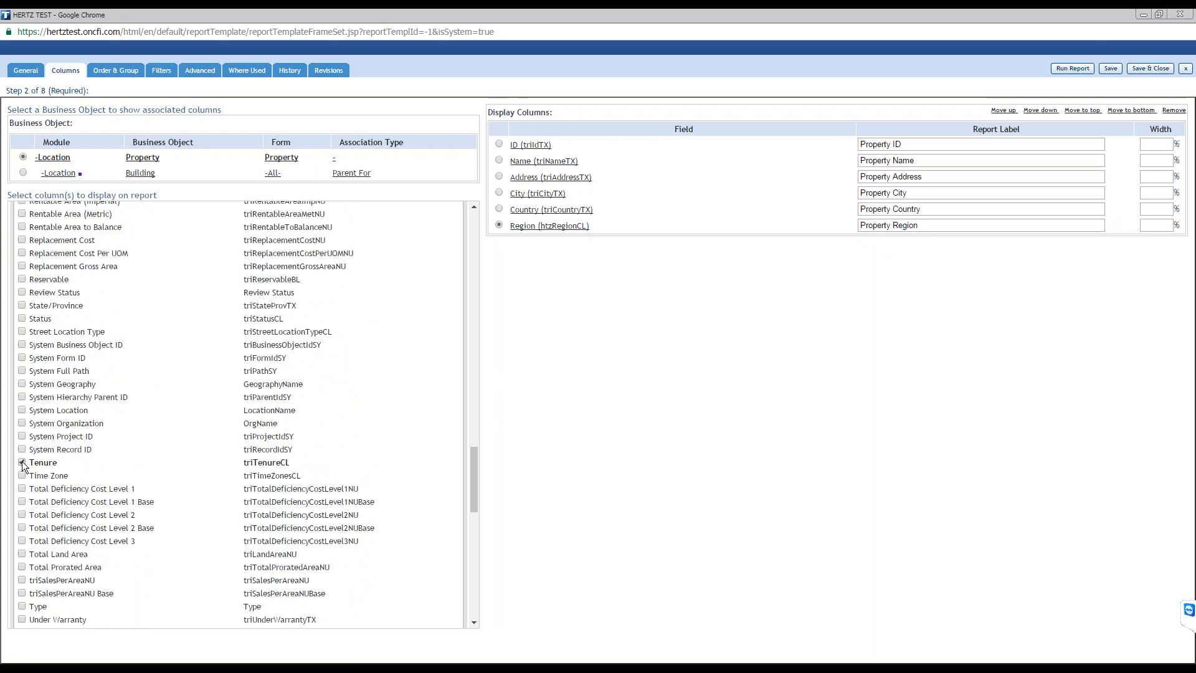
pyautogui.click(861, 241)
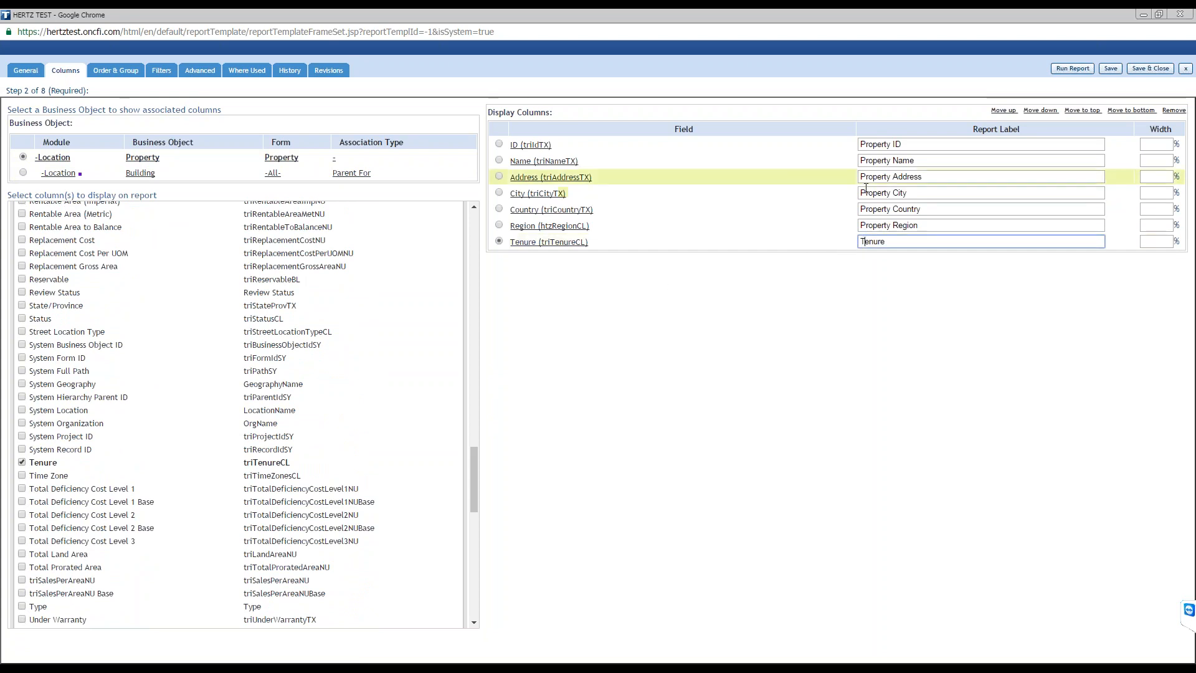
pyautogui.click(1003, 110)
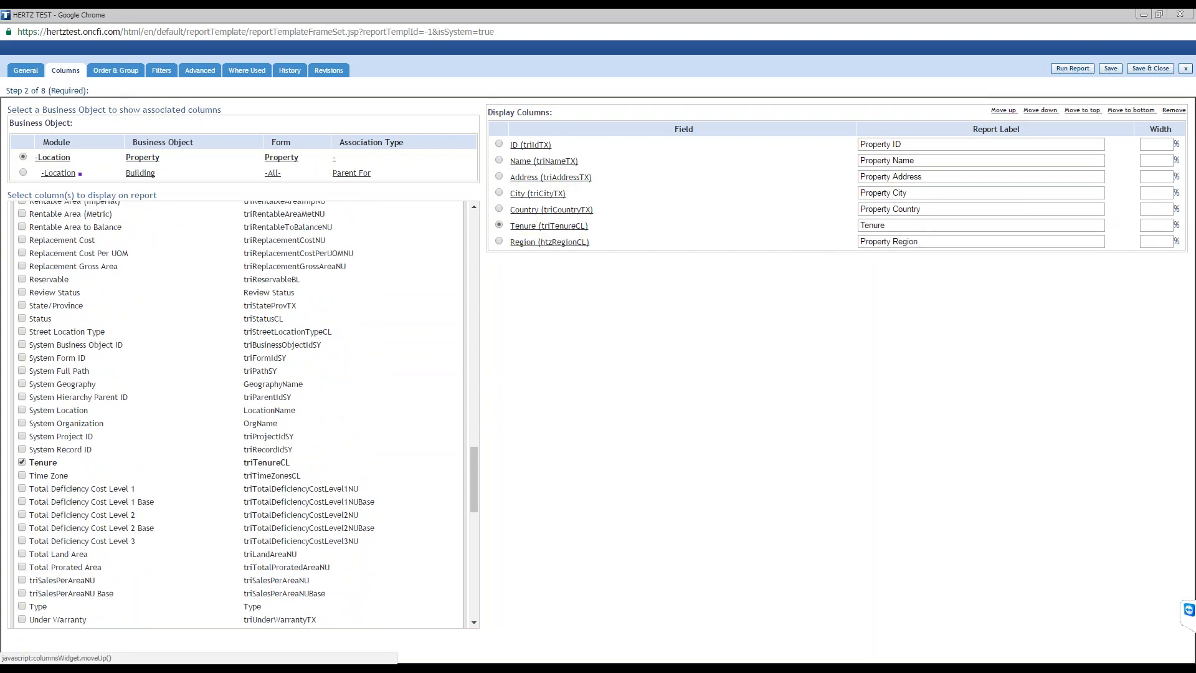
# Move the Tenure column above City, prefix its report label with the copied word "Property", and save the report
pyautogui.click(1003, 110)
pyautogui.click(1003, 110)
pyautogui.click(861, 193)
pyautogui.hotkey('ctrl', 'v')
pyautogui.click(1114, 68)
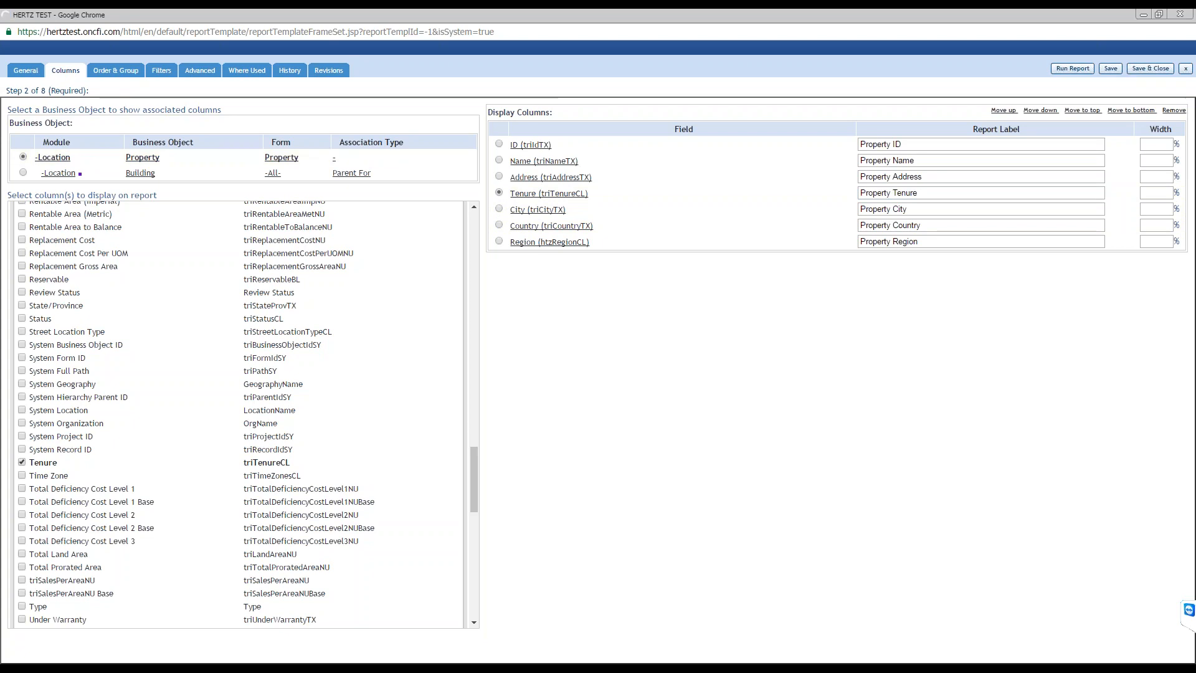
# Add the Building object's ID (triIdTX) field as a display column after the Region column
pyautogui.click(23, 174)
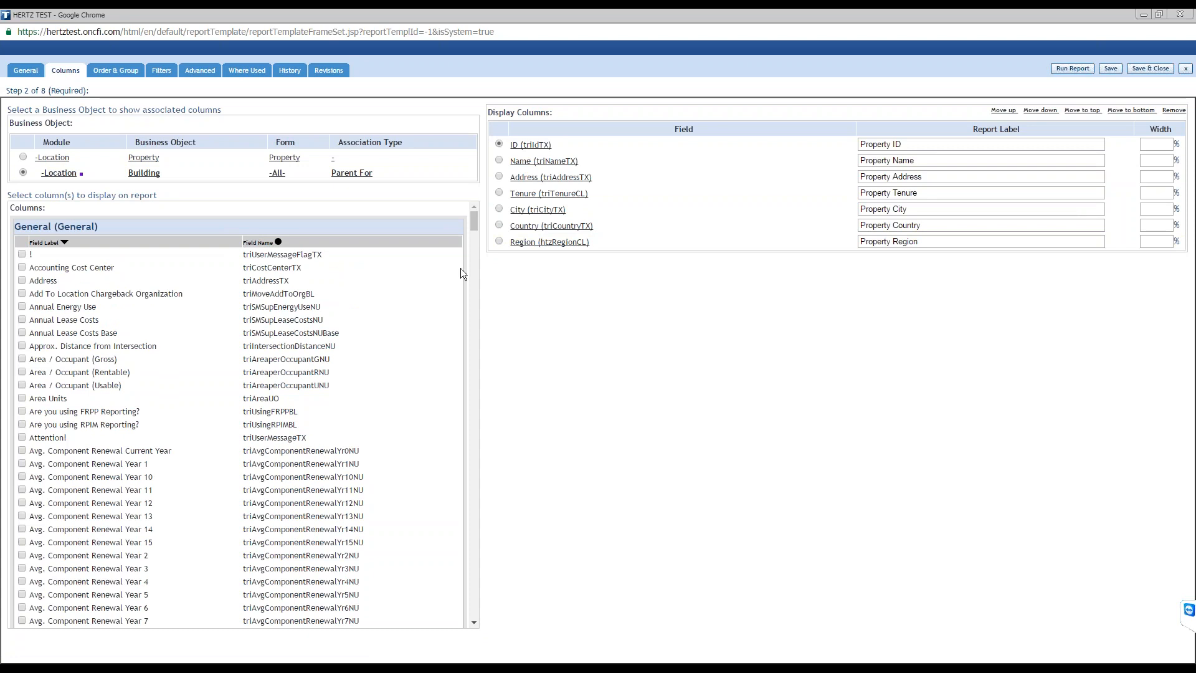
pyautogui.click(499, 241)
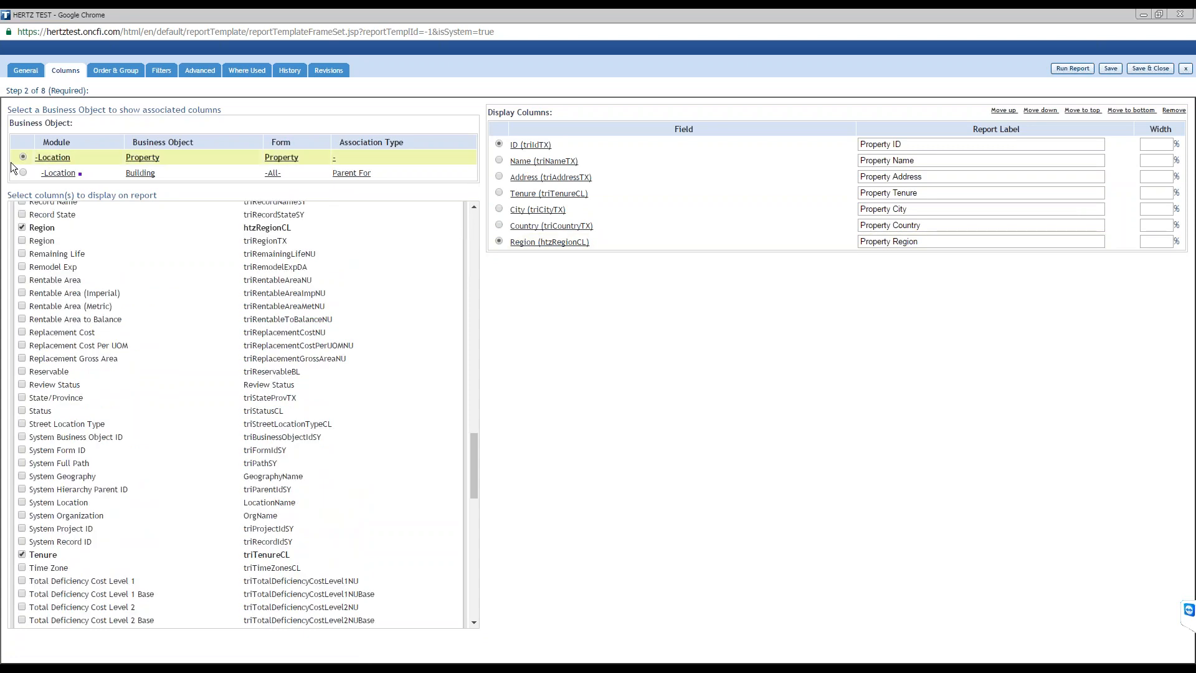
pyautogui.scroll(15, 409, 270)
pyautogui.moveTo(474, 285)
pyautogui.mouseDown()
pyautogui.moveTo(481, 212)
pyautogui.moveTo(473, 294)
pyautogui.mouseUp()
pyautogui.scroll(-7, 80, 478)
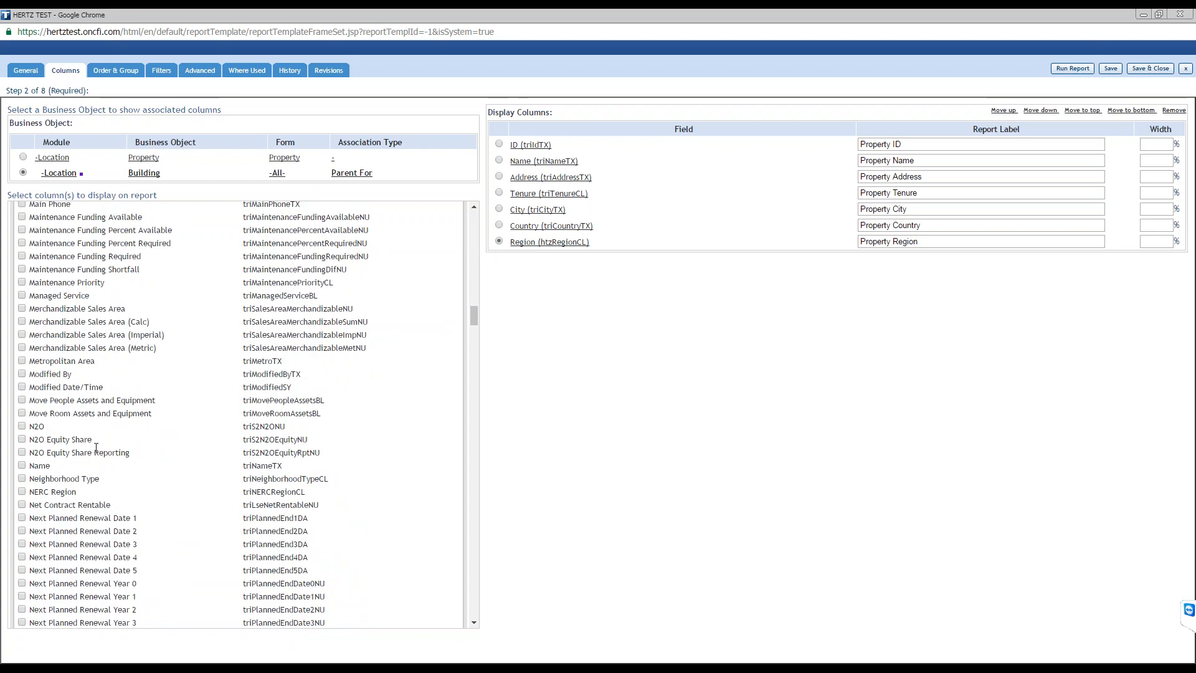
pyautogui.moveTo(474, 322)
pyautogui.mouseDown()
pyautogui.moveTo(469, 349)
pyautogui.moveTo(473, 312)
pyautogui.moveTo(461, 321)
pyautogui.mouseUp()
pyautogui.scroll(10, 402, 335)
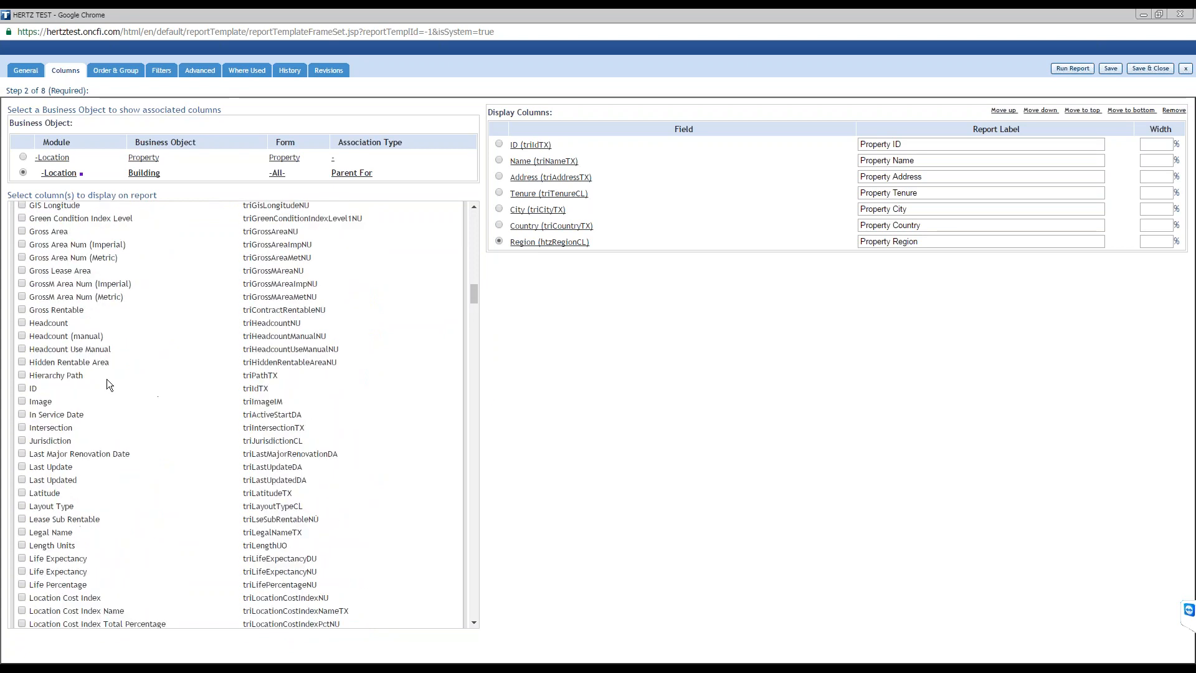
pyautogui.click(22, 388)
# Add the Building object's Name (triNameTX) field as a display column
pyautogui.scroll(-12, 474, 300)
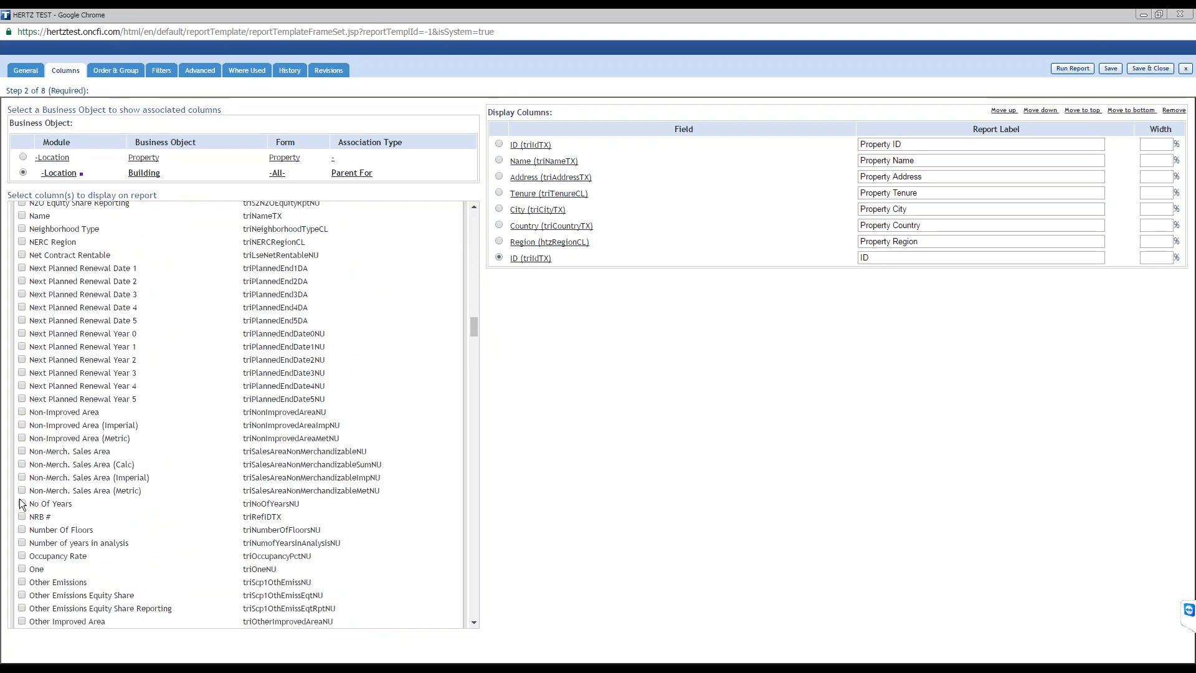
pyautogui.scroll(1, 23, 505)
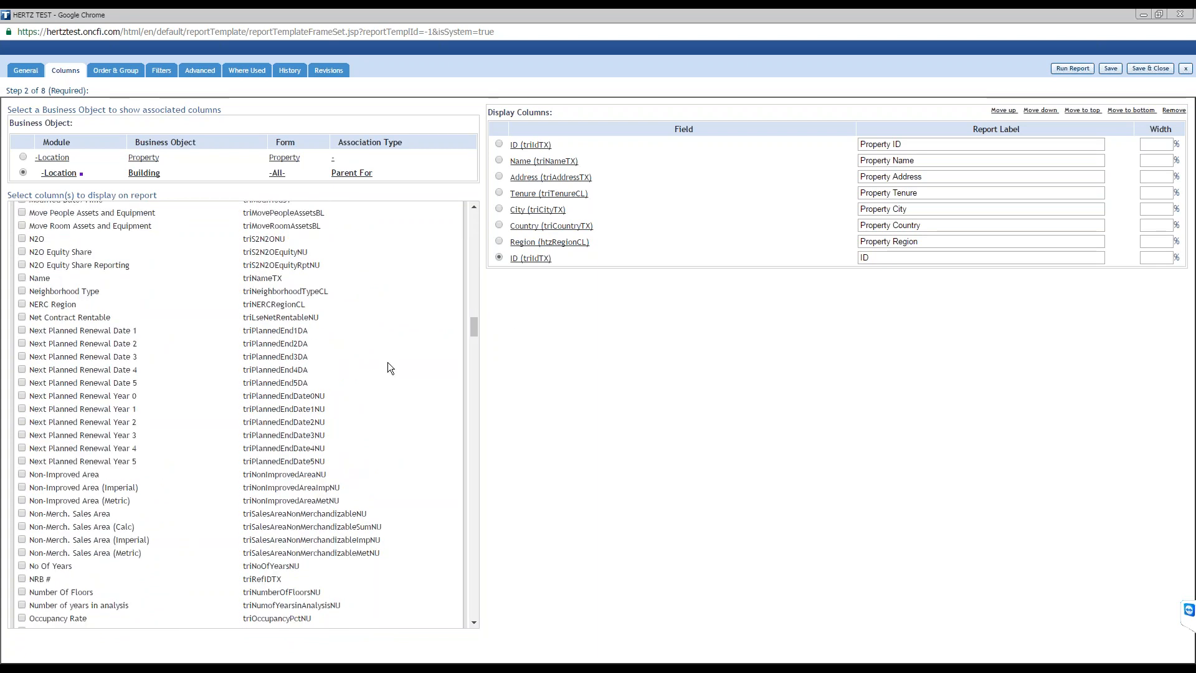
pyautogui.moveTo(475, 324); pyautogui.dragTo(472, 314)
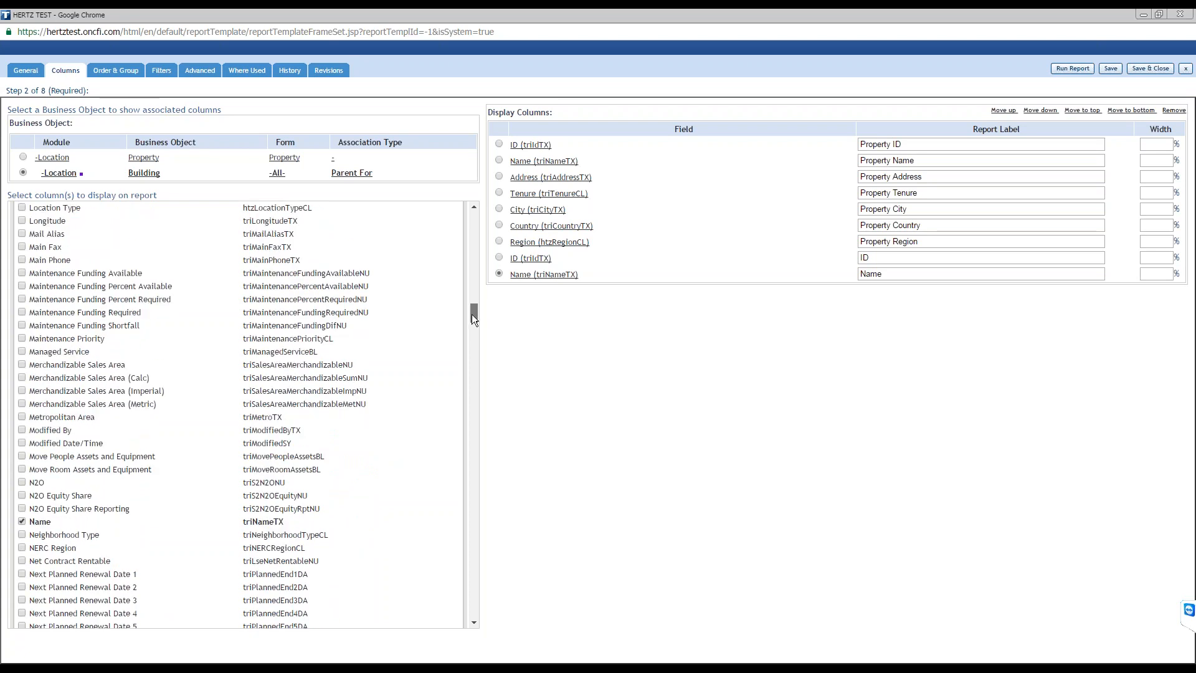
# Add the Building object's Status (triStatusCL) field as a display column
pyautogui.moveTo(472, 314); pyautogui.dragTo(475, 219)
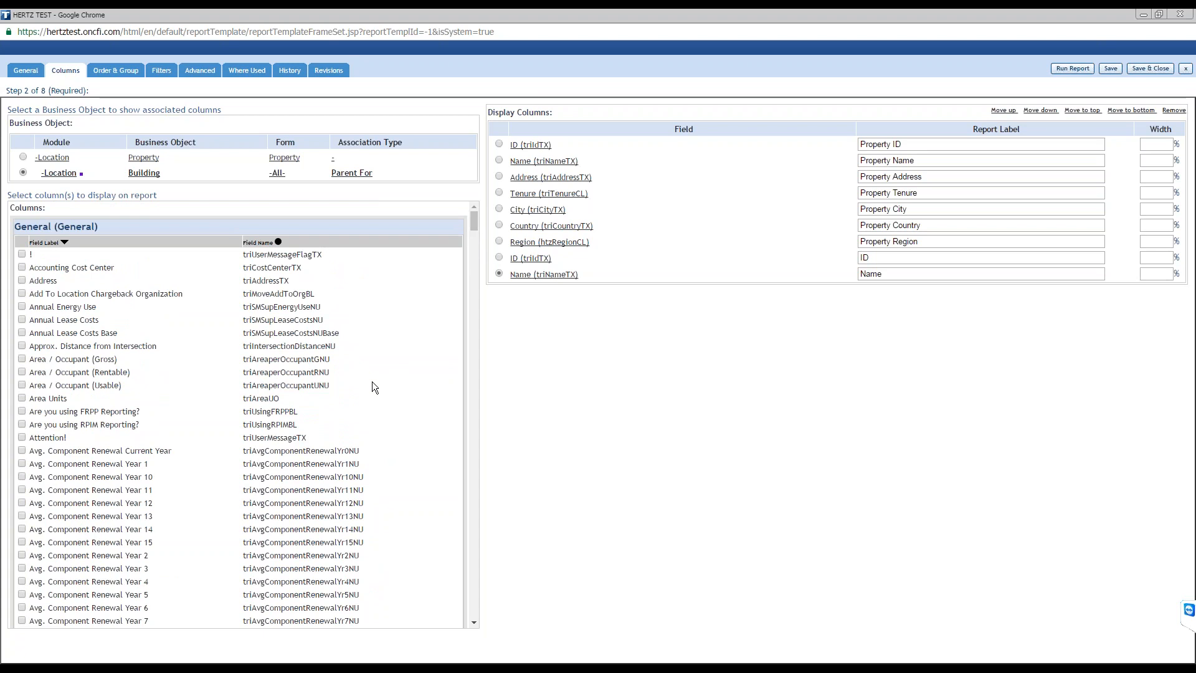
pyautogui.scroll(-3, 466, 229)
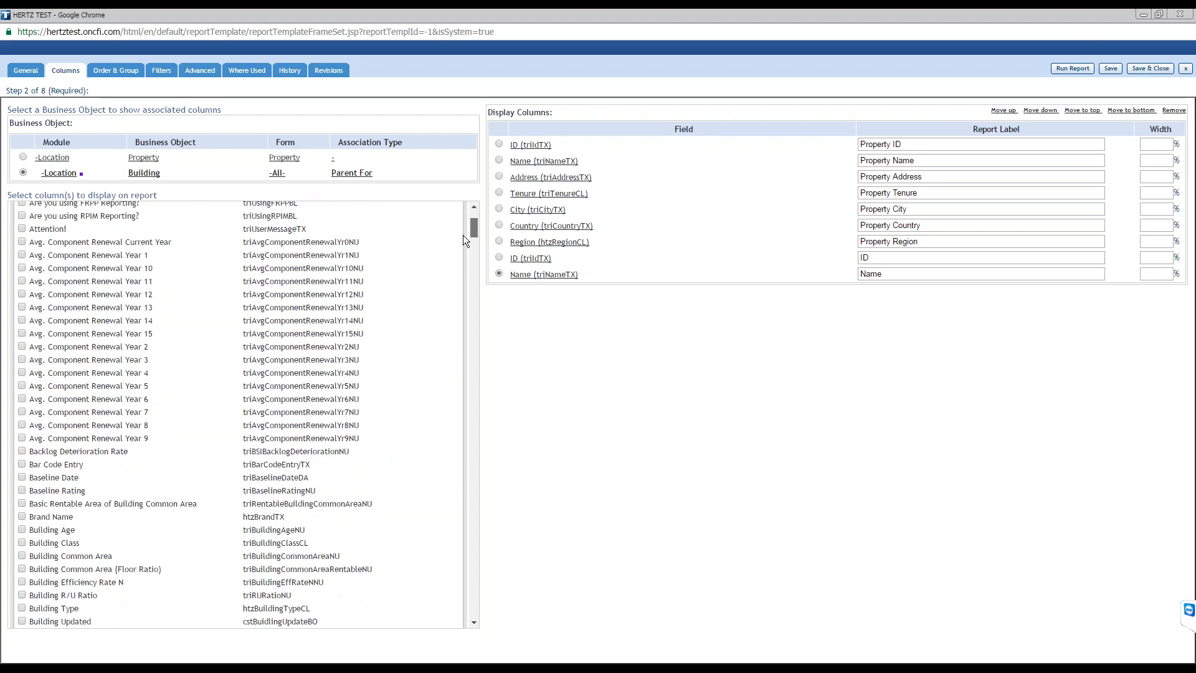
pyautogui.moveTo(468, 233); pyautogui.dragTo(466, 455)
pyautogui.scroll(15, 192, 398)
pyautogui.scroll(10, 191, 398)
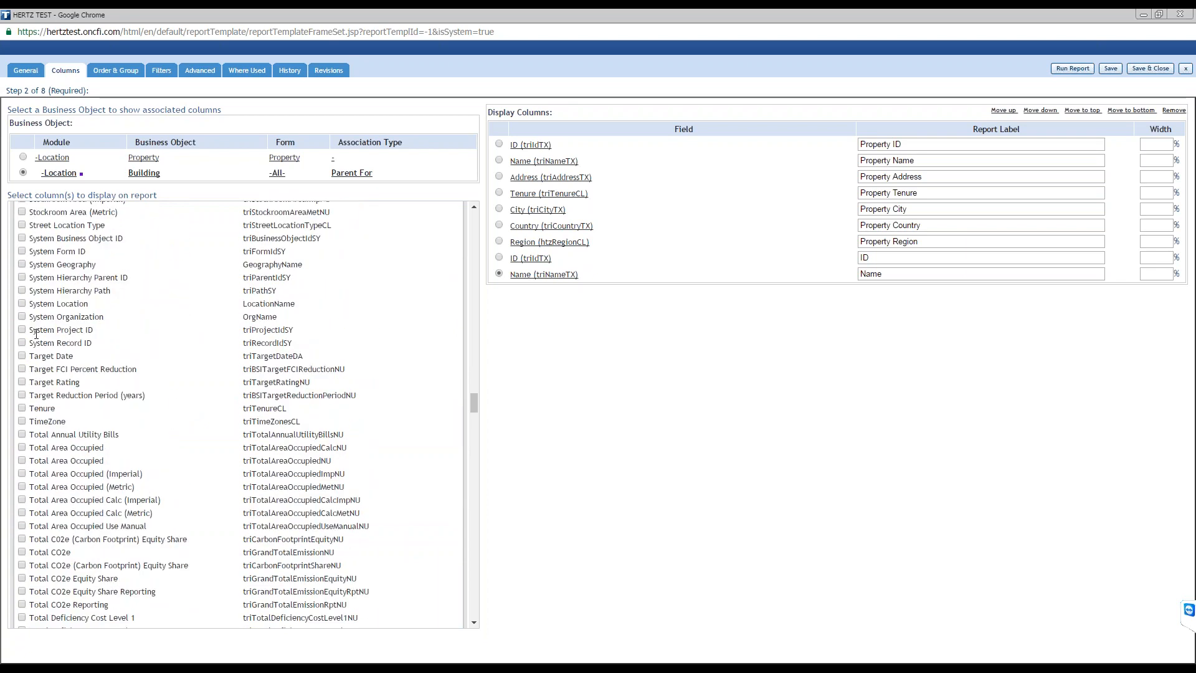
pyautogui.scroll(2, 39, 299)
pyautogui.click(22, 284)
# Prefix the report labels of the building's ID, Name and Status columns with "Building" and save the report
pyautogui.click(860, 258)
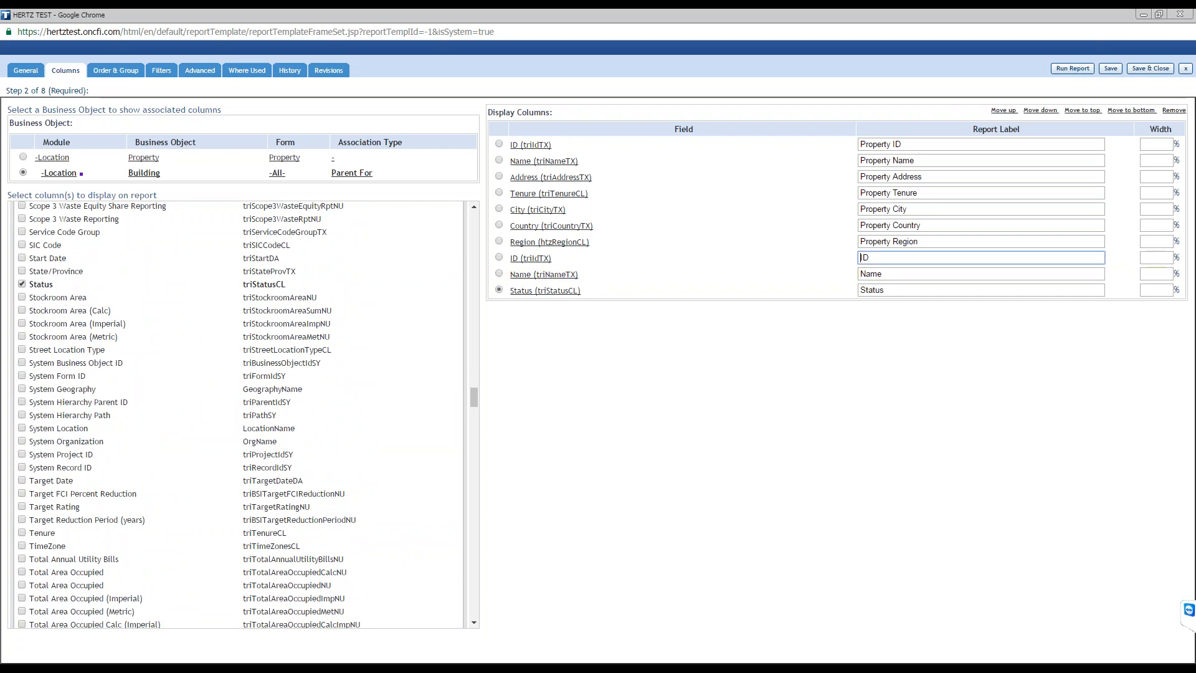
pyautogui.write('Building')
pyautogui.hotkey('shift', 'Home')
pyautogui.hotkey('ctrl', 'c')
pyautogui.click(860, 274)
pyautogui.hotkey('ctrl', 'v')
pyautogui.click(860, 290)
pyautogui.hotkey('ctrl', 'v')
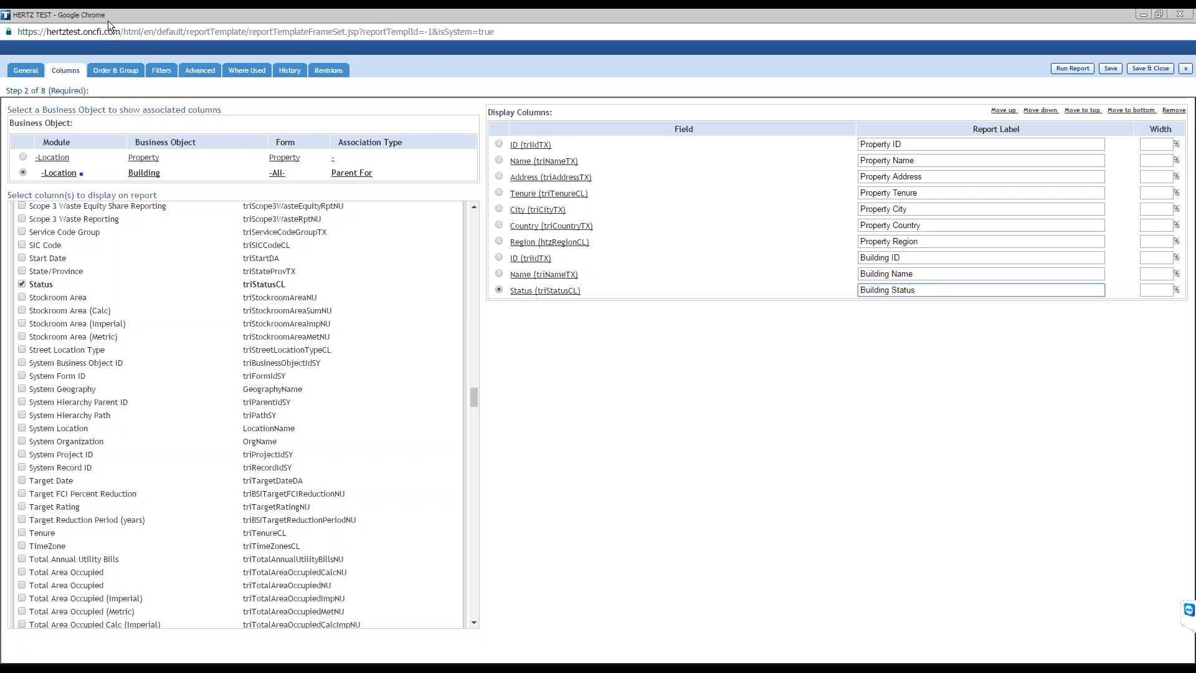
pyautogui.click(1110, 69)
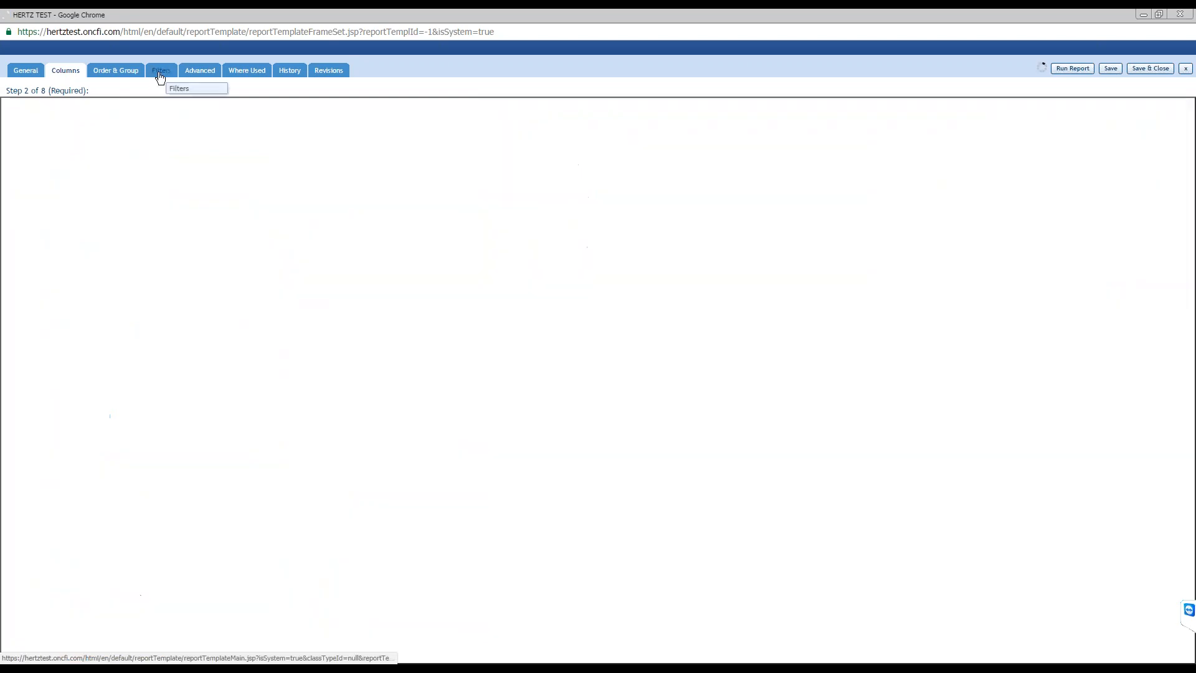
# Add the Property object's Status (triStatusCL) field to the report's filters as a system filter
pyautogui.click(160, 76)
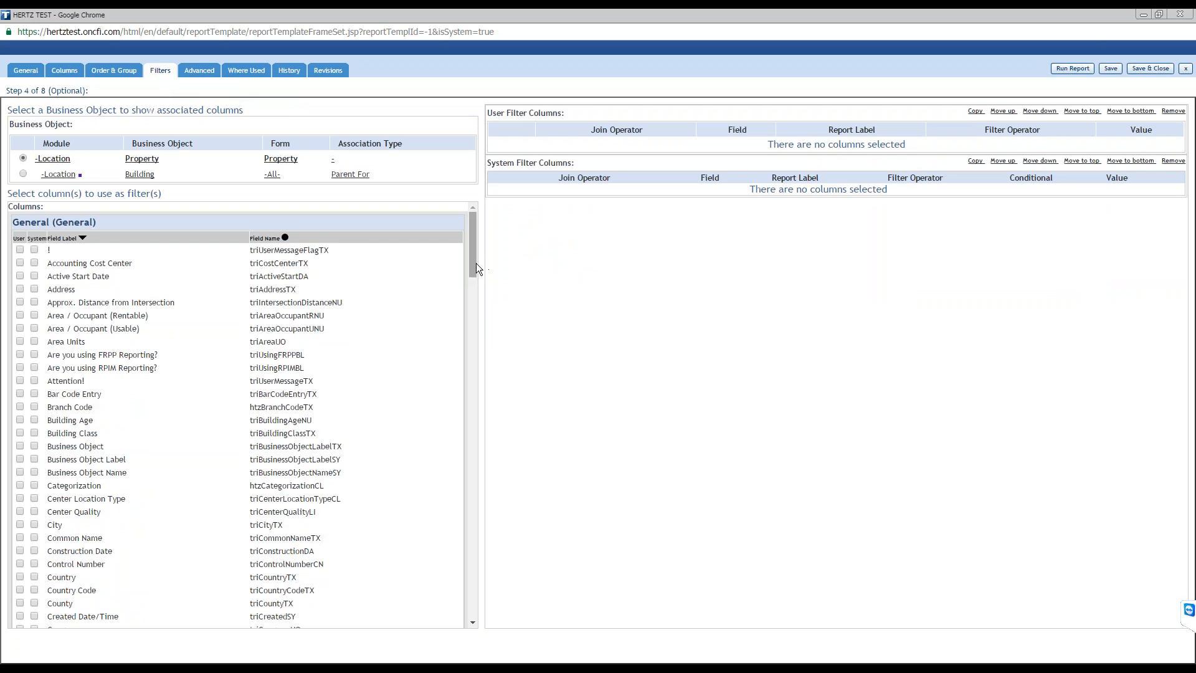
pyautogui.moveTo(472, 264); pyautogui.dragTo(458, 364)
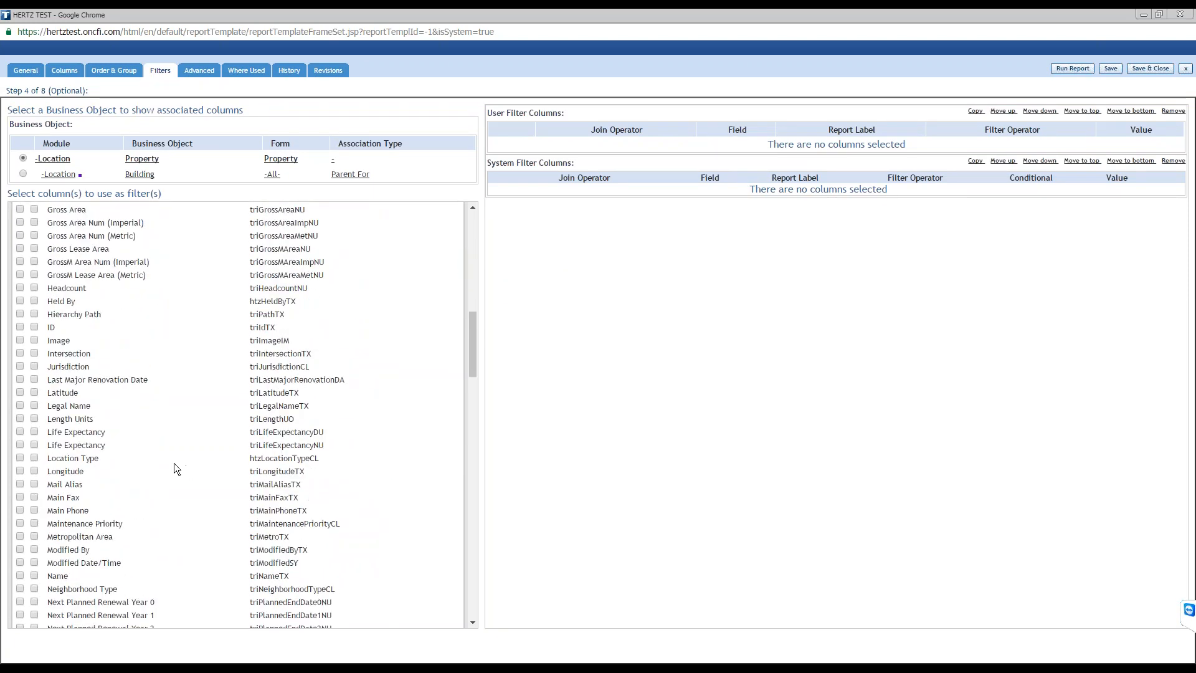
pyautogui.scroll(-15, 174, 468)
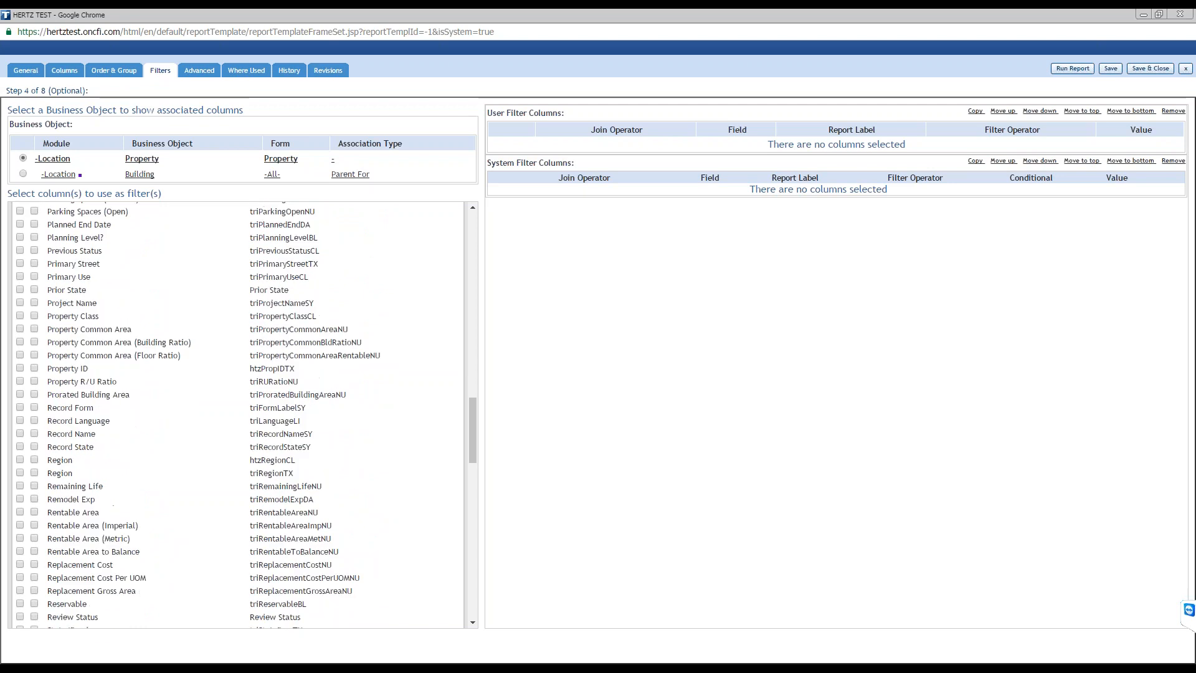
pyautogui.moveTo(468, 456); pyautogui.dragTo(472, 226)
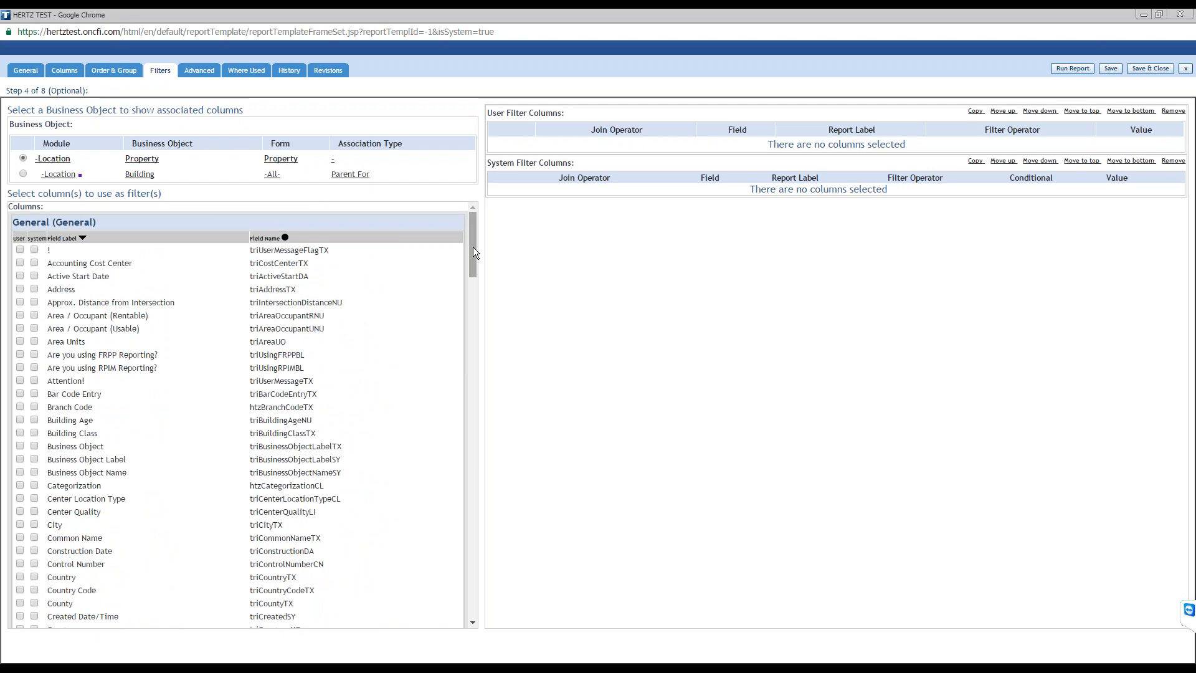
pyautogui.moveTo(473, 246); pyautogui.dragTo(461, 337)
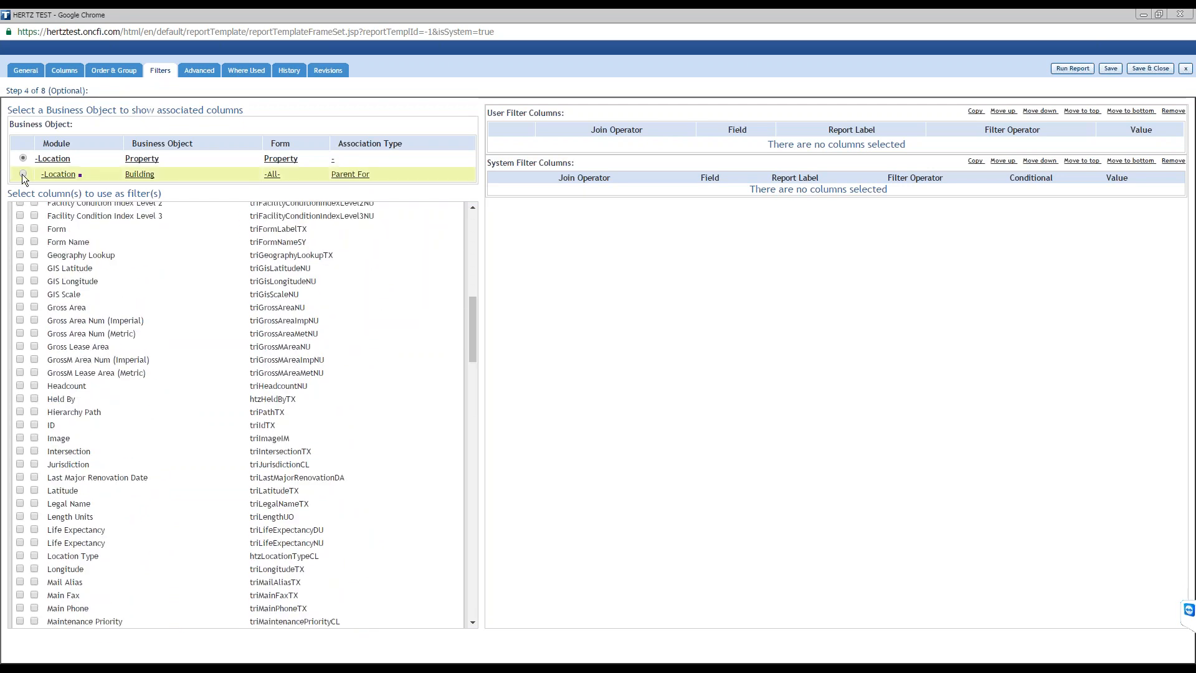
pyautogui.moveTo(475, 331); pyautogui.dragTo(423, 437)
pyautogui.scroll(-2, 56, 551)
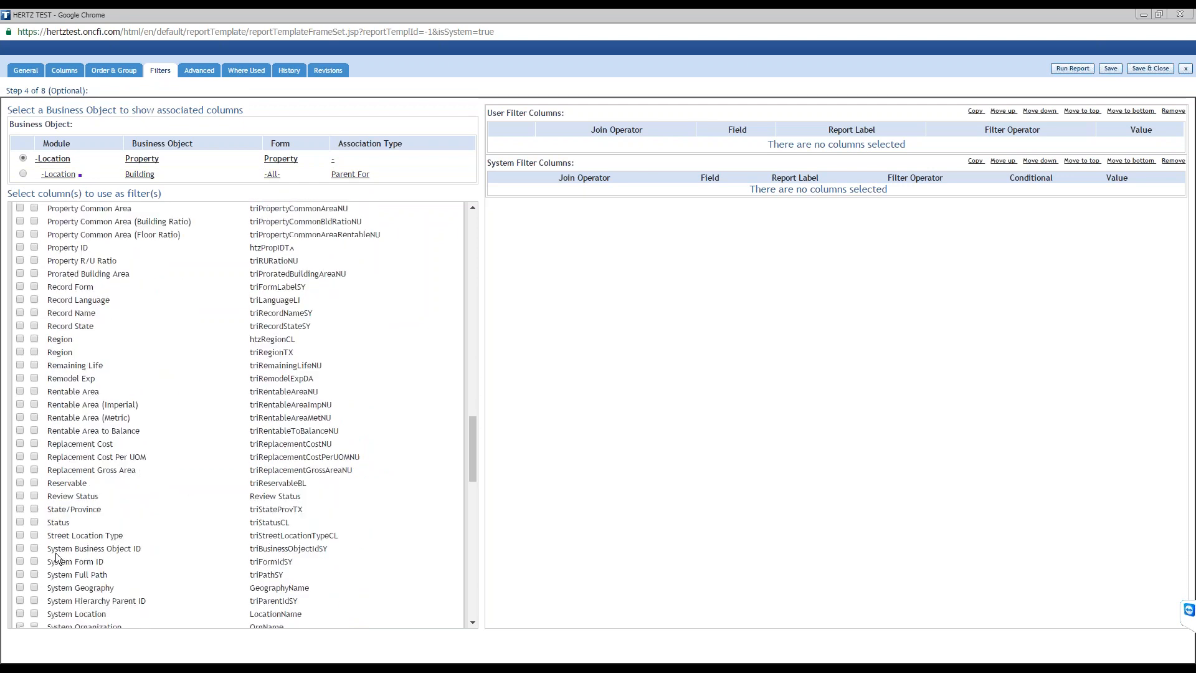
pyautogui.click(34, 460)
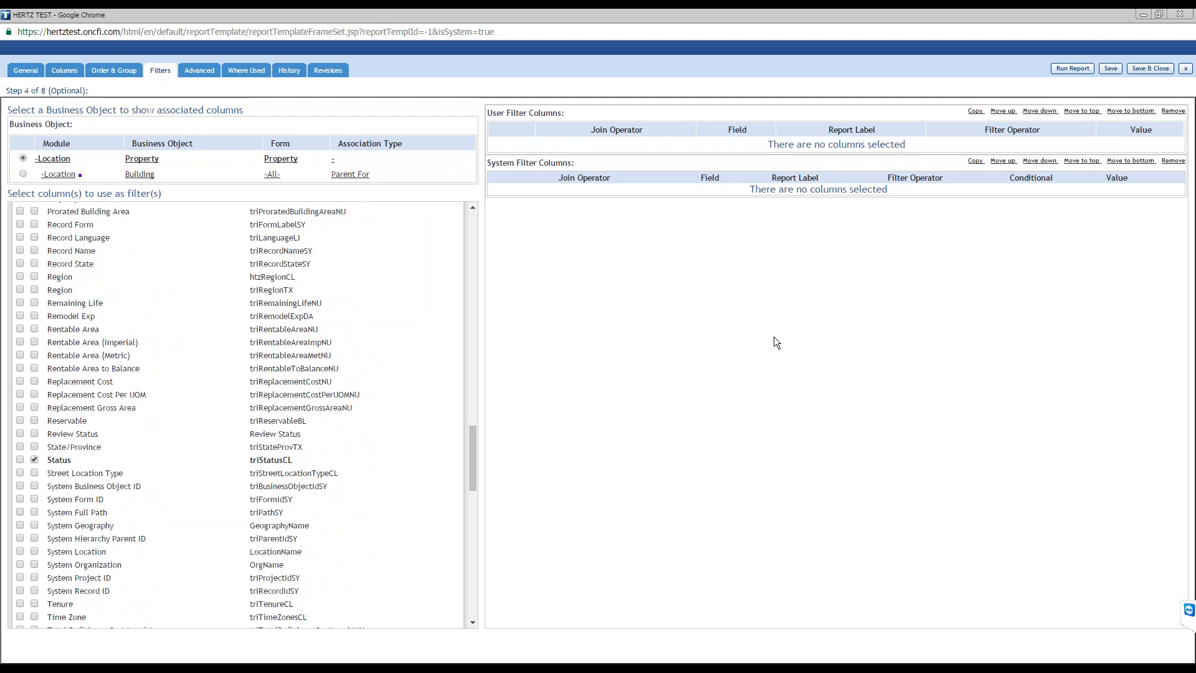
pyautogui.click(880, 197)
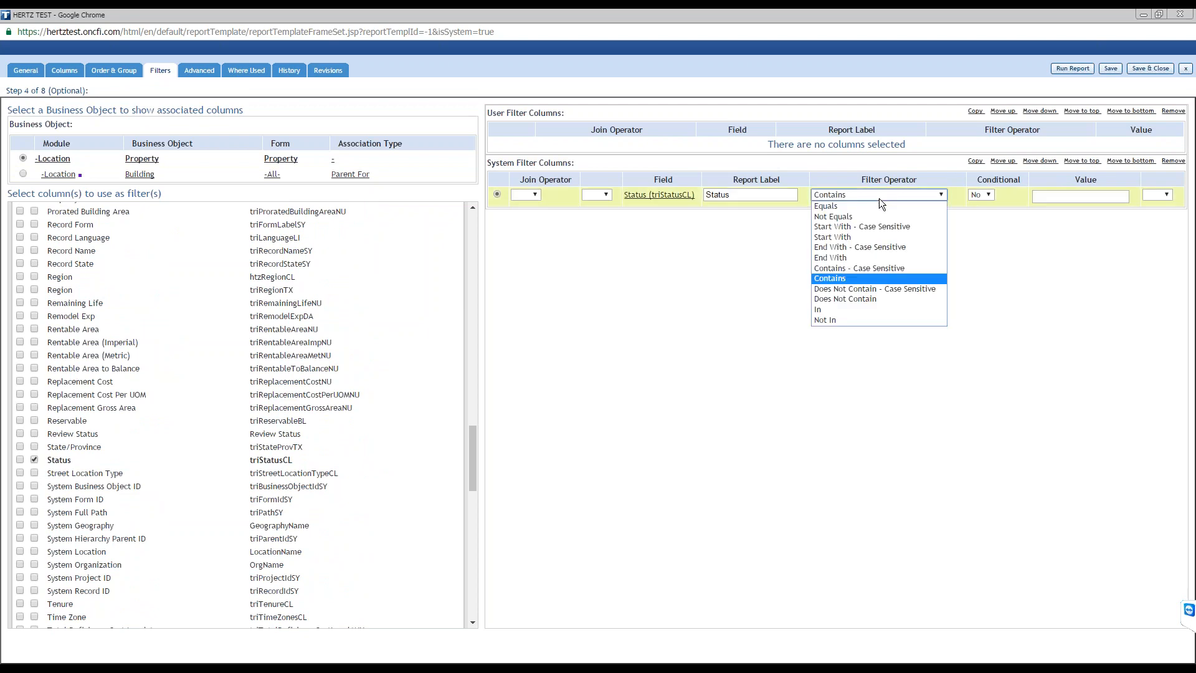
pyautogui.click(849, 319)
pyautogui.click(1097, 197)
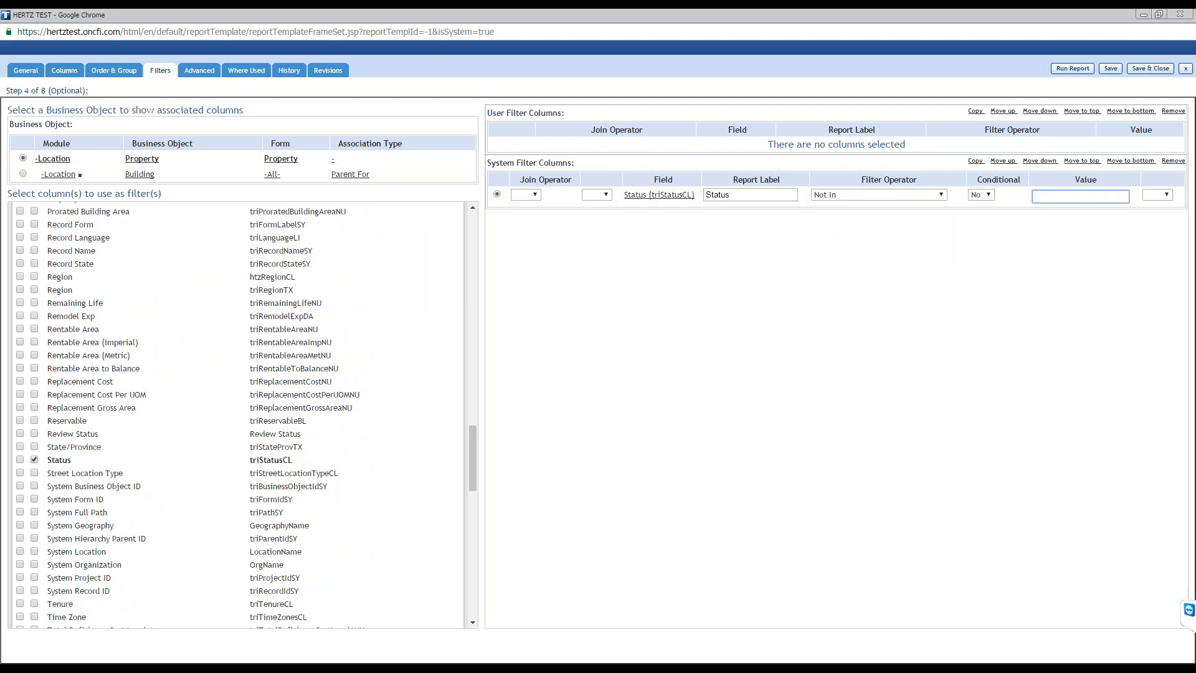
pyautogui.write("'Retire")
# Set the Status system filter to Not Equals with the value "Retired" and save the report
pyautogui.click(897, 195)
pyautogui.click(893, 217)
pyautogui.click(1071, 198)
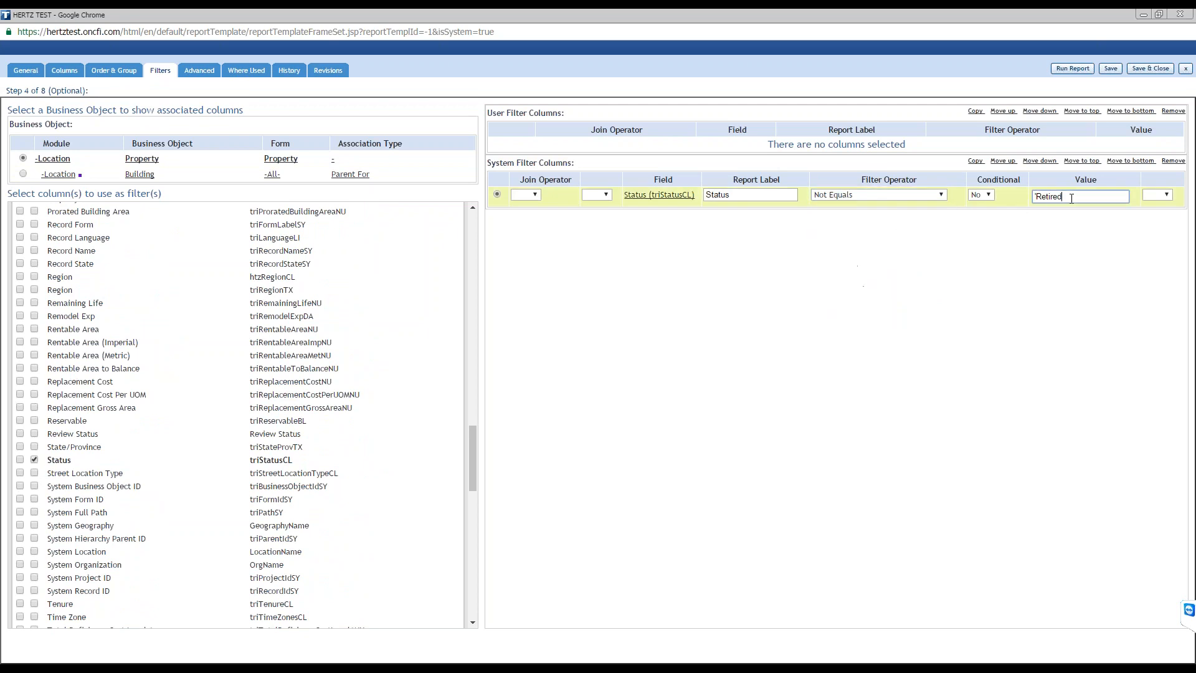
pyautogui.hotkey('ctrl', 'a')
pyautogui.write('Retired')
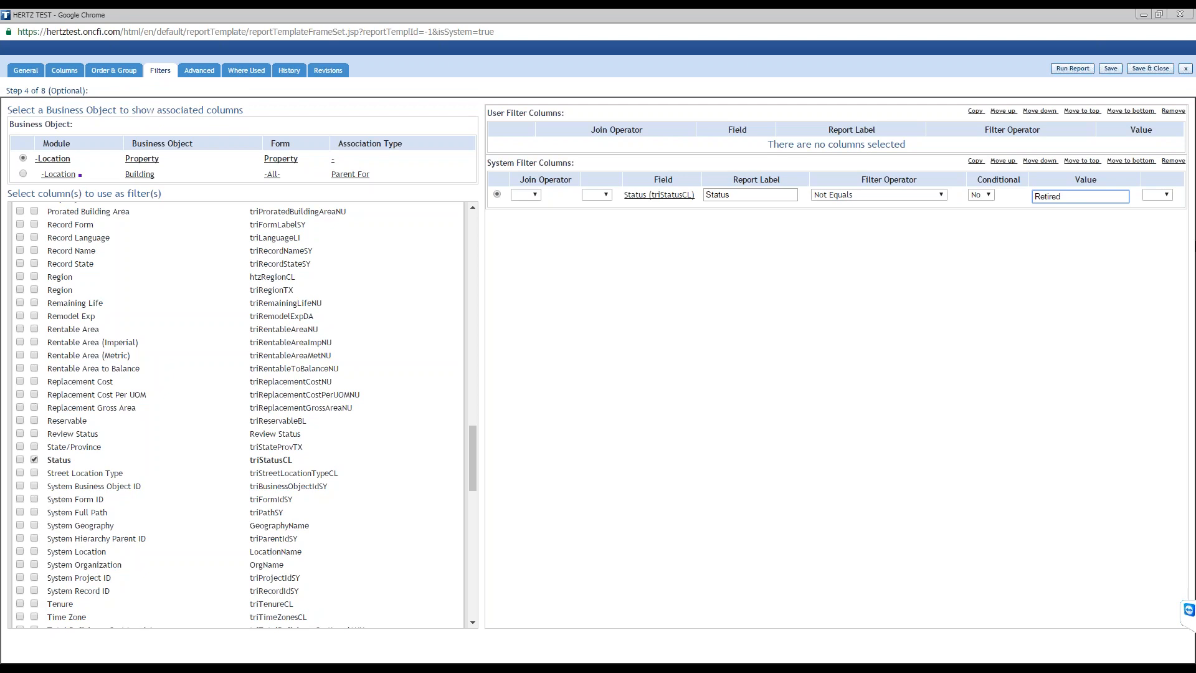
pyautogui.click(903, 356)
pyautogui.click(1110, 69)
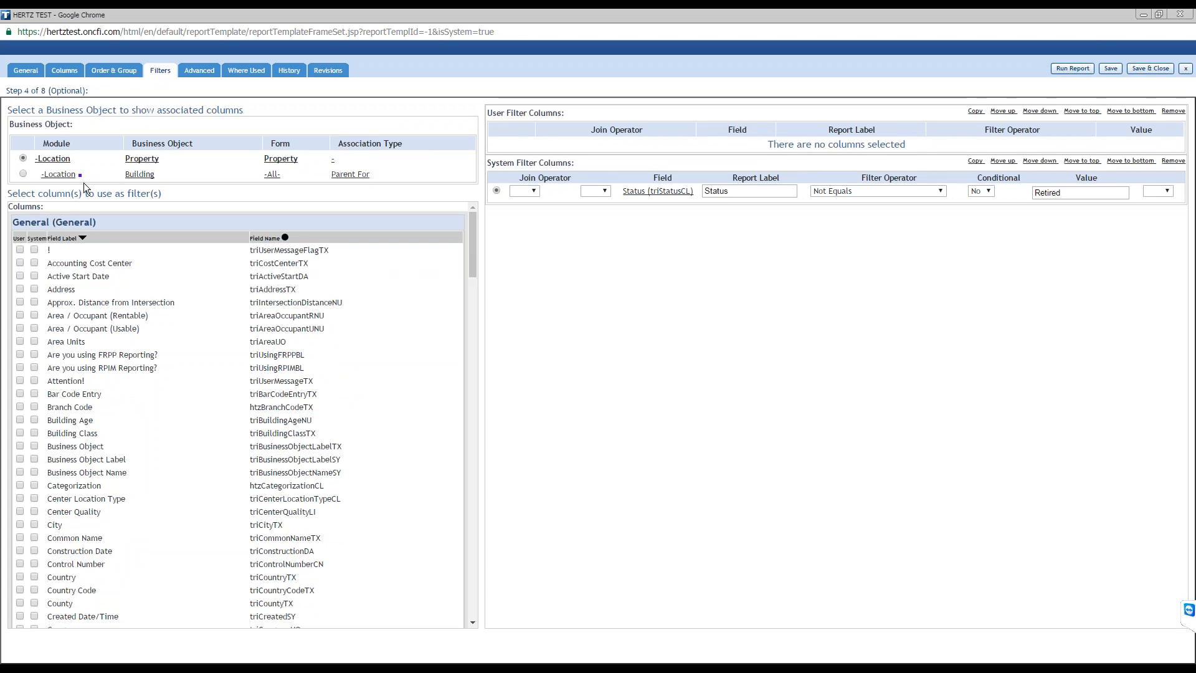
# Add the Building object's ID (triIdTX) field as a system filter
pyautogui.click(25, 174)
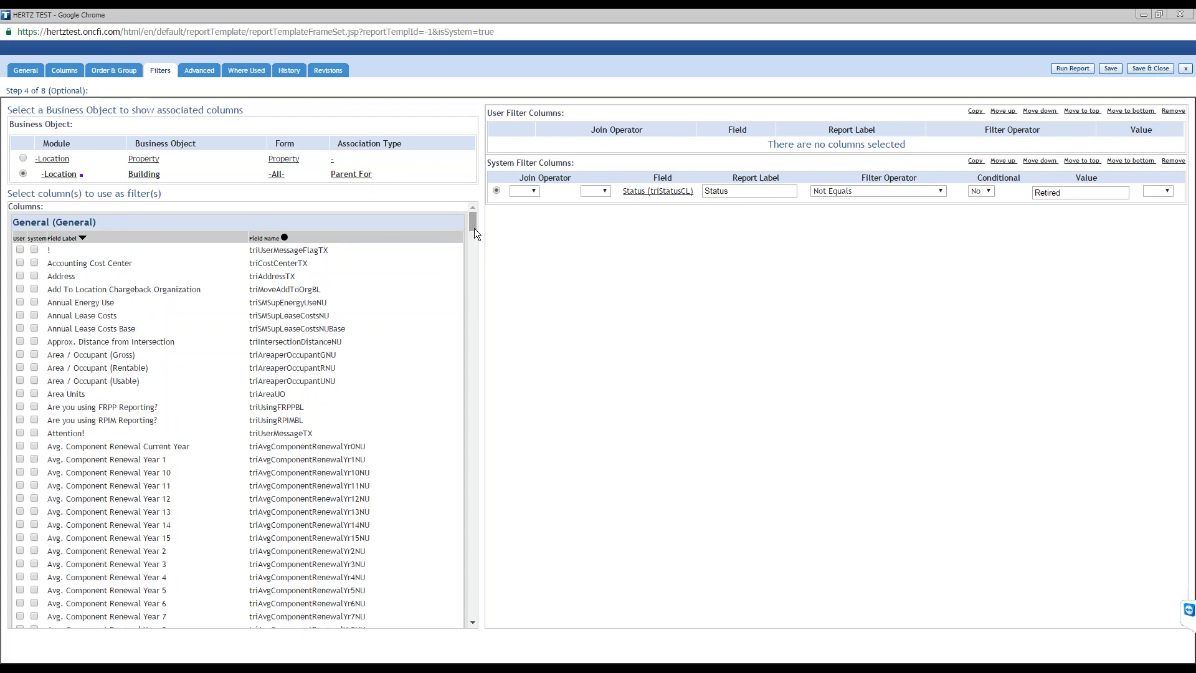
pyautogui.moveTo(473, 228); pyautogui.dragTo(488, 293)
pyautogui.scroll(6, 301, 430)
pyautogui.scroll(-9, 301, 431)
pyautogui.scroll(-15, 240, 415)
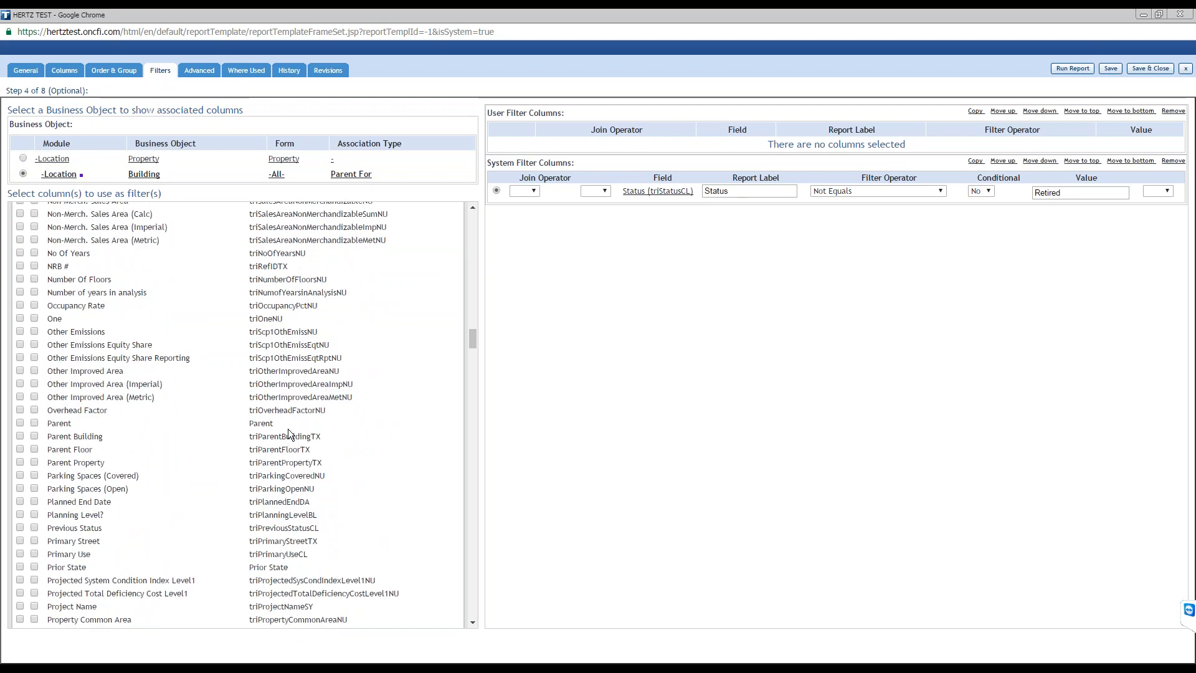
pyautogui.scroll(-2, 288, 432)
pyautogui.scroll(2, 288, 433)
pyautogui.moveTo(468, 342); pyautogui.dragTo(448, 404)
pyautogui.scroll(-15, 446, 405)
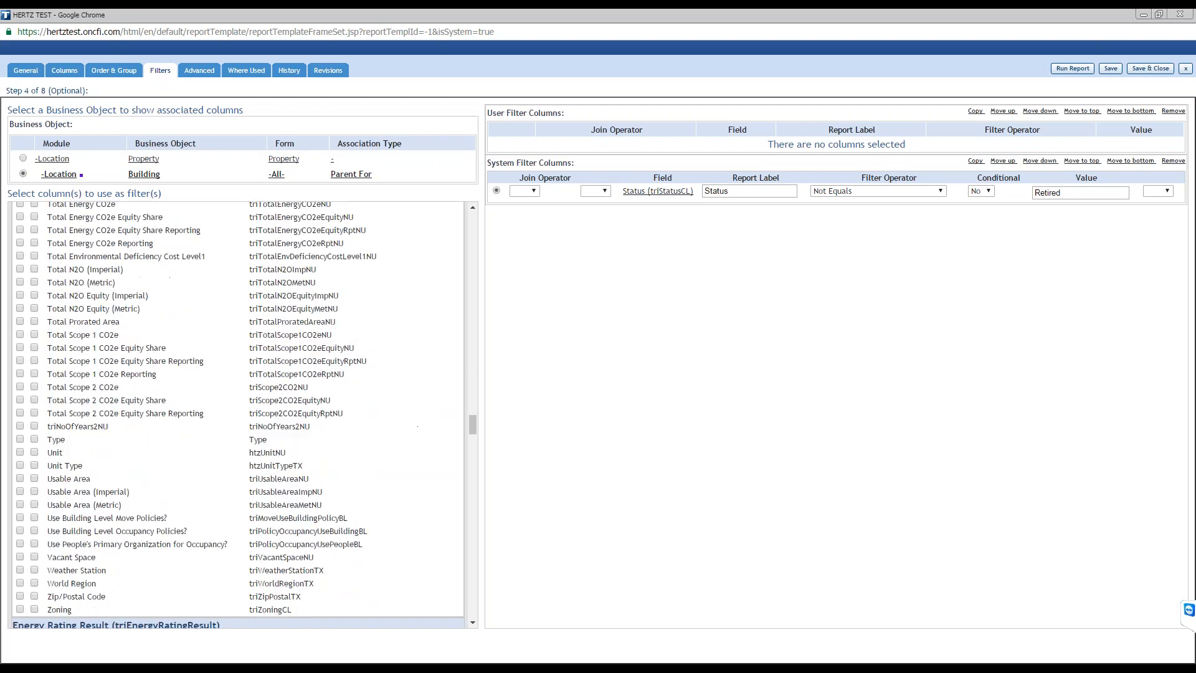
pyautogui.scroll(-1, 237, 414)
pyautogui.scroll(13, 236, 414)
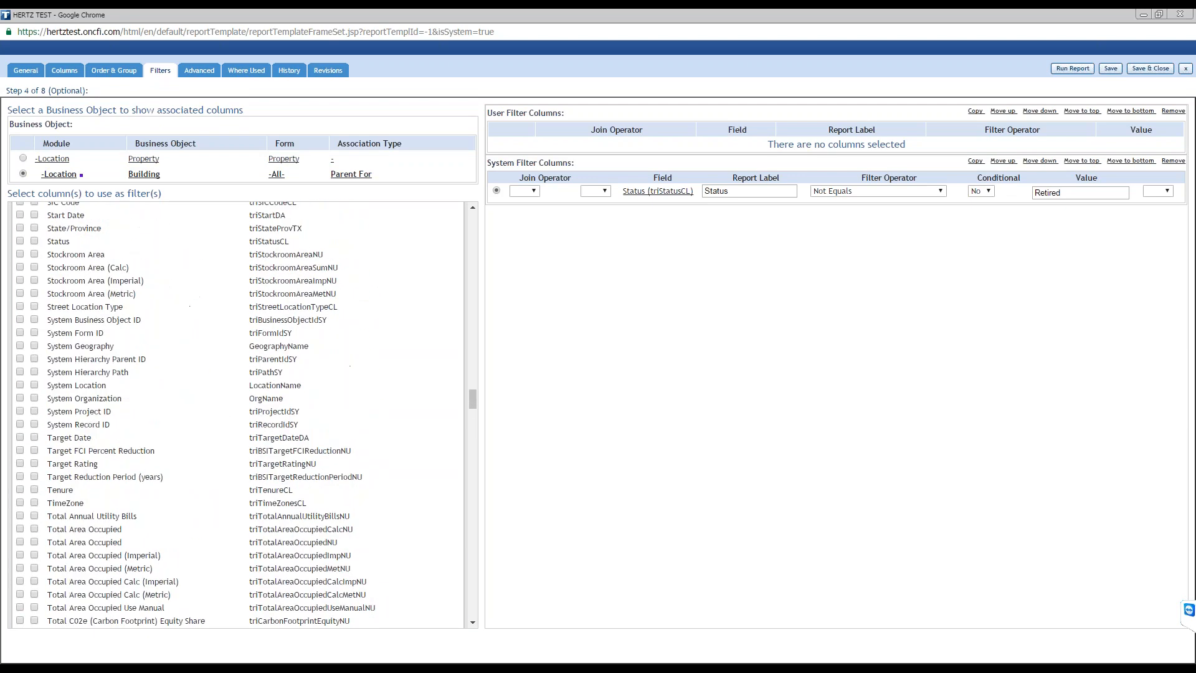
pyautogui.scroll(20, 236, 414)
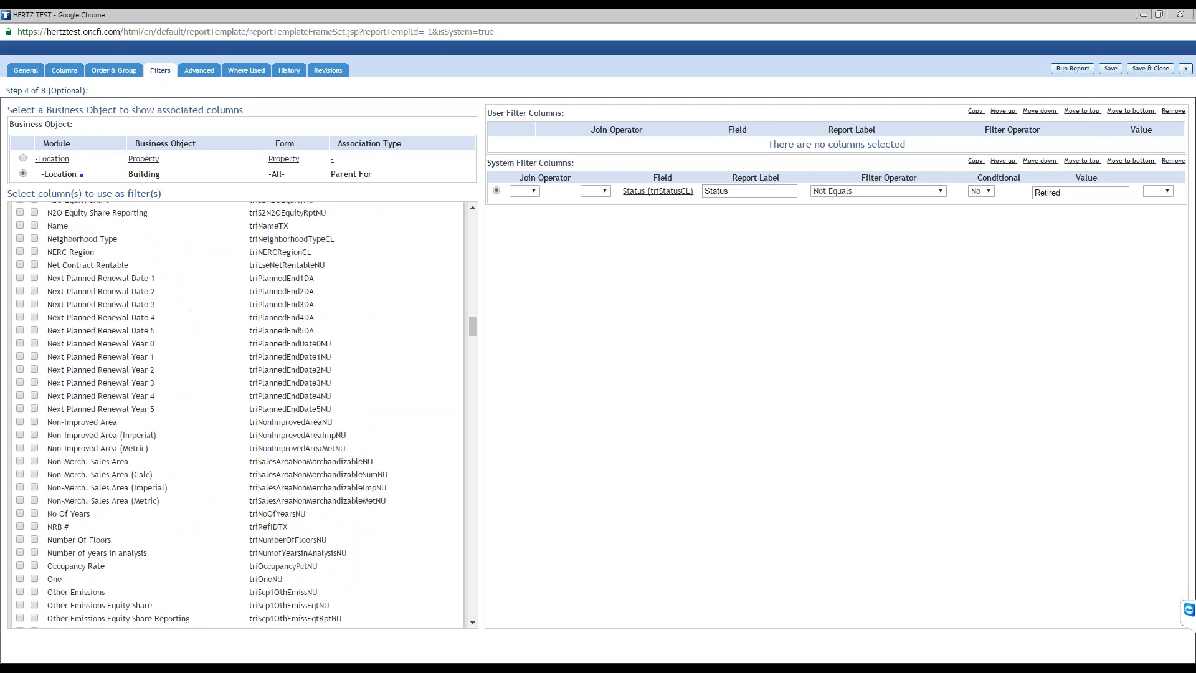
pyautogui.scroll(6, 39, 400)
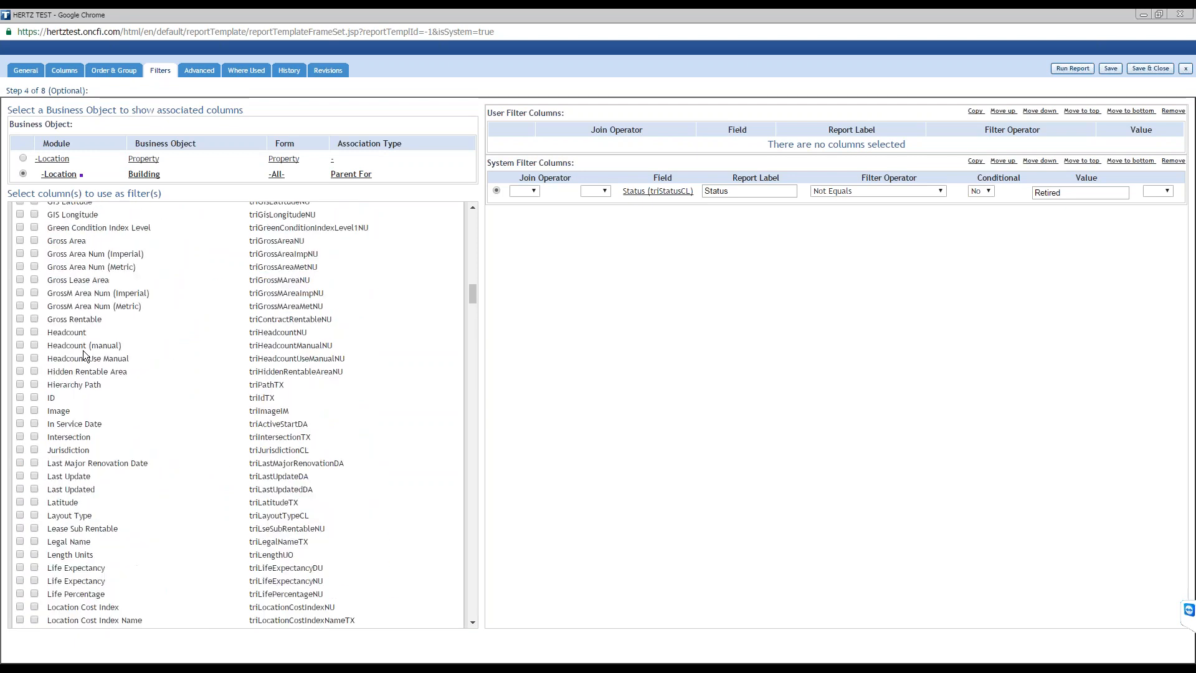
pyautogui.click(35, 397)
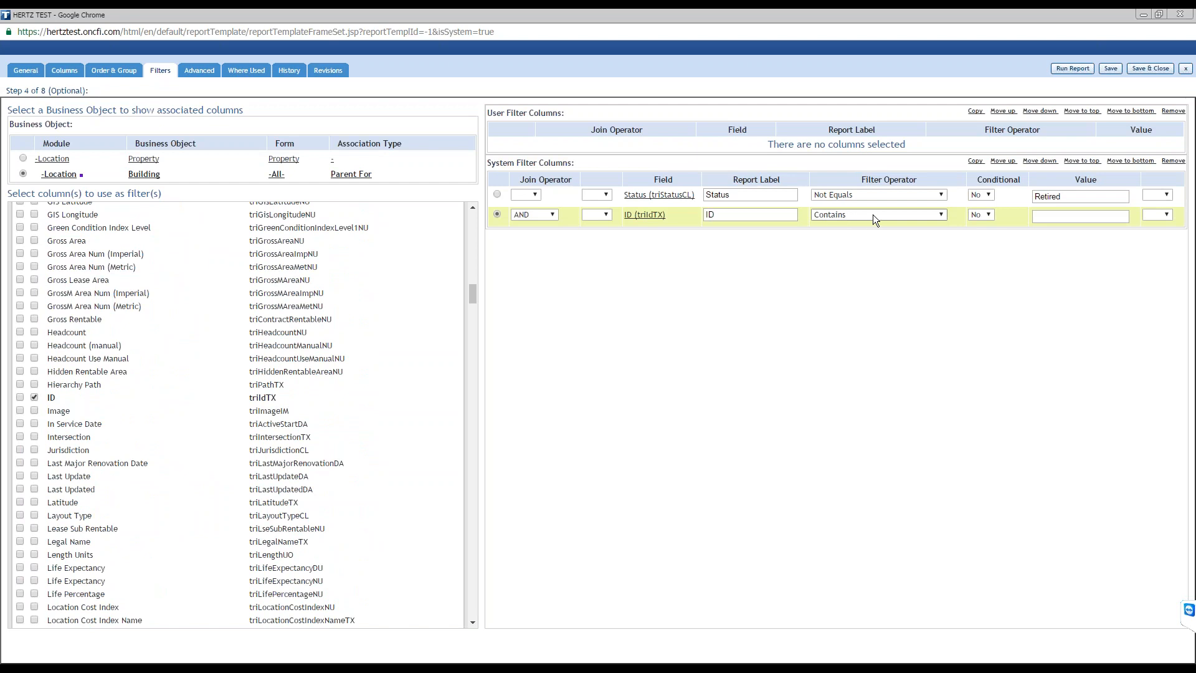
# Set the Building ID filter's operator to Equals, leave its value blank, and save the report
pyautogui.click(871, 214)
pyautogui.click(865, 224)
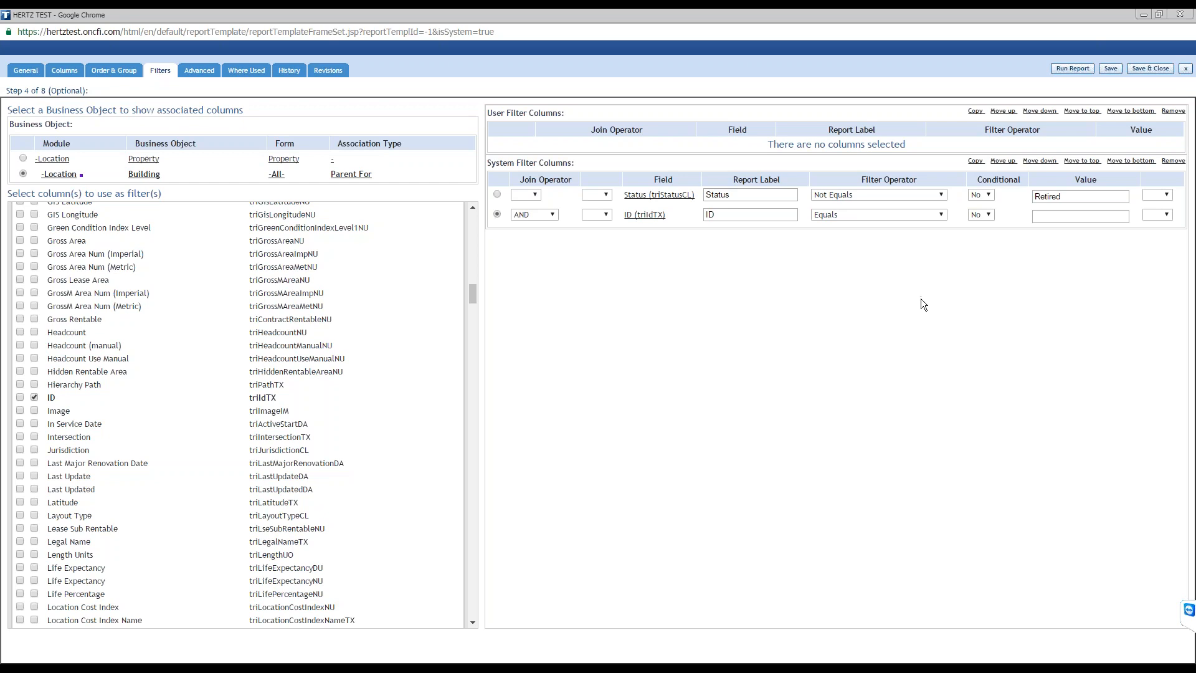
pyautogui.click(1109, 72)
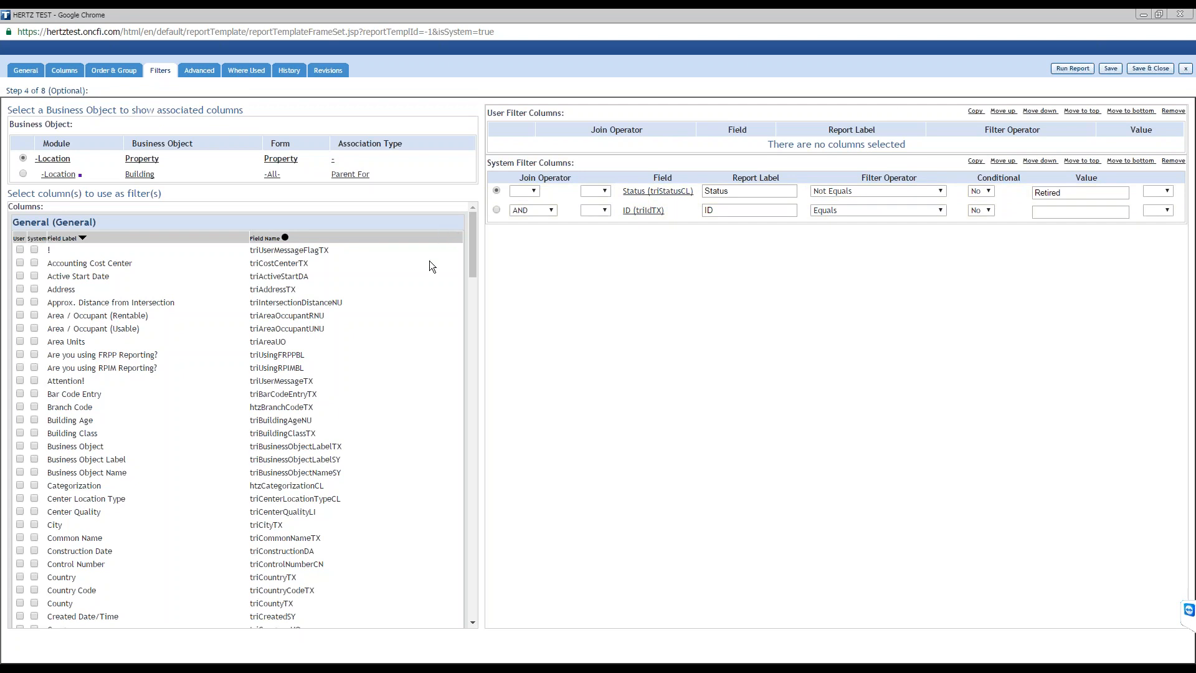
# Save the report and close the leftover Leases with Area Information results window
pyautogui.click(1109, 70)
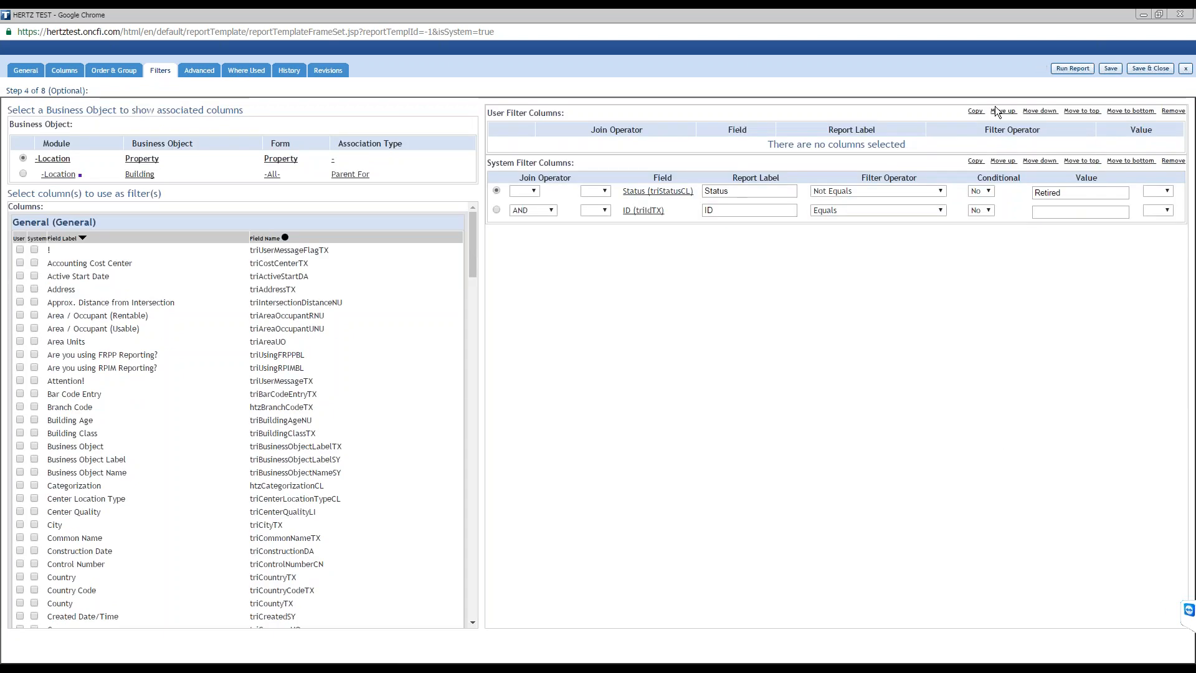
pyautogui.click(1072, 68)
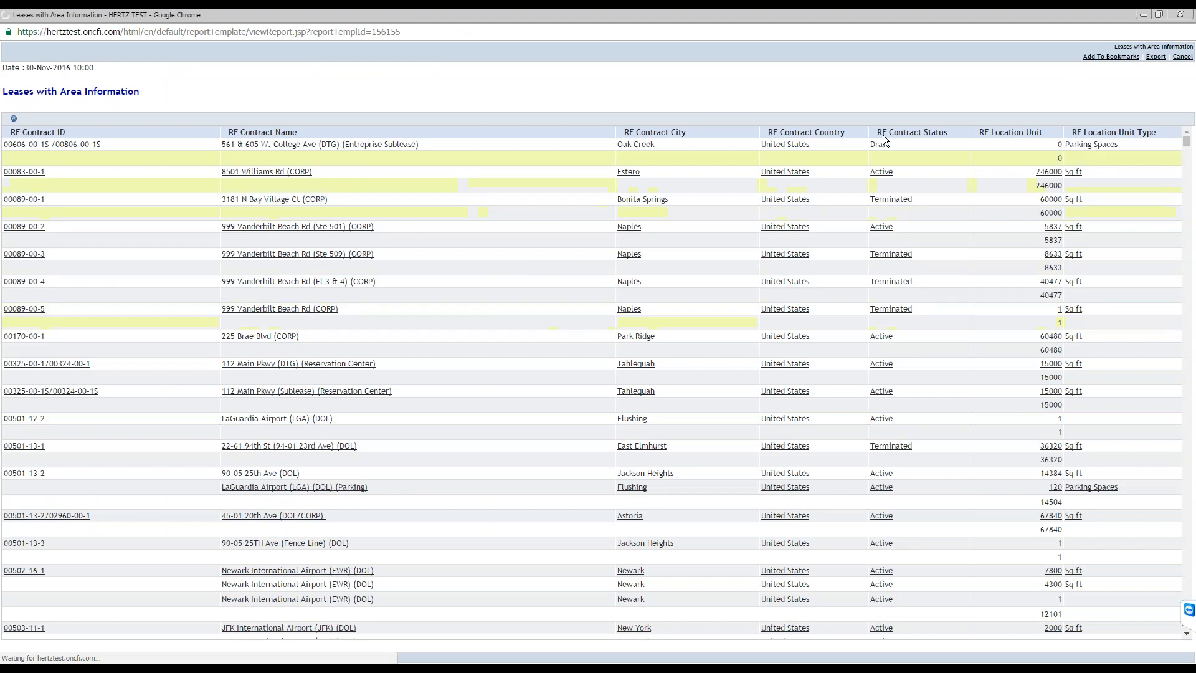
pyautogui.click(1180, 14)
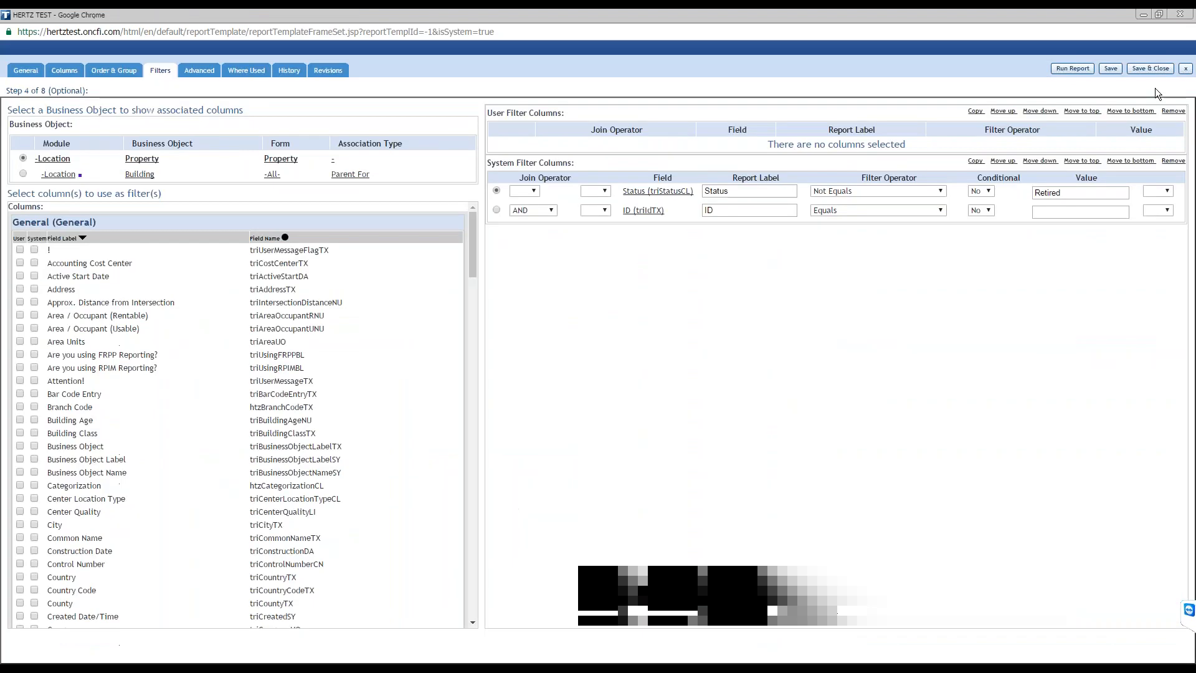
# Run the Properties associated with Buildings report and look through its Building ID, Name and Status columns
pyautogui.click(1062, 68)
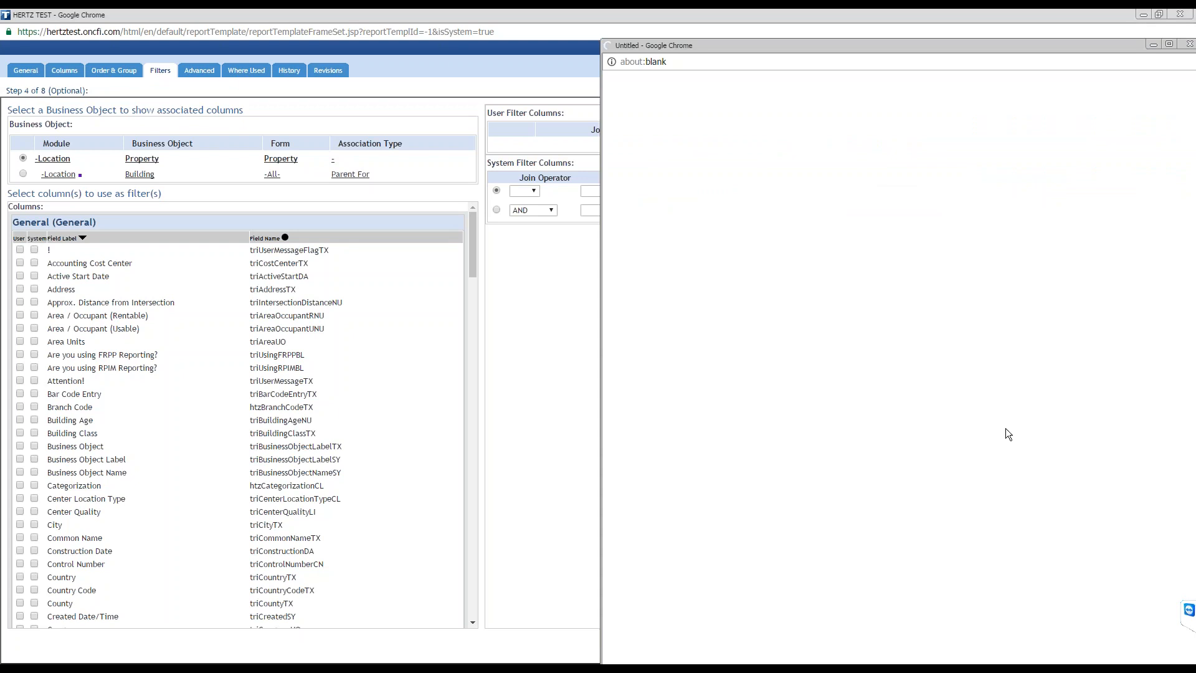
pyautogui.moveTo(777, 47); pyautogui.dragTo(664, 47)
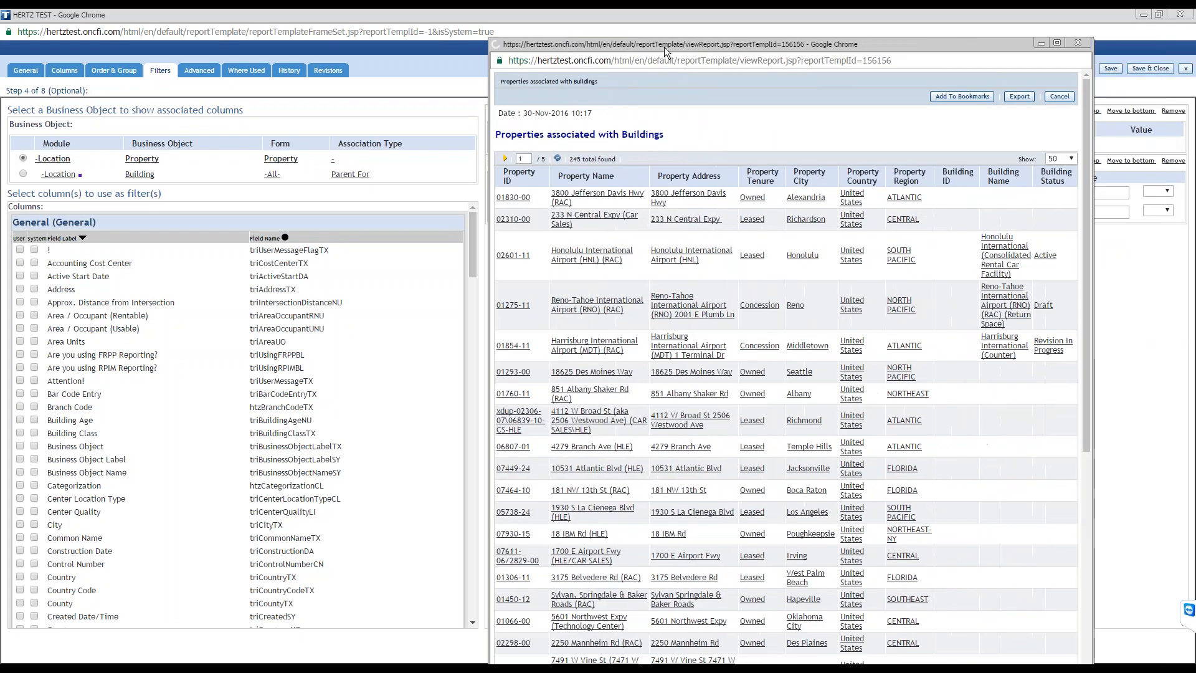
pyautogui.doubleClick(664, 45)
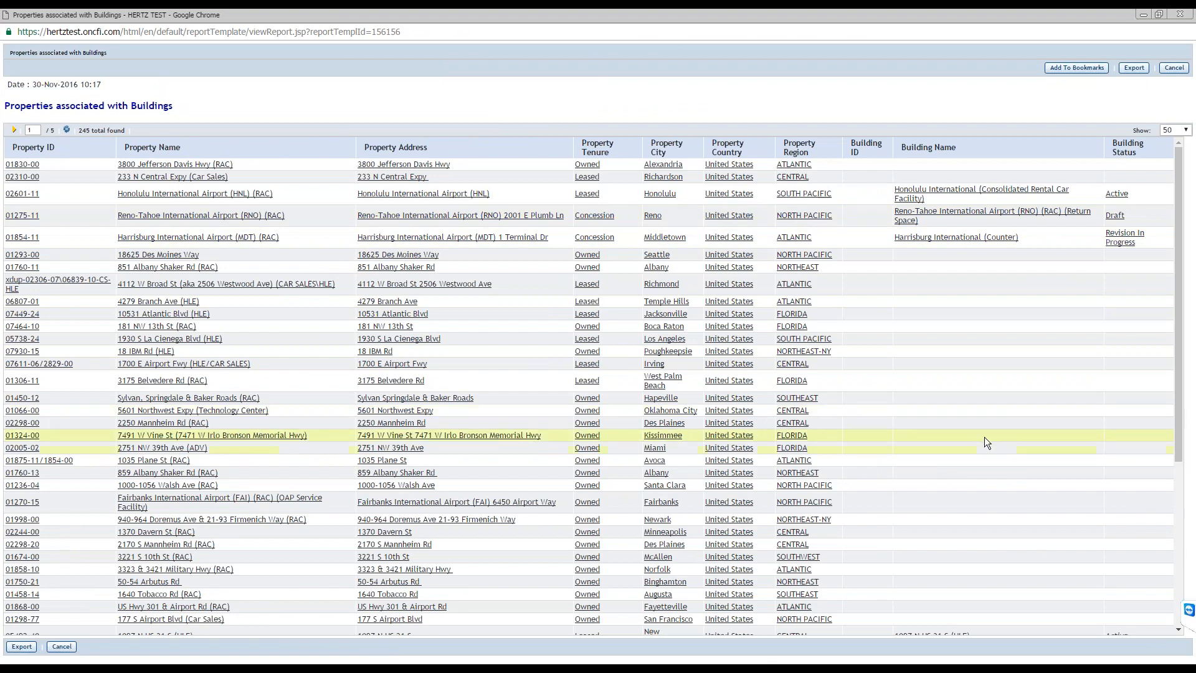
pyautogui.moveTo(1179, 319); pyautogui.dragTo(1172, 472)
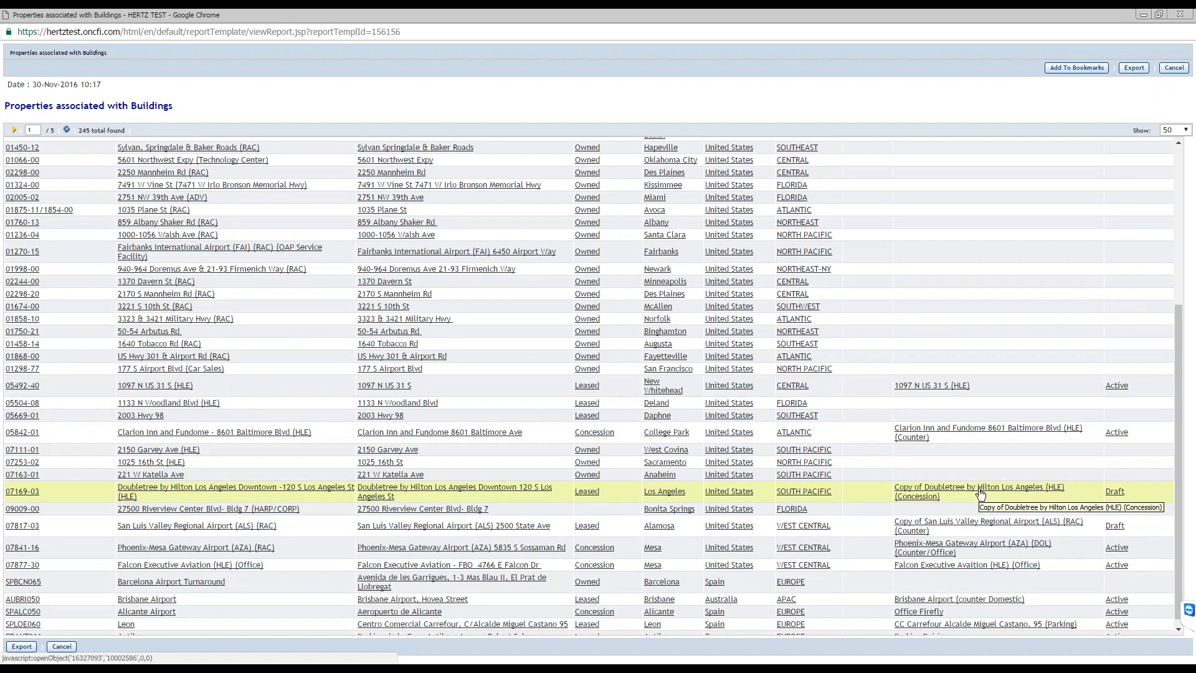
pyautogui.moveTo(1181, 504); pyautogui.dragTo(1178, 356)
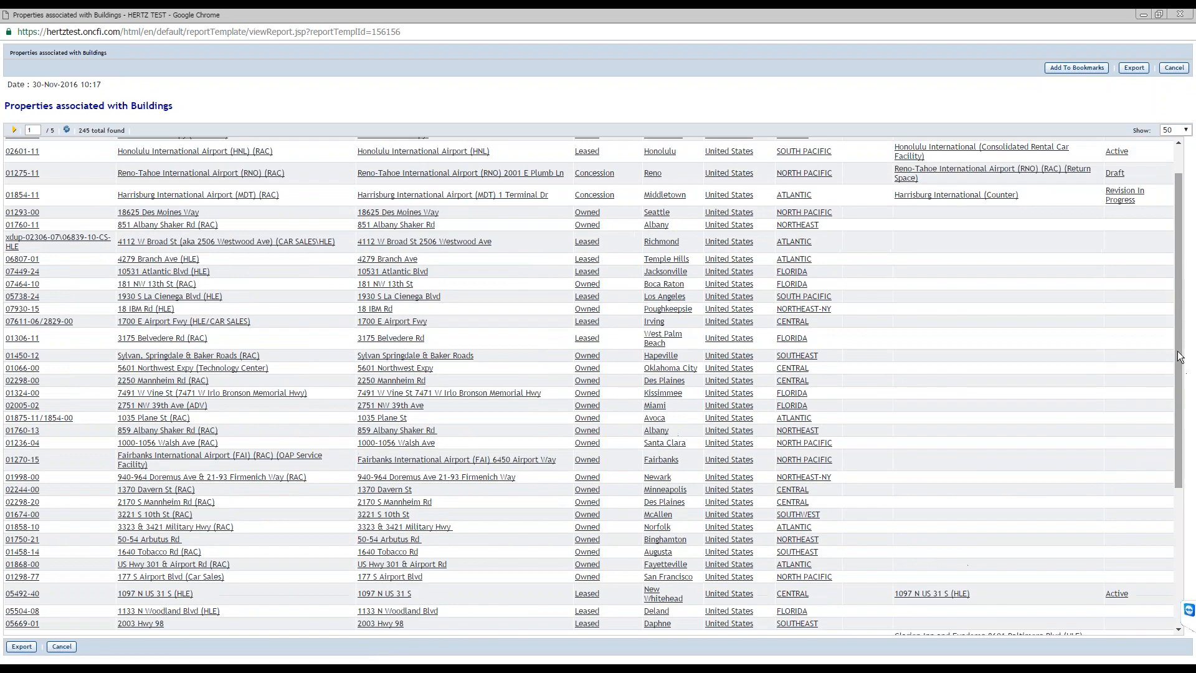
pyautogui.moveTo(1181, 235); pyautogui.dragTo(1185, 208)
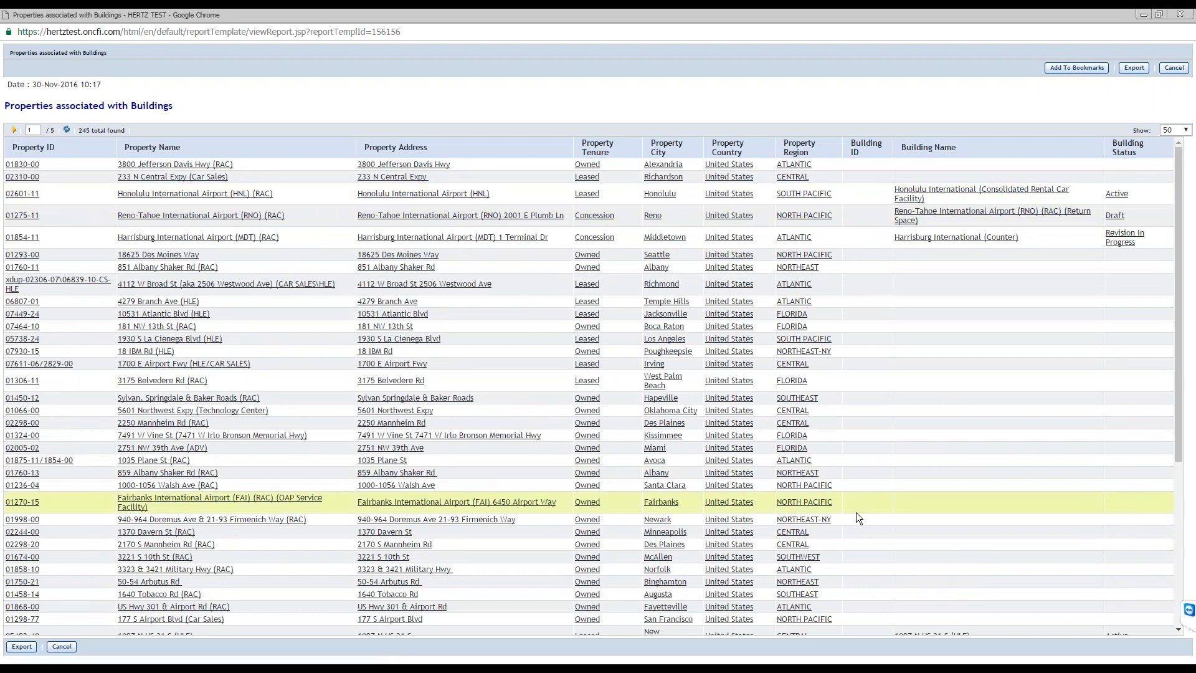
# Open the Honolulu International Airport (HNL) (RAC) property record from the report and display its associations full-size
pyautogui.click(715, 193)
pyautogui.moveTo(670, 47); pyautogui.dragTo(402, 41)
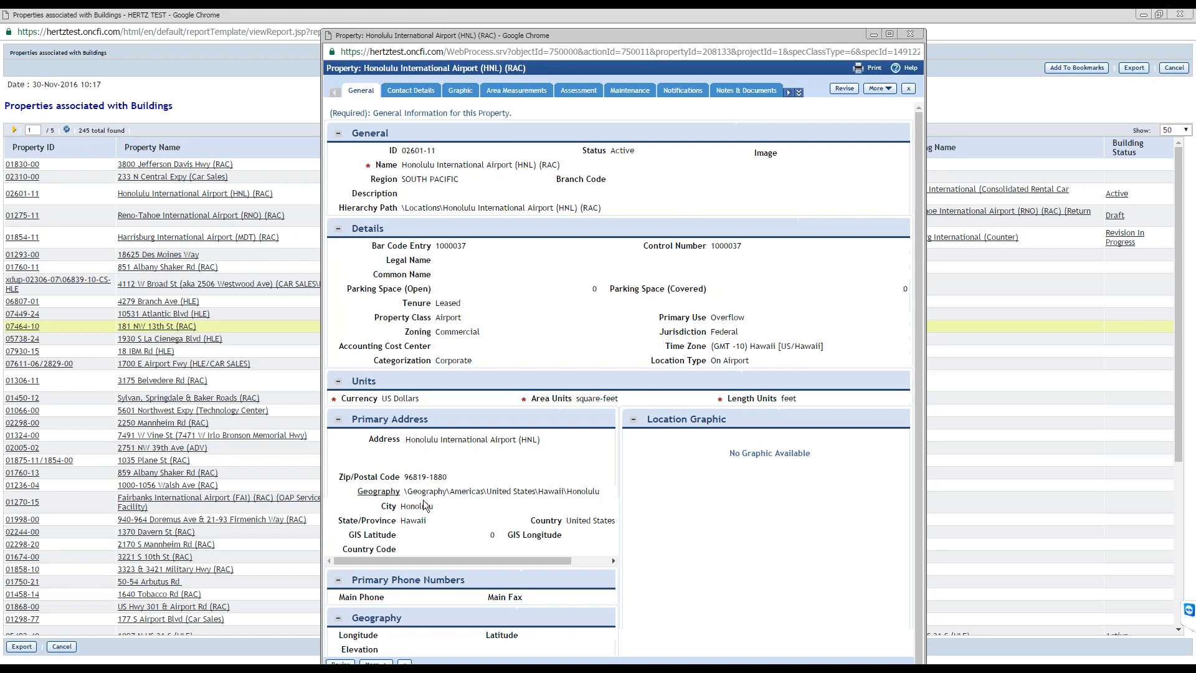
pyautogui.click(797, 94)
pyautogui.click(756, 300)
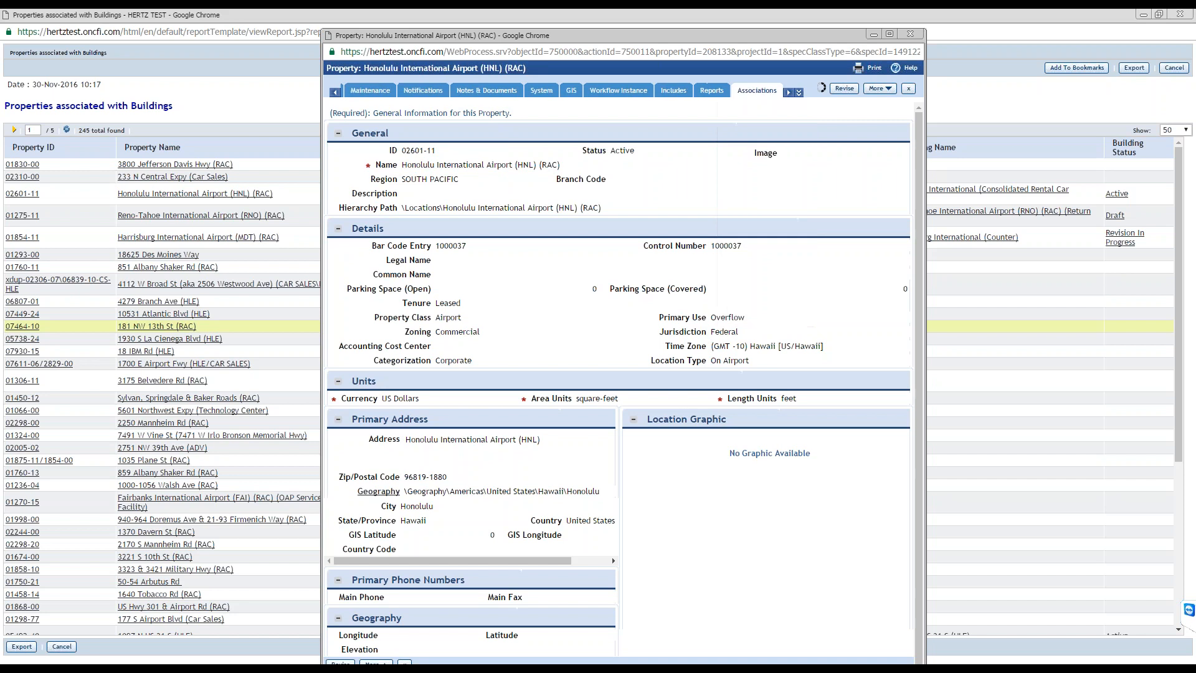
pyautogui.doubleClick(711, 38)
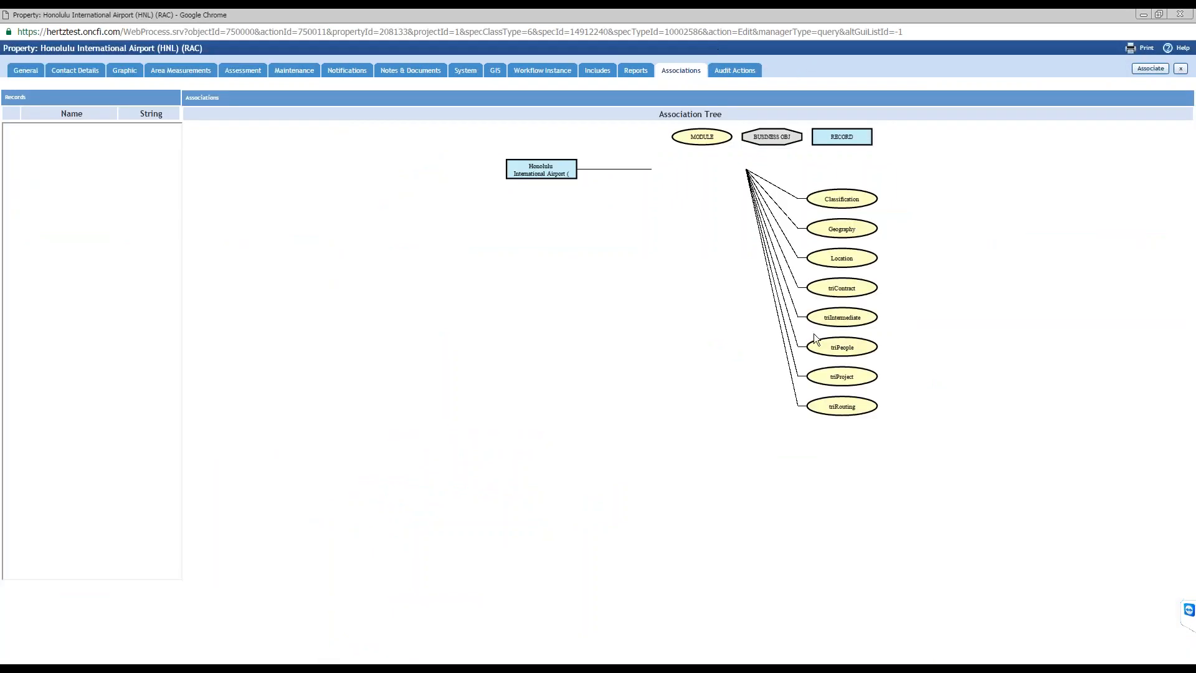
# Expand Location and triBuilding in the association tree and compare the property's associated buildings with the report
pyautogui.click(839, 259)
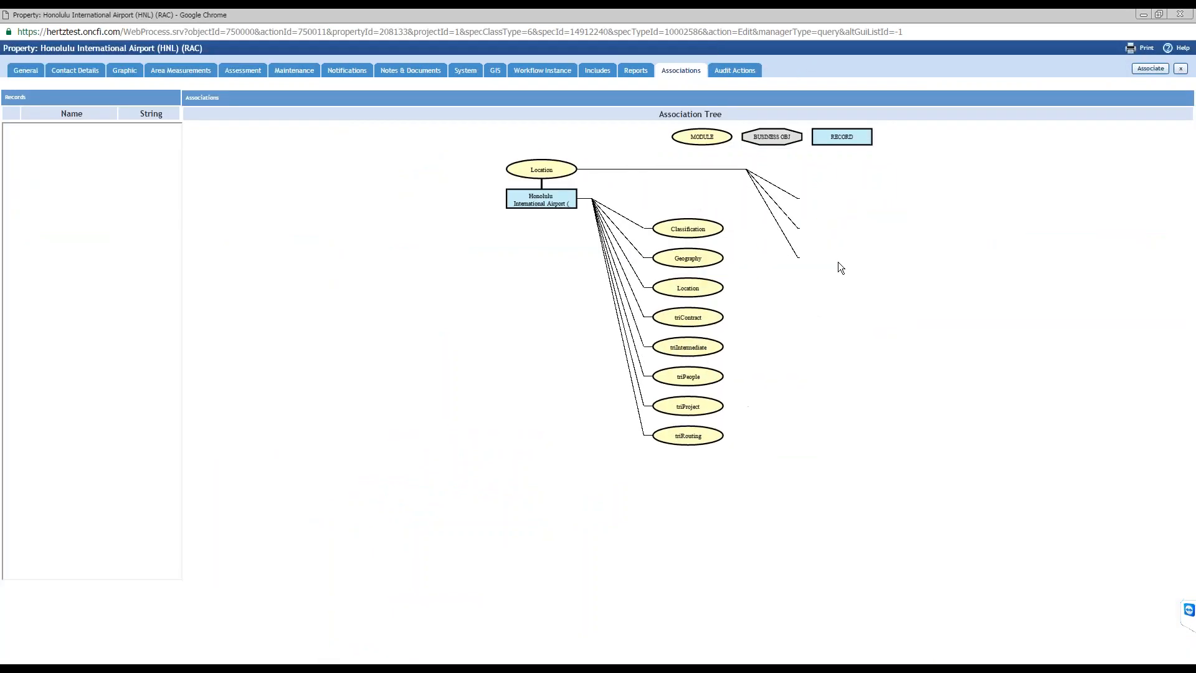
pyautogui.click(850, 233)
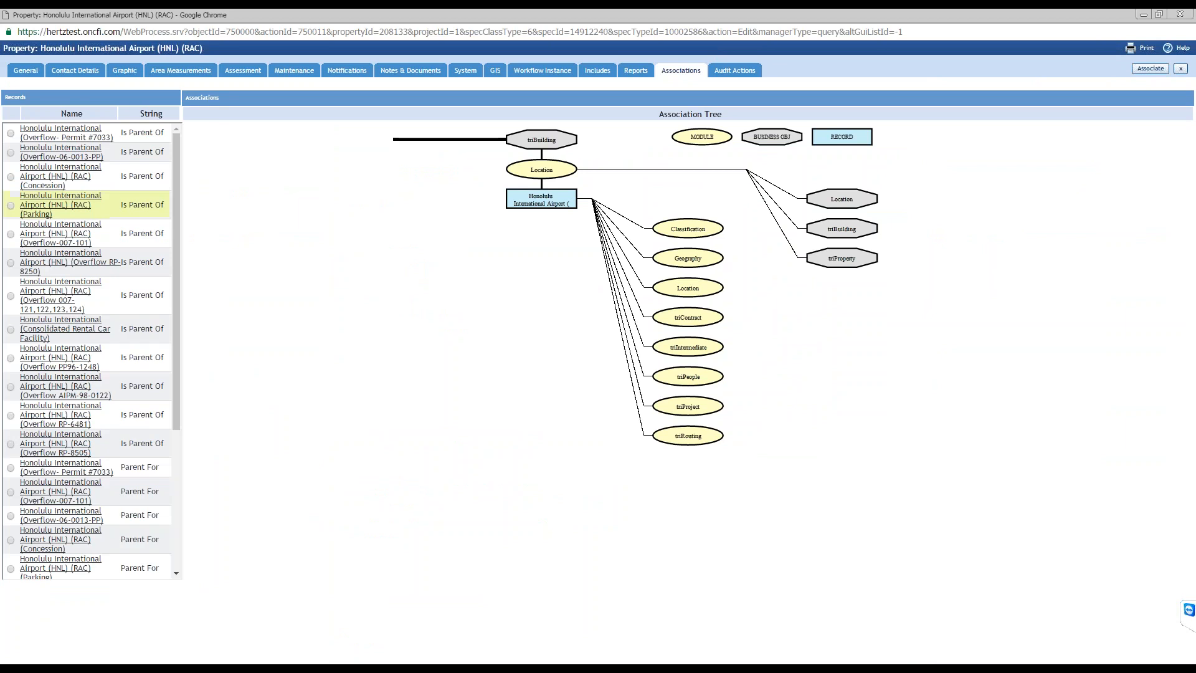
pyautogui.doubleClick(238, 15)
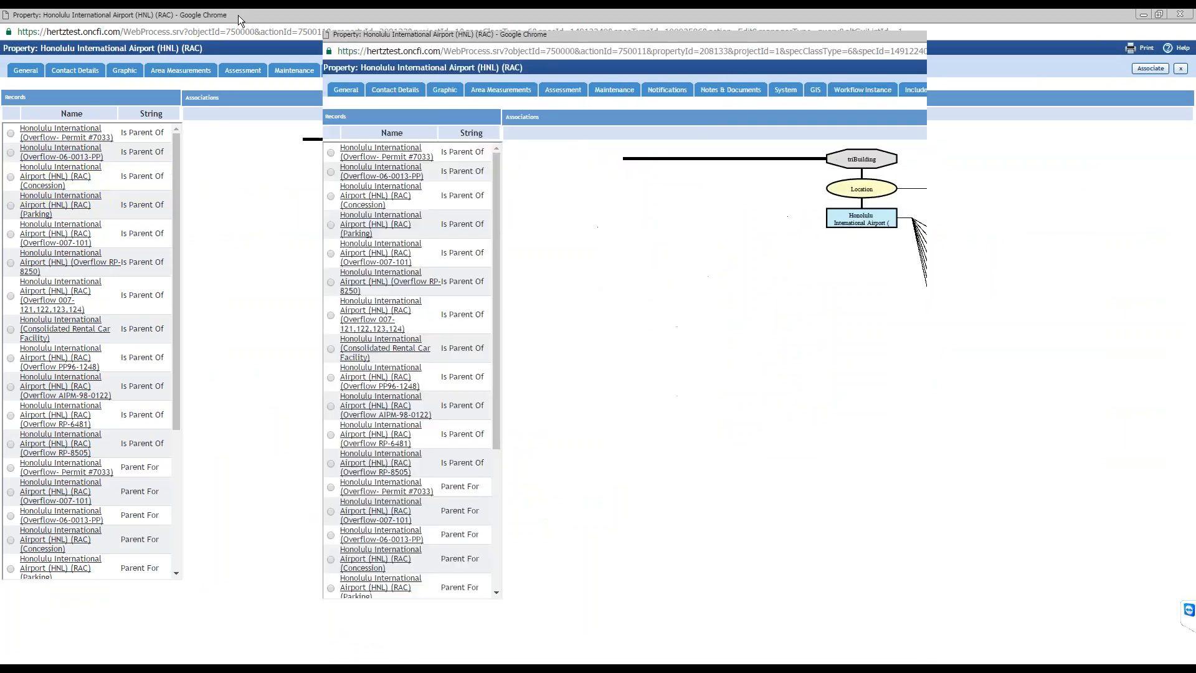
pyautogui.doubleClick(524, 35)
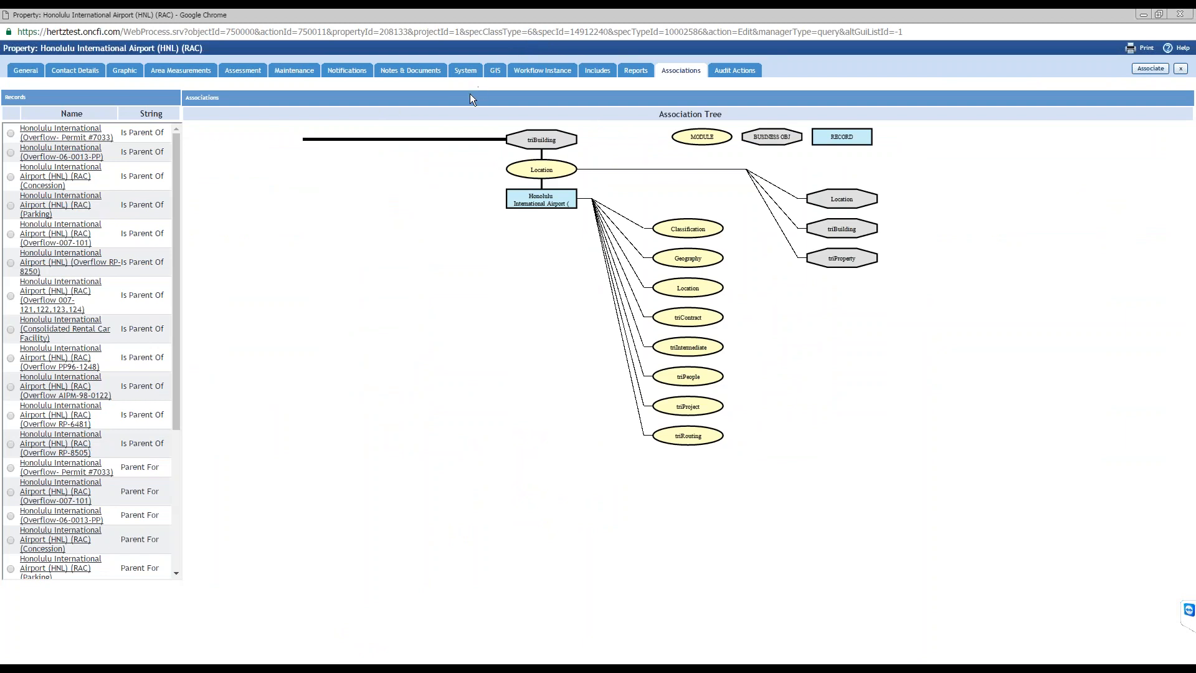
pyautogui.moveTo(178, 250); pyautogui.dragTo(167, 323)
pyautogui.moveTo(385, 20); pyautogui.dragTo(464, 368)
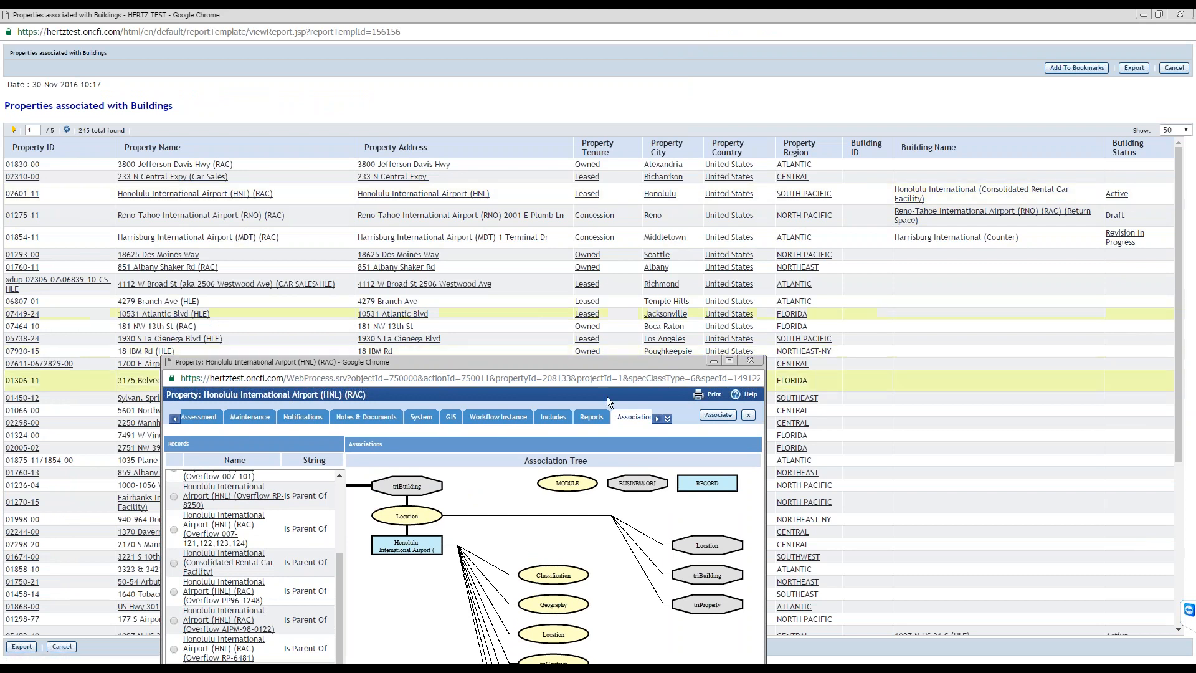
pyautogui.doubleClick(586, 363)
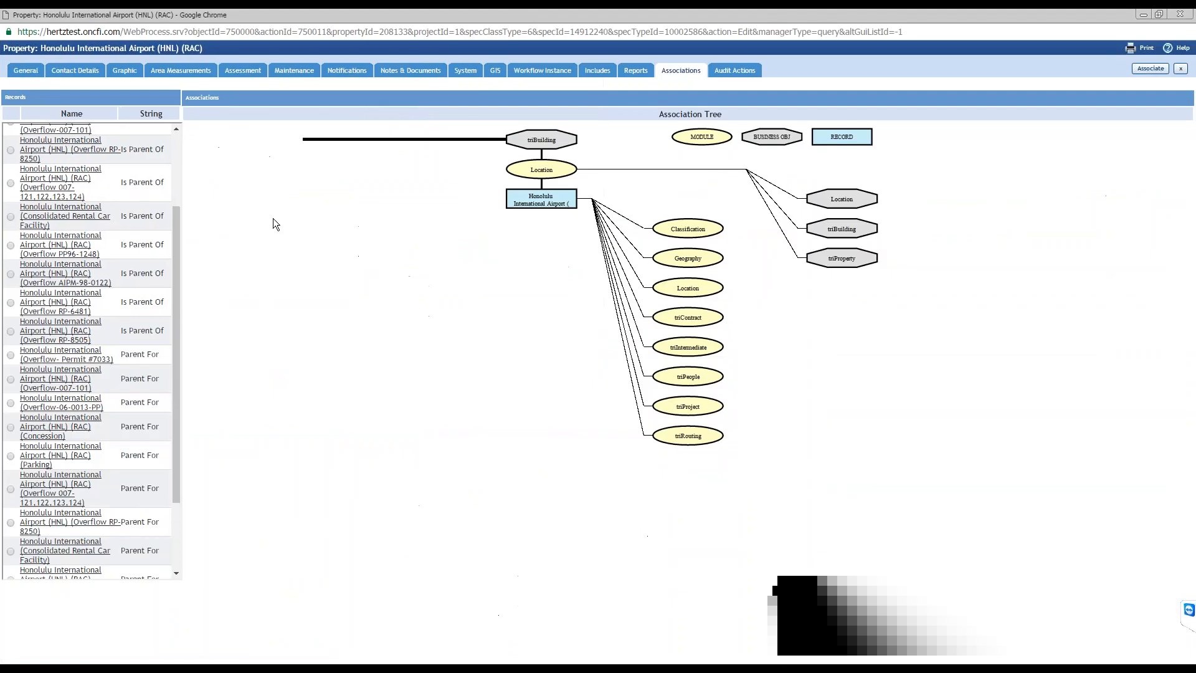
pyautogui.moveTo(177, 296); pyautogui.dragTo(188, 229)
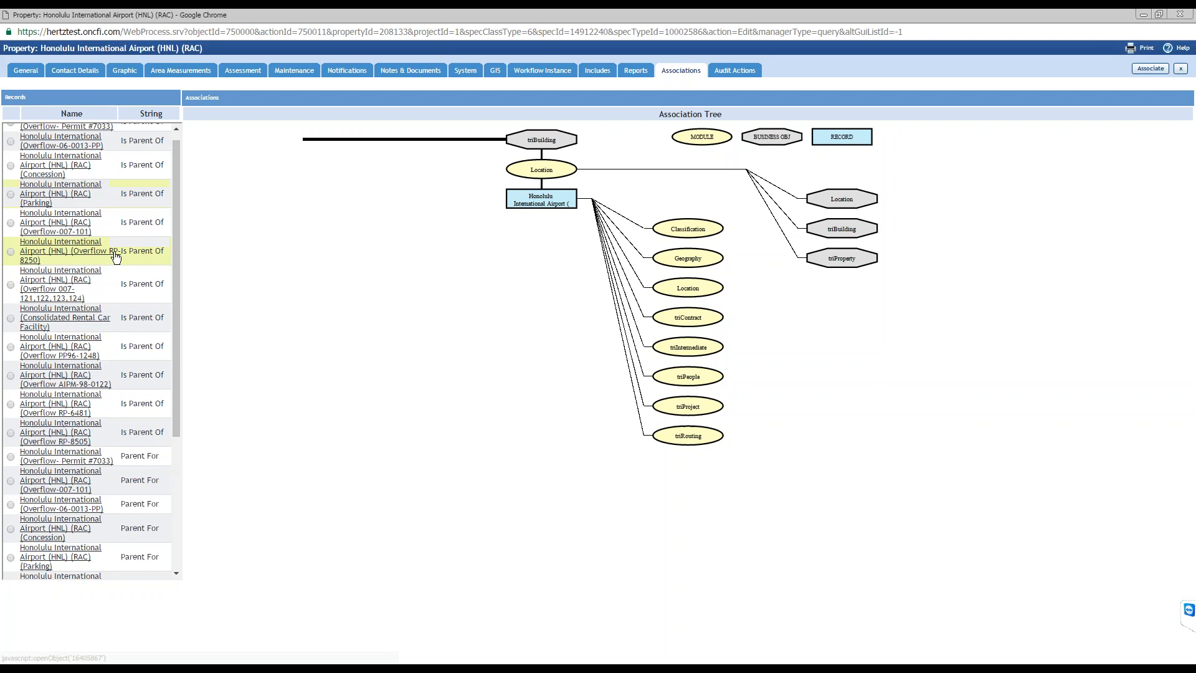
# Check the general and system details of the associated Honolulu International (Consolidated Rental Car Facility) building, and return to the report results
pyautogui.click(87, 317)
pyautogui.moveTo(794, 48); pyautogui.dragTo(551, 57)
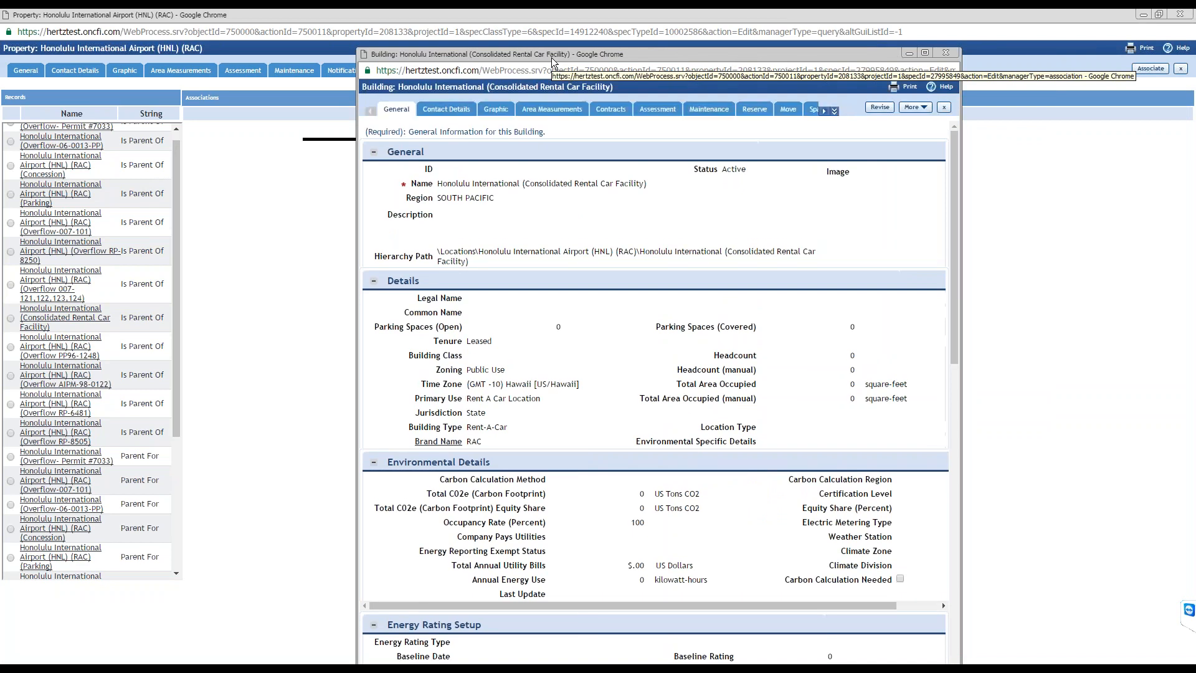
pyautogui.doubleClick(551, 57)
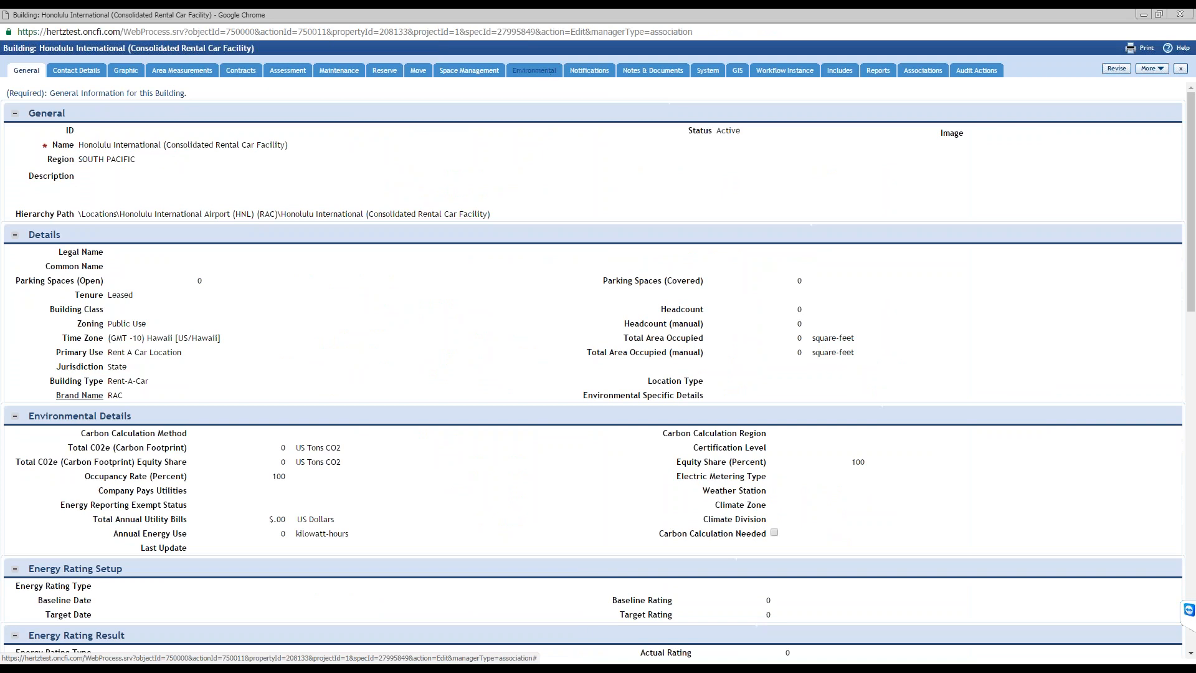
pyautogui.click(710, 71)
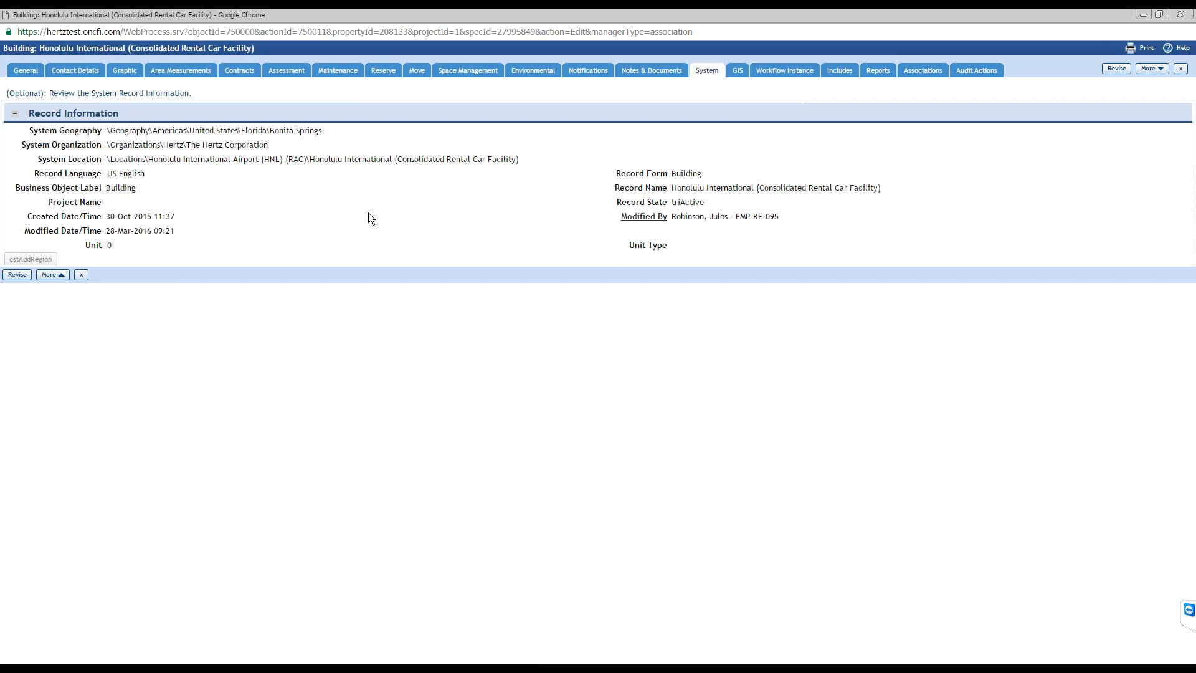
pyautogui.click(33, 69)
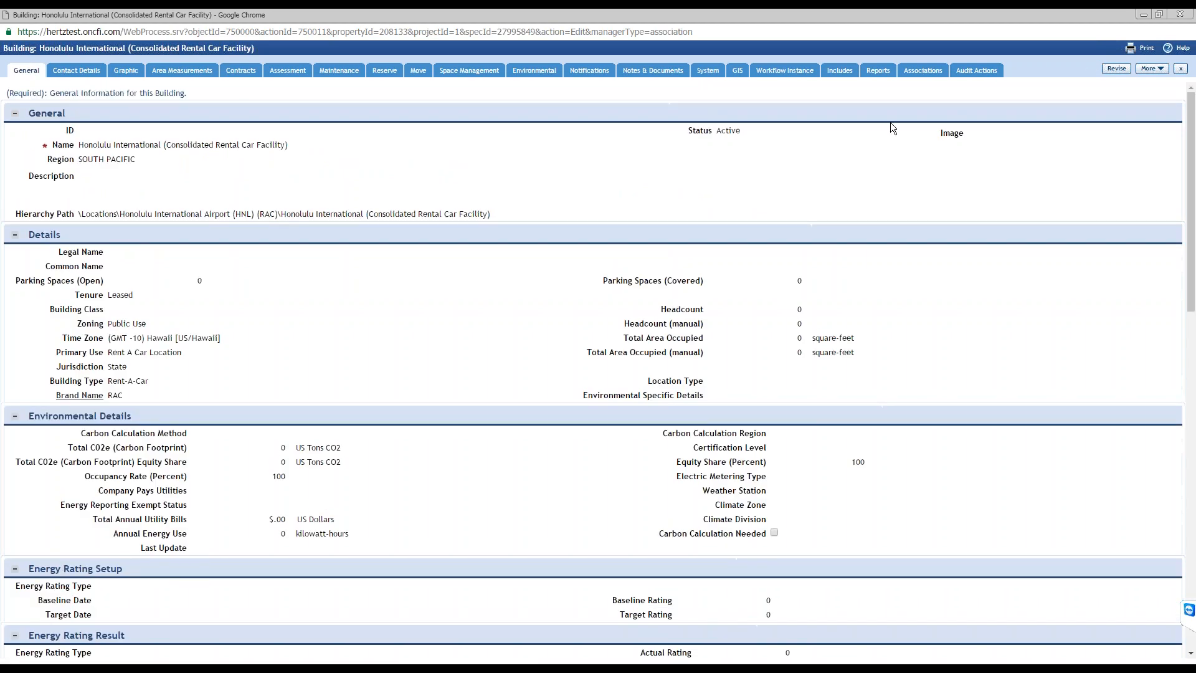
pyautogui.moveTo(1130, 17); pyautogui.dragTo(1004, 62)
pyautogui.click(1079, 62)
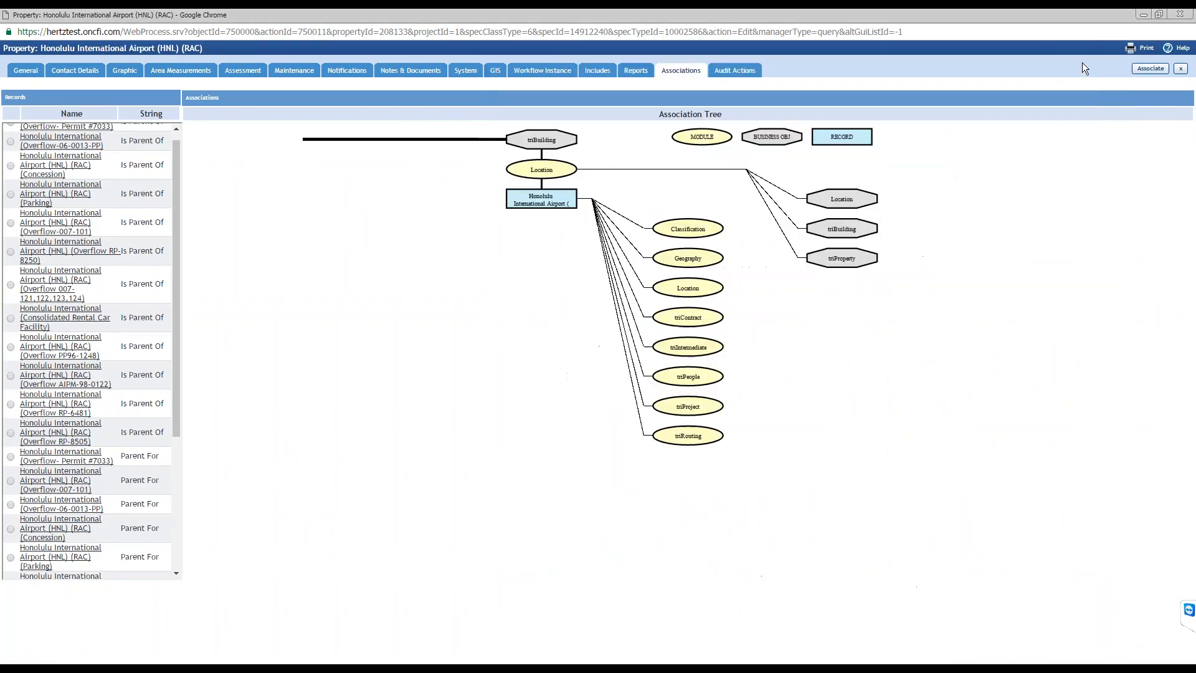
pyautogui.click(1175, 17)
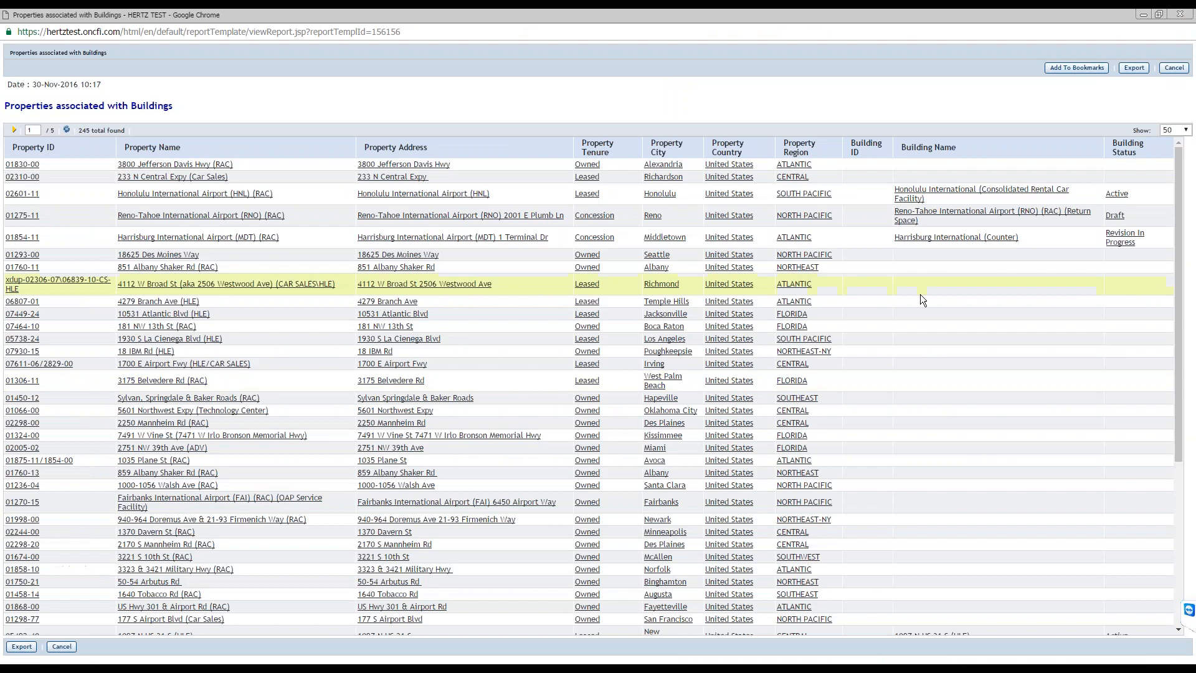
# Find a property without building data in the report and open the leased HLE property record in Temple Hills
pyautogui.scroll(-1, 1170, 268)
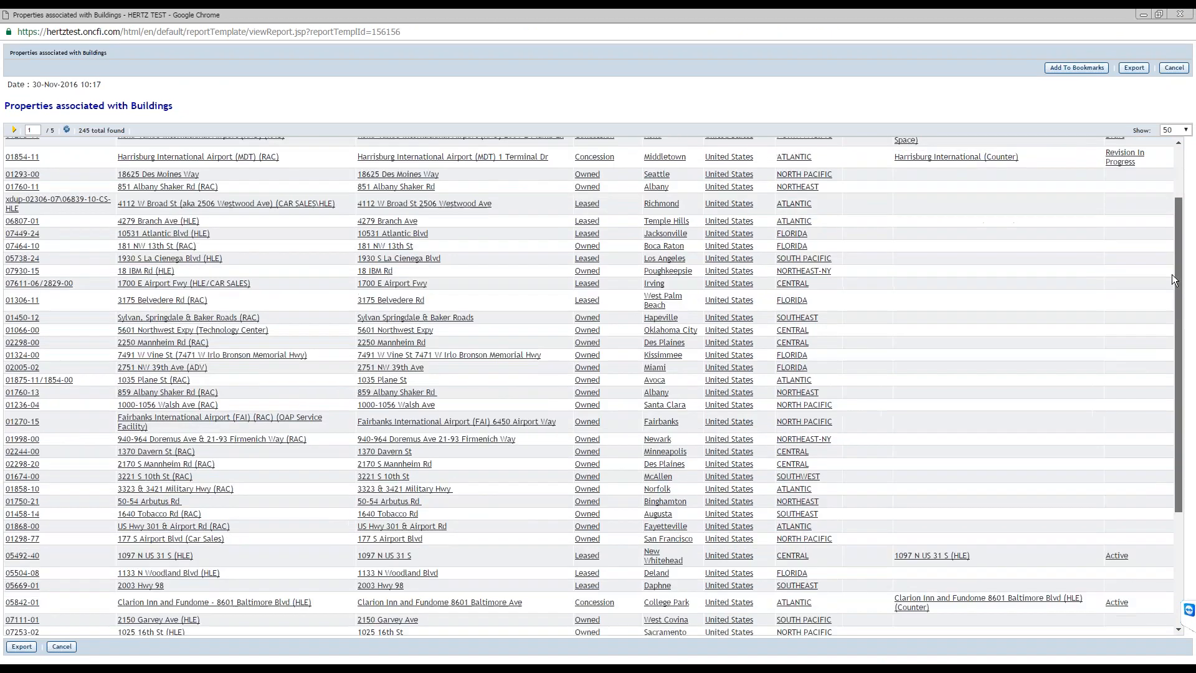
pyautogui.scroll(1, 1098, 338)
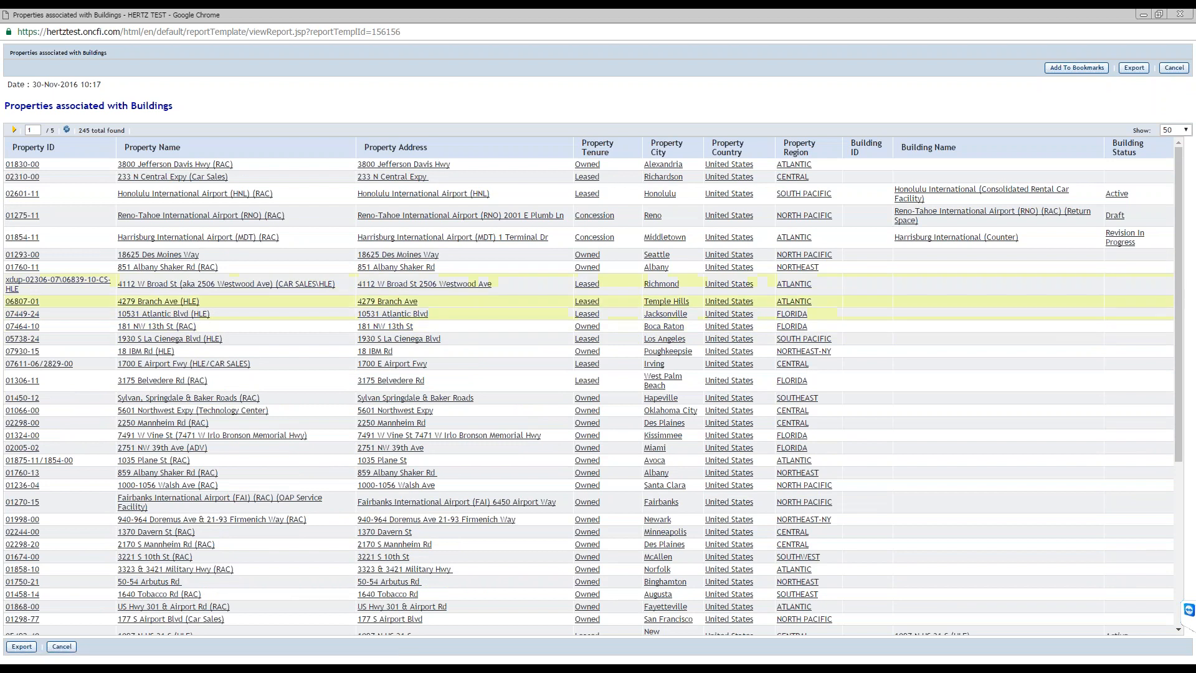
pyautogui.moveTo(822, 304); pyautogui.dragTo(116, 304)
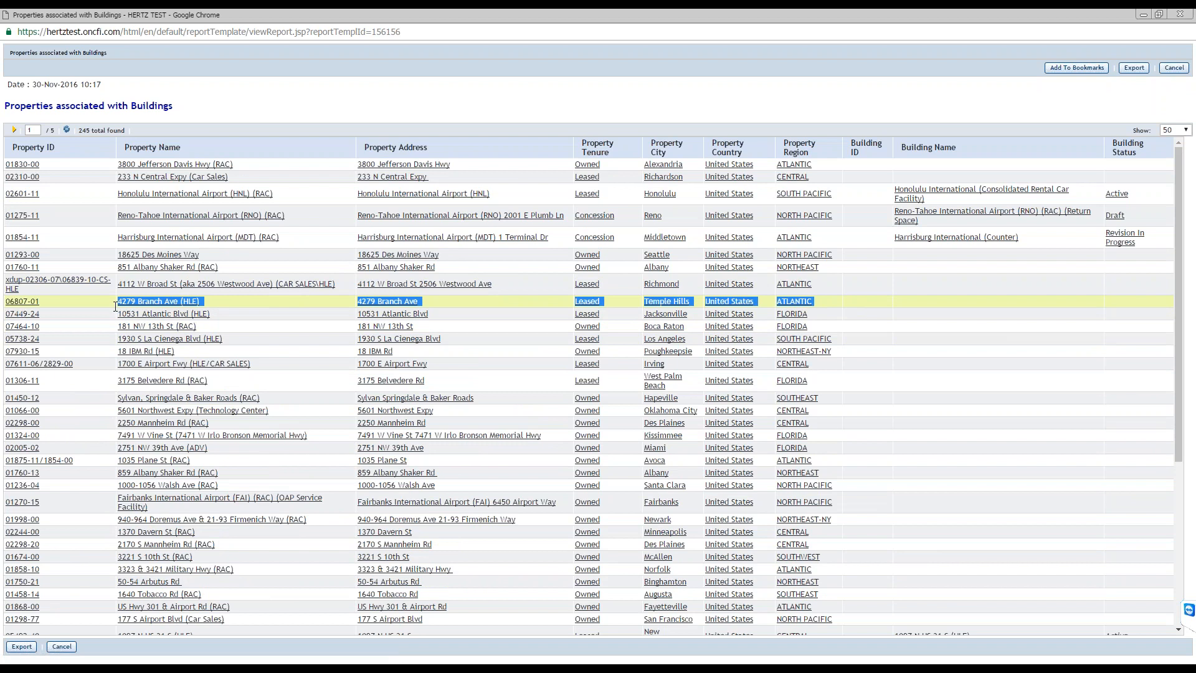
pyautogui.click(146, 305)
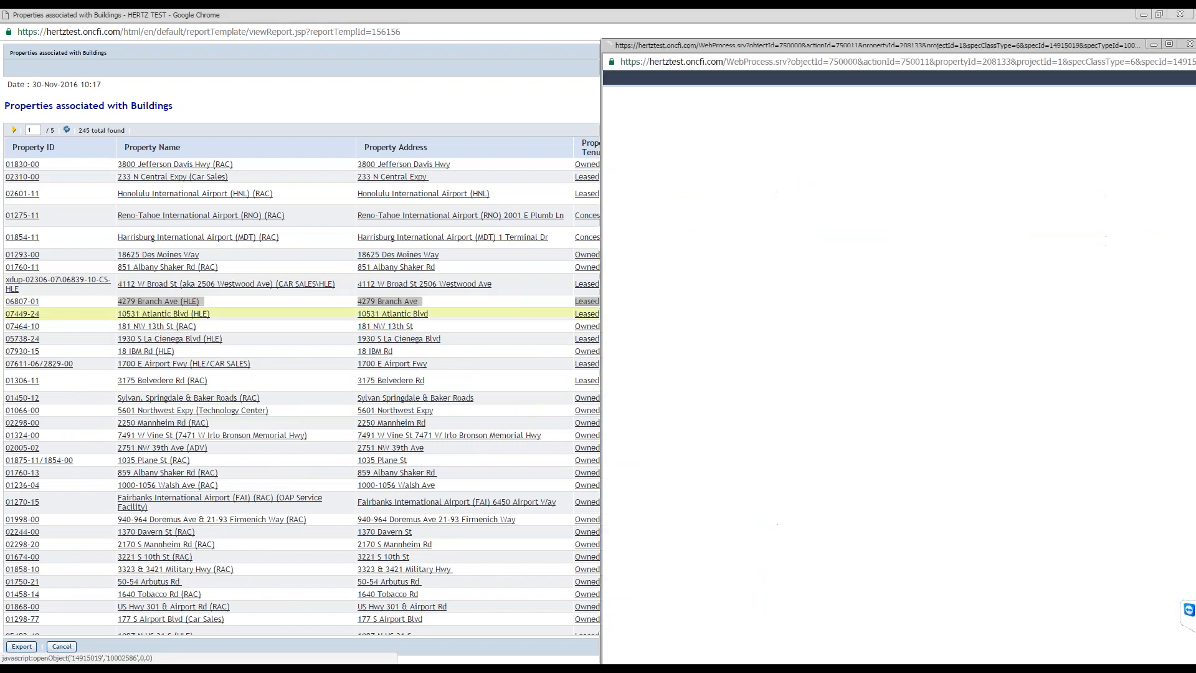
pyautogui.moveTo(714, 49); pyautogui.dragTo(606, 63)
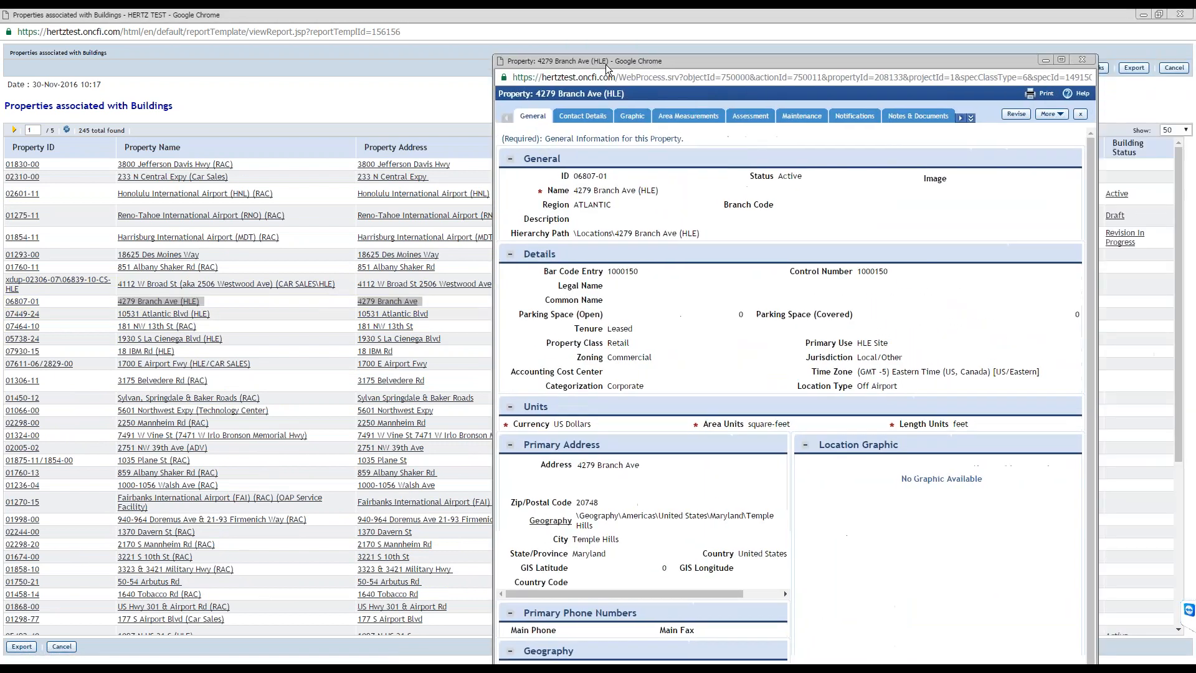
pyautogui.doubleClick(607, 63)
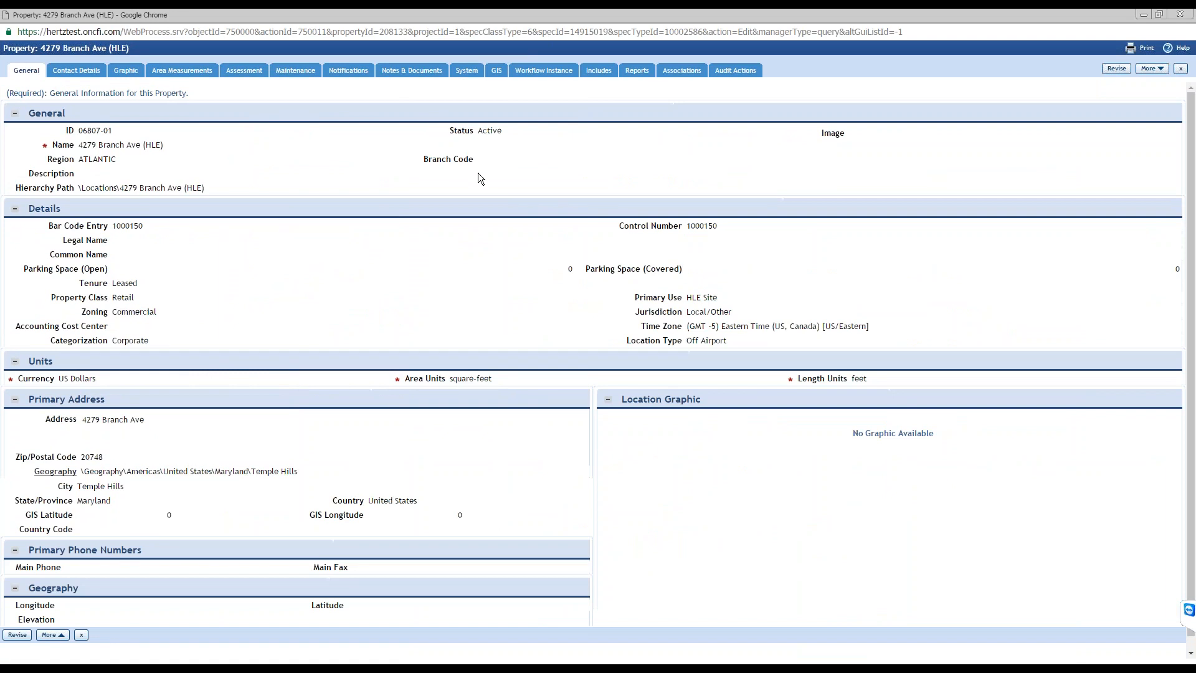
# Check the association tree and included records of the leased HLE property in Temple Hills for linked buildings
pyautogui.click(669, 72)
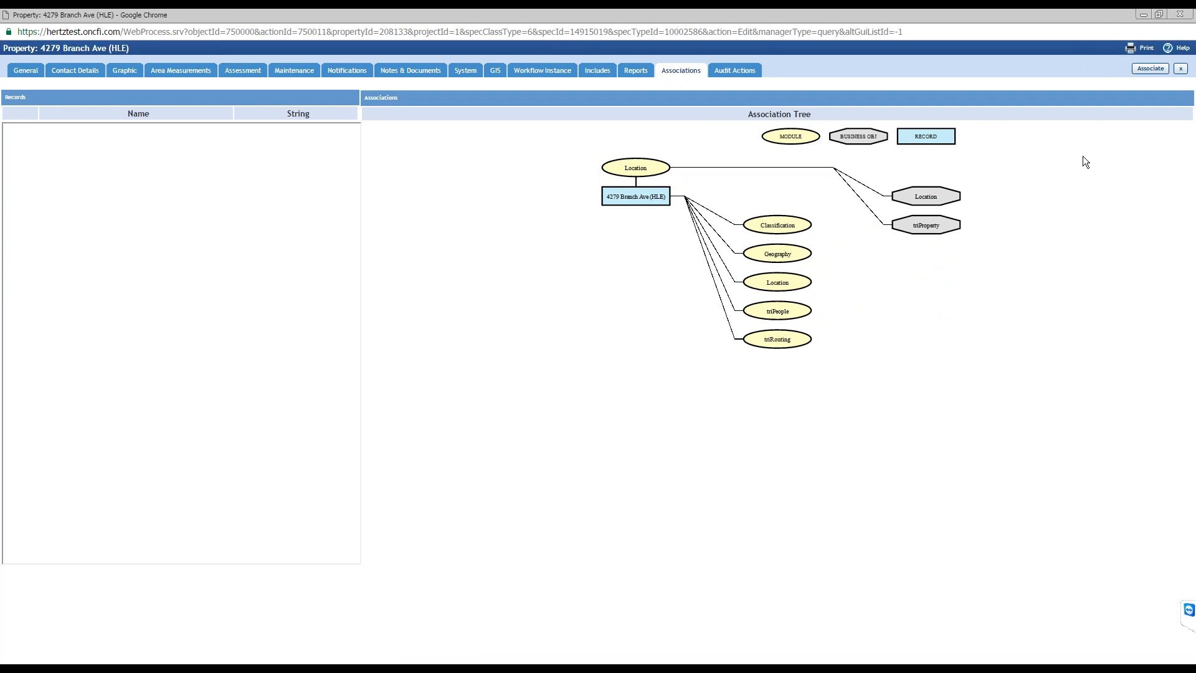
pyautogui.click(598, 69)
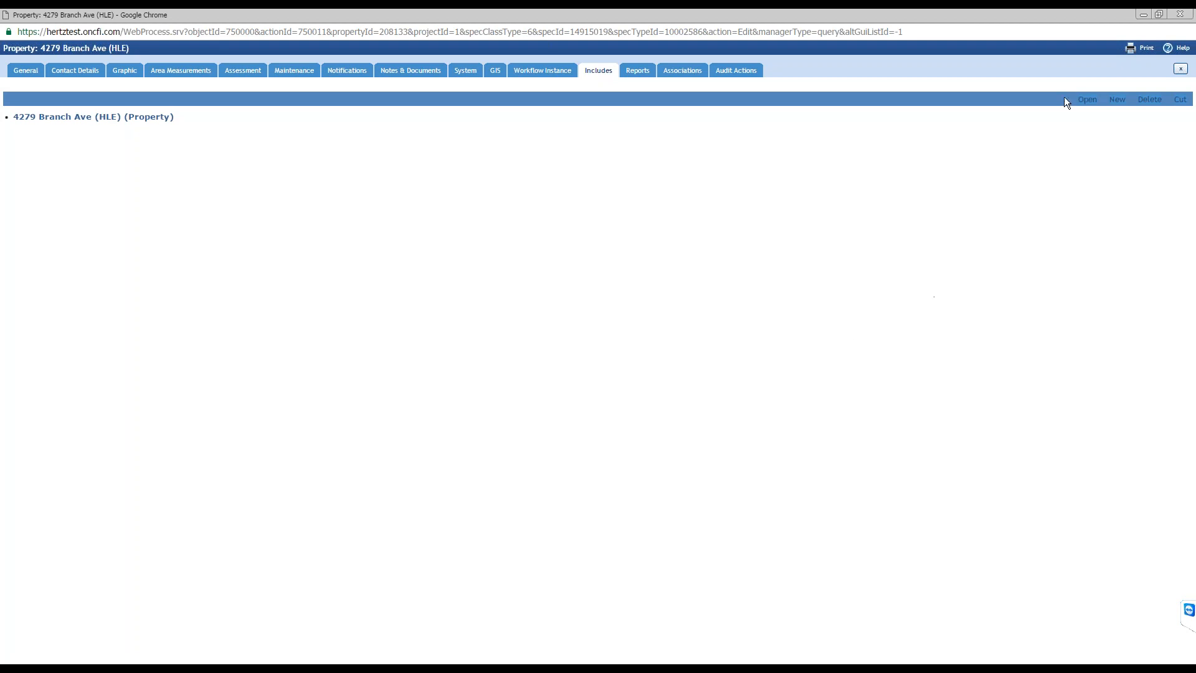
pyautogui.click(1179, 15)
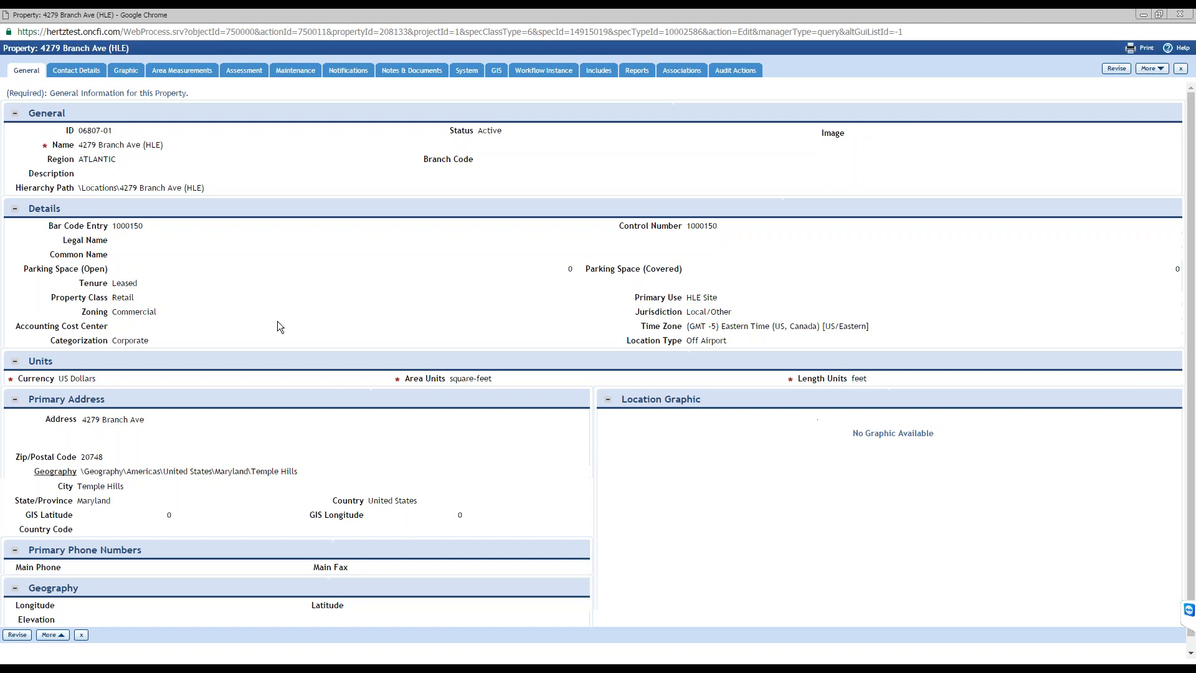
# Recheck the Temple Hills property's associations and general details, and close its record to return to the report
pyautogui.click(694, 74)
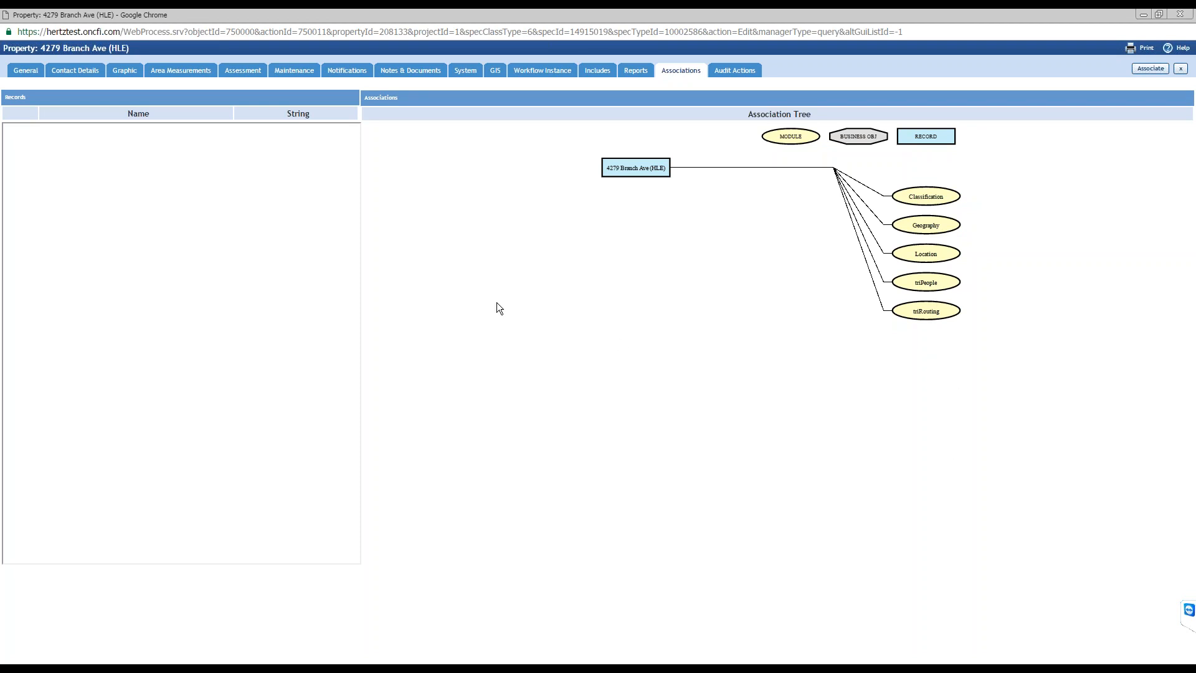
pyautogui.click(27, 71)
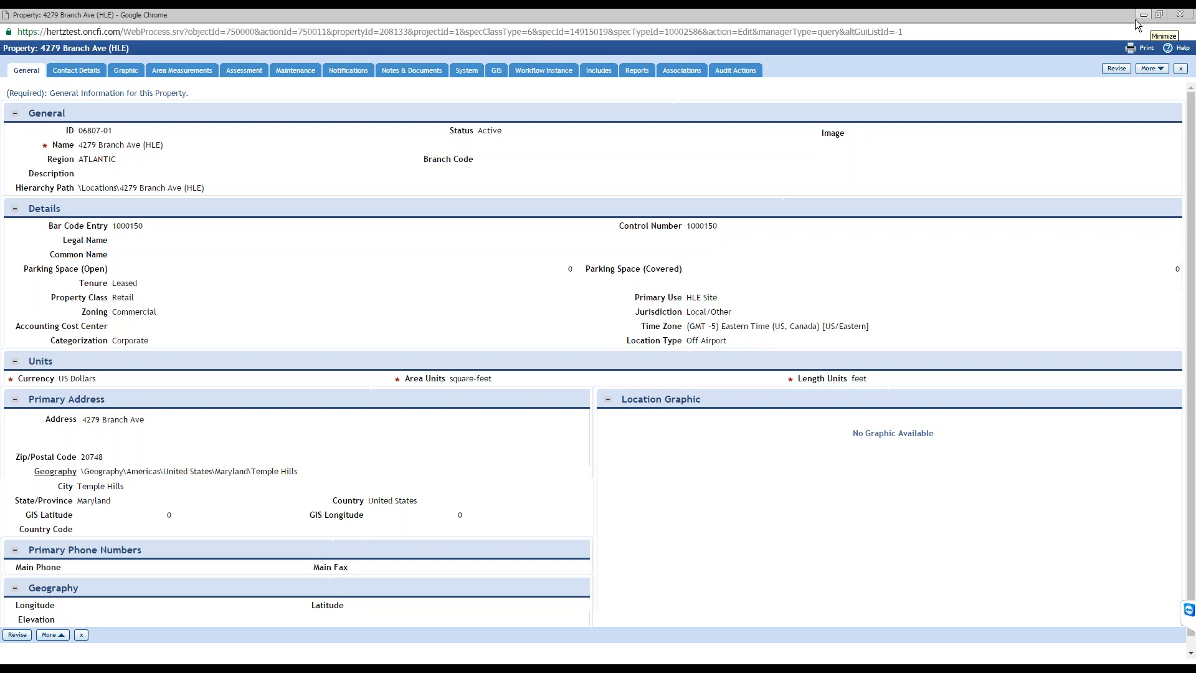
pyautogui.moveTo(1125, 17); pyautogui.dragTo(612, 58)
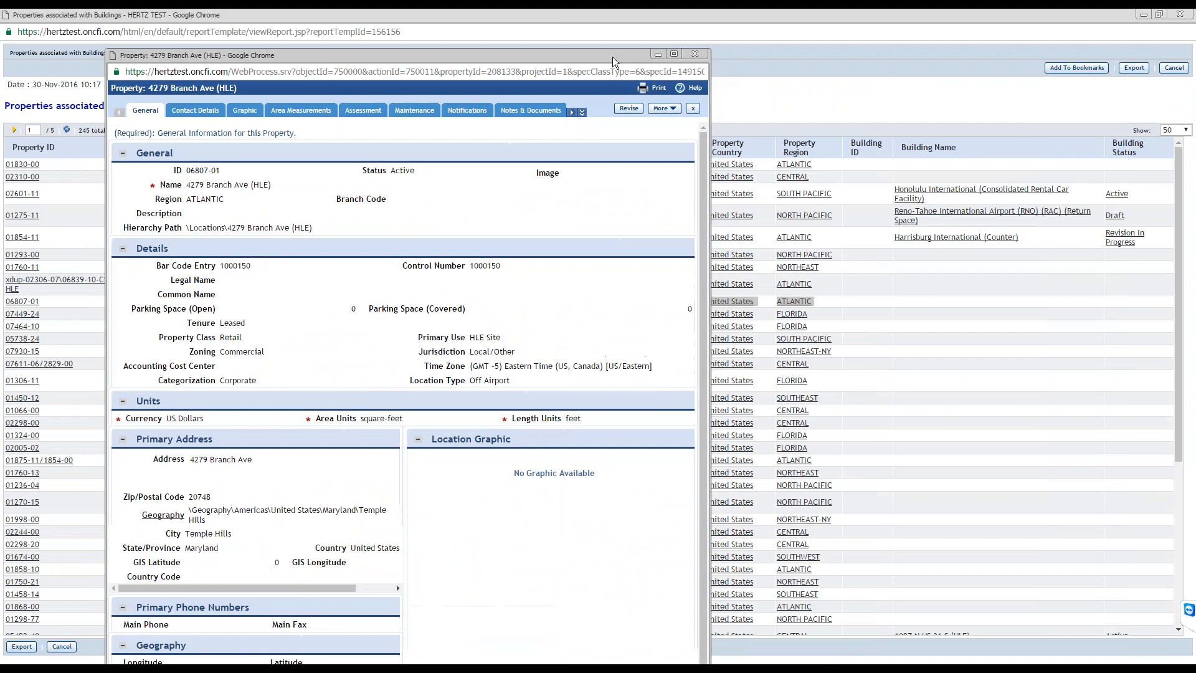
pyautogui.click(692, 54)
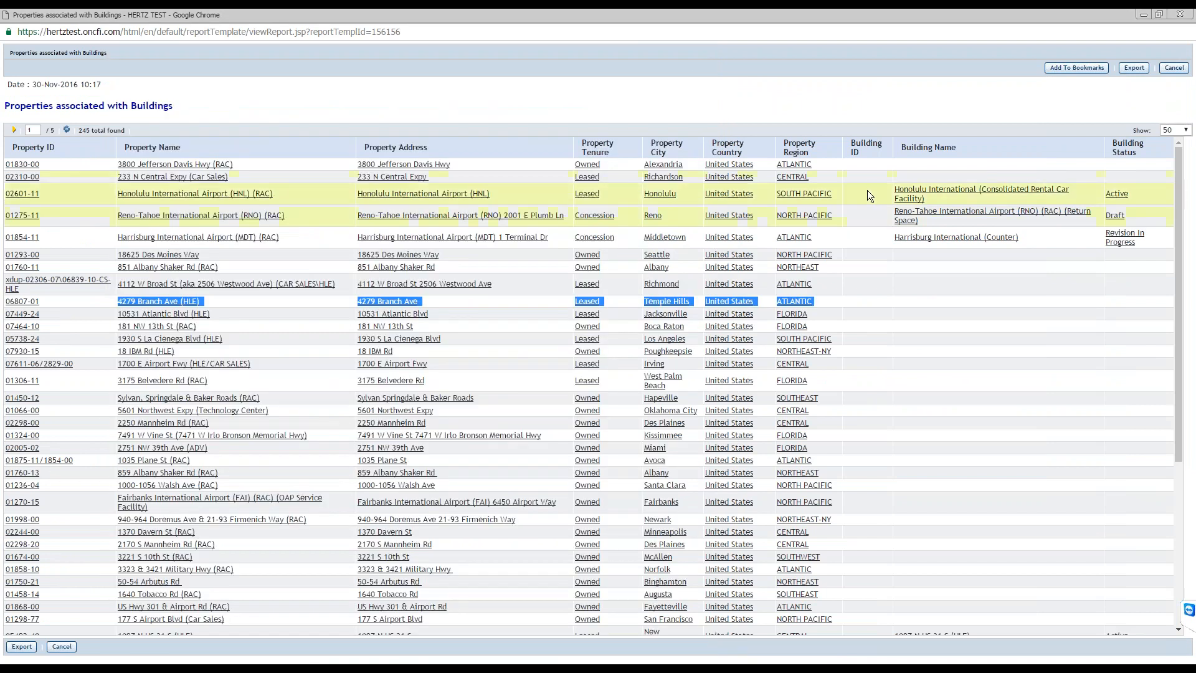
# Look through the "Properties associated with Buildings" results and compare rows with and without building names and statuses
pyautogui.moveTo(865, 192); pyautogui.dragTo(889, 231)
pyautogui.click(961, 278)
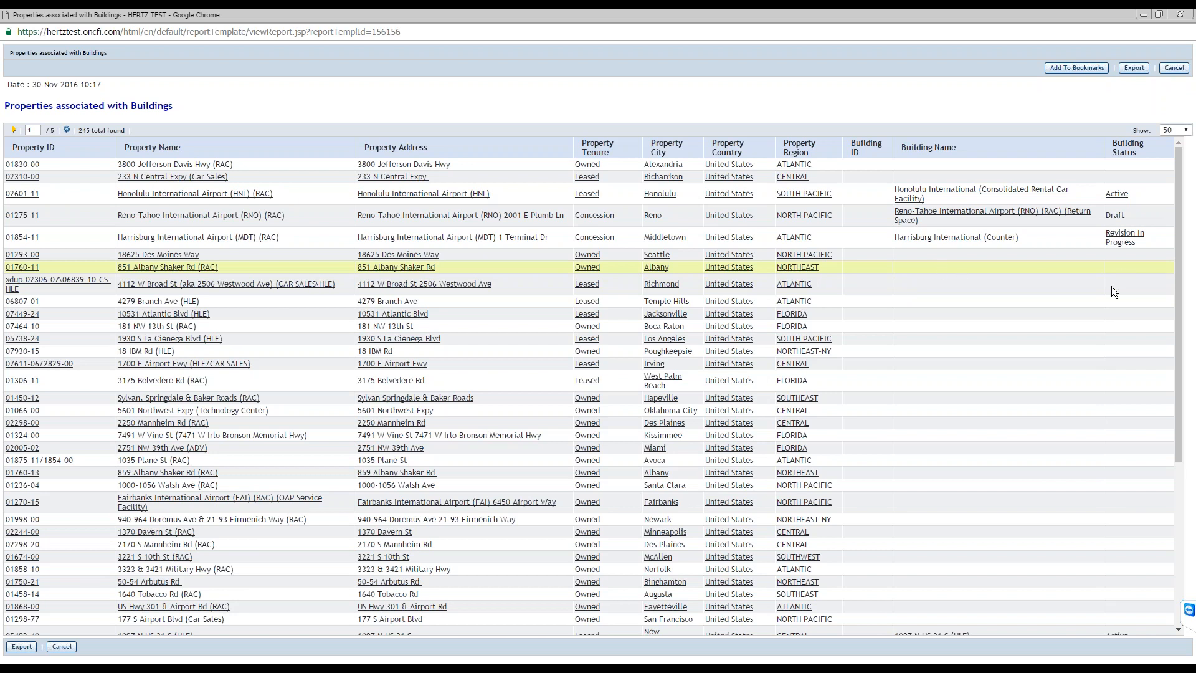
pyautogui.scroll(-4, 1099, 305)
pyautogui.scroll(-1, 1099, 305)
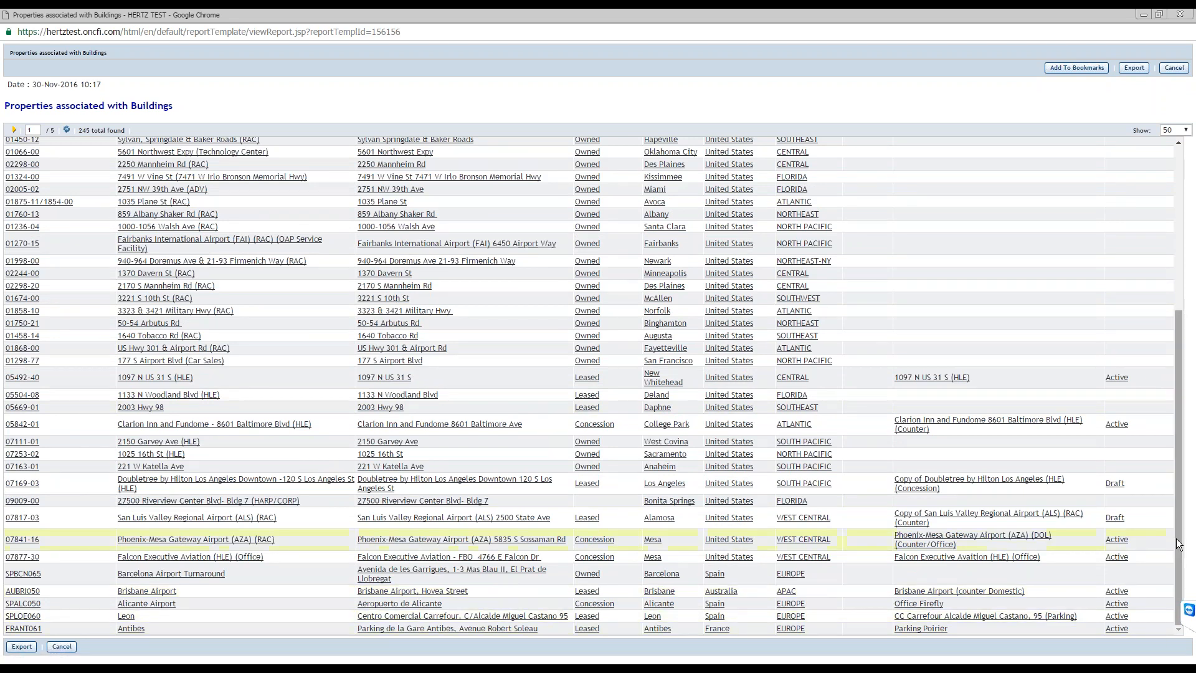
pyautogui.moveTo(1177, 543); pyautogui.dragTo(1148, 351)
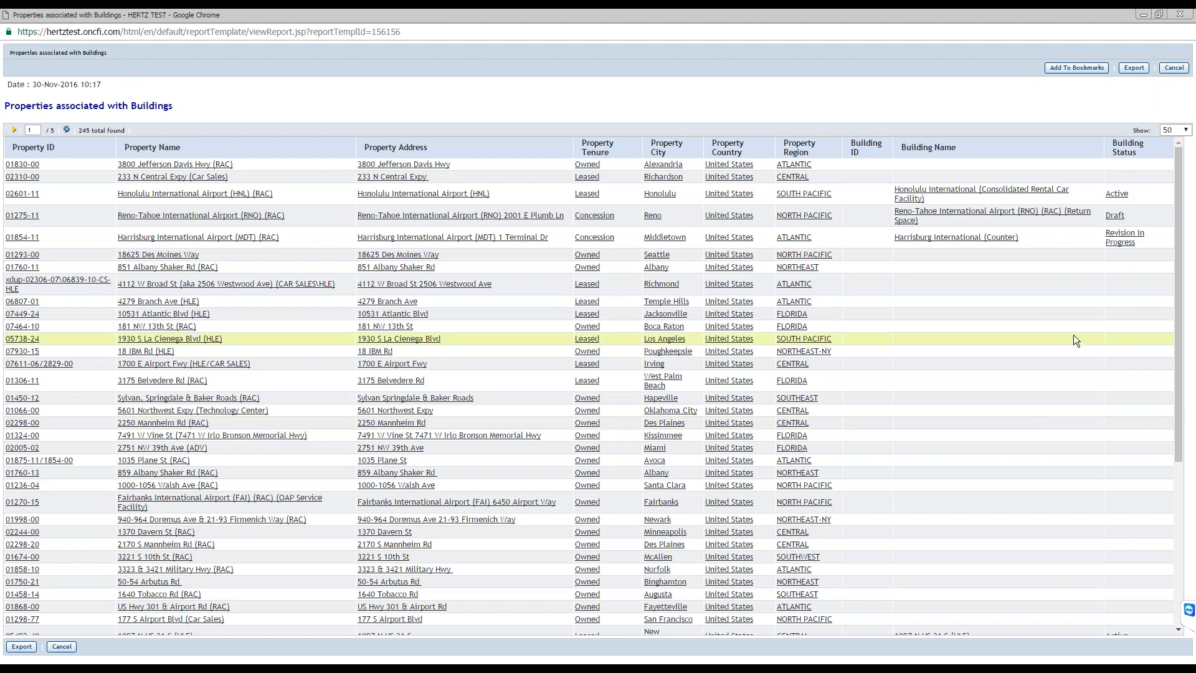
pyautogui.moveTo(1179, 340); pyautogui.dragTo(1193, 524)
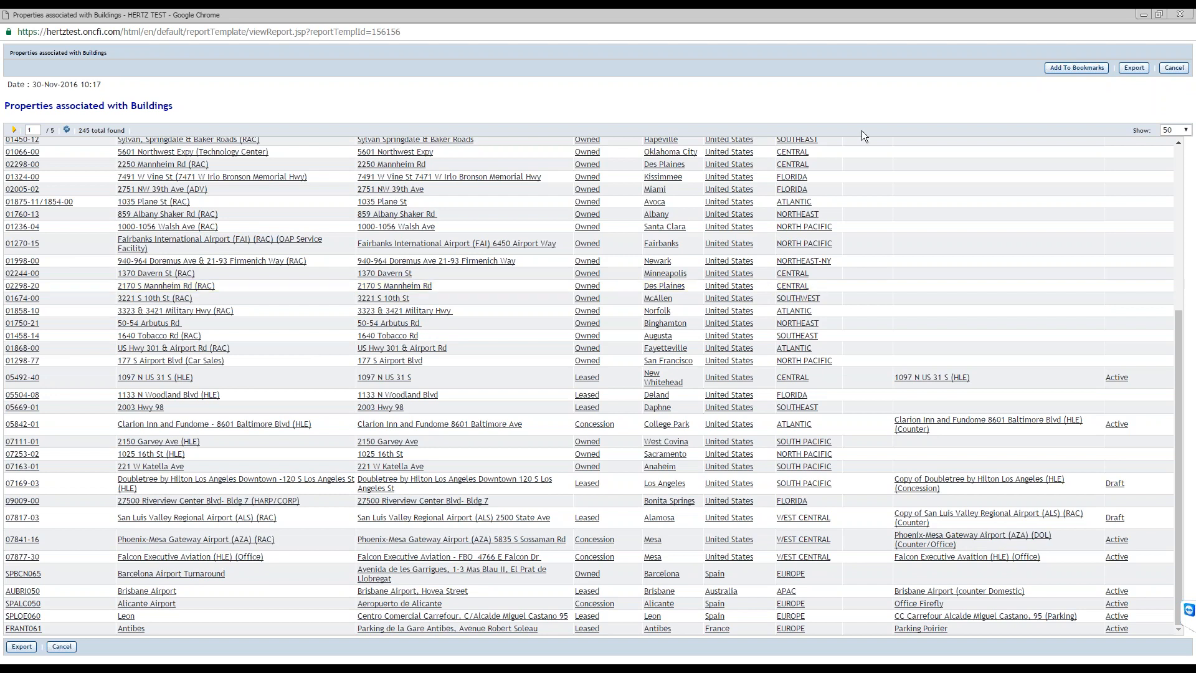
# Minimize the report windows and open the My Reports area in the main TRIRIGA window
pyautogui.click(1141, 15)
pyautogui.click(1142, 15)
pyautogui.click(1143, 15)
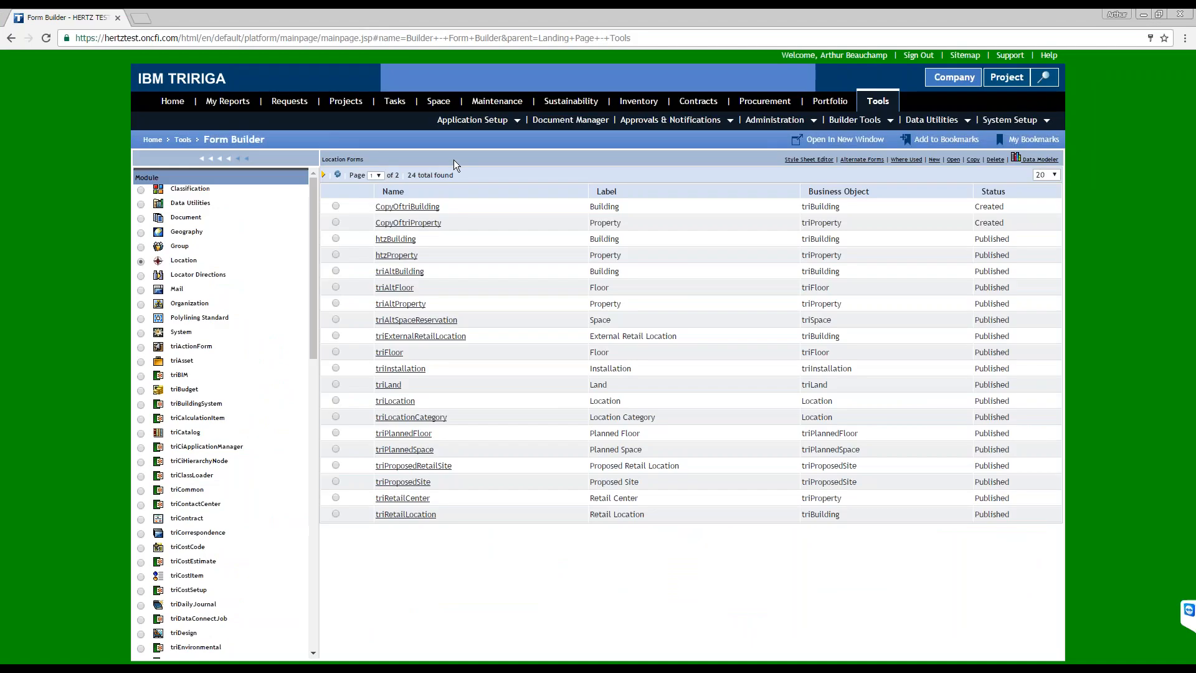
pyautogui.click(228, 104)
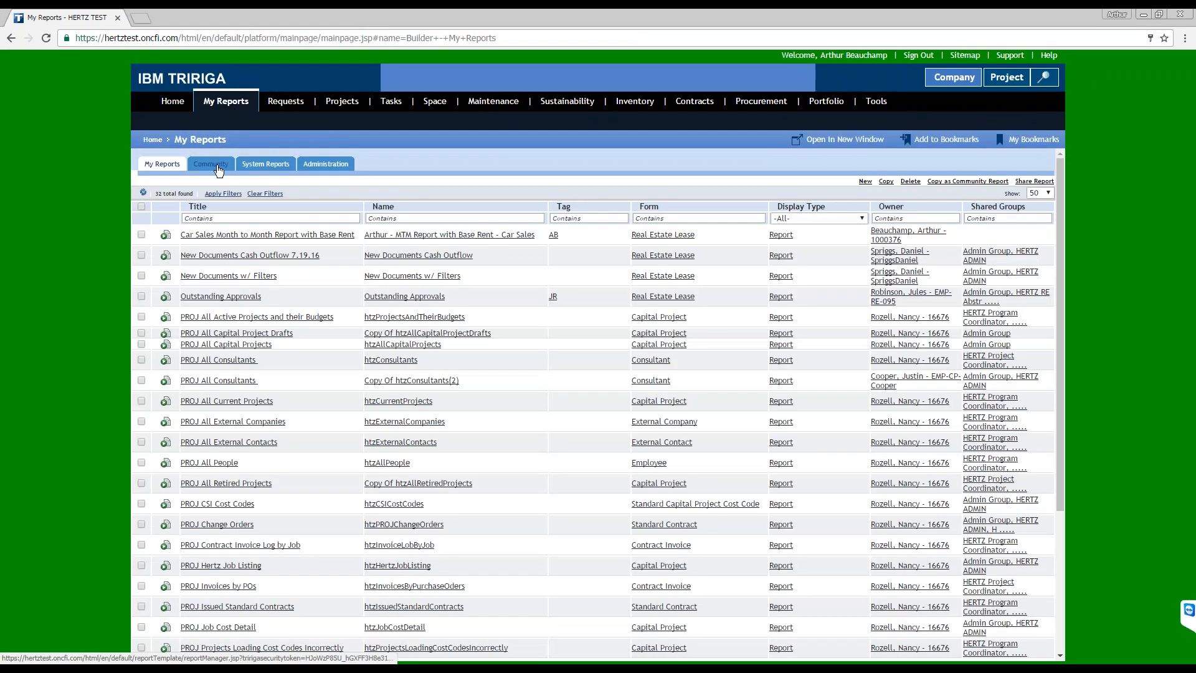
# Compare the Community, System Reports and My Reports lists and the copy and sharing options each one offers
pyautogui.click(217, 166)
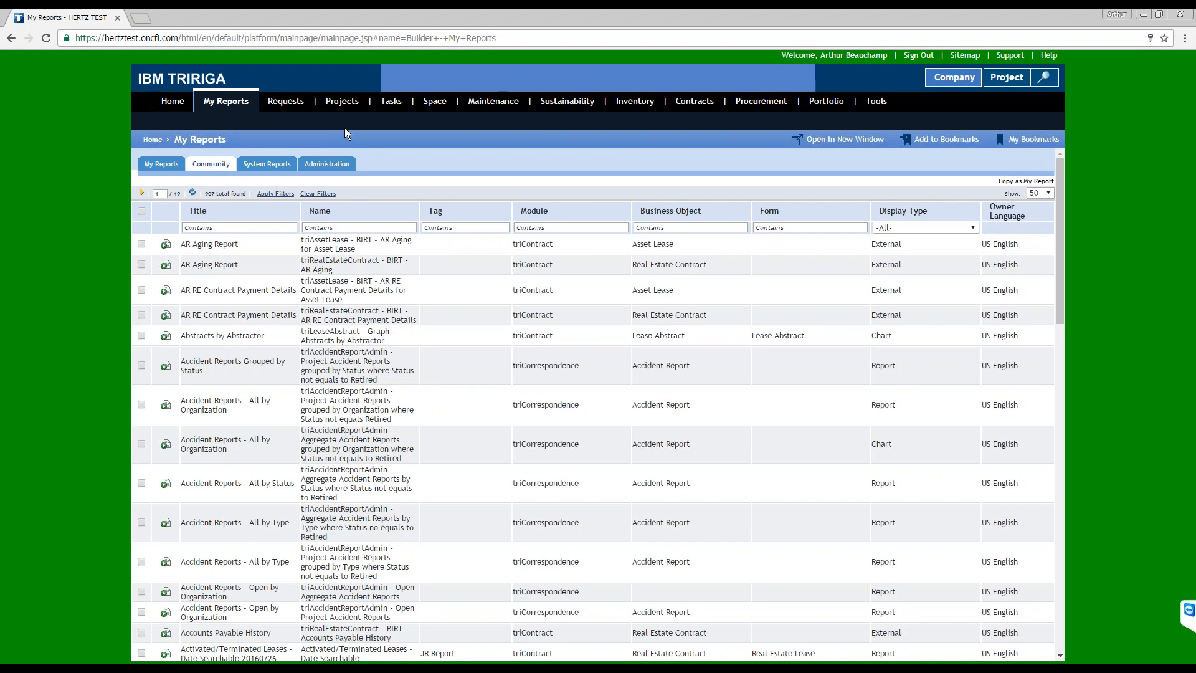
pyautogui.moveTo(280, 110)
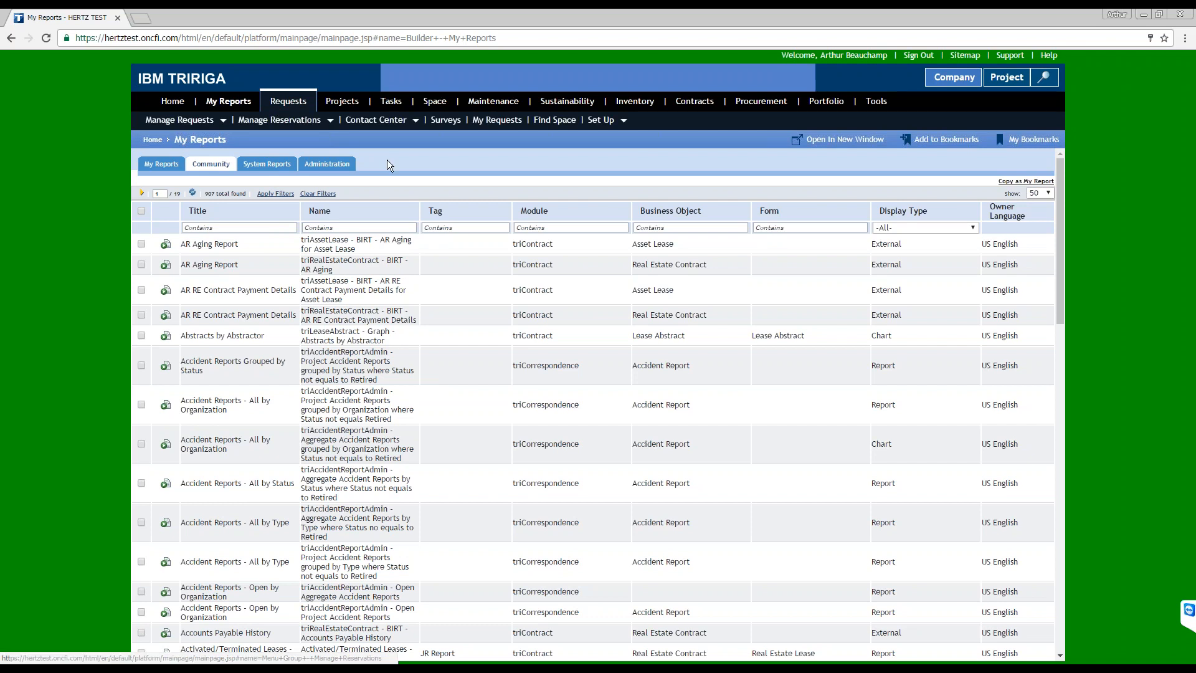
pyautogui.click(275, 169)
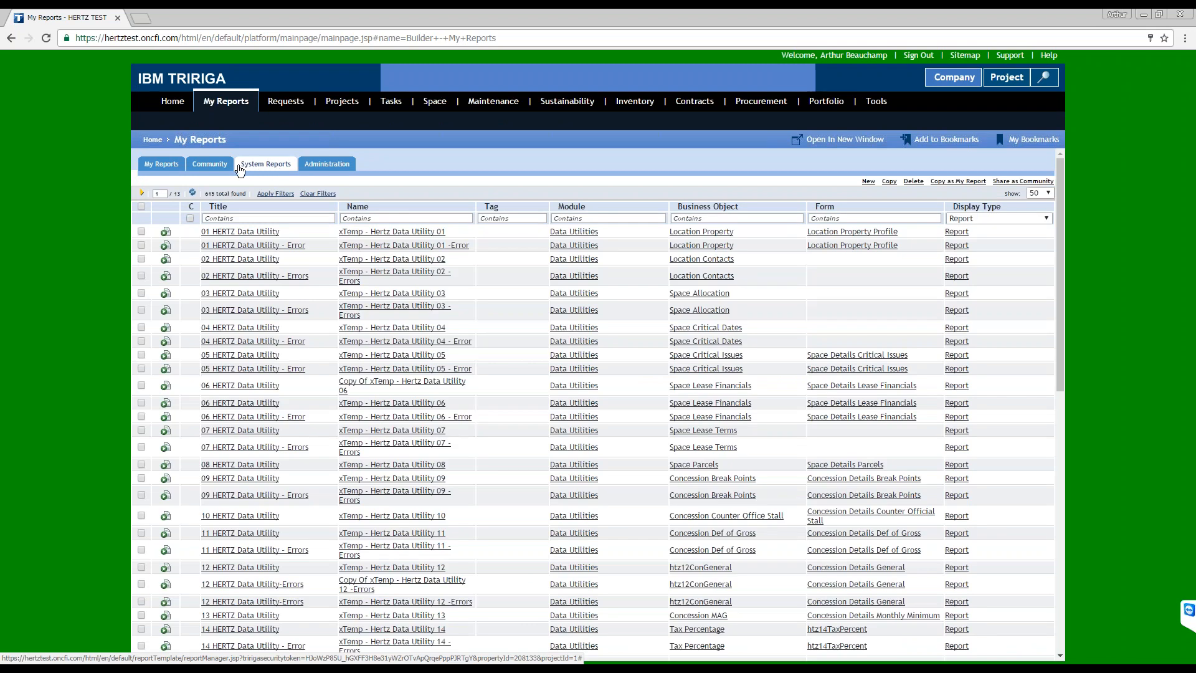
pyautogui.click(213, 168)
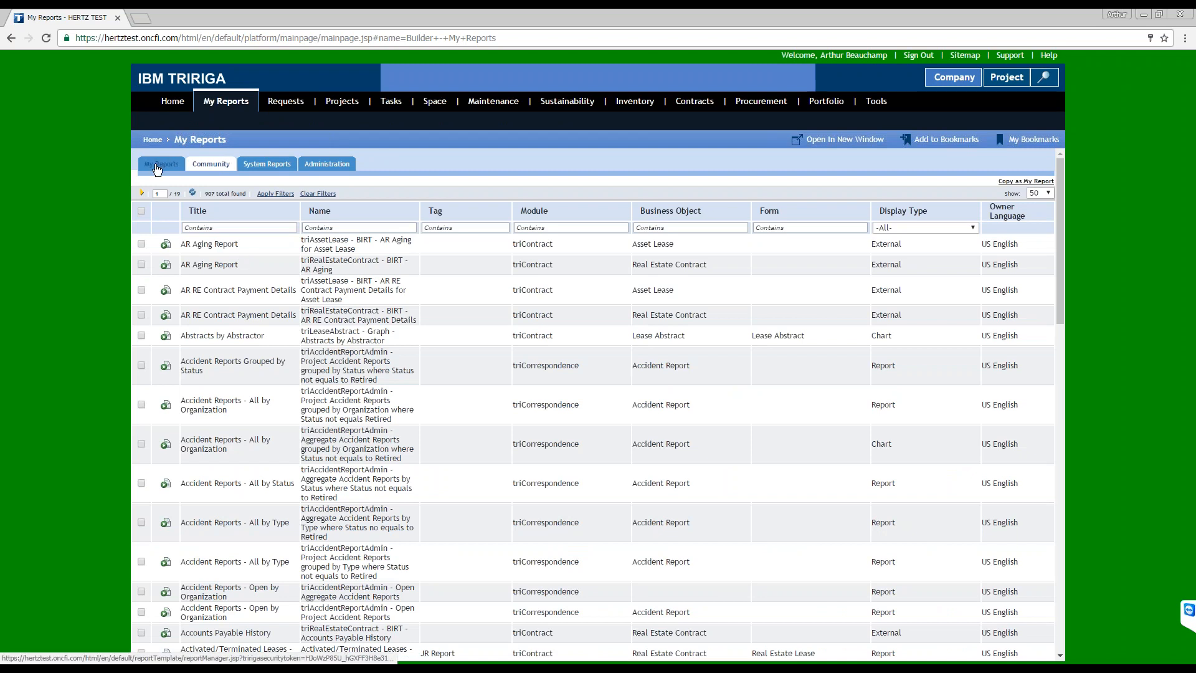
pyautogui.moveTo(990, 182); pyautogui.dragTo(1052, 172)
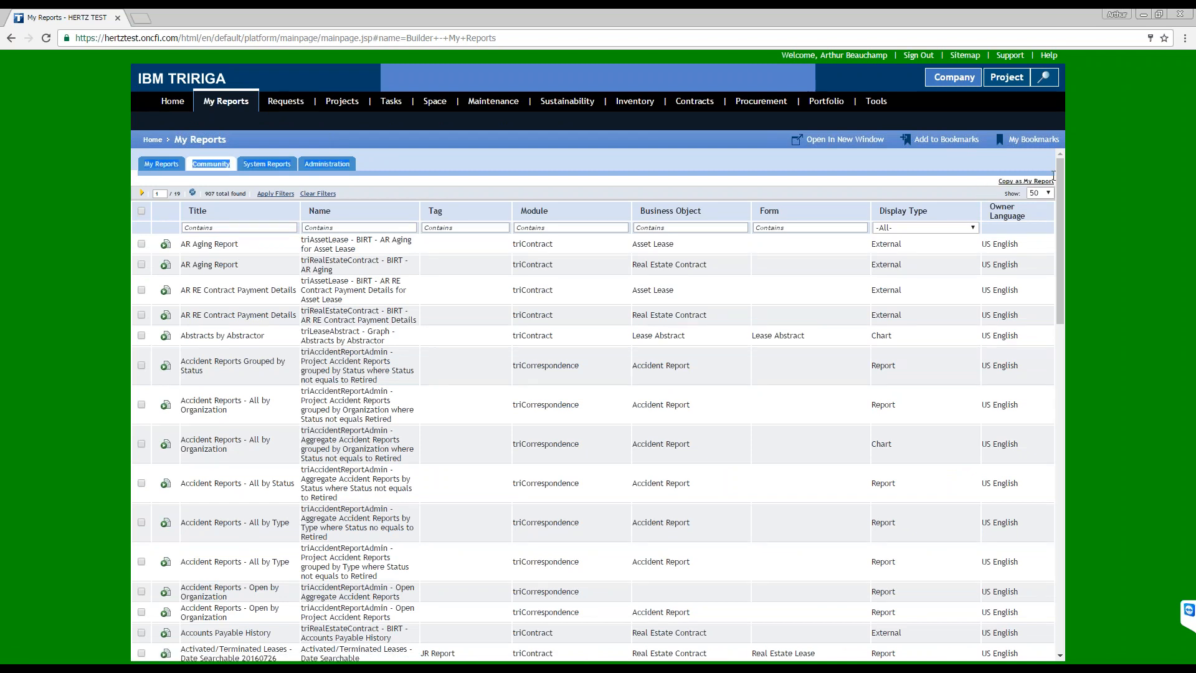
pyautogui.click(150, 167)
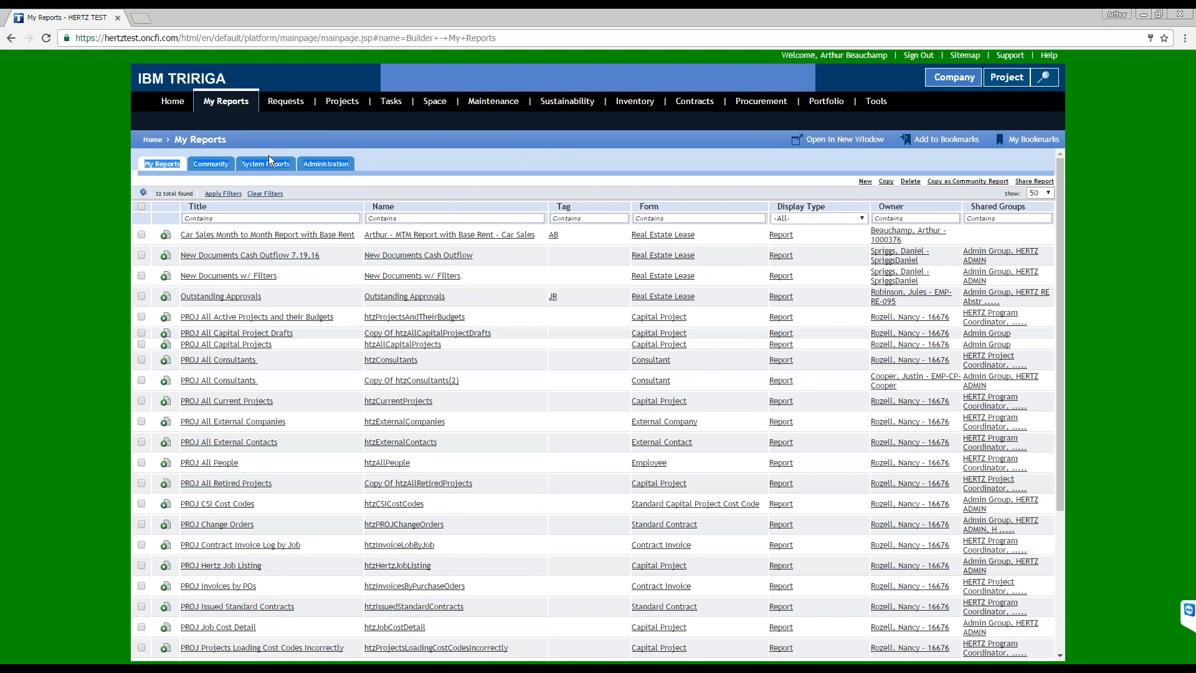
pyautogui.click(205, 165)
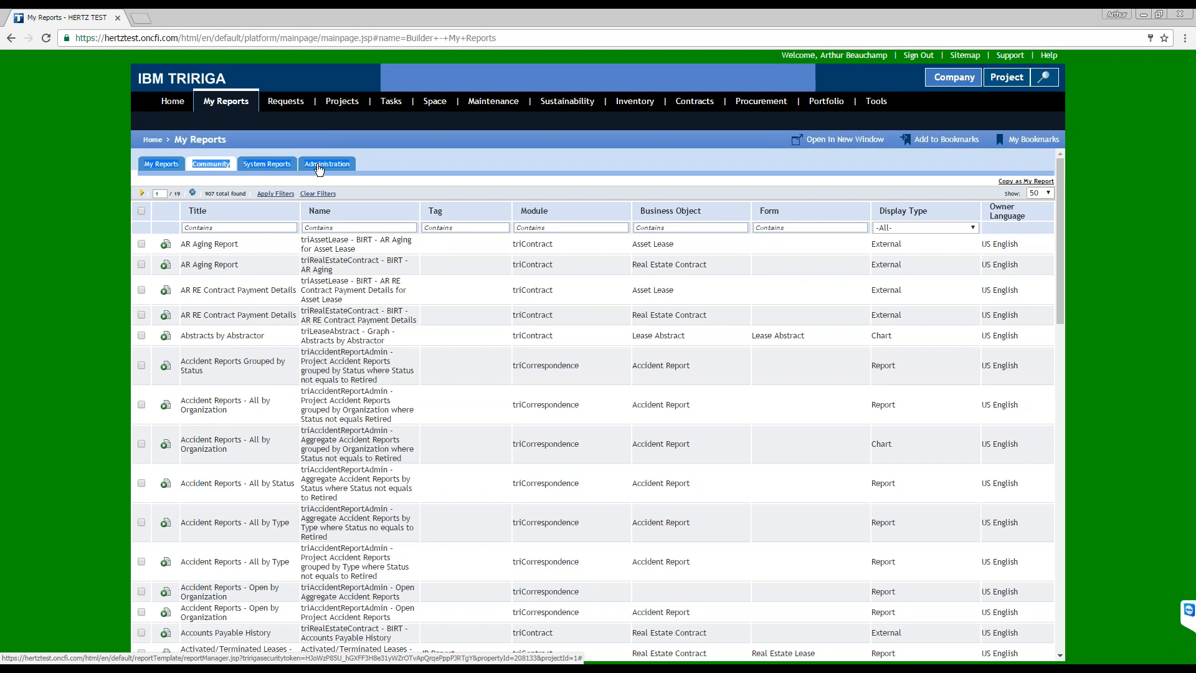
pyautogui.click(276, 164)
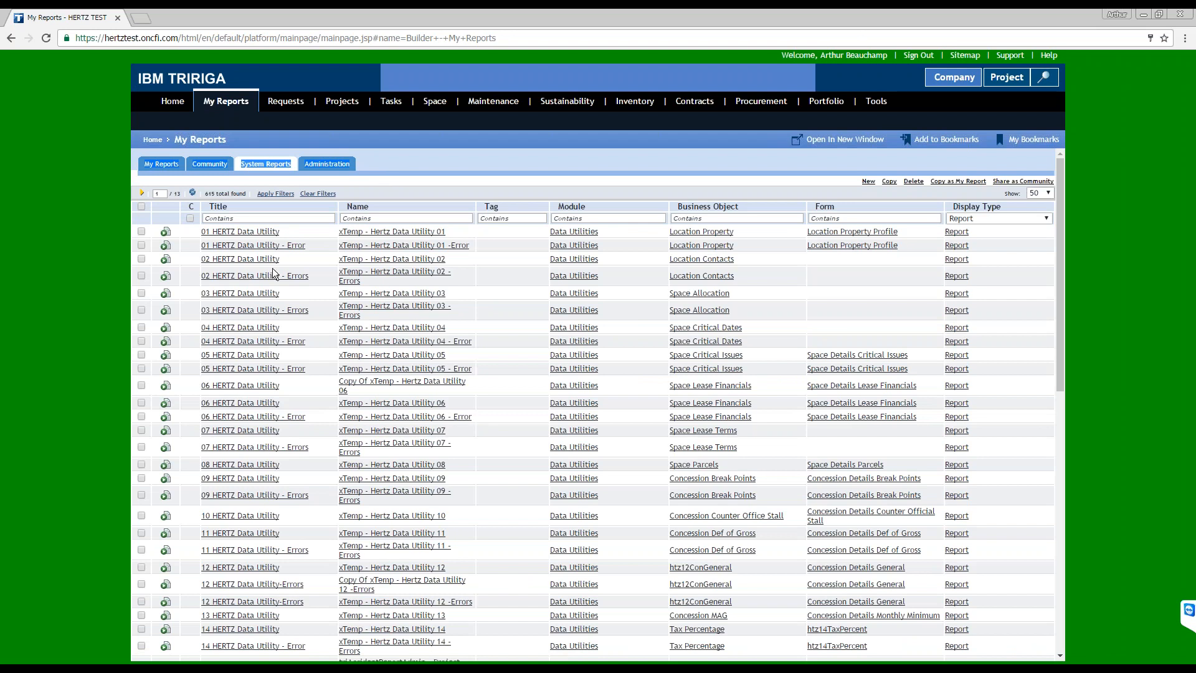
pyautogui.click(55, 669)
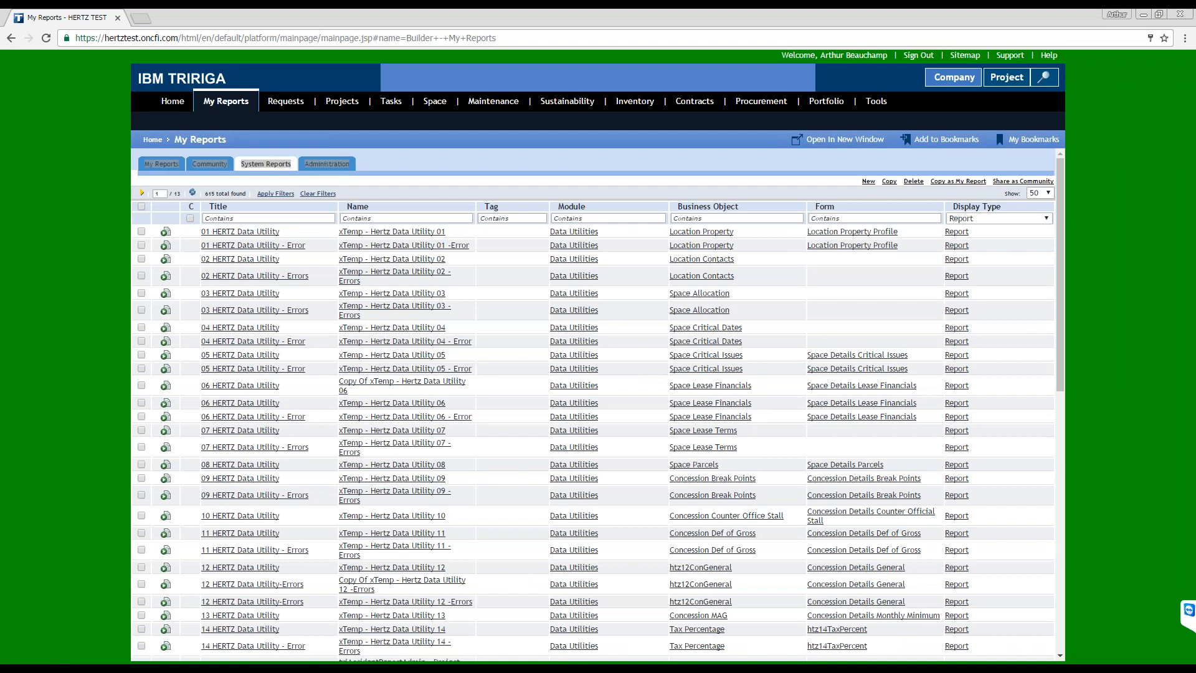
pyautogui.click(91, 480)
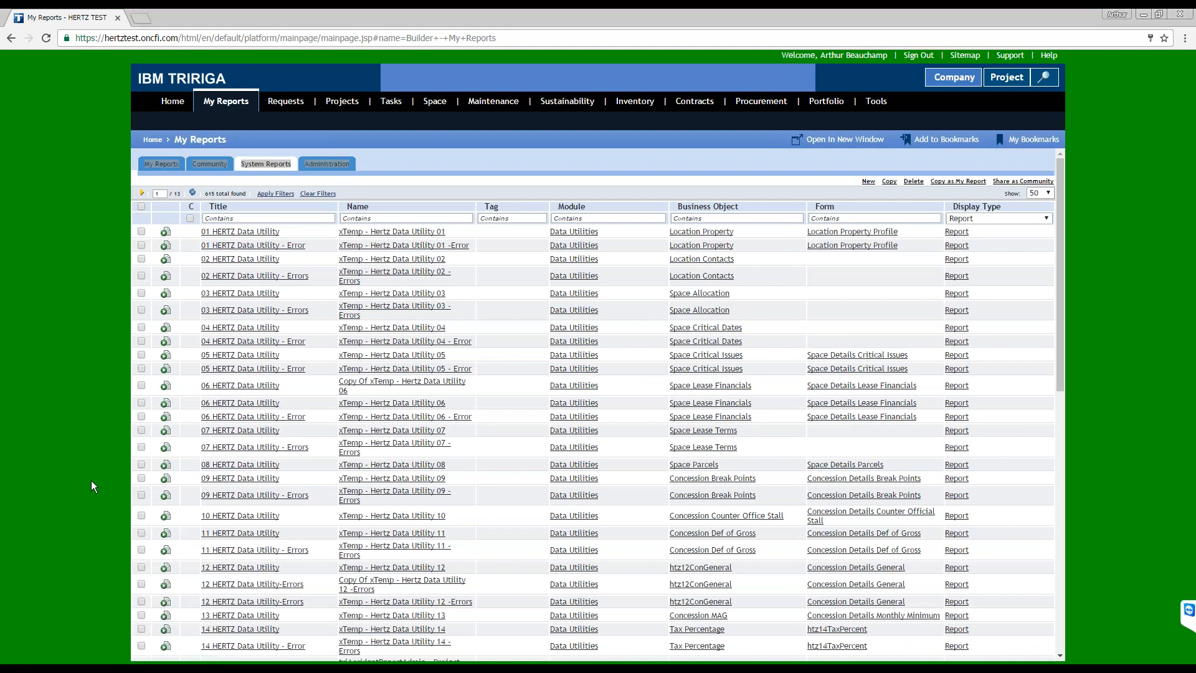